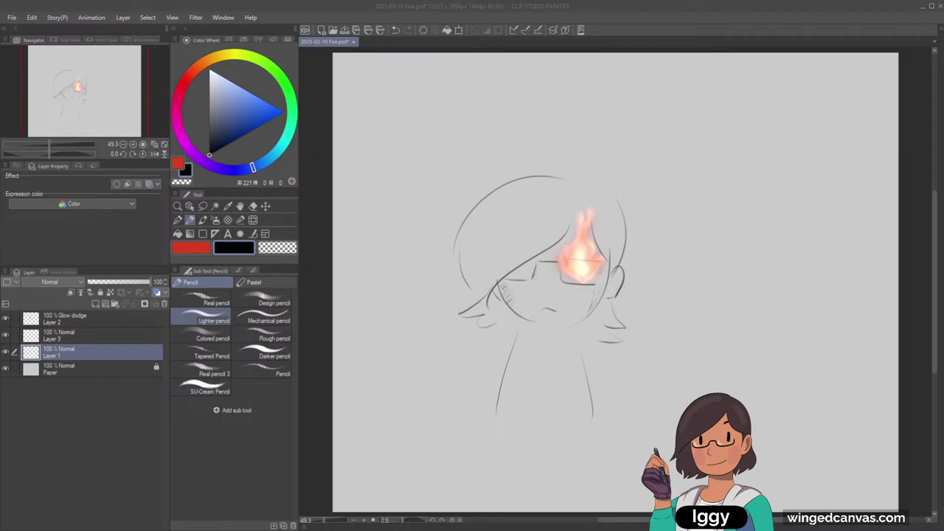
Step: Move Layer 2, Layer 3 and Layer 1 into a new folder, hide the folder, and add a blank layer above it
left_click(122, 318)
left_click(114, 304)
left_click(101, 333)
left_click(101, 368, "shift")
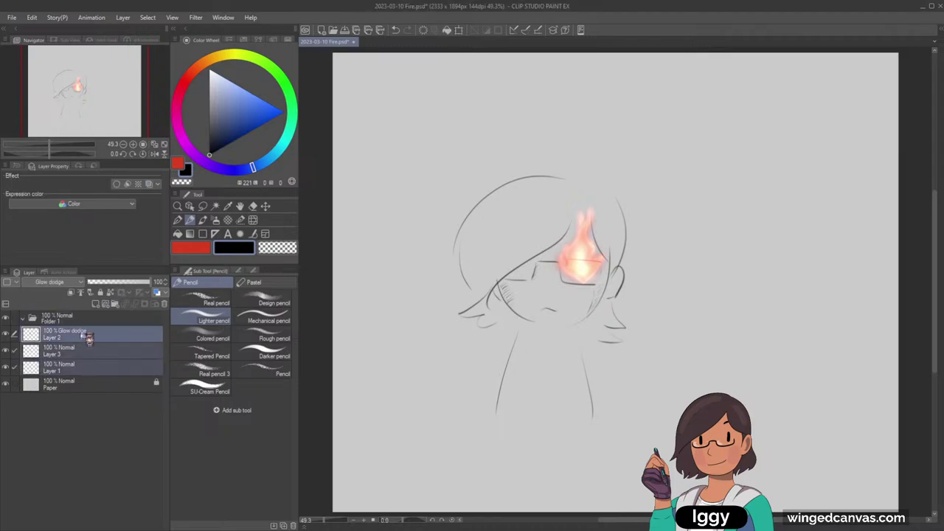
left_click_drag(81, 335, 80, 321)
left_click(23, 319)
left_click(5, 317)
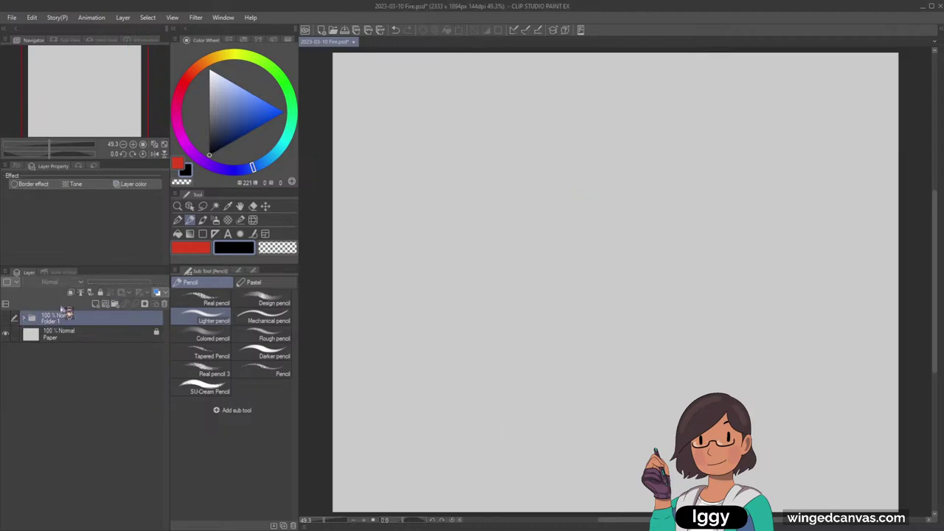
left_click(105, 305)
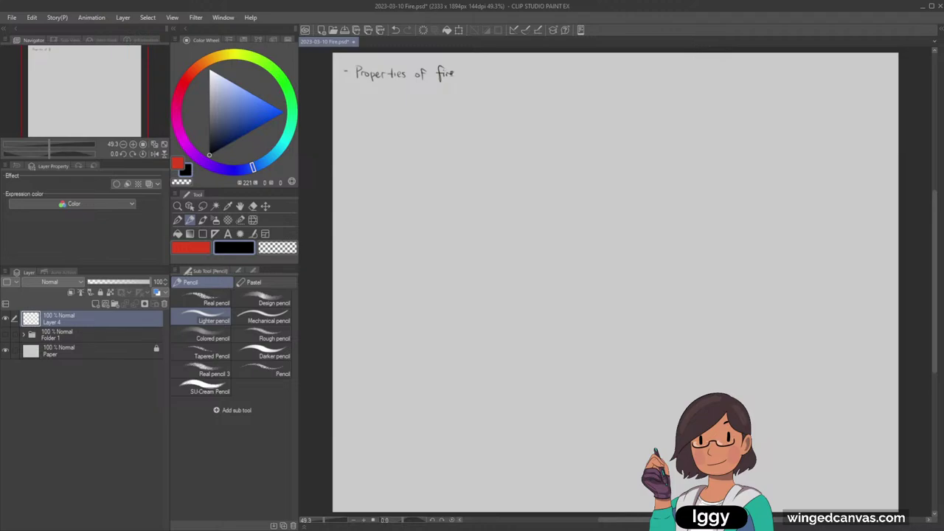
Step: On another new layer, handwrite the outline headings "The Source" and "Tips" below "Properties of fire"
left_click(95, 303)
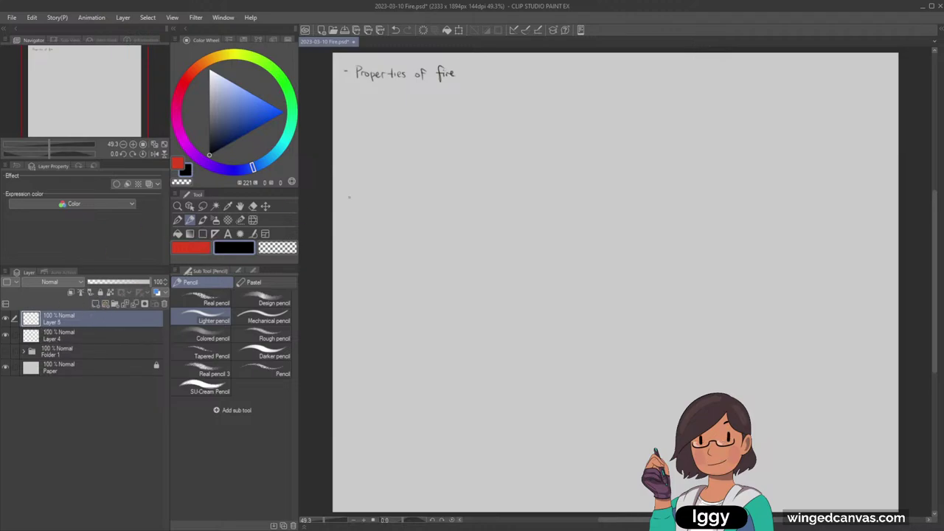
mouse_move(349, 95)
left_mouse_down()
mouse_move(360, 94)
mouse_move(356, 106)
left_mouse_up()
left_click_drag(358, 99, 405, 107)
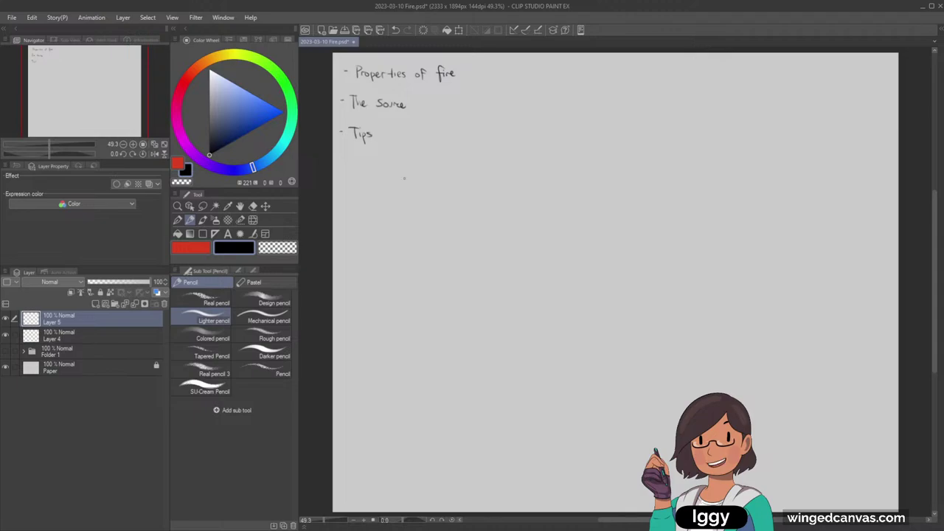
key("ctrl+z")
key("ctrl+y")
Step: Lasso the "Tips" heading, paste it onto its own layer, clear the selection, and hide that layer and Layer 5
left_click(203, 205)
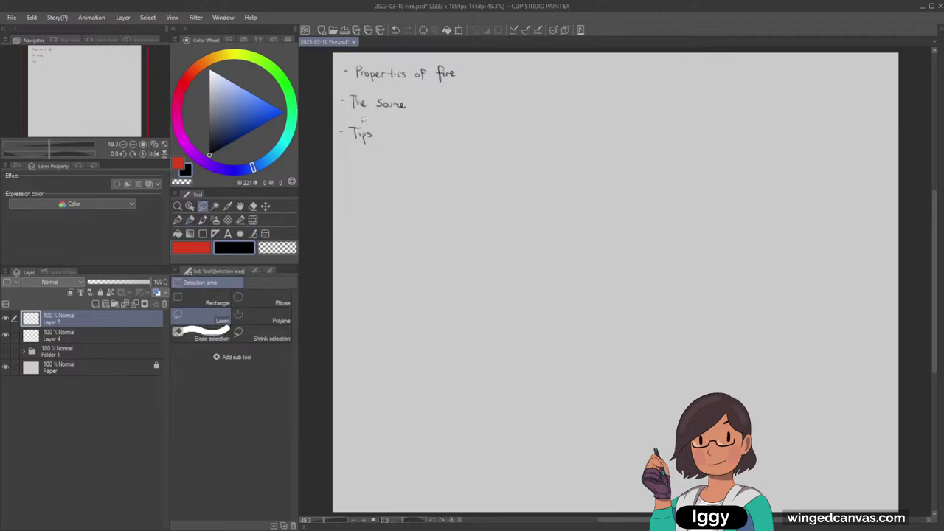
left_click_drag(361, 118, 338, 123)
key("ctrl+c")
key("ctrl+v")
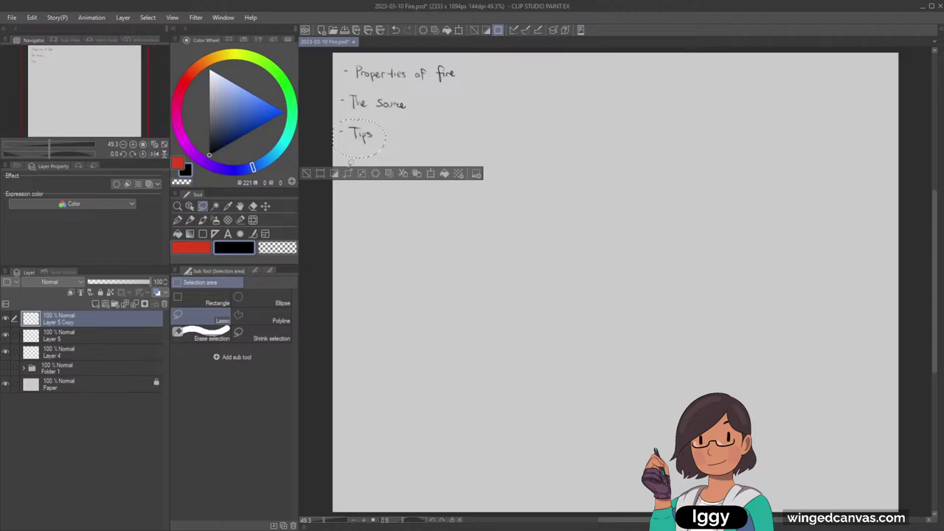
left_click(307, 174)
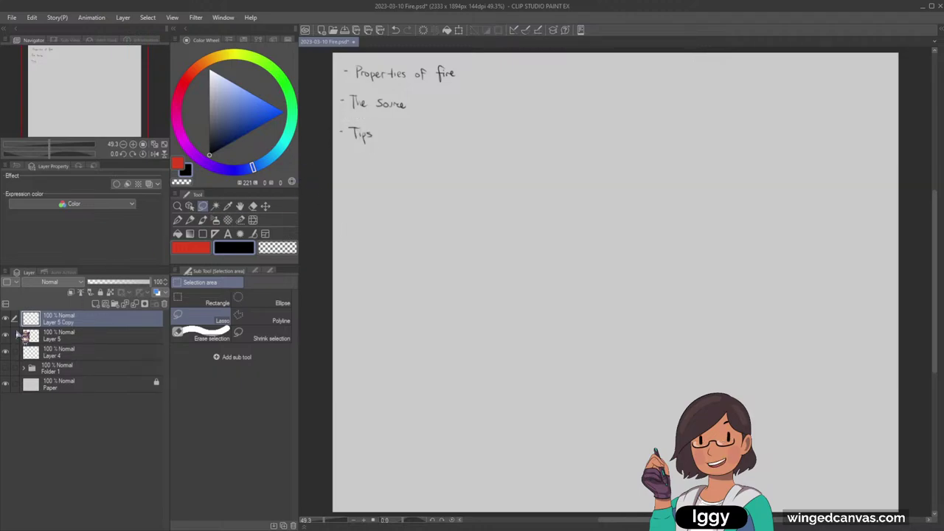
left_click_drag(6, 319, 5, 336)
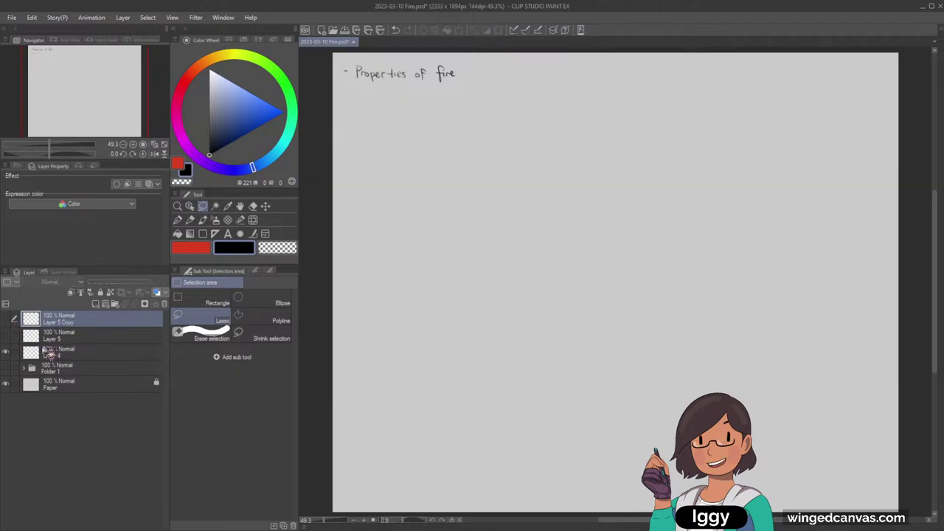
Step: Handwrite "Fire is very erratic & lively" under "Properties of fire" on Layer 4 with the Lighter pencil
left_click(92, 355)
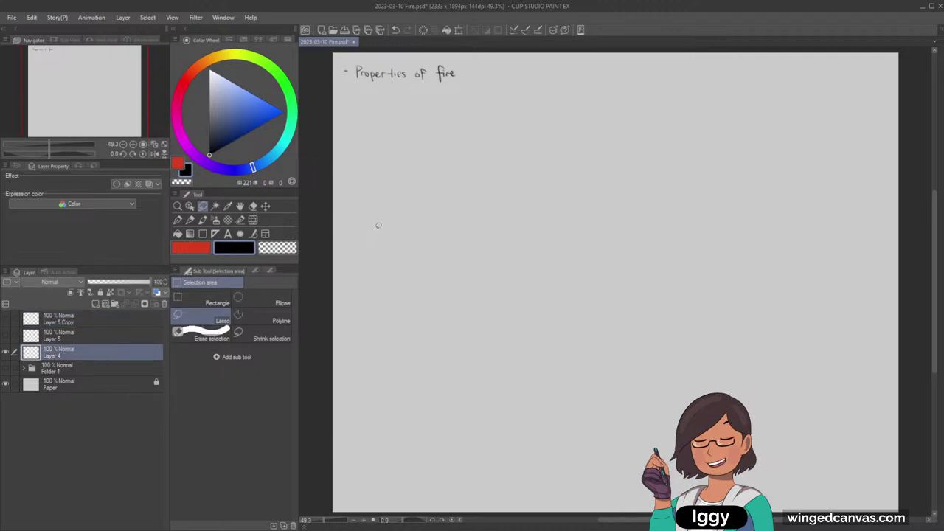
left_click(189, 220)
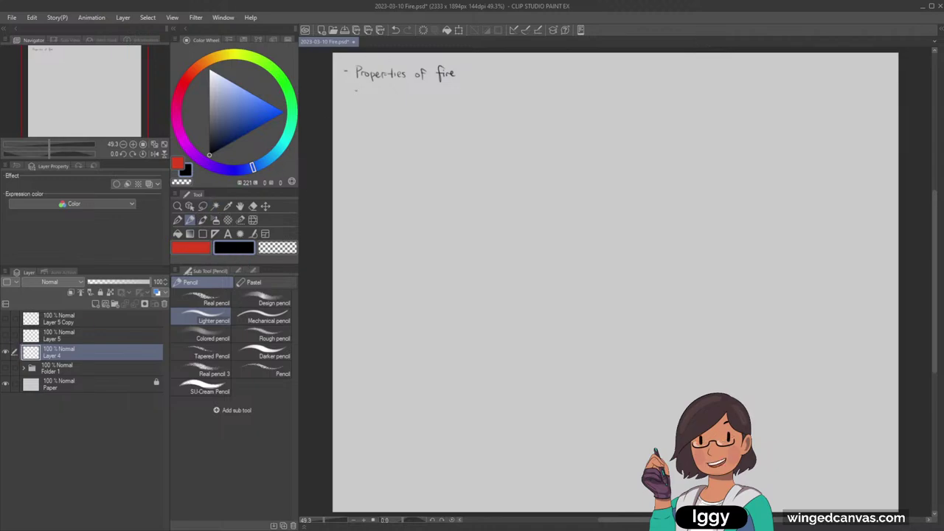
mouse_move(367, 85)
left_mouse_down()
mouse_move(368, 97)
mouse_move(375, 87)
mouse_move(441, 97)
left_mouse_up()
left_click(397, 87)
left_click_drag(442, 93, 462, 90)
left_click_drag(464, 91, 464, 95)
left_click_drag(469, 92, 467, 96)
left_click(486, 95)
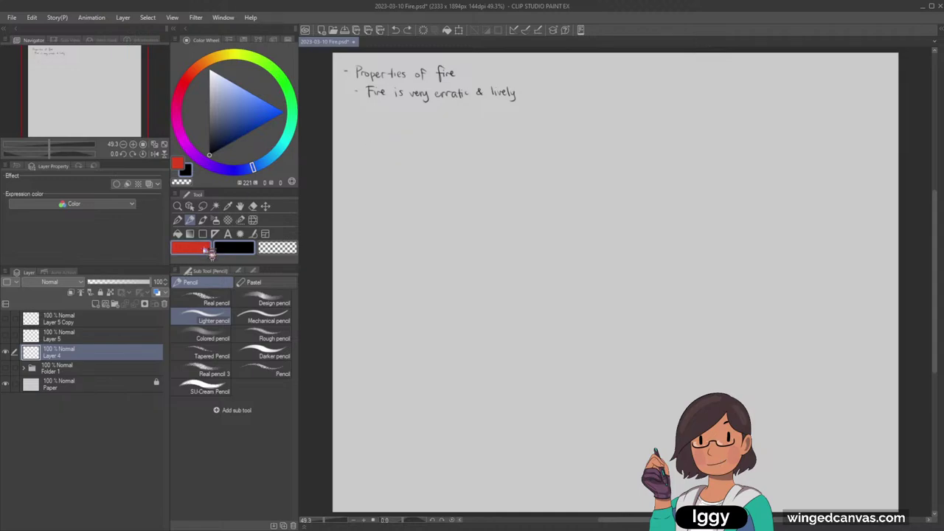
Step: Paint a small teardrop flame in red with the Soft airbrush on a new Glow dodge layer and sharpen its edges using transparent colour
left_click(190, 247)
left_click(96, 304)
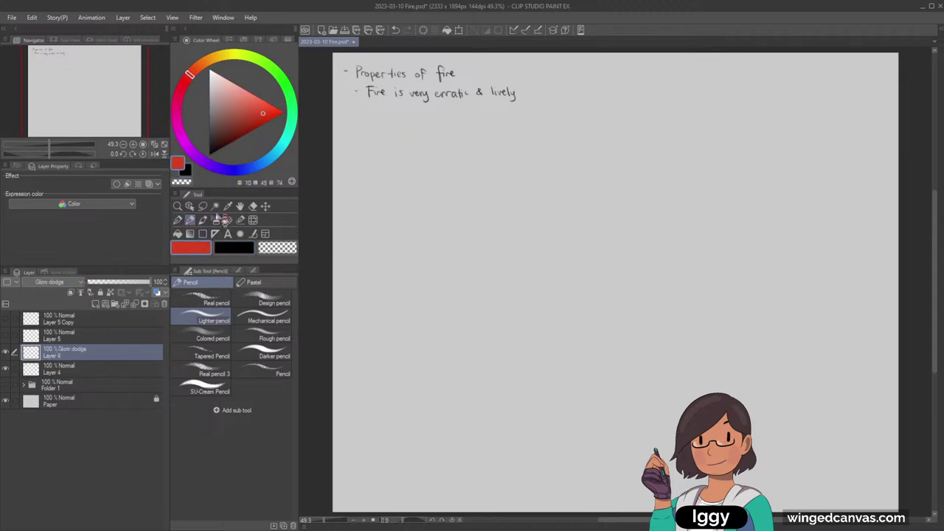
left_click(215, 220)
left_click(254, 117)
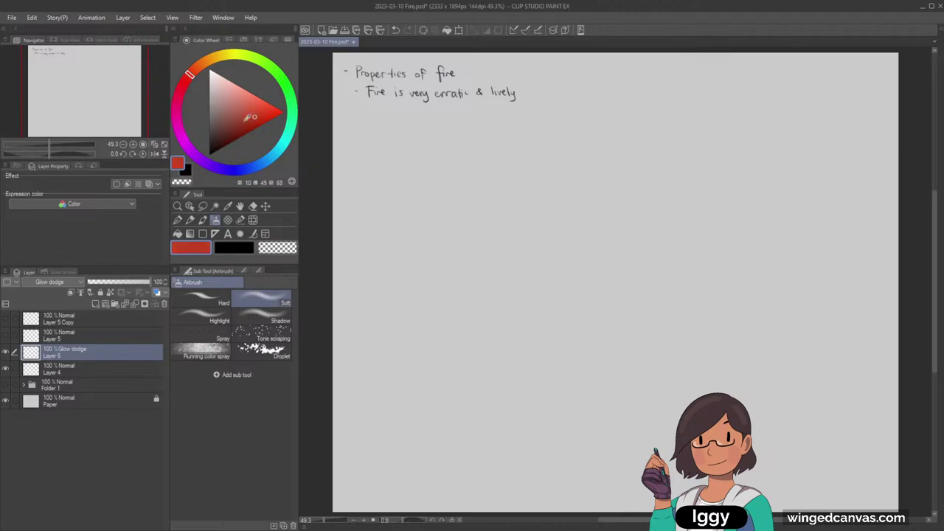
mouse_move(375, 148)
left_mouse_down()
mouse_move(378, 111)
mouse_move(380, 142)
left_mouse_up()
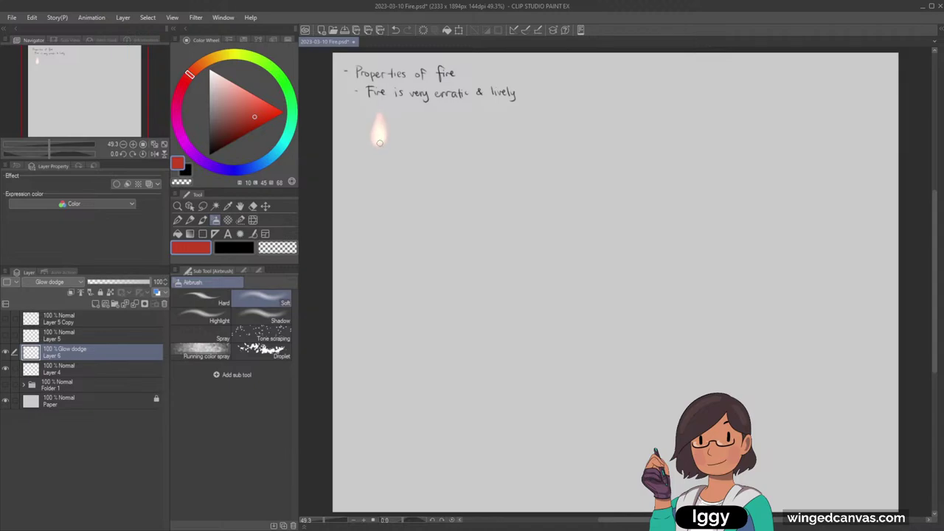
left_click(177, 219)
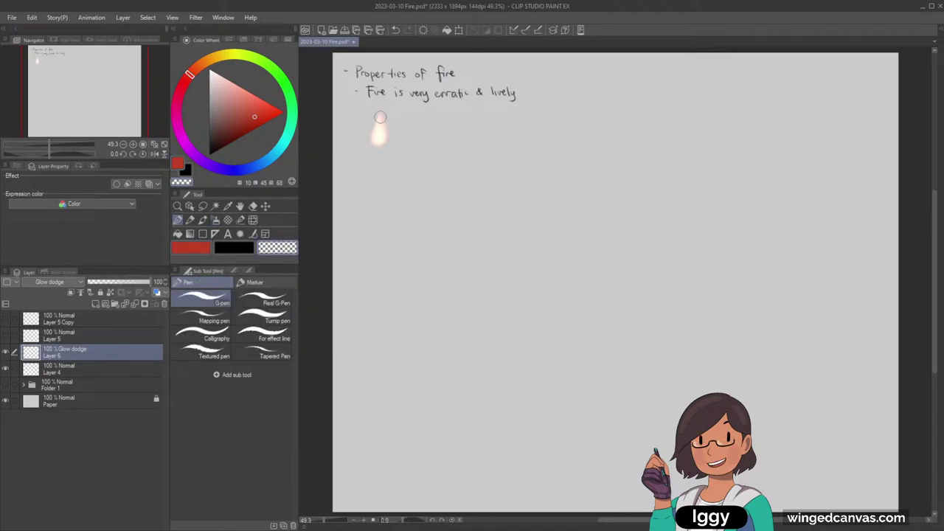
left_click(203, 220)
left_click_drag(407, 175, 426, 133)
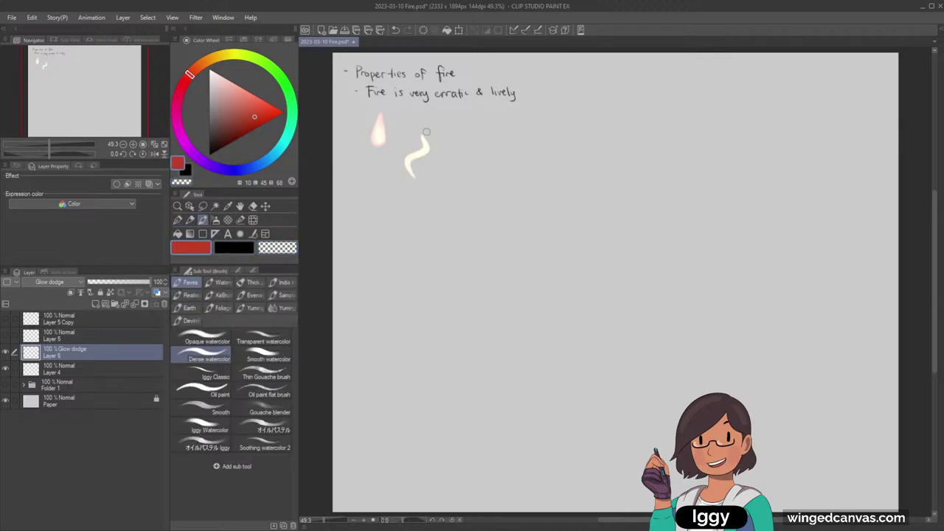
key("ctrl+z")
left_click_drag(415, 168, 426, 132)
left_click_drag(423, 151, 457, 124)
key("ctrl+z")
key("ctrl+z")
key("ctrl+z")
Step: On a new Normal layer, draw a curling flame outline in a lighter red with the Dense watercolor brush
left_click(95, 304)
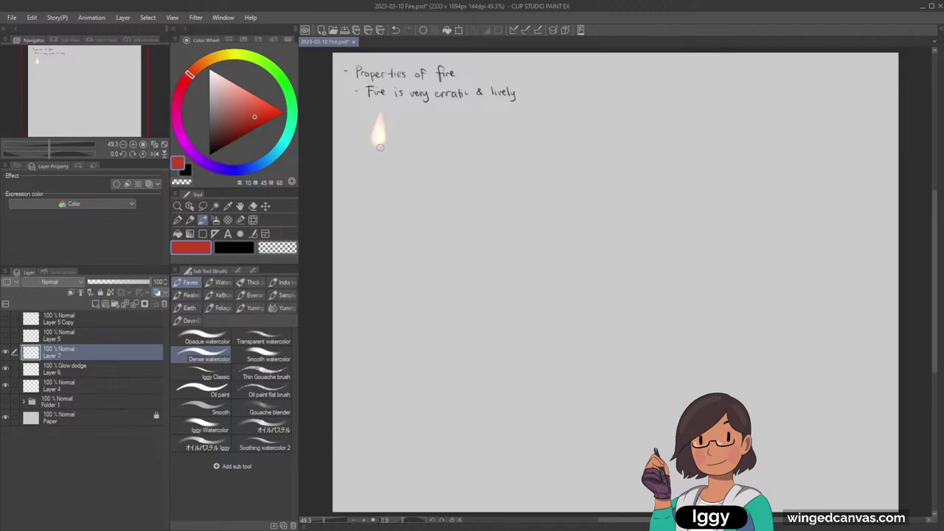
left_click_drag(419, 168, 434, 143)
key("ctrl+z")
left_click_drag(249, 104, 255, 99)
mouse_move(420, 163)
left_mouse_down()
mouse_move(438, 131)
mouse_move(393, 135)
left_mouse_up()
key("ctrl+z")
key("ctrl+z")
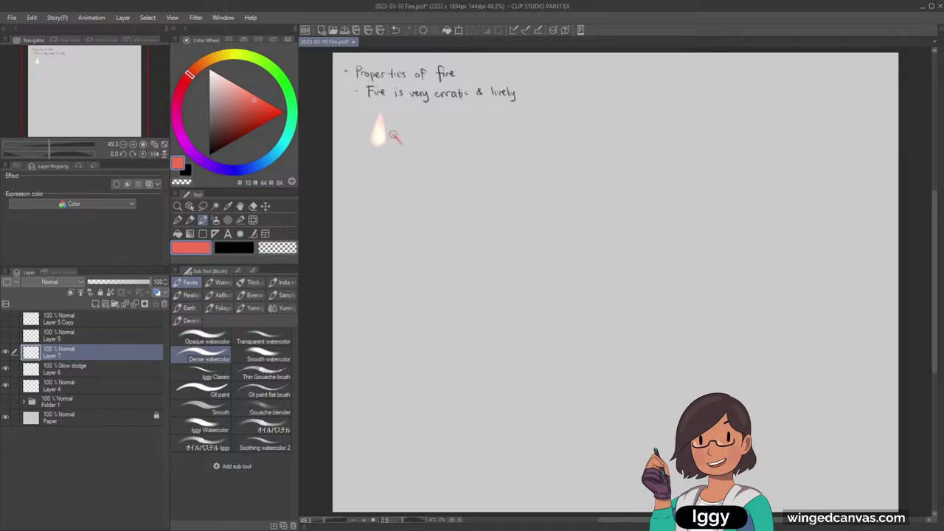
key("ctrl+z")
mouse_move(429, 154)
left_mouse_down()
mouse_move(447, 110)
mouse_move(452, 134)
mouse_move(445, 130)
mouse_move(449, 155)
left_mouse_up()
key("ctrl+z")
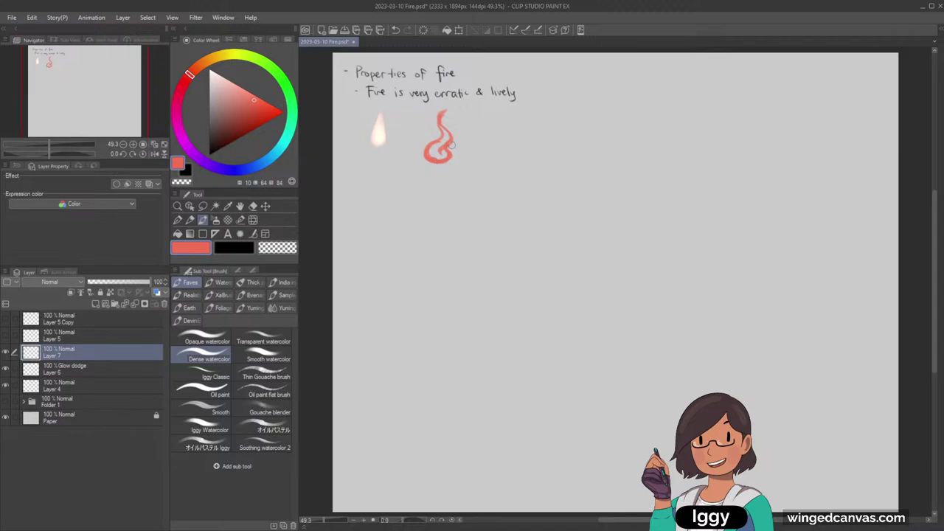
Step: Fill the curling flame's outline with the light red, paint over the gaps, and trim its edges with transparent colour
key("g")
left_click(439, 150)
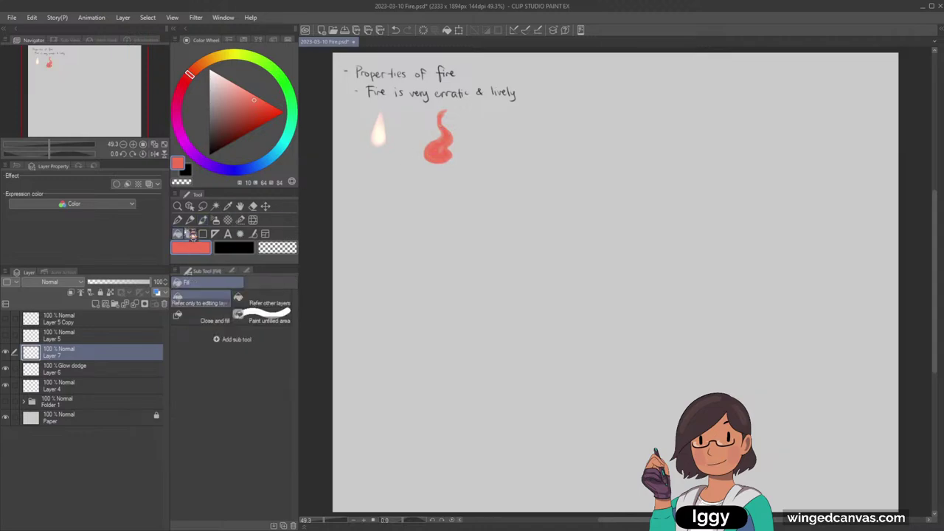
key("b")
mouse_move(440, 141)
left_mouse_down()
mouse_move(449, 114)
mouse_move(439, 117)
mouse_move(444, 147)
left_mouse_up()
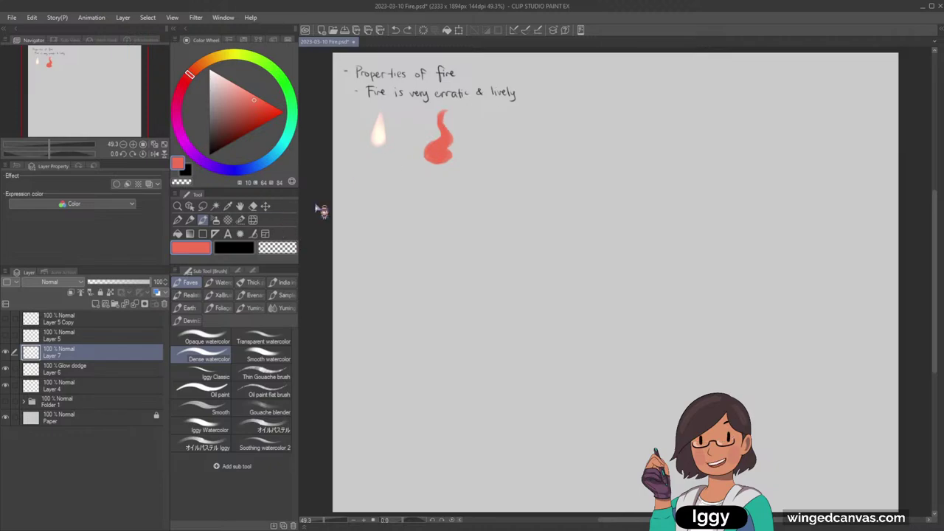
left_click(285, 250)
left_click_drag(449, 110, 450, 156)
key("ctrl+z")
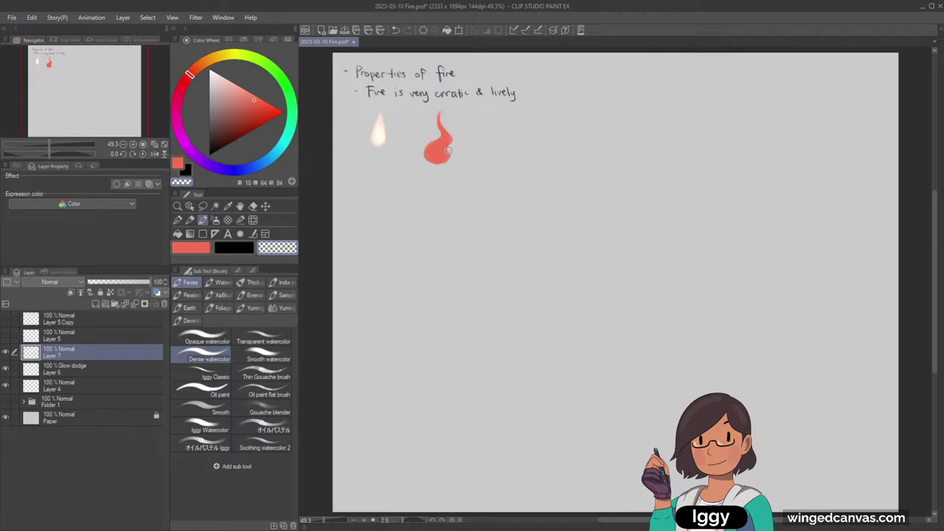
Step: Transform the red flame and move it closer to the teardrop flame, just under the line of text
left_click(264, 206)
key("ctrl+t")
left_click_drag(440, 137, 418, 123)
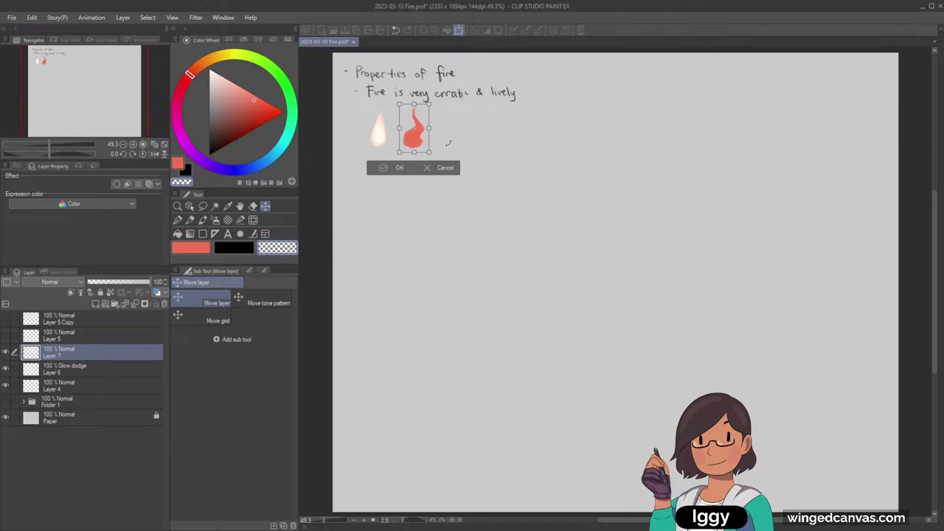
left_click(382, 170)
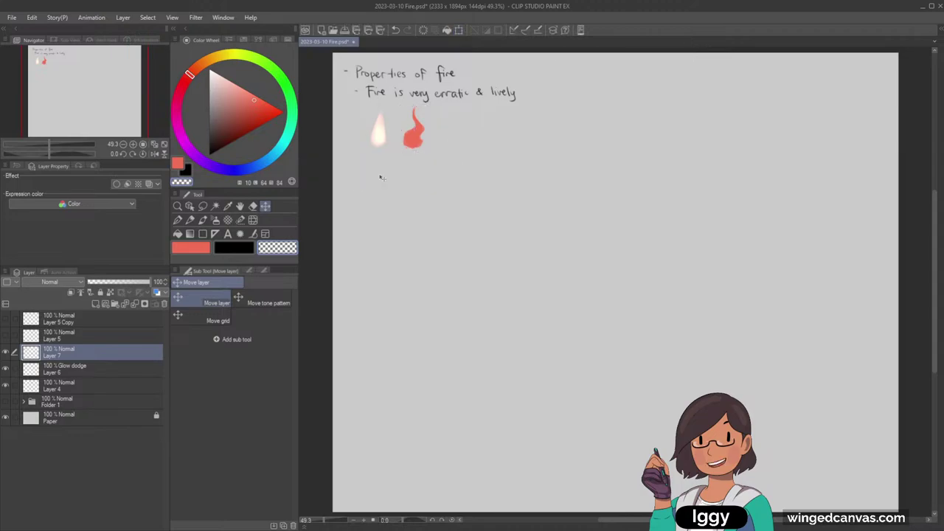
Step: Add a small side lick to the red flame with the Dense watercolor brush and refine it using transparent colour
left_click(202, 220)
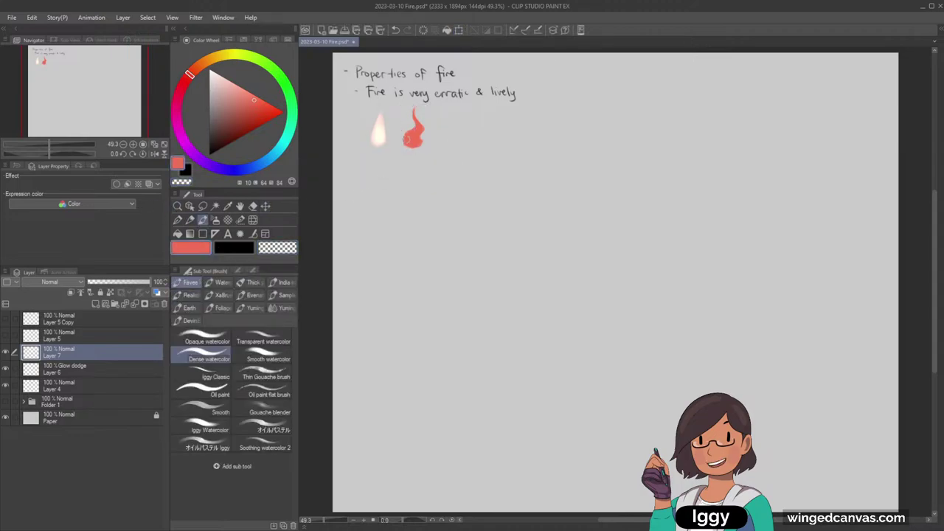
key("c")
mouse_move(405, 134)
left_mouse_down()
mouse_move(405, 122)
mouse_move(401, 135)
left_mouse_up()
key("ctrl+z")
left_click(284, 244)
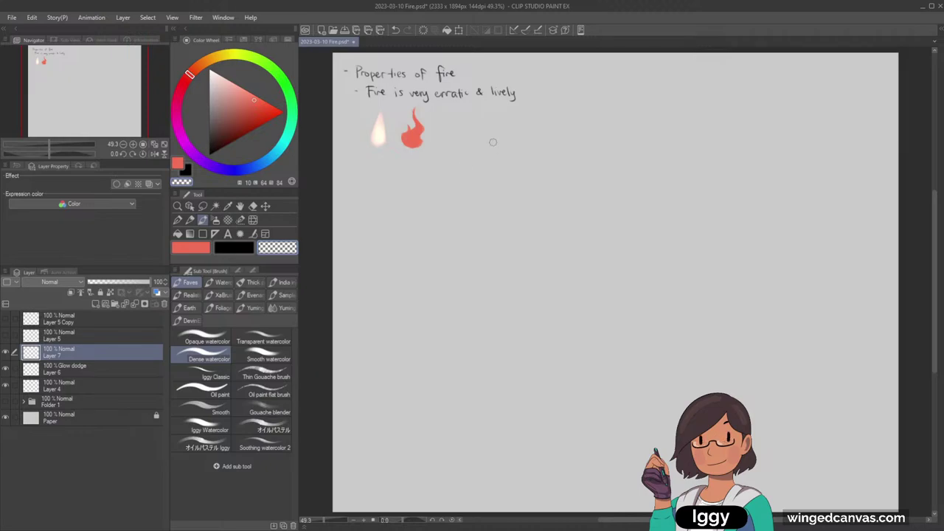
Step: Handwrite "Fire always goes up!" in black below the two flames on Layer 4 with the Lighter pencil
left_click(191, 219)
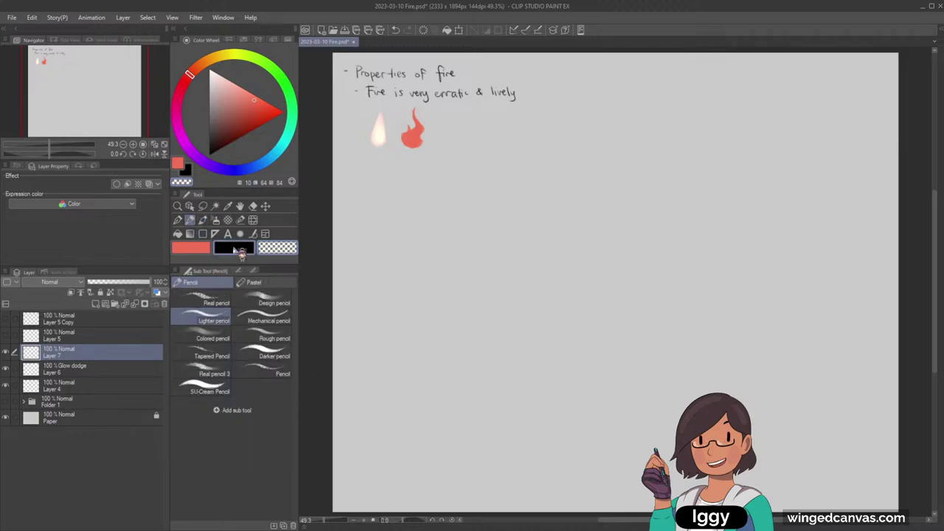
left_click(94, 387)
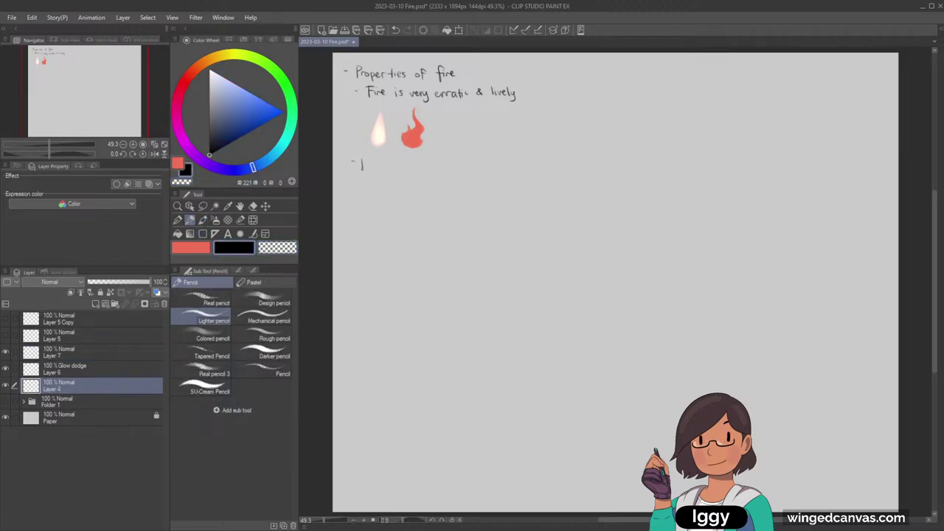
left_click_drag(394, 161, 409, 174)
left_click_drag(418, 164, 414, 170)
key("ctrl+z")
key("ctrl+z")
Step: Sketch a slanted matchstick with a small round tip in black below the "Fire always goes up!" note
left_click(191, 248)
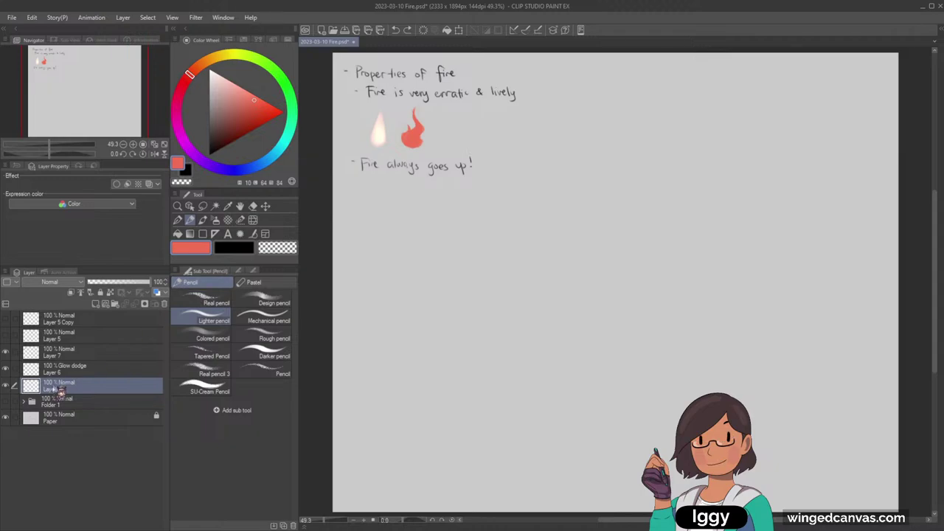
left_click(86, 355)
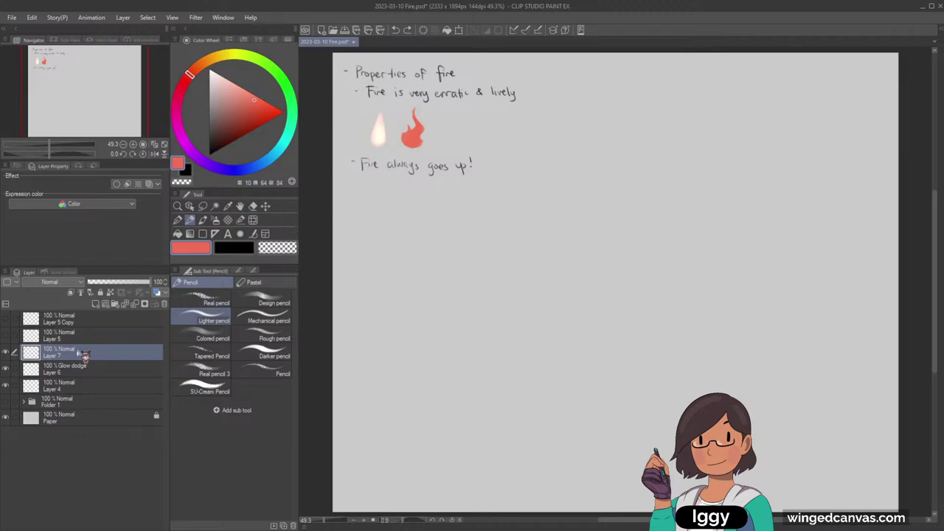
left_click(202, 220)
left_click(234, 249)
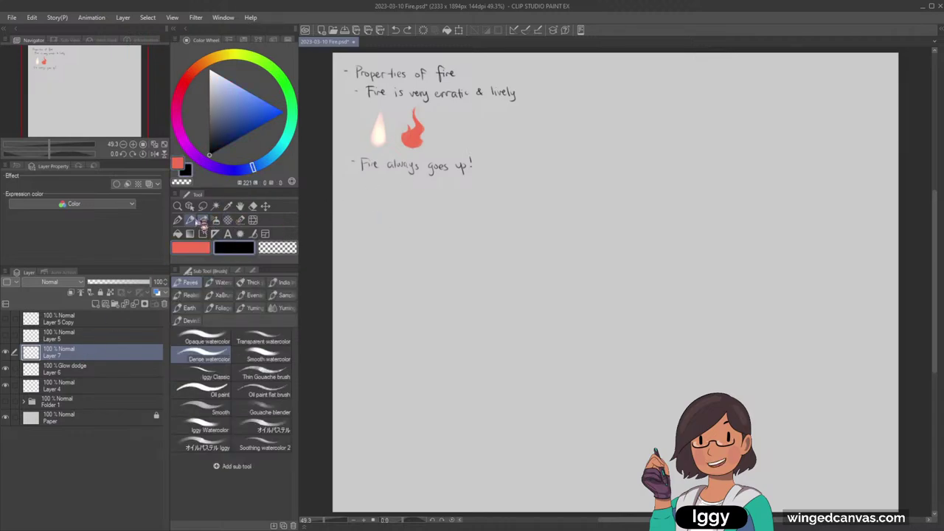
left_click(189, 220)
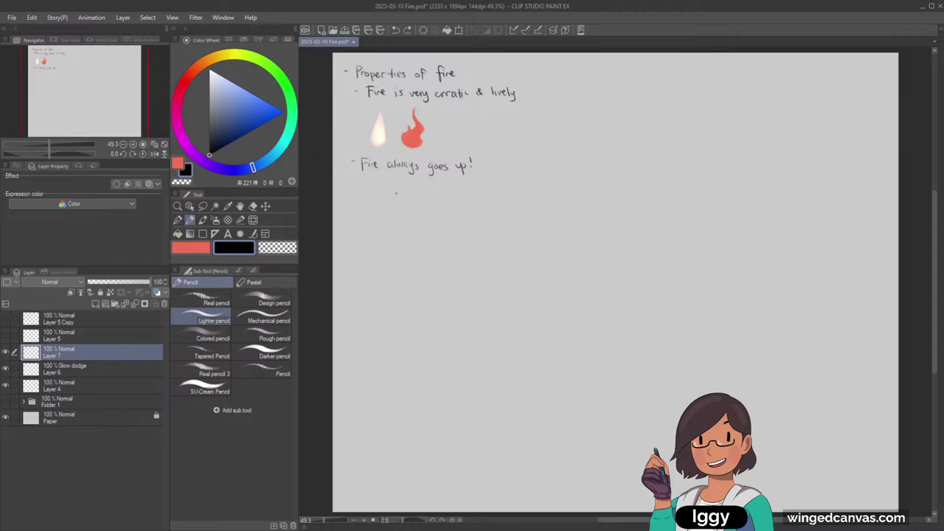
mouse_move(384, 225)
left_mouse_down()
mouse_move(397, 194)
mouse_move(381, 230)
left_mouse_up()
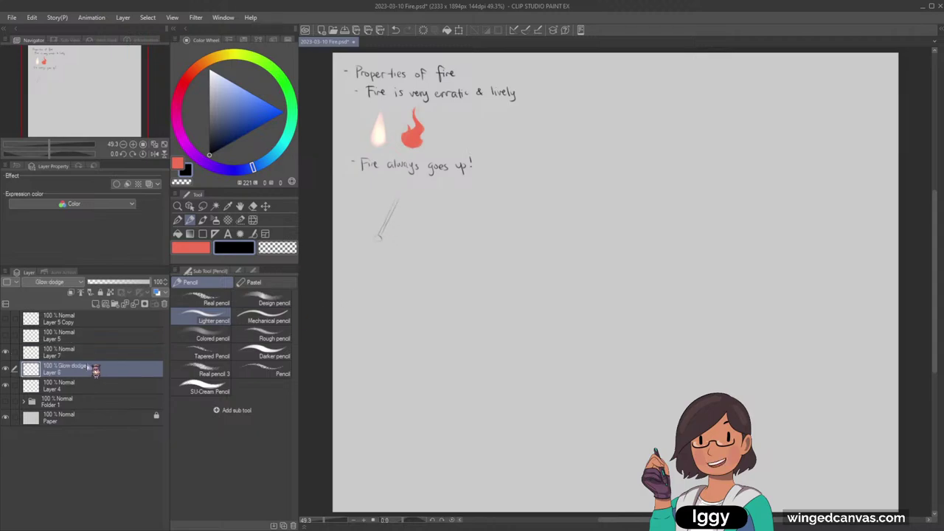
Step: Paint a red flame with a wavy tip around the matchstick's head on Layer 7 with the Dense watercolor brush
left_click(203, 220)
left_click(201, 248)
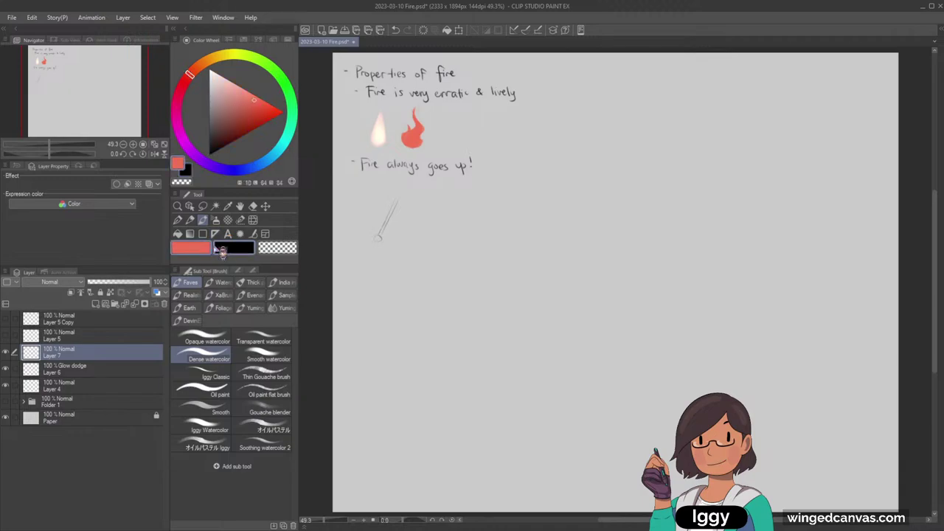
left_click_drag(373, 238, 375, 197)
left_click(279, 250)
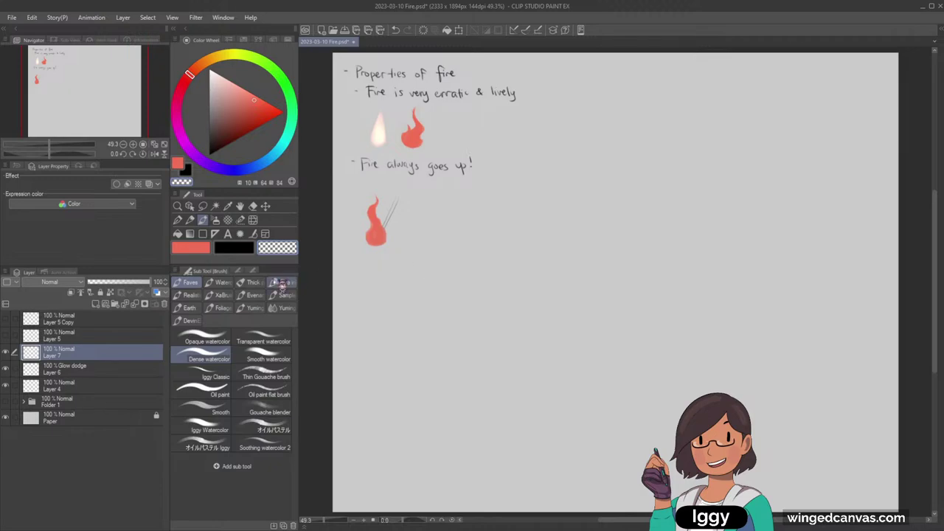
left_click(190, 247)
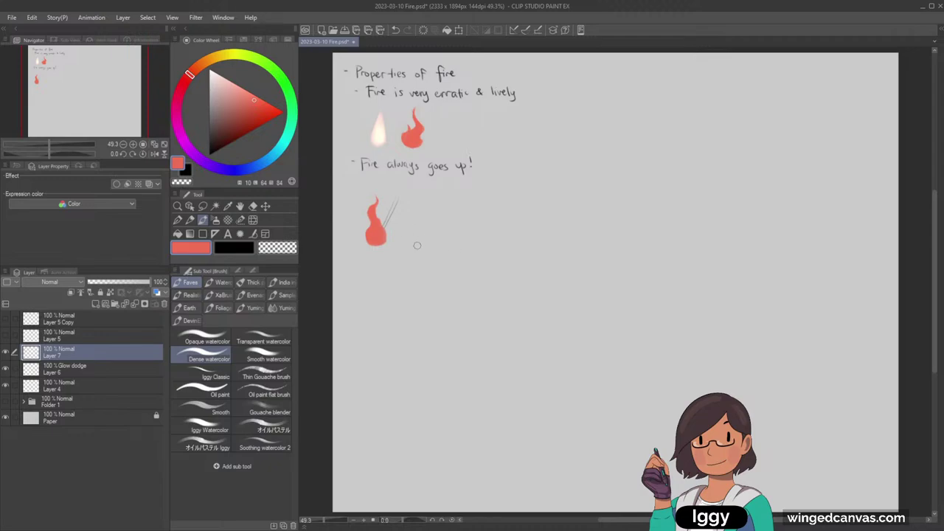
left_click_drag(409, 233, 476, 232)
key("ctrl+z")
left_click_drag(408, 233, 485, 233)
key("ctrl+z")
mouse_move(416, 253)
left_mouse_down()
mouse_move(433, 238)
mouse_move(456, 243)
mouse_move(425, 229)
left_mouse_up()
key("ctrl+z")
key("ctrl+z")
key("ctrl+z")
left_click_drag(478, 213, 419, 230)
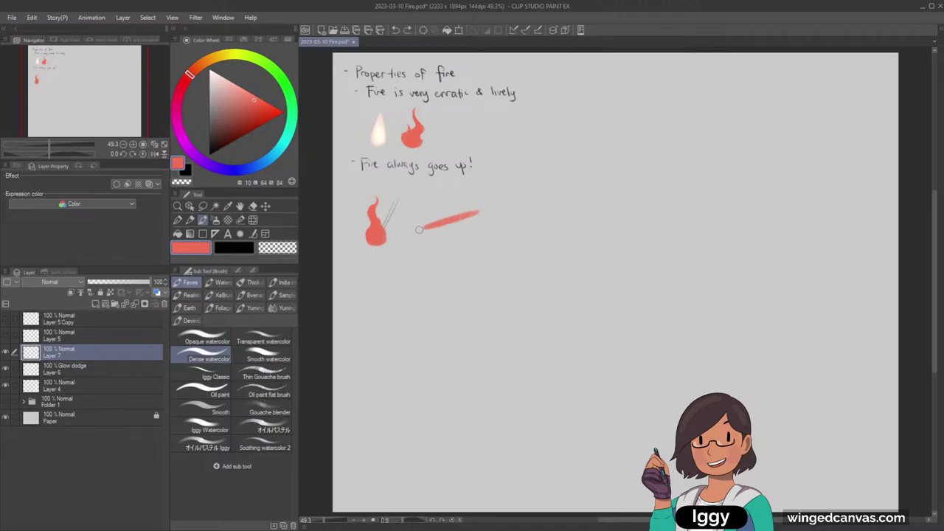
key("ctrl+z")
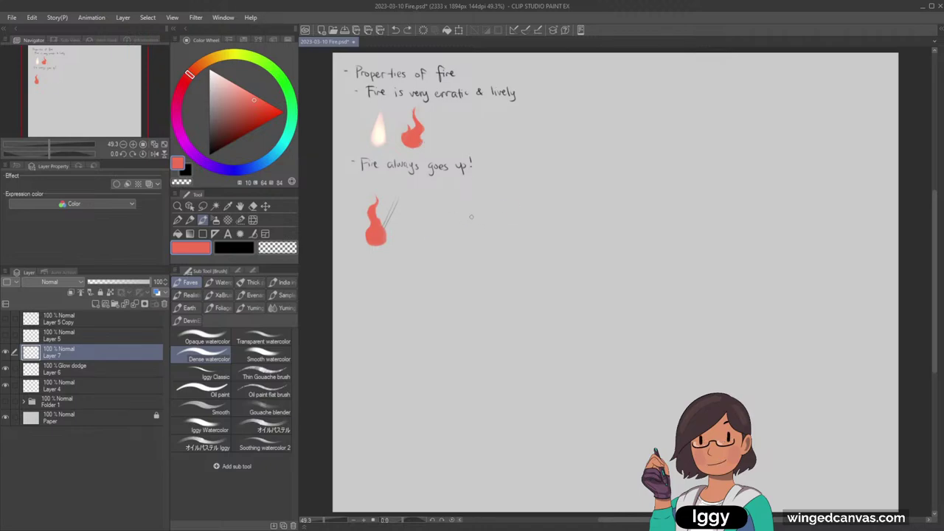
left_click_drag(493, 209, 426, 226)
key("ctrl+z")
Step: Paint a slightly slanted black stick to the right of the burning match
key("x")
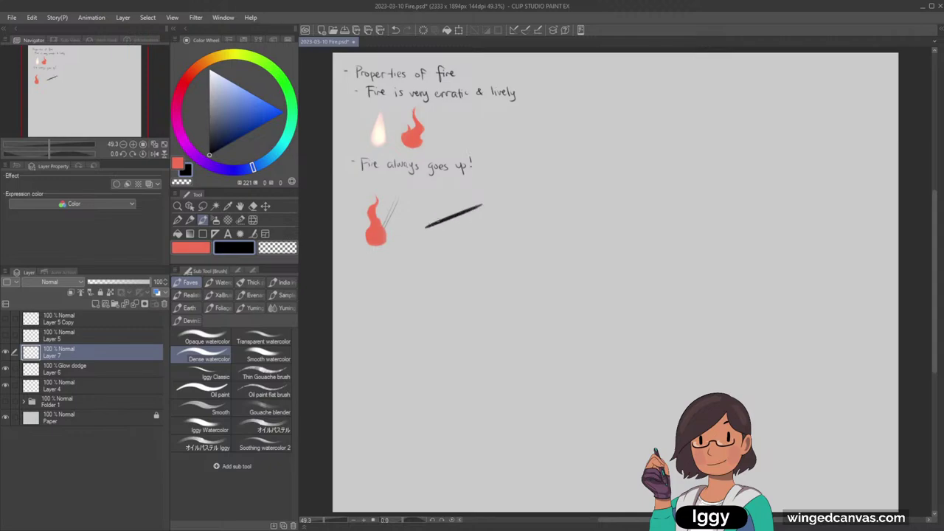
key("ctrl+z")
left_click_drag(496, 211, 430, 222)
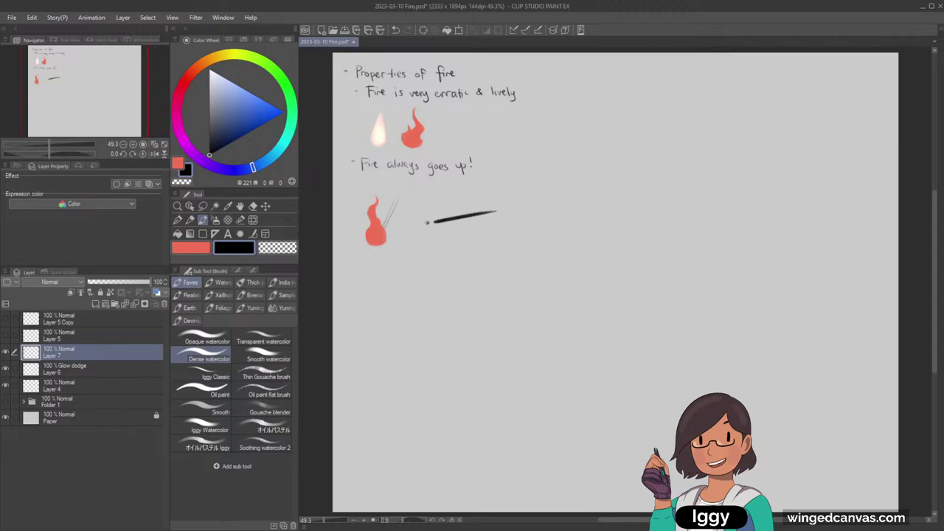
Step: Paint a row of red flame tongues rising from the upper edge of the black stick
left_click(209, 252)
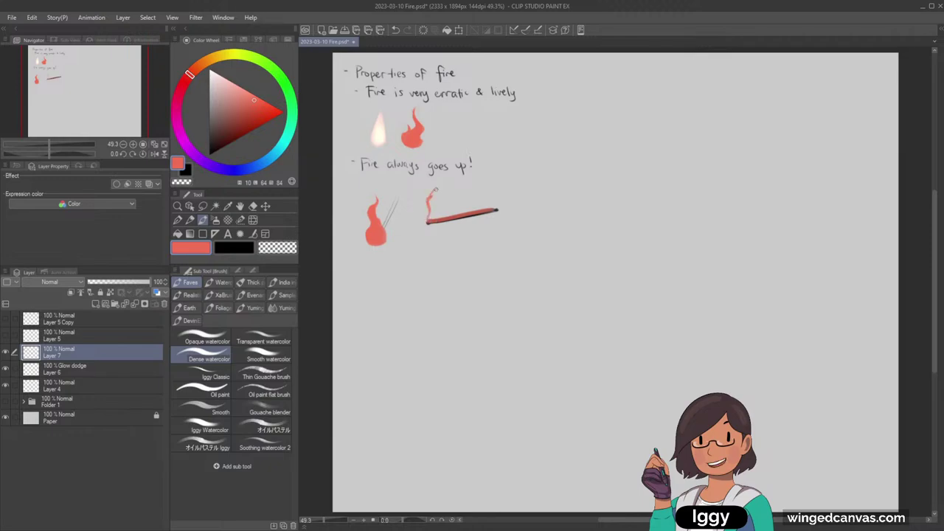
key("ctrl+z")
key("ctrl+z")
left_click_drag(429, 215, 433, 219)
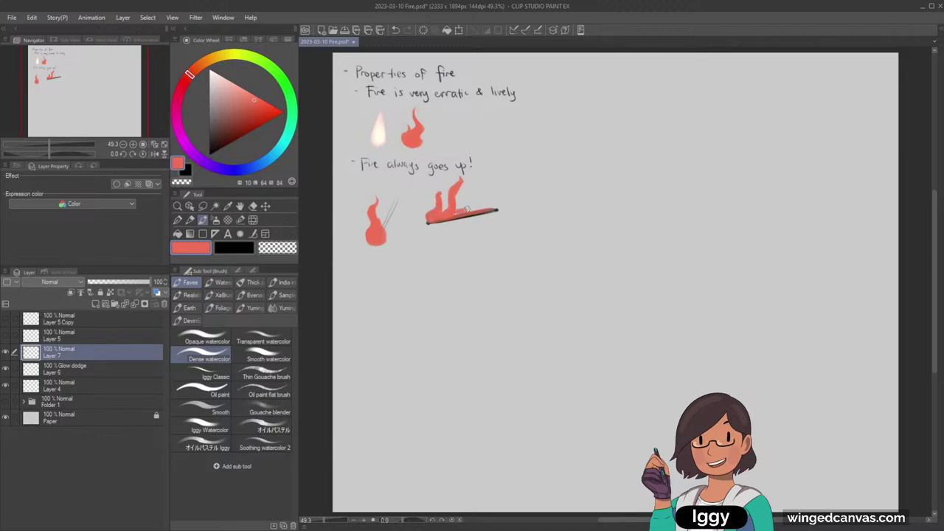
left_click_drag(464, 212, 466, 193)
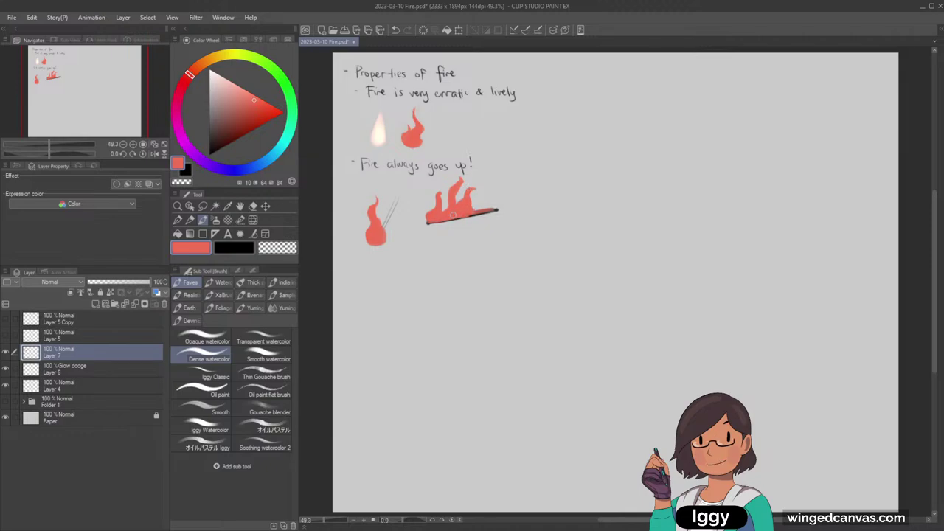
mouse_move(461, 209)
left_mouse_down()
mouse_move(496, 206)
mouse_move(487, 203)
left_mouse_up()
Step: Repaint the stick under the flames in black and extend it past the right end of the fire
left_click(253, 249)
left_click_drag(431, 222, 494, 211)
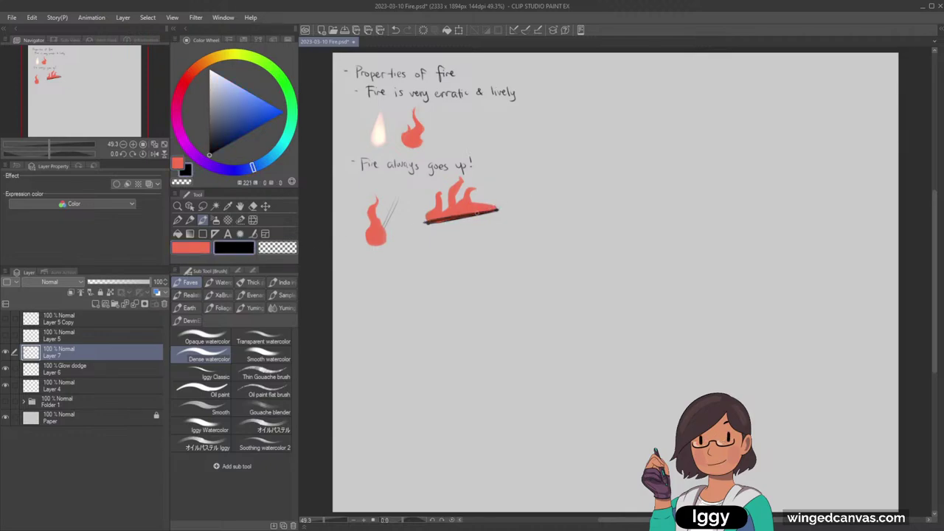
key("ctrl+z")
left_click_drag(436, 222, 523, 202)
key("ctrl+z")
left_click_drag(439, 219, 531, 203)
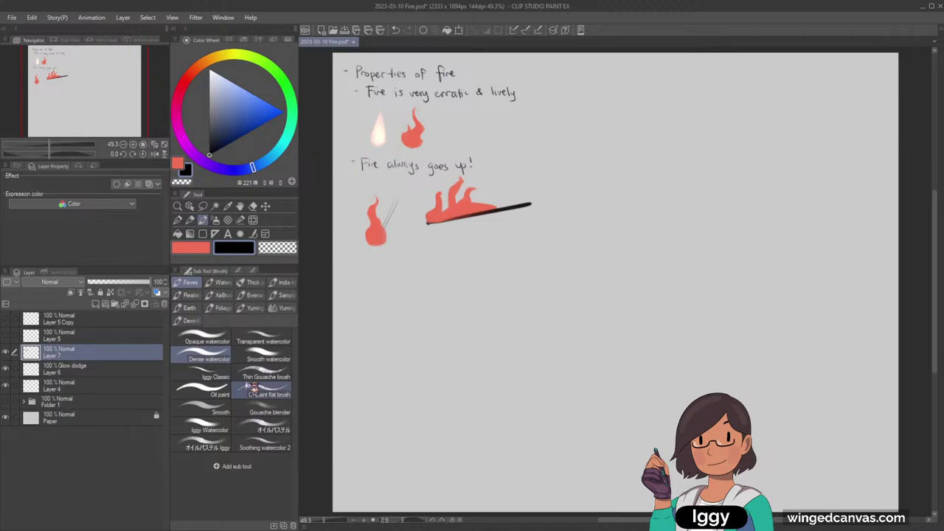
Step: Paint a filled dark grey circle below the burning match with the Dense watercolor brush
left_click(190, 219)
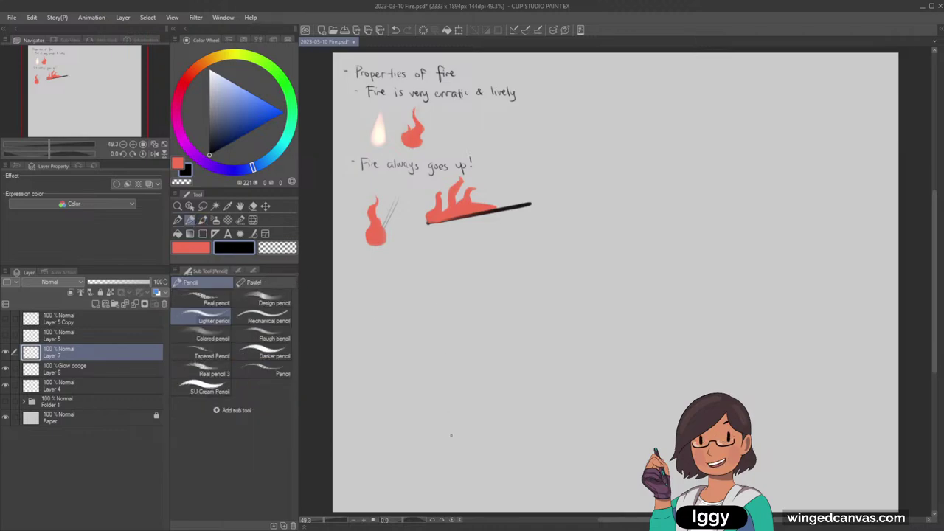
left_click(177, 206)
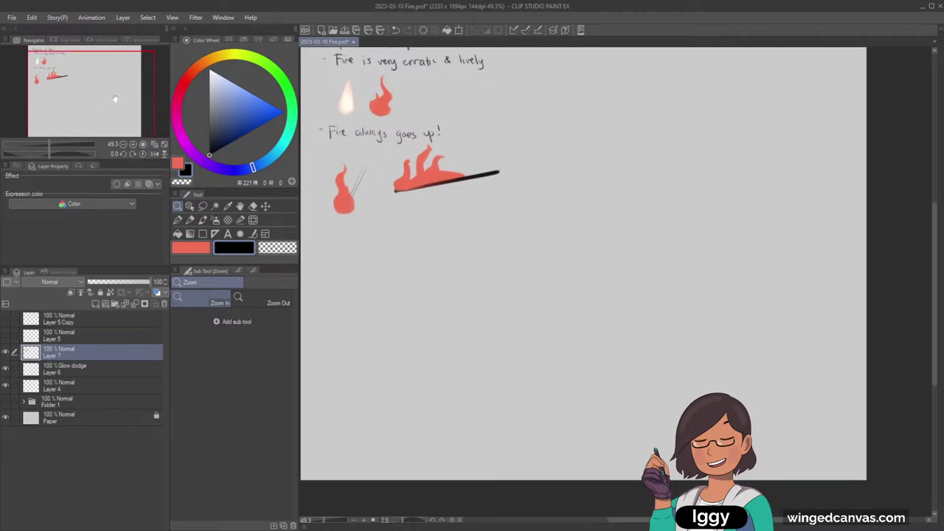
left_click(203, 220)
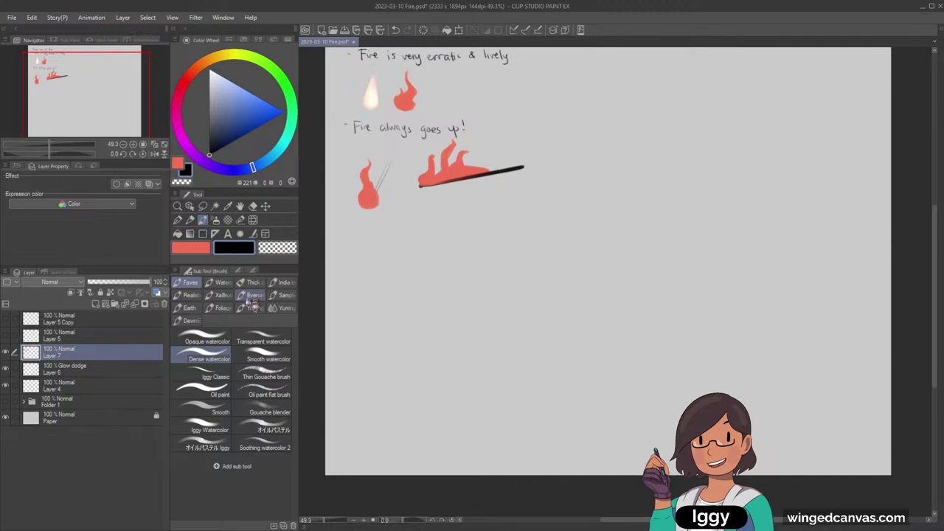
left_click(209, 109)
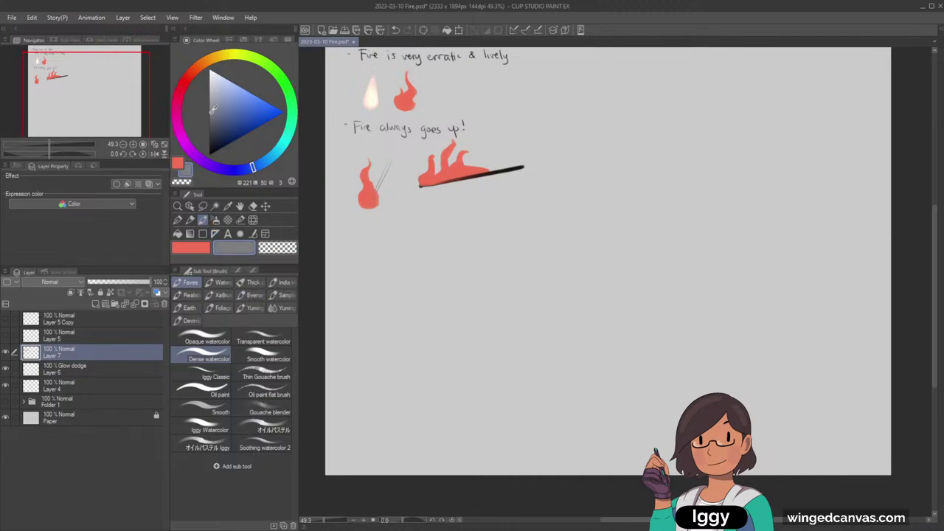
left_click(209, 141)
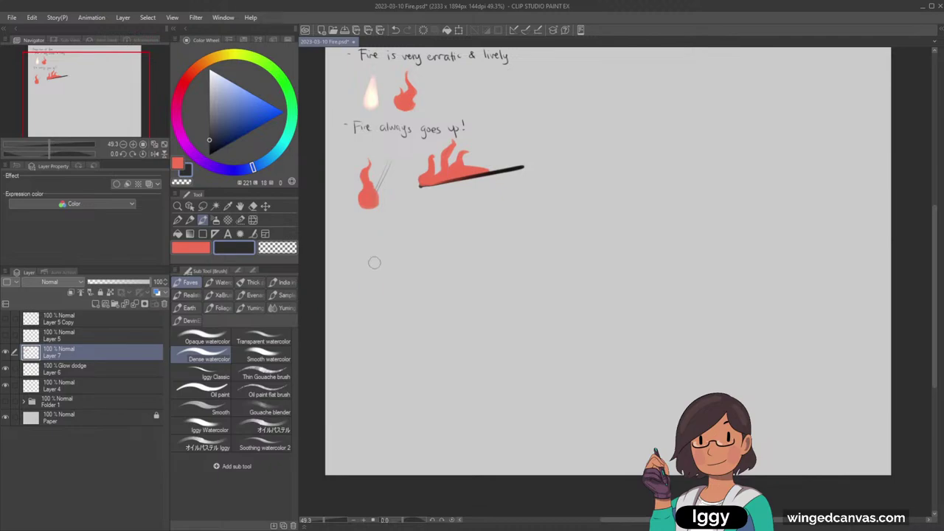
left_click_drag(385, 266, 375, 273)
Step: Lock the transparent pixels of Layer 7 and paint the left part of the dark circle mid grey
left_click(111, 292)
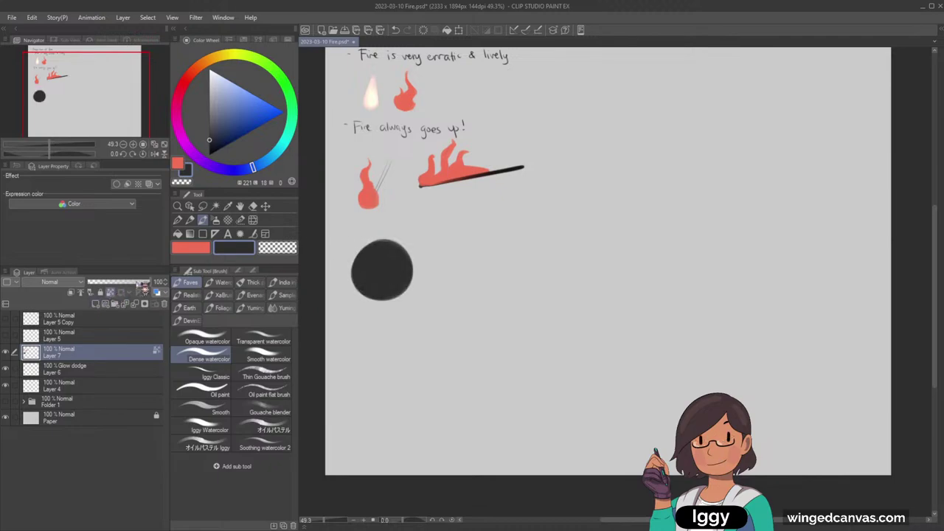
left_click(377, 275, "alt")
left_click_drag(210, 122, 210, 113)
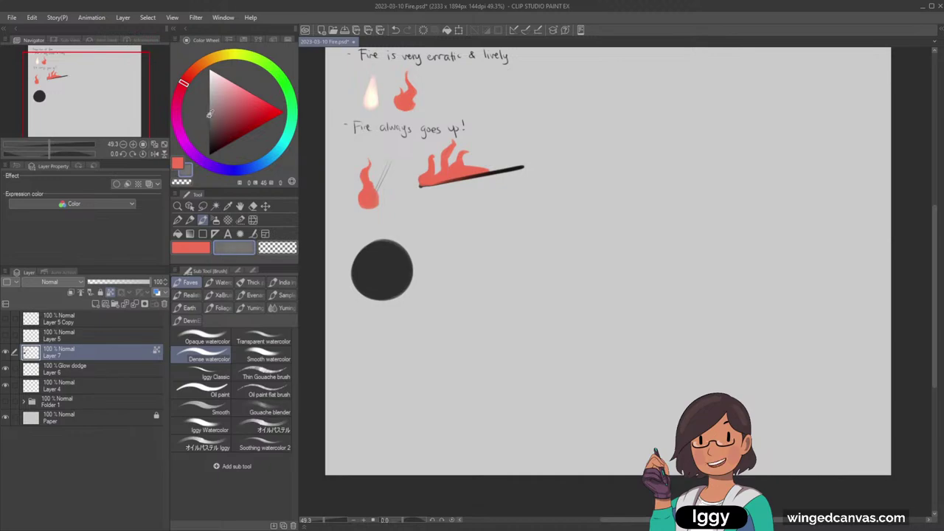
key("ctrl+z")
left_click_drag(357, 261, 352, 311)
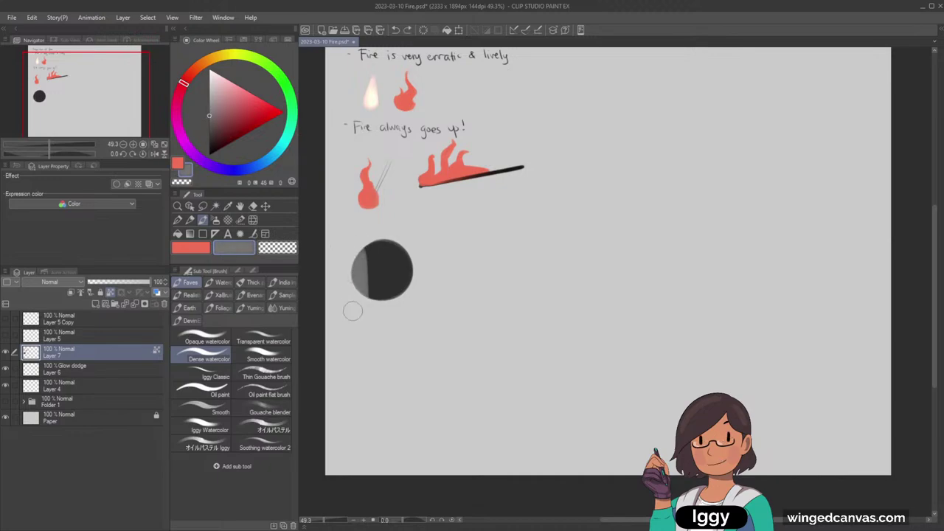
Step: Paint a light grey top plane on the circle and square off the mid-grey left plane to suggest a cube
left_click(209, 92)
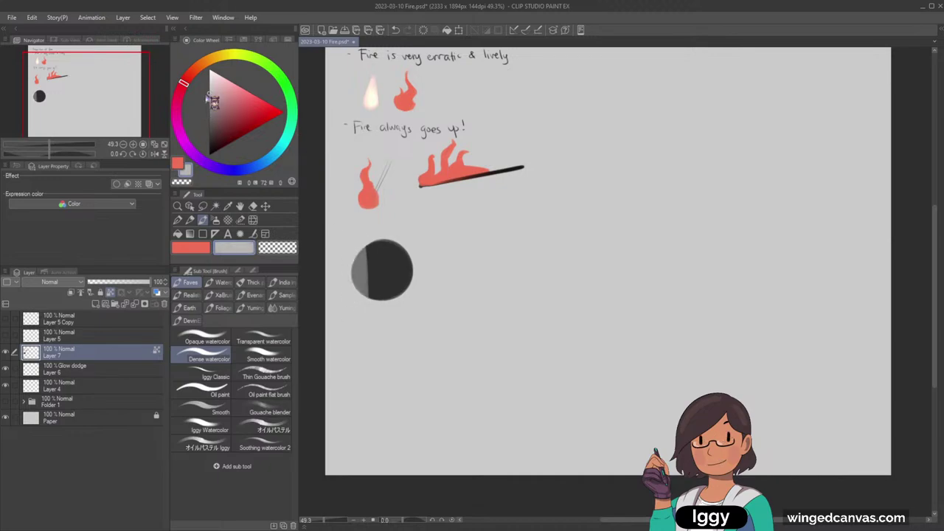
mouse_move(369, 244)
left_mouse_down()
mouse_move(407, 243)
mouse_move(387, 250)
mouse_move(385, 237)
mouse_move(360, 258)
mouse_move(363, 270)
mouse_move(359, 261)
mouse_move(377, 270)
mouse_move(373, 307)
left_mouse_up()
key("ctrl+z")
left_click(362, 281, "alt")
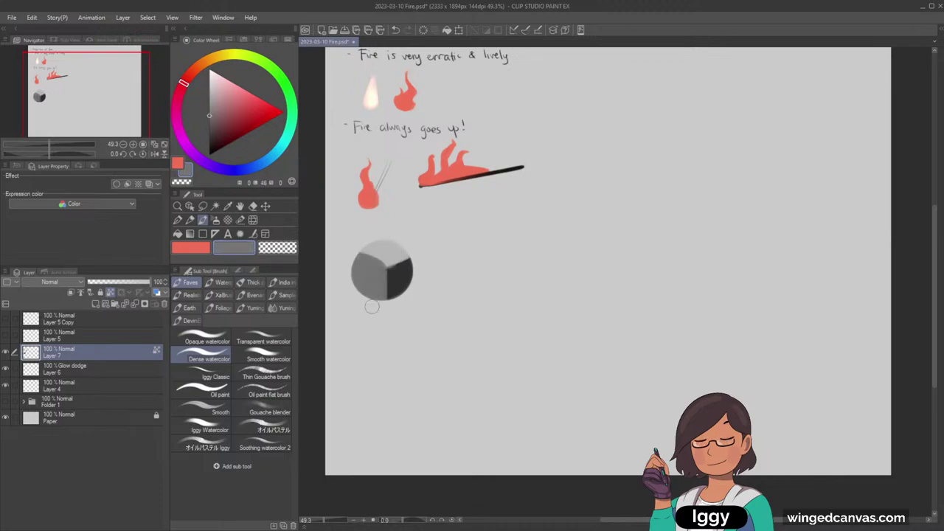
left_click(379, 242, "alt")
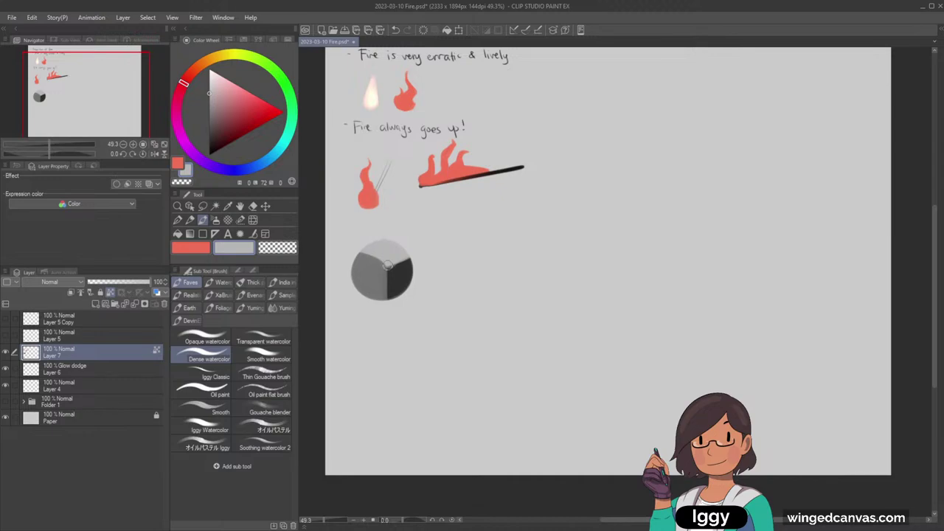
mouse_move(388, 264)
left_mouse_down()
mouse_move(361, 256)
mouse_move(397, 235)
left_mouse_up()
Step: Trim the circle's rounded outline into straight cube edges using transparent colour
left_click(276, 250)
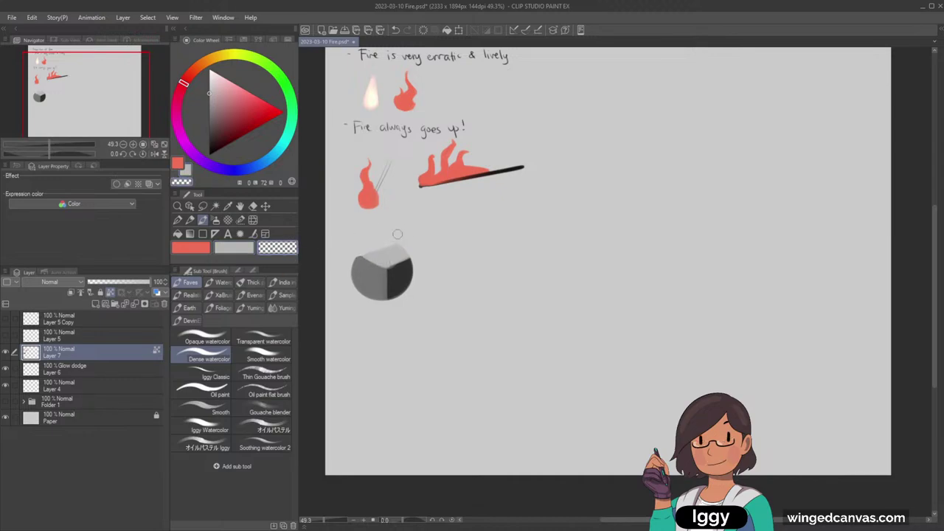
key("ctrl+z")
mouse_move(343, 255)
left_mouse_down()
mouse_move(385, 235)
mouse_move(369, 241)
mouse_move(454, 263)
mouse_move(366, 274)
mouse_move(353, 268)
mouse_move(352, 245)
mouse_move(356, 327)
mouse_move(414, 265)
mouse_move(415, 246)
mouse_move(410, 341)
mouse_move(347, 282)
mouse_move(391, 309)
left_mouse_up()
key("ctrl+z")
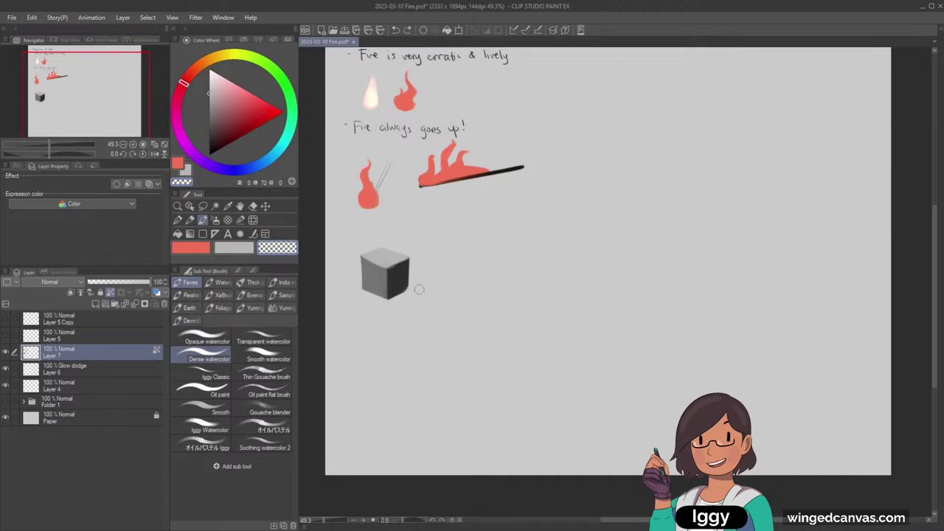
Step: Lasso the grey cube, enlarge it with a transform and deselect it
key("m")
left_click_drag(371, 232, 426, 263)
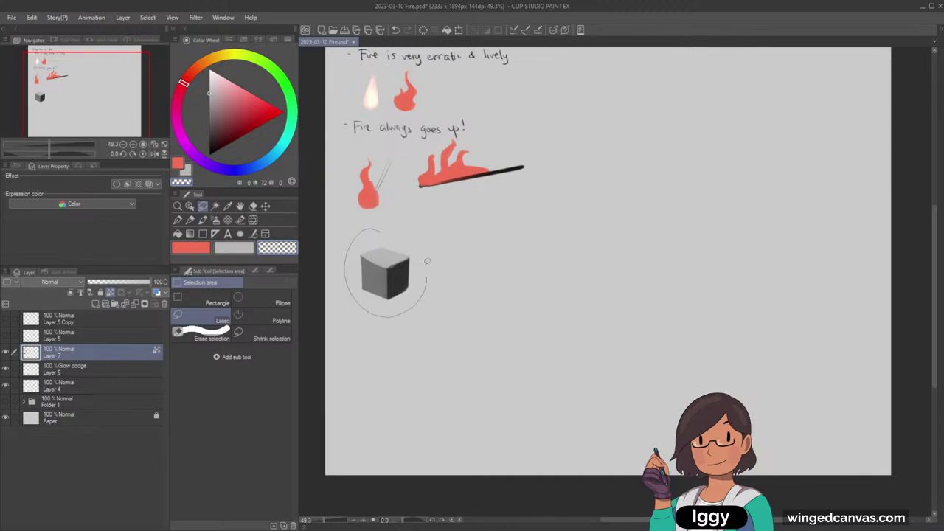
key("ctrl+t")
left_click_drag(428, 322, 470, 352)
left_click(373, 377)
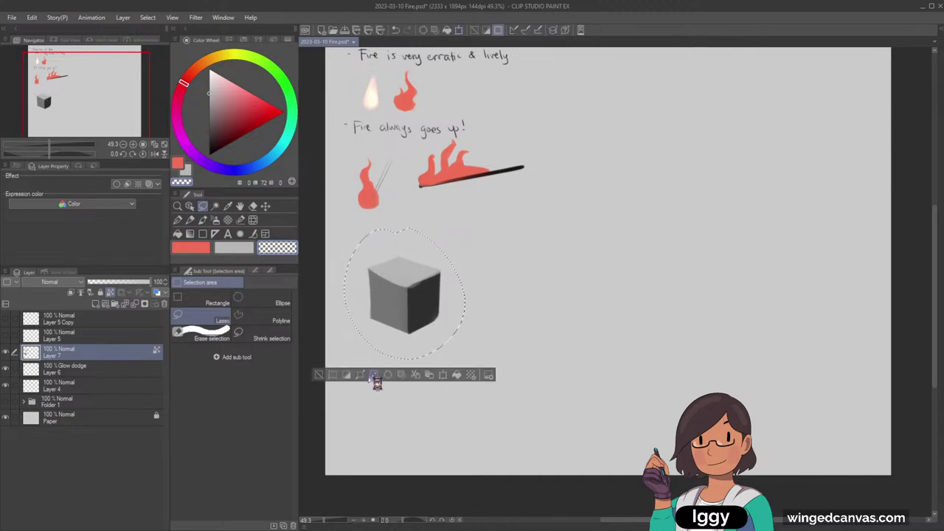
key("ctrl+d")
Step: Paint a filled mid-grey circle to the right of the cube with the Dense watercolor brush
left_click(236, 246)
left_click(202, 220)
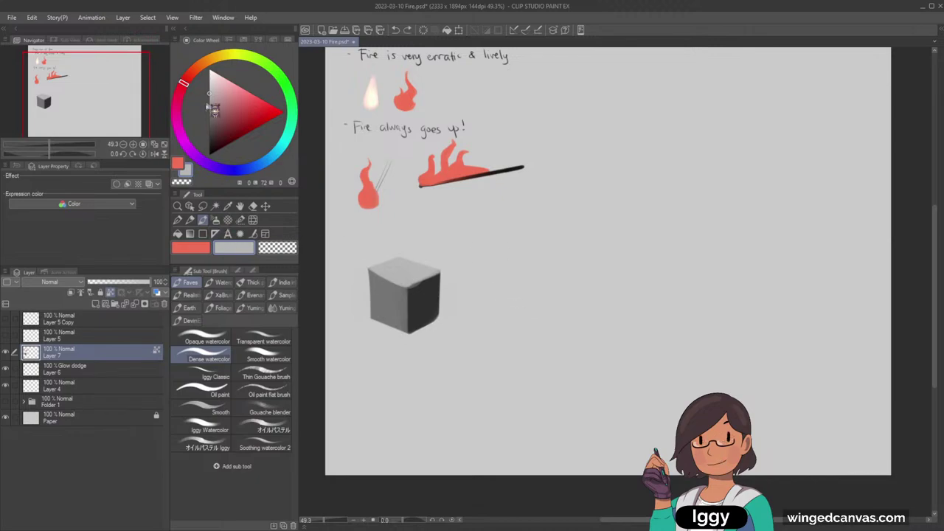
left_click_drag(213, 109, 208, 118)
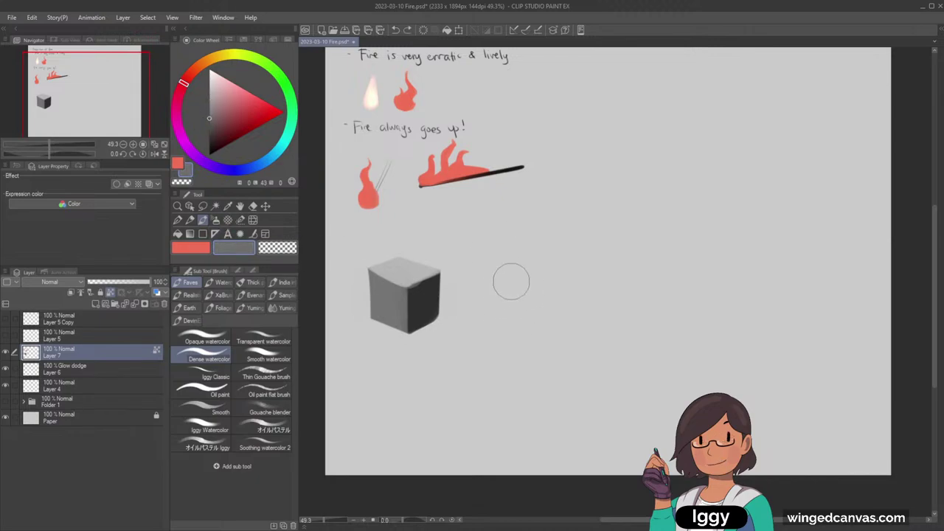
mouse_move(535, 291)
left_mouse_down()
mouse_move(529, 305)
mouse_move(527, 287)
mouse_move(526, 307)
mouse_move(529, 284)
left_mouse_up()
key("ctrl+z")
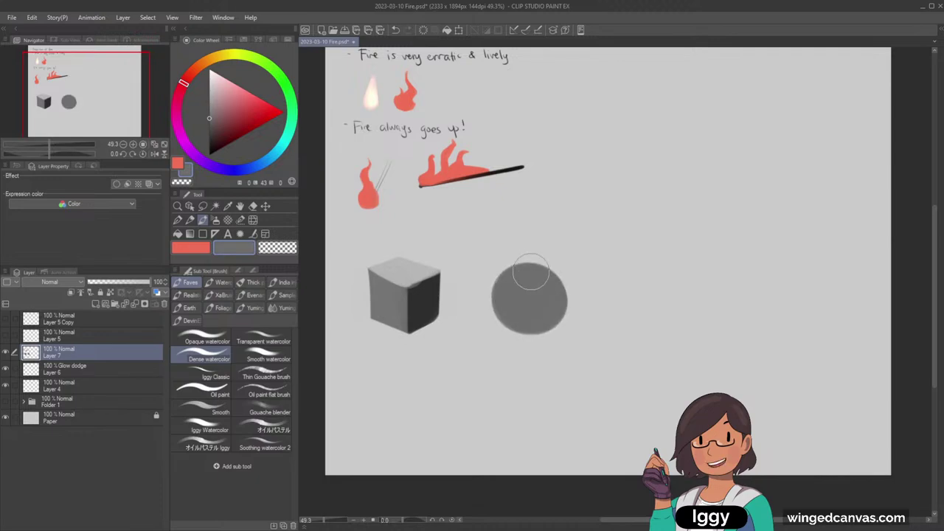
Step: Lock the transparent pixels of Layer 7 and shade the circle into a sphere with light grey from above, using an enlarged Soft airbrush
left_click(407, 272, "alt")
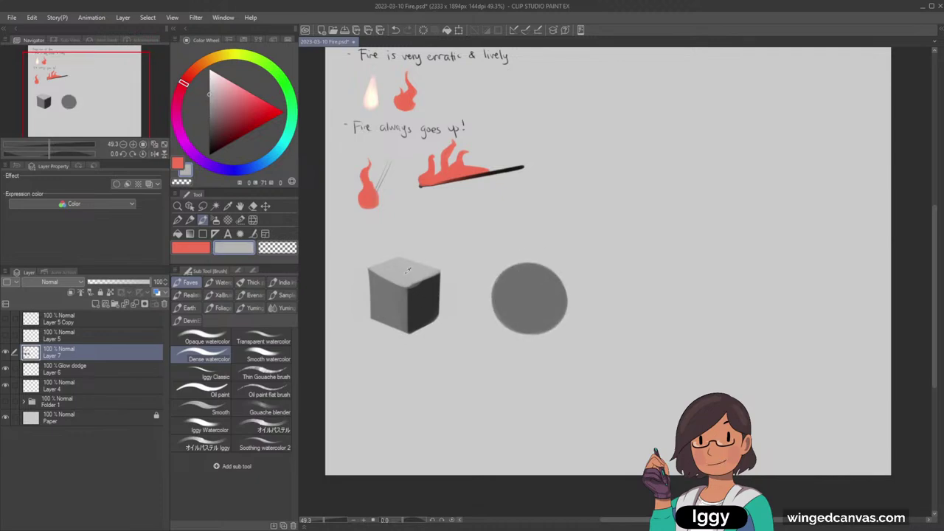
left_click(216, 220)
left_click(262, 298)
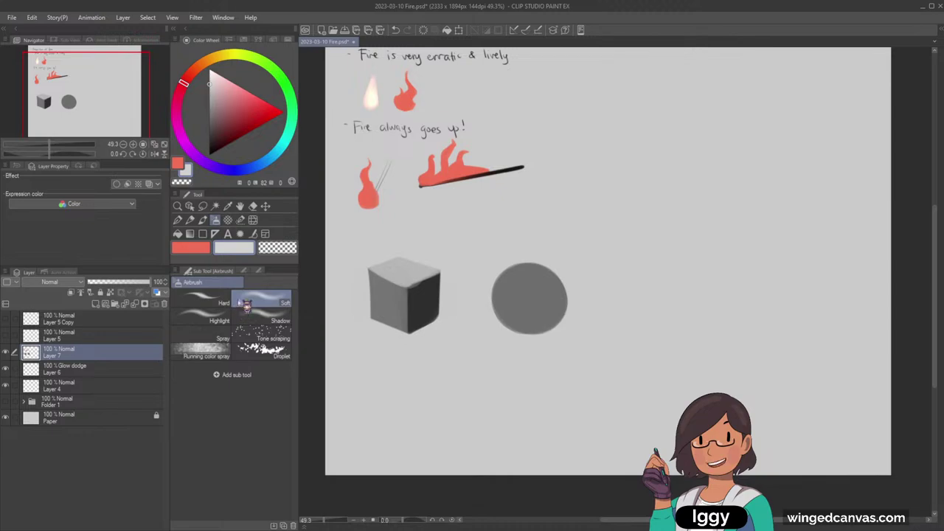
left_click_drag(92, 116, 95, 126)
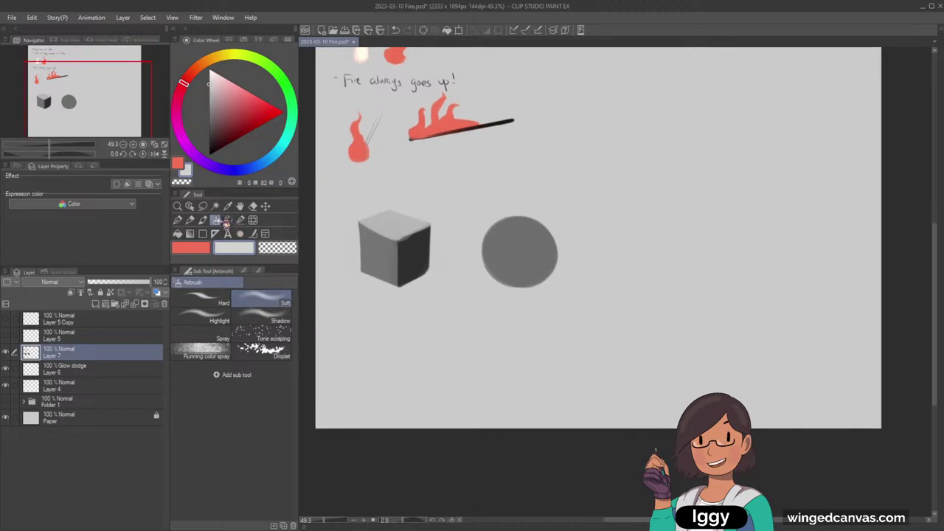
left_click(110, 292)
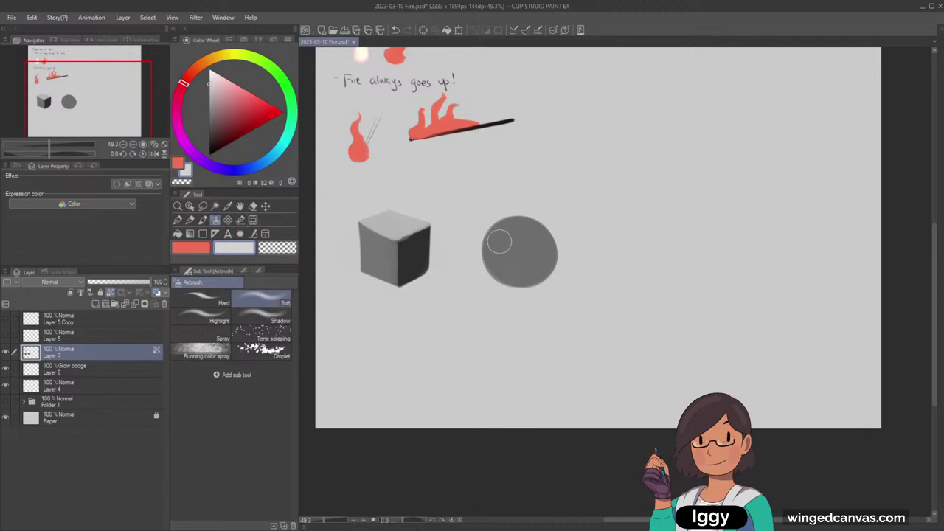
key("bracketright")
key("bracketright")
key("bracketright")
key("bracketright")
key("bracketright")
mouse_move(514, 222)
left_mouse_down()
mouse_move(553, 231)
mouse_move(516, 250)
mouse_move(527, 234)
mouse_move(537, 241)
mouse_move(512, 216)
left_mouse_up()
key("ctrl+z")
key("ctrl+z")
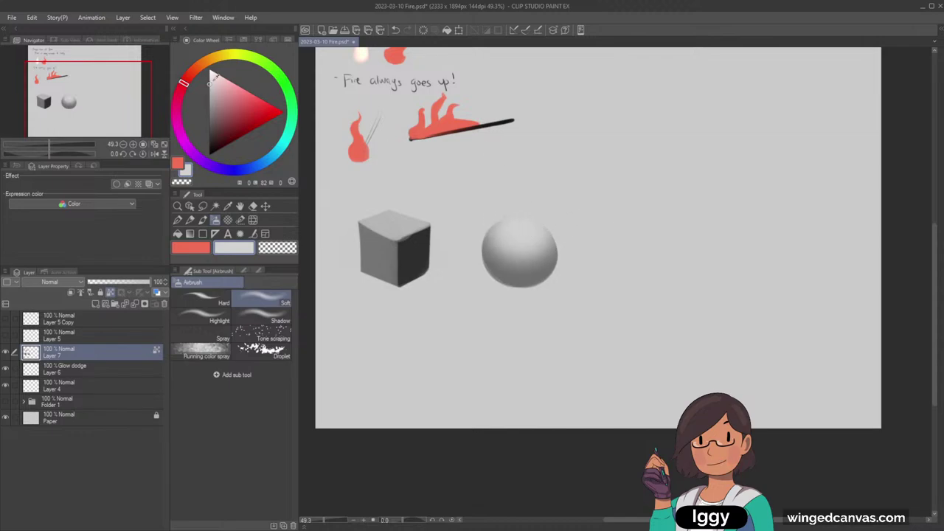
Step: Pick a lighter grey and reduce the size of the Soft airbrush
left_click_drag(213, 76, 210, 79)
key("[")
key("[")
key("[")
key("[")
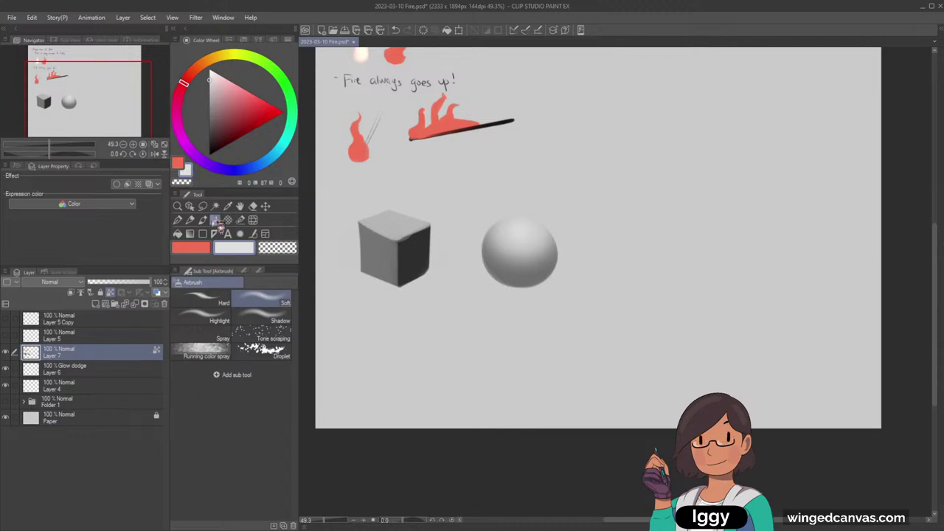
Step: Enclose the cube and sphere in a rectangular selection, move both slightly down the page and deselect them
key("m")
left_click_drag(342, 188, 457, 320)
key("ctrl+z")
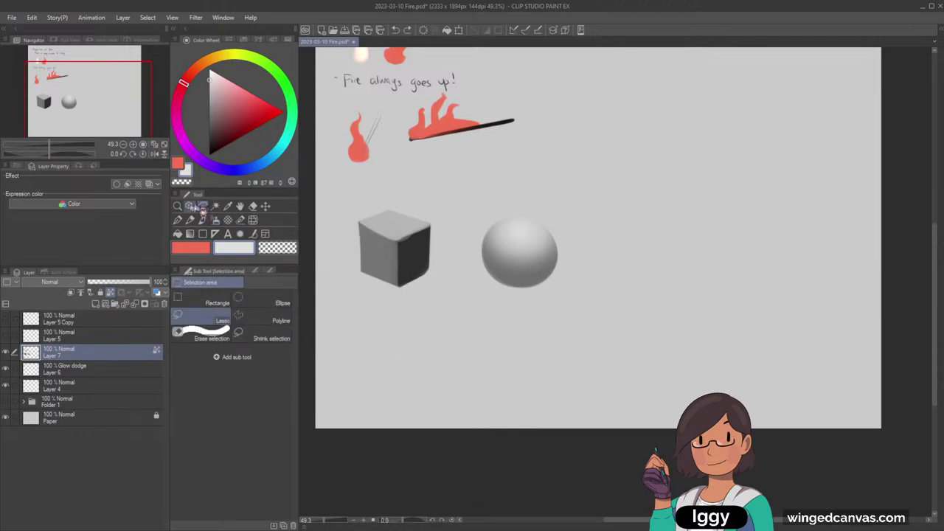
left_click(203, 303)
left_click_drag(328, 193, 599, 334)
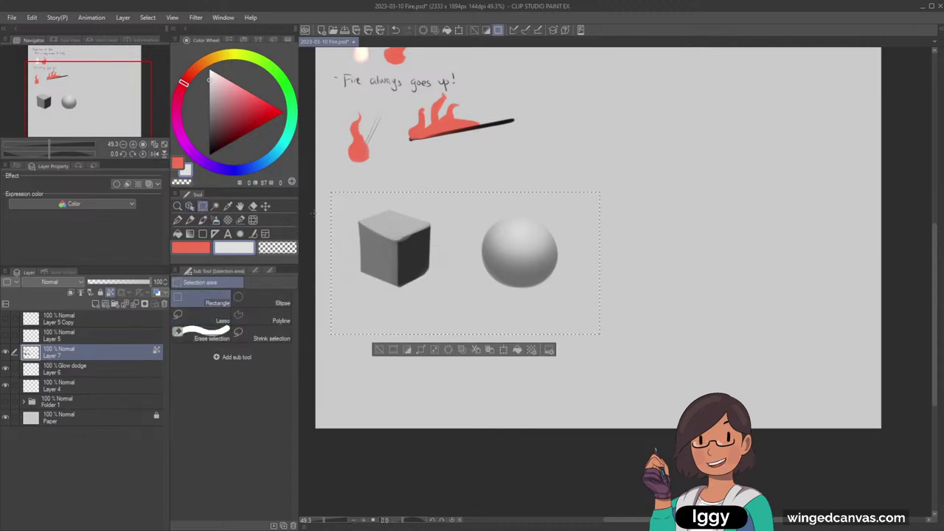
key("k")
left_click_drag(523, 282, 522, 314)
key("ctrl+d")
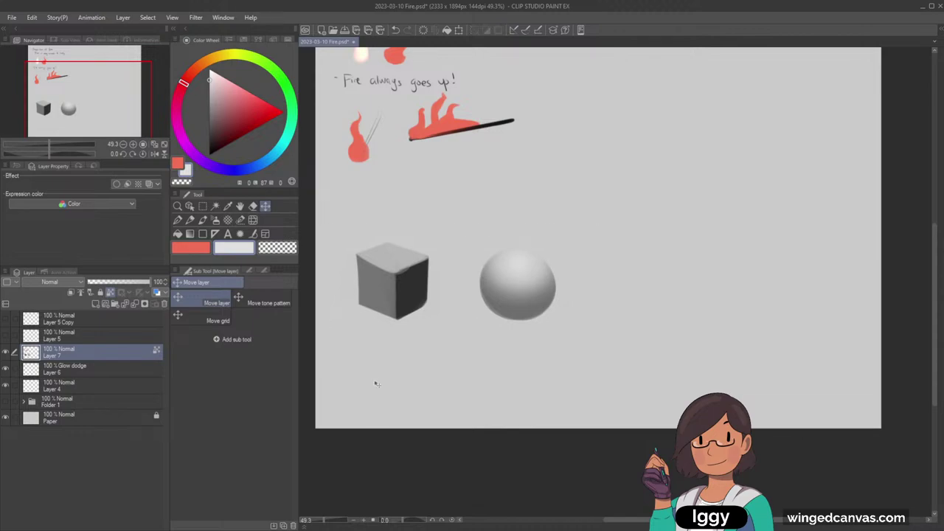
Step: Add a Glow dodge layer above Layer 7 and paint a wispy red flame rising from the cube's left corner with the Soft airbrush
left_click(96, 305)
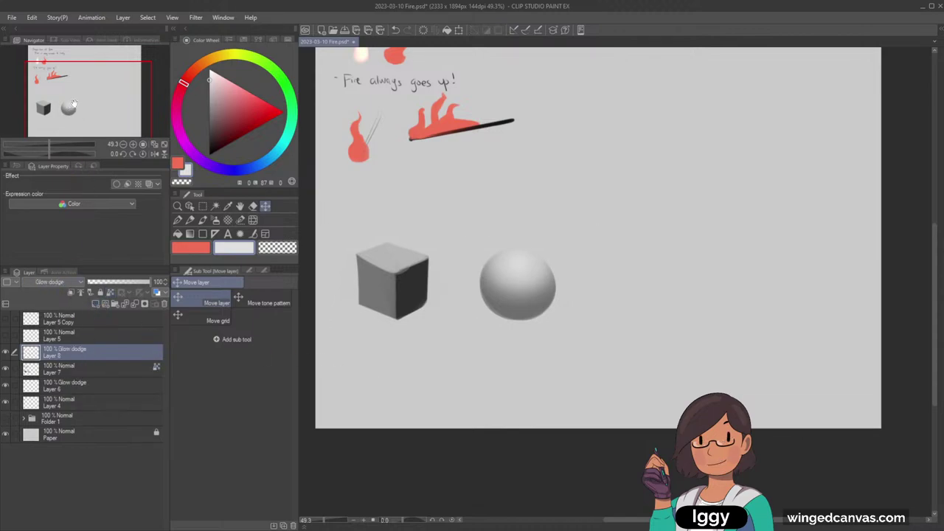
left_click(202, 250)
left_click(212, 220)
left_click(203, 220)
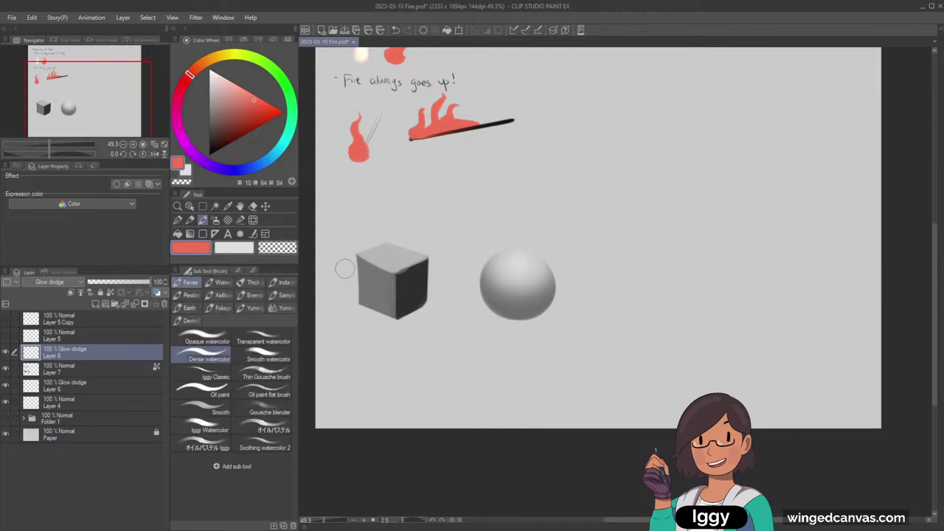
left_click(214, 220)
mouse_move(359, 278)
left_mouse_down()
mouse_move(355, 244)
mouse_move(372, 201)
mouse_move(351, 261)
mouse_move(370, 198)
mouse_move(351, 246)
mouse_move(366, 225)
left_mouse_up()
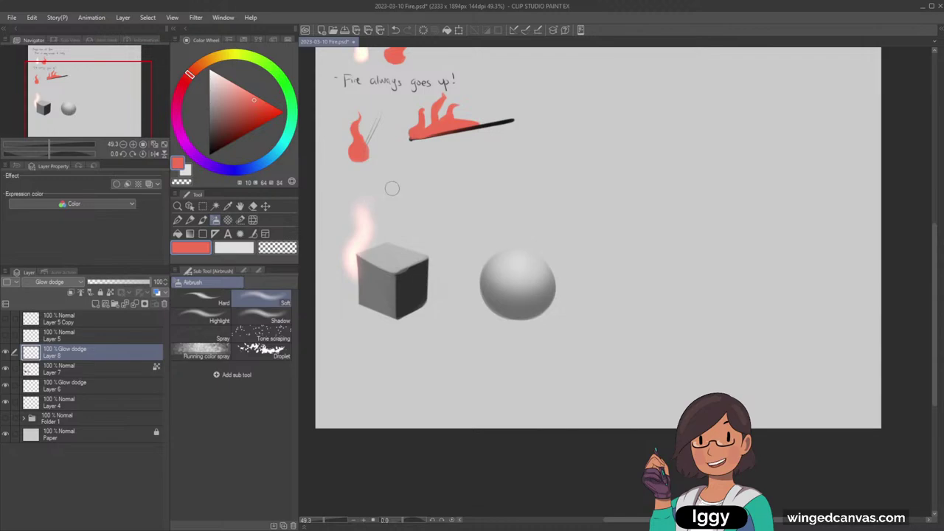
left_click_drag(92, 120, 92, 110)
left_click(179, 208)
left_click_drag(355, 168, 388, 186)
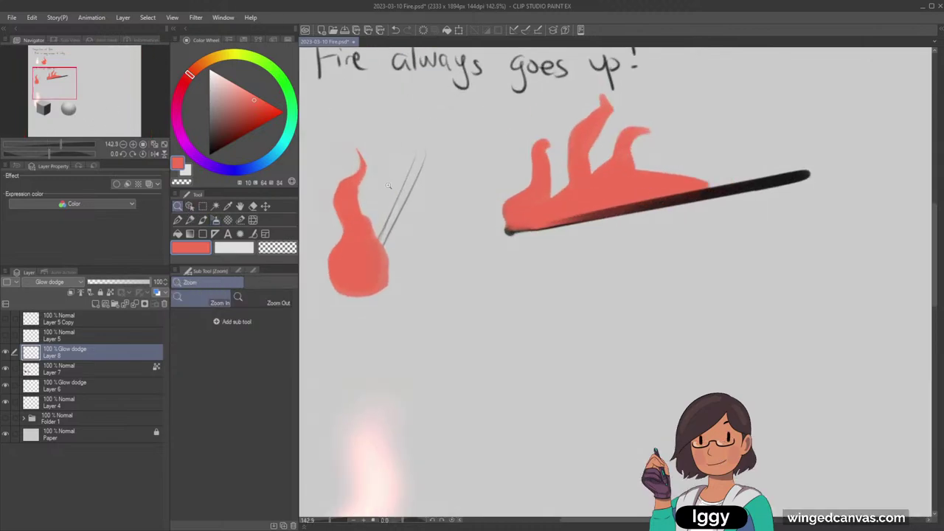
left_click_drag(396, 242, 373, 242)
left_click_drag(90, 96, 91, 104)
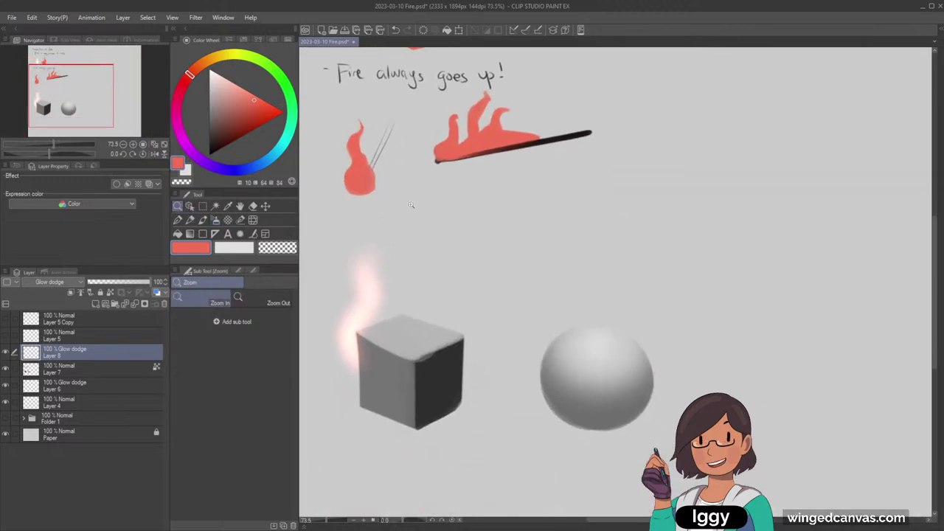
left_click_drag(430, 224, 421, 227)
left_click(479, 343)
left_click(203, 219)
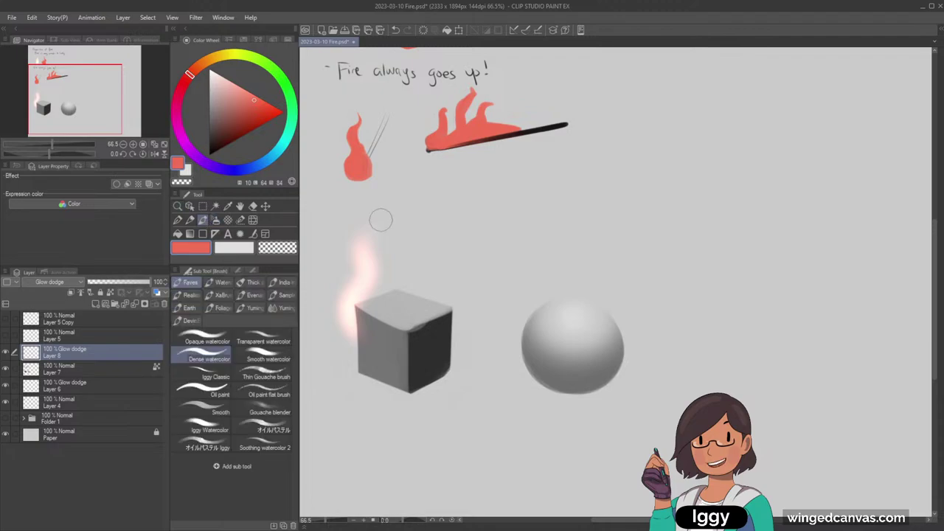
left_click_drag(363, 301, 376, 247)
key("ctrl+z")
Step: Thicken the flame at the cube's left corner and add a red glow along the front edges with the Soft airbrush
left_click(214, 221)
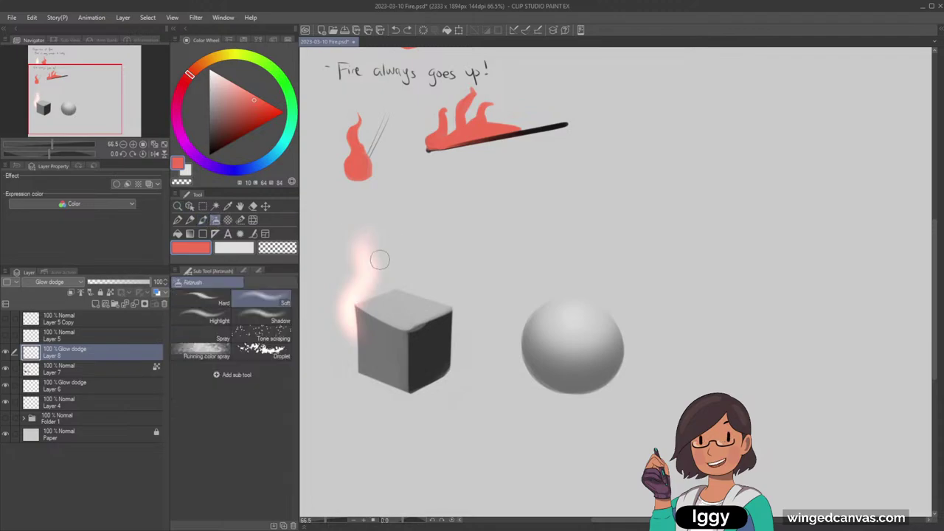
mouse_move(366, 303)
left_mouse_down()
mouse_move(384, 266)
mouse_move(370, 275)
mouse_move(377, 231)
mouse_move(385, 258)
mouse_move(398, 223)
mouse_move(374, 268)
left_mouse_up()
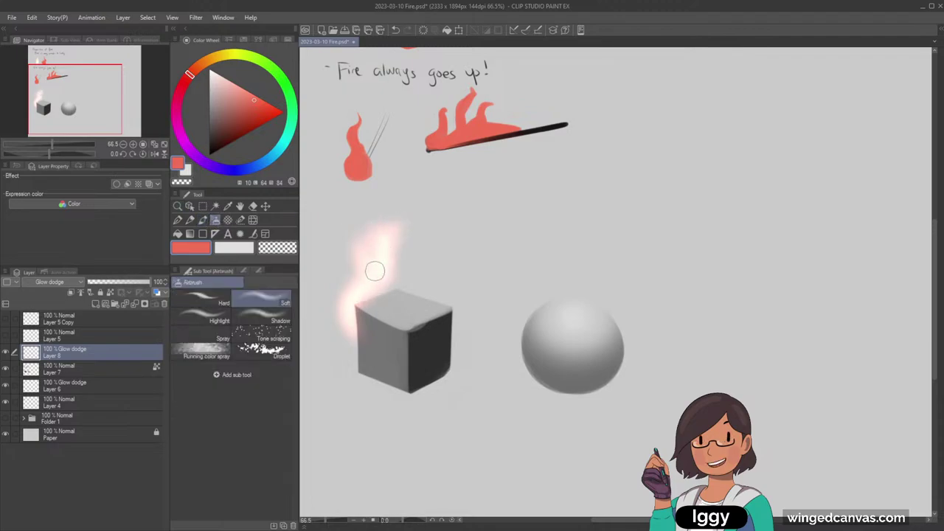
mouse_move(354, 330)
left_mouse_down()
mouse_move(379, 321)
mouse_move(357, 306)
mouse_move(399, 329)
mouse_move(406, 365)
mouse_move(404, 335)
mouse_move(387, 322)
mouse_move(410, 317)
left_mouse_up()
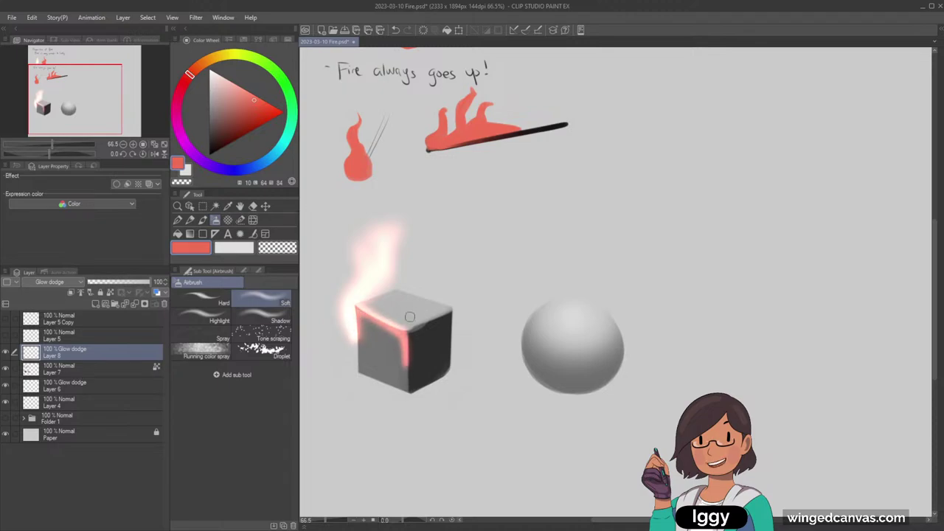
Step: Airbrush a flame rising from the cube's right corner and fill the space above the top face with bright fire
left_click_drag(71, 109, 107, 124)
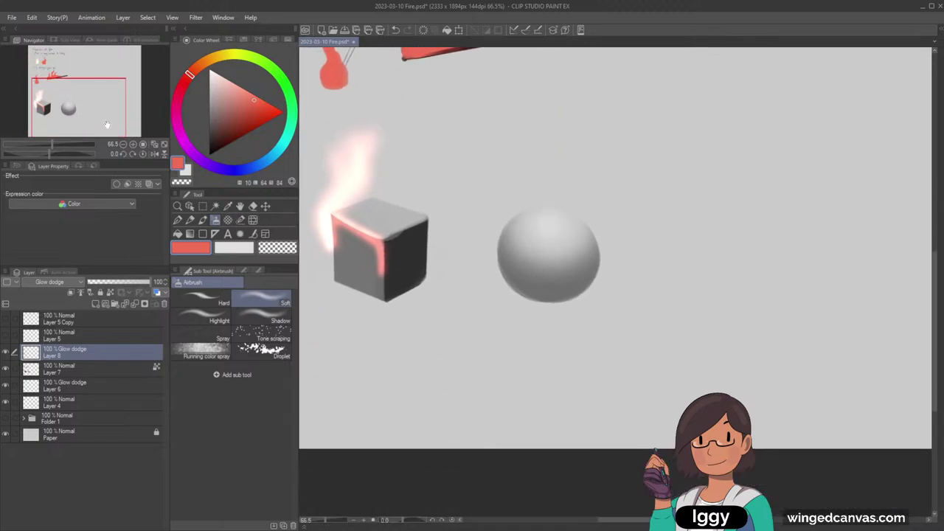
mouse_move(382, 268)
left_mouse_down()
mouse_move(409, 231)
mouse_move(388, 244)
mouse_move(385, 251)
mouse_move(428, 213)
mouse_move(412, 168)
mouse_move(416, 217)
mouse_move(416, 146)
left_mouse_up()
mouse_move(73, 119)
left_mouse_down()
mouse_move(72, 85)
mouse_move(70, 114)
left_mouse_up()
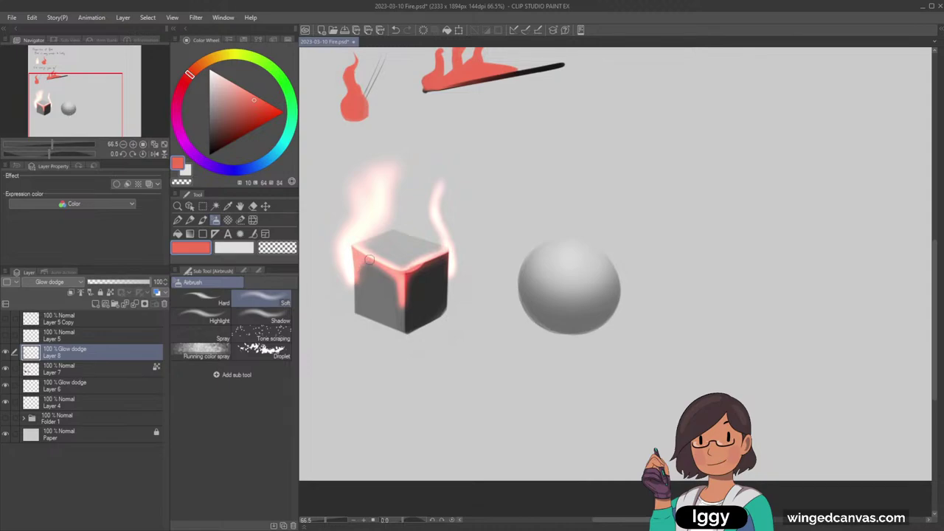
mouse_move(446, 251)
left_mouse_down()
mouse_move(437, 199)
mouse_move(433, 221)
mouse_move(415, 171)
mouse_move(421, 152)
mouse_move(412, 155)
mouse_move(400, 213)
left_mouse_up()
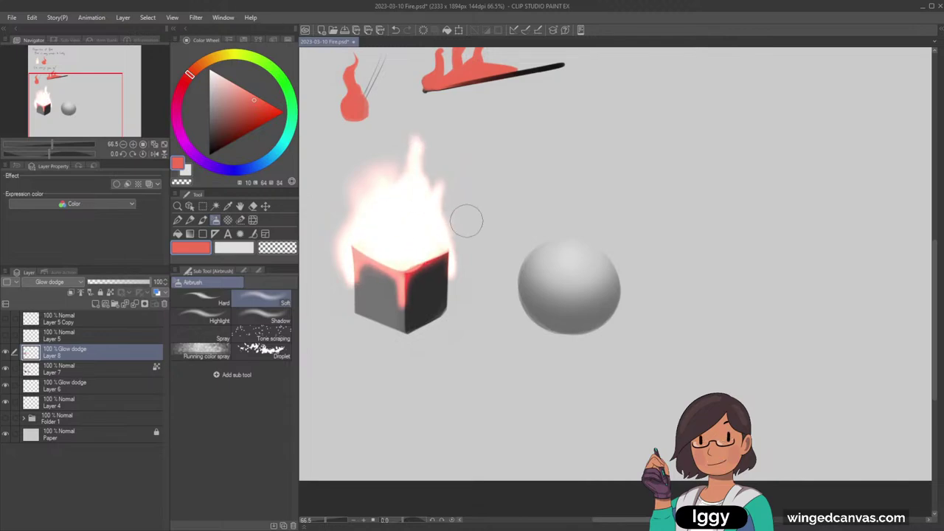
Step: Soften the outer edges and tips of the cube's flames with the Soft airbrush in transparent colour
left_click(277, 247)
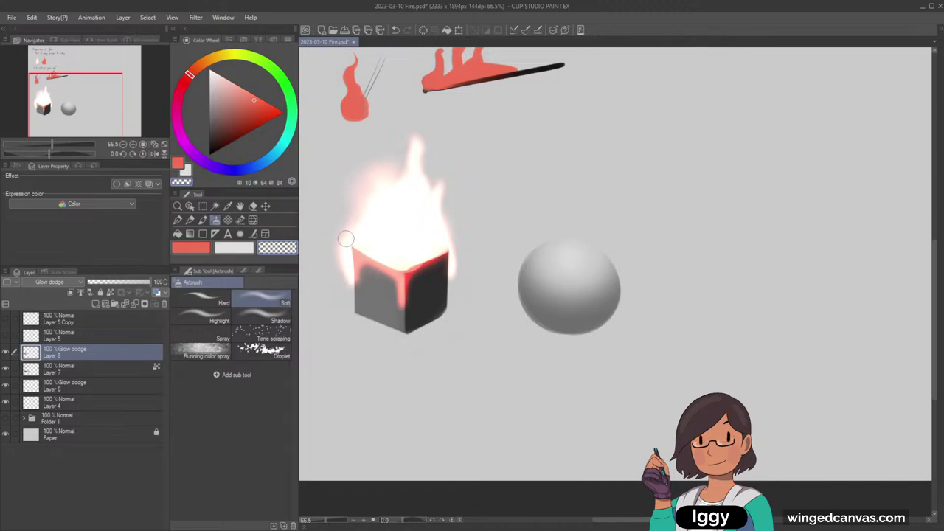
left_click_drag(353, 225, 345, 259)
mouse_move(401, 298)
left_mouse_down()
mouse_move(419, 268)
mouse_move(405, 274)
mouse_move(441, 254)
mouse_move(414, 296)
left_mouse_up()
key("ctrl+z")
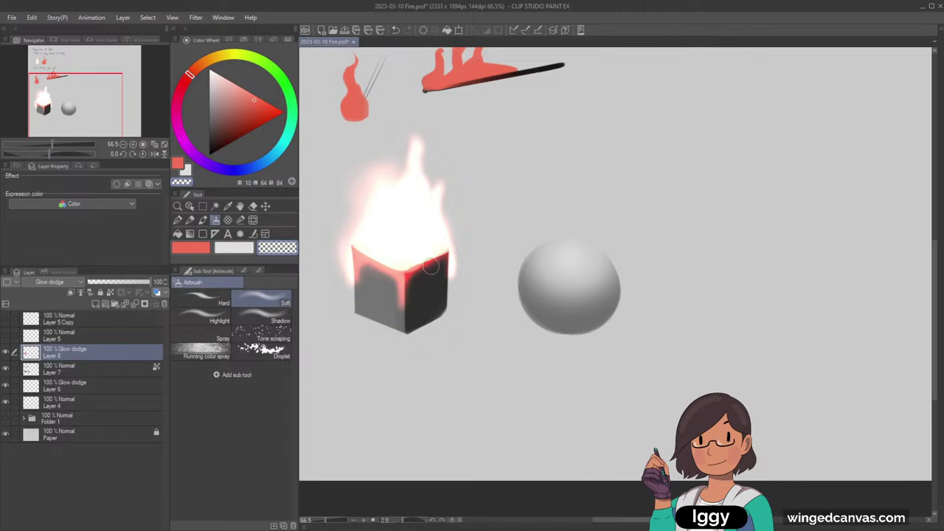
mouse_move(388, 175)
left_mouse_down()
mouse_move(397, 198)
mouse_move(415, 136)
left_mouse_up()
mouse_move(421, 164)
left_mouse_down()
mouse_move(428, 200)
mouse_move(442, 181)
mouse_move(443, 235)
left_mouse_up()
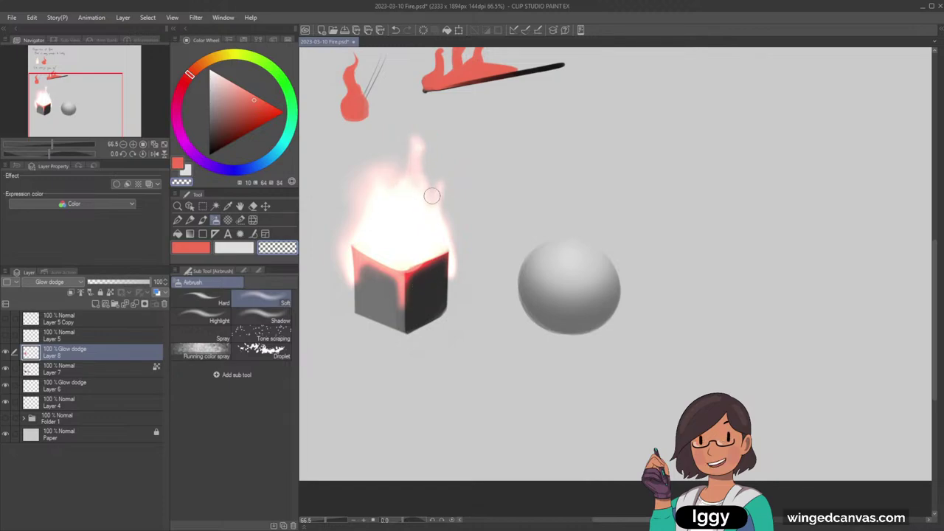
left_click_drag(432, 196, 451, 269)
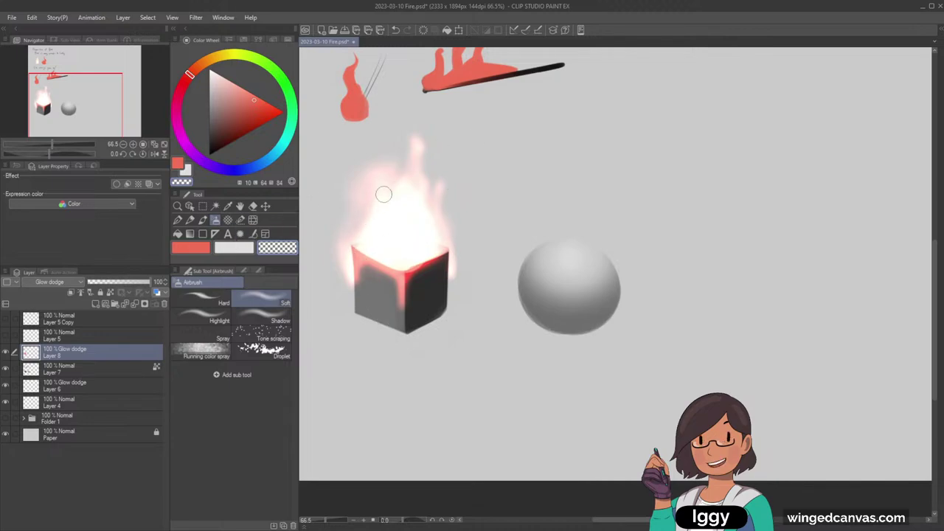
Step: Enlarge the transparent airbrush and fade the upper part of the cube's fire
key("]")
key("]")
key("]")
key("]")
key("]")
key("]")
mouse_move(385, 188)
left_mouse_down()
mouse_move(396, 205)
mouse_move(411, 180)
left_mouse_up()
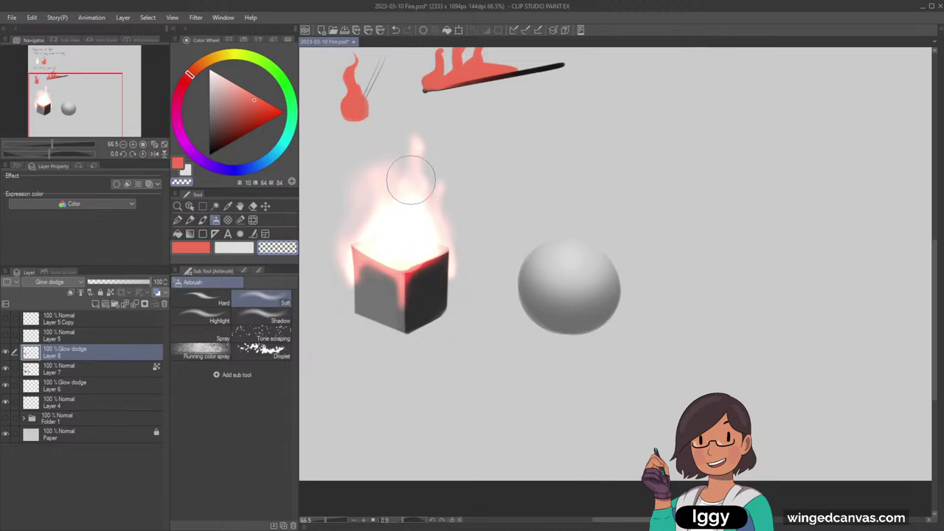
Step: Choose a darker red and paint glowing flame tongues around the cube's fire with a smaller Soft airbrush
left_click(195, 249)
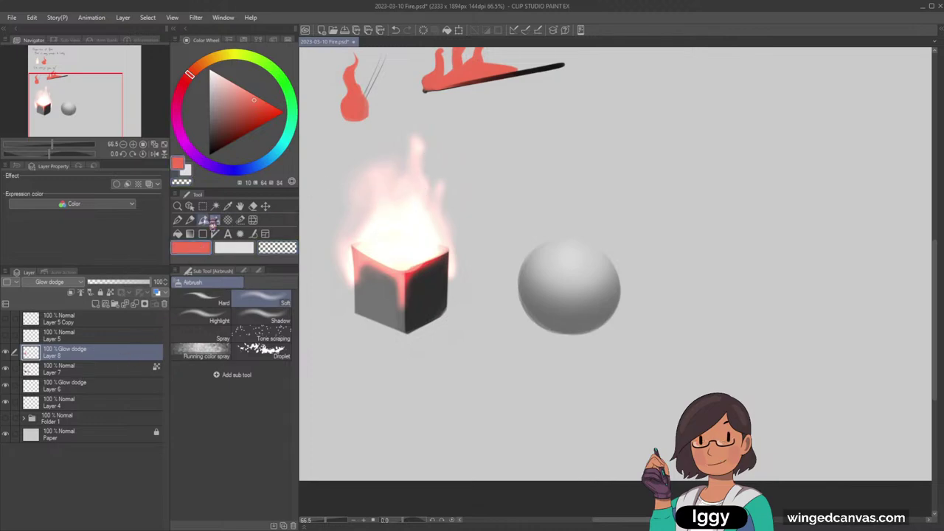
left_click_drag(267, 106, 260, 113)
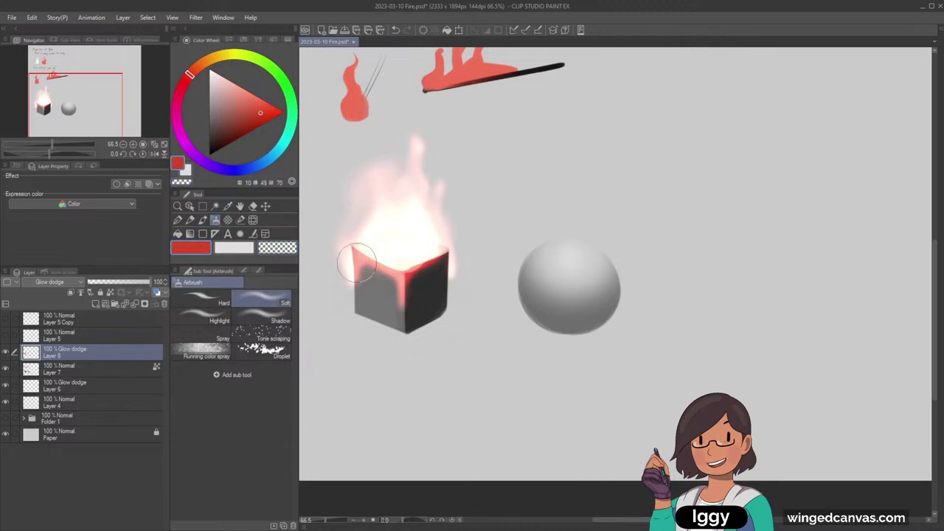
key("[")
key("[")
key("[")
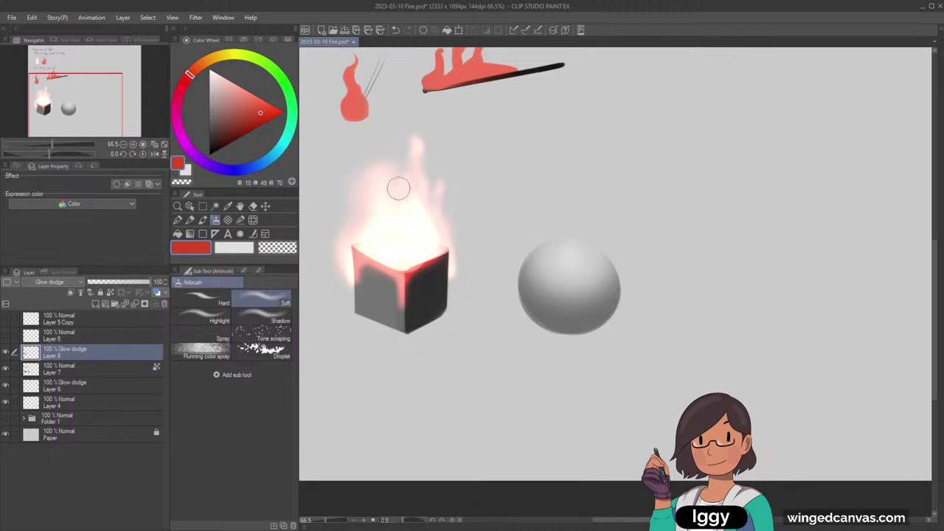
mouse_move(399, 189)
left_mouse_down()
mouse_move(413, 145)
mouse_move(453, 266)
left_mouse_up()
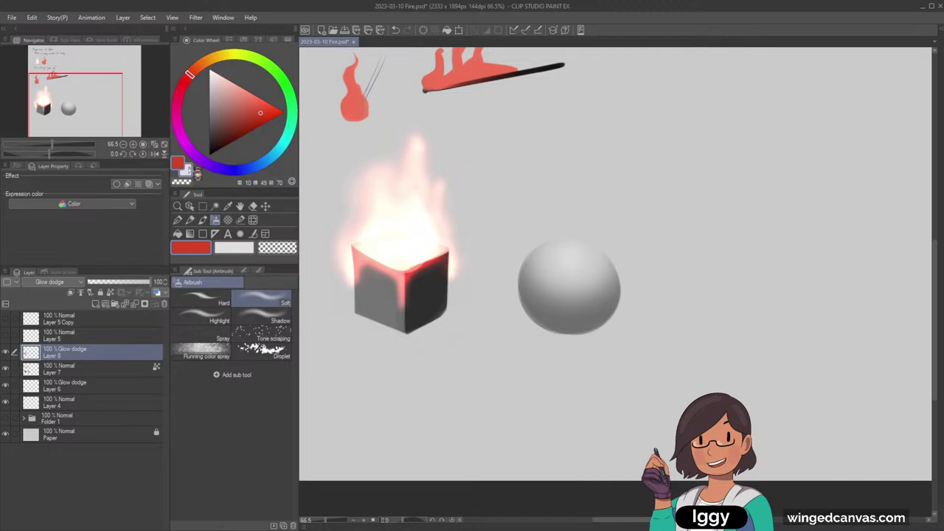
Step: Draw the cube's flame tips upward into taller, tapered points with the Smooth watercolor brush
left_click(204, 221)
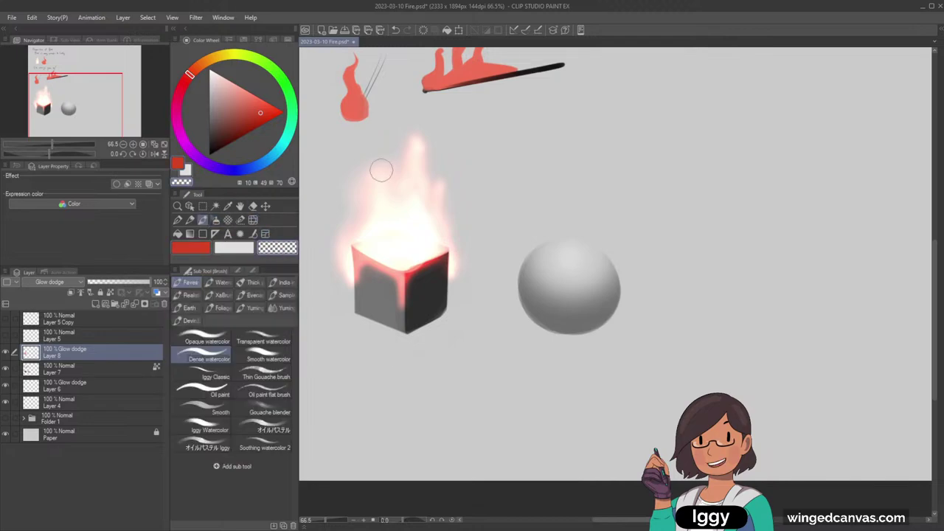
left_click(267, 357)
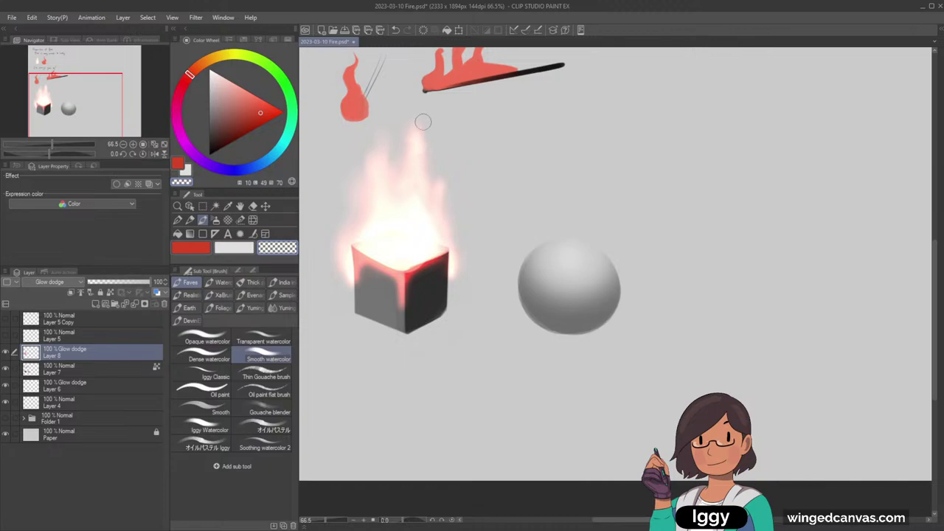
left_click_drag(411, 134, 411, 104)
Step: Carve crisp outer contours along both sides of the cube's fire using the G-pen in transparent colour
left_click(178, 221)
left_click(279, 251)
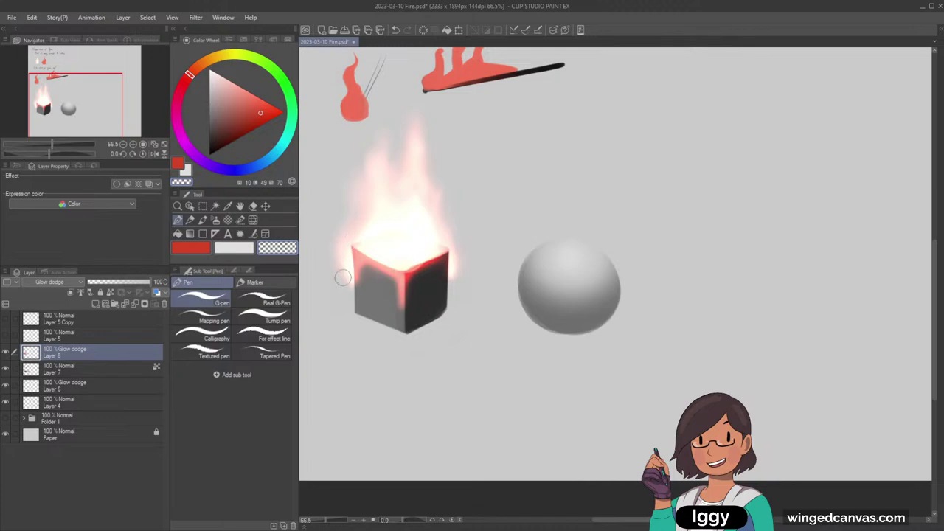
left_click_drag(345, 290, 335, 235)
key("ctrl+z")
mouse_move(348, 303)
left_mouse_down()
mouse_move(332, 265)
mouse_move(347, 194)
mouse_move(334, 267)
left_mouse_up()
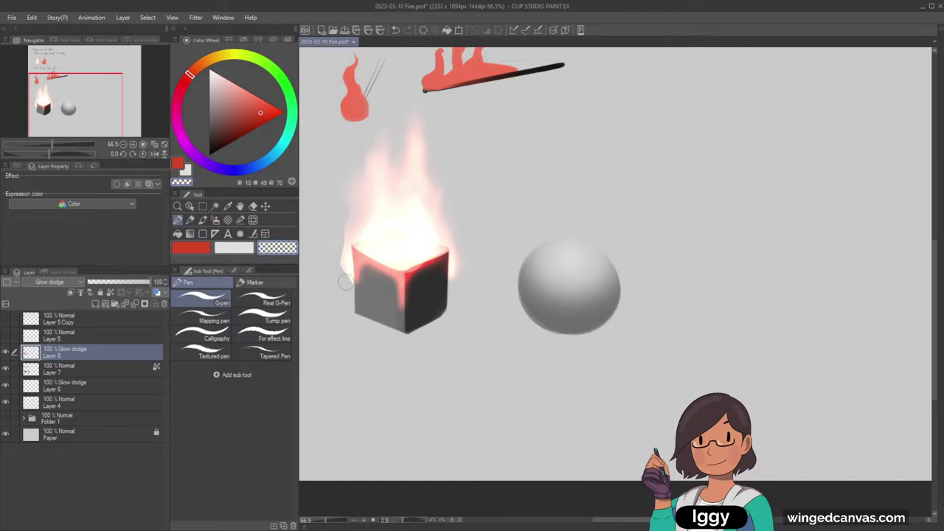
mouse_move(343, 276)
left_mouse_down()
mouse_move(399, 314)
mouse_move(385, 283)
mouse_move(399, 318)
left_mouse_up()
left_click_drag(460, 243, 455, 195)
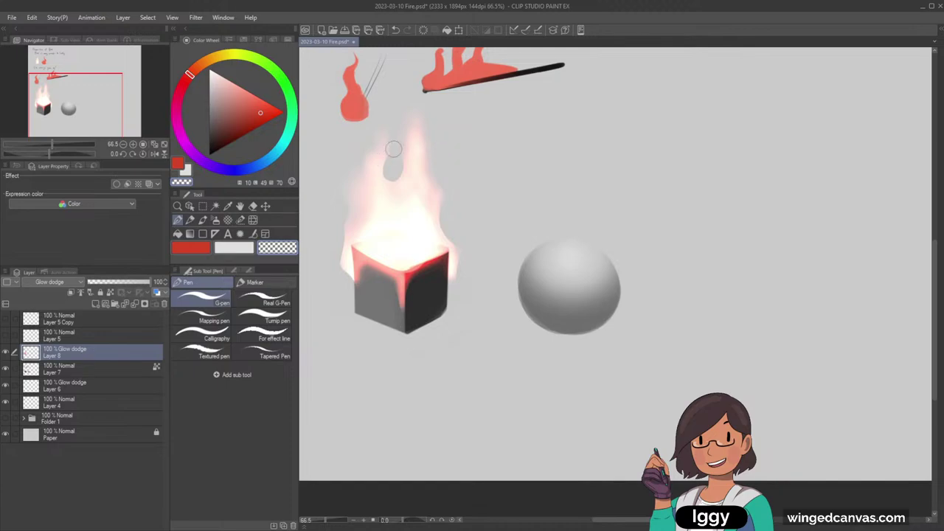
Step: Cut a rounded notch between the upper flames and separate the left tongue into curved wisps with the transparent G-pen
left_click_drag(392, 171, 366, 180)
key("ctrl+z")
left_click_drag(387, 147, 360, 177)
key("ctrl+z")
left_click_drag(393, 128, 368, 176)
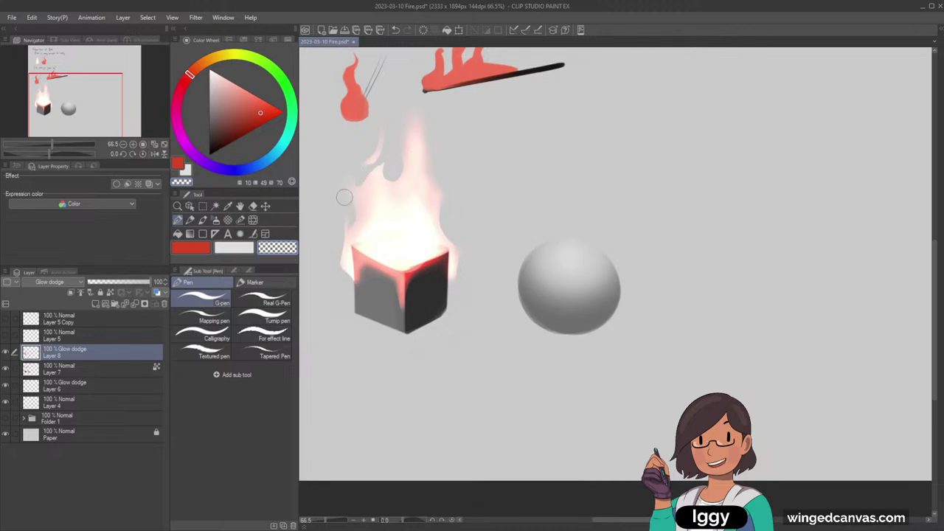
left_click_drag(344, 230, 354, 251)
Step: Carve a curved gap through the tallest flame to detach its tip, and clean up the fire's lower left edge
left_click_drag(399, 171, 420, 122)
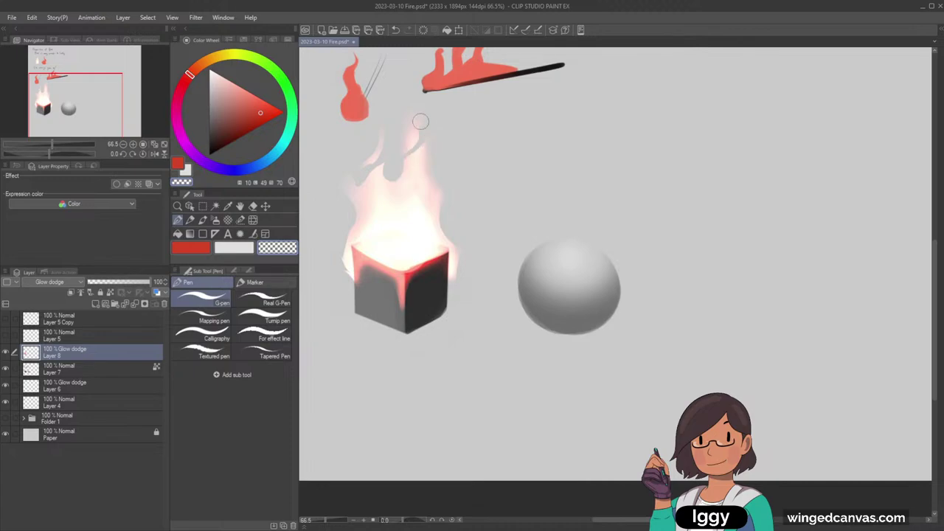
key("ctrl+z")
mouse_move(401, 169)
left_mouse_down()
mouse_move(428, 127)
mouse_move(423, 111)
left_mouse_up()
key("ctrl+z")
mouse_move(428, 128)
left_mouse_down()
mouse_move(396, 160)
mouse_move(400, 172)
mouse_move(425, 141)
mouse_move(431, 116)
mouse_move(401, 160)
mouse_move(424, 137)
mouse_move(429, 115)
left_mouse_up()
left_click_drag(399, 170, 406, 159)
left_click_drag(339, 255, 347, 282)
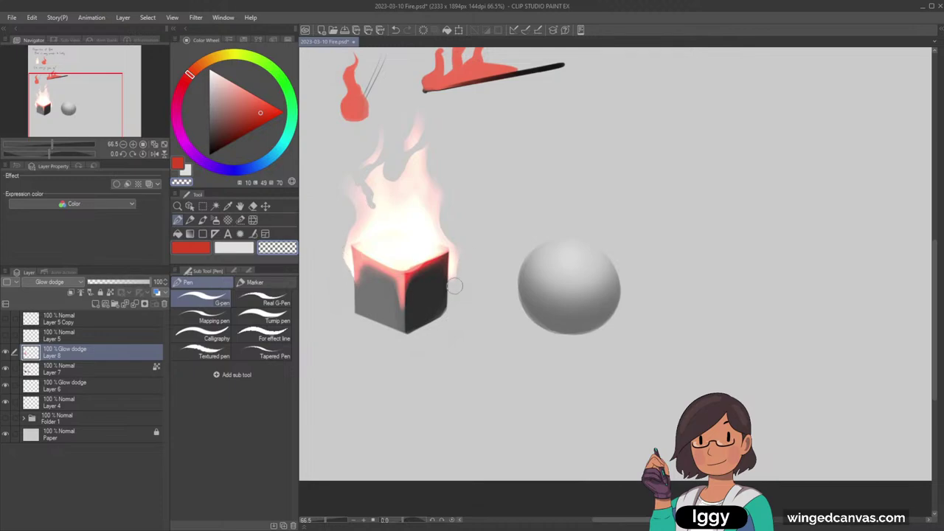
Step: Add a new Normal layer and place it between the Glow dodge fire layer and Layer 7
left_click(215, 220)
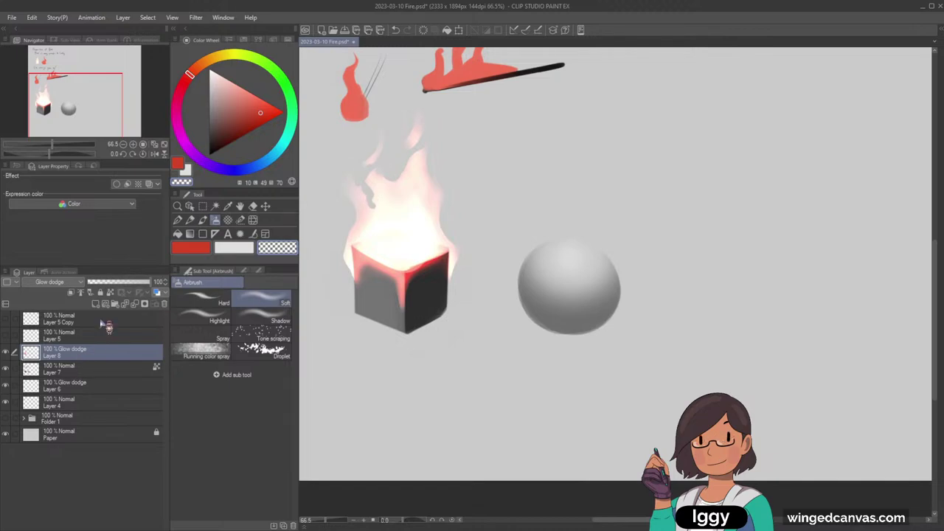
left_click(96, 303)
left_click_drag(81, 356, 79, 380)
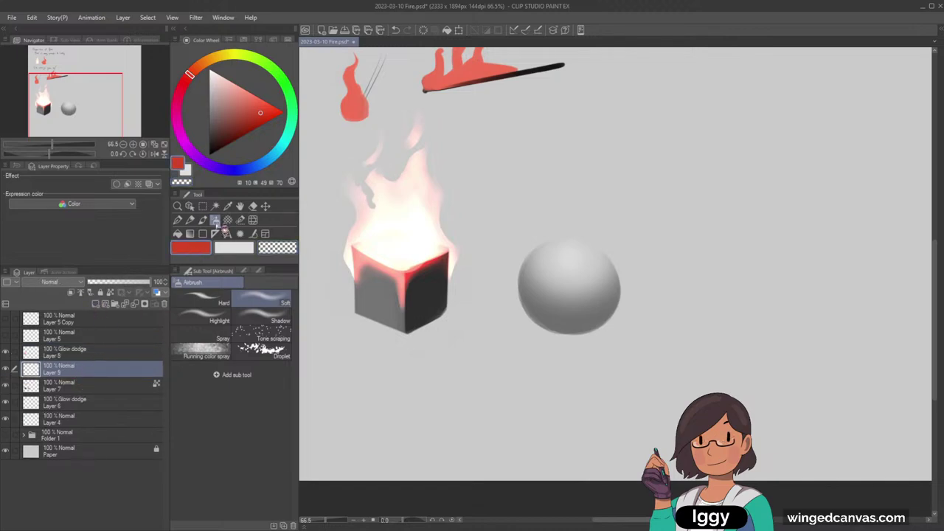
Step: Tint the outer and upper flames of the cube's fire red with the soft airbrush, fading the excess with transparent colour
mouse_move(383, 241)
left_mouse_down()
mouse_move(380, 211)
mouse_move(384, 224)
mouse_move(343, 202)
mouse_move(354, 265)
mouse_move(369, 208)
mouse_move(353, 262)
mouse_move(367, 216)
mouse_move(355, 165)
mouse_move(383, 166)
mouse_move(386, 197)
mouse_move(373, 214)
mouse_move(388, 170)
mouse_move(415, 184)
mouse_move(378, 190)
mouse_move(421, 134)
mouse_move(436, 160)
mouse_move(426, 181)
mouse_move(436, 179)
mouse_move(449, 243)
mouse_move(407, 138)
mouse_move(412, 97)
mouse_move(361, 155)
mouse_move(369, 161)
mouse_move(391, 102)
left_mouse_up()
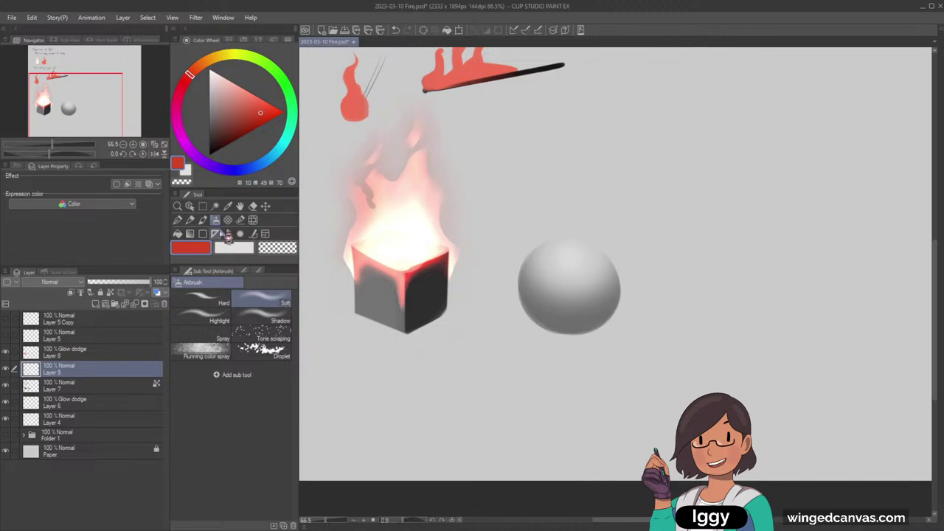
left_click(202, 219)
left_click(215, 220)
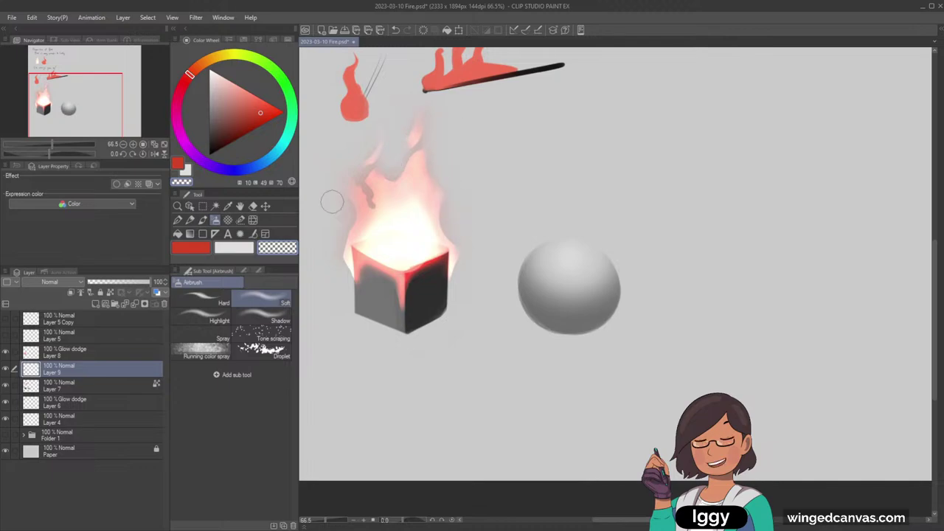
left_click(199, 251)
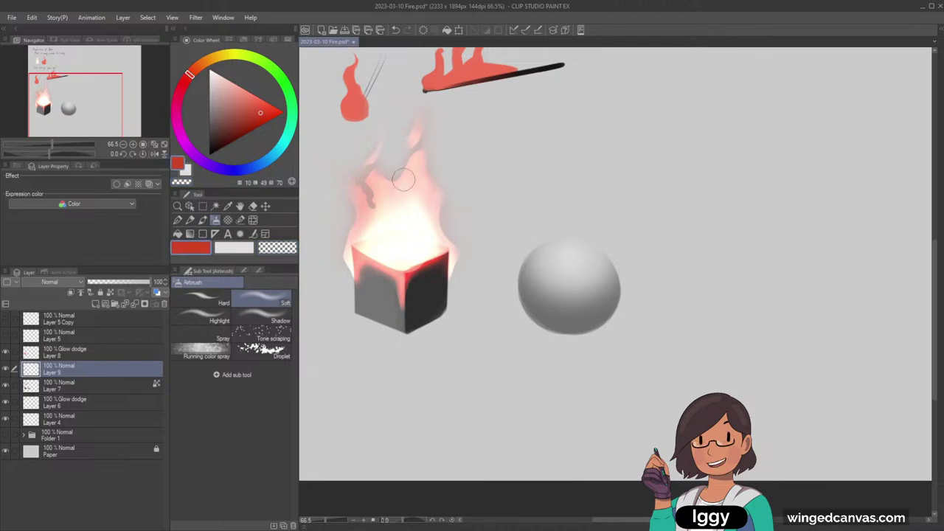
mouse_move(391, 187)
left_mouse_down()
mouse_move(425, 150)
mouse_move(433, 198)
mouse_move(418, 161)
left_mouse_up()
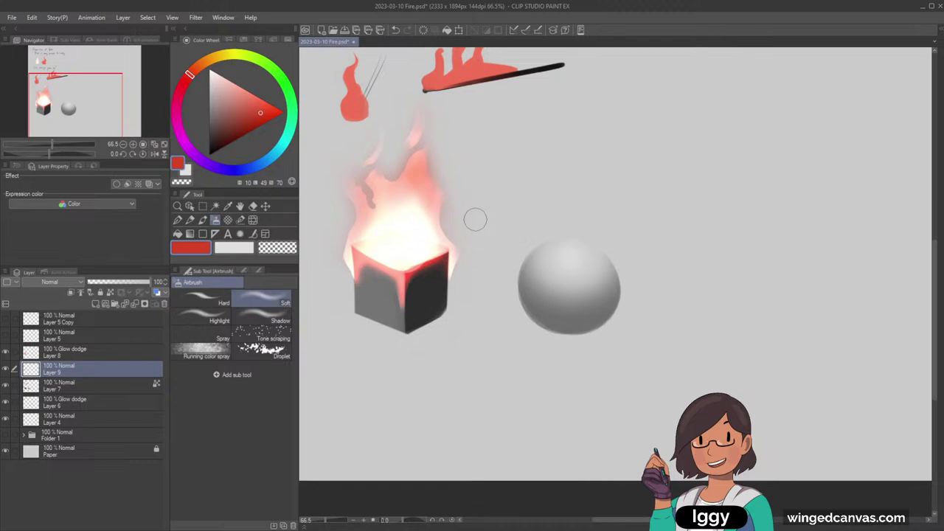
left_click(276, 247)
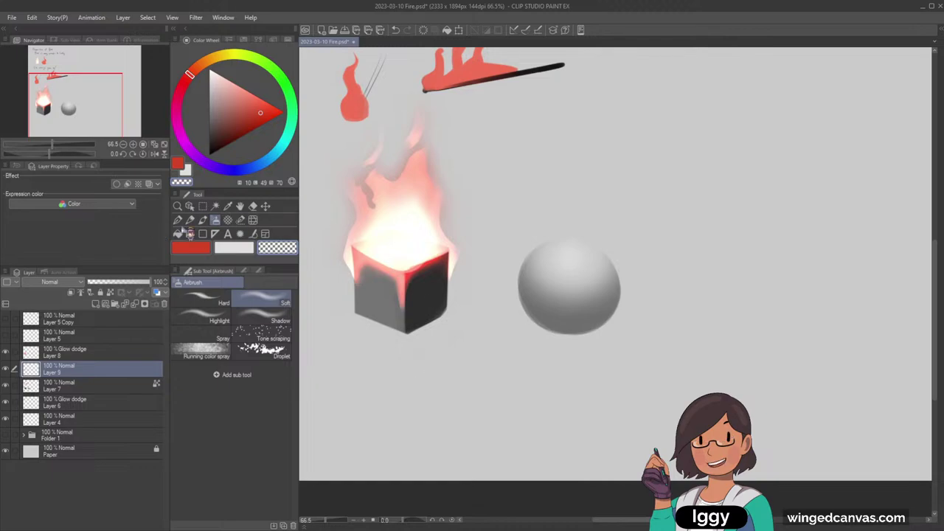
left_click(177, 219)
left_click(197, 251)
left_click(230, 250)
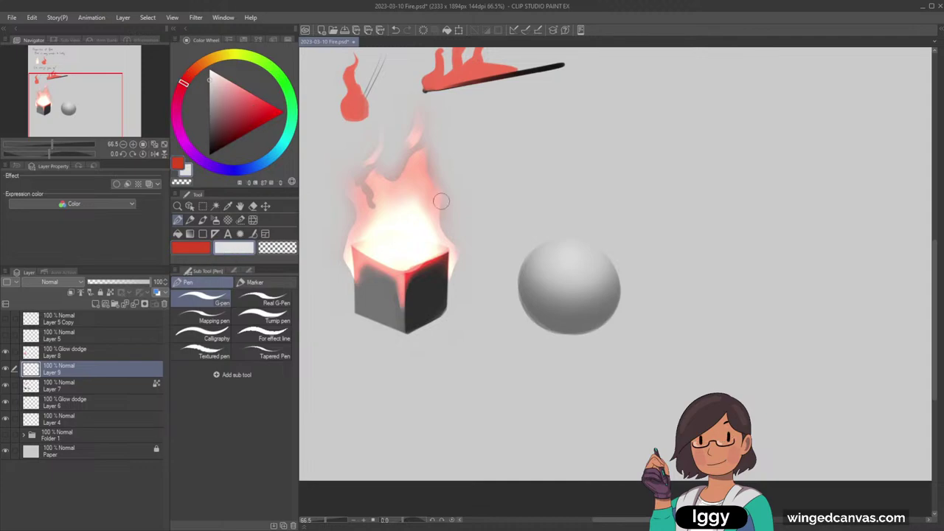
left_click_drag(558, 147, 520, 208)
key("ctrl+z")
mouse_move(562, 141)
left_mouse_down()
mouse_move(533, 185)
mouse_move(532, 207)
left_mouse_up()
key("ctrl+z")
key("ctrl+z")
mouse_move(590, 290)
left_mouse_down()
mouse_move(525, 264)
mouse_move(585, 312)
mouse_move(601, 296)
mouse_move(522, 281)
mouse_move(553, 317)
mouse_move(524, 272)
mouse_move(591, 310)
mouse_move(563, 296)
mouse_move(601, 305)
mouse_move(607, 289)
mouse_move(592, 299)
mouse_move(612, 276)
mouse_move(607, 300)
left_mouse_up()
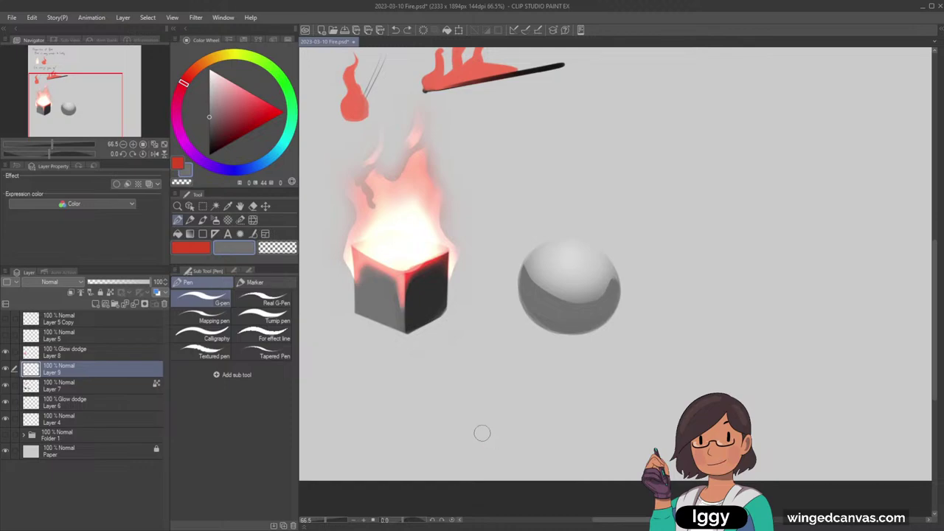
key("ctrl+z")
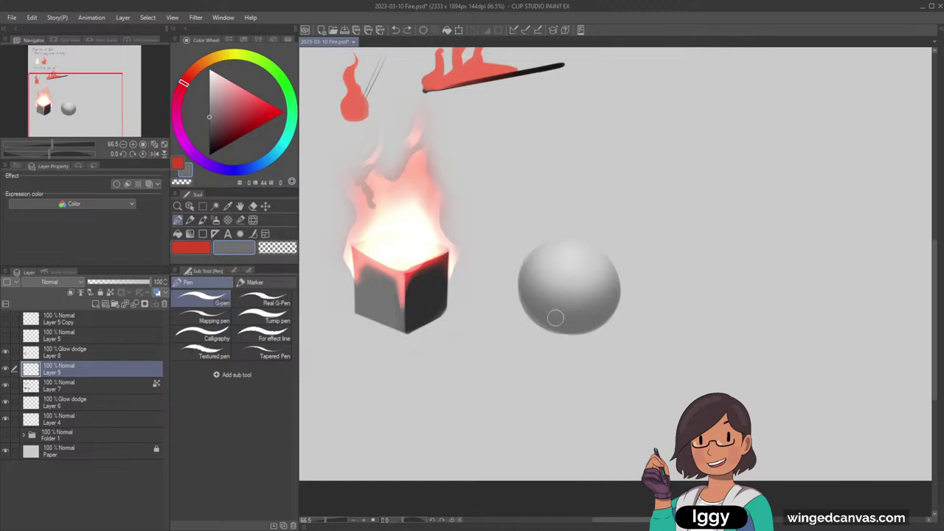
Step: Soften the edges of the cube's fire on the upper Glow dodge layer using the soft airbrush in transparent colour
left_click(179, 208)
left_click_drag(440, 270, 383, 273)
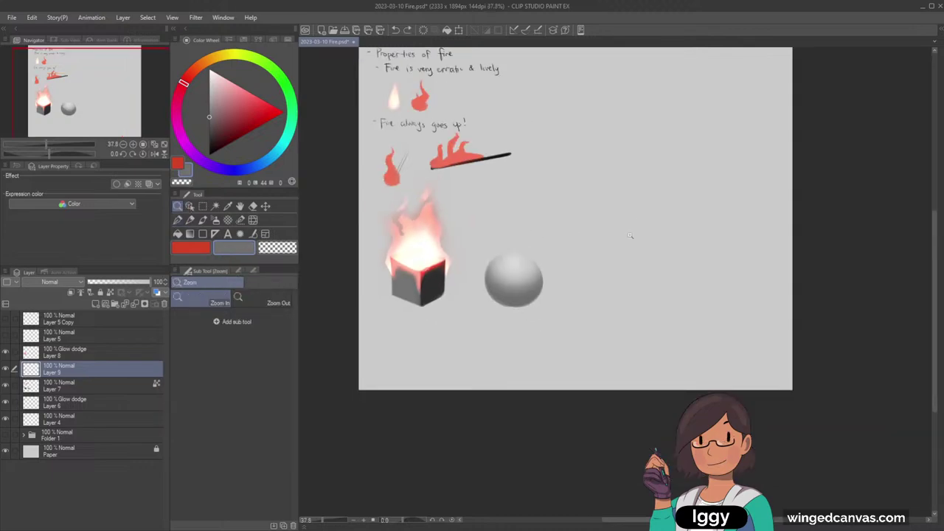
left_click_drag(594, 233, 624, 235)
left_click_drag(447, 297, 475, 294)
left_click(82, 107)
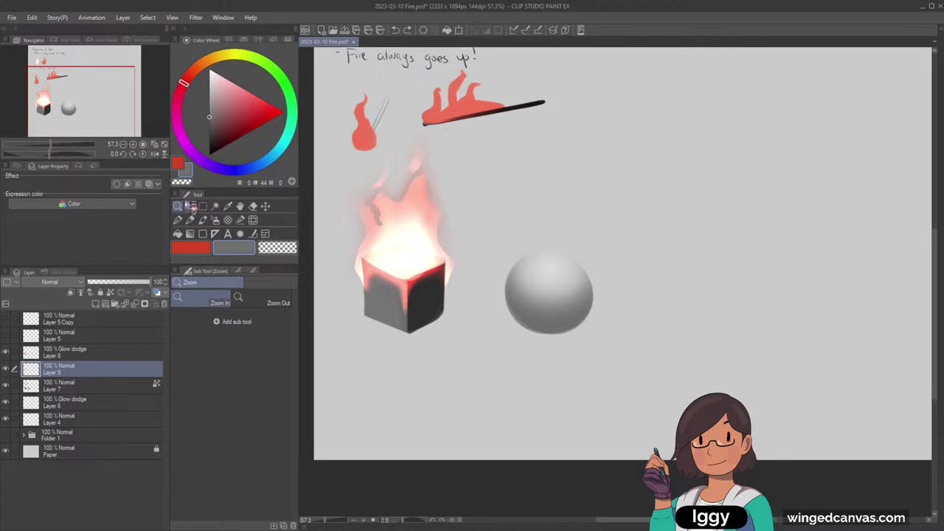
left_click(190, 206)
left_click(372, 262)
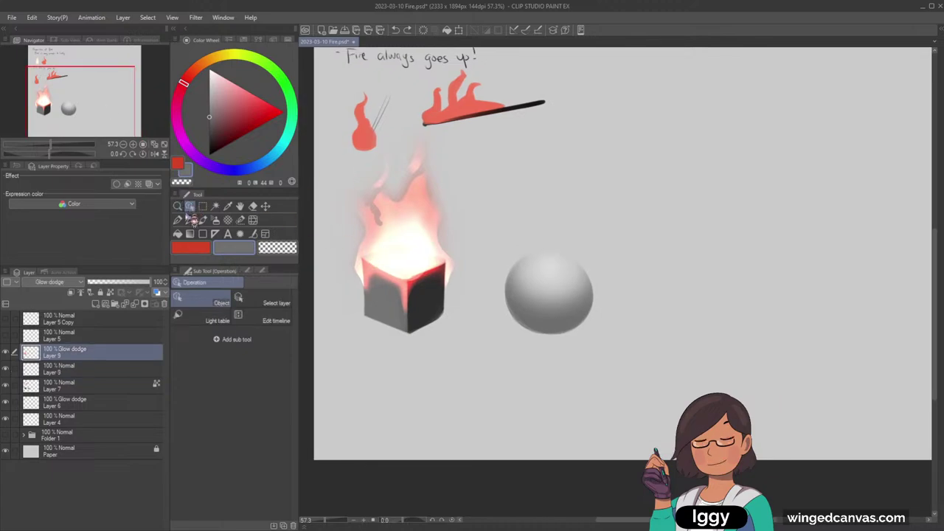
left_click(178, 220)
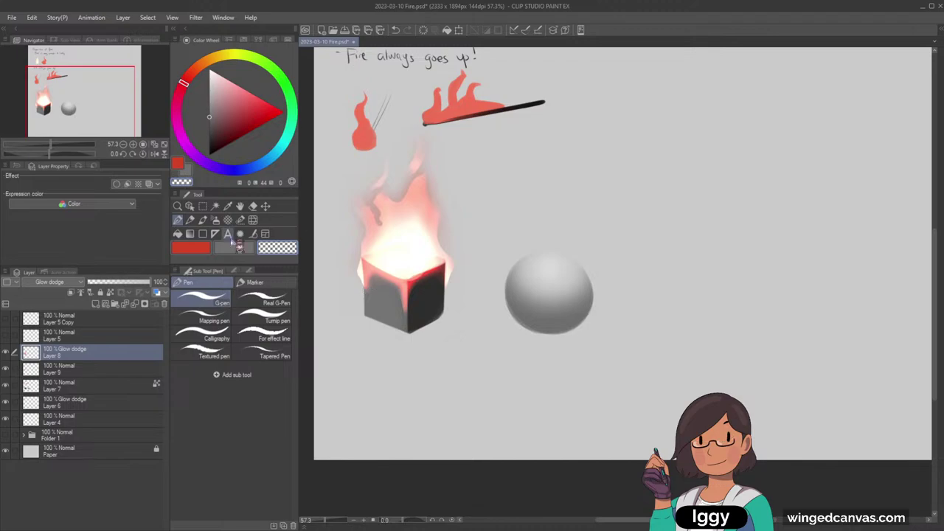
left_click(214, 219)
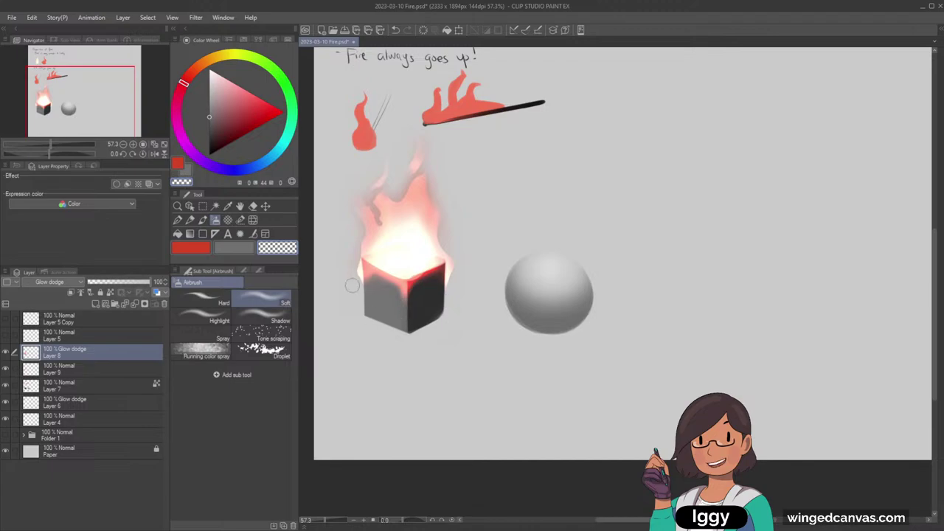
Step: Airbrush a soft red glow along the sphere's upper left edge on the upper Glow dodge layer
left_click(164, 145)
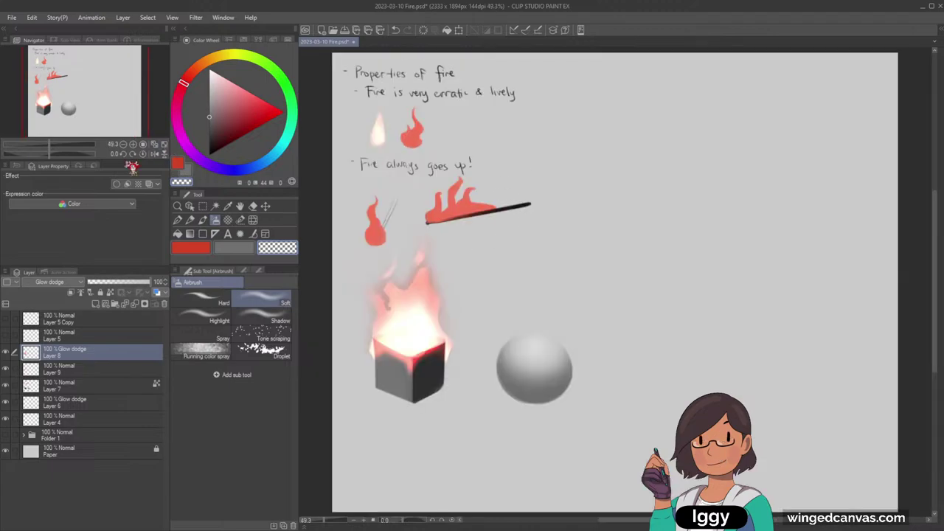
left_click_drag(84, 91, 90, 107)
left_click(178, 207)
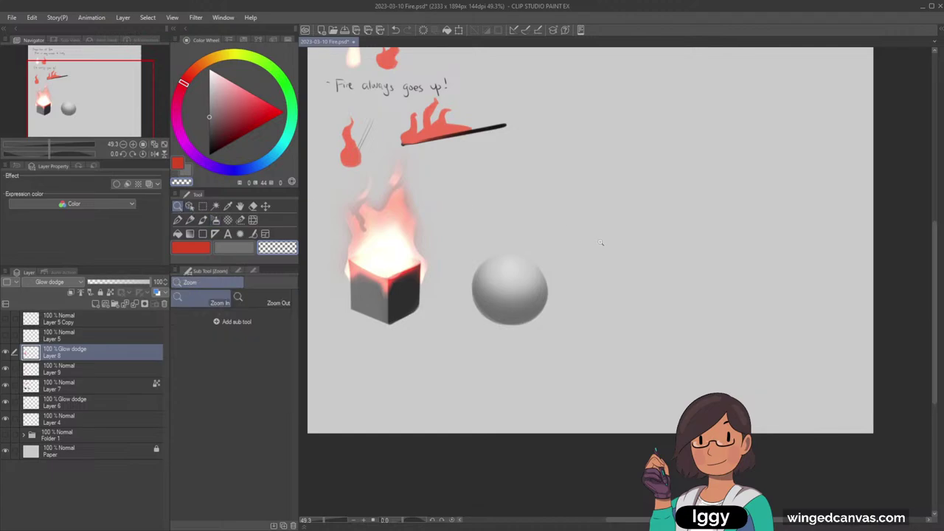
left_click(600, 242)
left_click(193, 250)
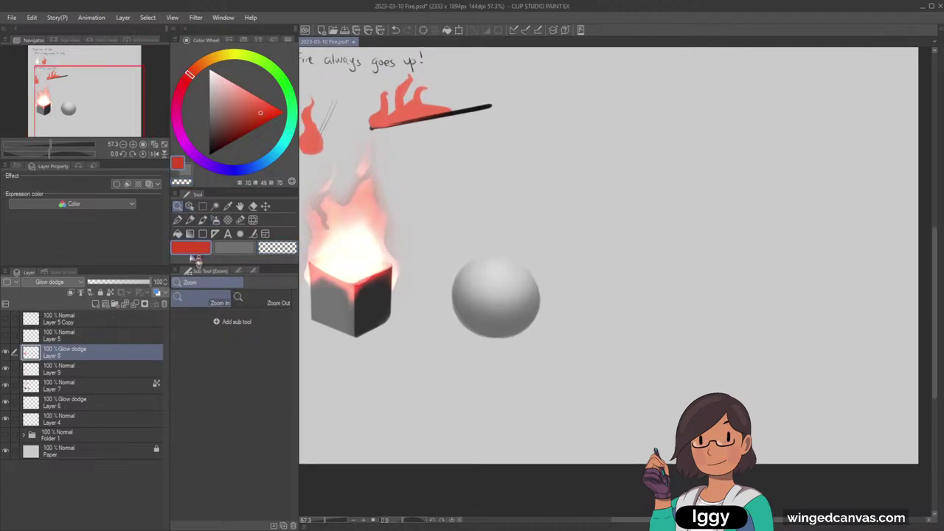
left_click(214, 220)
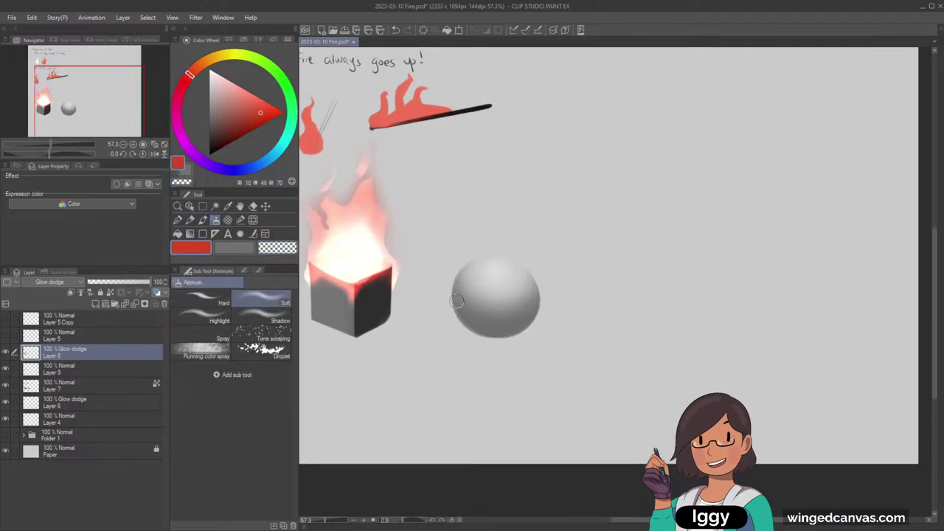
left_click_drag(454, 311, 482, 265)
key("ctrl+z")
left_click_drag(453, 307, 490, 258)
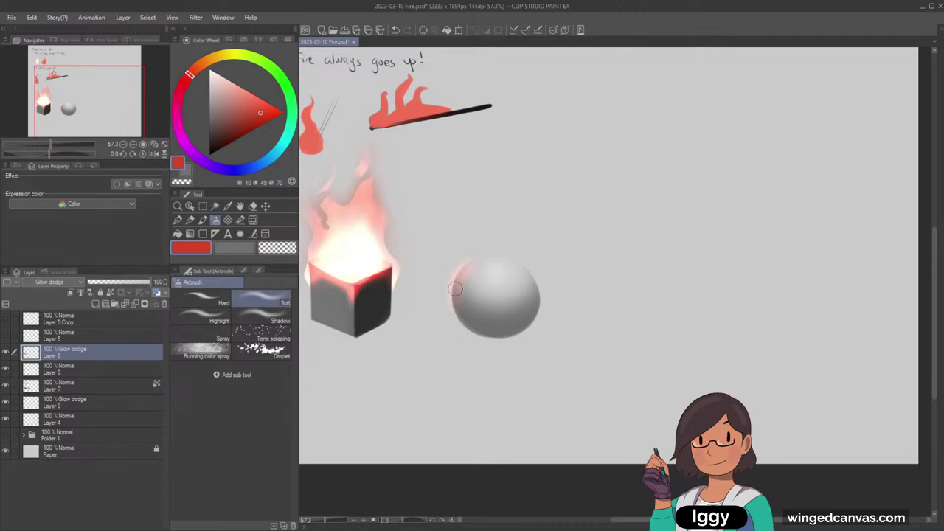
left_click_drag(455, 289, 485, 237)
key("ctrl+z")
left_click_drag(454, 291, 491, 233)
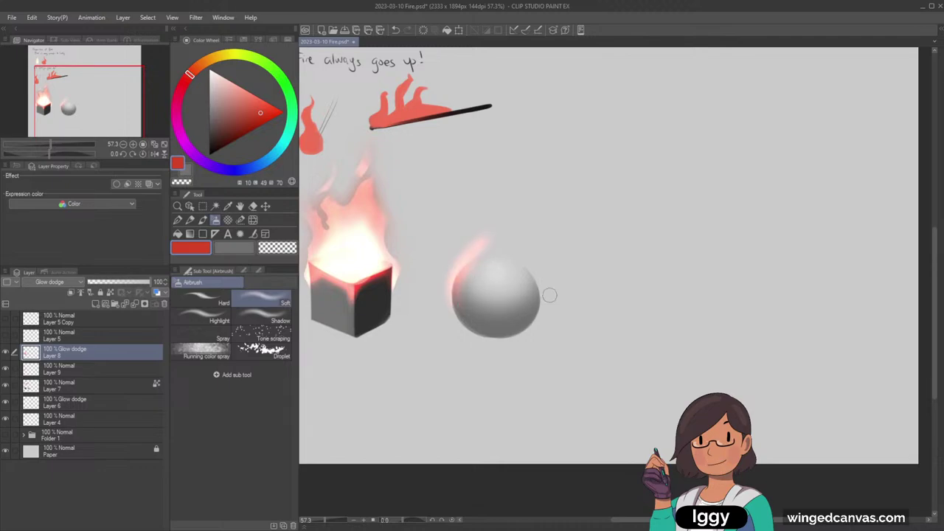
Step: Extend the sphere's airbrushed glow into a tall tapering flame, and erase the whole flame with the hard eraser
left_click_drag(540, 313, 516, 236)
mouse_move(539, 285)
left_mouse_down()
mouse_move(517, 183)
mouse_move(507, 223)
mouse_move(502, 160)
left_mouse_up()
left_click_drag(504, 207, 494, 158)
mouse_move(498, 190)
left_mouse_down()
mouse_move(474, 243)
mouse_move(499, 206)
mouse_move(501, 194)
mouse_move(472, 247)
mouse_move(500, 249)
mouse_move(470, 270)
mouse_move(498, 245)
mouse_move(496, 275)
mouse_move(499, 227)
mouse_move(527, 263)
left_mouse_up()
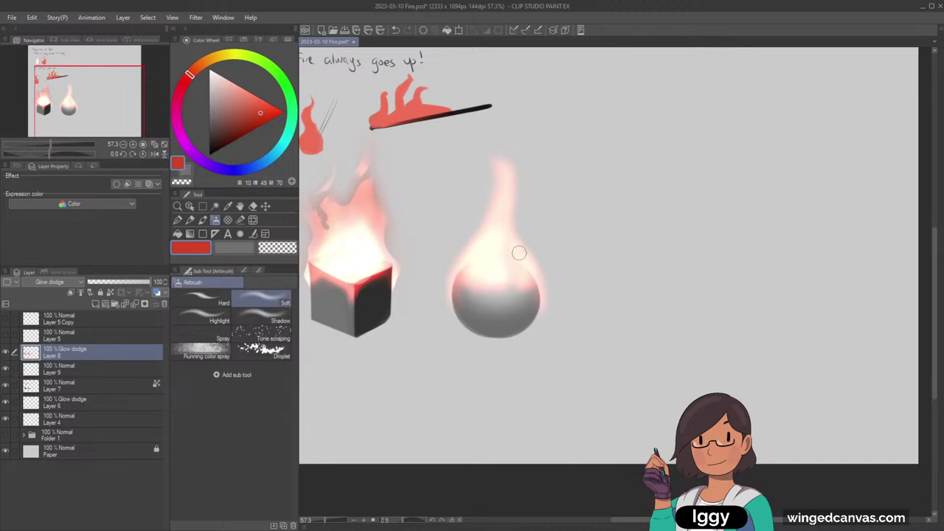
key("e")
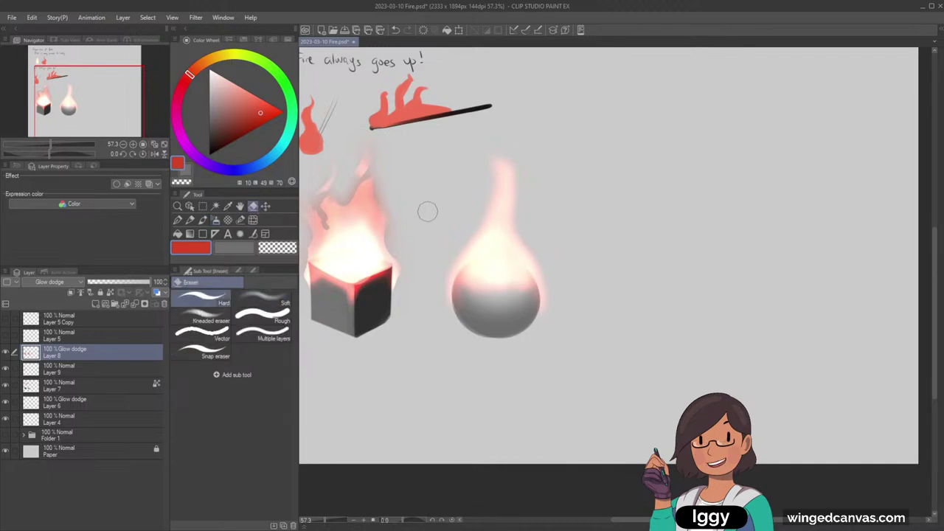
mouse_move(546, 143)
left_mouse_down()
mouse_move(467, 240)
mouse_move(476, 265)
mouse_move(506, 250)
mouse_move(495, 261)
mouse_move(517, 289)
mouse_move(512, 341)
left_mouse_up()
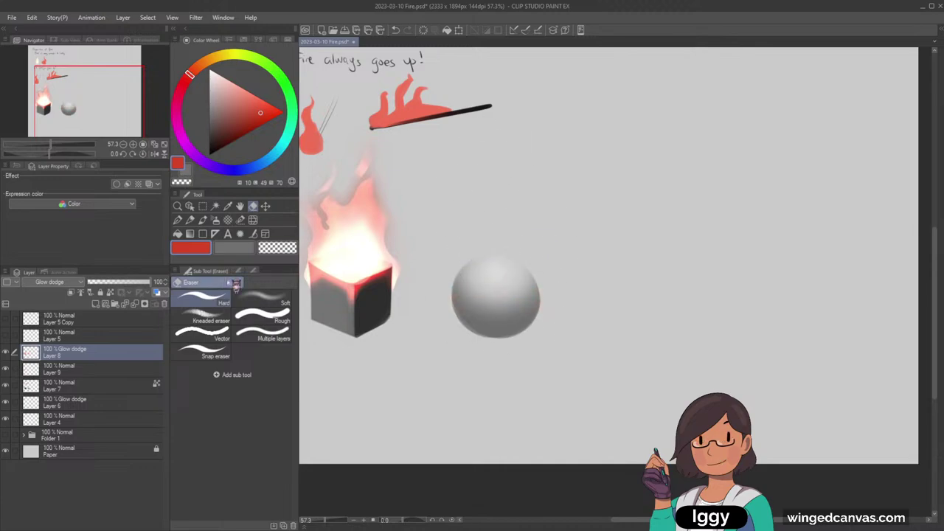
Step: Add a new Normal layer between the Glow dodge Layer 8 and Layer 9, and choose the Dense watercolor brush
key("ctrl+shift+n")
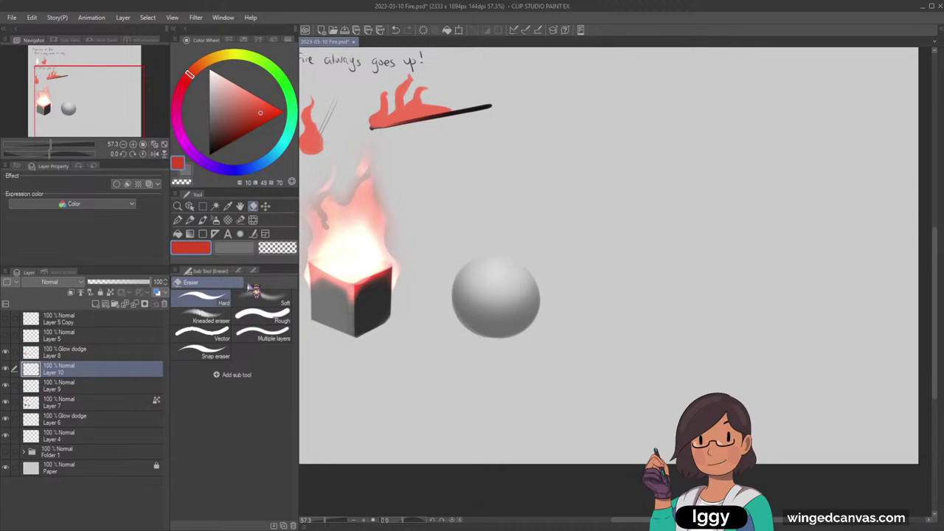
left_click(289, 248)
left_click(203, 220)
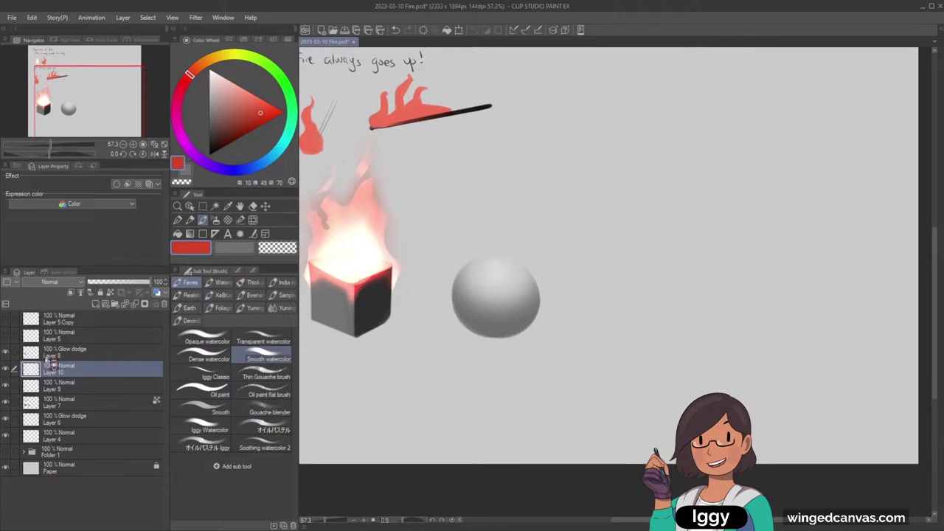
left_click(225, 358)
left_click_drag(450, 299, 481, 259)
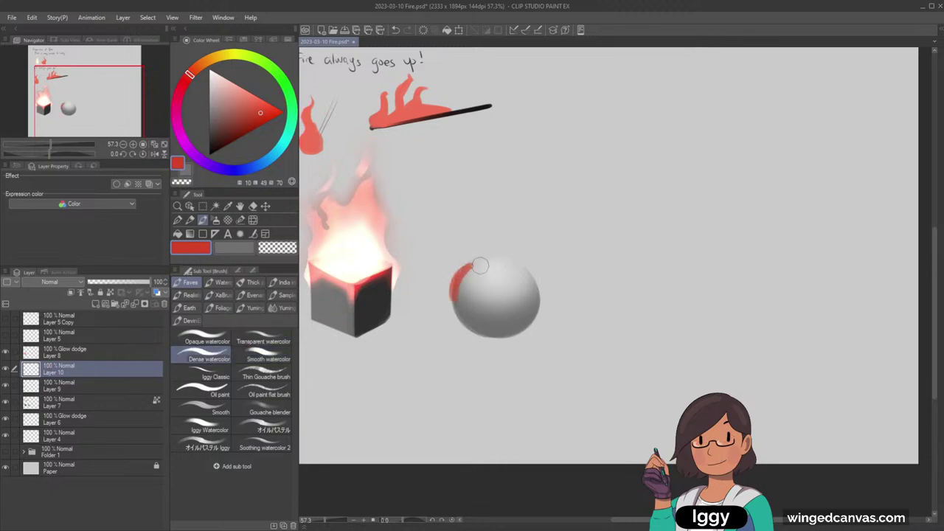
key("ctrl+z")
left_click_drag(449, 294, 487, 257)
key("ctrl+z")
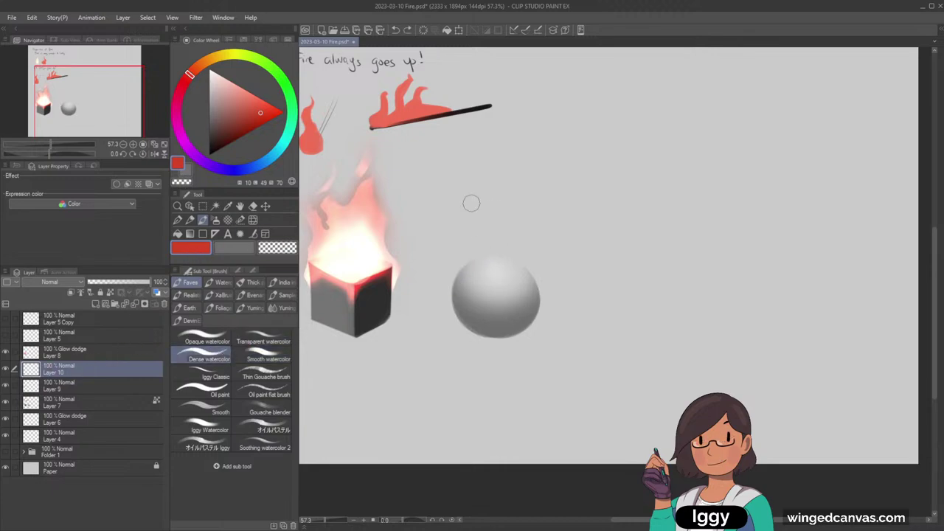
Step: Paint a solid lighter-red flame over the sphere's upper half with a curved tapering tip and a jagged lower edge
left_click(257, 107)
mouse_move(450, 296)
left_mouse_down()
mouse_move(461, 265)
mouse_move(487, 252)
mouse_move(496, 208)
left_mouse_up()
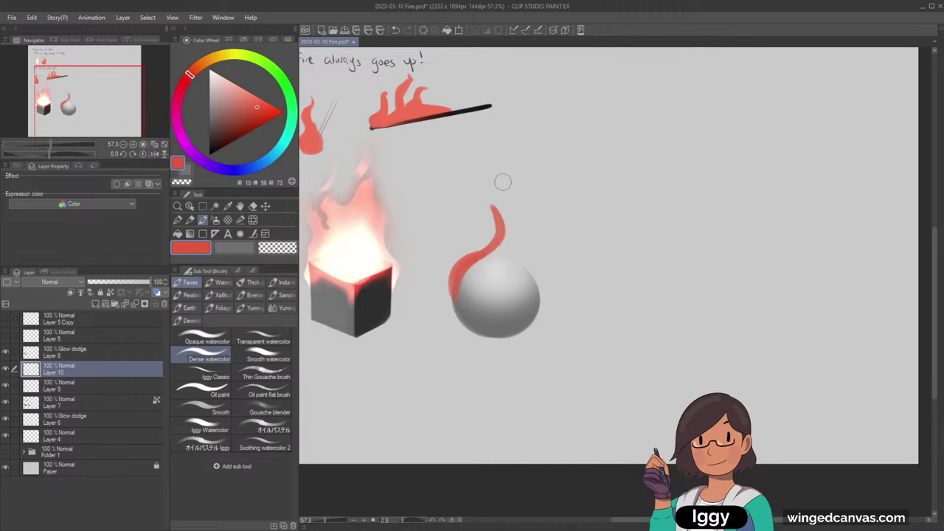
key("ctrl+z")
mouse_move(452, 293)
left_mouse_down()
mouse_move(495, 219)
mouse_move(497, 193)
mouse_move(488, 191)
mouse_move(508, 174)
mouse_move(509, 151)
left_mouse_up()
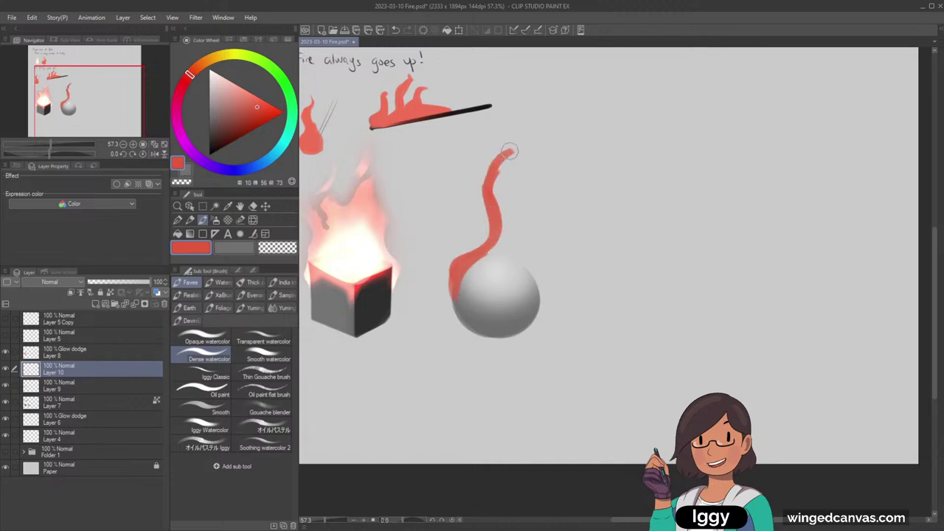
mouse_move(490, 183)
left_mouse_down()
mouse_move(506, 139)
mouse_move(500, 196)
mouse_move(500, 163)
mouse_move(505, 220)
mouse_move(534, 262)
mouse_move(529, 255)
mouse_move(533, 299)
left_mouse_up()
mouse_move(461, 287)
left_mouse_down()
mouse_move(492, 264)
mouse_move(511, 281)
mouse_move(531, 274)
mouse_move(476, 266)
mouse_move(521, 254)
mouse_move(492, 228)
mouse_move(488, 264)
mouse_move(465, 270)
mouse_move(489, 244)
mouse_move(462, 256)
mouse_move(483, 202)
mouse_move(488, 232)
mouse_move(463, 253)
mouse_move(481, 242)
mouse_move(487, 199)
mouse_move(453, 256)
mouse_move(487, 178)
mouse_move(471, 253)
mouse_move(484, 232)
left_mouse_up()
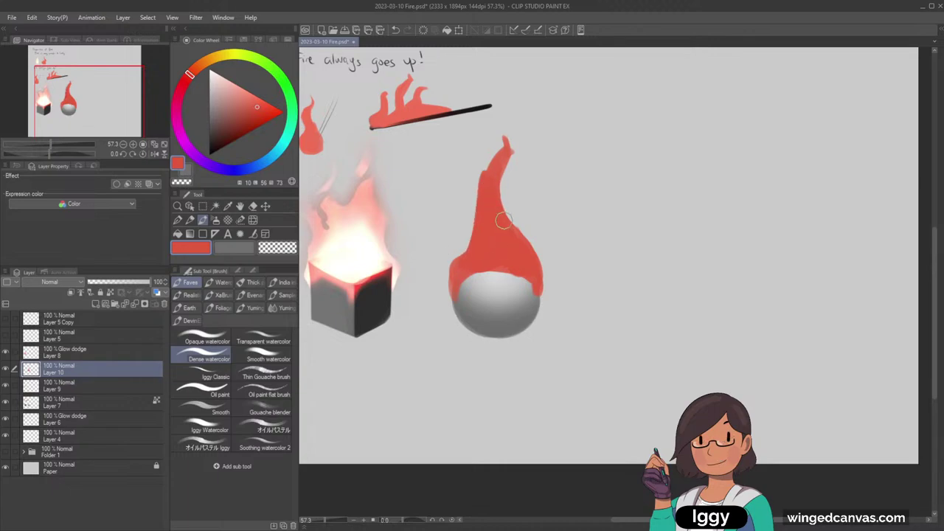
mouse_move(478, 281)
left_mouse_down()
mouse_move(483, 272)
mouse_move(517, 281)
left_mouse_up()
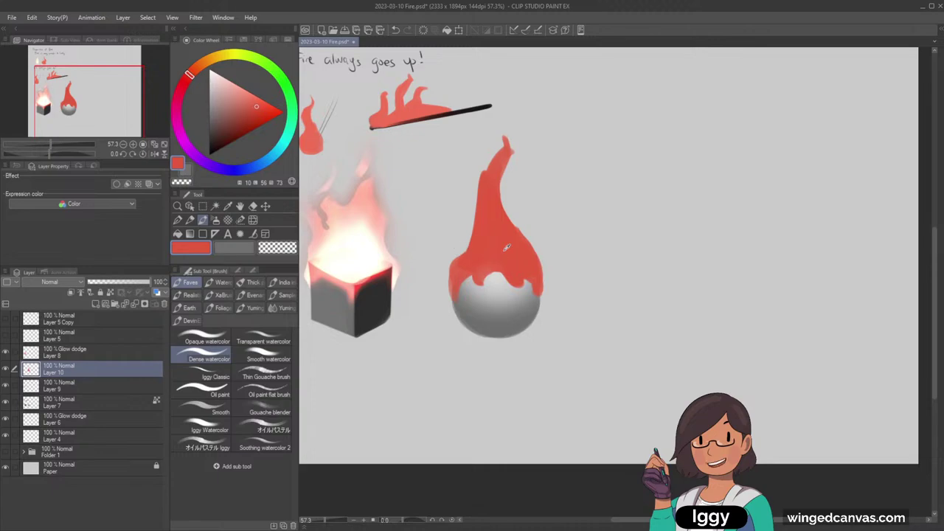
Step: Paint a pale yellow inner tongue inside the left part of the sphere's flame with the Dense watercolor brush
left_click(216, 57)
left_click_drag(239, 89, 232, 83)
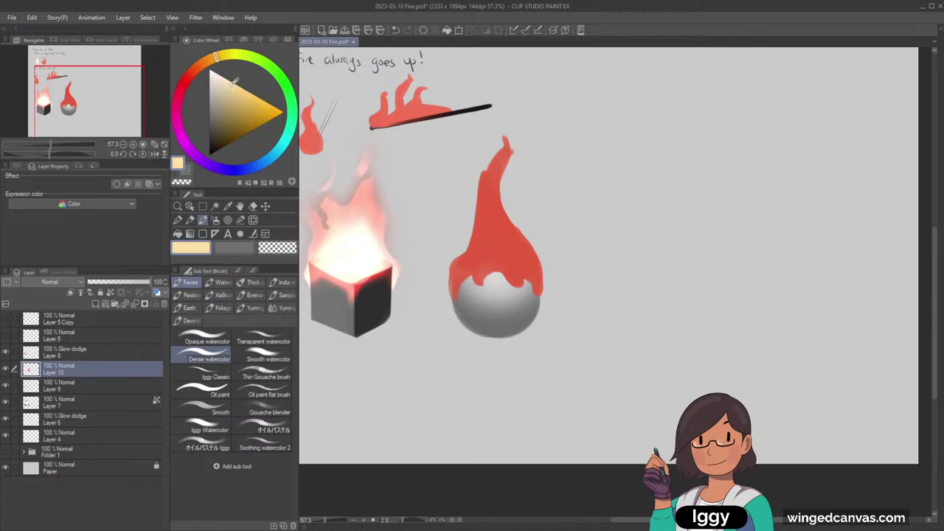
mouse_move(457, 285)
left_mouse_down()
mouse_move(480, 254)
mouse_move(469, 270)
mouse_move(476, 256)
mouse_move(462, 264)
mouse_move(484, 241)
mouse_move(472, 260)
mouse_move(483, 222)
mouse_move(484, 249)
left_mouse_up()
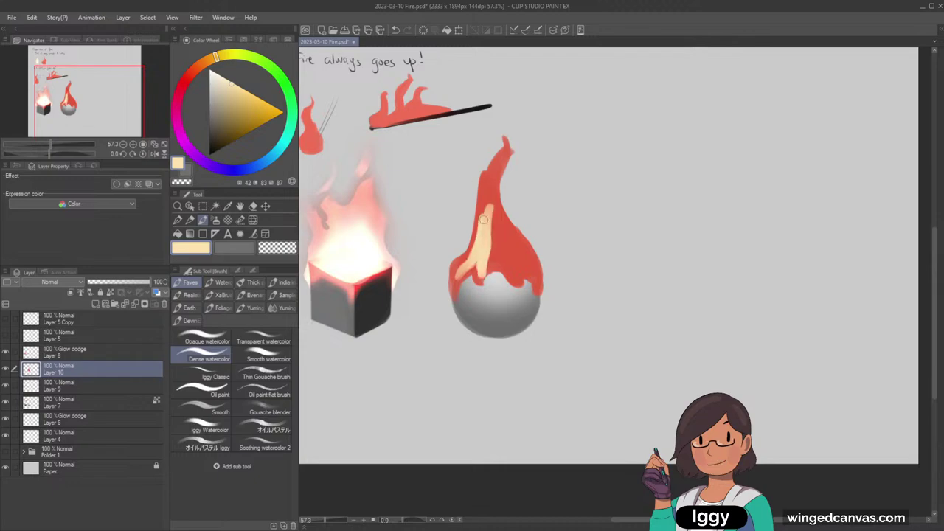
left_click(177, 205)
left_click(572, 210)
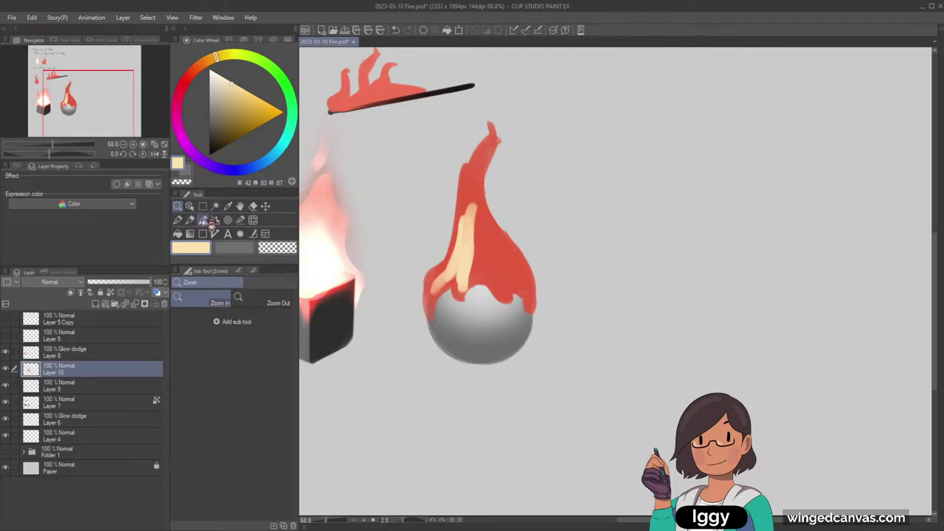
left_click(205, 220)
left_click_drag(458, 258, 468, 220)
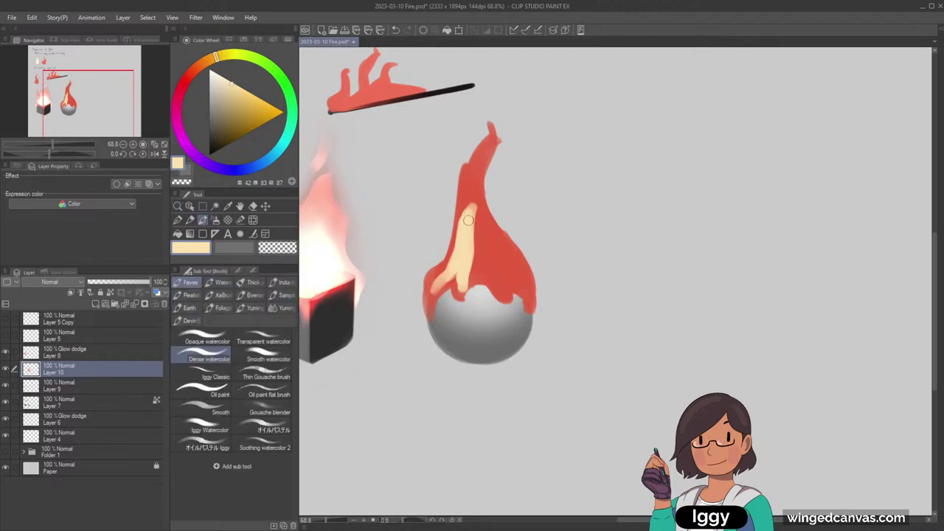
Step: Extend the sphere flame's pale yellow core across its middle and lower right lobe, using a slightly yellower tint
left_click(187, 81)
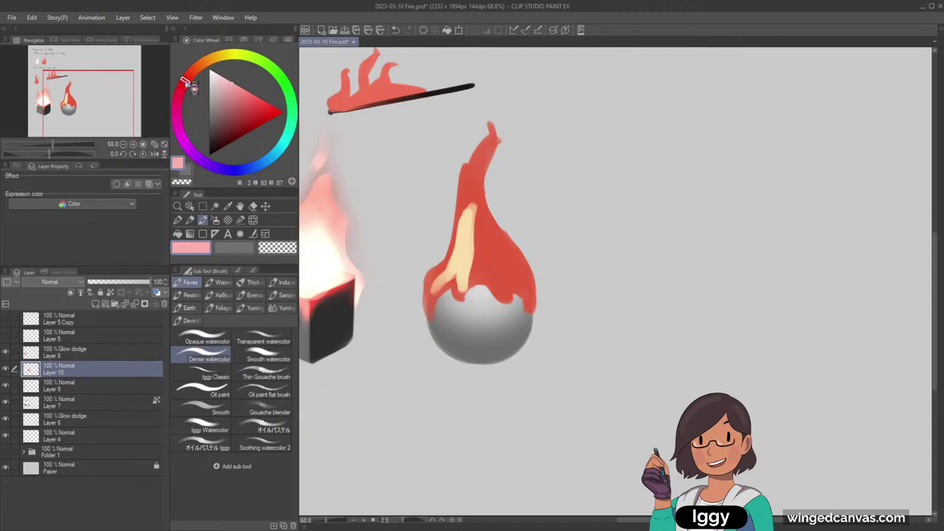
left_click_drag(193, 87, 223, 57)
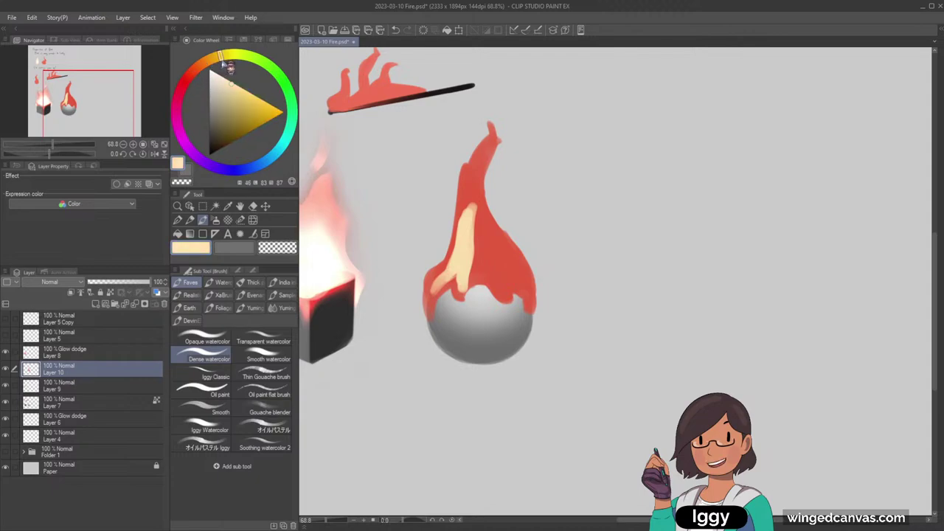
left_click_drag(435, 289, 456, 268)
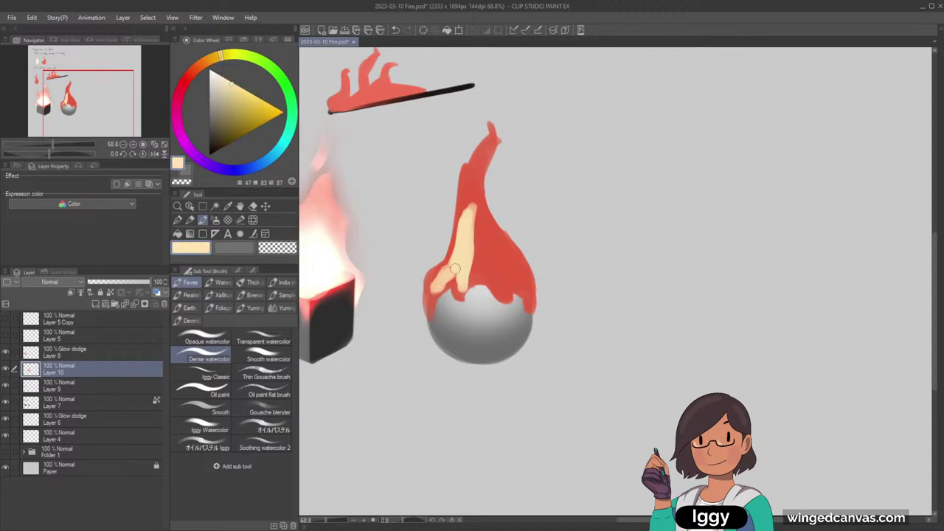
mouse_move(470, 238)
left_mouse_down()
mouse_move(475, 267)
mouse_move(501, 286)
left_mouse_up()
mouse_move(473, 253)
left_mouse_down()
mouse_move(483, 222)
mouse_move(502, 272)
mouse_move(517, 255)
mouse_move(522, 286)
left_mouse_up()
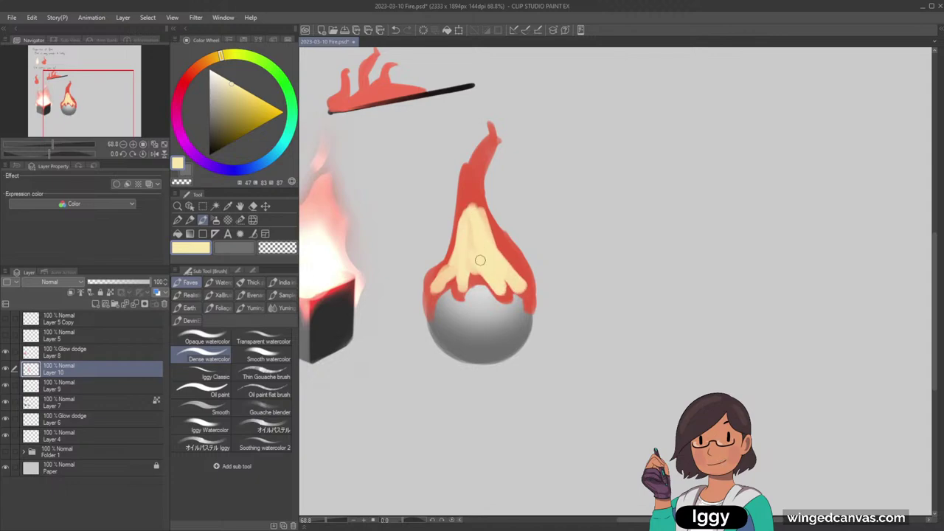
mouse_move(470, 235)
left_mouse_down()
mouse_move(467, 212)
mouse_move(473, 194)
mouse_move(466, 206)
mouse_move(475, 160)
mouse_move(481, 243)
mouse_move(514, 244)
mouse_move(489, 219)
mouse_move(529, 283)
mouse_move(500, 259)
mouse_move(514, 266)
mouse_move(496, 244)
mouse_move(527, 294)
mouse_move(511, 276)
mouse_move(501, 298)
mouse_move(478, 235)
mouse_move(461, 290)
mouse_move(464, 265)
mouse_move(485, 257)
mouse_move(461, 276)
mouse_move(455, 258)
mouse_move(434, 292)
mouse_move(468, 198)
left_mouse_up()
Step: Blend the yellow core into the red flame with the Smooth watercolor brush, using sampled red and pale orange
left_click(264, 356)
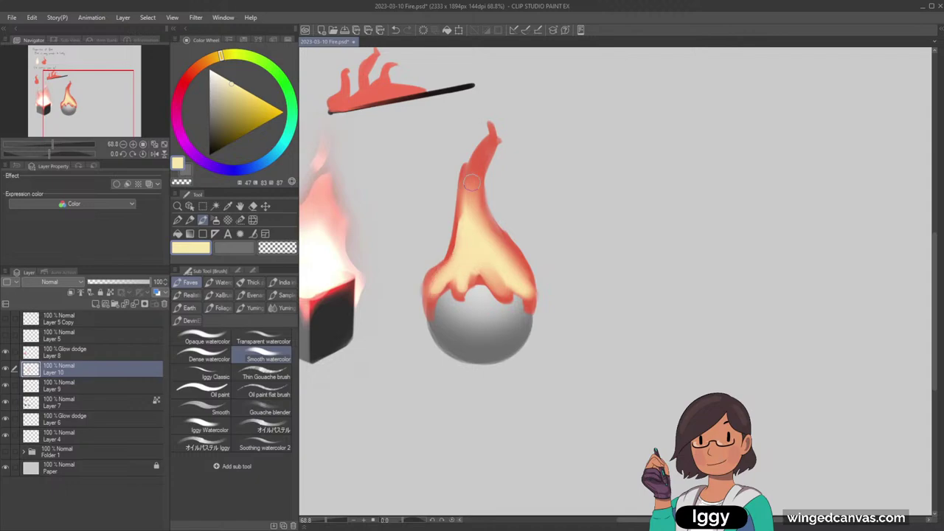
left_click(428, 299, "alt")
left_click_drag(428, 308, 440, 283)
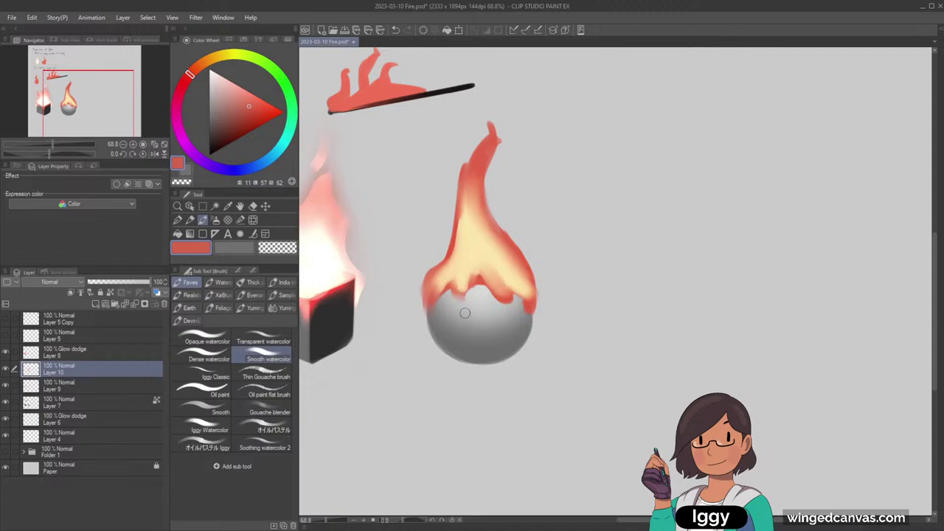
left_click(465, 267, "alt")
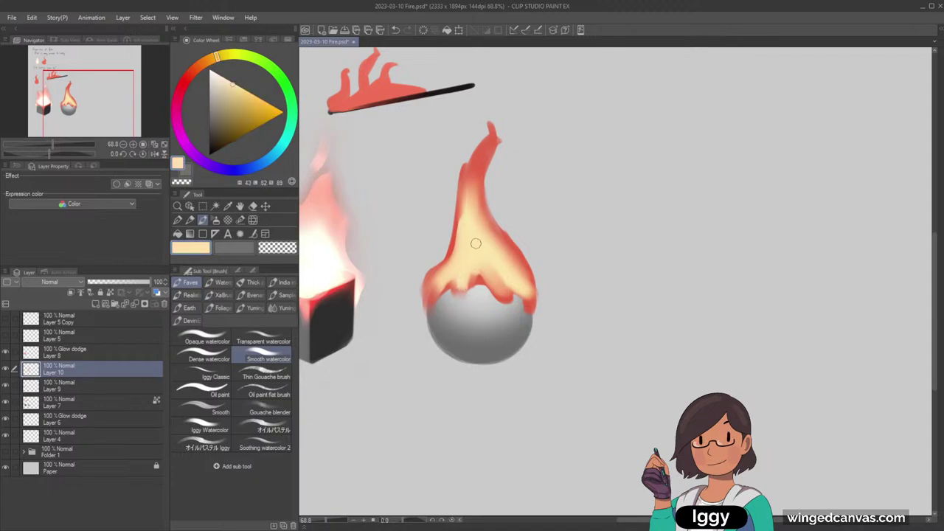
left_click_drag(471, 233, 472, 183)
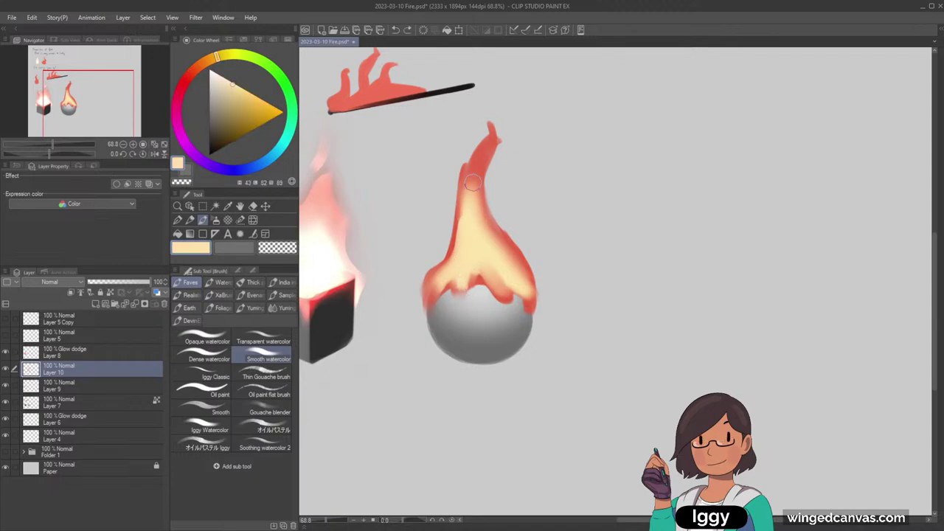
left_click_drag(470, 219, 475, 187)
Step: Soften the flame's tip and upper left edge with the Smooth watercolor brush in transparent color
key("c")
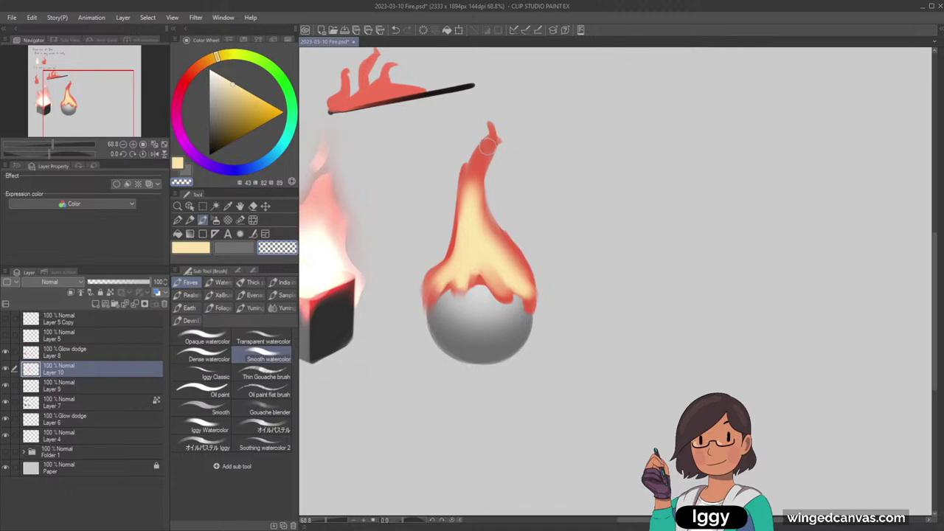
mouse_move(488, 146)
left_mouse_down()
mouse_move(471, 95)
mouse_move(479, 126)
mouse_move(470, 155)
mouse_move(479, 137)
mouse_move(474, 109)
mouse_move(442, 170)
mouse_move(479, 124)
mouse_move(459, 227)
mouse_move(476, 165)
left_mouse_up()
key("ctrl+z")
key("ctrl+z")
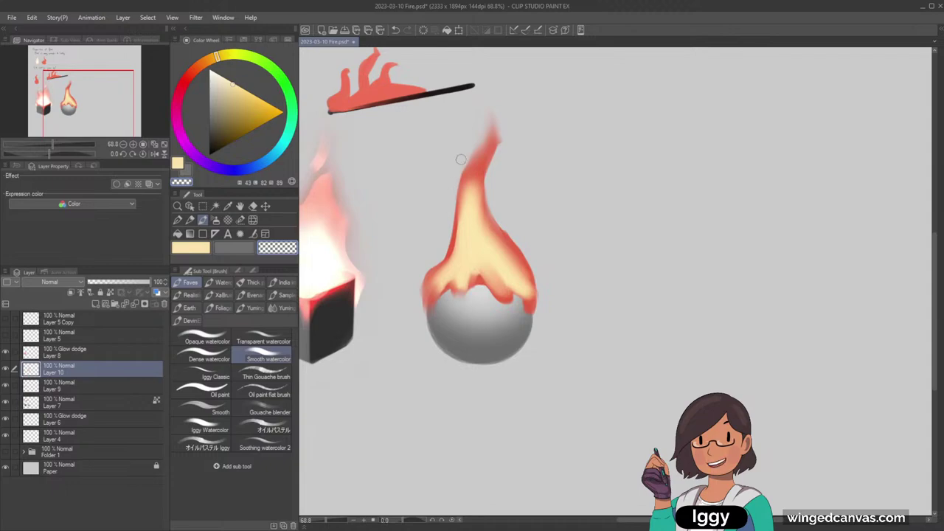
Step: Paint a detached red lick and a small red tongue with a light orange core along the flame's left side
left_click(452, 214, "alt")
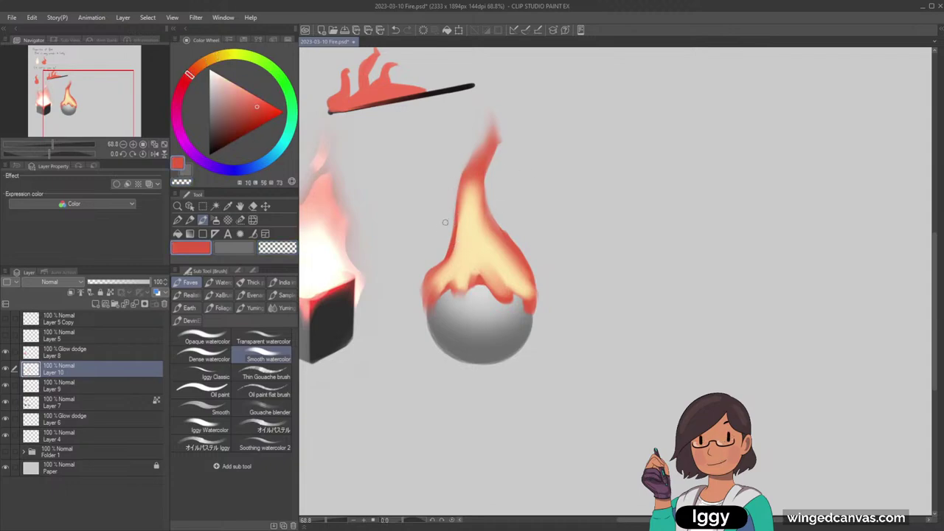
left_click_drag(444, 220, 447, 176)
key("ctrl+z")
left_click_drag(442, 214, 444, 214)
left_click_drag(446, 253, 442, 239)
left_click(451, 241, "alt")
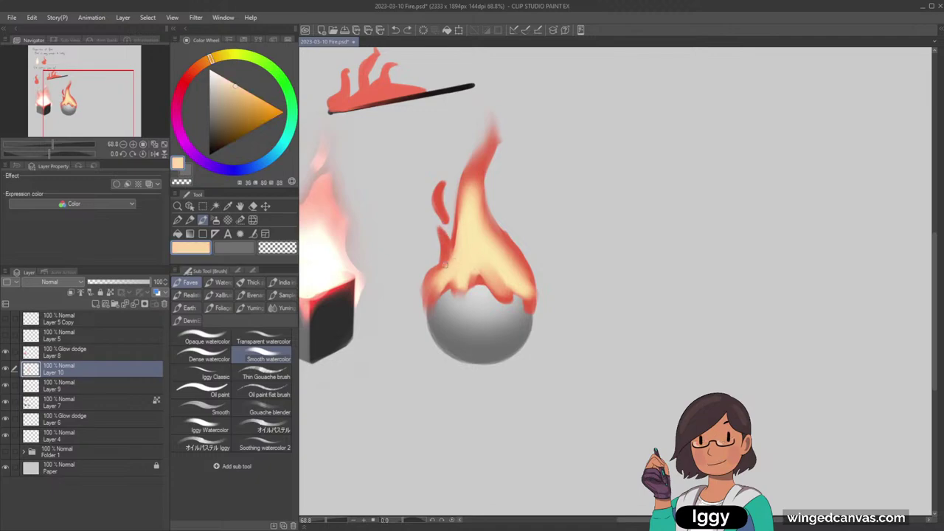
left_click_drag(445, 235, 444, 268)
Step: Blend sampled reds and oranges down the flame's neck so the red streaks into the top of the yellow core
left_click(486, 160, "alt")
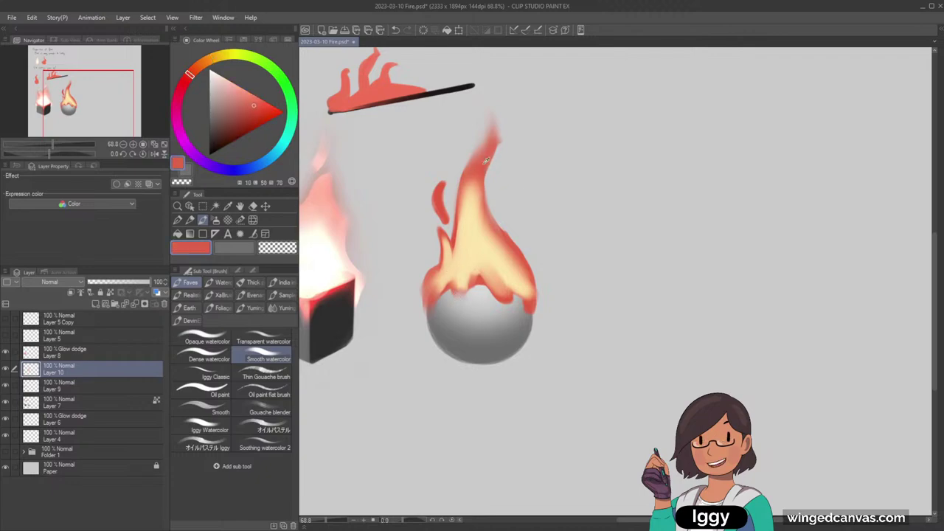
left_click_drag(453, 248, 463, 203)
left_click_drag(470, 185, 470, 215)
key("ctrl+z")
left_click(472, 161, "alt")
left_click_drag(478, 168, 474, 240)
left_click(488, 214, "alt")
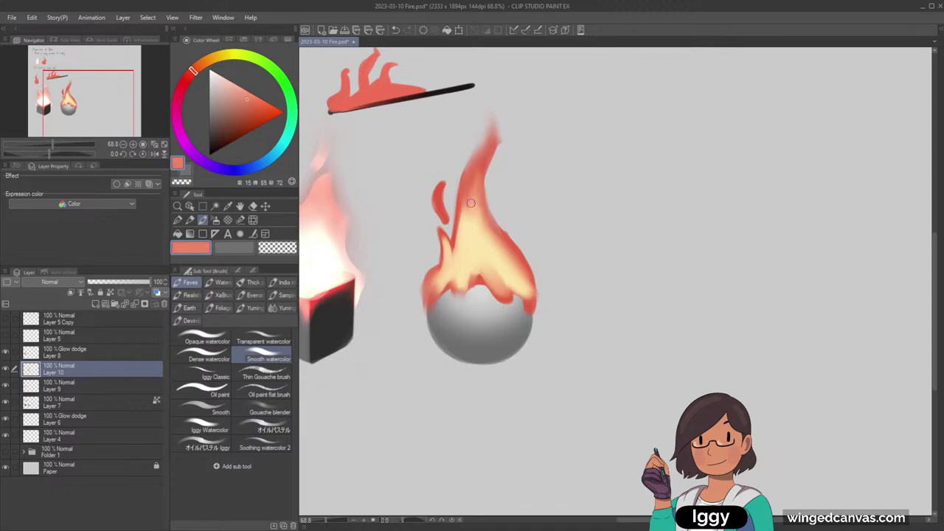
left_click(470, 208, "alt")
mouse_move(472, 179)
left_mouse_down()
mouse_move(470, 222)
mouse_move(468, 202)
left_mouse_up()
left_click(488, 153, "alt")
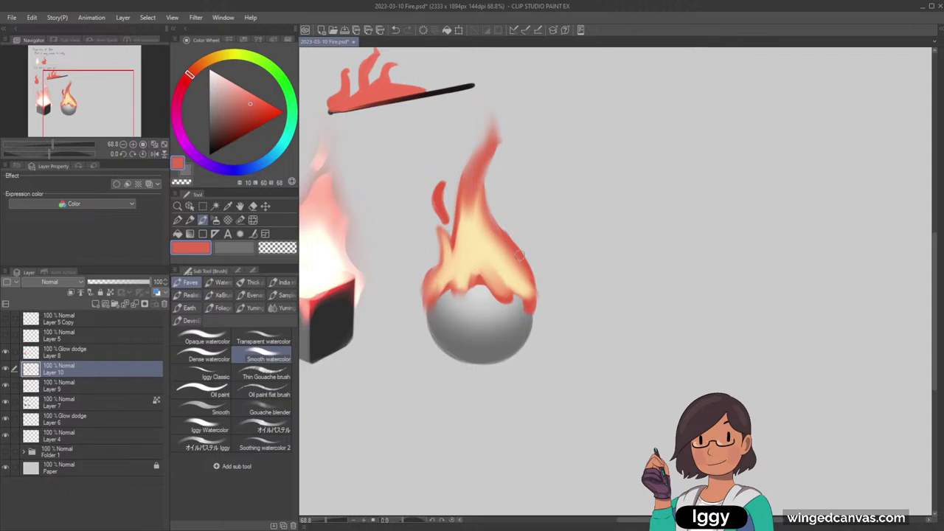
Step: Touch up the flame's jagged lower edge over the sphere with sampled red
left_click(178, 206)
scroll(579, 208, "down", 4)
scroll(553, 214, "up", 2)
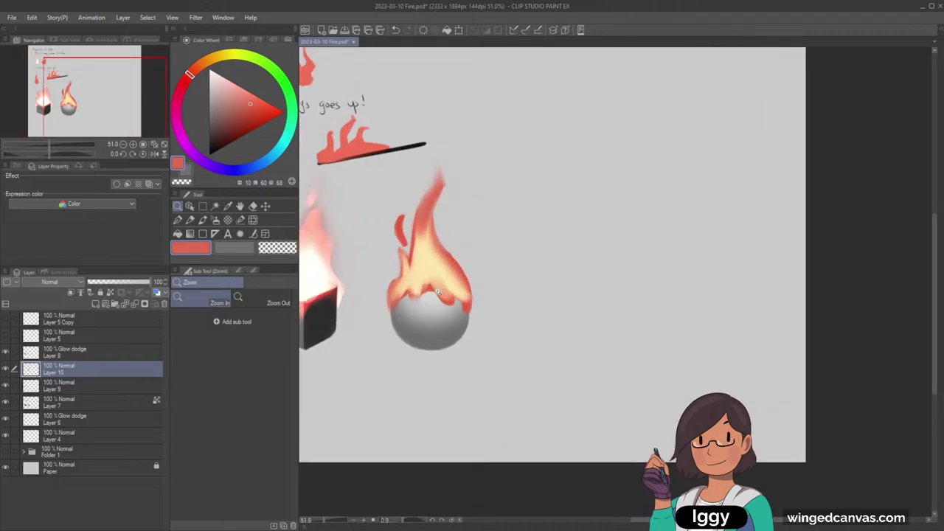
right_click(430, 288)
left_click(203, 220)
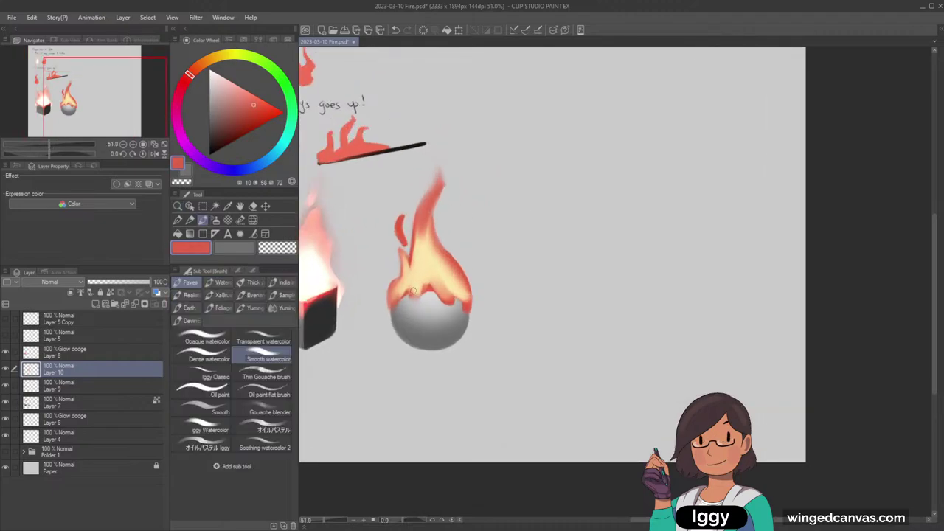
key("ctrl+z")
left_click_drag(418, 293, 429, 287)
Step: Add a red glow over the sphere's flame on the Glow dodge Layer 8 with a smaller Soft airbrush
left_click(177, 207)
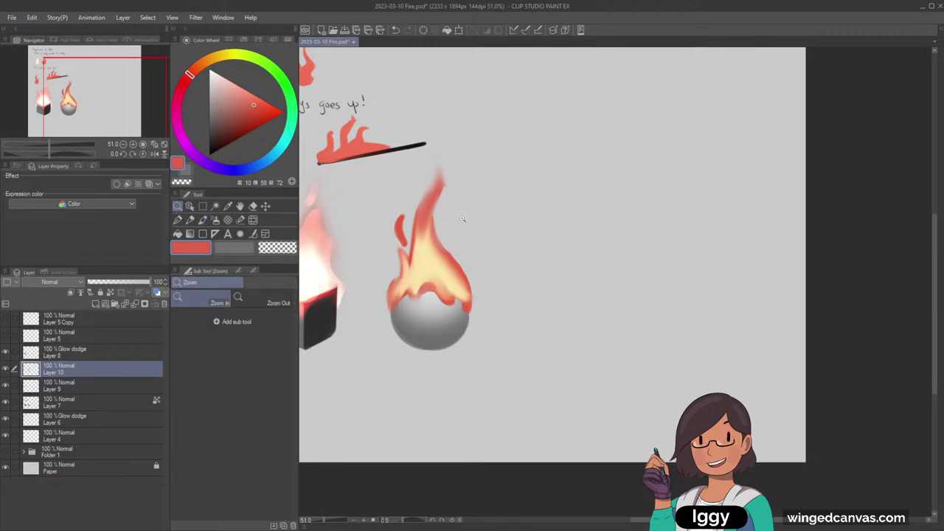
scroll(463, 219, "down", 2)
scroll(463, 215, "up", 1)
left_click(89, 351)
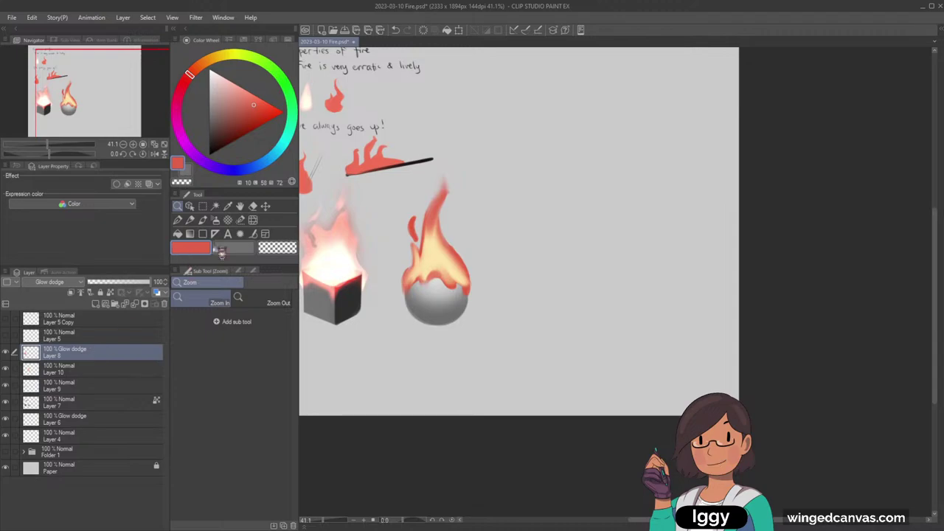
left_click(215, 220)
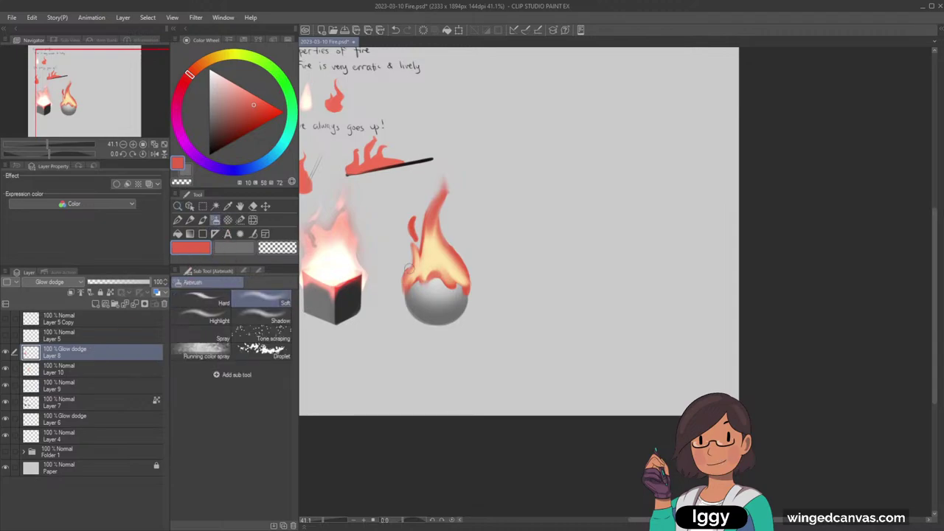
mouse_move(407, 283)
left_mouse_down()
mouse_move(422, 235)
mouse_move(409, 289)
mouse_move(429, 210)
mouse_move(425, 257)
mouse_move(452, 184)
mouse_move(406, 285)
mouse_move(419, 230)
left_mouse_up()
key("ctrl+z")
key("ctrl+z")
key("bracketleft")
key("bracketleft")
mouse_move(447, 201)
left_mouse_down()
mouse_move(414, 232)
mouse_move(419, 243)
mouse_move(425, 212)
mouse_move(437, 238)
mouse_move(415, 273)
mouse_move(445, 191)
mouse_move(412, 267)
mouse_move(431, 216)
mouse_move(427, 271)
mouse_move(447, 180)
left_mouse_up()
mouse_move(447, 265)
left_mouse_down()
mouse_move(459, 267)
mouse_move(446, 252)
left_mouse_up()
Step: Reduce the excess glow along the right and left sides of the sphere's flame with the Soft airbrush in transparent color
left_click(286, 252)
left_click_drag(459, 216, 471, 244)
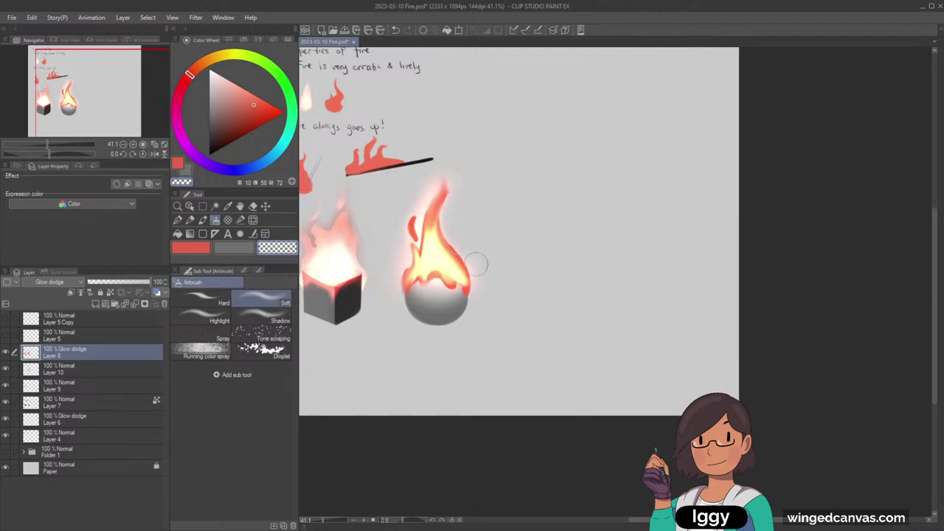
mouse_move(414, 202)
left_mouse_down()
mouse_move(428, 188)
mouse_move(412, 235)
left_mouse_up()
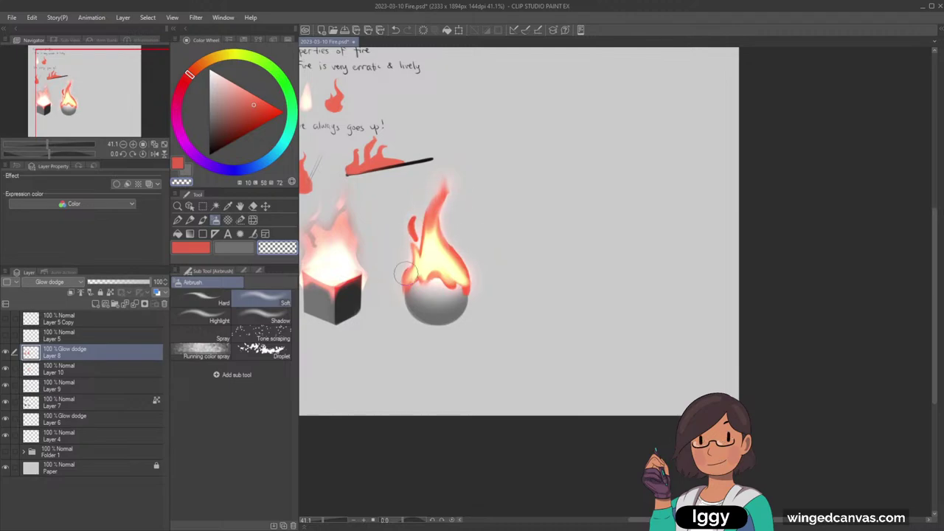
Step: Thin the small detached lick beside the flame on Layer 10 with the Smooth watercolor brush in transparent color
left_click(203, 219)
left_click(127, 365)
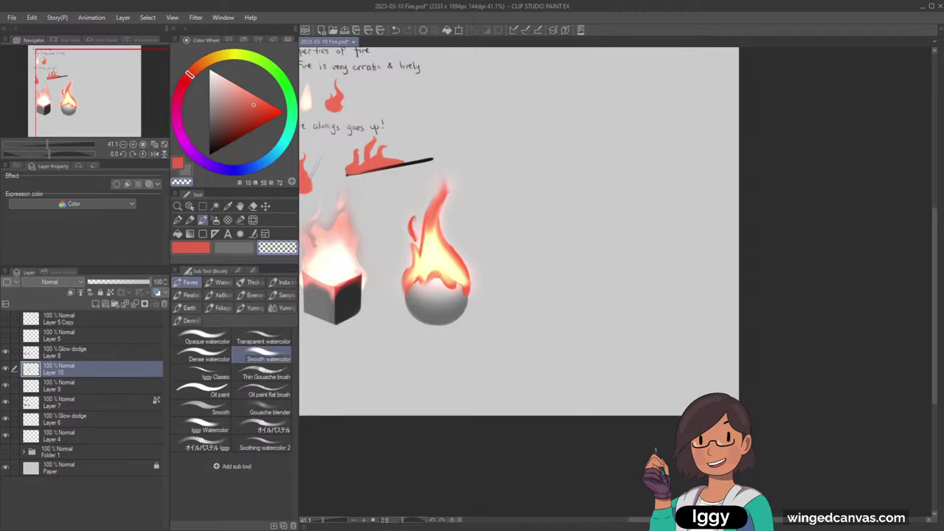
left_click_drag(410, 218, 415, 239)
left_click(164, 145)
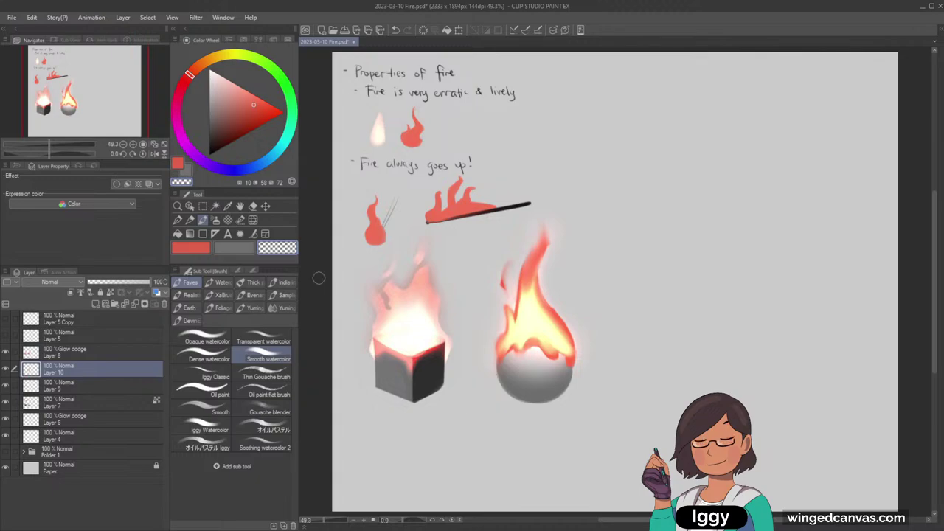
Step: Add a new Normal layer above the Glow dodge Layer 8, with black and the Lighter pencil selected
left_click(87, 105)
left_click(179, 208)
left_click_drag(452, 307, 468, 305)
left_click(234, 247)
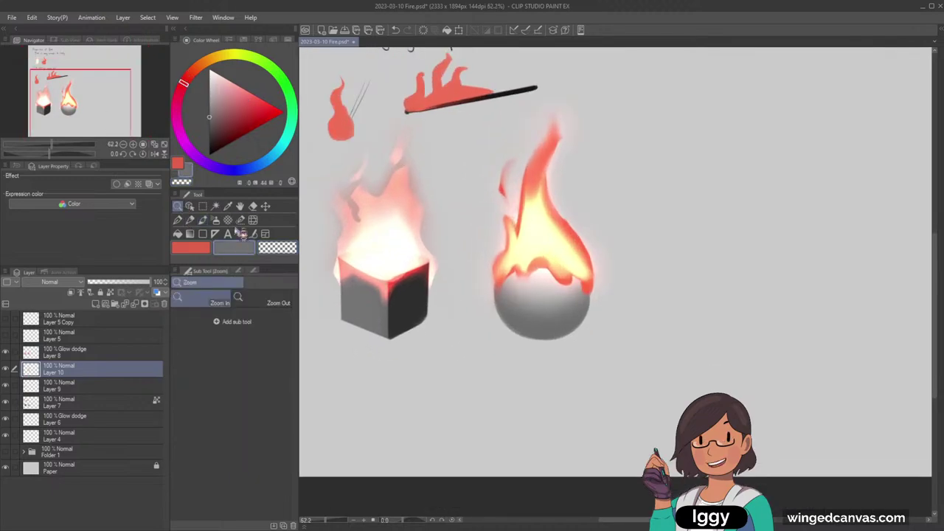
left_click(210, 154)
left_click(77, 114)
left_click(190, 220)
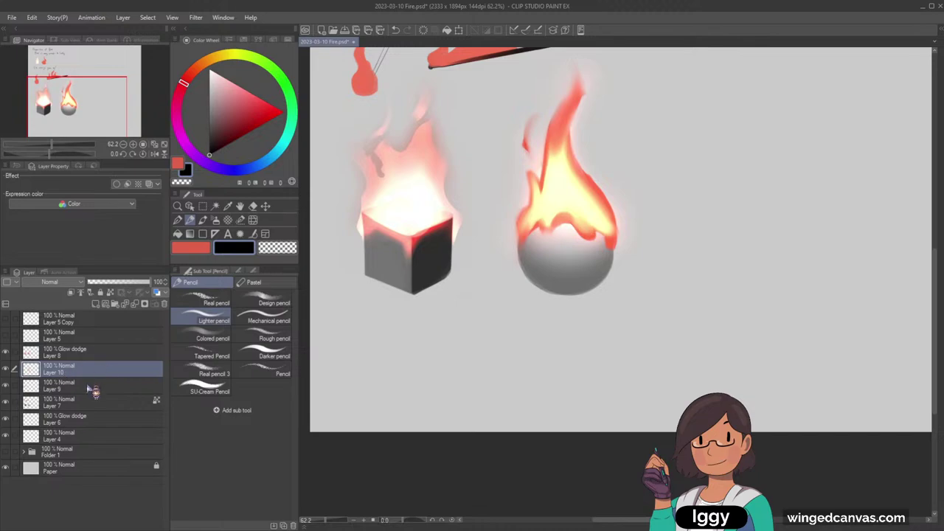
left_click(70, 383)
left_click(74, 358)
left_click(95, 304)
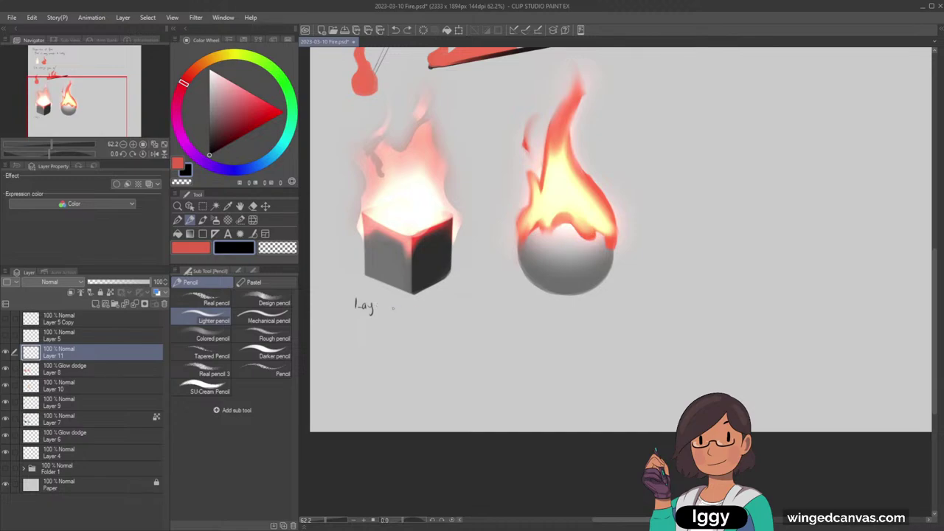
Step: Handwrite the note "Layers" with the points "fast & ez" and "less control!" under the burning cube
mouse_move(363, 315)
left_mouse_down()
mouse_move(356, 328)
mouse_move(366, 325)
left_mouse_up()
left_click_drag(369, 323, 407, 331)
left_click_drag(410, 325, 416, 331)
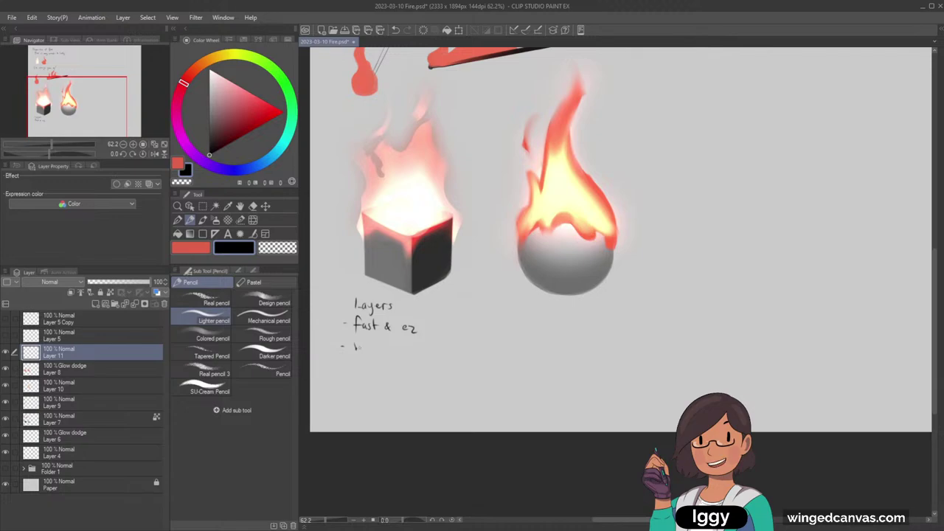
left_click_drag(355, 345, 368, 351)
Step: Handwrite the note "Painted" with the points "slow" and "more control" under the burning sphere
left_click_drag(540, 303, 544, 306)
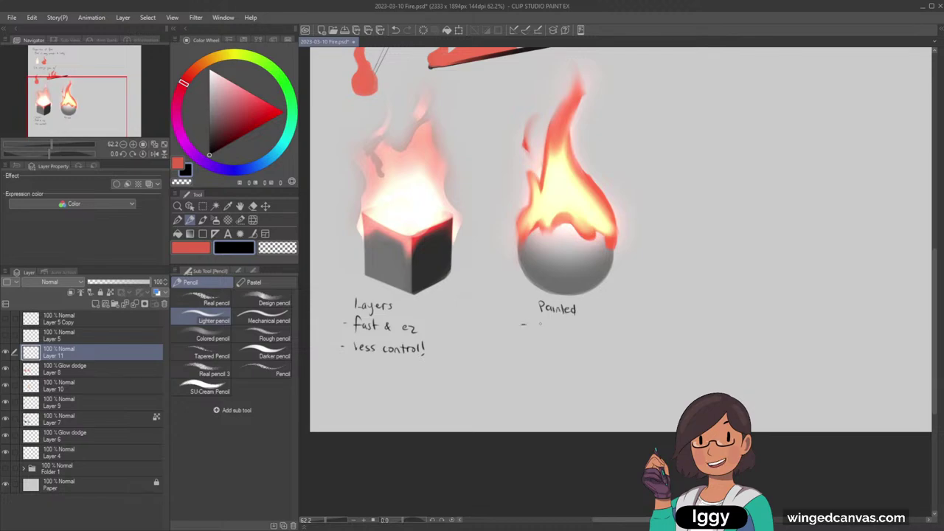
mouse_move(544, 323)
left_mouse_down()
mouse_move(538, 330)
mouse_move(562, 325)
mouse_move(544, 346)
mouse_move(575, 354)
left_mouse_up()
left_click_drag(577, 350, 578, 350)
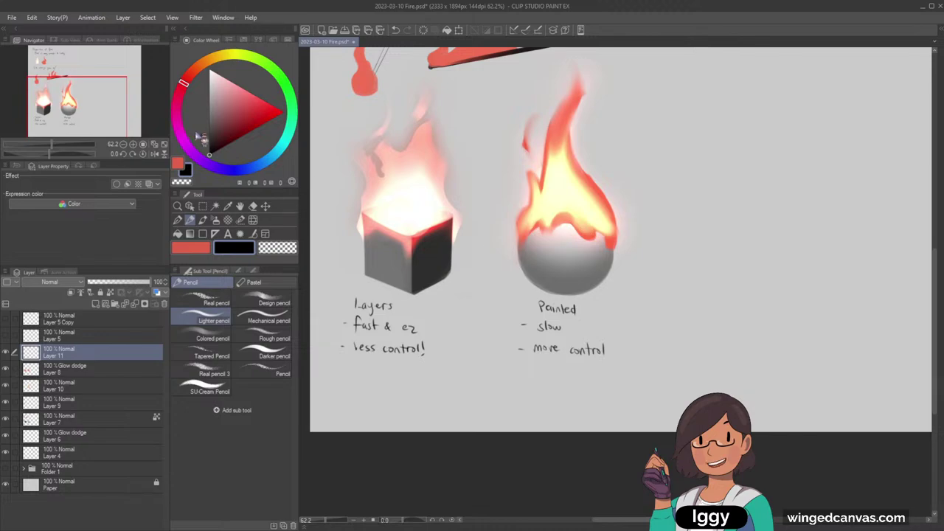
key("ctrl+0")
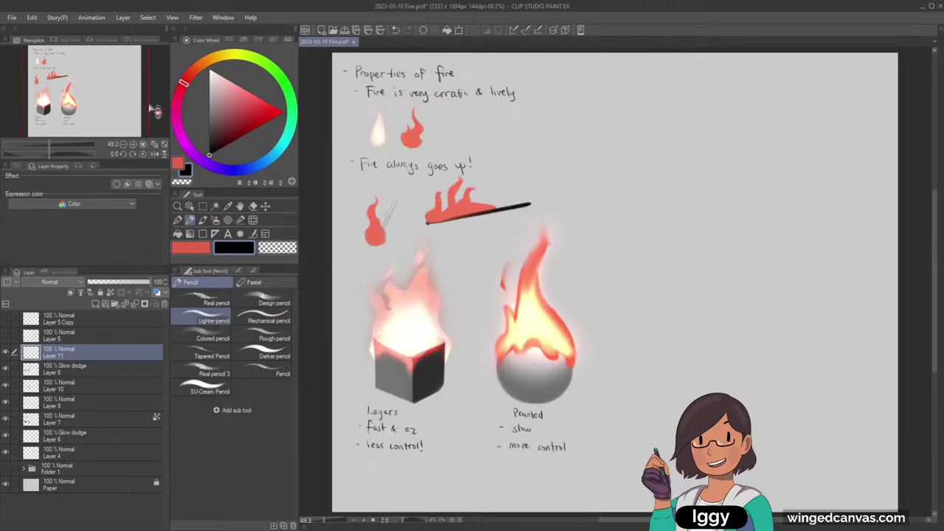
left_click_drag(110, 94, 117, 106)
left_click(155, 145)
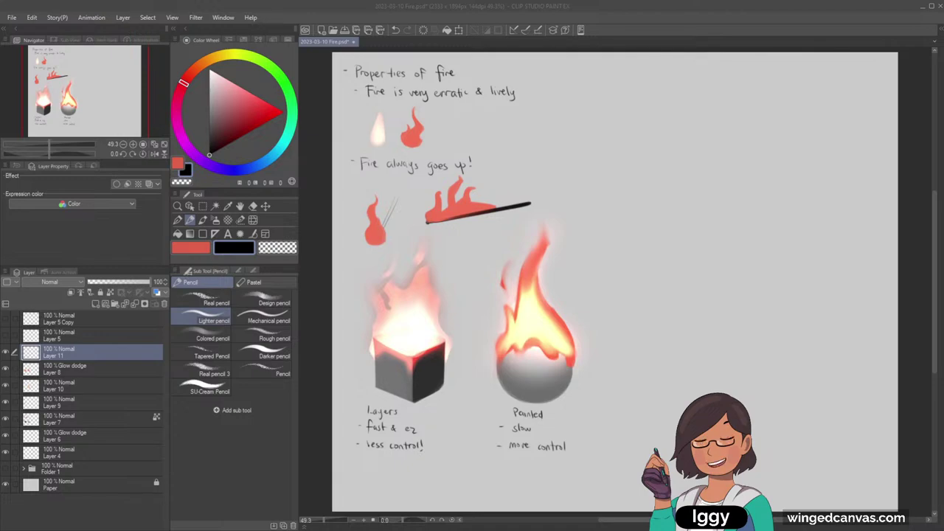
Step: Add a new Normal layer above Layer 11, choose the G-pen and set the drawing color to light orange
mouse_move(571, 267)
left_mouse_down()
mouse_move(421, 219)
mouse_move(435, 220)
left_mouse_up()
key("ctrl+space")
left_click(178, 220)
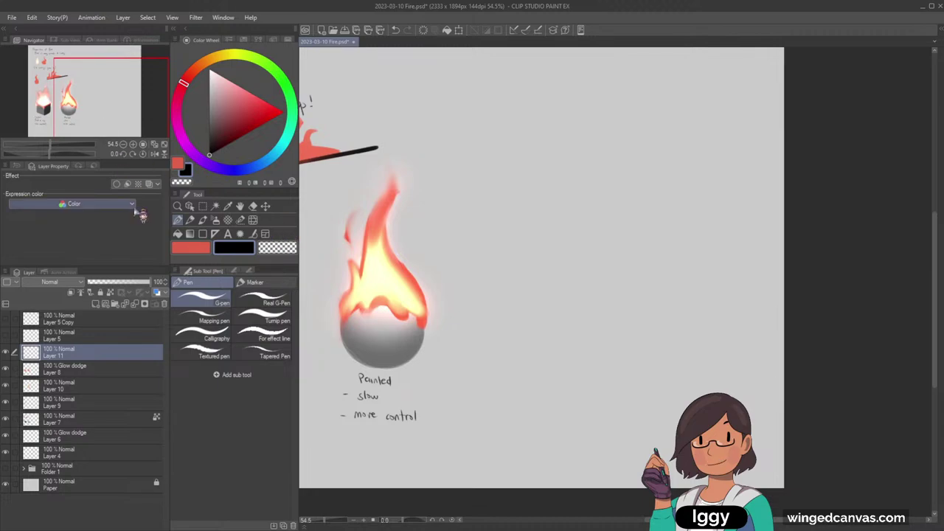
left_click(95, 303)
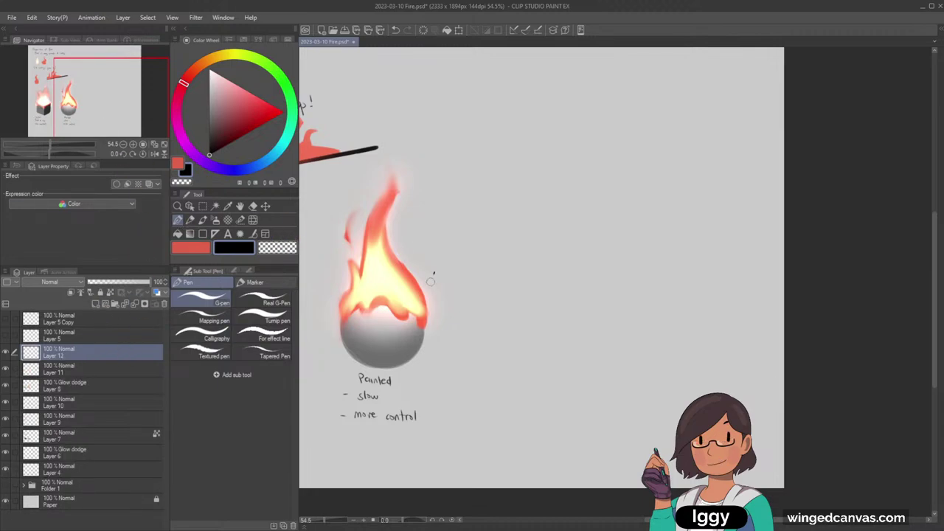
left_click_drag(185, 84, 202, 64)
left_click(251, 94)
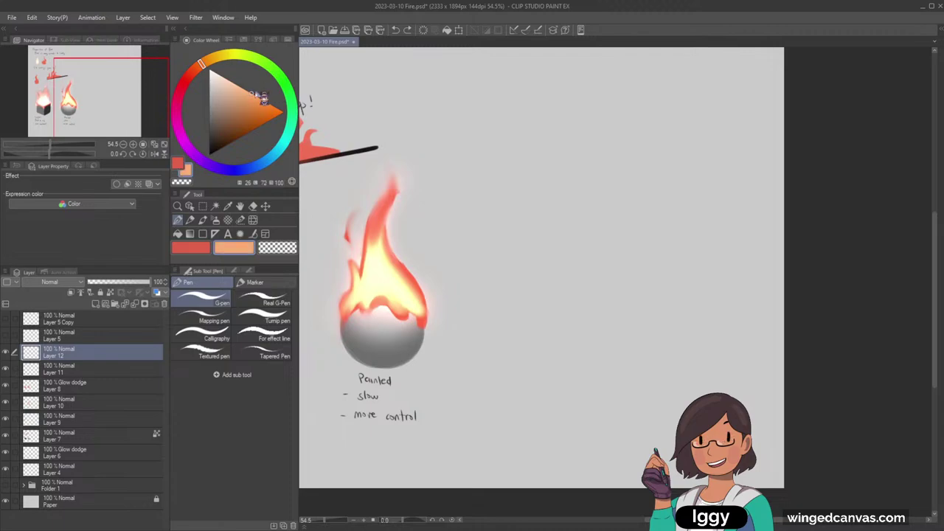
Step: Dot small glowing sparks around the burning sphere's flame on the Glow dodge Layer 8 using a darker orange
left_click(117, 387)
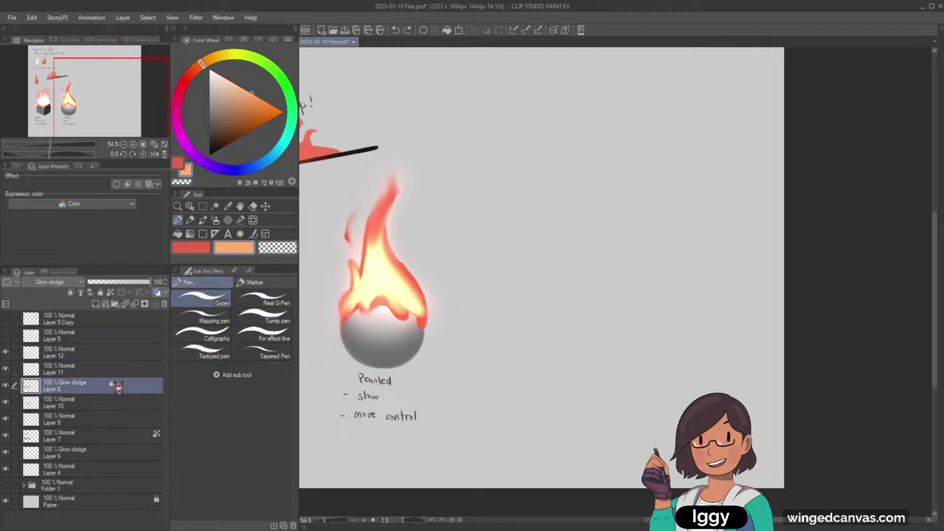
left_click(115, 370)
left_click(84, 385)
left_click(257, 115)
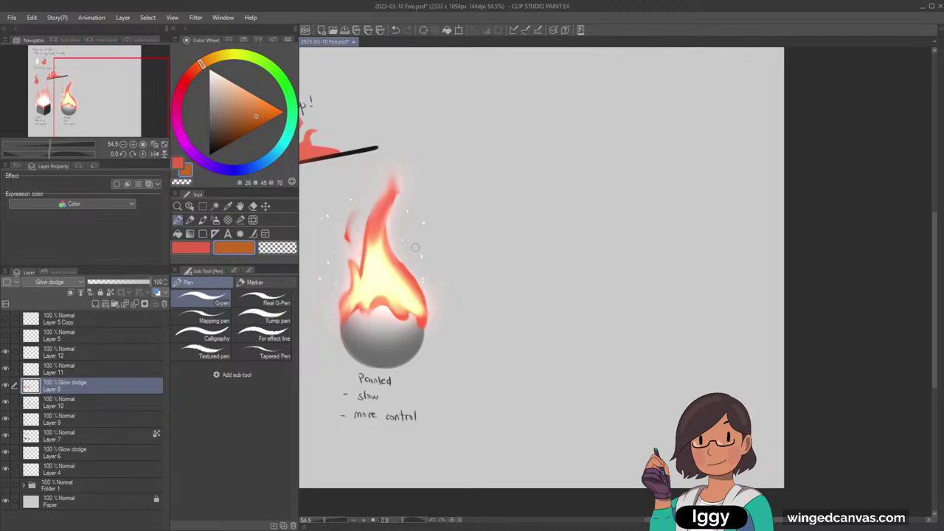
left_click_drag(102, 125, 64, 134)
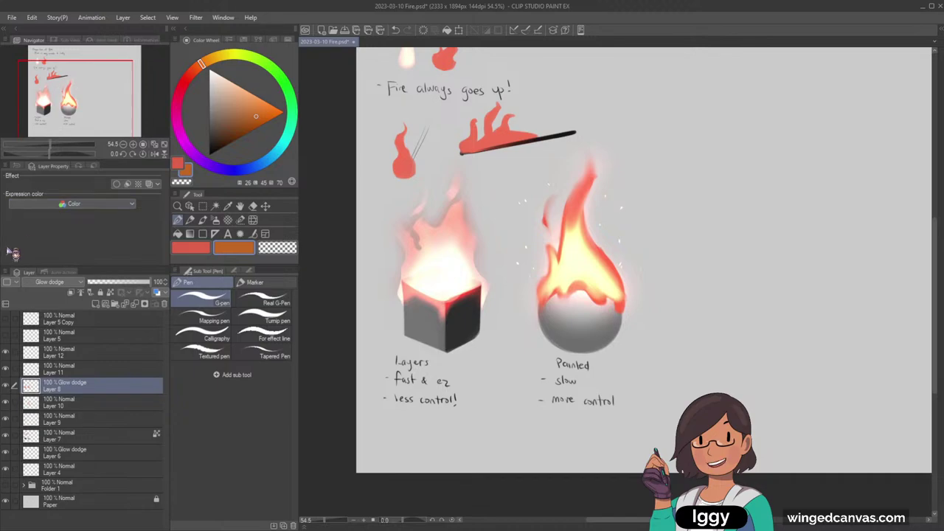
left_click_drag(94, 96, 118, 104)
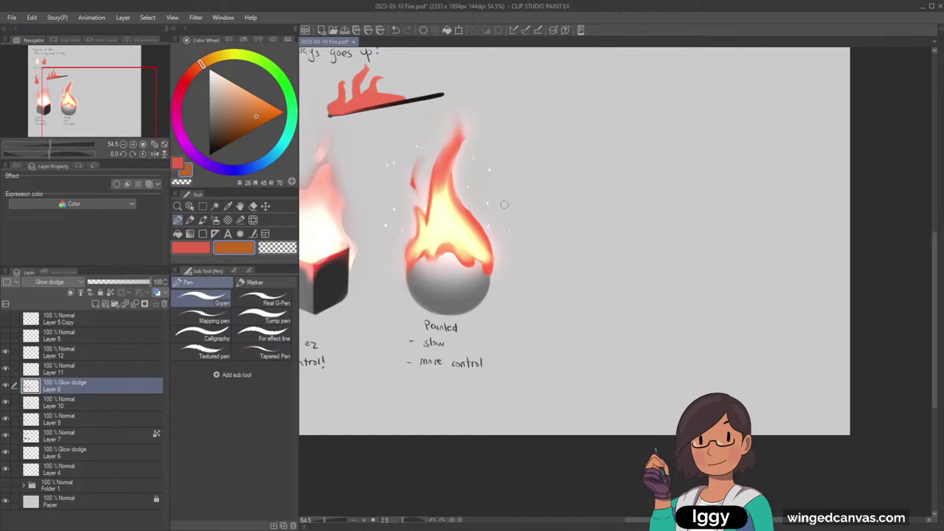
left_click(93, 112)
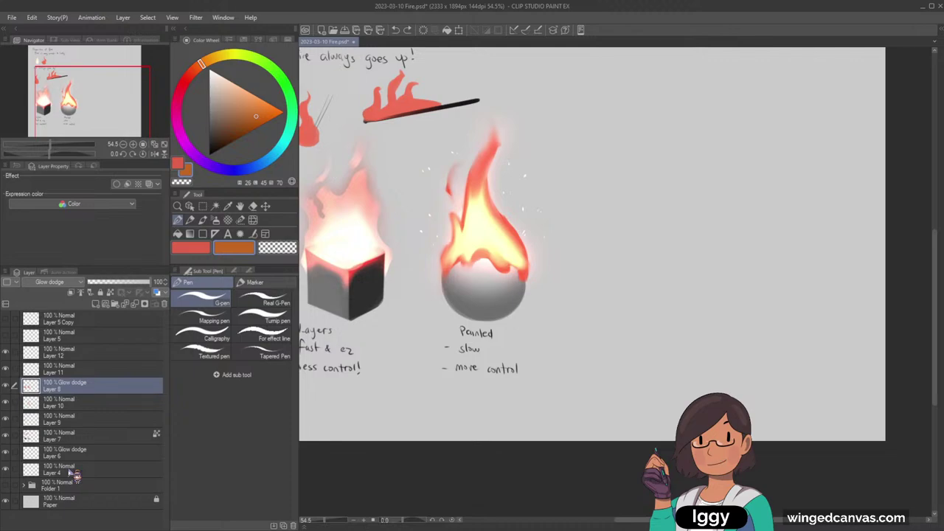
left_click(163, 145)
left_click_drag(87, 91, 96, 94)
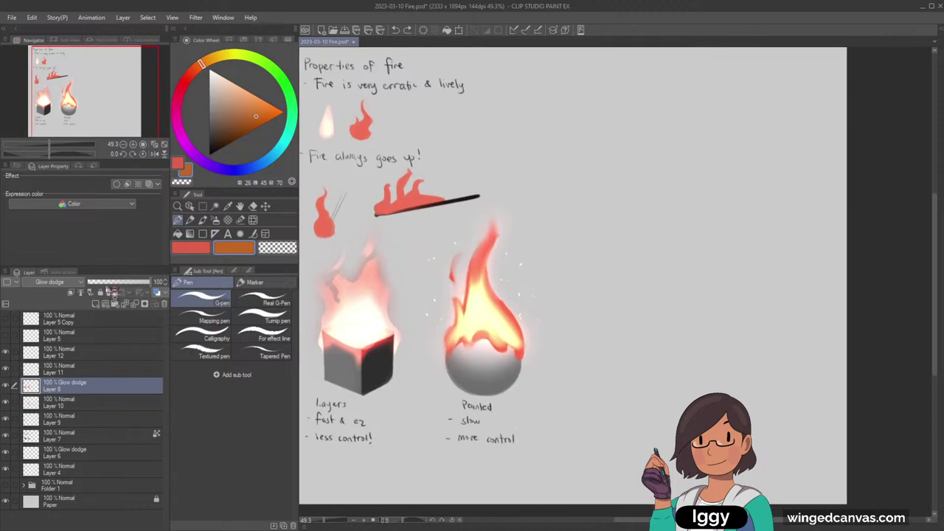
Step: Scale down Layer 12 through Layer 4 together and place the lesson content in the upper-left corner of the page
left_click(112, 353)
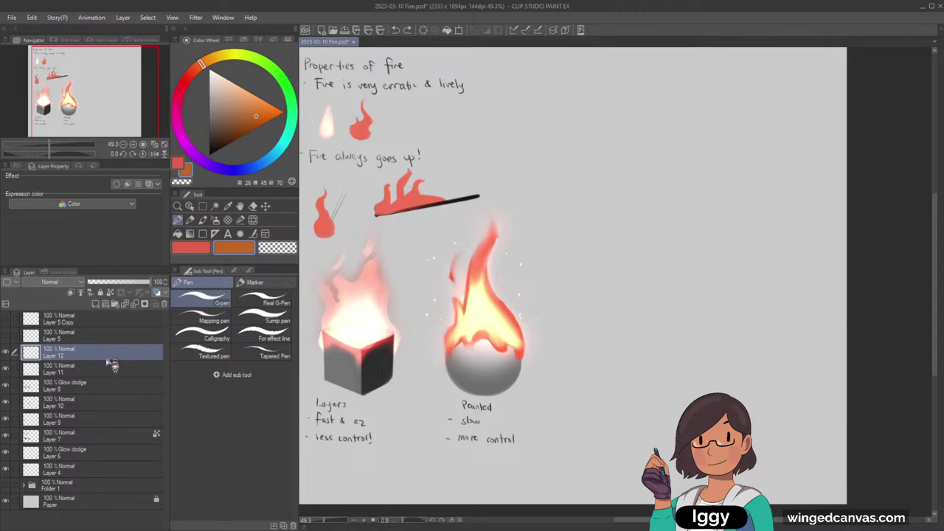
left_click(104, 469, "shift")
key("ctrl+t")
left_click_drag(549, 443, 464, 319)
left_click_drag(110, 106, 95, 106)
left_click_drag(464, 221, 455, 214)
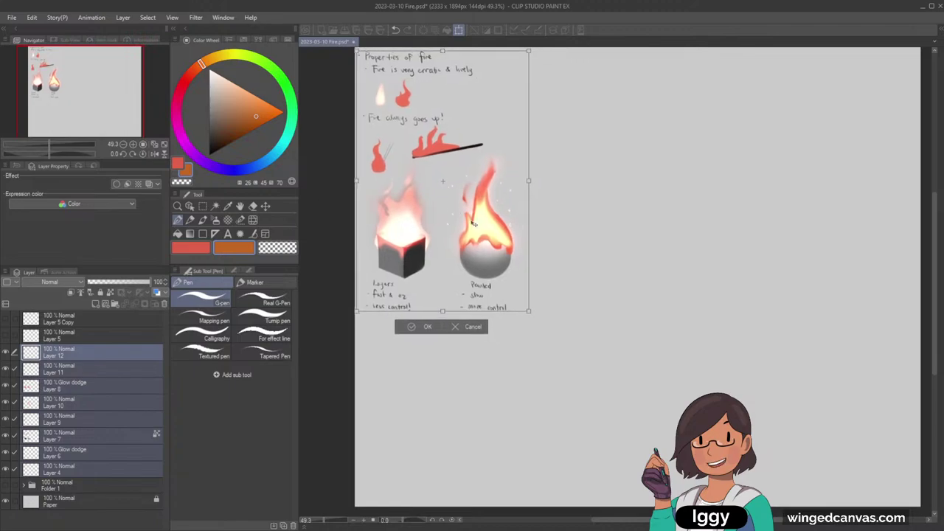
left_click_drag(491, 242, 490, 243)
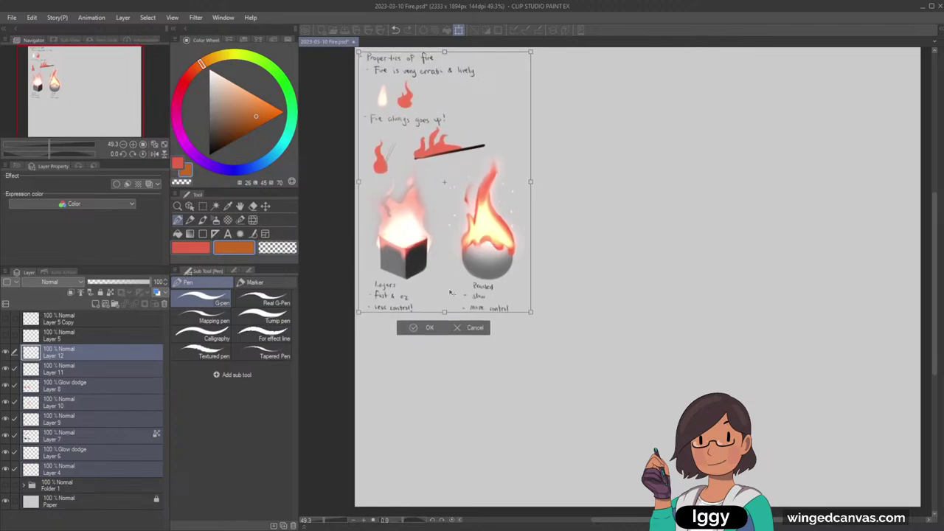
left_click(421, 328)
Step: Add a new layer above Layer 12, group Layer 12 through Layer 4 in a new folder below it, and collapse the folder
left_click_drag(97, 116, 100, 127)
left_click(179, 208)
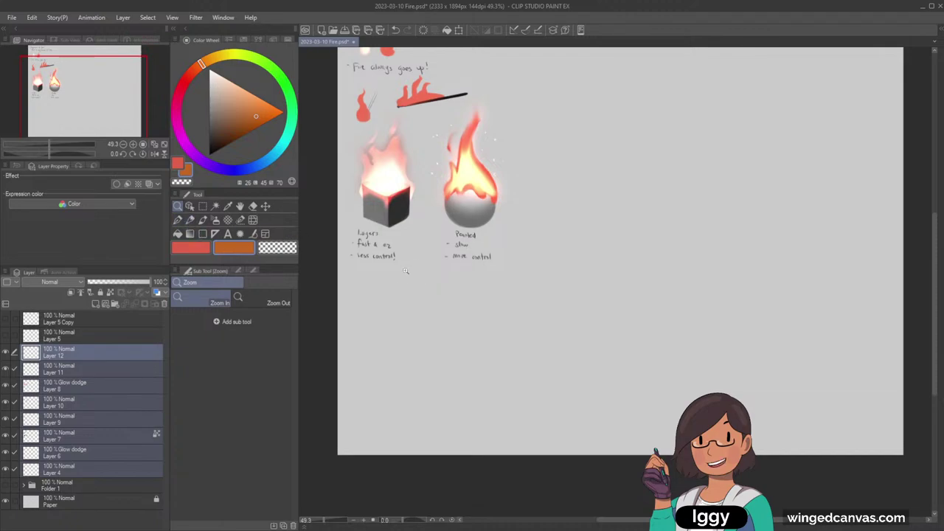
scroll(407, 276, "up", 1)
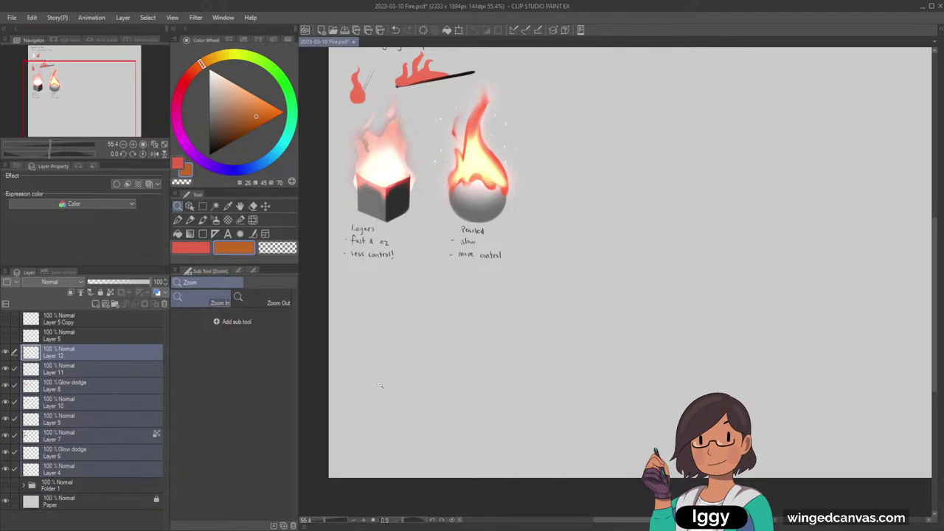
left_click(79, 109)
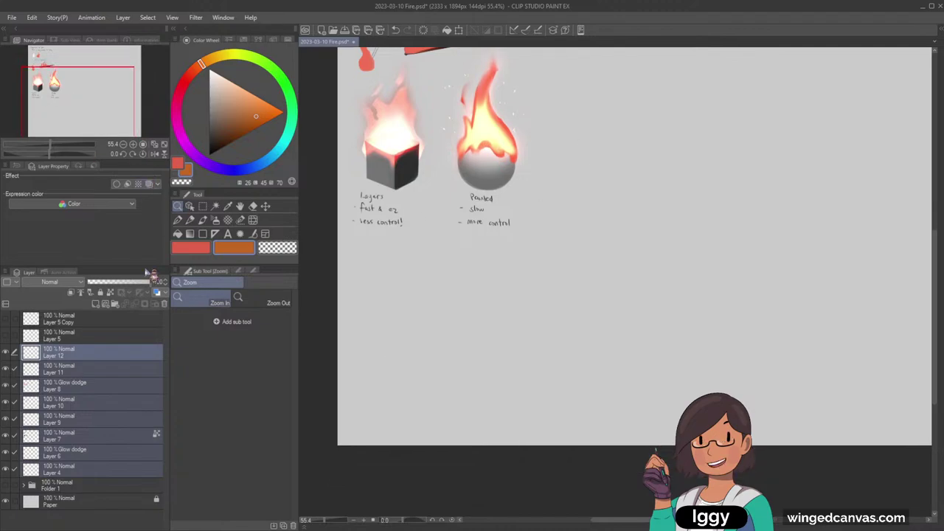
left_click(110, 350)
left_click(96, 303)
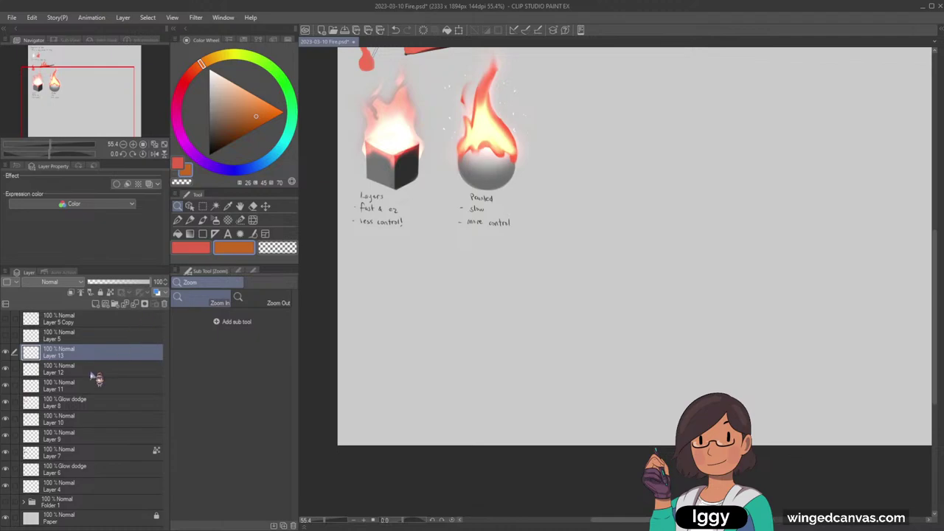
left_click(114, 303)
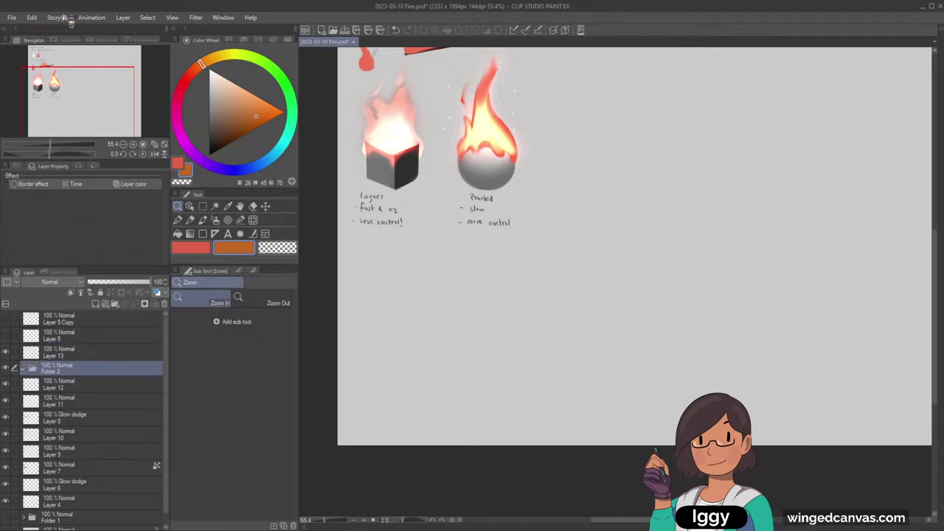
left_click(96, 385)
left_click(85, 501, "shift")
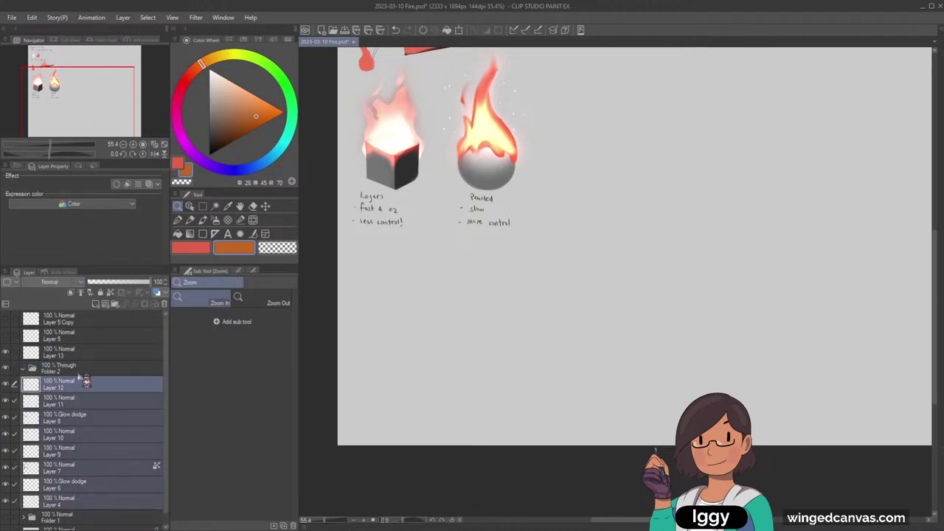
left_click_drag(84, 375, 44, 369)
left_click(23, 368)
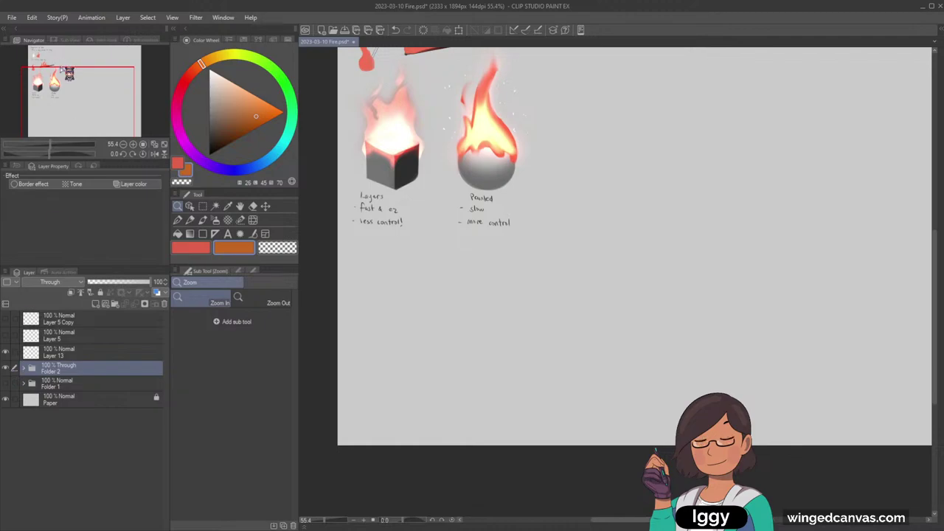
Step: Handwrite the heading "Source" on Layer 13 in the page's empty upper area, using black and the Lighter pencil
left_click_drag(61, 69, 92, 37)
left_click(92, 356)
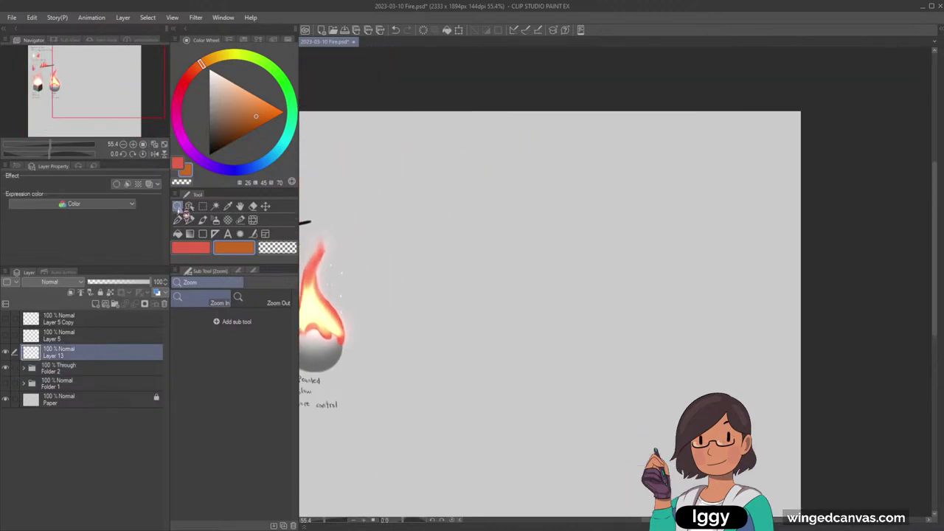
mouse_move(96, 73)
left_mouse_down()
mouse_move(112, 71)
mouse_move(113, 94)
mouse_move(141, 75)
left_mouse_up()
left_click(197, 248)
left_click(210, 155)
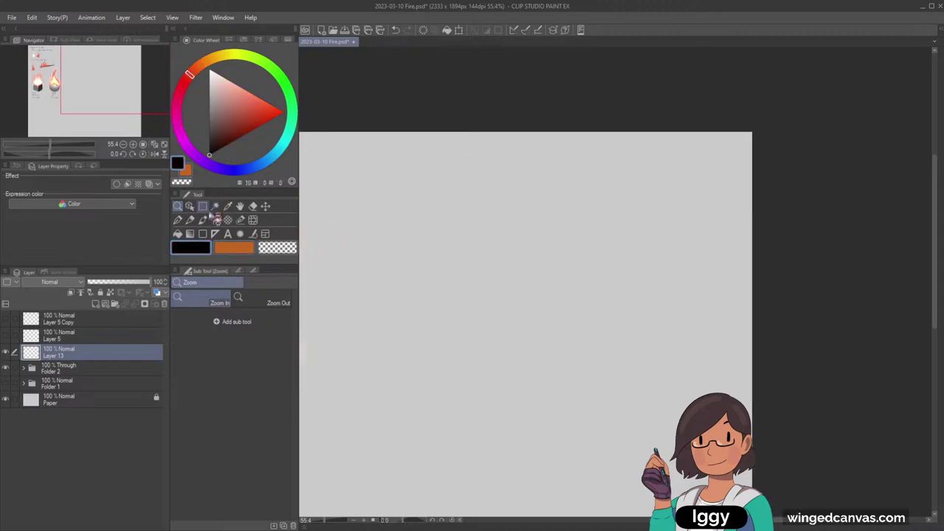
left_click(190, 220)
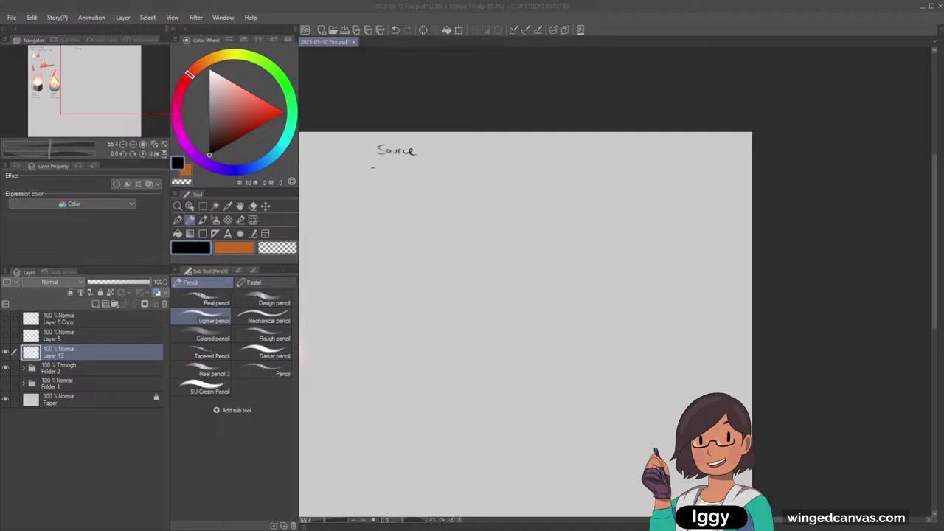
left_click(190, 219)
Step: Sketch a tall, narrow pointed flame with a small inner cone above a nozzle under the "Source" heading
mouse_move(129, 87)
left_mouse_down()
mouse_move(100, 93)
mouse_move(127, 102)
left_mouse_up()
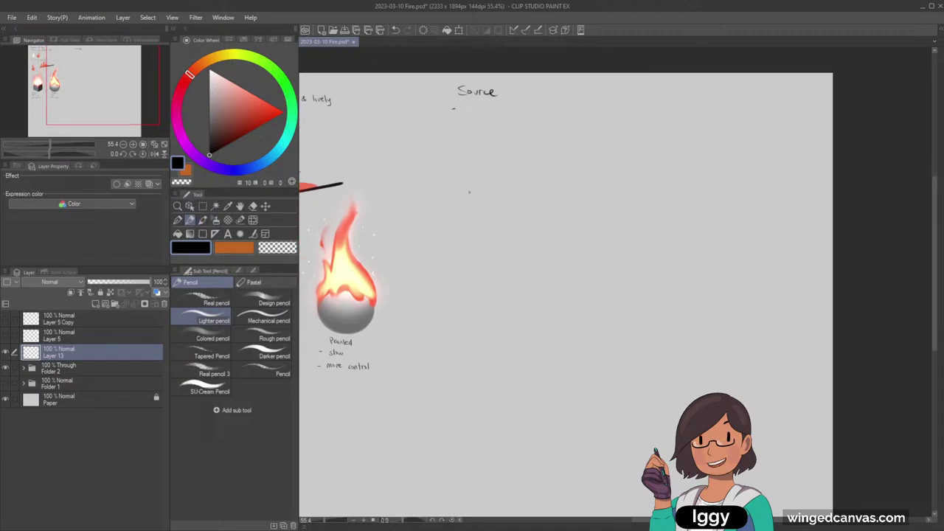
left_click_drag(476, 127, 479, 121)
key("ctrl+z")
left_click_drag(473, 162, 478, 115)
key("ctrl+z")
left_click_drag(465, 184, 475, 114)
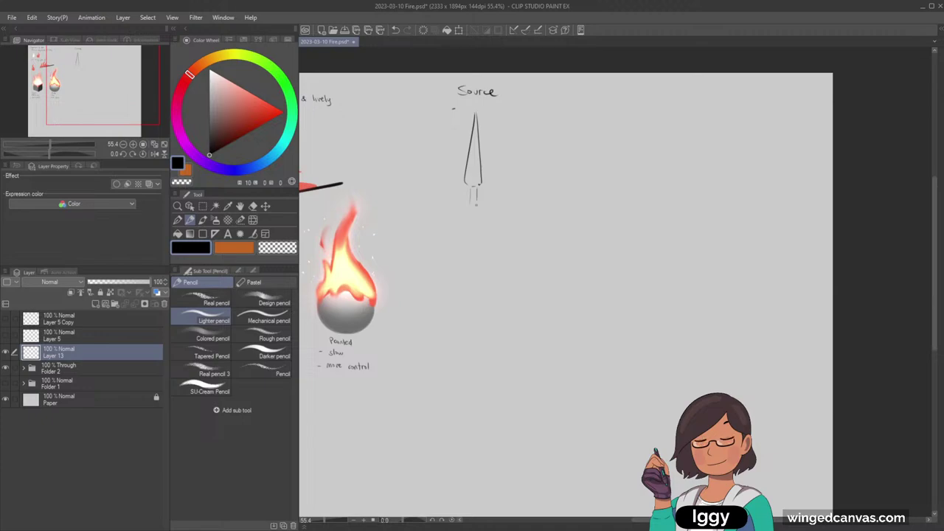
key("ctrl+z")
left_click_drag(472, 180, 474, 157)
key("ctrl+z")
key("ctrl+z")
Step: Handwrite the label "lighter/blow torch" under the pointed flame sketch and underline it
mouse_move(460, 217)
left_mouse_down()
mouse_move(457, 226)
mouse_move(471, 223)
left_mouse_up()
key("ctrl+z")
key("ctrl+z")
left_click(463, 214)
mouse_move(473, 213)
left_mouse_down()
mouse_move(474, 222)
mouse_move(487, 214)
left_mouse_up()
left_click_drag(489, 216, 504, 223)
left_click_drag(508, 218, 508, 222)
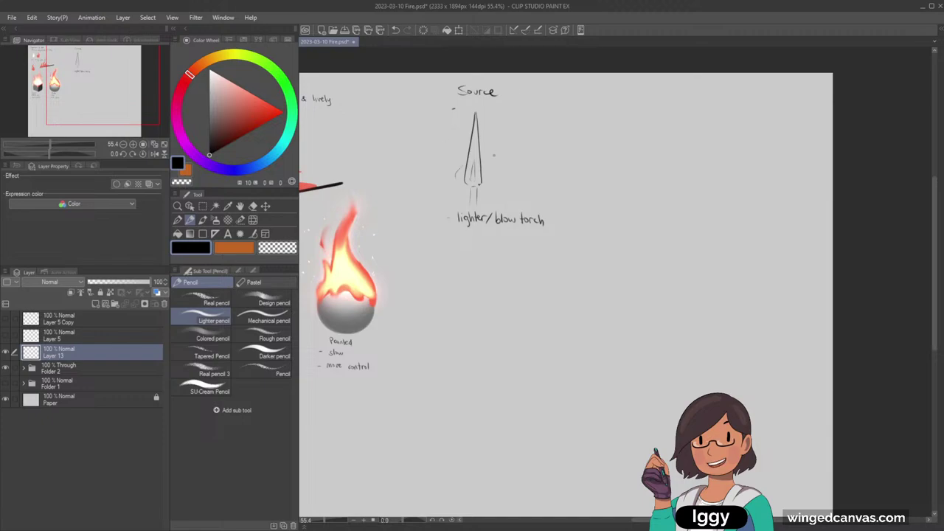
key("ctrl+z")
key("ctrl+z")
key("ctrl+z")
left_click_drag(469, 226, 535, 228)
key("ctrl+z")
left_click_drag(458, 226, 543, 227)
Step: Add a new layer above Layer 13, choose the Soft airbrush and set the drawing color to a muted blue
left_click(125, 88)
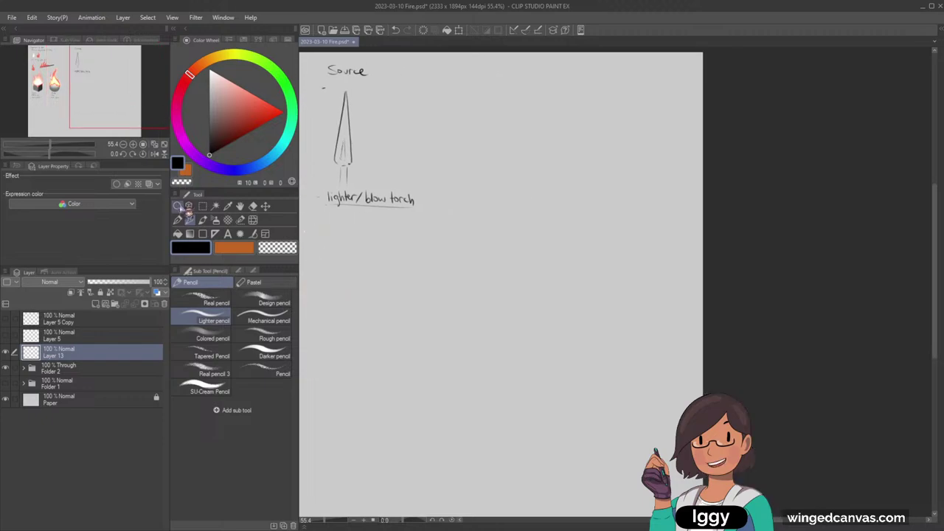
left_click(179, 207)
left_click_drag(545, 84, 550, 84)
left_click(126, 95)
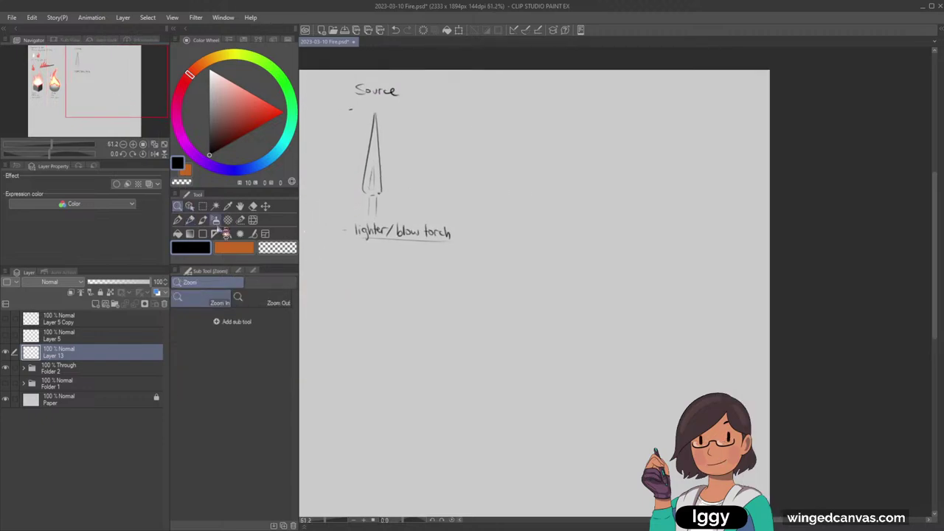
left_click(215, 219)
left_click(96, 304)
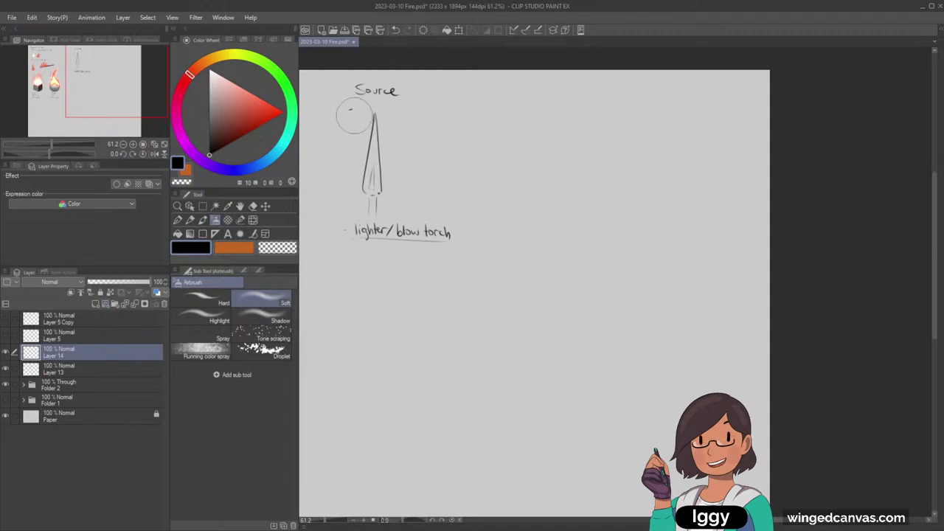
left_click(263, 163)
left_click(236, 101)
left_click(240, 108)
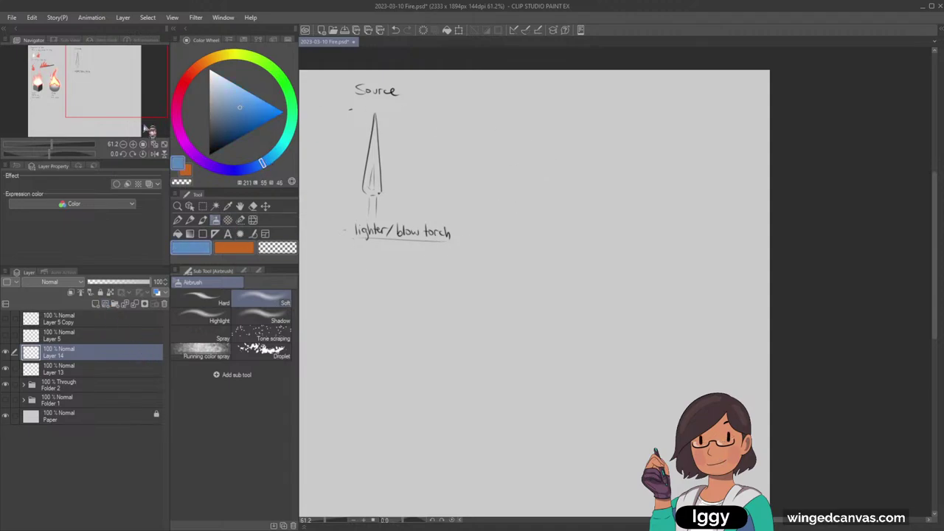
Step: Set Layer 14 to Glow dodge and airbrush a rounded blue flame with three tongues beside the torch sketch
left_click_drag(134, 90, 141, 91)
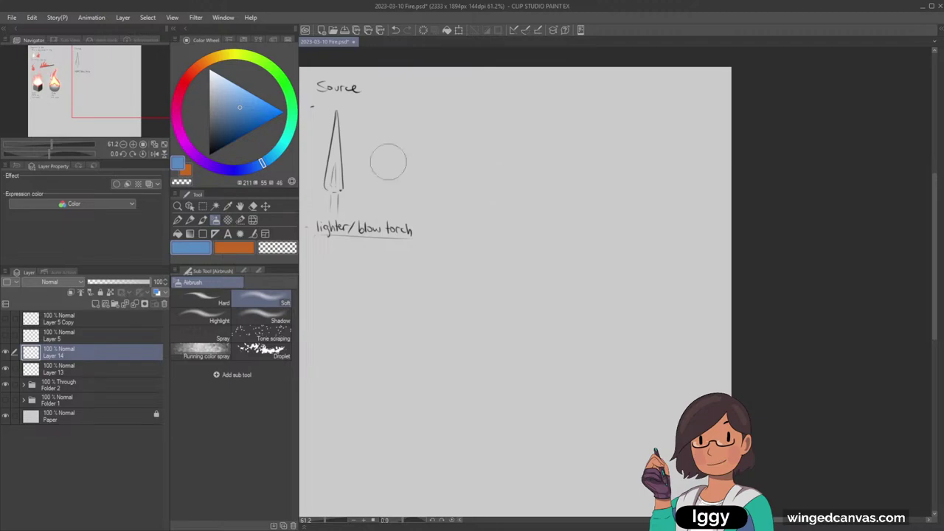
left_click(65, 104)
left_click_drag(474, 175, 470, 202)
key("ctrl+z")
left_click_drag(239, 107, 249, 110)
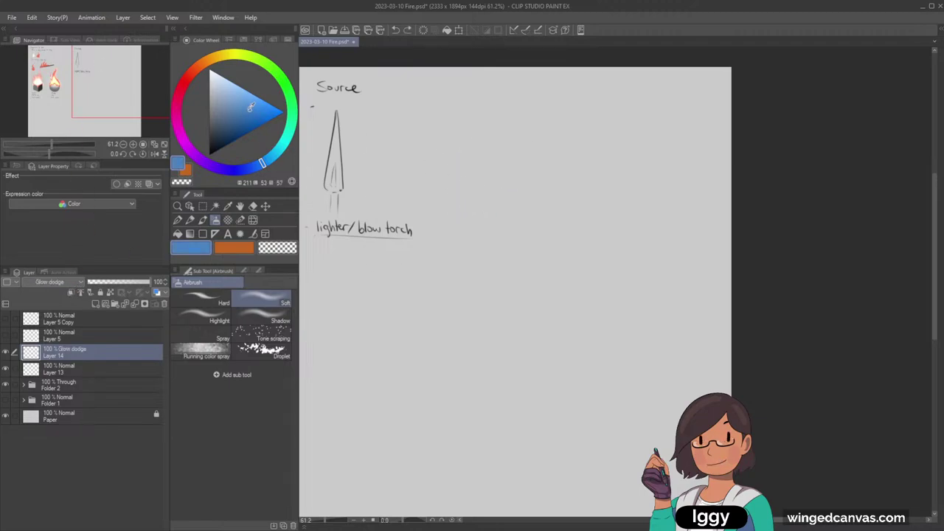
mouse_move(475, 204)
left_mouse_down()
mouse_move(479, 151)
mouse_move(472, 194)
mouse_move(492, 139)
mouse_move(488, 199)
mouse_move(499, 118)
mouse_move(480, 188)
mouse_move(516, 100)
mouse_move(512, 161)
mouse_move(491, 179)
mouse_move(508, 168)
mouse_move(518, 179)
mouse_move(498, 196)
mouse_move(531, 138)
mouse_move(529, 127)
mouse_move(502, 209)
mouse_move(511, 174)
mouse_move(528, 159)
mouse_move(527, 180)
mouse_move(526, 170)
mouse_move(503, 206)
mouse_move(487, 162)
mouse_move(473, 195)
mouse_move(463, 191)
mouse_move(476, 182)
mouse_move(479, 150)
mouse_move(500, 191)
left_mouse_up()
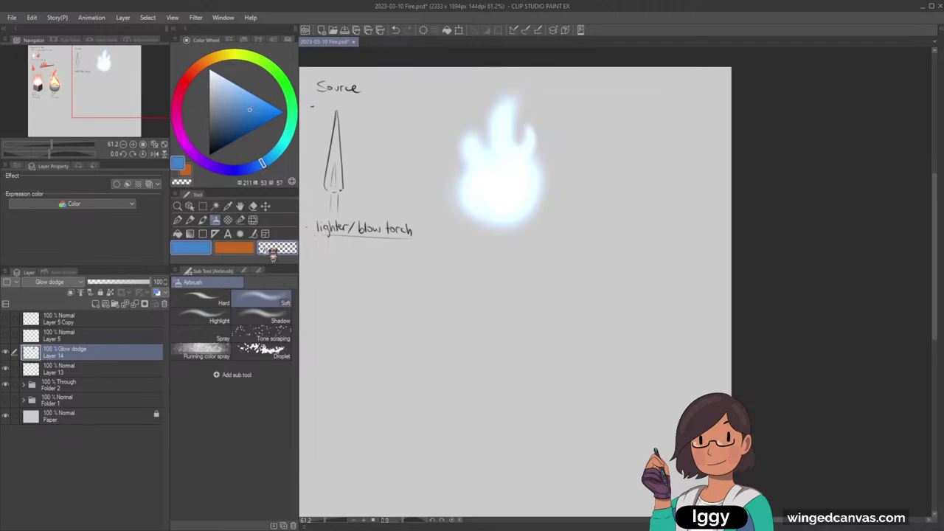
Step: Carve the blue flame into a pointed base and sharp, wavy tongues using the G-pen with transparent color
key("p")
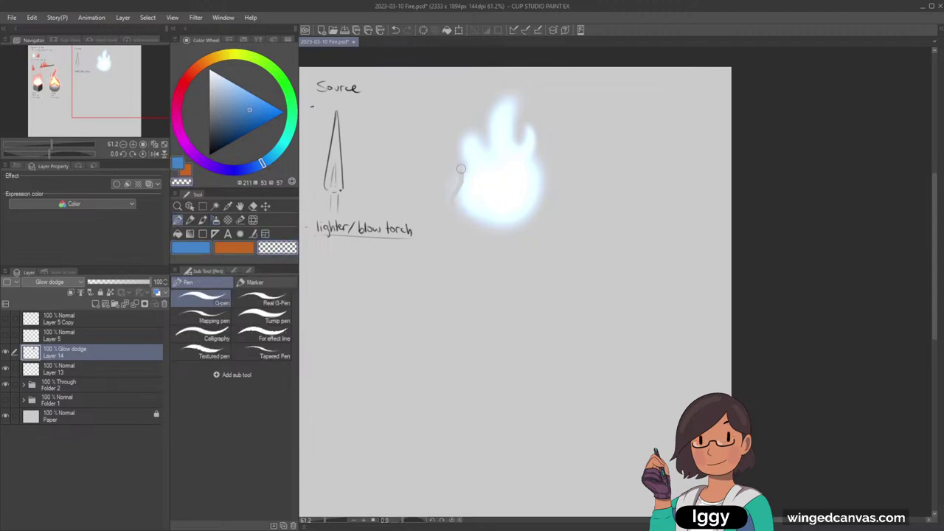
mouse_move(466, 216)
left_mouse_down()
mouse_move(477, 132)
mouse_move(484, 161)
mouse_move(484, 132)
mouse_move(484, 154)
mouse_move(509, 81)
mouse_move(491, 141)
mouse_move(499, 130)
mouse_move(482, 130)
mouse_move(520, 109)
mouse_move(520, 89)
mouse_move(501, 128)
mouse_move(511, 94)
mouse_move(543, 93)
mouse_move(474, 155)
mouse_move(471, 137)
mouse_move(458, 168)
mouse_move(466, 161)
mouse_move(466, 193)
mouse_move(460, 188)
mouse_move(472, 231)
mouse_move(468, 203)
mouse_move(492, 238)
mouse_move(539, 188)
mouse_move(540, 197)
mouse_move(548, 170)
left_mouse_up()
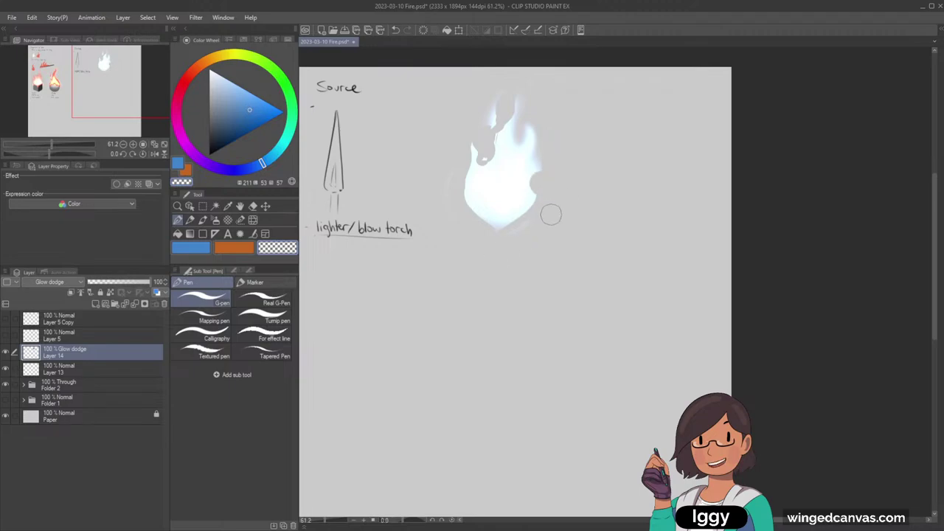
mouse_move(536, 128)
left_mouse_down()
mouse_move(527, 115)
mouse_move(536, 121)
mouse_move(521, 136)
mouse_move(545, 150)
mouse_move(543, 164)
mouse_move(548, 152)
mouse_move(539, 180)
mouse_move(530, 168)
mouse_move(543, 170)
mouse_move(528, 208)
left_mouse_up()
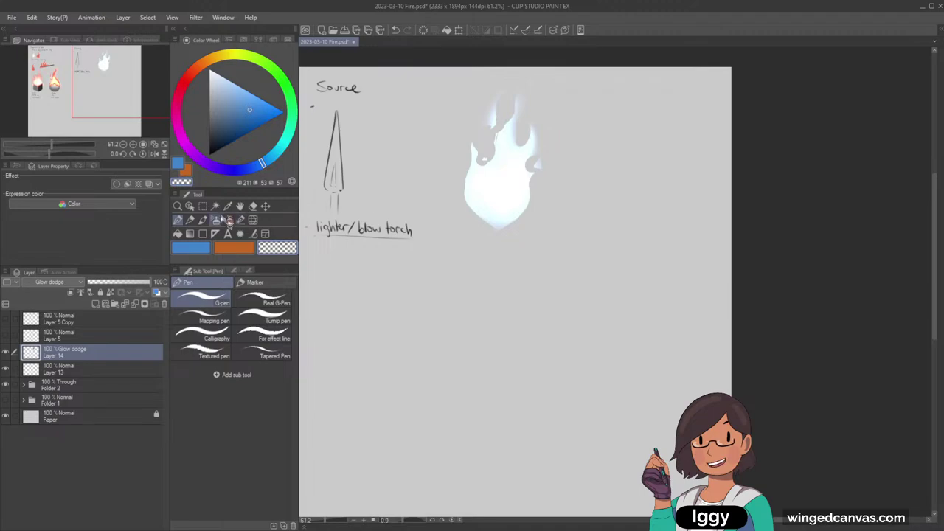
Step: Fade the blue flame's upper tongues with the Soft airbrush in transparent color, and compare by toggling Layer 14's visibility
left_click(215, 220)
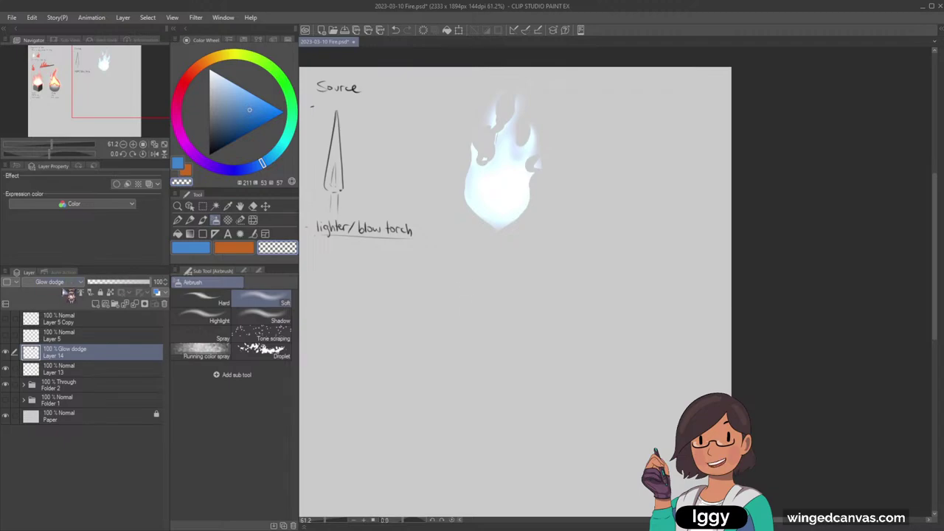
left_click(7, 352)
left_click(7, 354)
Step: Trim the blue flame's tongues and outer edges into cleaner points with the G-pen in transparent color
left_click(253, 110)
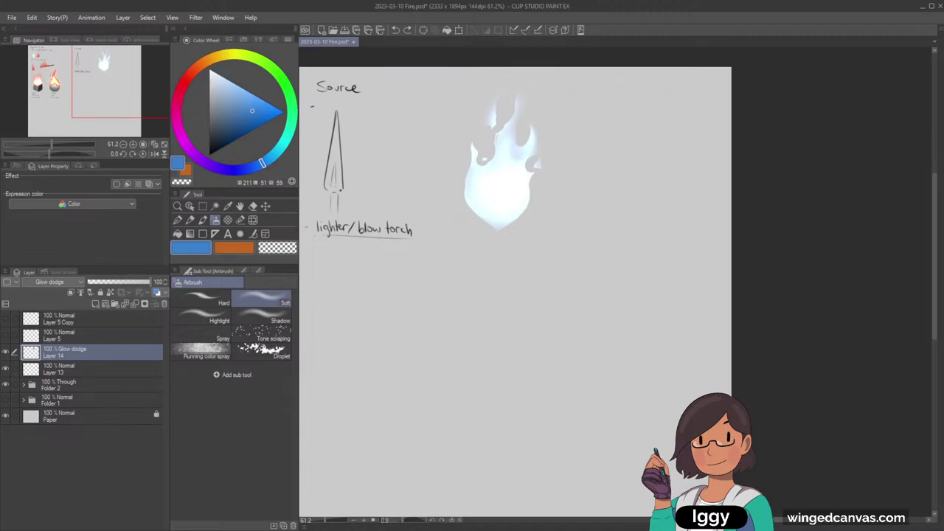
key("p")
key("c")
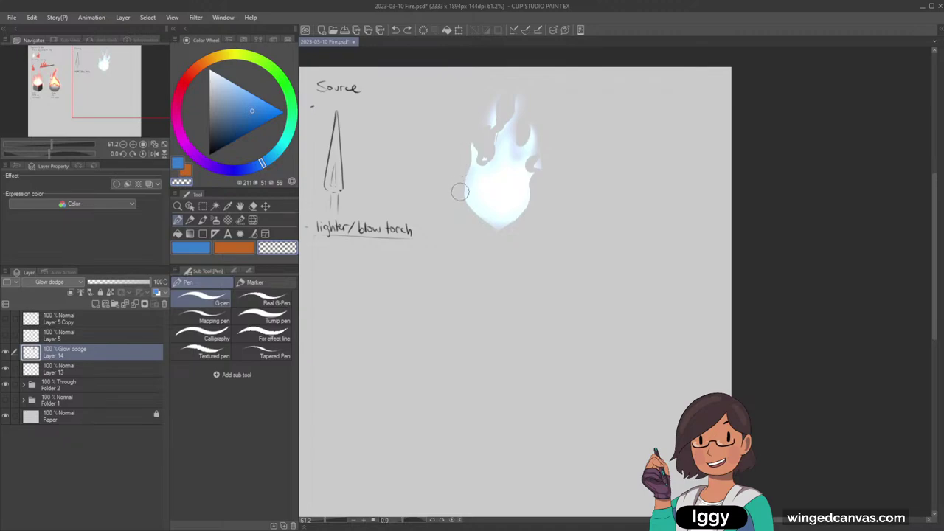
left_click_drag(481, 161, 499, 127)
left_click_drag(541, 161, 541, 146)
Step: Move the blue flame on Layer 14 slightly downward
left_click(189, 206)
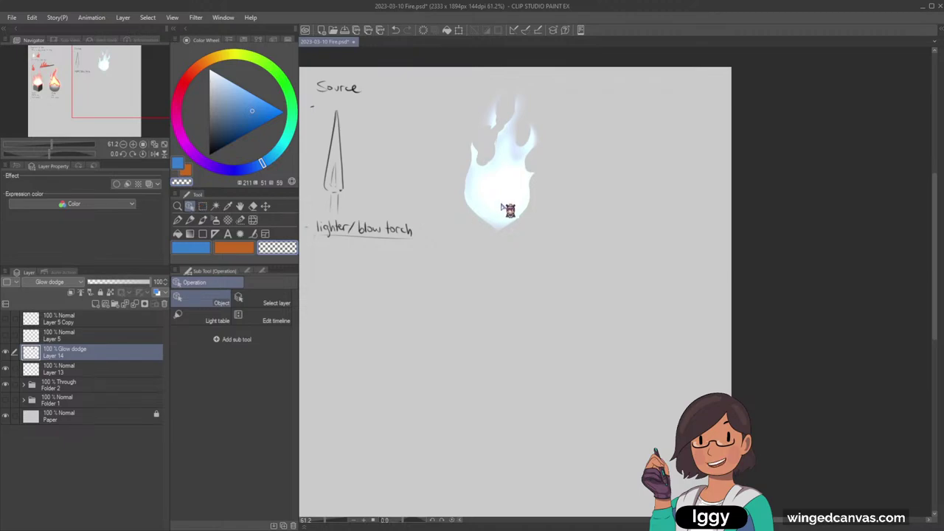
left_click_drag(509, 209, 506, 278)
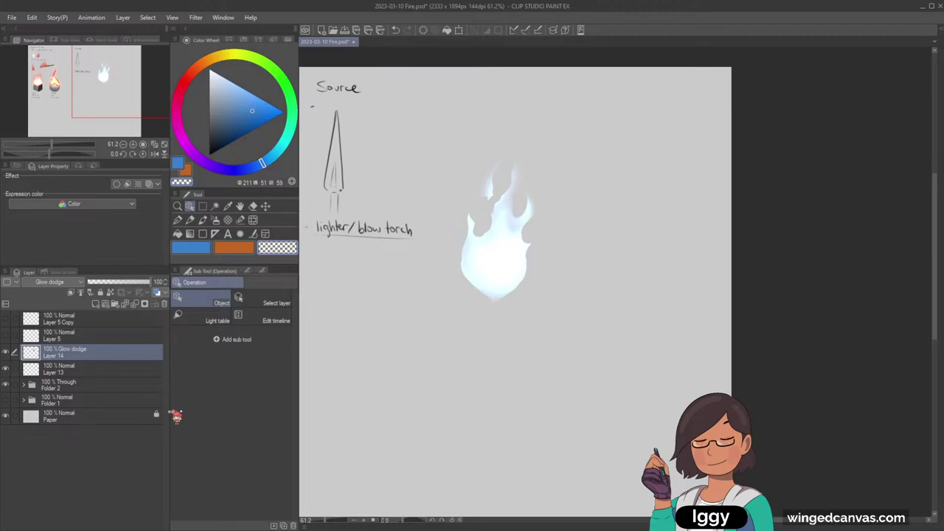
left_click_drag(509, 257, 508, 216)
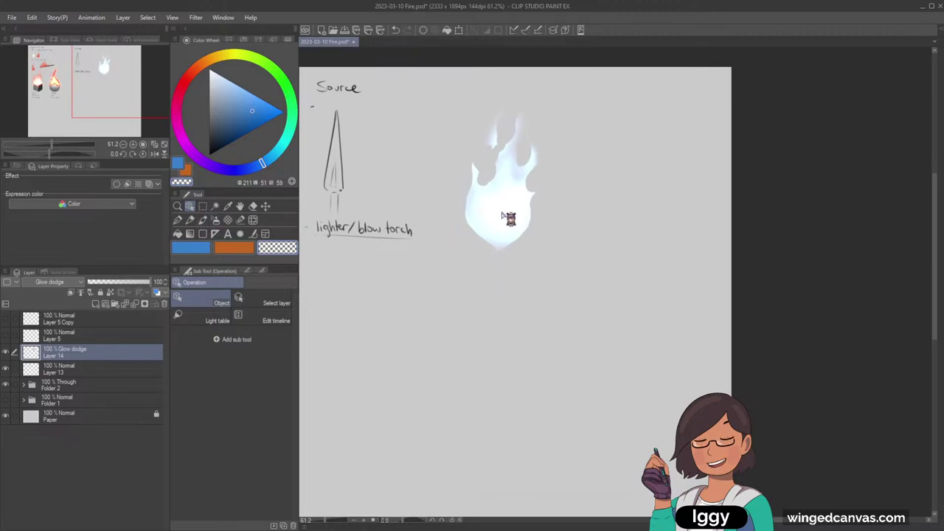
Step: Underline the "Source" heading in black on Layer 13 with the Lighter pencil
left_click(192, 220)
left_click(234, 247)
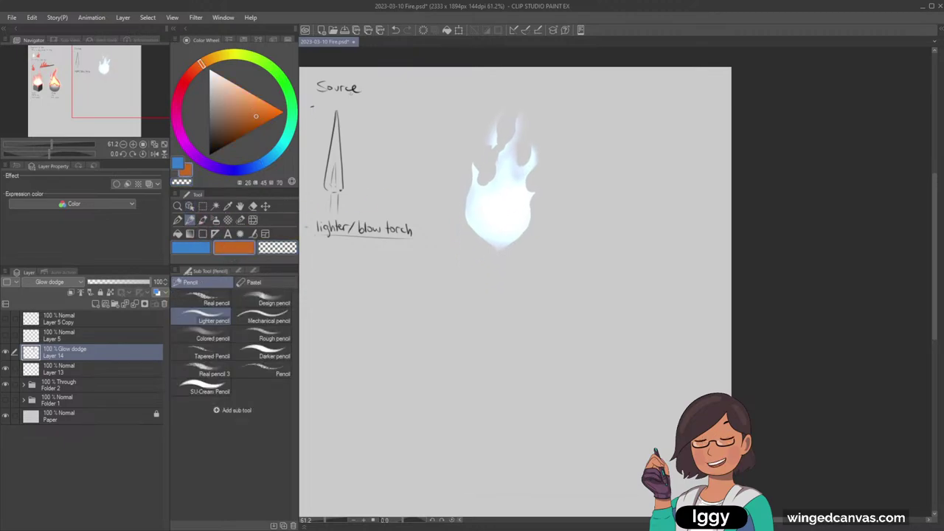
key("ctrl+z")
left_click(82, 372)
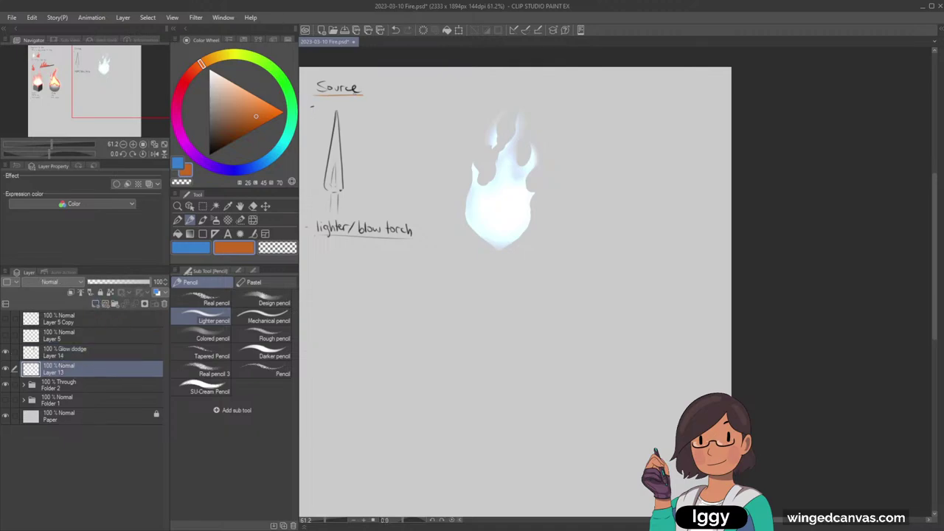
left_click(210, 154)
left_click_drag(317, 93, 362, 92)
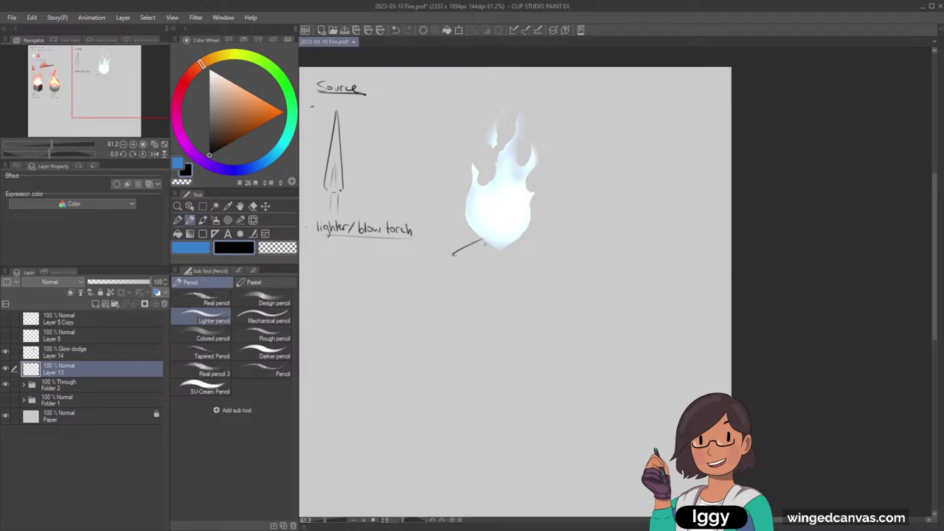
Step: Sketch a slanted torch handle under the blue flame, and dot small blue sparks around the flame on Layer 14
key("ctrl+z")
mouse_move(482, 247)
left_mouse_down()
mouse_move(446, 276)
mouse_move(496, 253)
left_mouse_up()
mouse_move(105, 107)
left_mouse_down()
mouse_move(77, 119)
mouse_move(109, 109)
left_mouse_up()
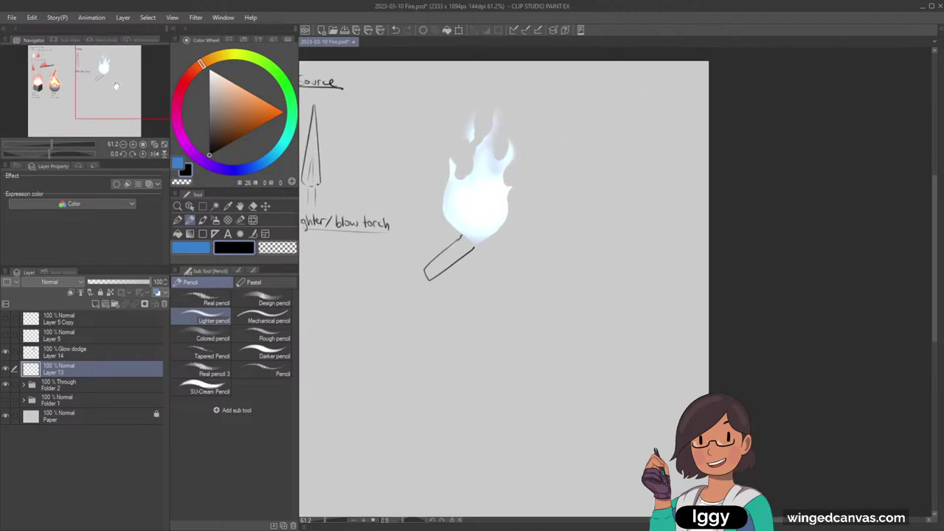
left_click(124, 353)
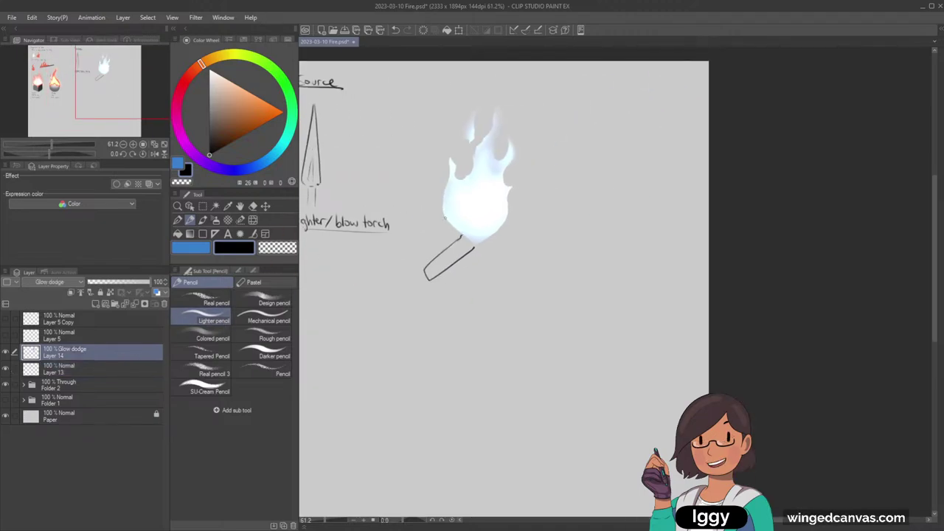
left_click(442, 218, "alt")
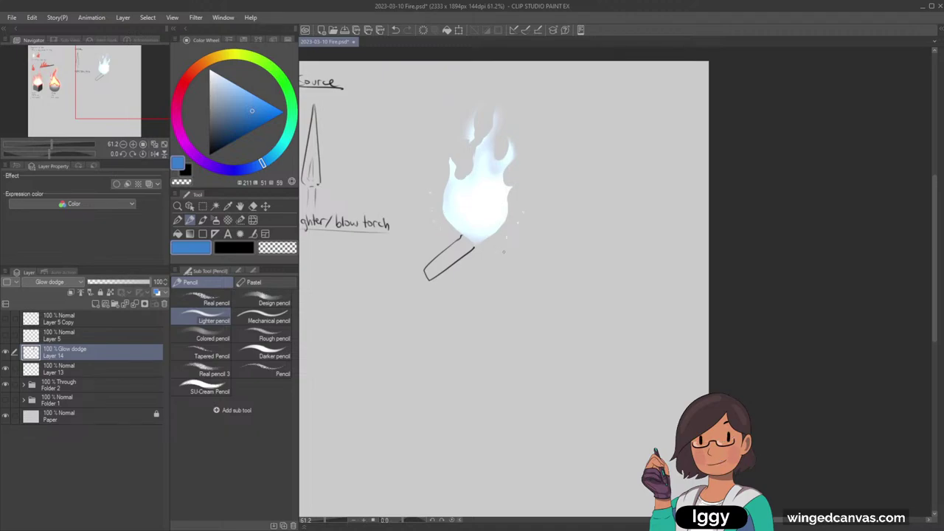
Step: Add a new layer above Layer 14 and choose the Soft airbrush
left_click(202, 220)
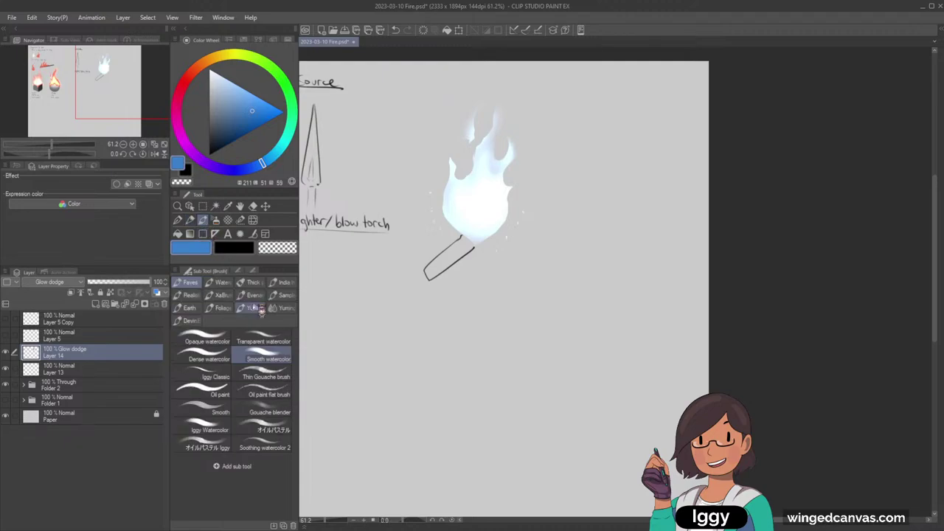
left_click(215, 221)
left_click(203, 221)
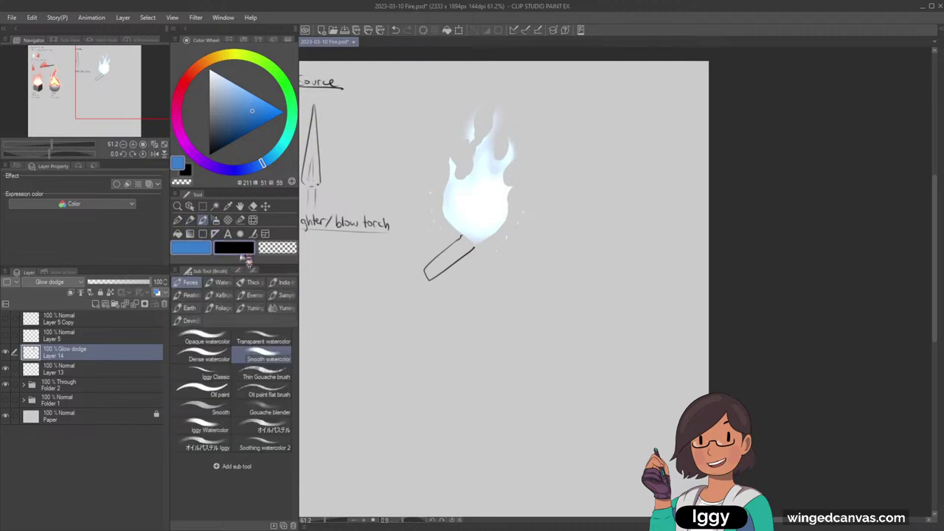
left_click(96, 304)
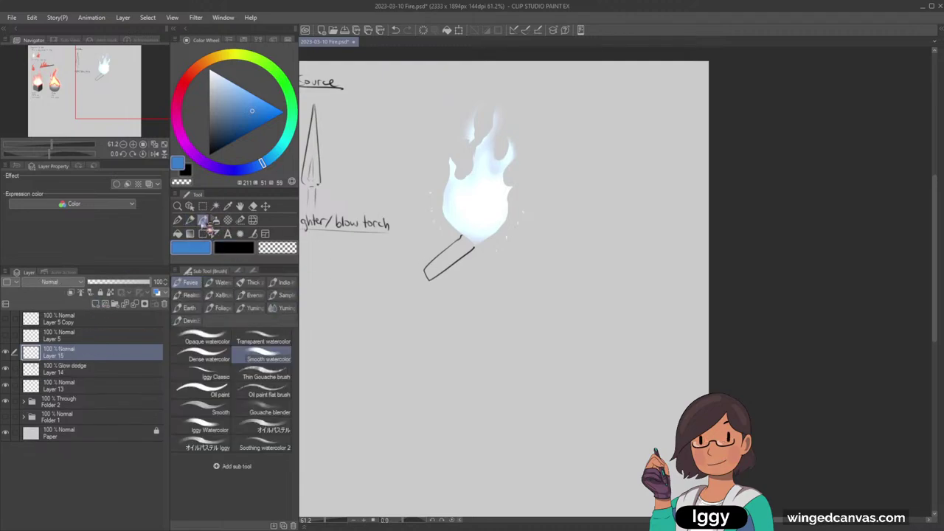
left_click_drag(379, 220, 305, 268)
left_click(215, 219)
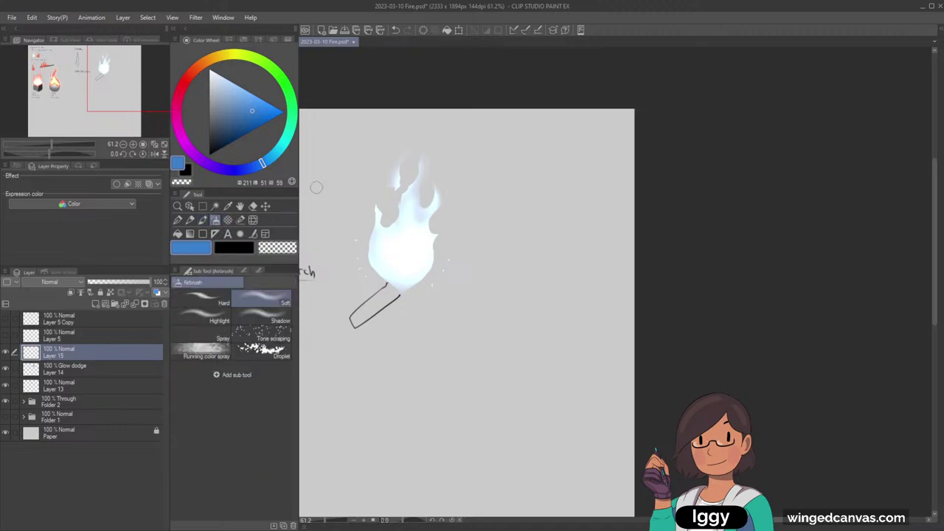
left_click(248, 249)
mouse_move(220, 117)
left_mouse_down()
mouse_move(211, 114)
mouse_move(209, 125)
left_mouse_up()
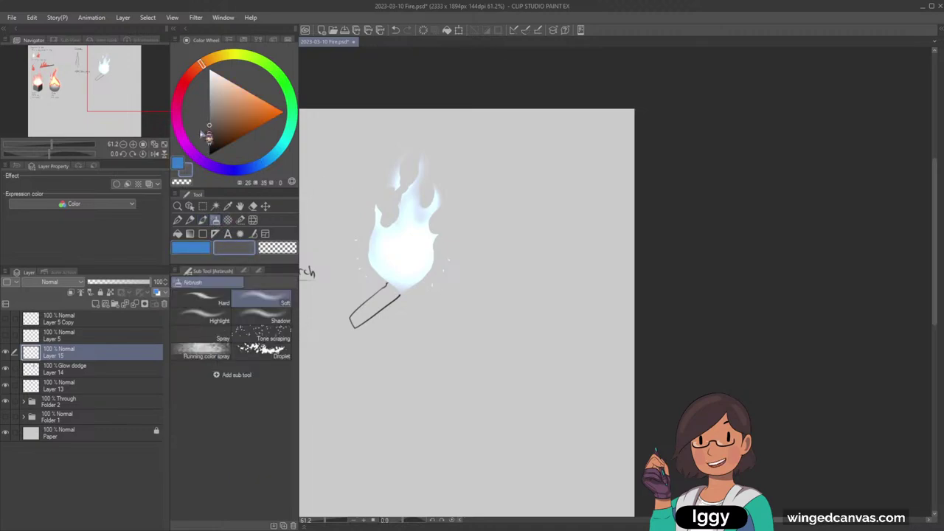
left_click_drag(468, 223, 546, 126)
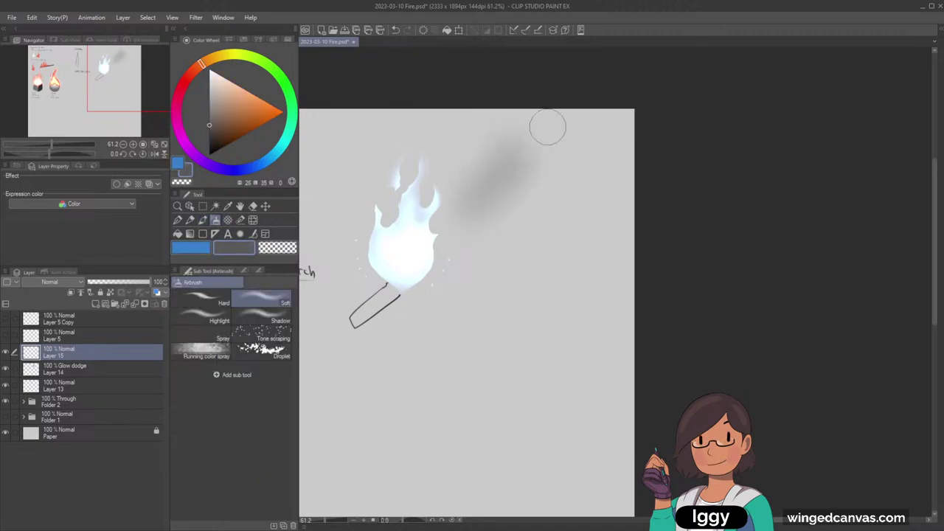
key("ctrl+z")
Step: Set the drawing color to a dark grayish blue and try a smoke streak rising beside the flame
left_click(242, 169)
left_click(222, 119)
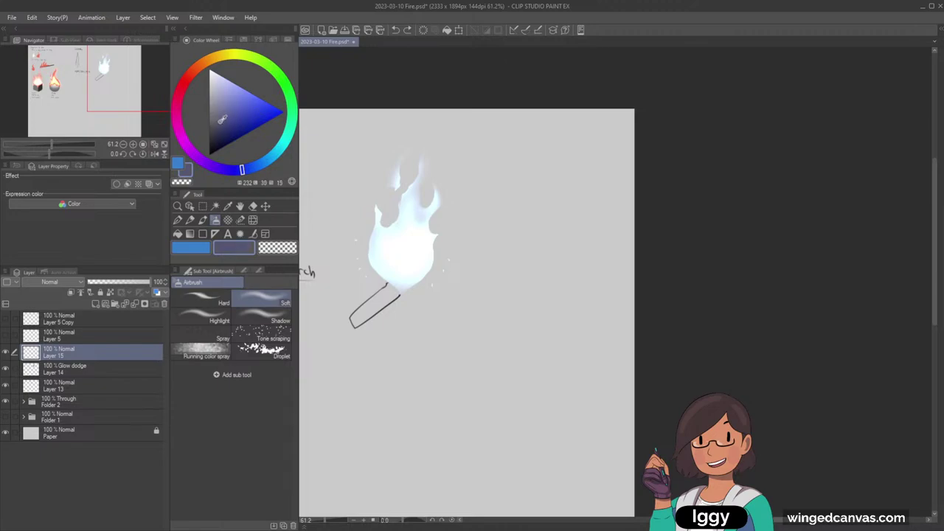
mouse_move(476, 203)
left_mouse_down()
mouse_move(521, 124)
mouse_move(473, 229)
mouse_move(469, 209)
mouse_move(510, 125)
left_mouse_up()
mouse_move(480, 179)
left_mouse_down()
mouse_move(490, 142)
mouse_move(548, 133)
left_mouse_up()
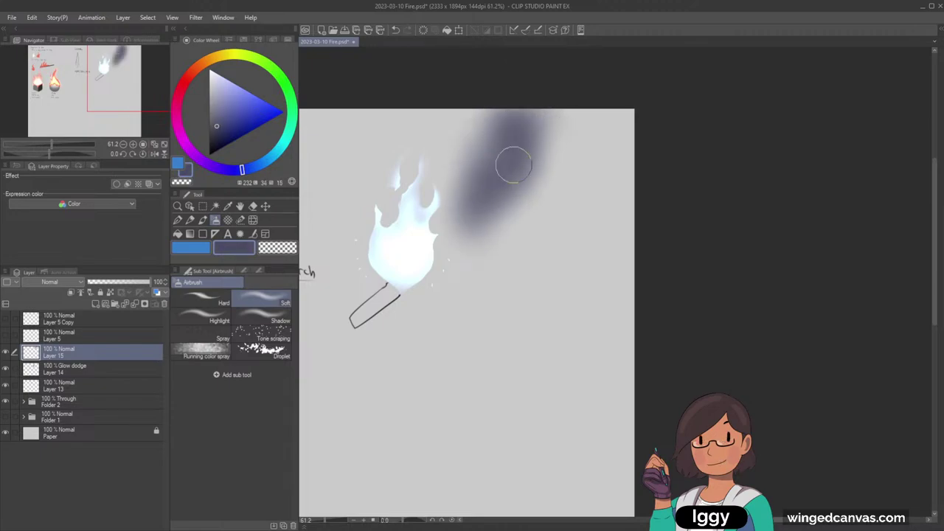
key("ctrl+z")
key("ctrl+z")
key("ctrl+z")
Step: Airbrush a bent smoke plume drifting up and to the right of the flame, softening its edges with transparent color
mouse_move(460, 226)
left_mouse_down()
mouse_move(512, 121)
mouse_move(499, 124)
mouse_move(451, 236)
mouse_move(523, 144)
mouse_move(479, 212)
mouse_move(527, 130)
mouse_move(514, 178)
mouse_move(494, 168)
mouse_move(534, 171)
mouse_move(495, 162)
mouse_move(543, 144)
mouse_move(489, 179)
mouse_move(572, 115)
mouse_move(499, 152)
mouse_move(554, 123)
mouse_move(524, 149)
mouse_move(484, 152)
mouse_move(550, 106)
mouse_move(461, 195)
mouse_move(472, 210)
mouse_move(422, 223)
left_mouse_up()
left_click(293, 246)
mouse_move(537, 97)
left_mouse_down()
mouse_move(509, 123)
mouse_move(551, 126)
left_mouse_up()
mouse_move(594, 81)
left_mouse_down()
mouse_move(518, 134)
mouse_move(550, 94)
mouse_move(565, 116)
mouse_move(540, 106)
mouse_move(500, 127)
mouse_move(545, 123)
mouse_move(551, 96)
mouse_move(476, 119)
mouse_move(581, 91)
mouse_move(509, 130)
mouse_move(600, 94)
mouse_move(554, 135)
left_mouse_up()
key("ctrl+z")
mouse_move(583, 94)
left_mouse_down()
mouse_move(525, 116)
mouse_move(584, 110)
mouse_move(606, 82)
left_mouse_up()
Step: Extend the smoke plume's lower end toward the flame in grayish blue, and move the smoke layer slightly down
left_click(234, 249)
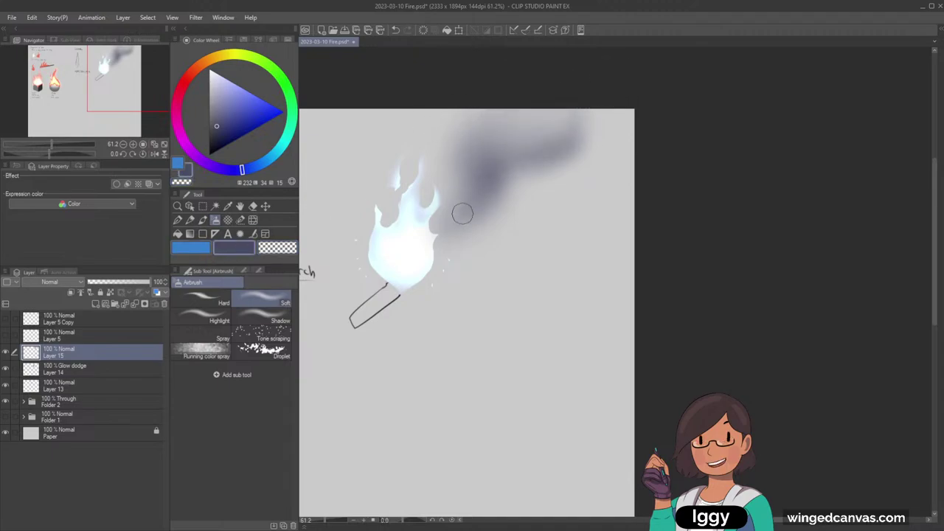
mouse_move(473, 212)
left_mouse_down()
mouse_move(445, 245)
mouse_move(481, 217)
mouse_move(441, 267)
mouse_move(495, 220)
mouse_move(451, 242)
mouse_move(492, 228)
left_mouse_up()
left_click(279, 249)
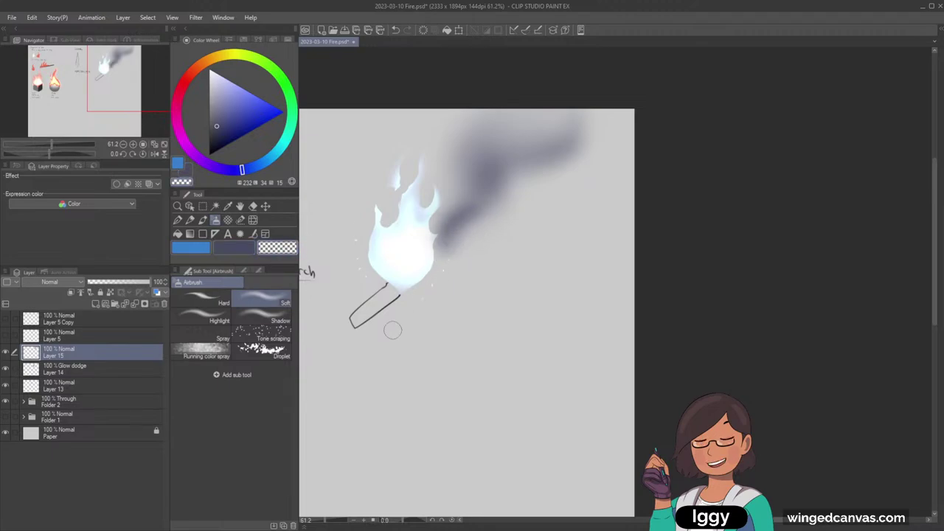
left_click(266, 206)
left_click_drag(506, 178, 514, 212)
Step: Shape the smoke's lower tail into a taper toward the flame's base and fade its upper edge with the Soft airbrush
left_click(214, 220)
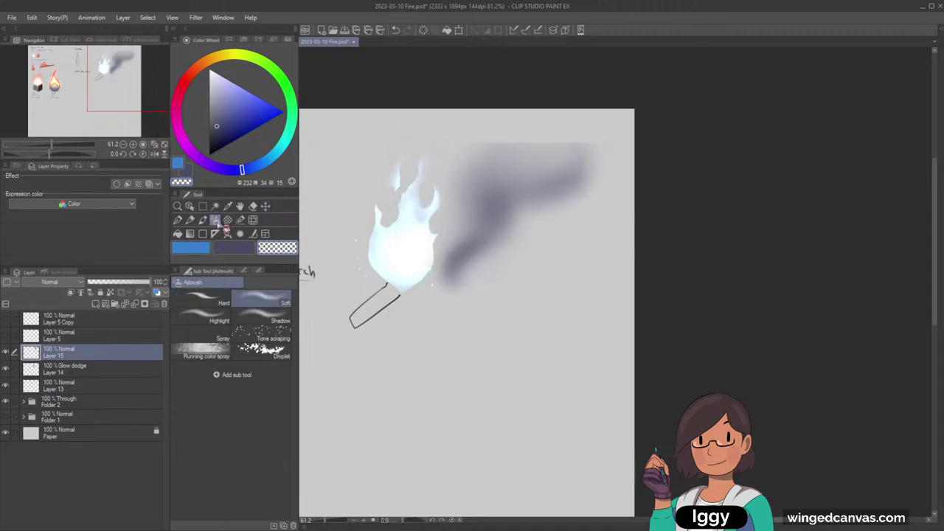
left_click(203, 220)
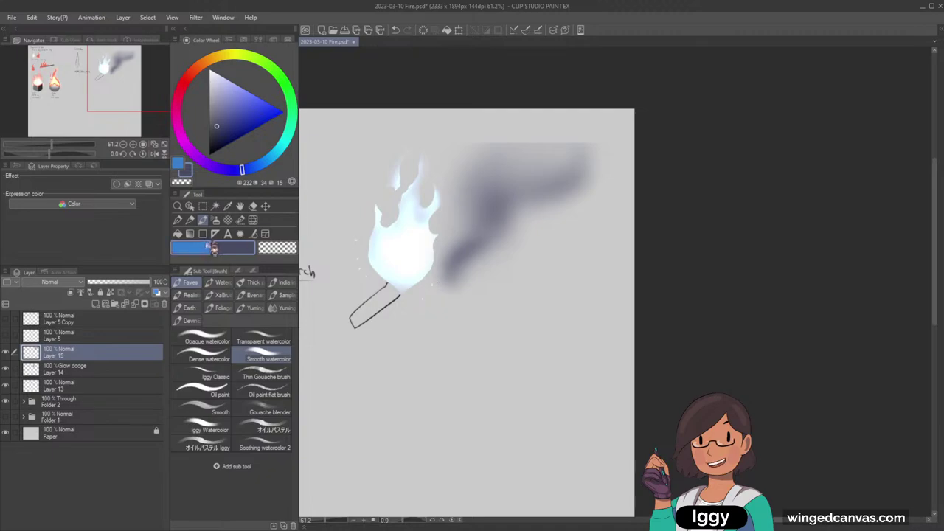
left_click(215, 220)
left_click_drag(445, 279, 428, 294)
key("ctrl+z")
key("ctrl+z")
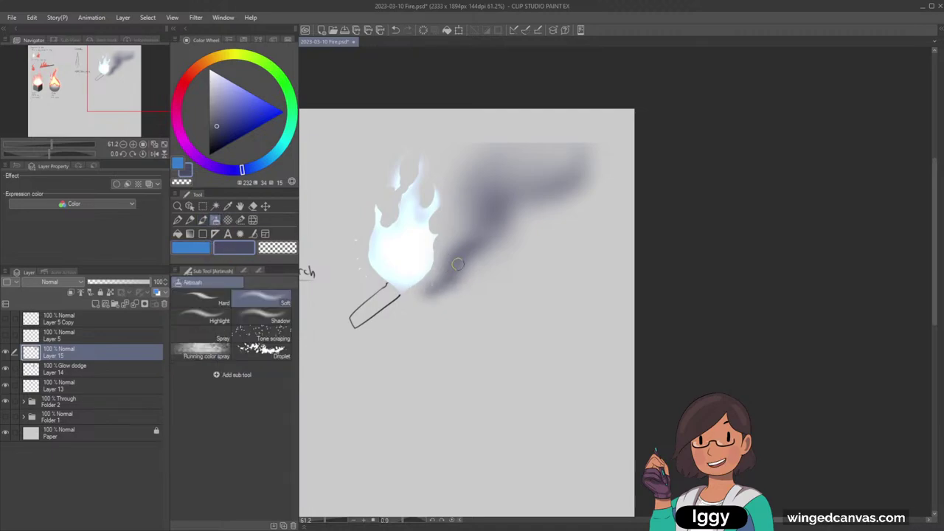
left_click(277, 249)
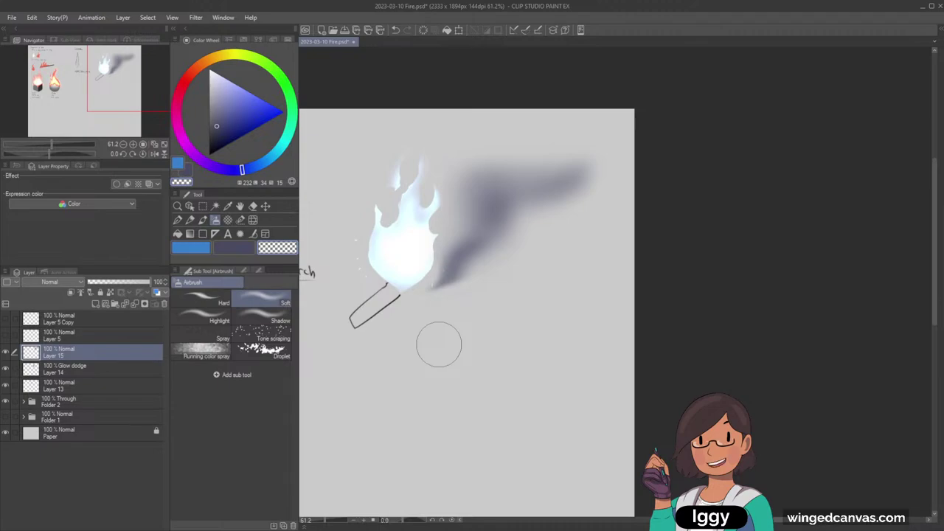
Step: Add a new layer above Layer 15 and set up the Lighter pencil with black for notes below the torch
left_click(163, 144)
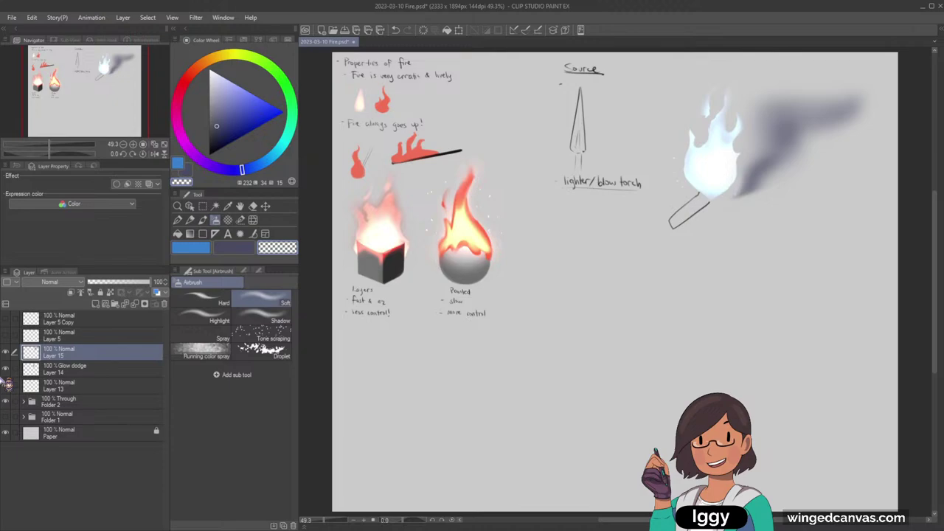
left_click_drag(116, 107, 145, 98)
left_click(179, 208)
left_click(403, 275)
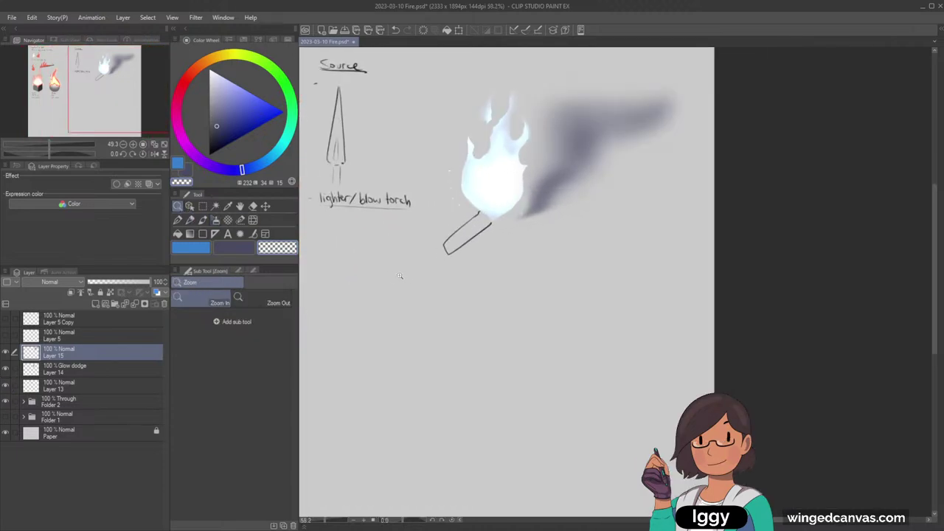
left_click(374, 269)
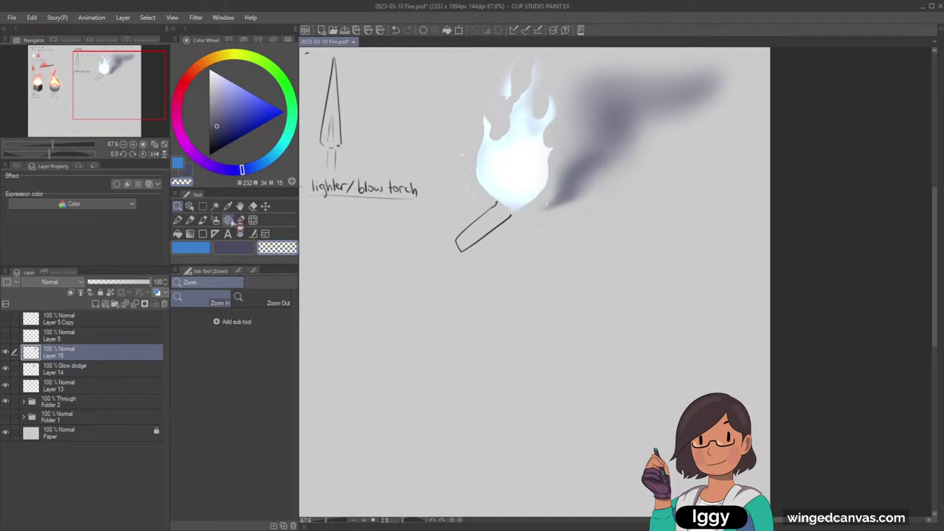
left_click(190, 220)
left_click(96, 303)
left_click(117, 92)
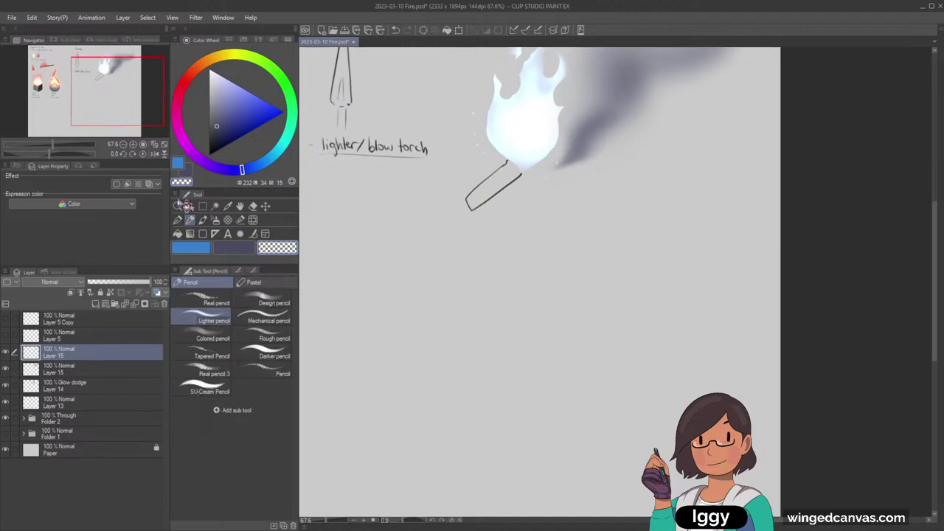
left_click(221, 252)
left_click(200, 253)
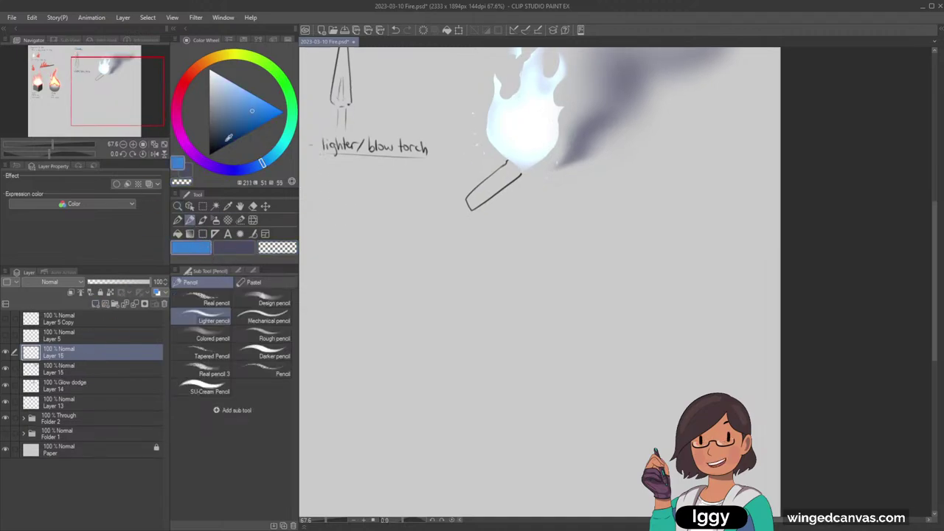
left_click(209, 154)
Step: Handwrite the headings "Steps Ver 1" and "Steps Ver 2" side by side below the torch drawings
left_click_drag(372, 297, 448, 256)
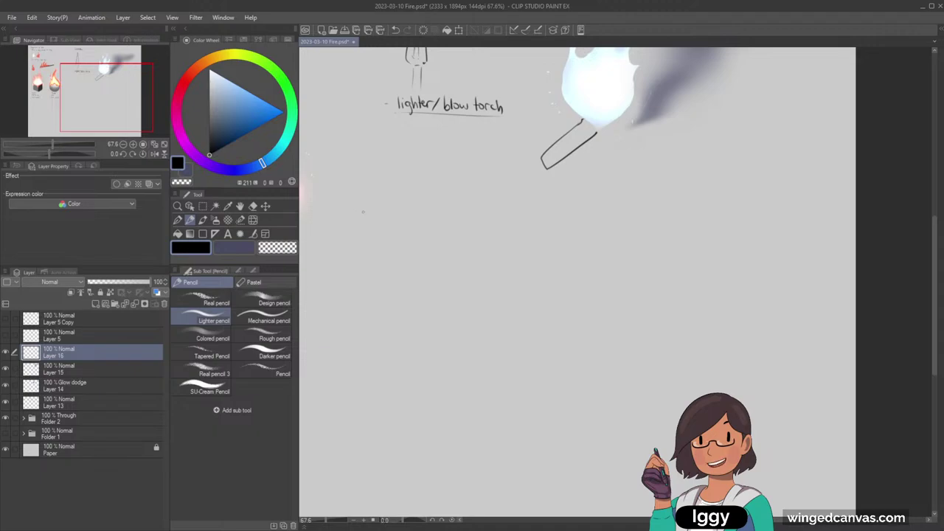
left_click_drag(387, 213, 393, 214)
left_click_drag(428, 216, 430, 209)
left_click_drag(430, 213, 432, 213)
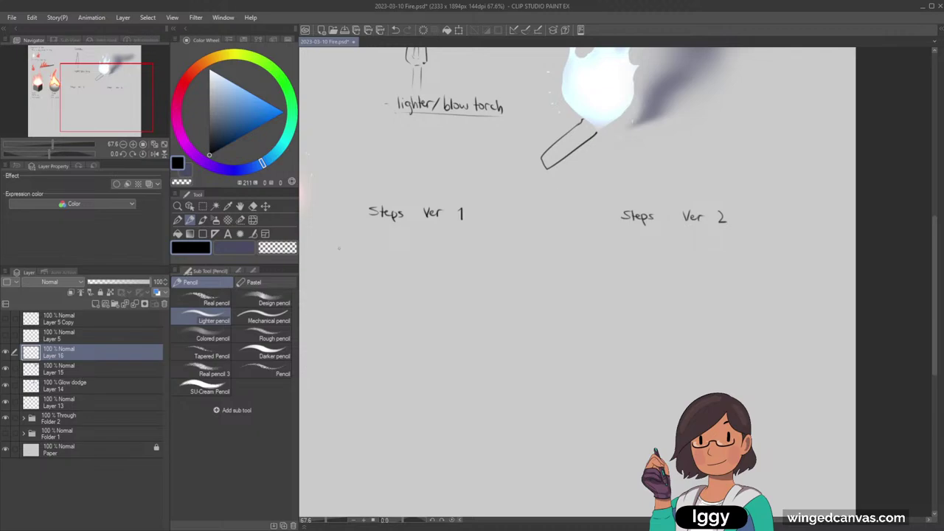
Step: Handwrite the bullet "Make glow dodge layer/add (glow)" under the "Steps Ver 1" heading
key("ctrl+z")
mouse_move(364, 246)
left_mouse_down()
mouse_move(369, 238)
mouse_move(406, 251)
left_mouse_up()
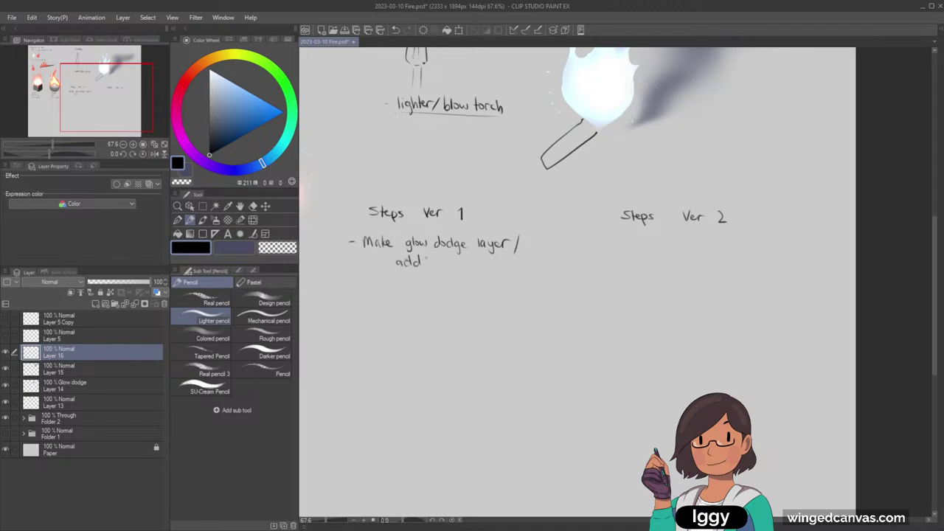
left_click_drag(428, 256, 426, 266)
Step: Add a layer above Layer 16 in Add (Glow) mode and set up the Soft airbrush with bright green
left_click(95, 304)
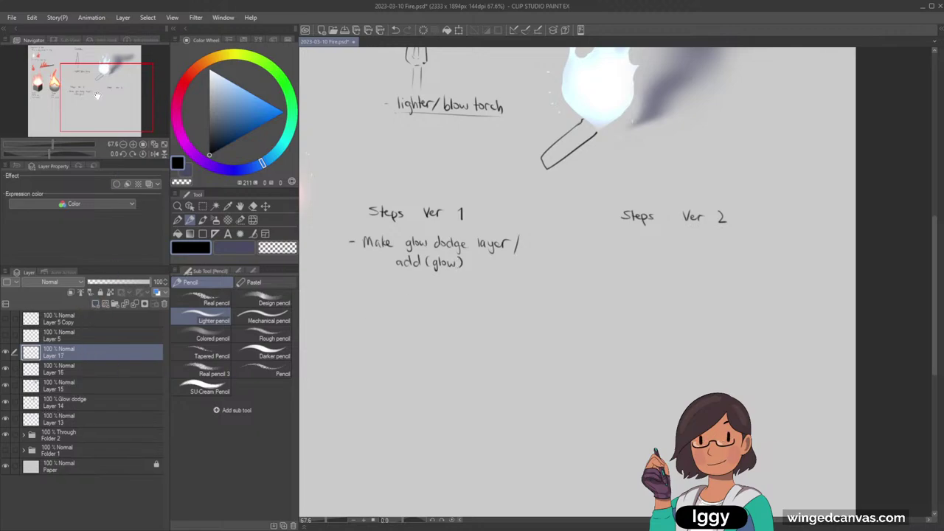
left_click_drag(98, 93, 95, 109)
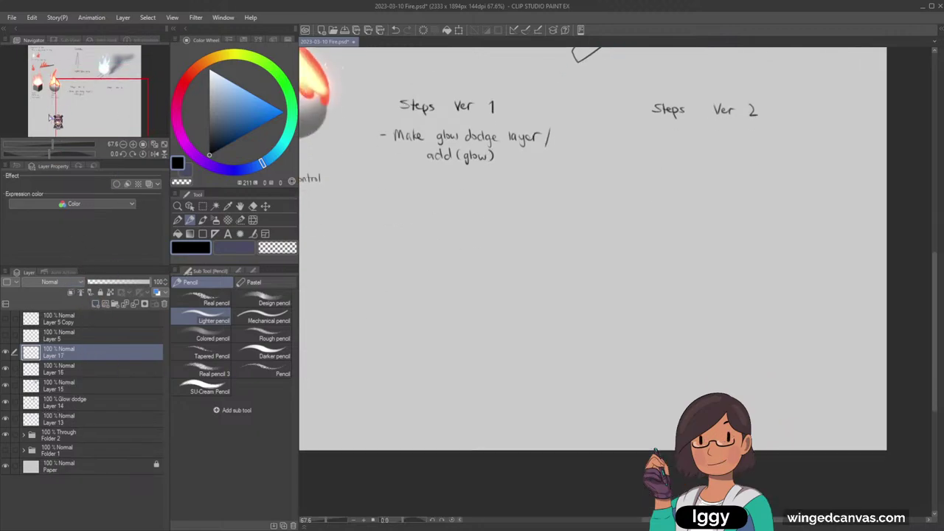
left_click(215, 220)
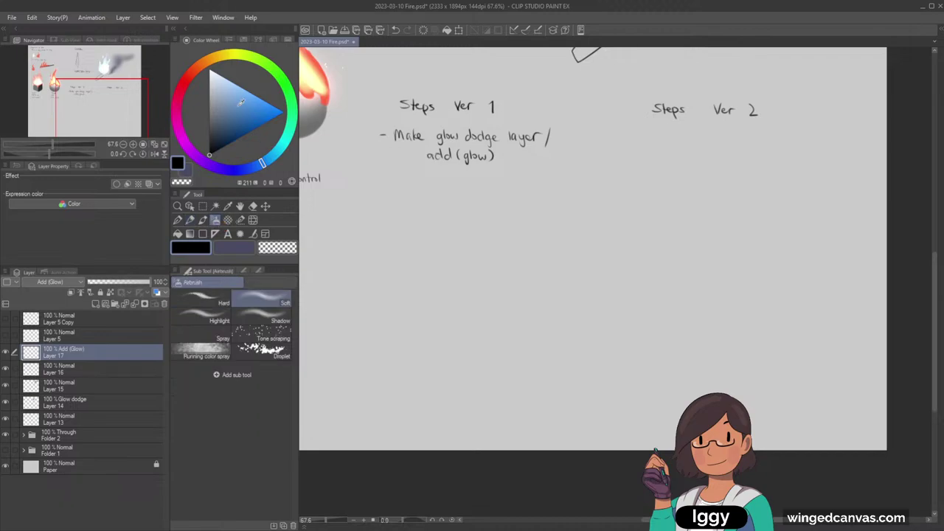
left_click(191, 76)
left_click(288, 95)
mouse_move(244, 118)
left_mouse_down()
mouse_move(254, 100)
mouse_move(251, 108)
left_mouse_up()
mouse_move(461, 246)
left_mouse_down()
mouse_move(440, 218)
mouse_move(470, 210)
left_mouse_up()
key("ctrl+z")
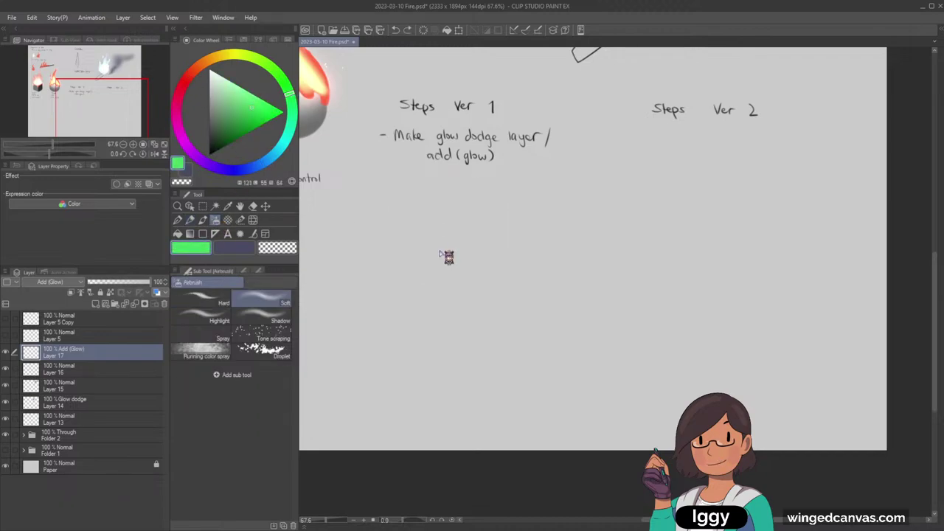
mouse_move(457, 298)
left_mouse_down()
mouse_move(453, 243)
mouse_move(475, 220)
mouse_move(441, 273)
mouse_move(471, 272)
mouse_move(443, 236)
left_mouse_up()
key("ctrl+z")
key("ctrl+z")
Step: Airbrush a glowing green flame with a wavy tip and a rounded base below the "add (glow)" bullet
mouse_move(442, 284)
left_mouse_down()
mouse_move(468, 216)
mouse_move(460, 232)
mouse_move(470, 274)
mouse_move(452, 273)
mouse_move(476, 222)
mouse_move(462, 235)
mouse_move(459, 181)
mouse_move(468, 214)
mouse_move(486, 177)
left_mouse_up()
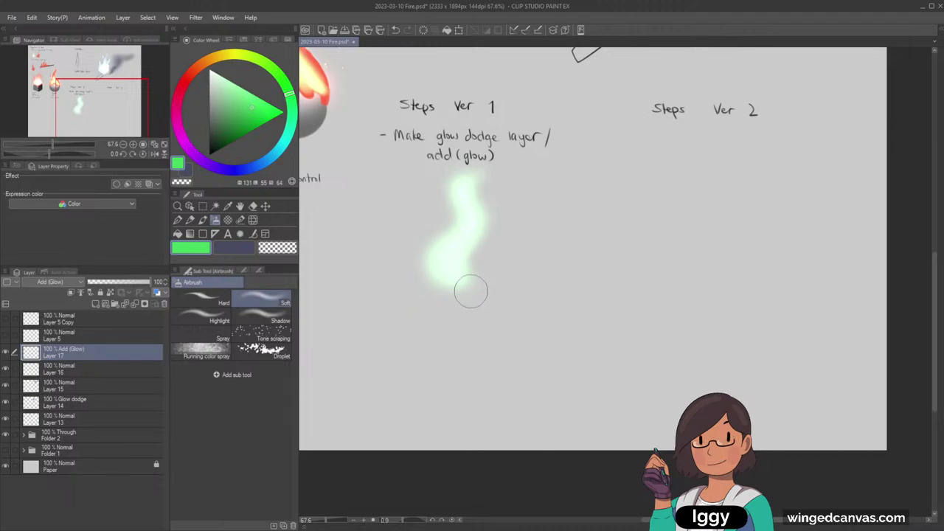
mouse_move(470, 291)
left_mouse_down()
mouse_move(495, 248)
mouse_move(480, 273)
mouse_move(472, 223)
mouse_move(459, 277)
mouse_move(472, 247)
mouse_move(456, 253)
mouse_move(453, 285)
left_mouse_up()
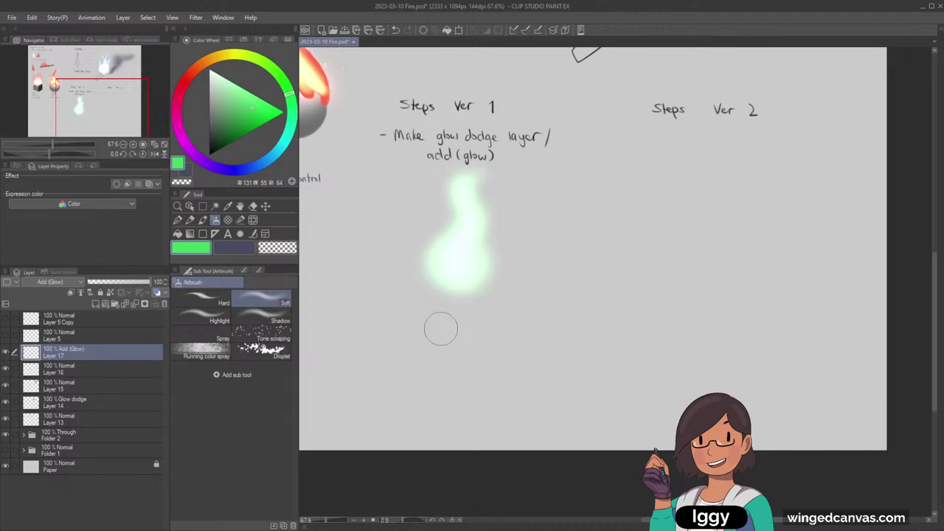
mouse_move(453, 267)
left_mouse_down()
mouse_move(475, 231)
mouse_move(444, 280)
mouse_move(473, 249)
mouse_move(459, 264)
mouse_move(459, 286)
mouse_move(450, 268)
mouse_move(449, 298)
left_mouse_up()
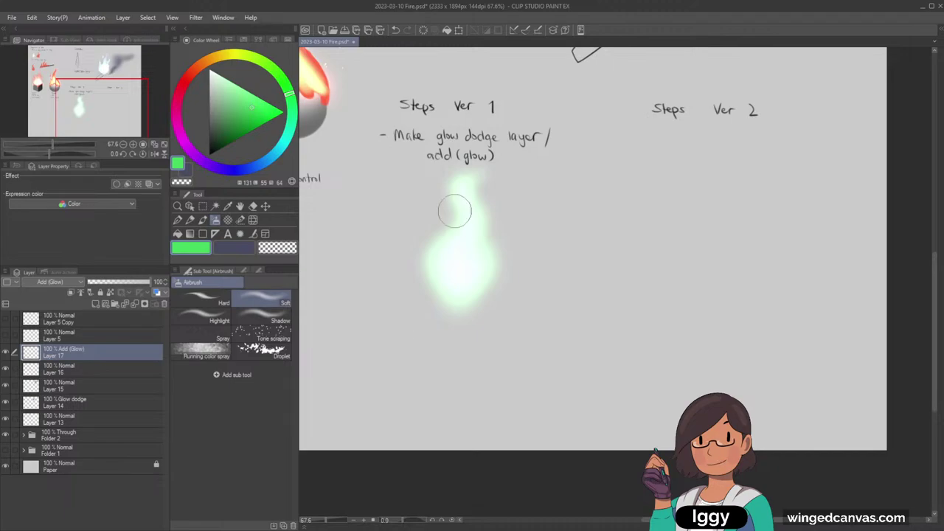
mouse_move(423, 282)
left_mouse_down()
mouse_move(461, 265)
mouse_move(477, 286)
mouse_move(461, 291)
mouse_move(483, 295)
left_mouse_up()
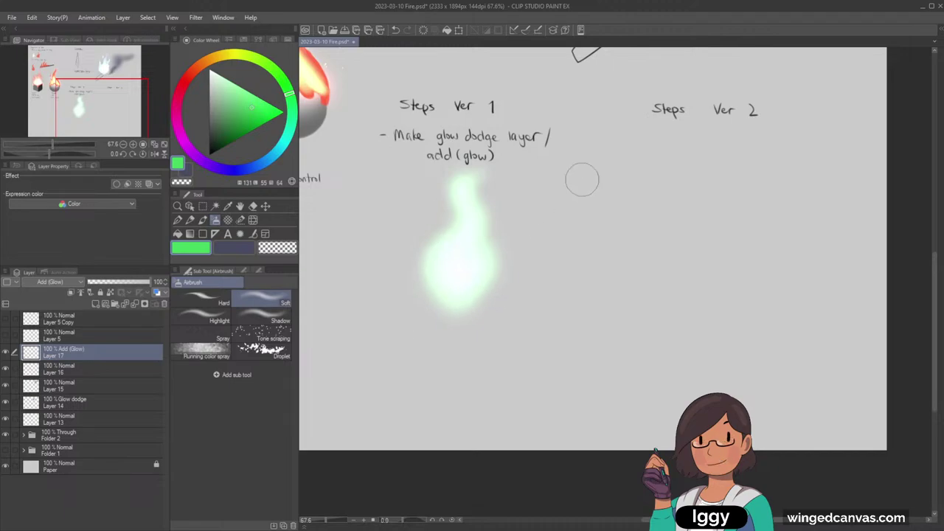
Step: Move the green flame slightly down and away from the bullet text, and widen and brighten its core
left_click(265, 205)
mouse_move(463, 257)
left_mouse_down()
mouse_move(436, 312)
mouse_move(453, 280)
mouse_move(464, 300)
mouse_move(454, 322)
mouse_move(467, 293)
mouse_move(438, 259)
mouse_move(426, 276)
mouse_move(453, 310)
mouse_move(445, 310)
mouse_move(426, 272)
left_mouse_up()
key("b")
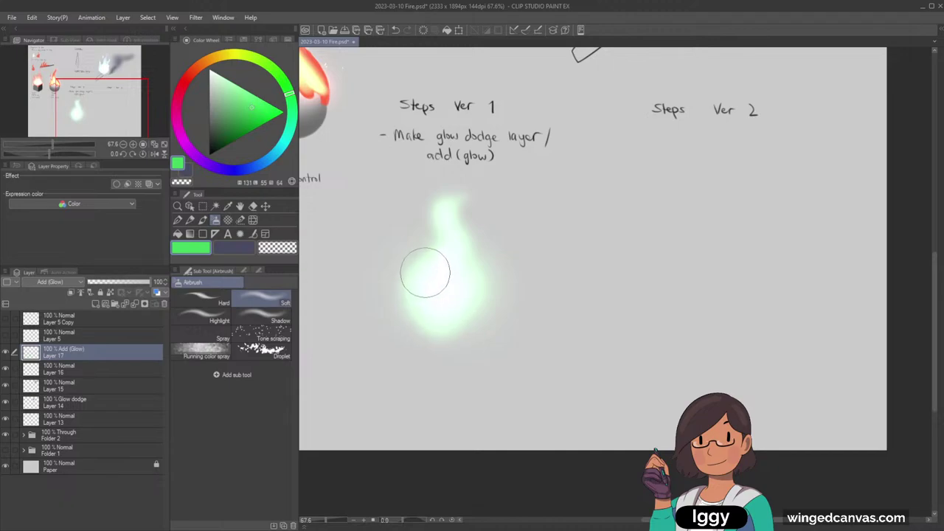
Step: Thin the flame's upper end with the Soft airbrush in transparent color, then repaint it in green as a curling tip
left_click(177, 220)
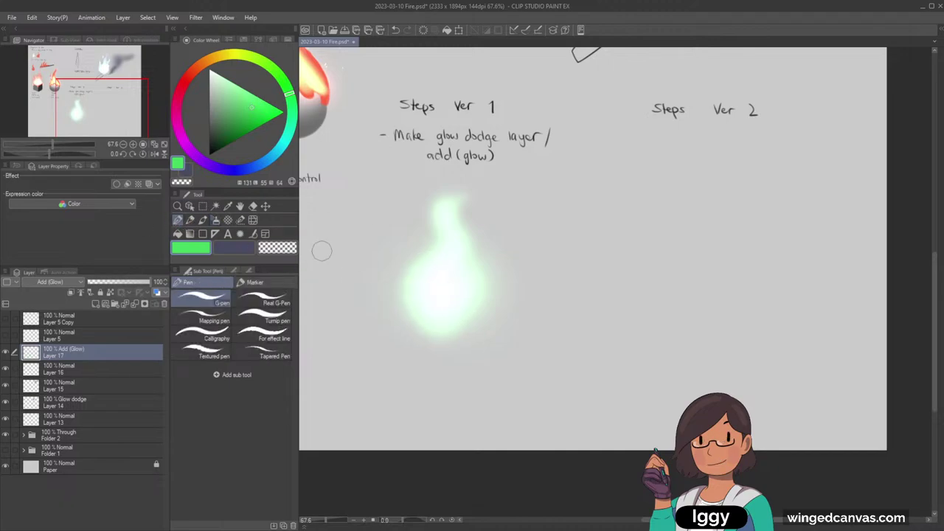
mouse_move(82, 133)
left_mouse_down()
mouse_move(74, 100)
mouse_move(104, 118)
left_mouse_up()
left_click(216, 220)
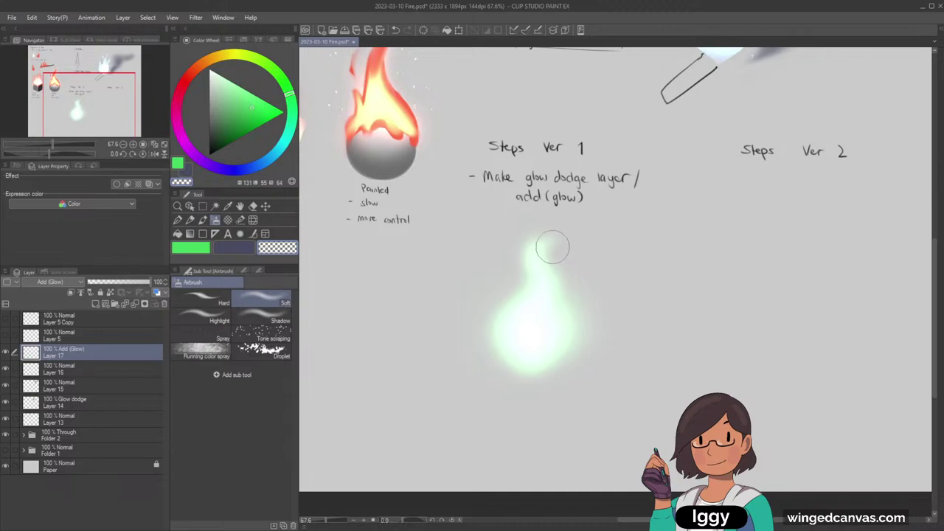
mouse_move(570, 249)
left_mouse_down()
mouse_move(548, 257)
mouse_move(553, 248)
left_mouse_up()
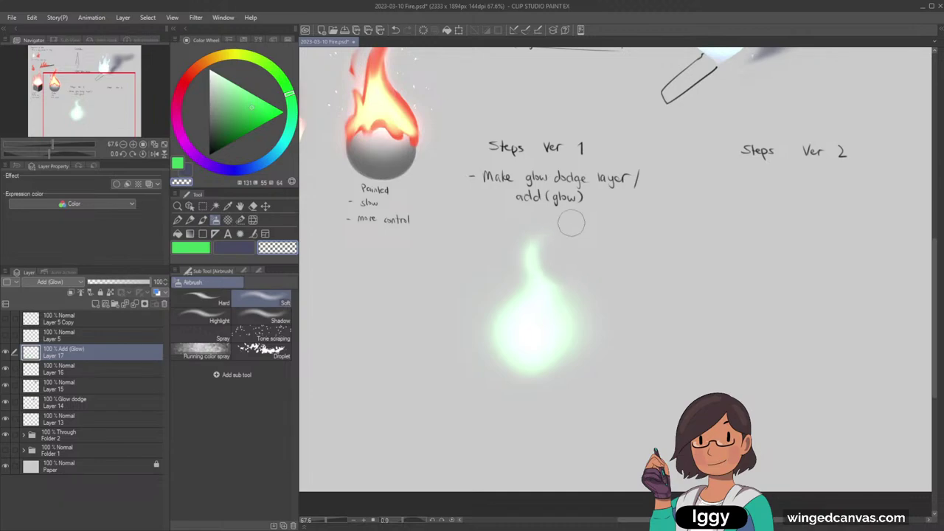
left_click(207, 248)
mouse_move(531, 249)
left_mouse_down()
mouse_move(549, 236)
mouse_move(544, 228)
left_mouse_up()
Step: Cut two round eyes and a frowning mouth into the green flame using the G-pen in transparent color
left_click(178, 220)
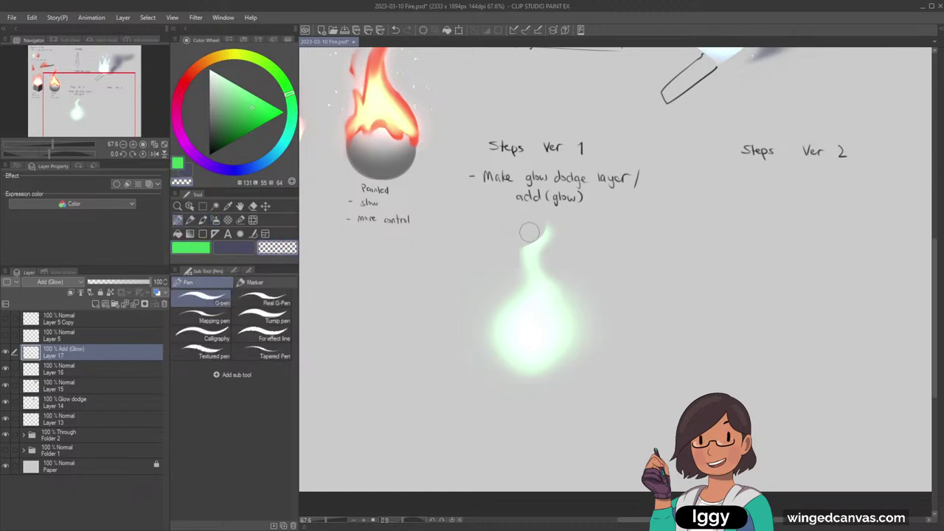
left_click(517, 322)
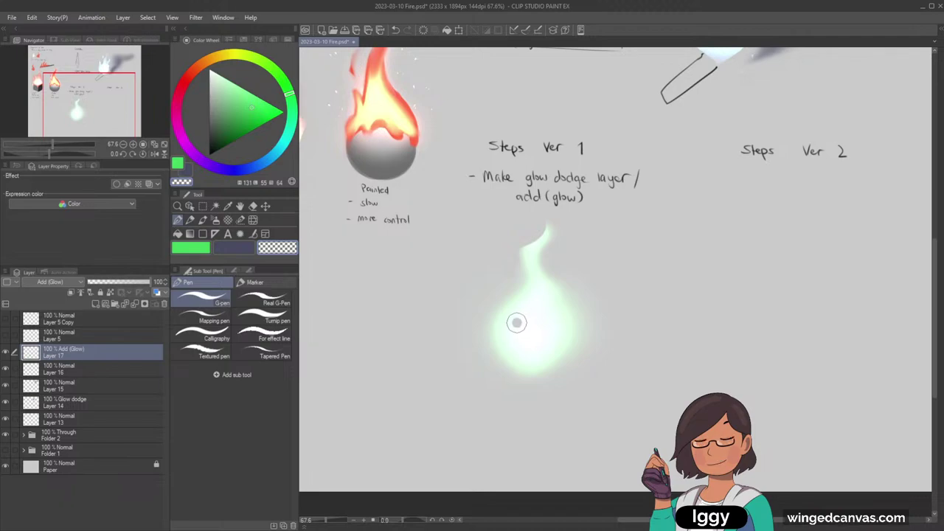
left_click(548, 324)
key("ctrl+z")
left_click_drag(533, 341, 539, 345)
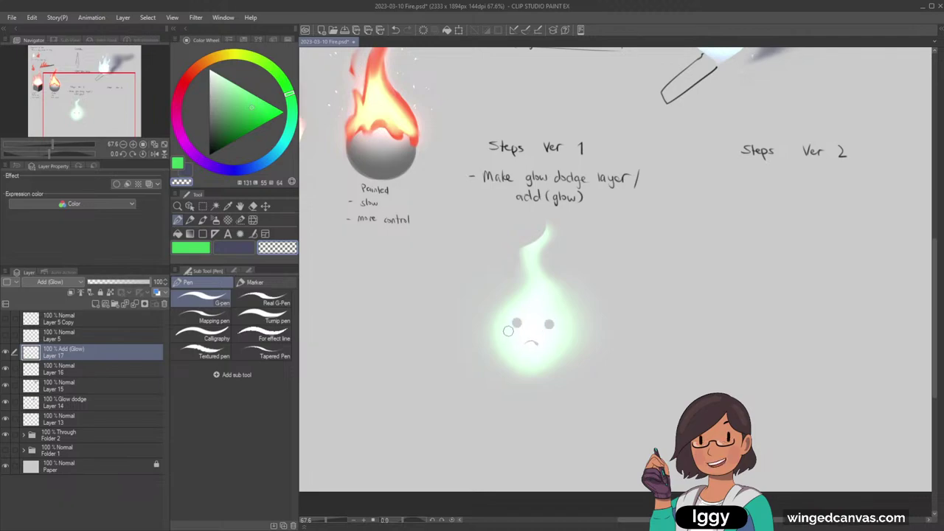
key("ctrl+z")
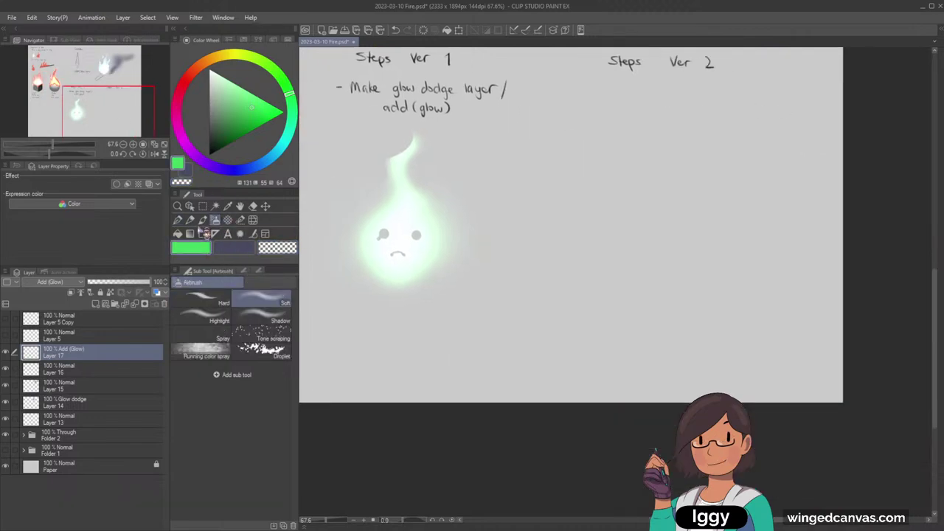
Step: Add a new layer above the glow layer and set up the Lighter pencil with black as the sub color
left_click(190, 219)
left_click(96, 304)
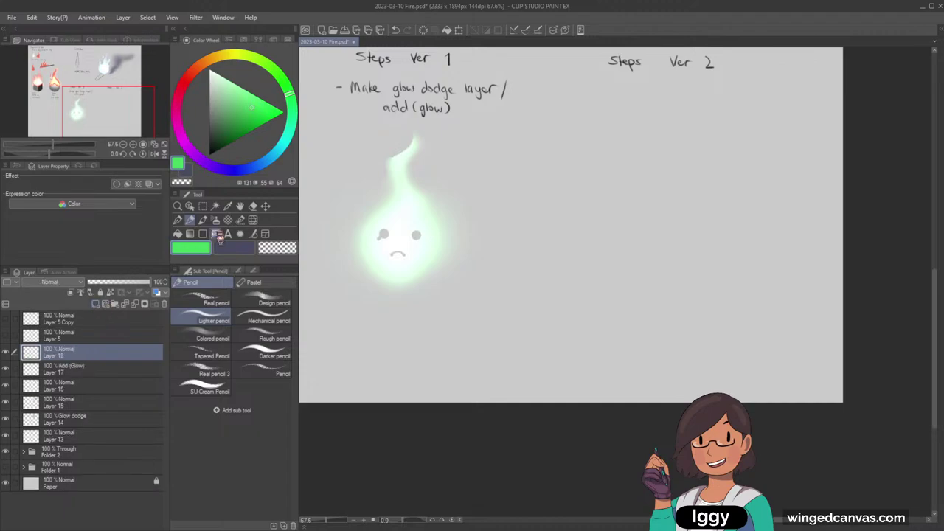
left_click(234, 248)
left_click_drag(234, 126, 208, 157)
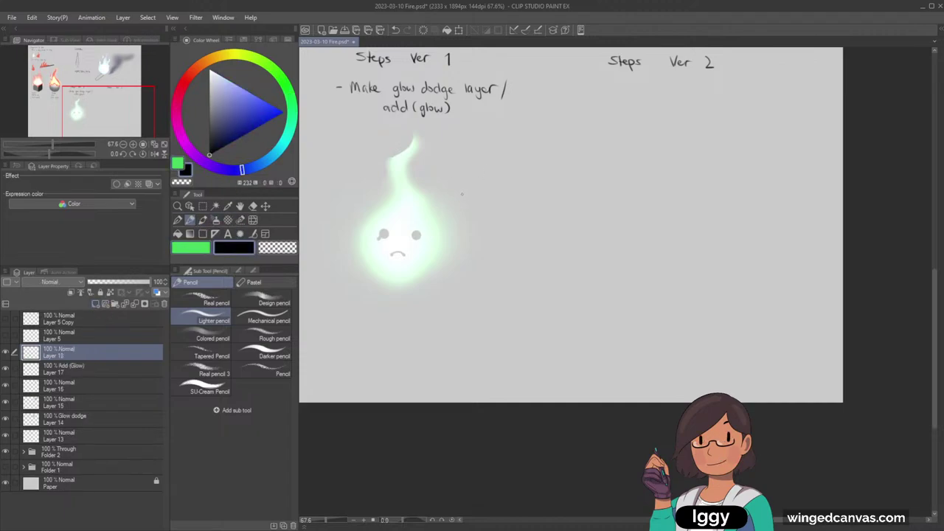
Step: Sketch a rounded character with an oval visor, two stubby legs and a backpack beside the green flame
left_click_drag(455, 215, 439, 219)
key("ctrl+z")
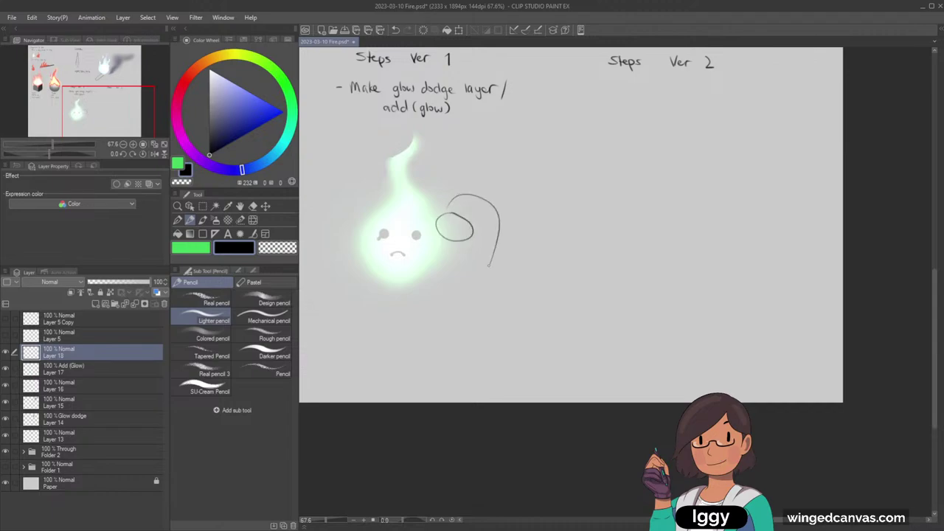
key("ctrl+z")
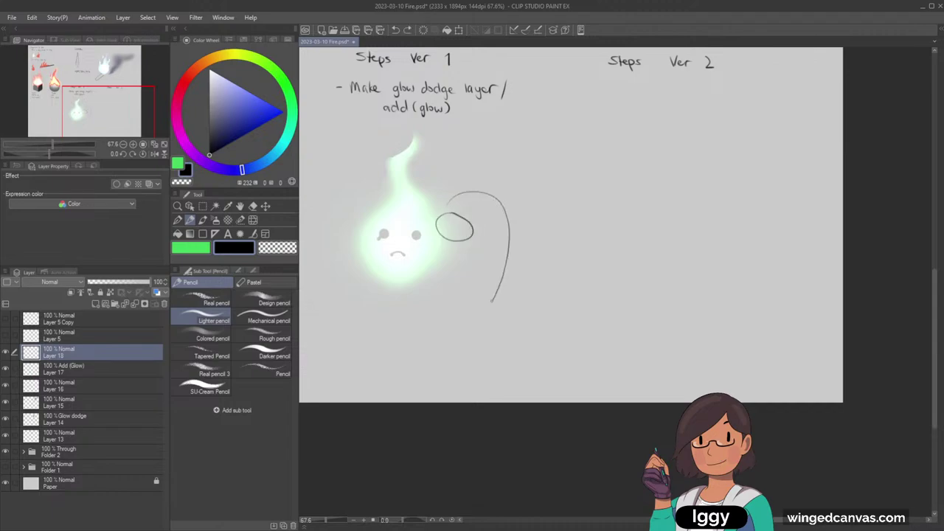
left_click_drag(492, 301, 466, 297)
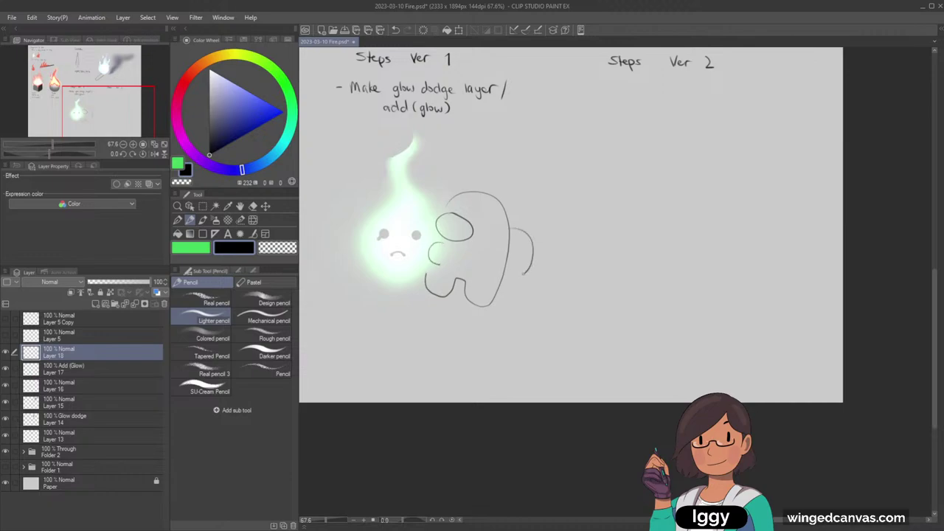
Step: Cover the flame's frown on Layer 17 with green using the Soft airbrush
left_click(104, 368)
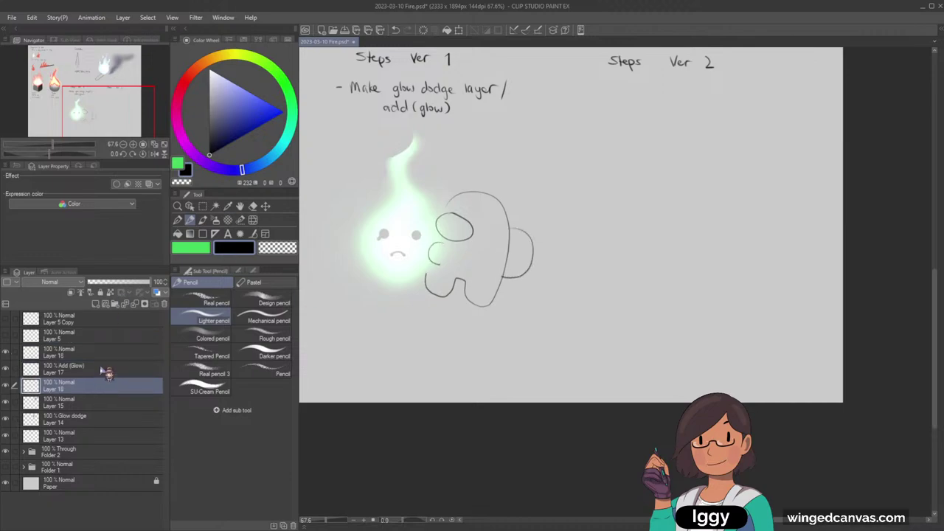
left_click(193, 251)
left_click(216, 220)
mouse_move(390, 254)
left_mouse_down()
mouse_move(406, 255)
mouse_move(389, 257)
left_mouse_up()
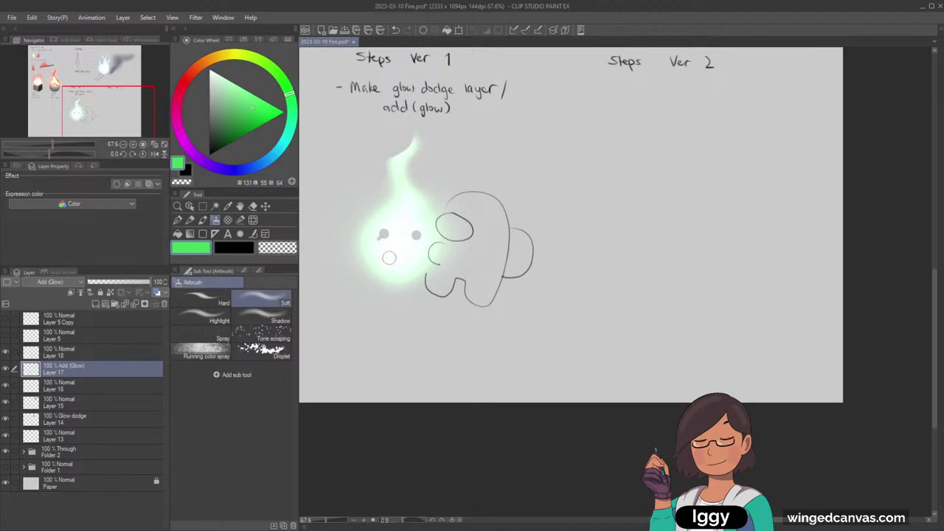
Step: Cut a curved smile into the flame's face with the G-pen in transparent color
left_click(273, 251)
left_click(177, 220)
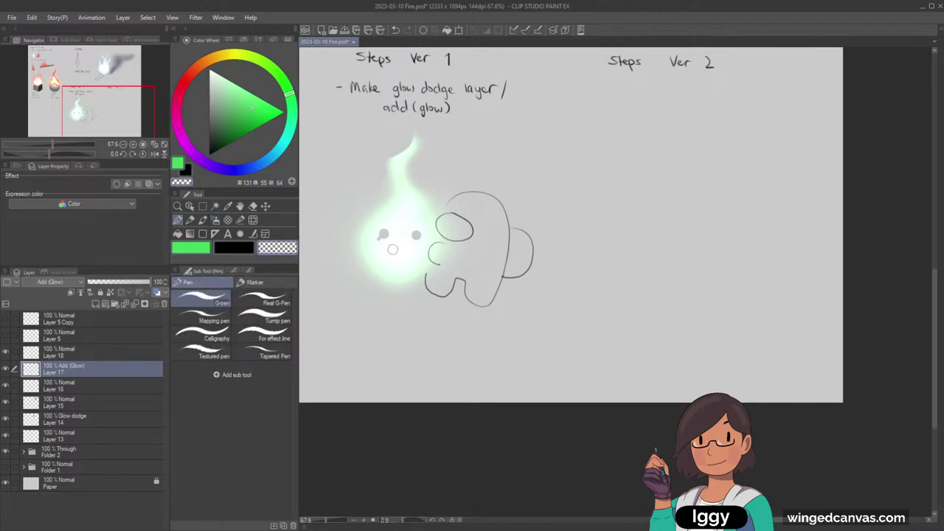
key("ctrl+z")
left_click(392, 249)
left_click(410, 249)
left_click_drag(406, 250, 411, 247)
Step: Toggle layer visibility to find the character sketch and activate Layer 18 with the black Lighter pencil
left_click(189, 206)
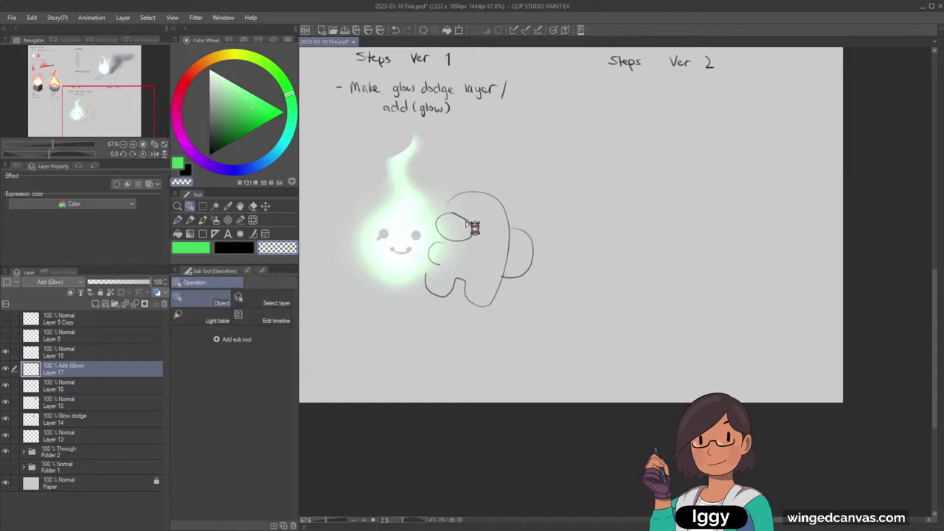
left_click(203, 221)
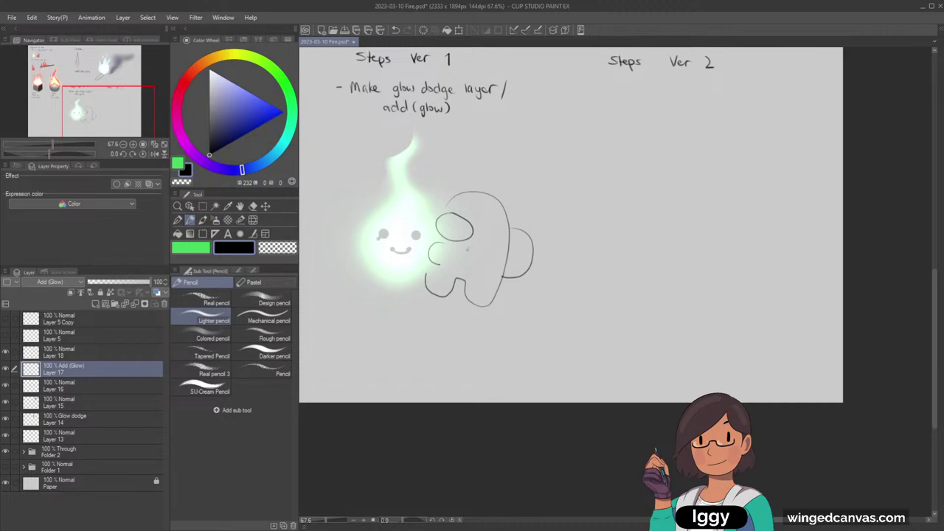
left_click(85, 386)
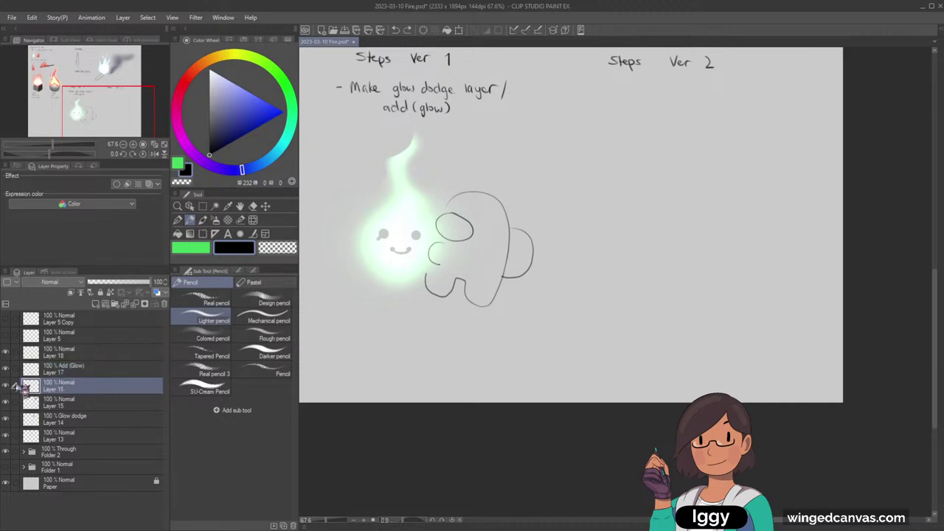
left_click(7, 385)
left_click(7, 385)
left_click(6, 352)
left_click(6, 353)
left_click(45, 353)
key("ctrl+z")
left_click_drag(441, 264, 484, 267)
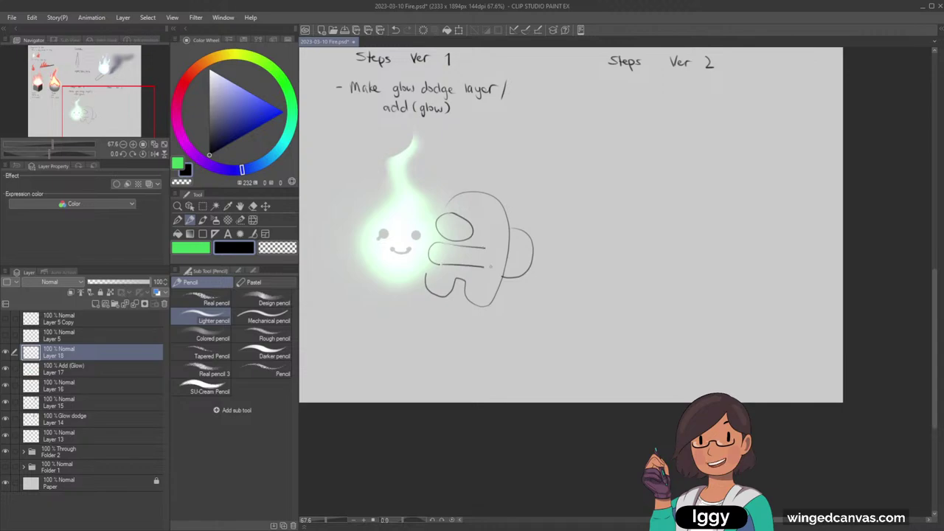
key("ctrl+z")
Step: Erase the character's arm and sketch a rounded hand against the flame, a heart above, and another hand on the flame's far side
left_click(254, 208)
key("[")
key("[")
key("[")
key("[")
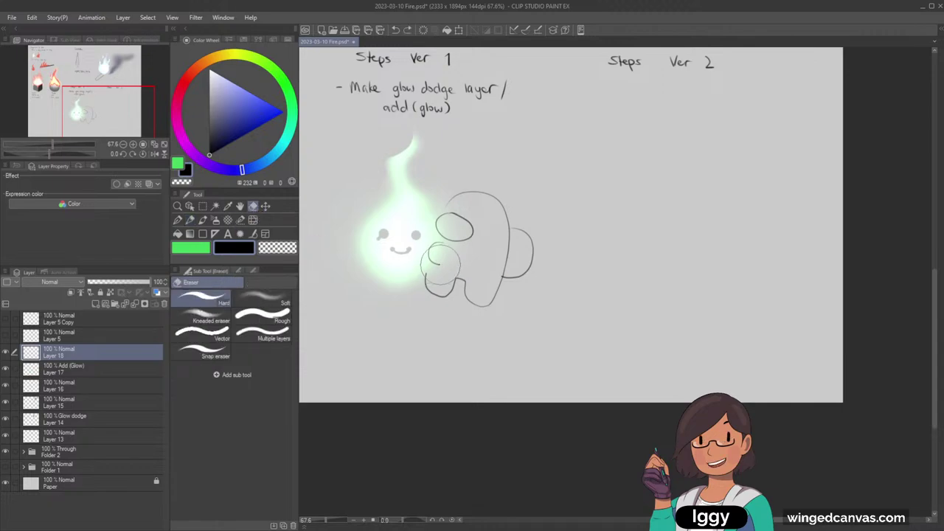
mouse_move(439, 265)
left_mouse_down()
mouse_move(435, 254)
mouse_move(422, 261)
mouse_move(435, 245)
left_mouse_up()
left_click(190, 219)
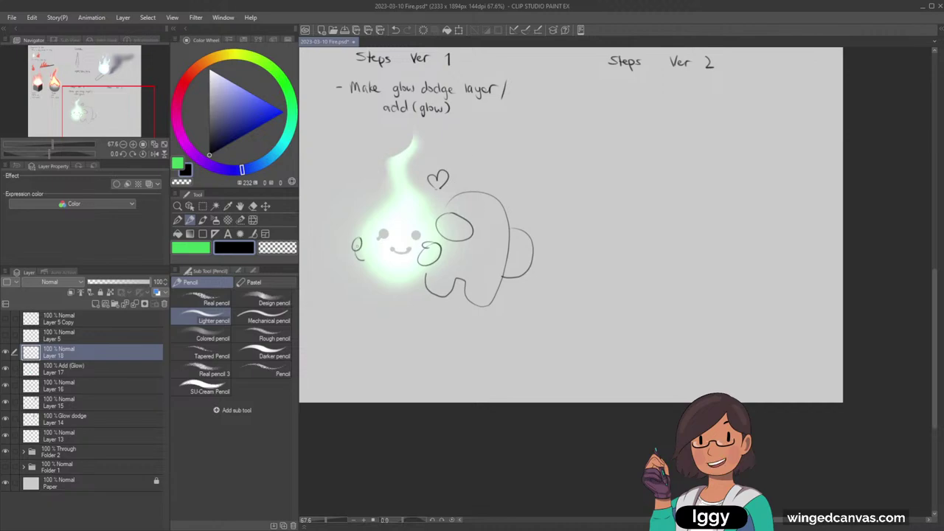
Step: Examine the page layout around the Steps Ver 1 notes and the green flame sketch
left_click(177, 206)
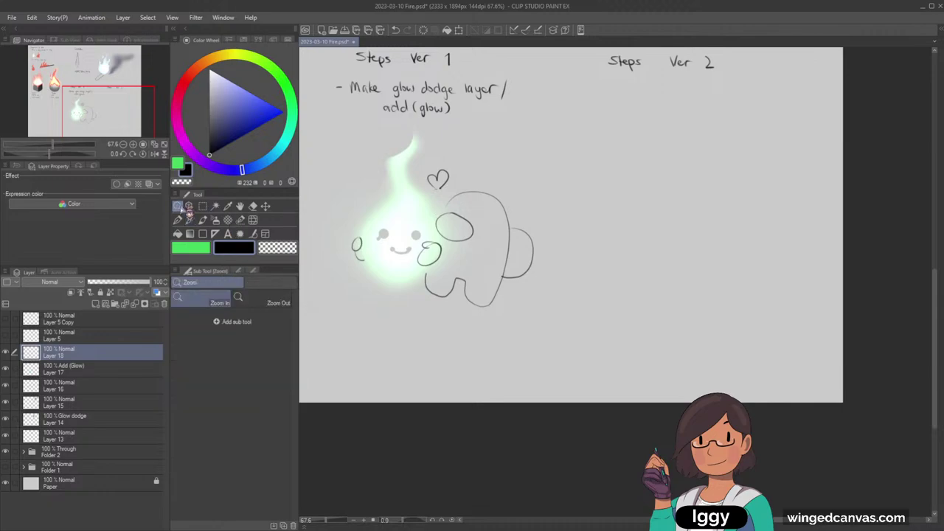
left_click_drag(475, 276, 420, 279)
left_click_drag(505, 286, 540, 252)
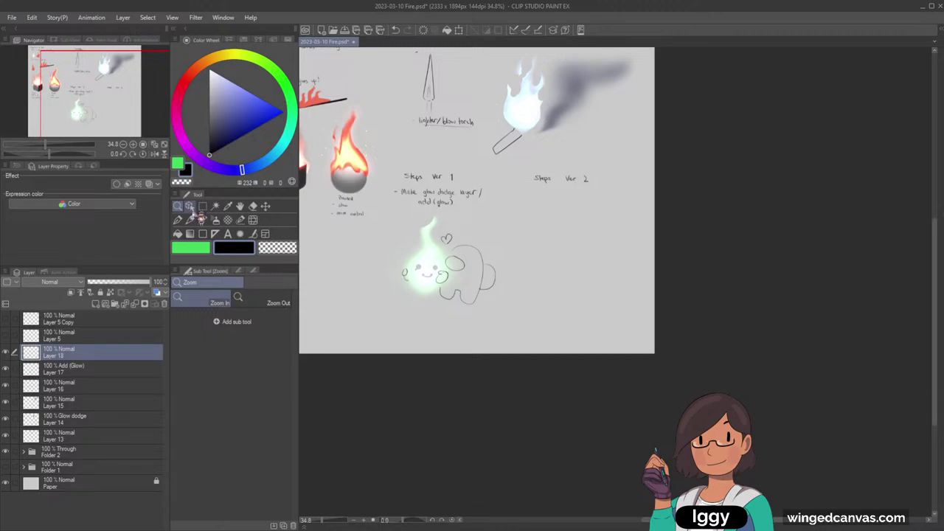
left_click(407, 272)
left_click(190, 220)
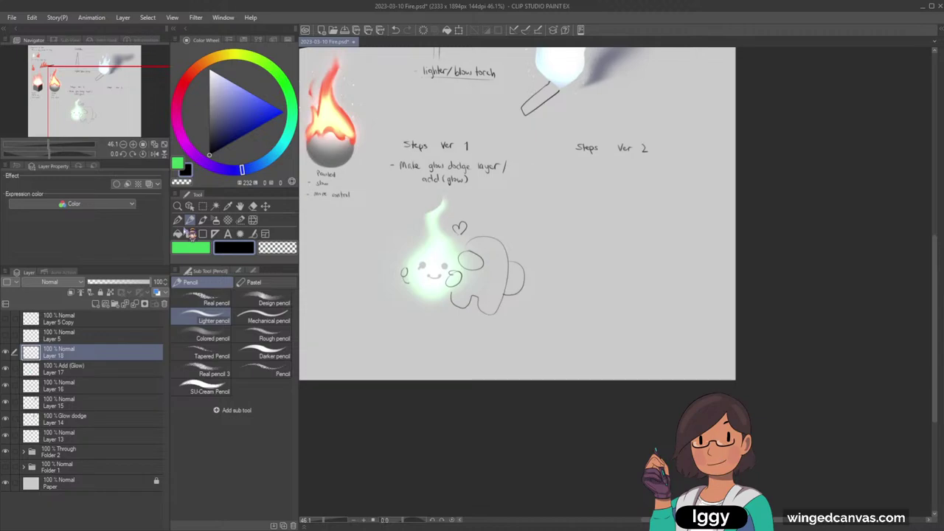
left_click(177, 206)
left_click(521, 332)
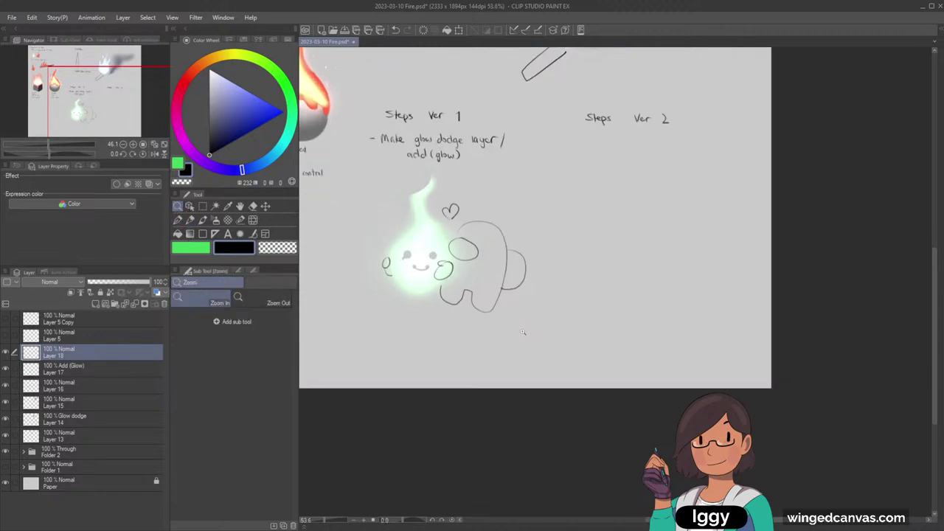
left_click(505, 359)
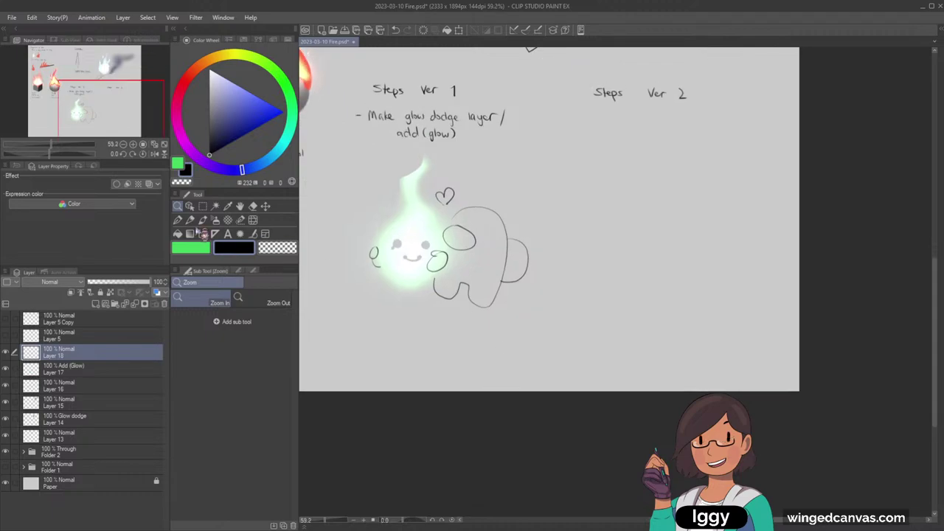
key("p")
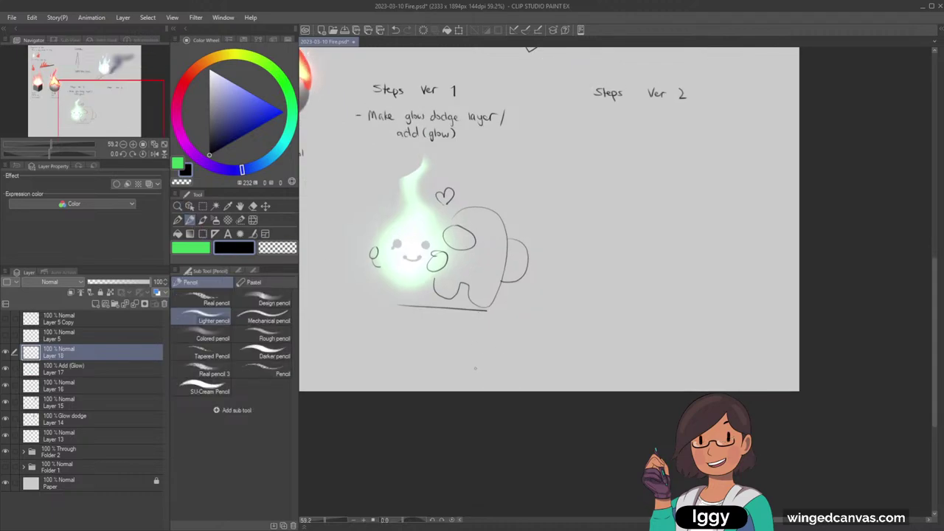
key("ctrl+z")
left_click_drag(104, 103, 109, 97)
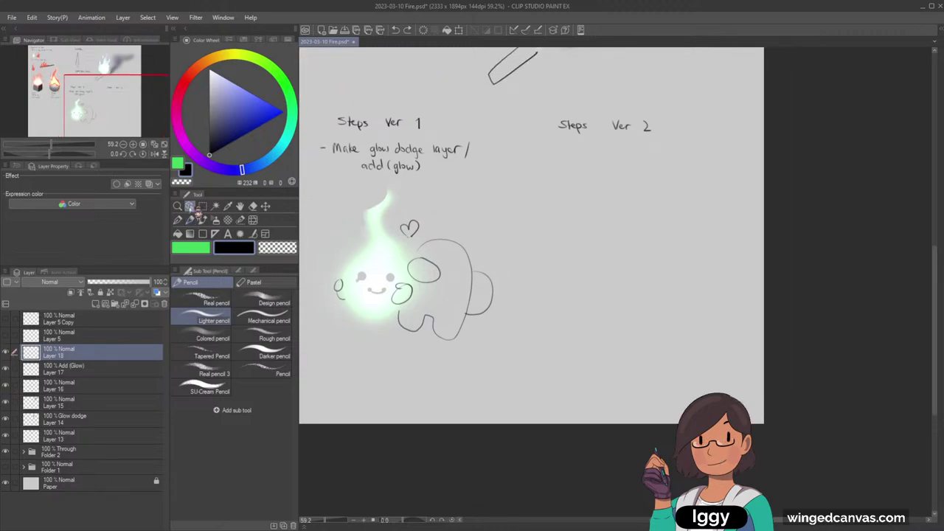
Step: Trim the soft glow around the green flame's outer edge on Layer 17 with the G-pen in transparent color
left_click(189, 206)
left_click(386, 239)
key("p")
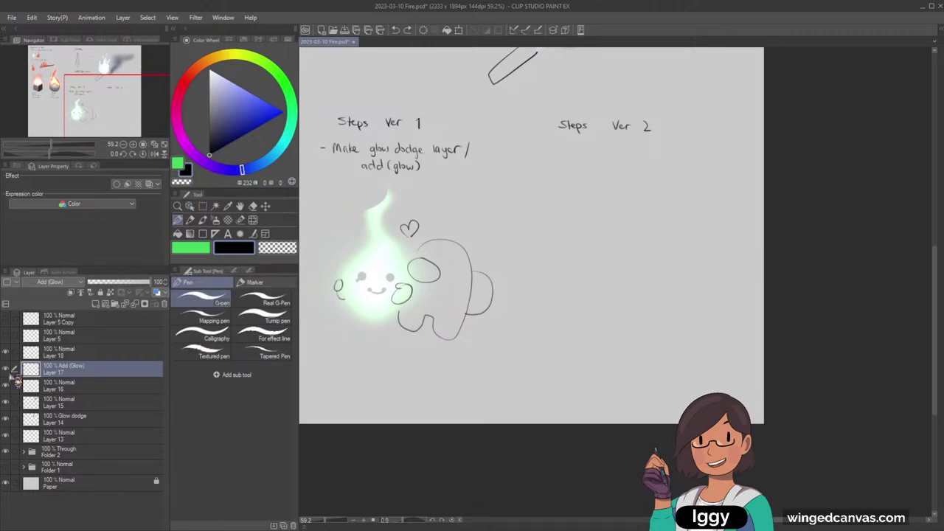
left_click(6, 369)
left_click(12, 370)
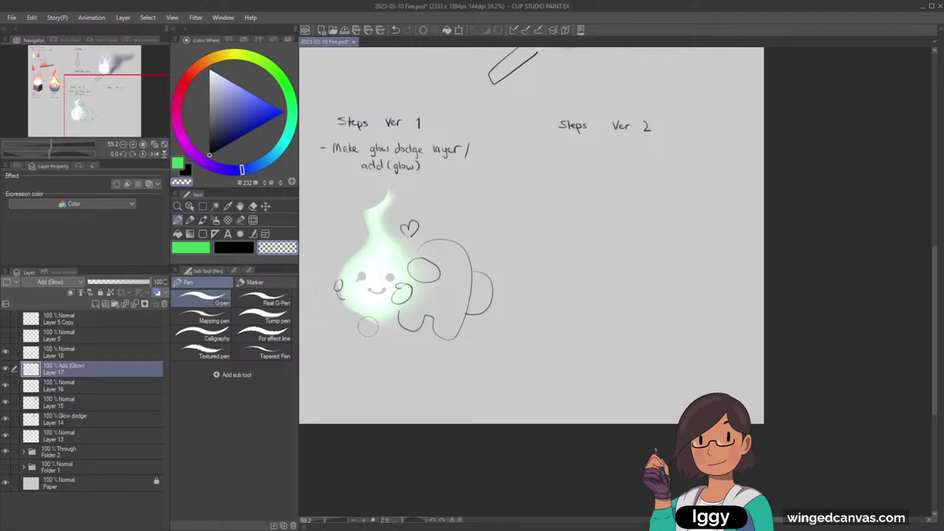
left_click_drag(411, 320, 430, 319)
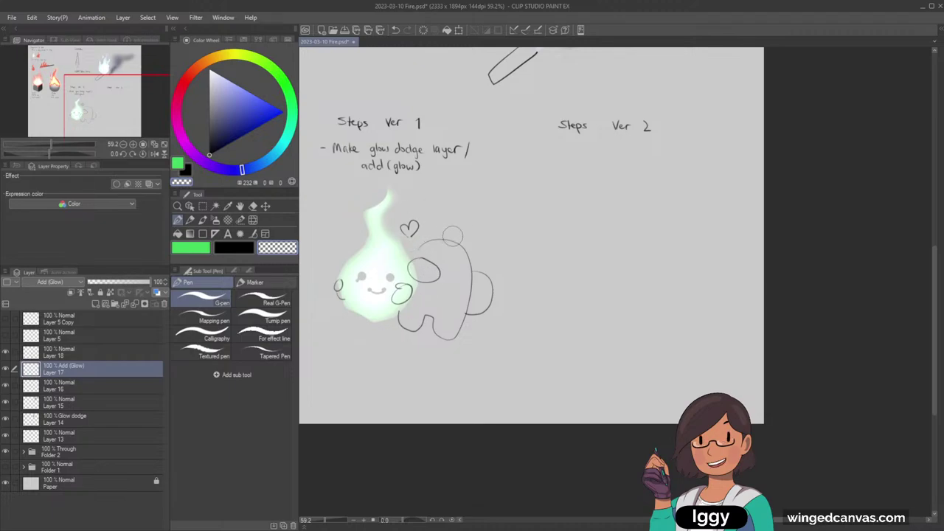
Step: Add a new layer and place it between Layer 16 and Layer 15, behind the flame
left_click(116, 392)
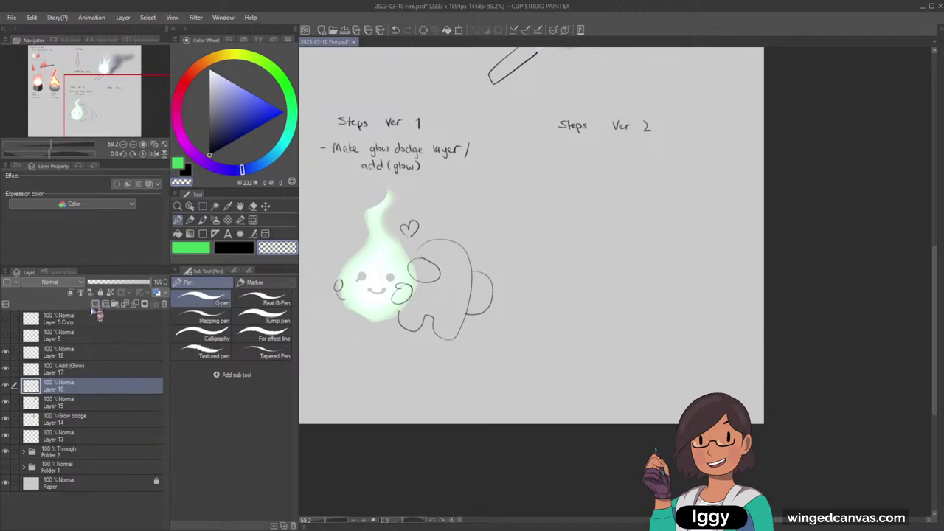
left_click(96, 304)
left_click_drag(87, 391, 85, 420)
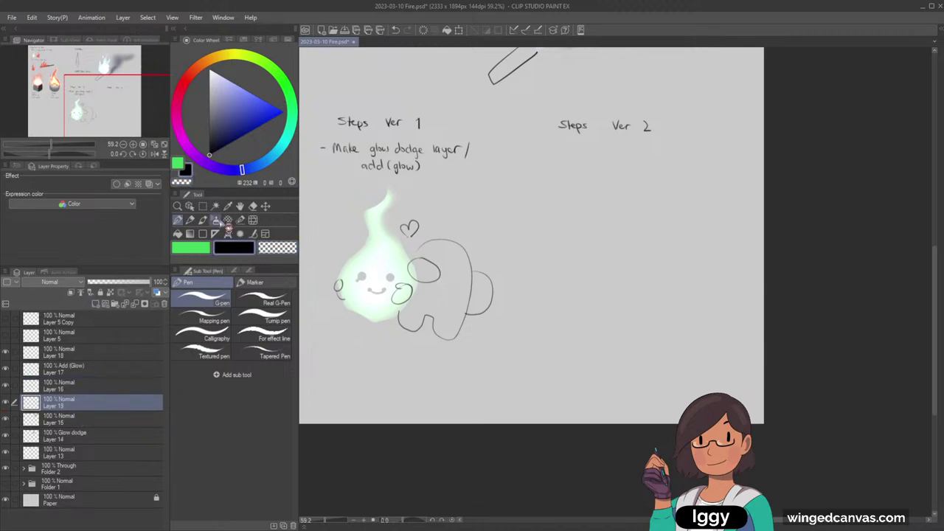
Step: Paint a large patch of dark muted blue behind the flame and character with an enlarged Soft airbrush
left_click(215, 220)
left_click(219, 124)
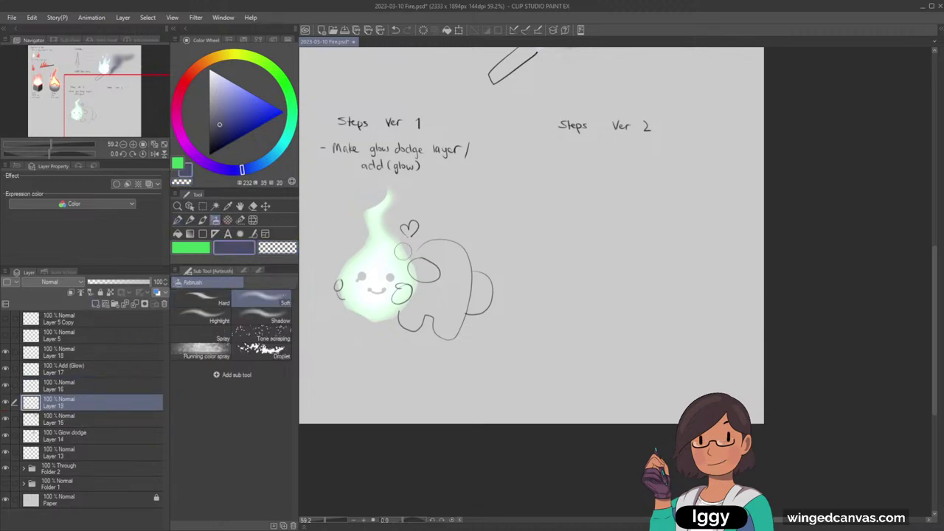
mouse_move(402, 243)
left_mouse_down()
mouse_move(427, 245)
mouse_move(337, 310)
mouse_move(343, 329)
mouse_move(378, 326)
mouse_move(427, 278)
mouse_move(420, 261)
mouse_move(447, 237)
left_mouse_up()
key("ctrl+z")
key("]")
key("]")
key("]")
mouse_move(375, 222)
left_mouse_down()
mouse_move(347, 242)
mouse_move(441, 254)
mouse_move(332, 310)
mouse_move(479, 340)
mouse_move(413, 362)
left_mouse_up()
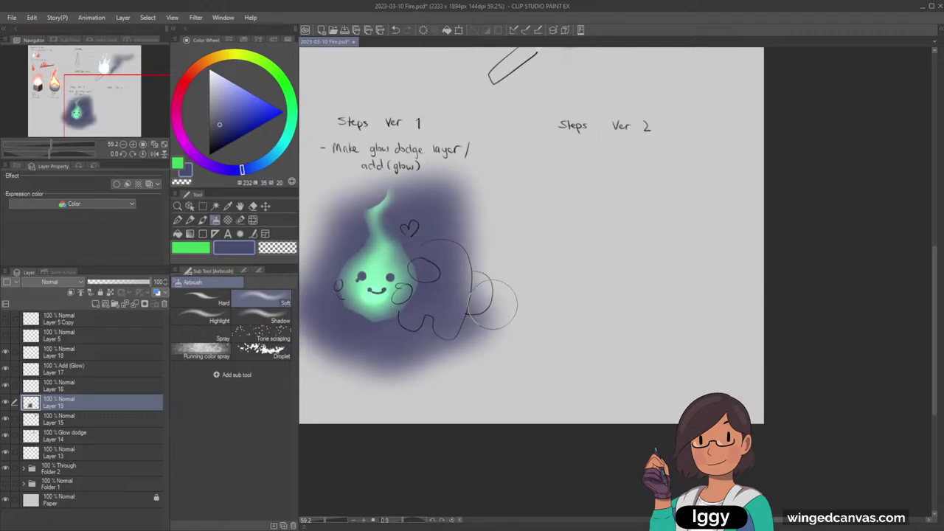
Step: Create a new layer directly beneath the Add (Glow) layer and ready the Smooth watercolor brush with a muted light green
left_click(203, 220)
left_click(103, 419)
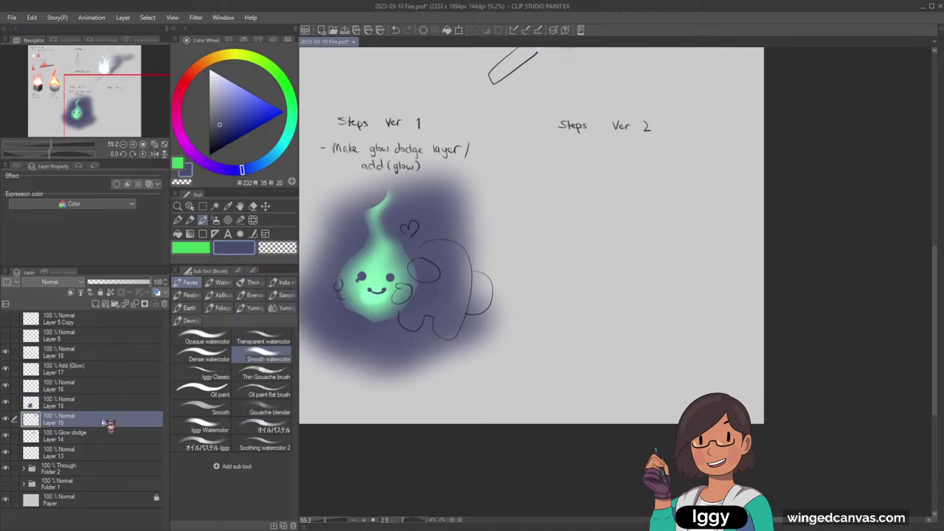
left_click(109, 439)
left_click(109, 418)
left_click(109, 401)
left_click(102, 385)
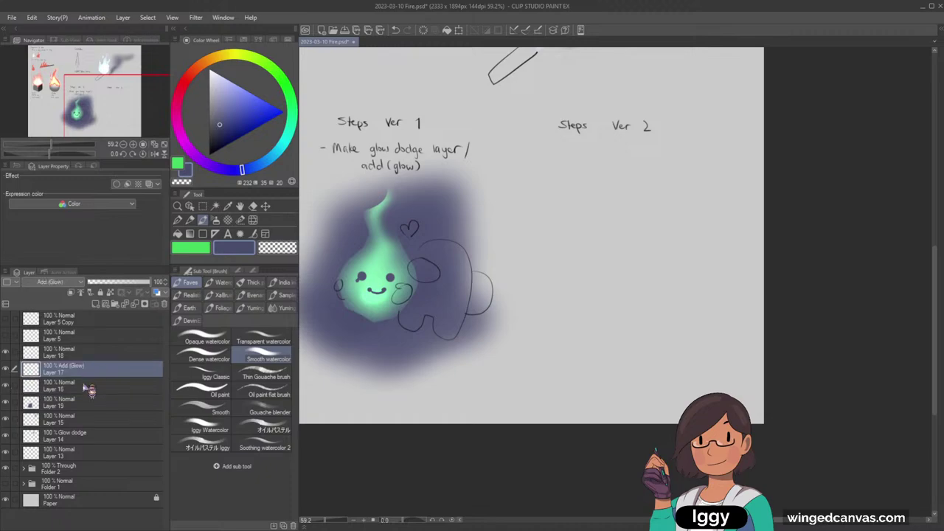
left_click(95, 304)
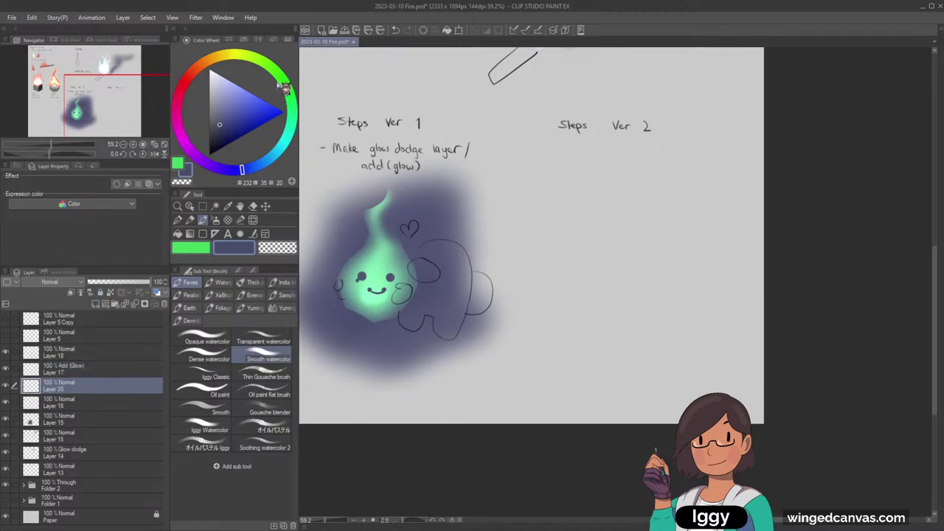
left_click(283, 85)
left_click(227, 96)
left_click(225, 99)
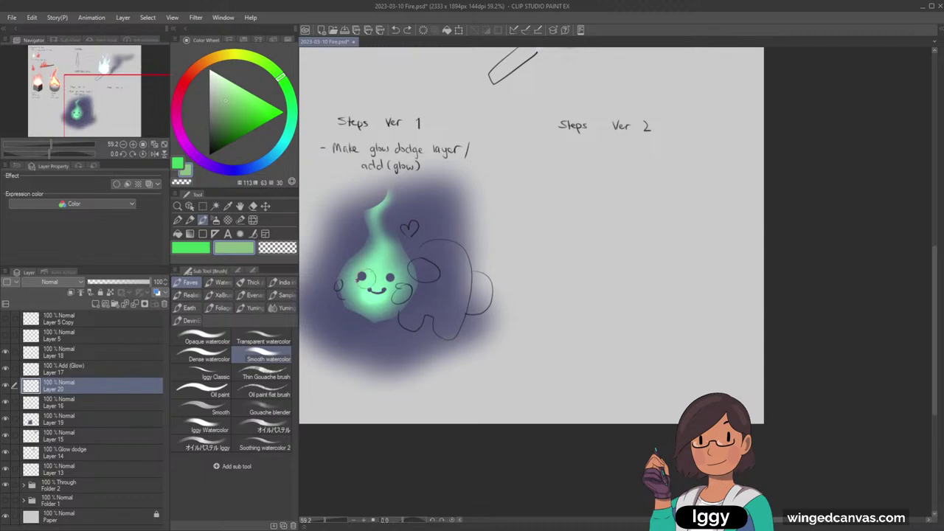
Step: Paint a muted green base filling the flame's shape beneath its glow, redoing the first strokes
mouse_move(371, 276)
left_mouse_down()
mouse_move(348, 280)
mouse_move(368, 296)
mouse_move(379, 263)
mouse_move(394, 281)
mouse_move(382, 260)
mouse_move(369, 281)
mouse_move(387, 224)
left_mouse_up()
key("ctrl+z")
key("ctrl+z")
key("ctrl+z")
left_click_drag(374, 264, 383, 221)
mouse_move(376, 261)
left_mouse_down()
mouse_move(388, 205)
mouse_move(393, 254)
mouse_move(357, 279)
mouse_move(385, 227)
left_mouse_up()
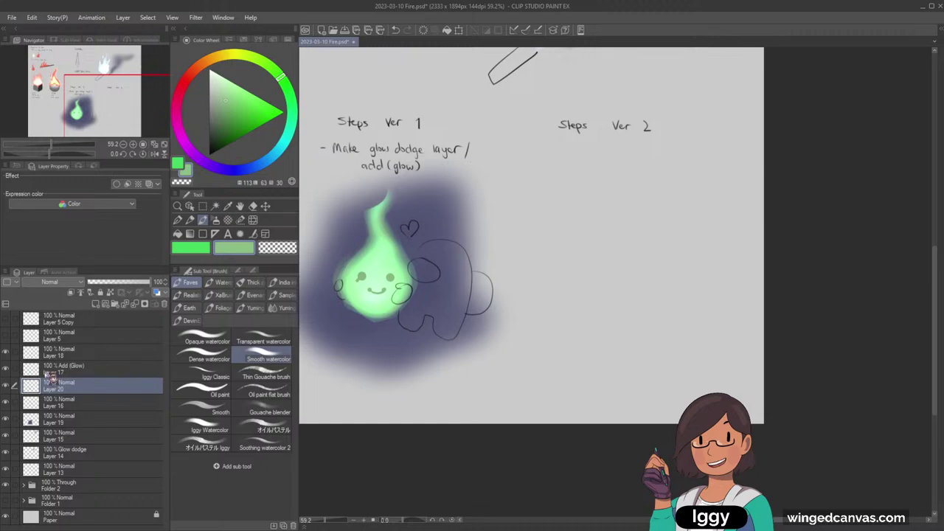
Step: Hide the green base on Layer 20 and toggle the Add (Glow) layer to compare the flame with and without each
left_click(5, 386)
left_click(5, 370)
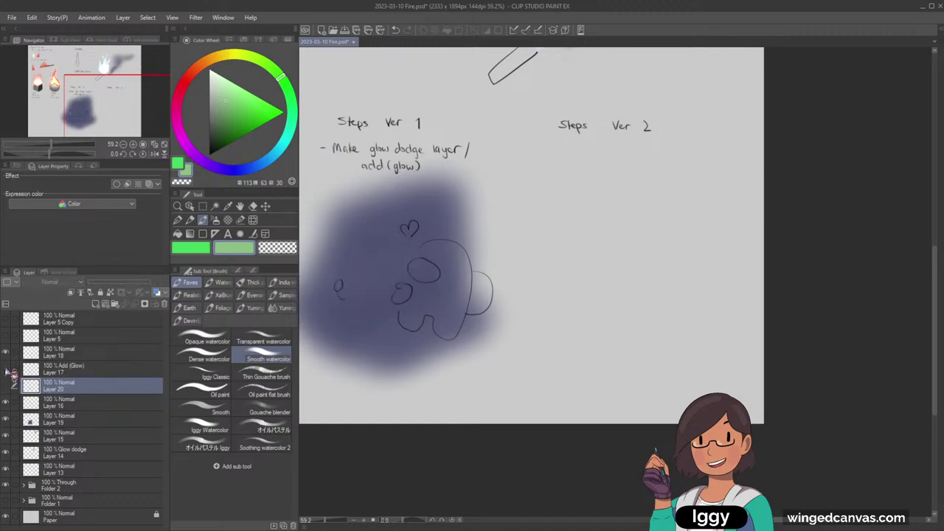
left_click(5, 369)
left_click(12, 369)
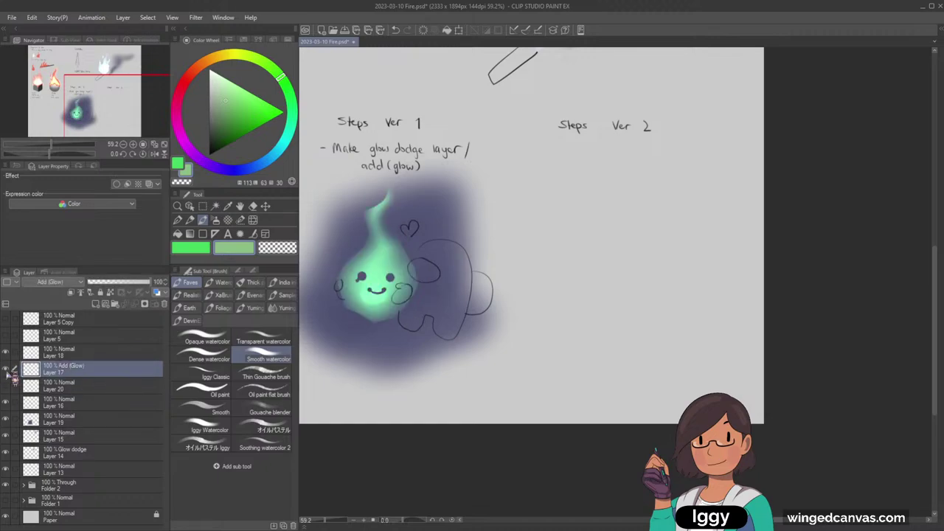
left_click(6, 369)
left_click(6, 369)
Step: Shift the dark blue background patch on Layer 19 slightly left and toggle its visibility to compare the glow
left_click(178, 206)
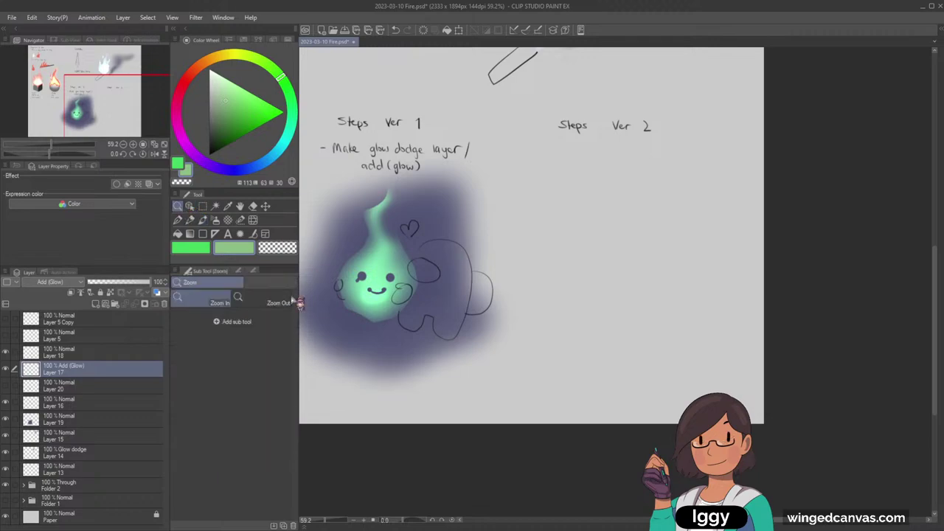
left_click(100, 421)
left_click(190, 207)
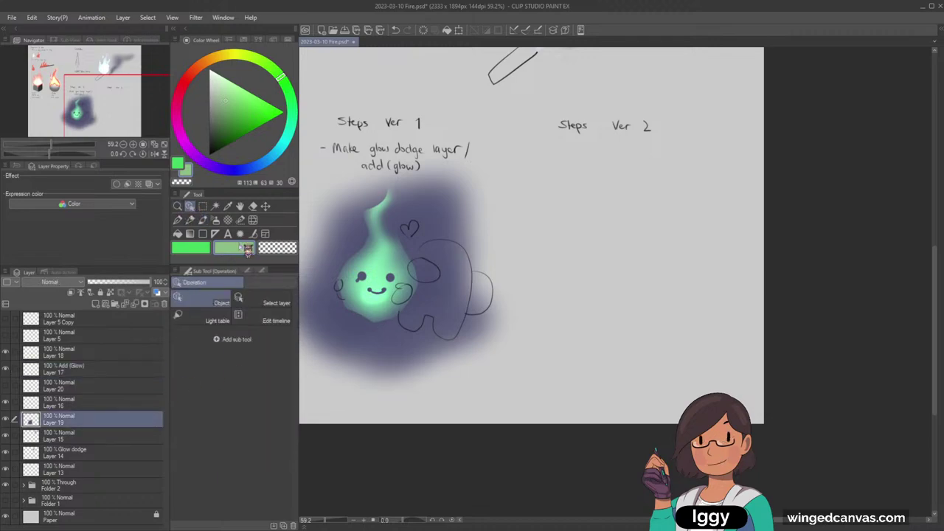
left_click_drag(370, 354, 341, 359)
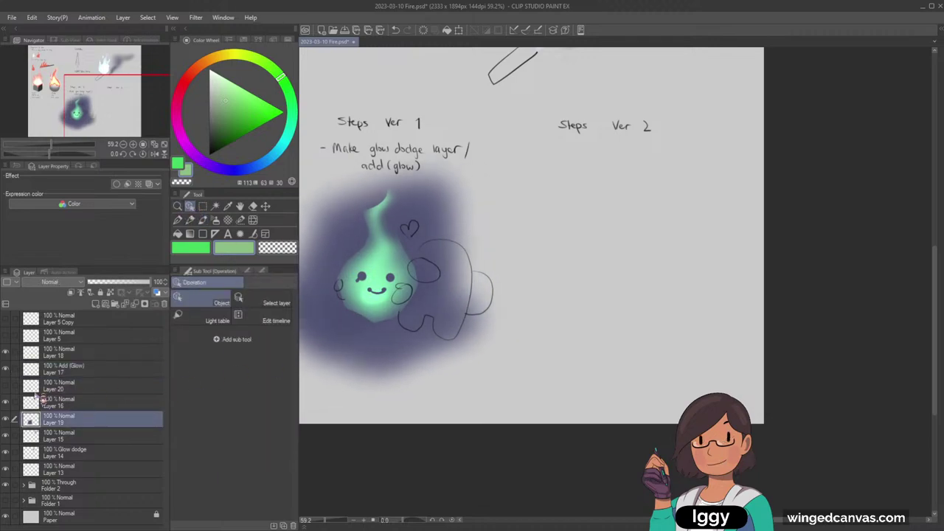
left_click(8, 422)
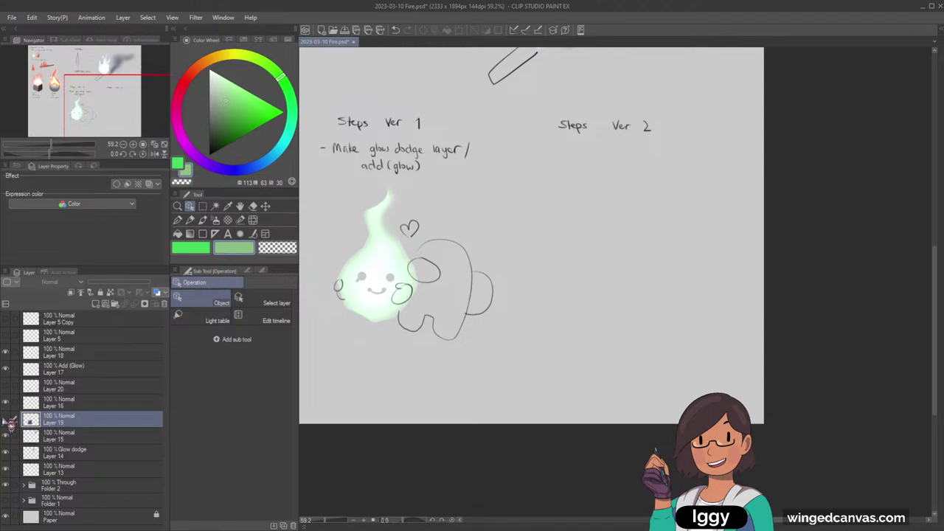
left_click(9, 422)
Step: Nudge the glowing flame on Layer 17 slightly down and to the right with Move layer
left_click(90, 371)
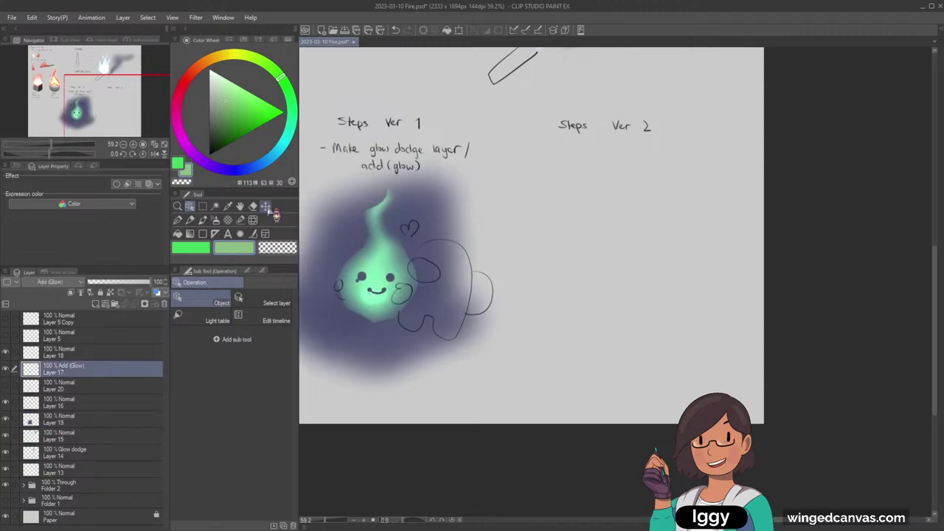
left_click(267, 207)
mouse_move(392, 268)
left_mouse_down()
mouse_move(385, 276)
mouse_move(559, 246)
mouse_move(432, 254)
mouse_move(396, 273)
left_mouse_up()
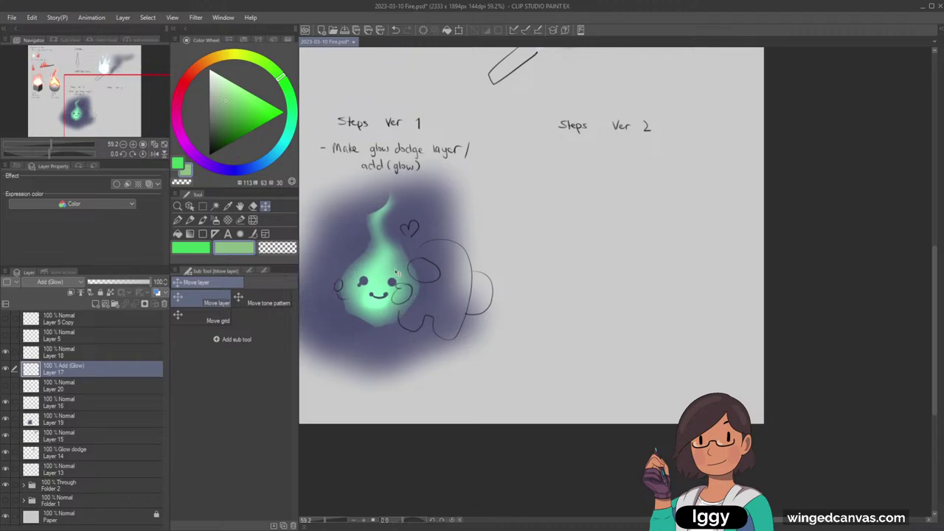
Step: Show the green base on Layer 20 again and move Layer 17's glow up and left to line up with it
left_click(81, 389)
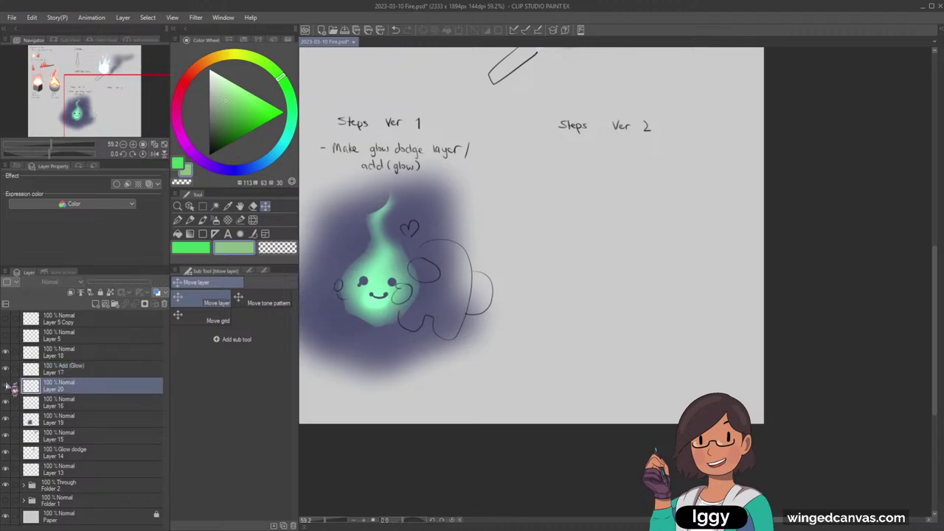
left_click(9, 387)
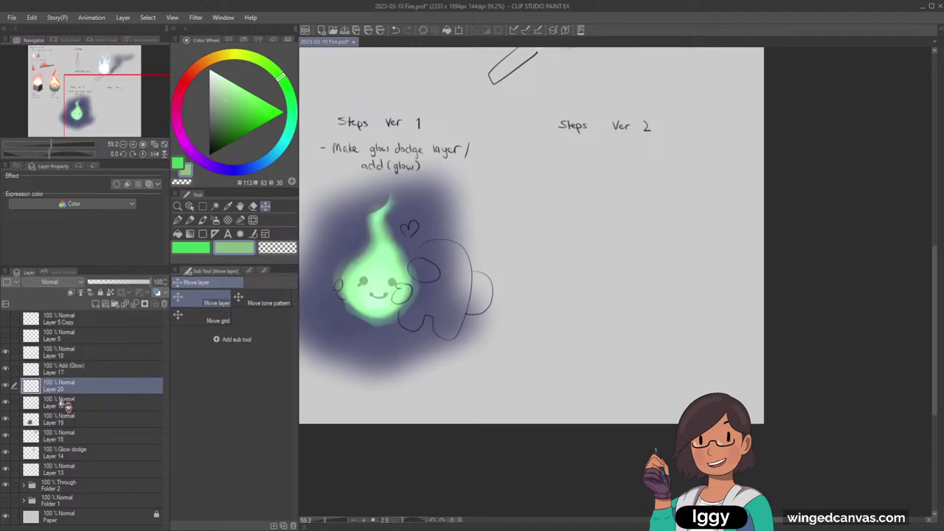
left_click(7, 384)
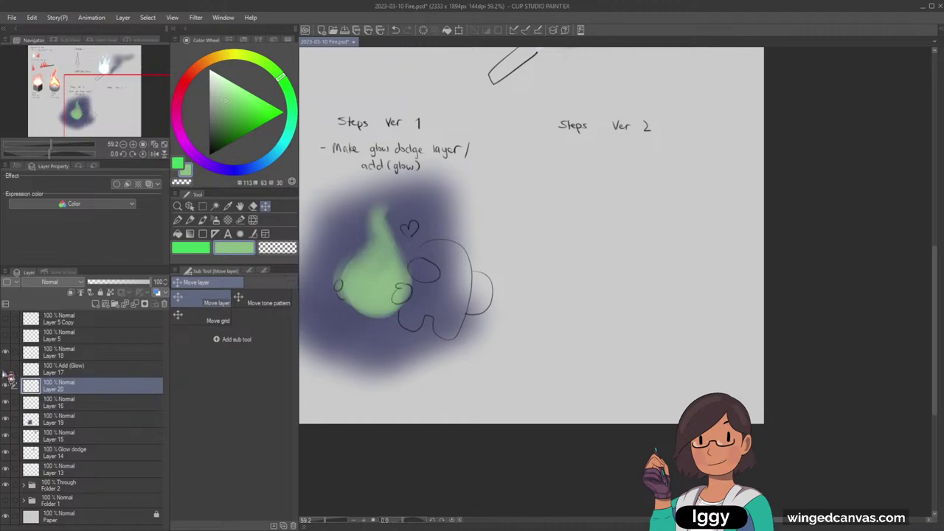
left_click(8, 384)
left_click(107, 369)
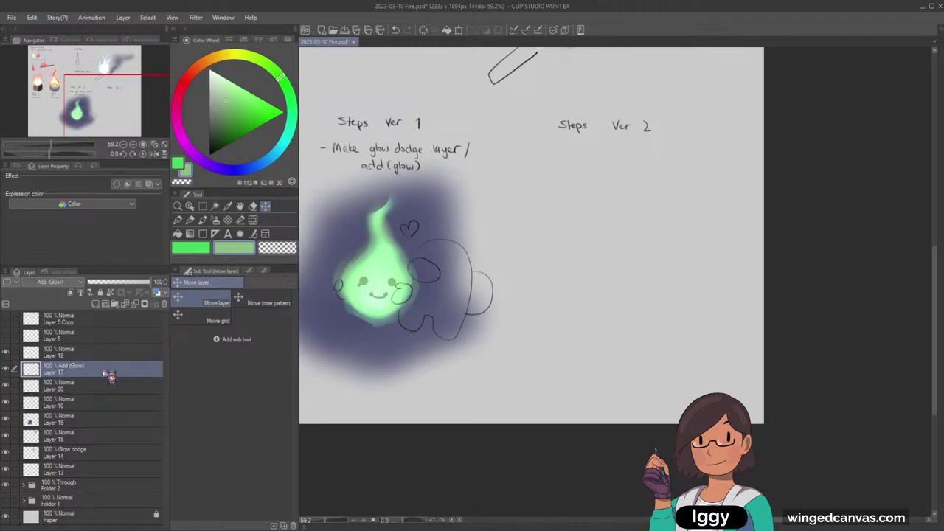
left_click_drag(396, 298, 390, 292)
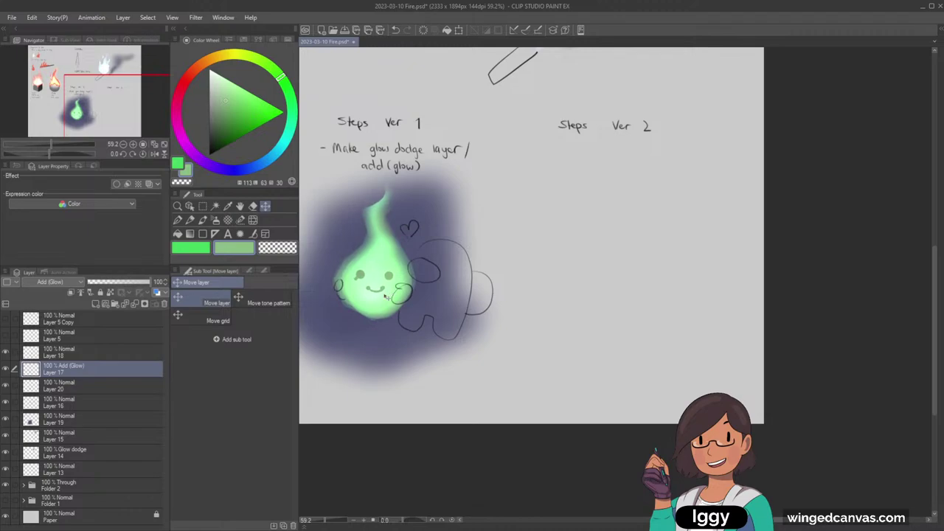
Step: Carve the upper-left edge of the flame's body on Layer 17 with the G-pen in transparent color
left_click(126, 110)
left_click(179, 208)
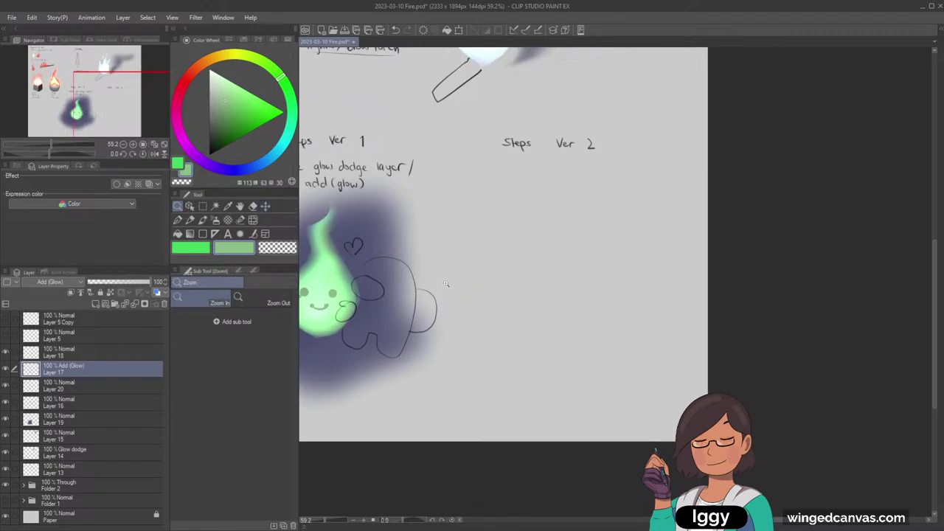
left_click_drag(465, 355, 453, 348)
left_click(117, 110)
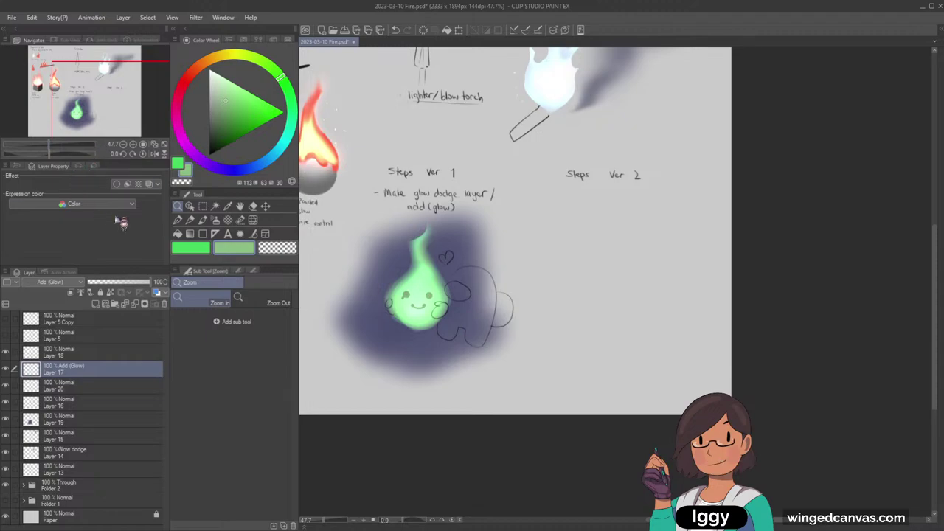
left_click(430, 306)
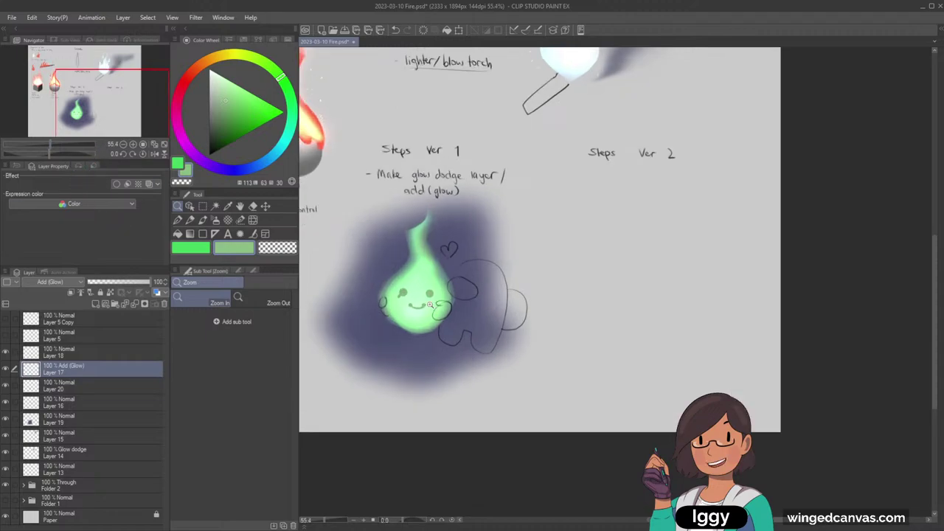
left_click(478, 251)
left_click(180, 221)
left_click(260, 250)
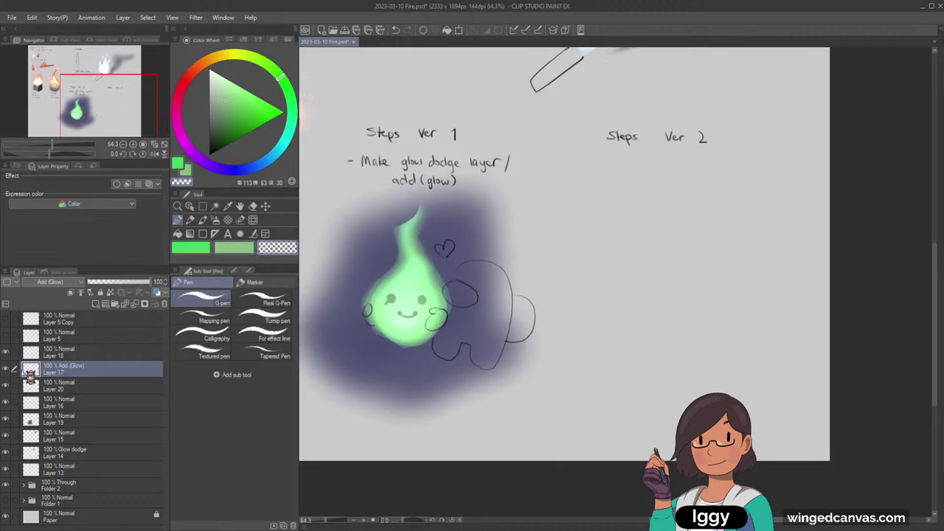
left_click_drag(389, 270, 366, 291)
key("ctrl+z")
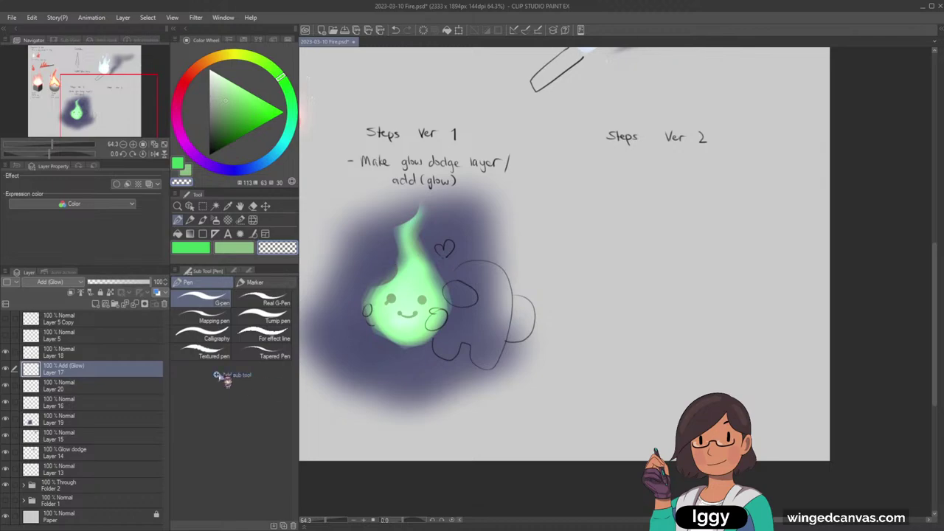
key("alt+bracketleft")
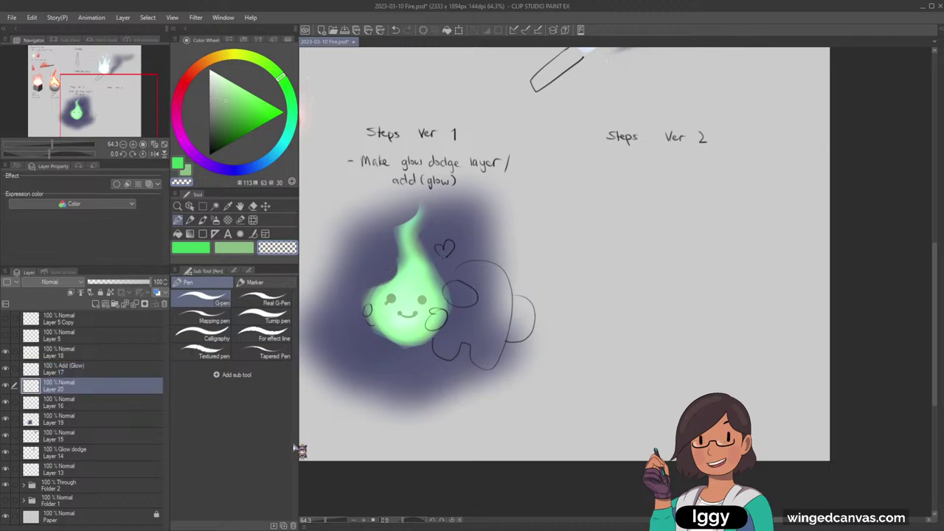
mouse_move(121, 114)
left_mouse_down()
mouse_move(132, 109)
mouse_move(114, 112)
left_mouse_up()
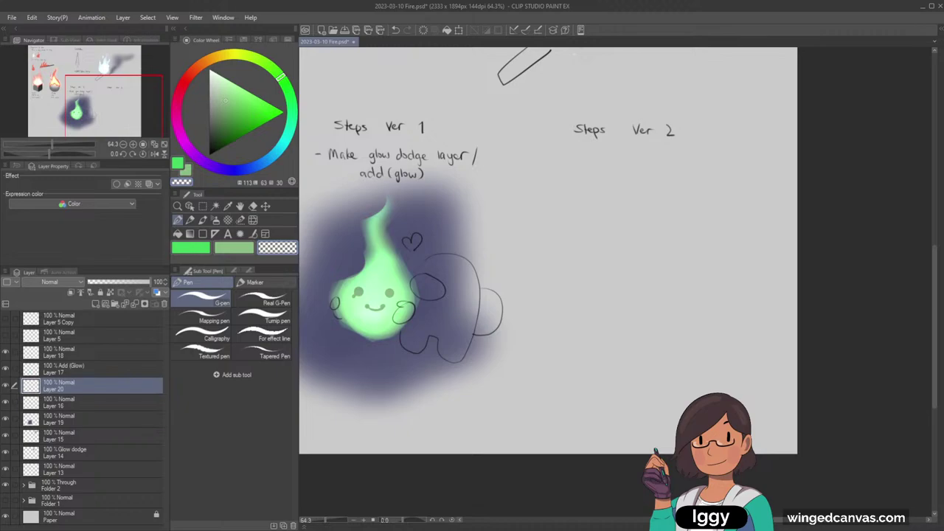
left_click_drag(545, 251, 372, 272)
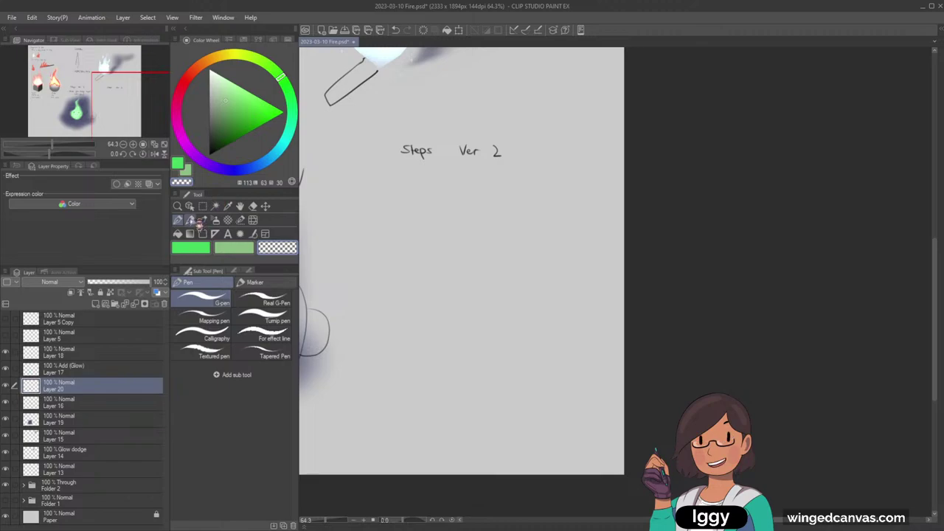
left_click(191, 220)
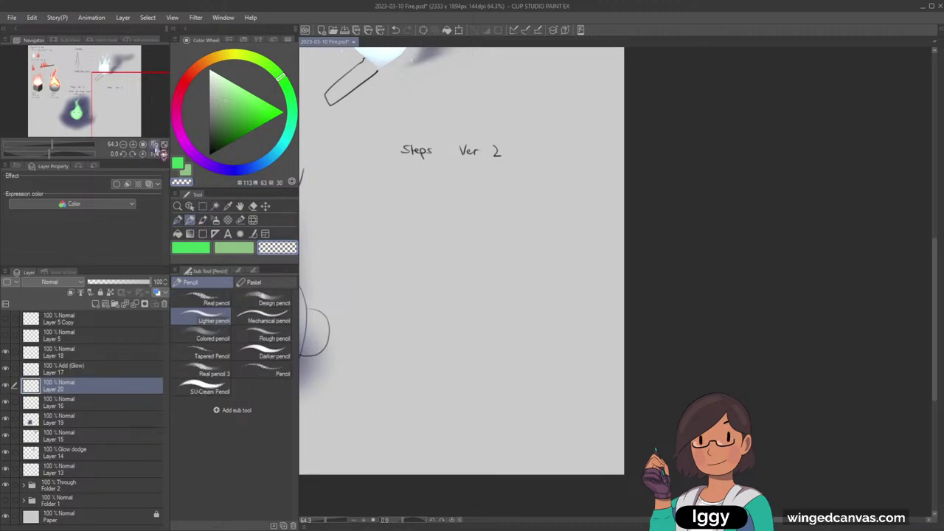
left_click(154, 145)
left_click_drag(110, 107, 67, 97)
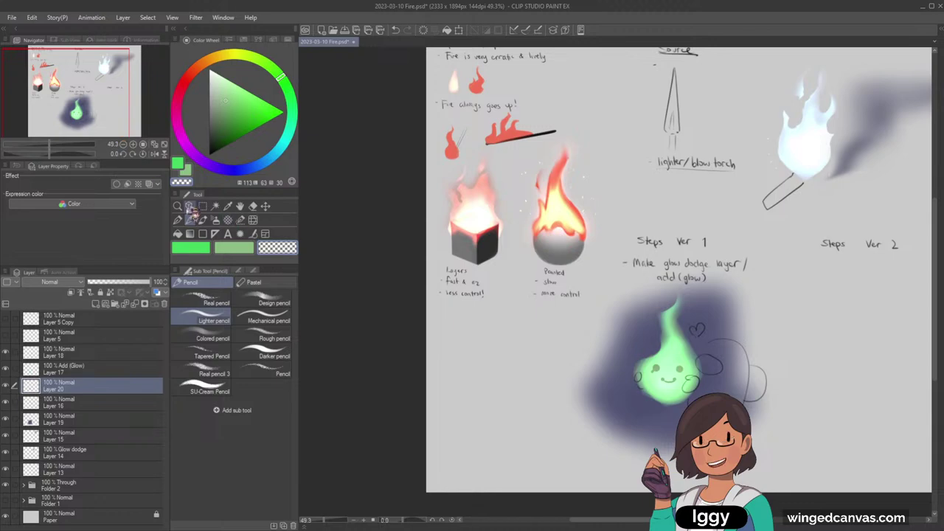
Step: Toggle the visibility of the Glow dodge layer in Folder 2 to compare the cube and sphere flames with and without glow
left_click(177, 206)
left_click(565, 216)
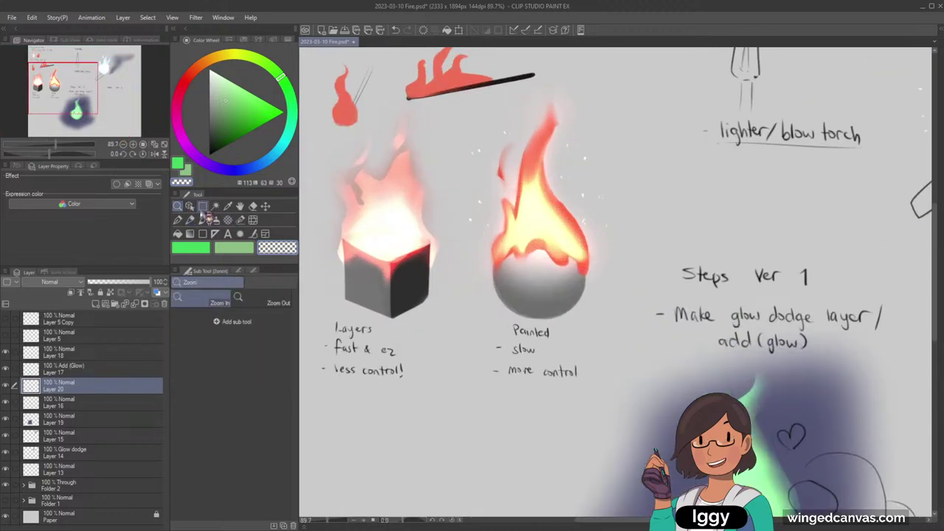
left_click(190, 206)
left_click(546, 215)
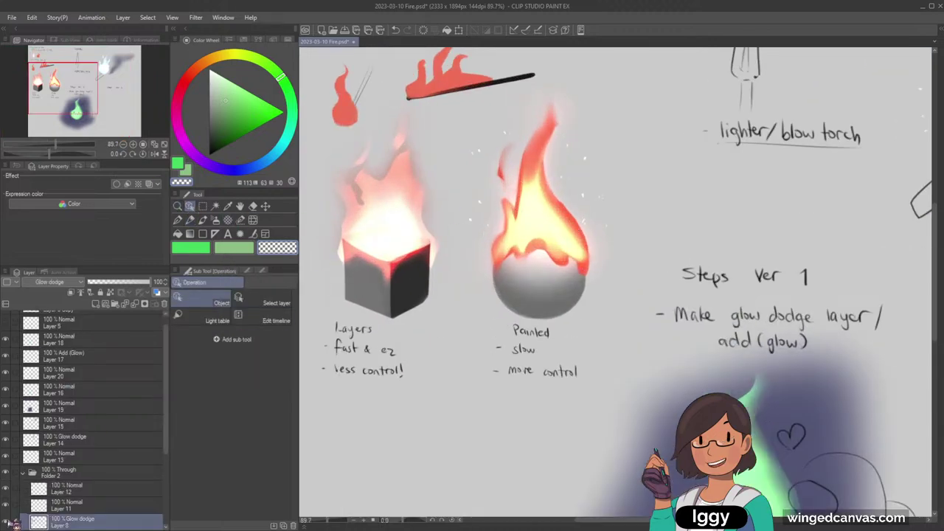
left_click(8, 521)
left_click(177, 206)
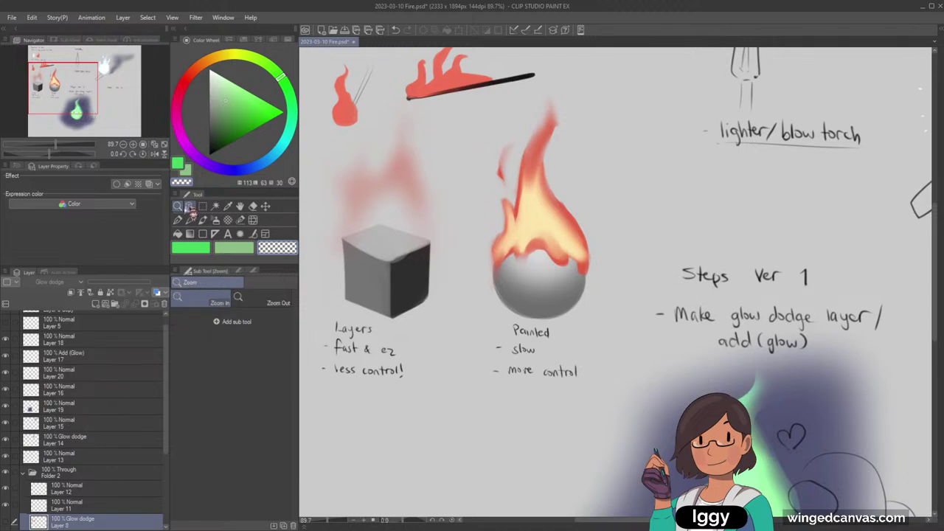
left_click(560, 226)
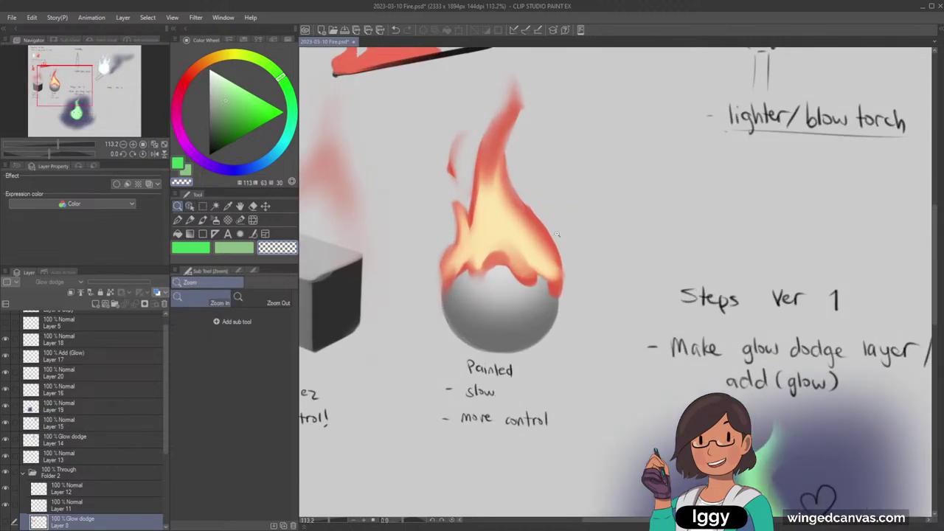
left_click(12, 523)
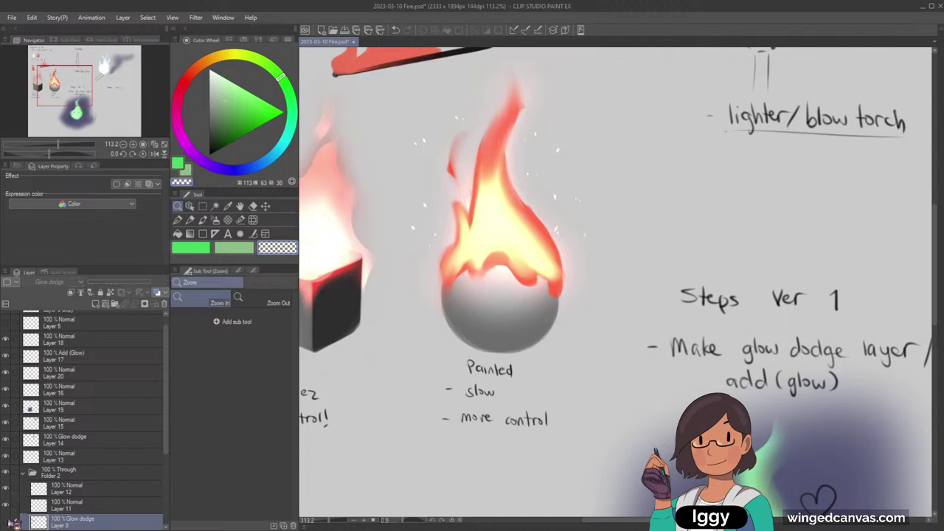
left_click(13, 523)
left_click(12, 523)
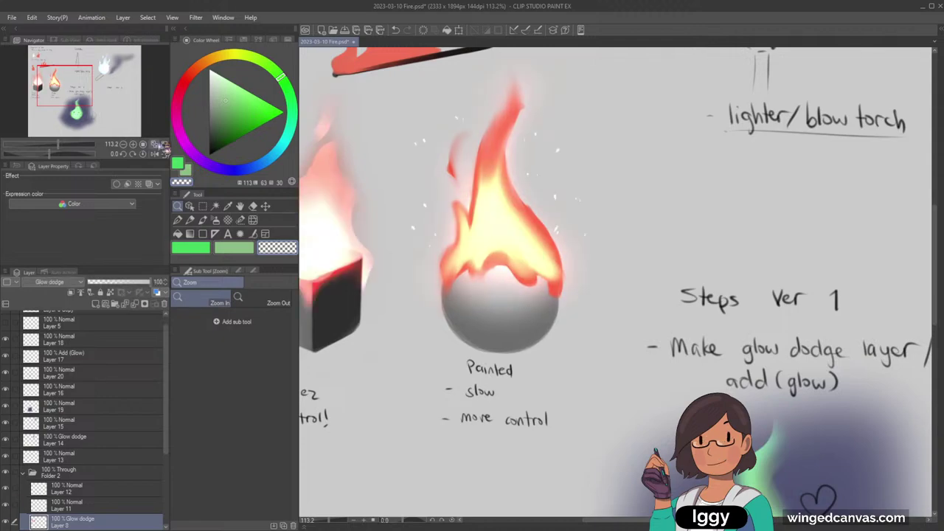
left_click(155, 145)
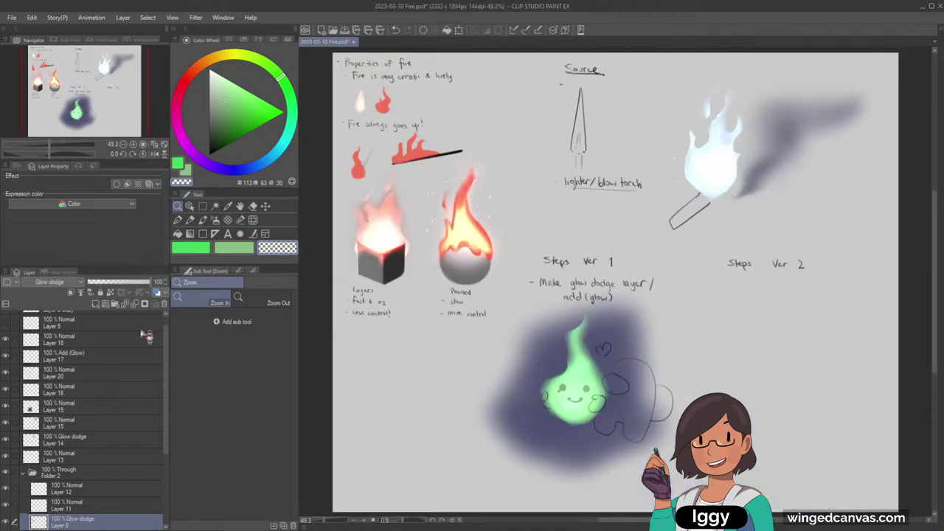
Step: Group all the lesson layers above Paper, including Folder 2, into a new layer folder and collapse it
left_click_drag(166, 334, 170, 305)
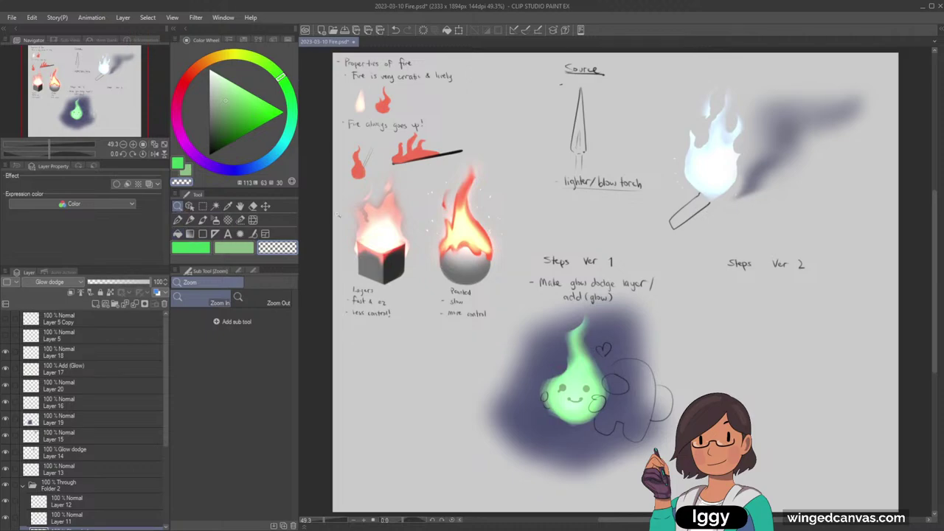
left_click(674, 187)
mouse_move(96, 97)
left_mouse_down()
mouse_move(84, 94)
mouse_move(115, 88)
mouse_move(94, 92)
mouse_move(105, 103)
left_mouse_up()
left_click(163, 145)
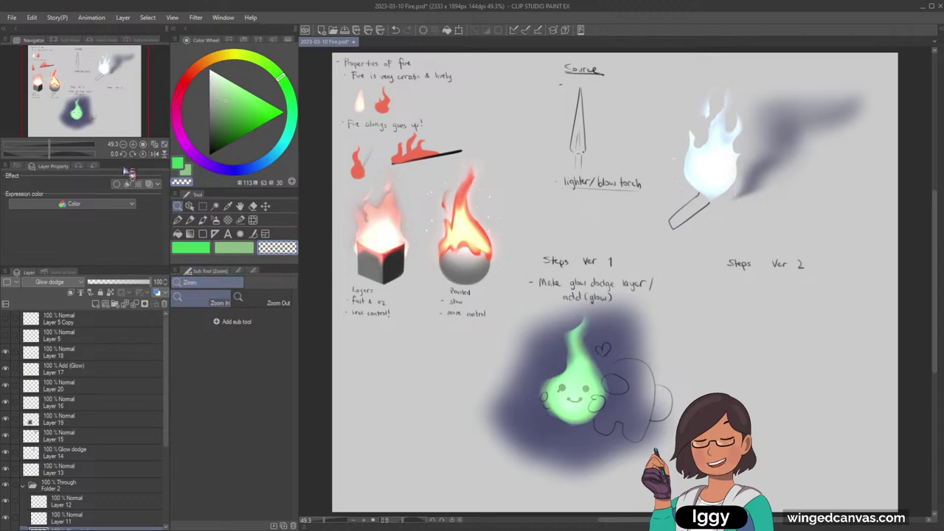
left_click(131, 335)
left_click(132, 322)
left_click(113, 303)
left_click(107, 335)
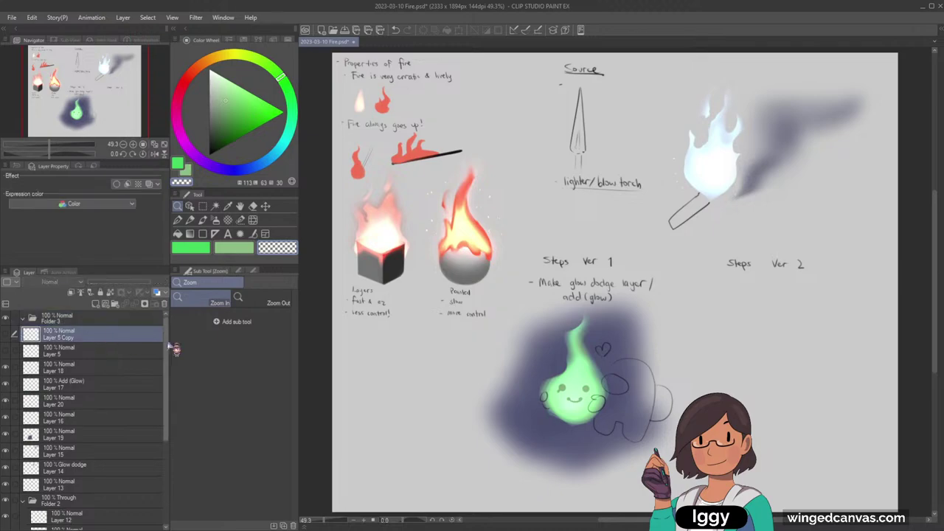
left_click_drag(168, 340, 175, 306)
left_click(150, 503, "shift")
left_click_drag(59, 335, 59, 320)
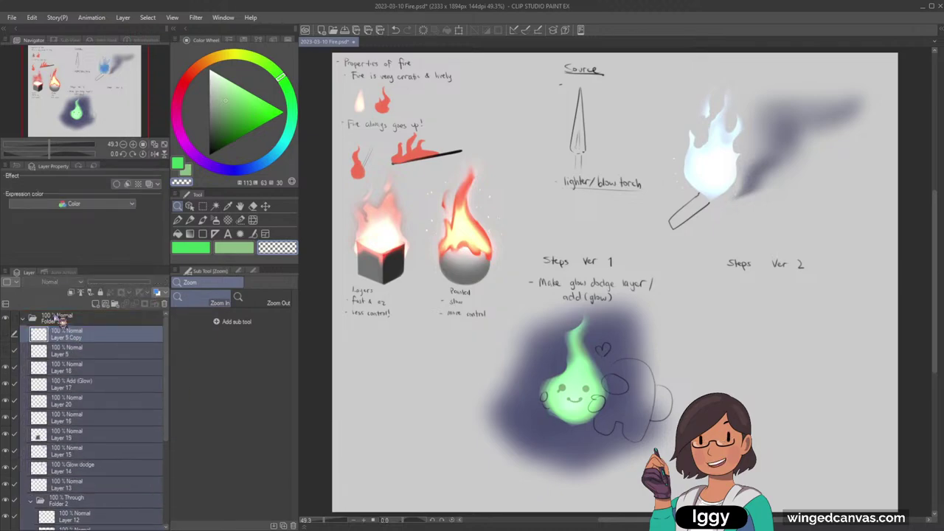
left_click(23, 319)
Step: Set the blending mode of the lesson folder to Through and hide the folder
left_click(59, 282)
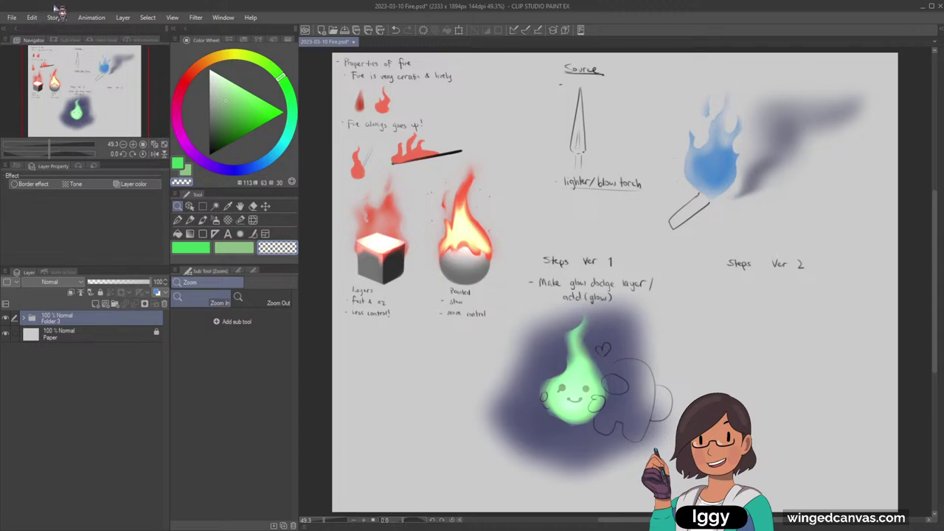
left_click(56, 21)
left_click(6, 318)
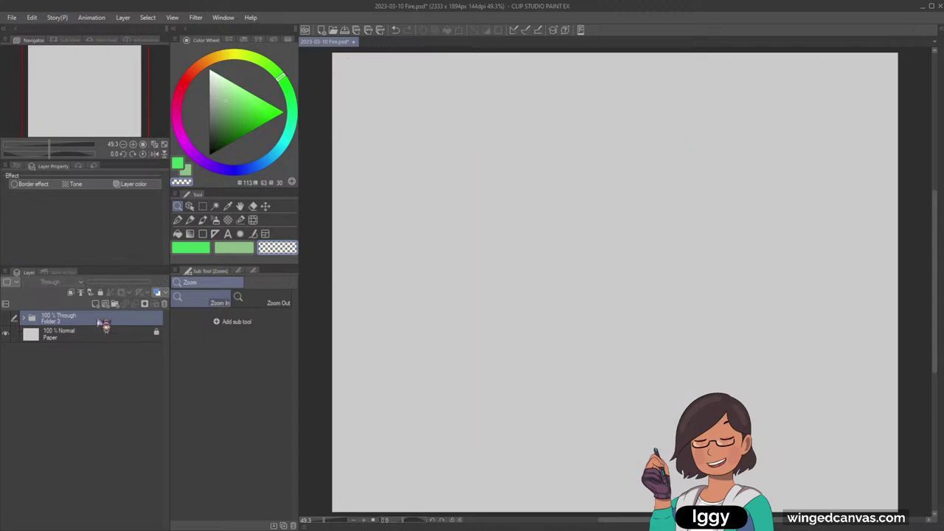
Step: Add a new raster layer above the hidden folder and set the Lighter pencil's color to black
left_click(96, 303)
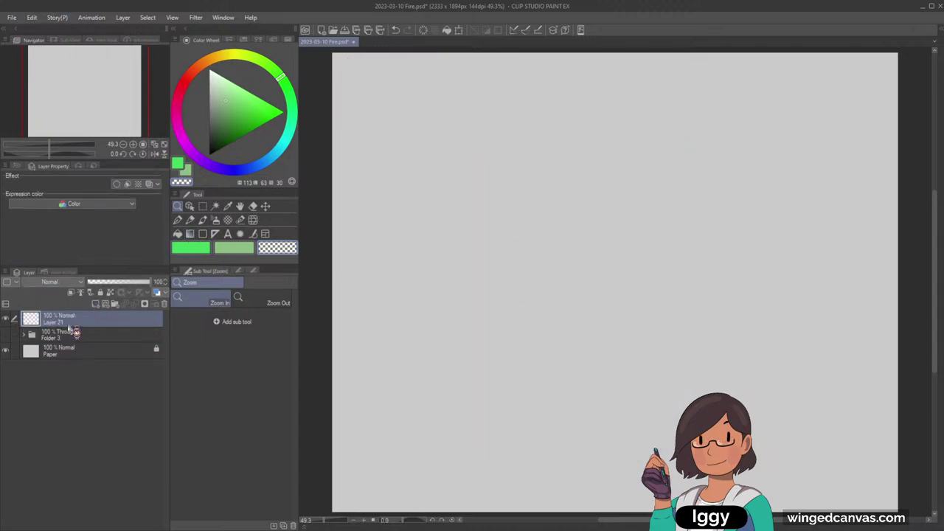
left_click(190, 220)
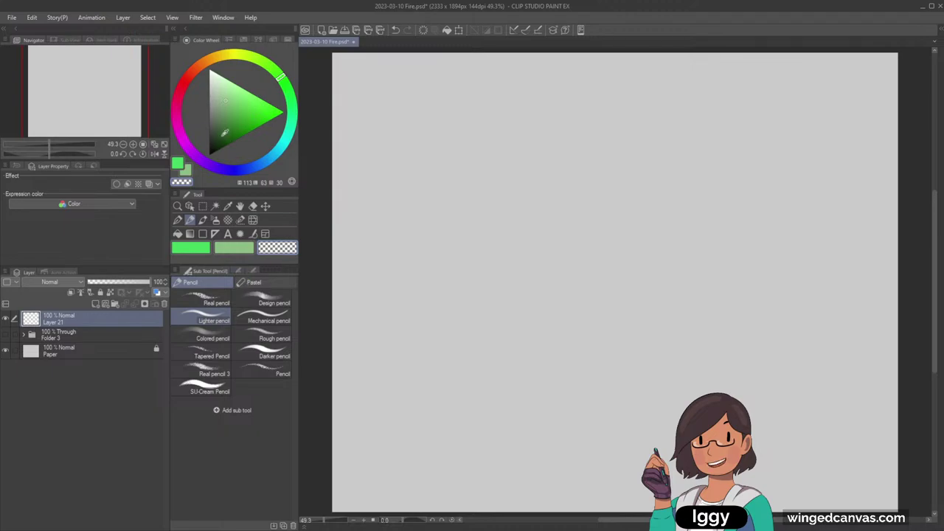
left_click_drag(223, 133, 209, 154)
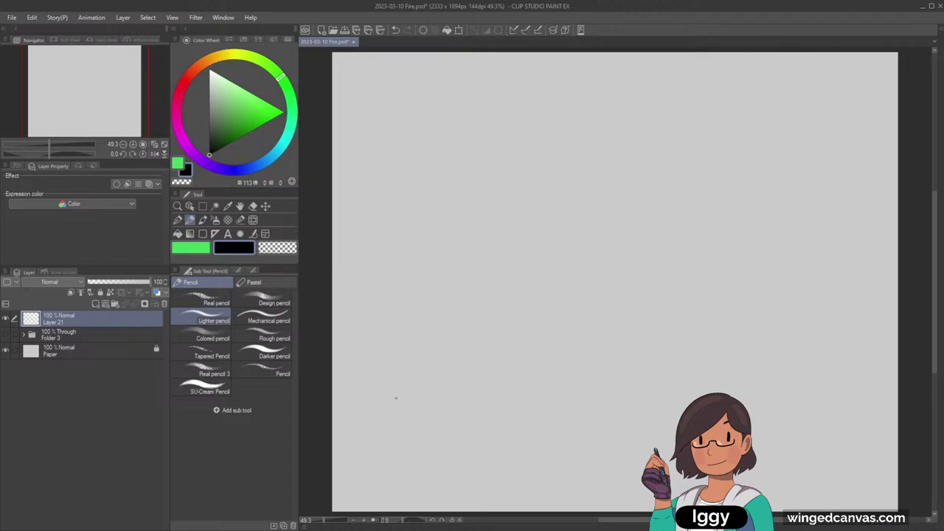
Step: Show the lesson folder briefly to review the page, then hide it again and keep the new layer visible
left_click(6, 334)
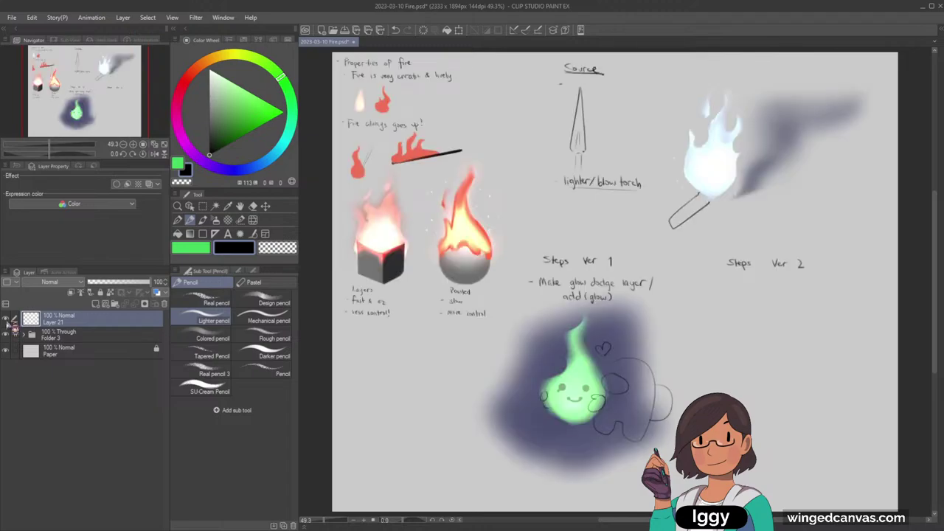
left_click(7, 334)
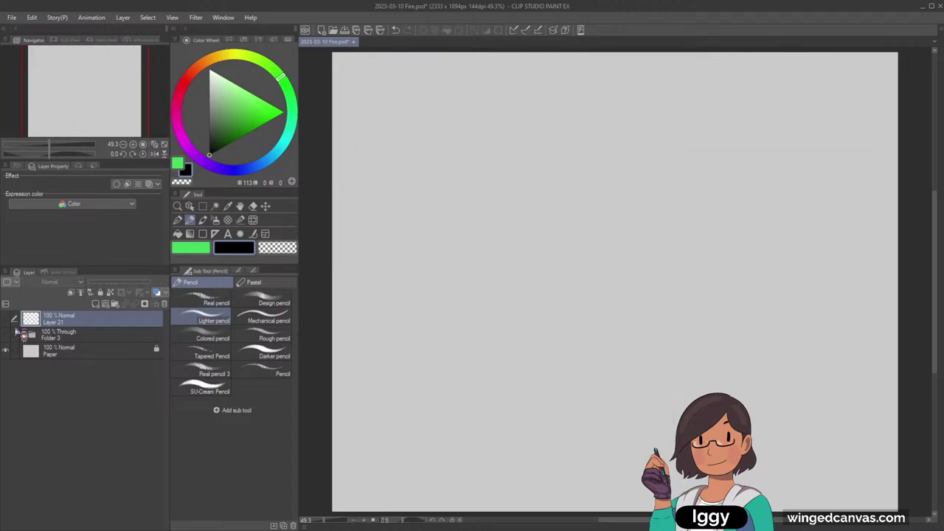
left_click(5, 318)
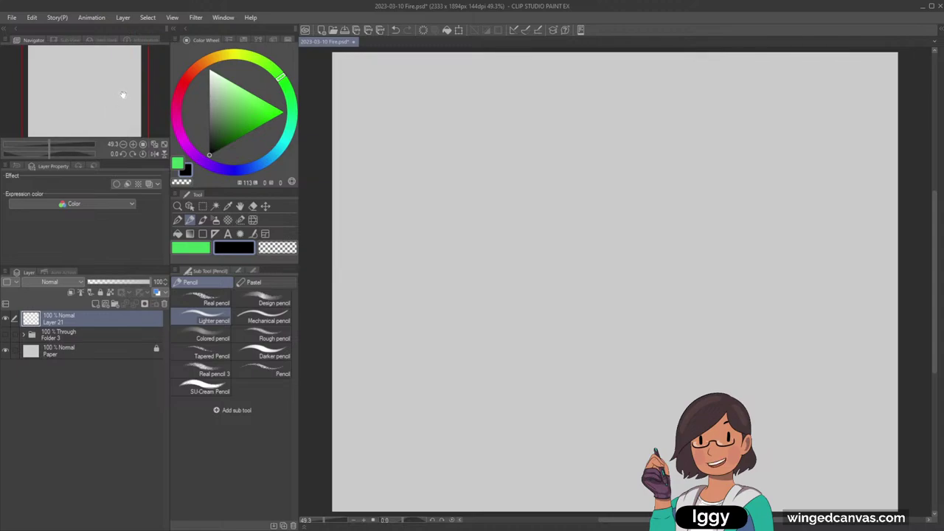
left_click_drag(124, 94, 141, 105)
left_click(134, 145)
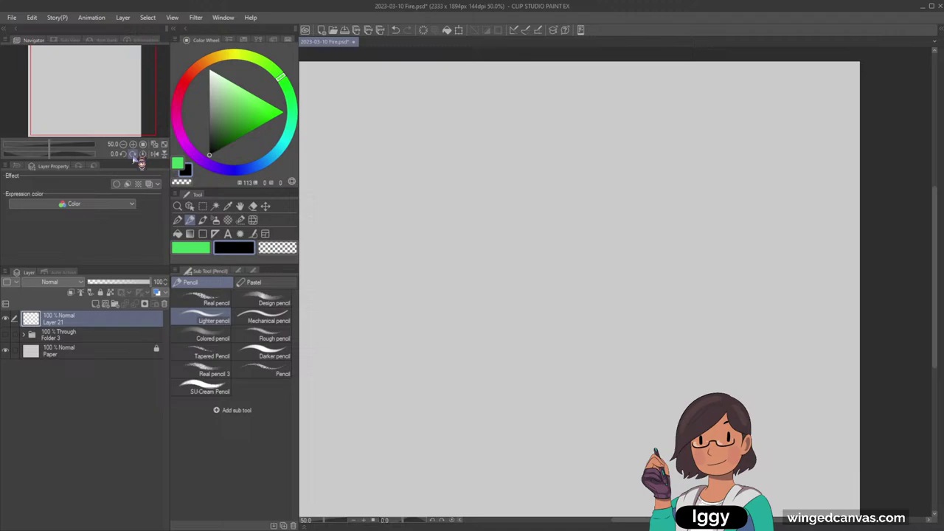
left_click(199, 312)
left_click(178, 206)
left_click(192, 221)
key("ctrl+0")
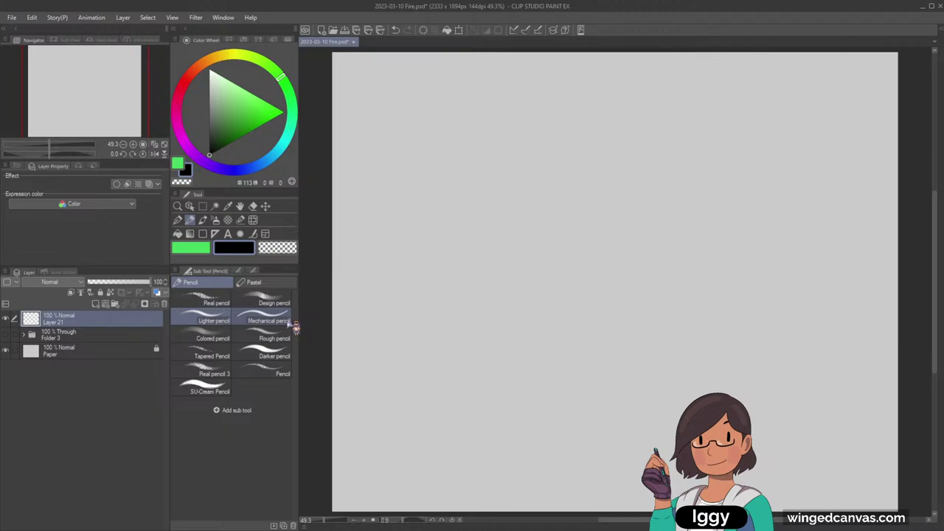
left_click(177, 208)
left_click_drag(121, 111, 135, 106)
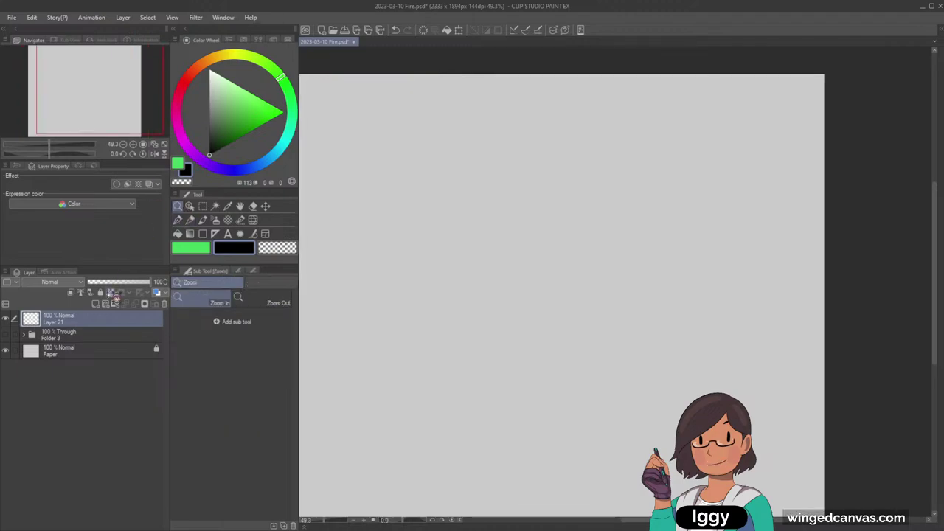
Step: Set the new layer to Glow dodge and paint a round green glow in the page's upper-left area with the Soft airbrush
left_click(215, 220)
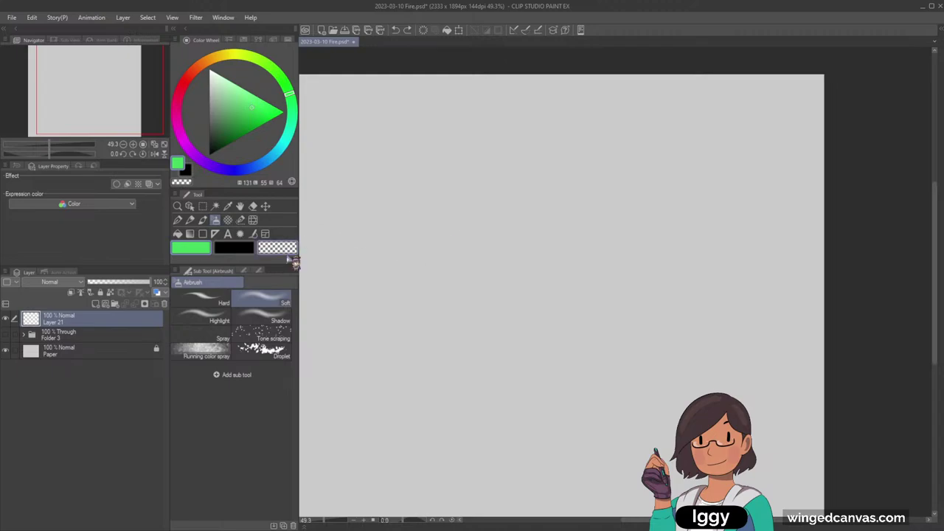
left_click(78, 287)
left_click(77, 112)
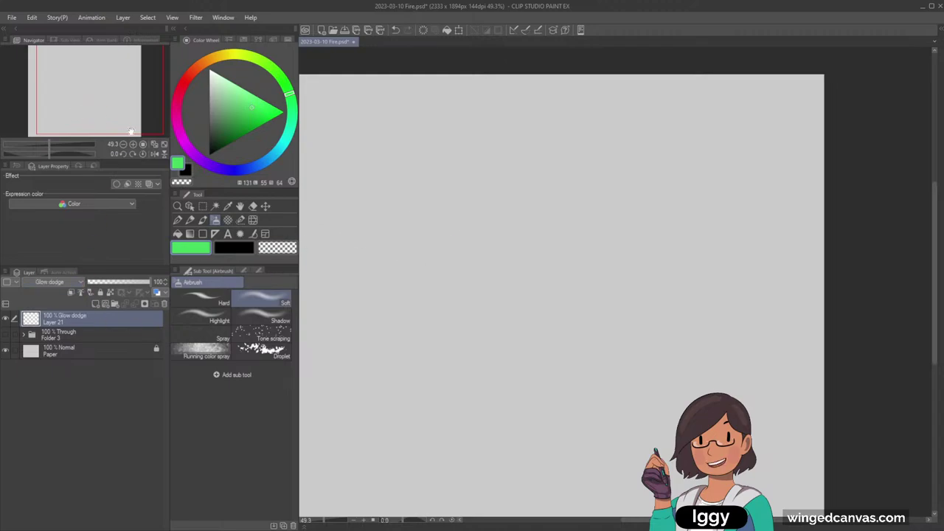
mouse_move(419, 216)
left_mouse_down()
mouse_move(443, 221)
mouse_move(435, 245)
mouse_move(443, 238)
left_mouse_up()
key("ctrl+z")
Step: Add a Normal layer above the glow and draw a black arrow pointing right above the ball with the Lighter pencil
key("p")
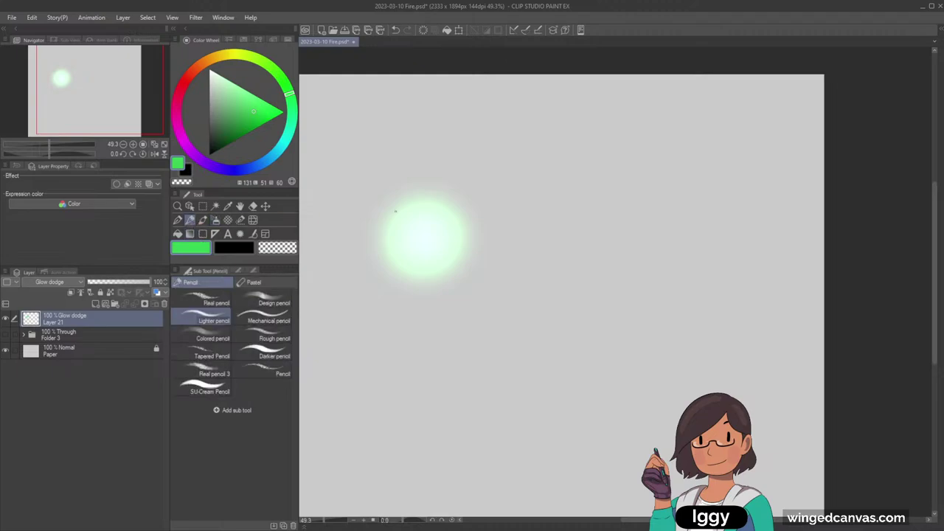
left_click(96, 304)
left_click(225, 248)
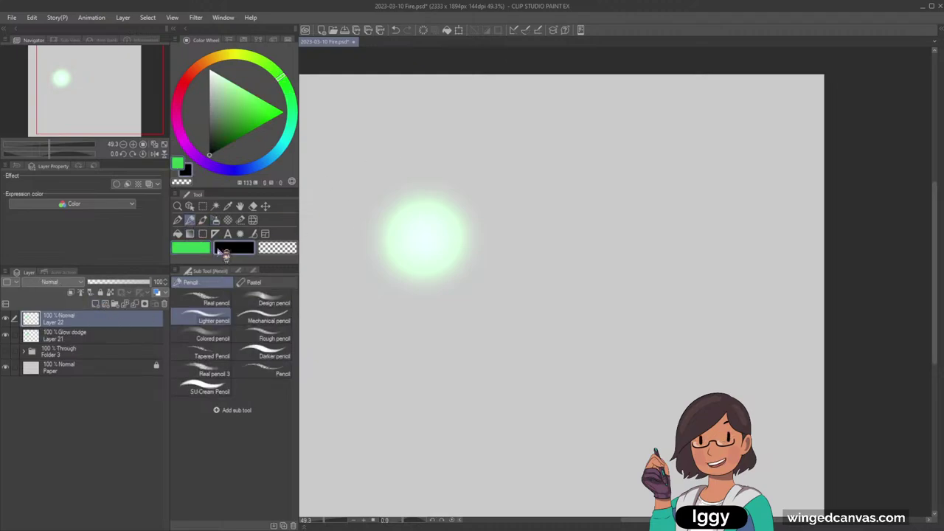
key("ctrl+z")
left_click_drag(485, 169, 350, 160)
key("ctrl+z")
left_click_drag(155, 127, 144, 127)
mouse_move(379, 133)
left_mouse_down()
mouse_move(478, 133)
mouse_move(473, 140)
left_mouse_up()
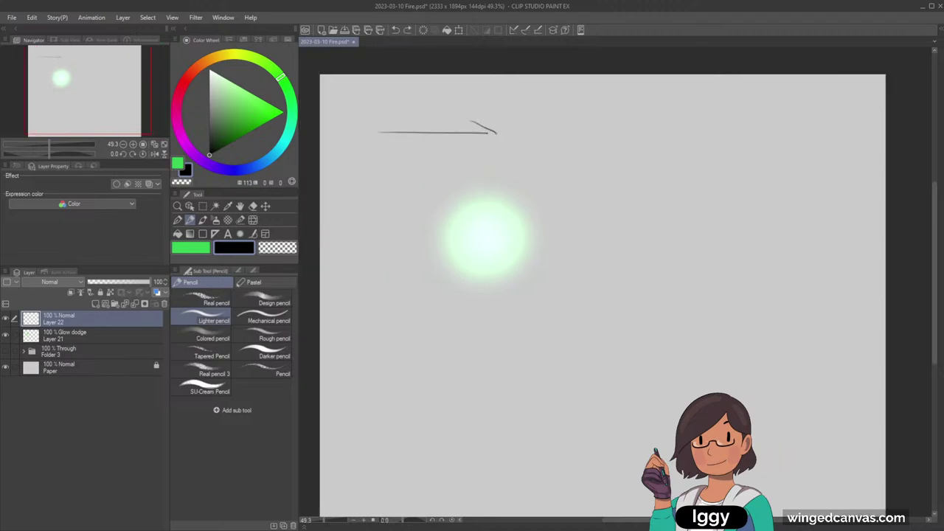
key("ctrl+z")
left_click_drag(468, 120, 476, 144)
Step: Draw a second black arrow pointing left, just above and to the right of the glowing ball
mouse_move(635, 194)
left_mouse_down()
mouse_move(580, 169)
mouse_move(484, 175)
left_mouse_up()
key("ctrl+z")
left_click_drag(655, 178, 583, 177)
Step: Select the Glow dodge layer and try green Soft airbrush strokes trailing left from the top of the glowing ball
left_click(190, 208)
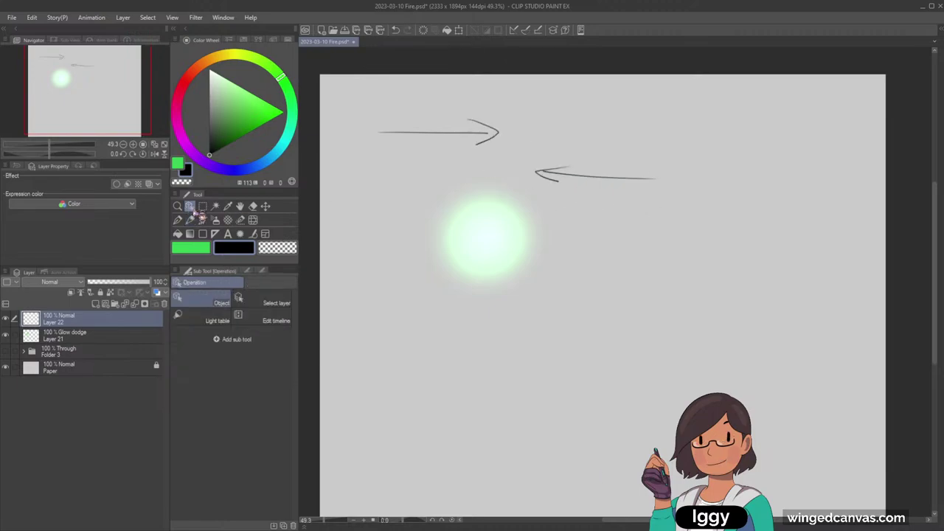
left_click(468, 241)
left_click(215, 222)
left_click(195, 248)
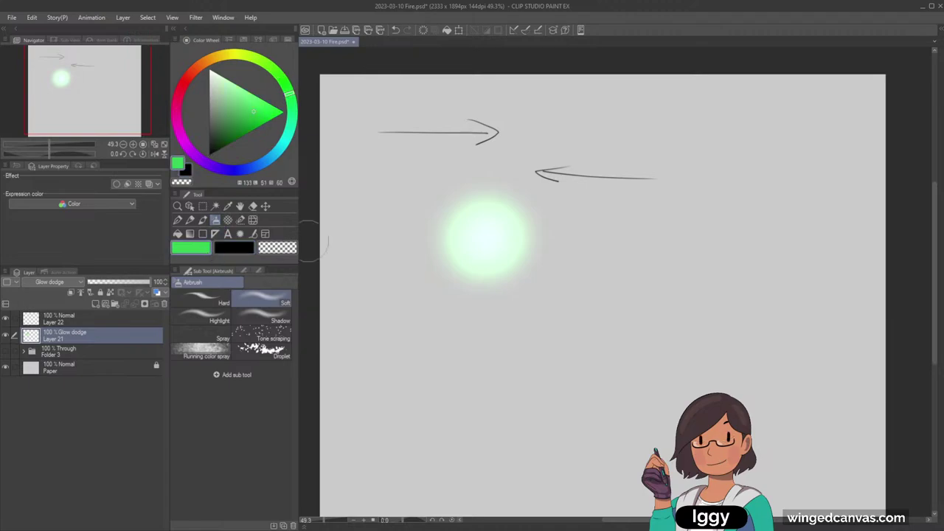
left_click_drag(464, 206, 396, 194)
key("ctrl+z")
left_click_drag(501, 215, 478, 197)
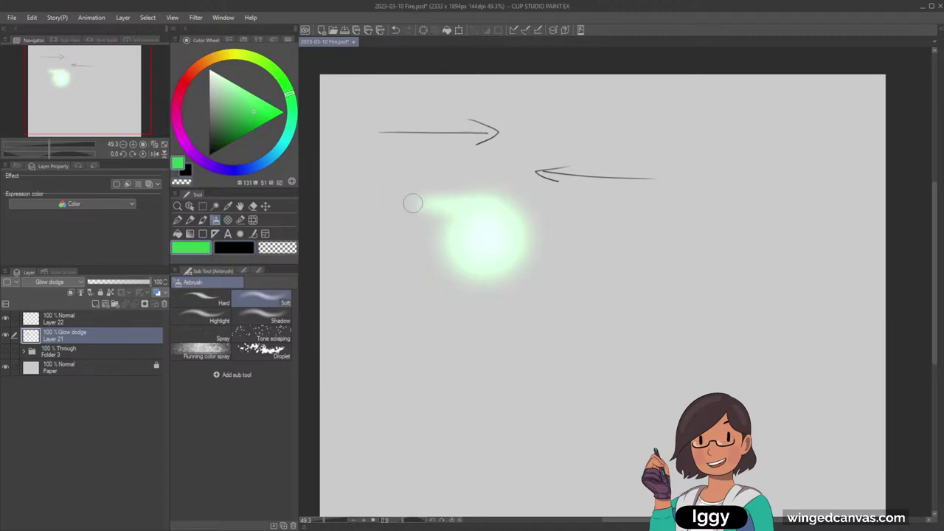
mouse_move(411, 202)
left_mouse_down()
mouse_move(405, 184)
mouse_move(390, 188)
mouse_move(411, 200)
left_mouse_up()
key("ctrl+z")
Step: Paint a green tail tapering left from the glowing ball, with short flame spikes above and below, using the Soft airbrush
mouse_move(495, 217)
left_mouse_down()
mouse_move(379, 207)
mouse_move(355, 196)
mouse_move(441, 207)
mouse_move(468, 225)
mouse_move(406, 230)
mouse_move(461, 241)
mouse_move(389, 243)
mouse_move(440, 254)
mouse_move(363, 224)
left_mouse_up()
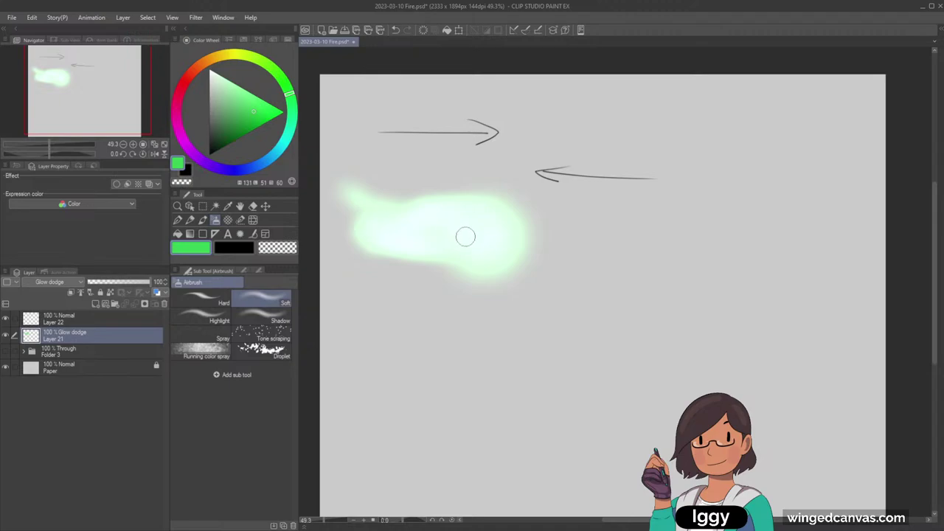
mouse_move(436, 205)
left_mouse_down()
mouse_move(369, 207)
mouse_move(400, 194)
mouse_move(316, 196)
mouse_move(332, 226)
mouse_move(435, 249)
left_mouse_up()
left_click(199, 250)
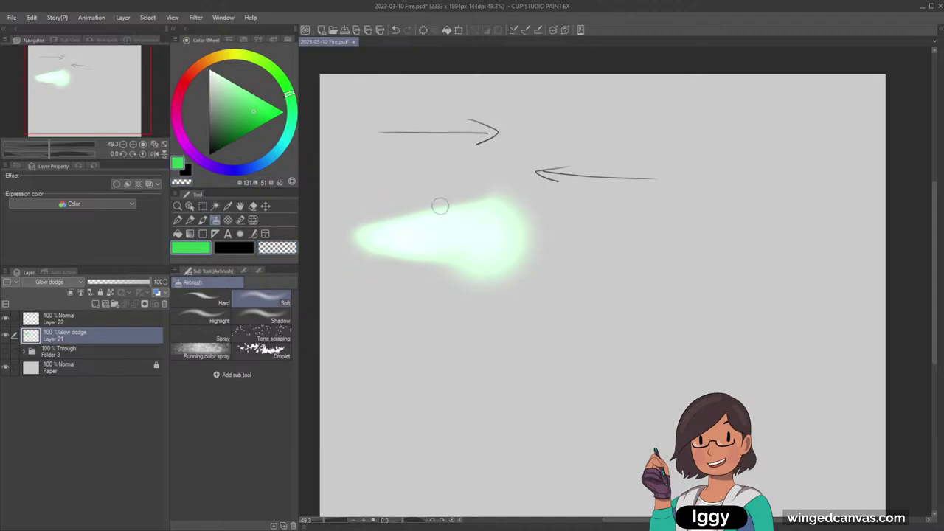
mouse_move(494, 206)
left_mouse_down()
mouse_move(458, 183)
mouse_move(467, 206)
left_mouse_up()
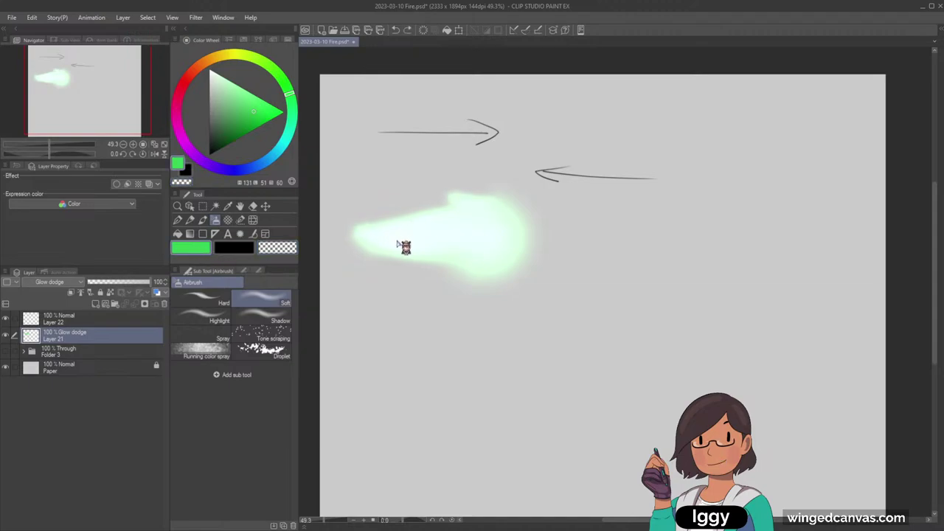
mouse_move(385, 234)
left_mouse_down()
mouse_move(355, 240)
mouse_move(456, 251)
left_mouse_up()
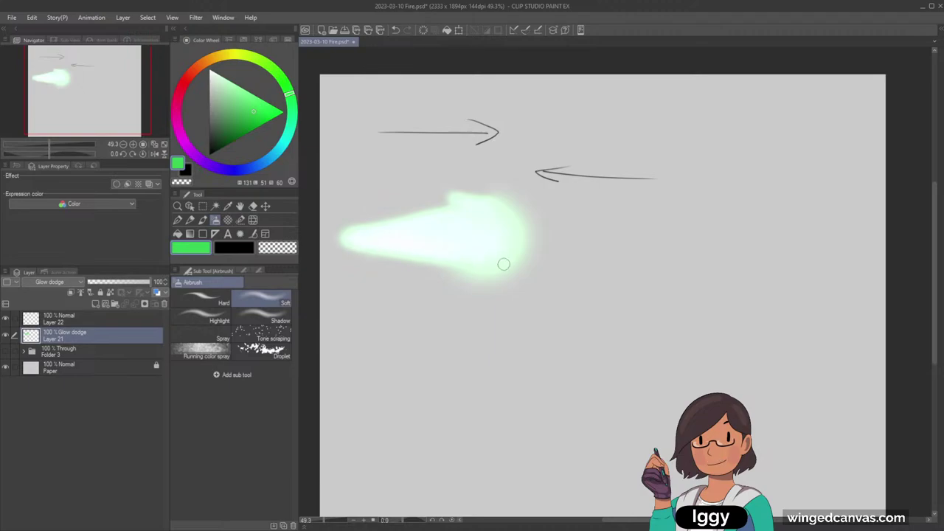
left_click_drag(504, 263, 446, 270)
key("ctrl+z")
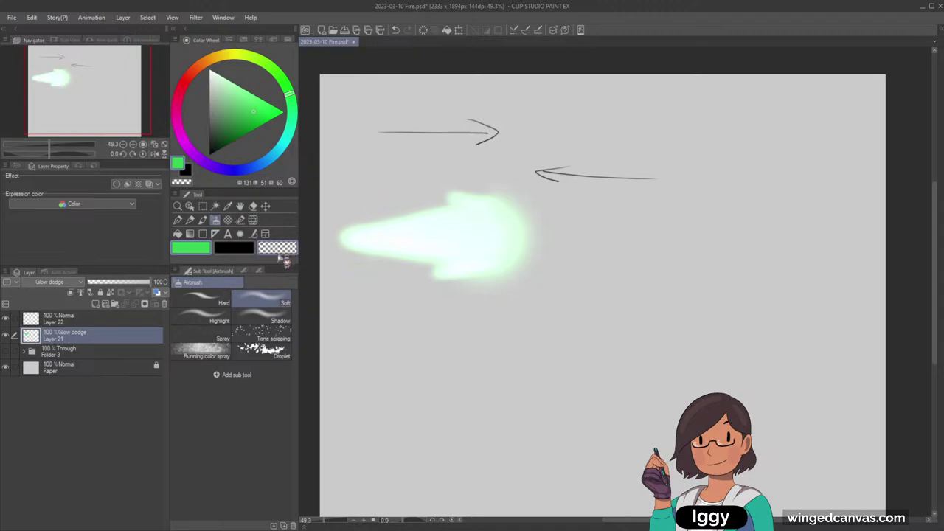
Step: Trim the tail's upper edge and tip to a sharper point by airbrushing with the transparent colour
left_click(285, 252)
left_click_drag(436, 204, 347, 229)
left_click_drag(404, 214, 312, 238)
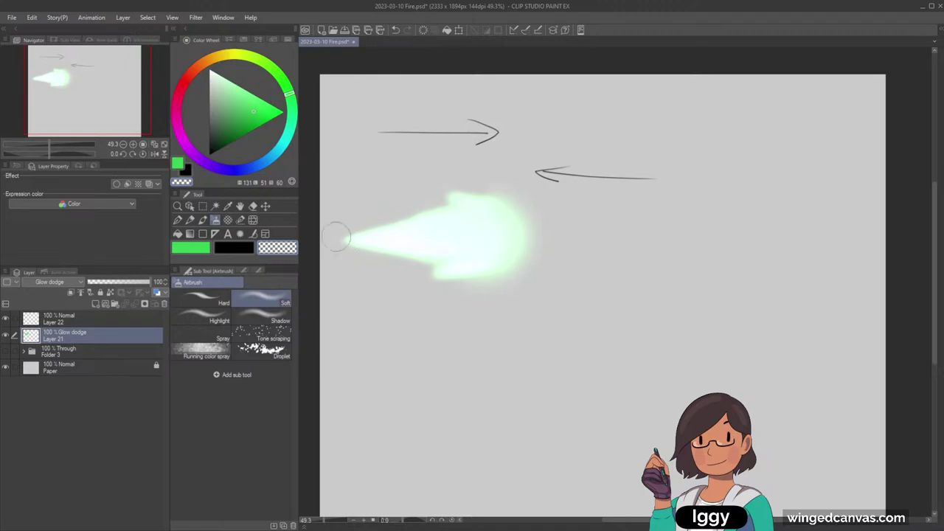
left_click_drag(363, 241, 336, 241)
mouse_move(482, 189)
left_mouse_down()
mouse_move(409, 186)
mouse_move(454, 185)
mouse_move(399, 212)
left_mouse_up()
Step: Lengthen the flame's tip and its upper and lower spikes with the Smooth watercolor brush, and refine them with the Soft airbrush
key("b")
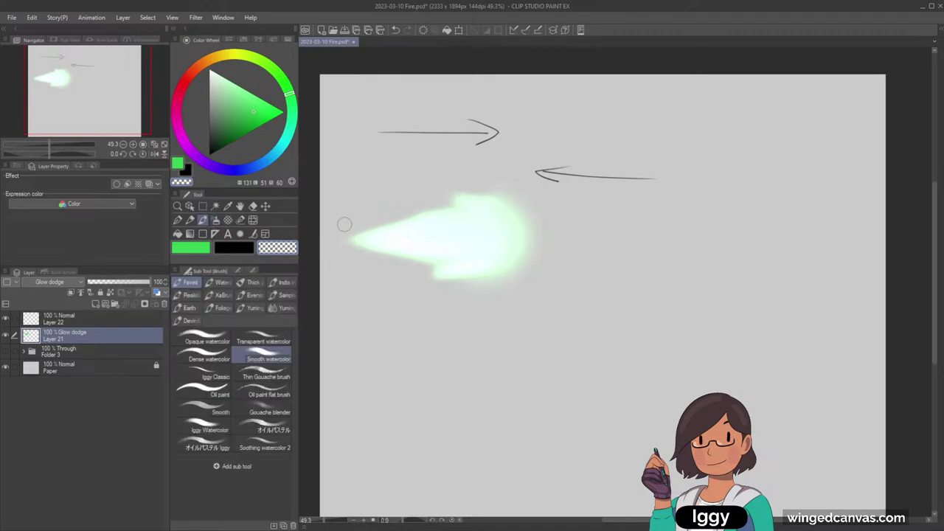
left_click_drag(472, 196, 442, 193)
left_click_drag(465, 255, 410, 286)
mouse_move(351, 243)
left_mouse_down()
mouse_move(377, 230)
mouse_move(392, 235)
mouse_move(348, 230)
left_mouse_up()
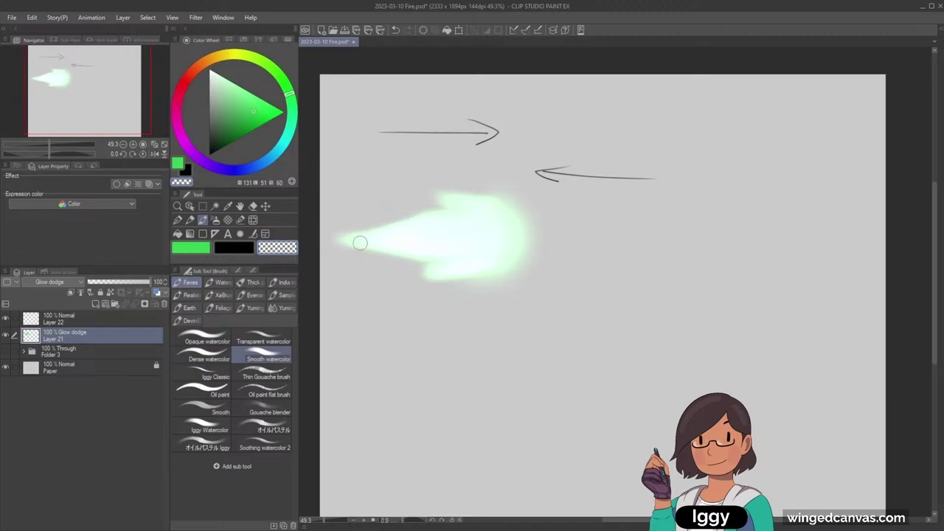
left_click(215, 220)
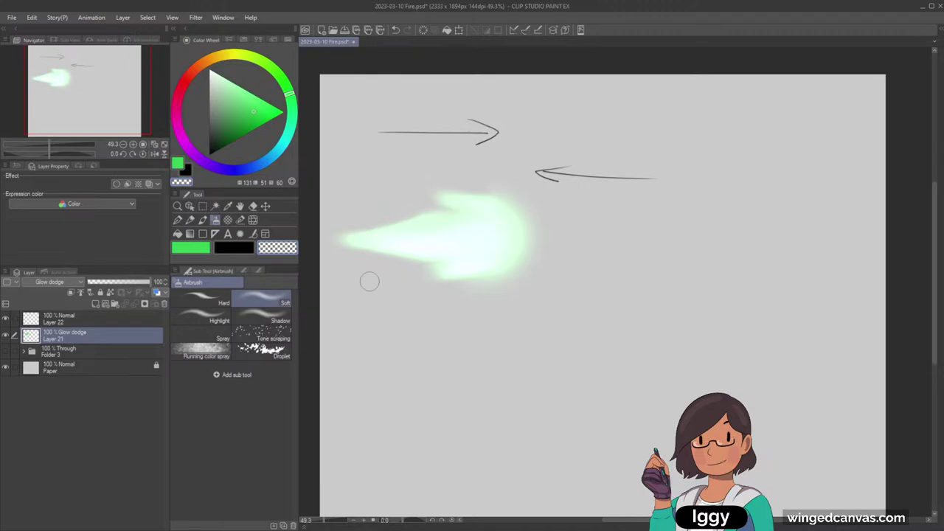
left_click(225, 250)
Step: Try outlining the green flame's silhouette in black on the Normal layer with the Lighter pencil
left_click(203, 220)
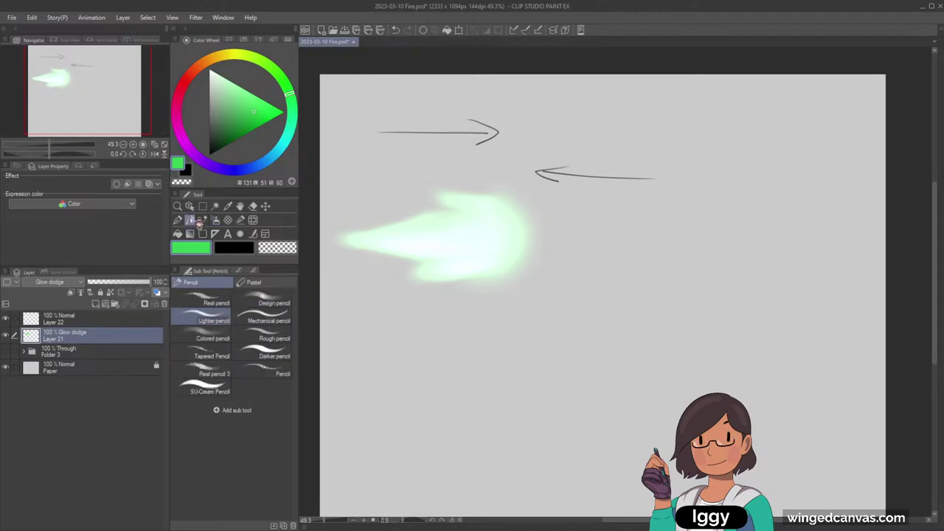
left_click(110, 321)
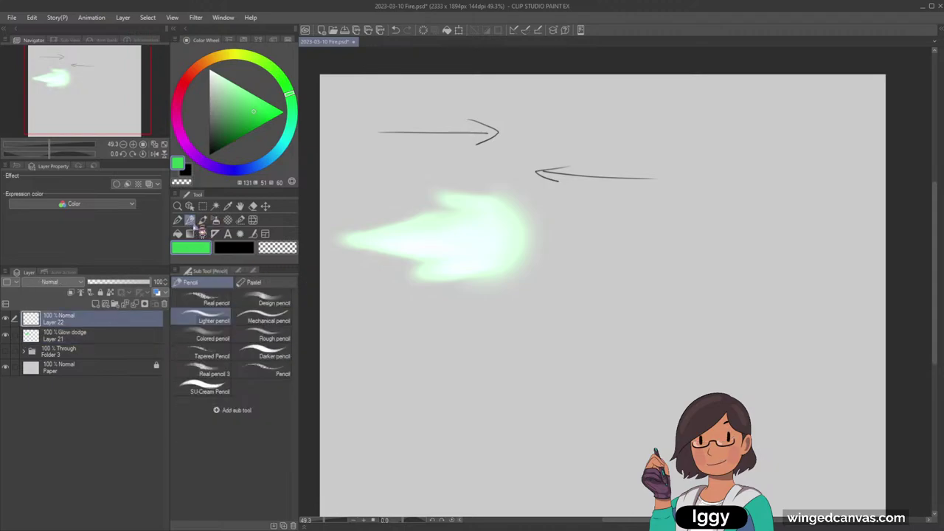
left_click(190, 219)
left_click(234, 248)
left_click_drag(444, 206, 340, 233)
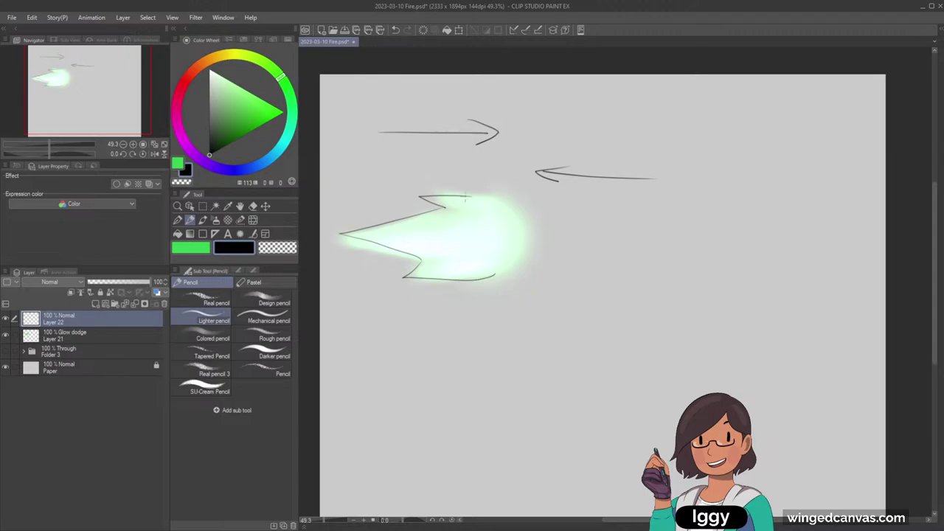
mouse_move(465, 197)
left_mouse_down()
mouse_move(518, 227)
mouse_move(476, 273)
left_mouse_up()
key("ctrl+z")
key("ctrl+z")
key("ctrl+z")
key("ctrl+z")
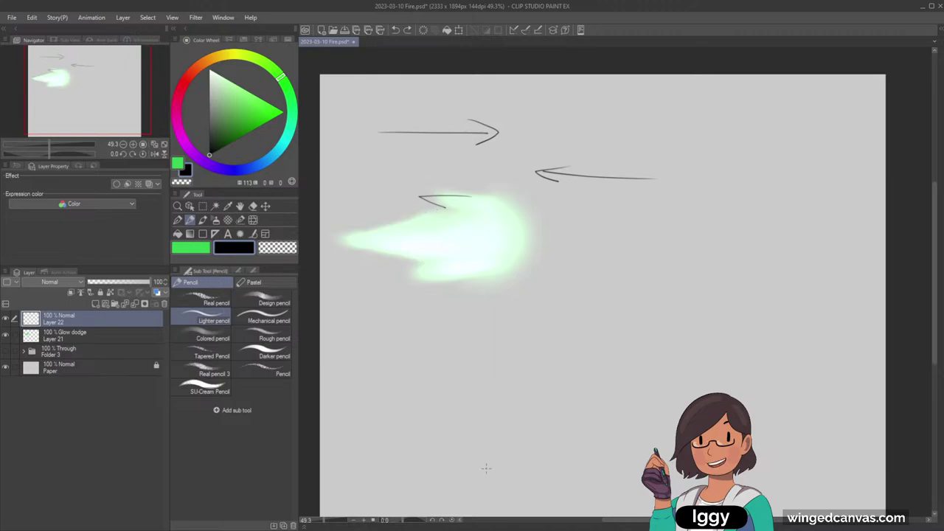
key("ctrl+z")
Step: Outline the green flame in black, tracing its pointed tail, both side spikes and the rounded front
mouse_move(453, 212)
left_mouse_down()
mouse_move(347, 237)
mouse_move(454, 261)
left_mouse_up()
key("ctrl+z")
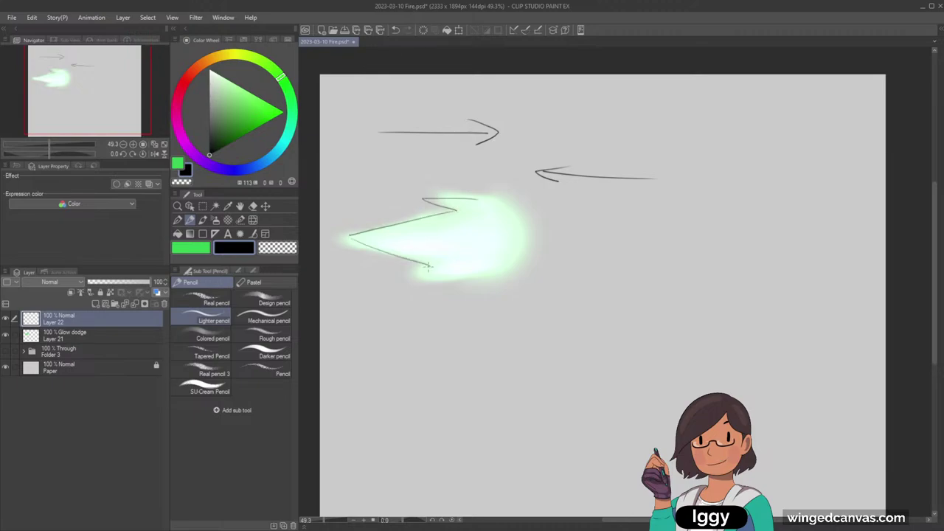
left_click_drag(404, 278, 509, 269)
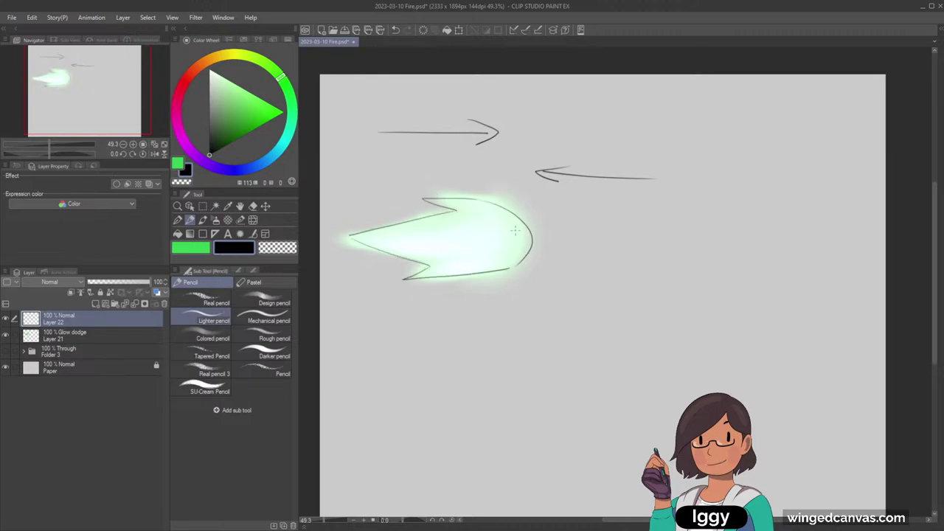
key("ctrl+z")
left_click_drag(480, 200, 517, 255)
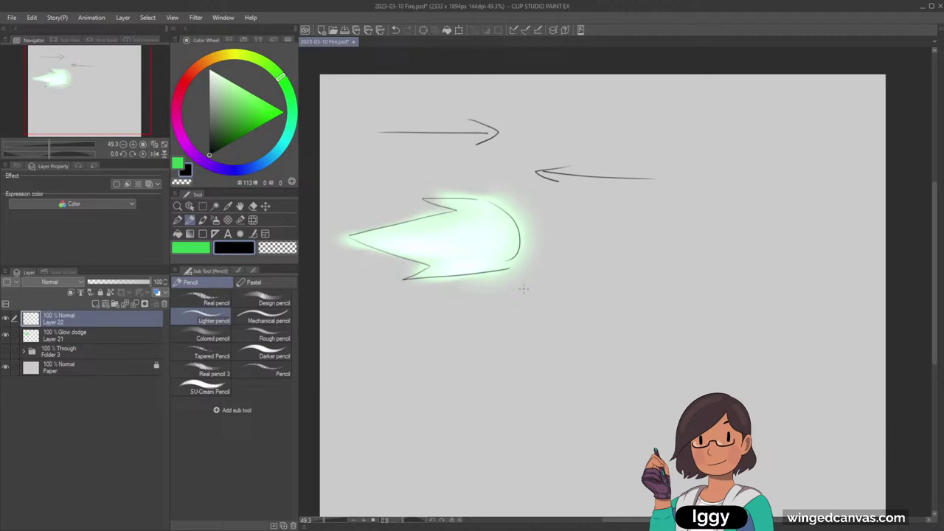
Step: Erase the flame outline, the green glow and both arrows from their layers with the Hard eraser
left_click(253, 205)
mouse_move(415, 237)
left_mouse_down()
mouse_move(401, 211)
mouse_move(386, 270)
mouse_move(415, 295)
left_mouse_up()
left_click(136, 341)
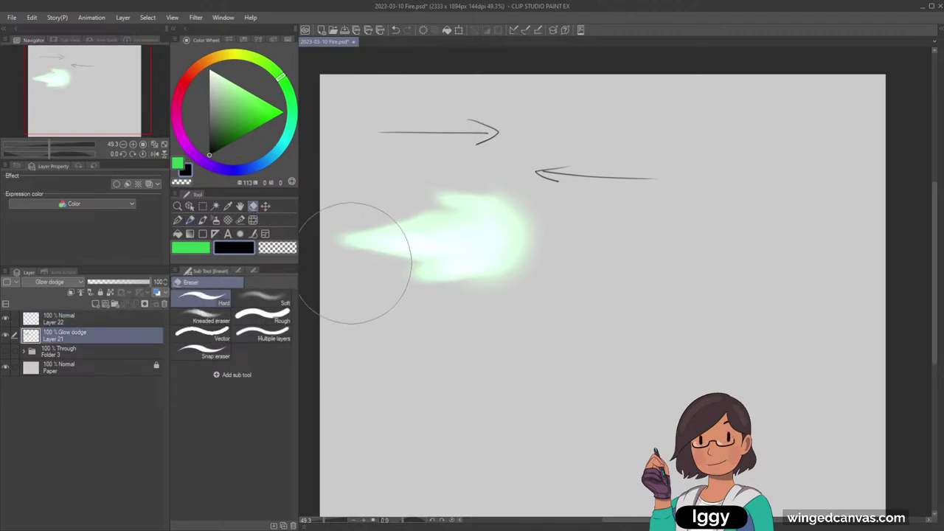
mouse_move(368, 263)
left_mouse_down()
mouse_move(419, 238)
mouse_move(342, 256)
mouse_move(600, 231)
left_mouse_up()
left_click(96, 318)
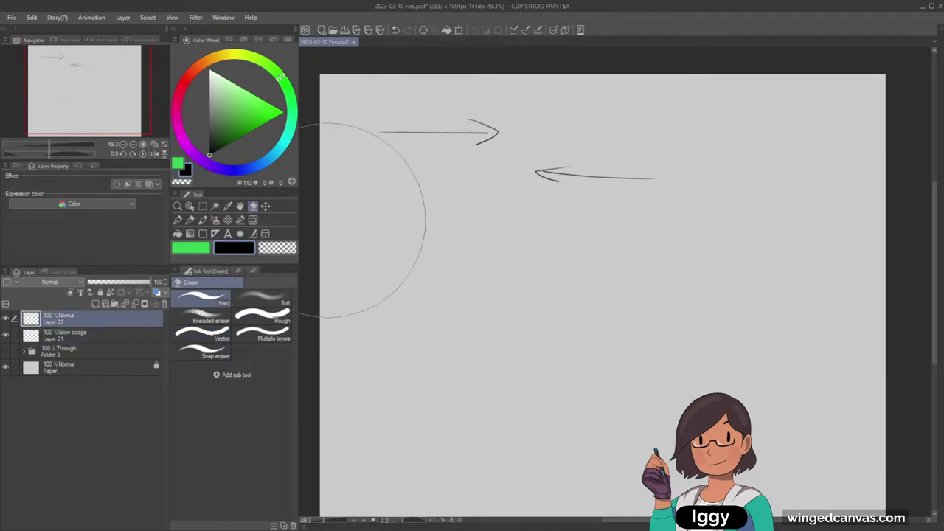
mouse_move(347, 210)
left_mouse_down()
mouse_move(413, 147)
mouse_move(680, 185)
left_mouse_up()
left_click(189, 220)
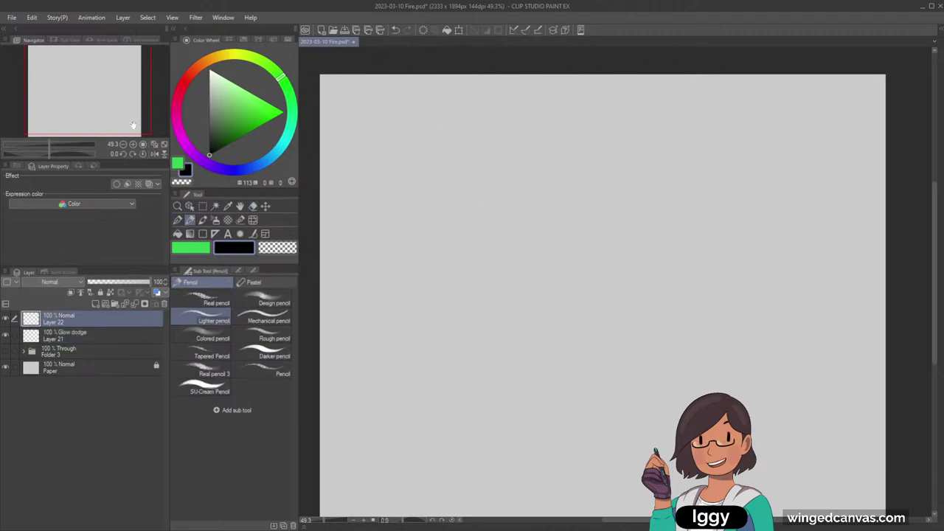
key("ctrl+minus")
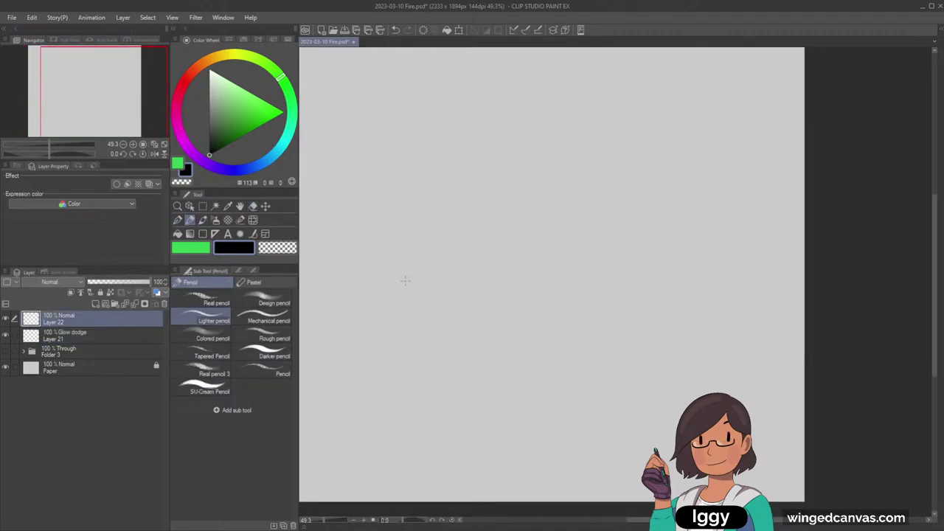
key("ctrl+z")
left_click_drag(403, 281, 399, 220)
left_click_drag(397, 259, 369, 196)
key("ctrl+z")
Step: Paint a broad purple glow on the Glow dodge layer with the Soft airbrush, rising from a narrow base and bending left
left_click(96, 337)
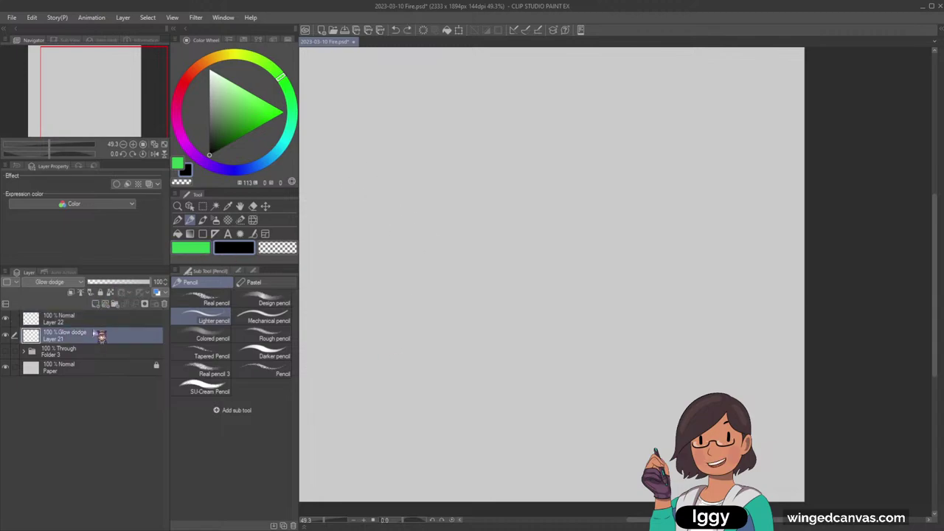
left_click(214, 220)
left_click(246, 171)
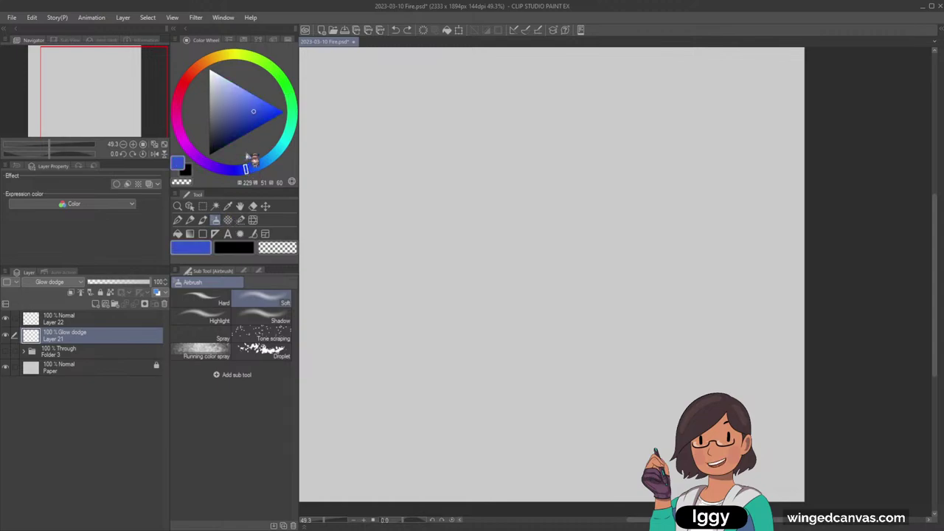
left_click(192, 154)
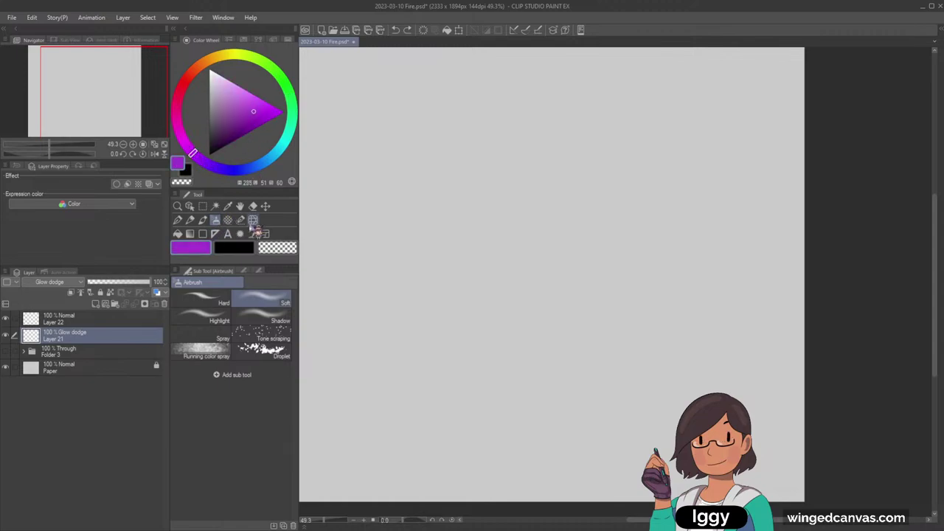
left_click_drag(420, 296, 413, 205)
key("ctrl+z")
left_click_drag(411, 337, 402, 211)
mouse_move(436, 292)
left_mouse_down()
mouse_move(394, 126)
mouse_move(417, 157)
mouse_move(415, 96)
left_mouse_up()
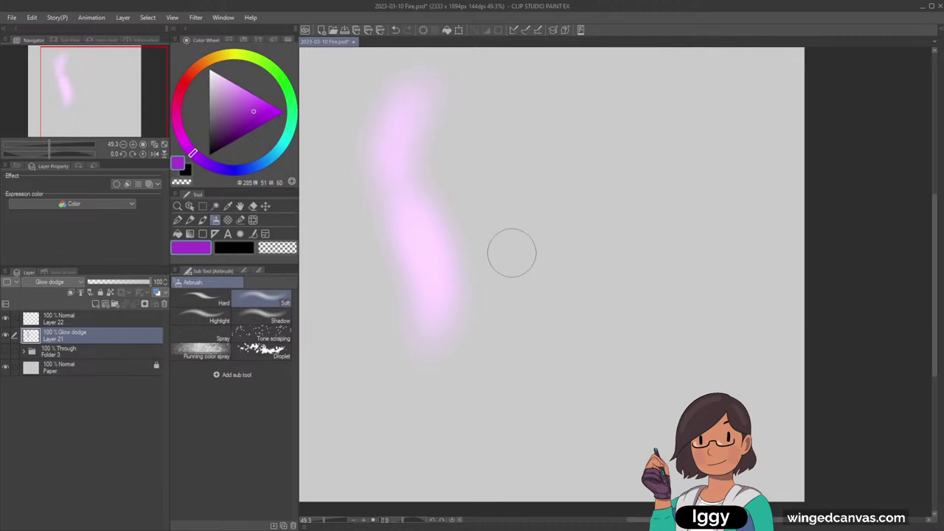
key("ctrl+z")
key("ctrl+z")
mouse_move(508, 352)
left_mouse_down()
mouse_move(474, 186)
mouse_move(467, 328)
mouse_move(459, 197)
mouse_move(471, 230)
mouse_move(452, 216)
mouse_move(468, 213)
mouse_move(437, 273)
mouse_move(413, 181)
mouse_move(430, 206)
left_mouse_up()
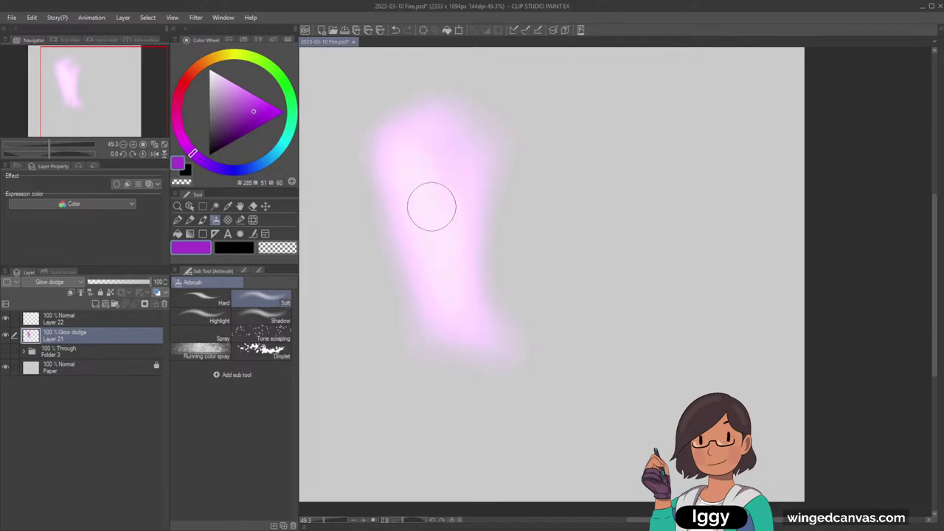
mouse_move(484, 124)
left_mouse_down()
mouse_move(369, 154)
mouse_move(342, 200)
mouse_move(324, 178)
left_mouse_up()
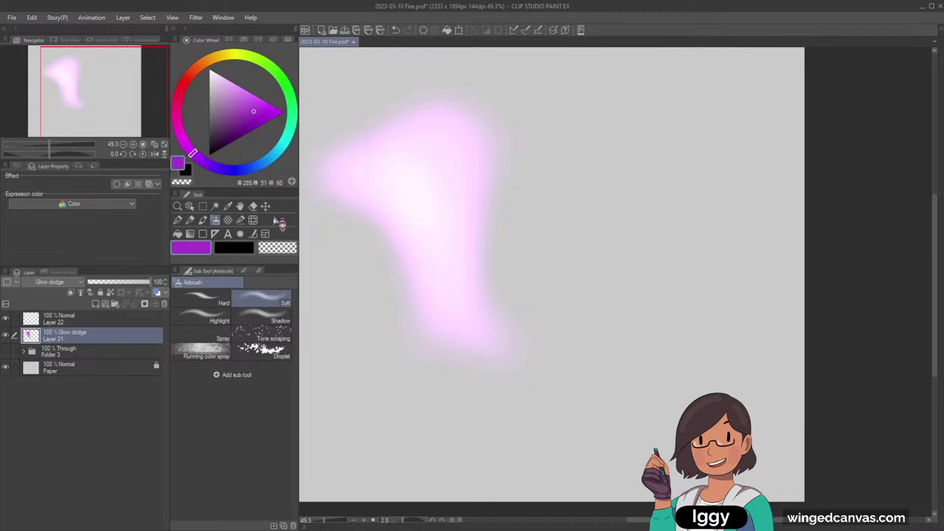
left_click(204, 219)
left_click(240, 234)
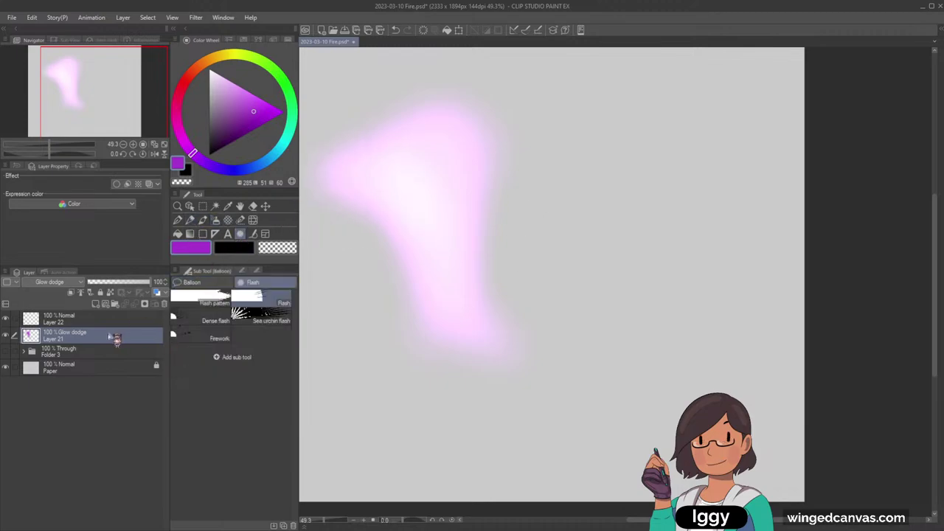
left_click(122, 321)
mouse_move(546, 354)
left_mouse_down()
mouse_move(548, 166)
mouse_move(575, 154)
left_mouse_up()
key("ctrl+z")
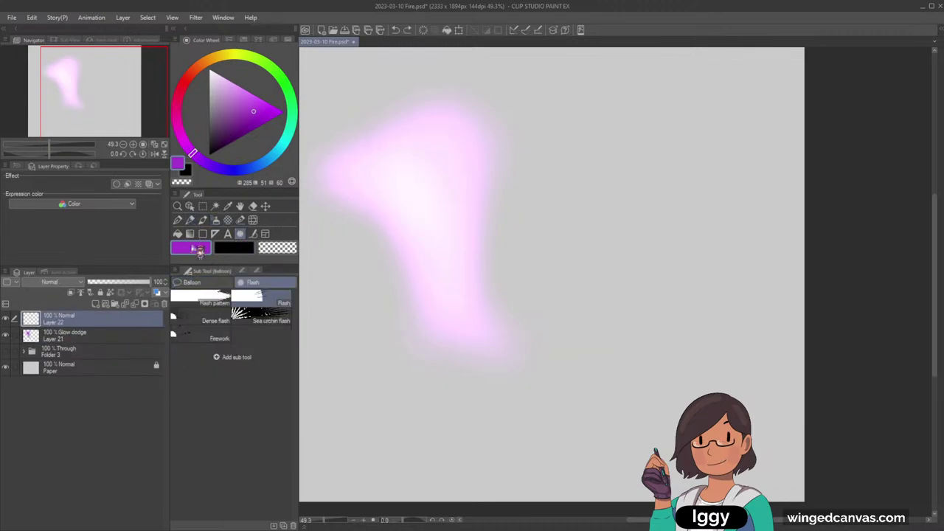
left_click(206, 220)
mouse_move(523, 335)
left_mouse_down()
mouse_move(518, 308)
mouse_move(584, 129)
left_mouse_up()
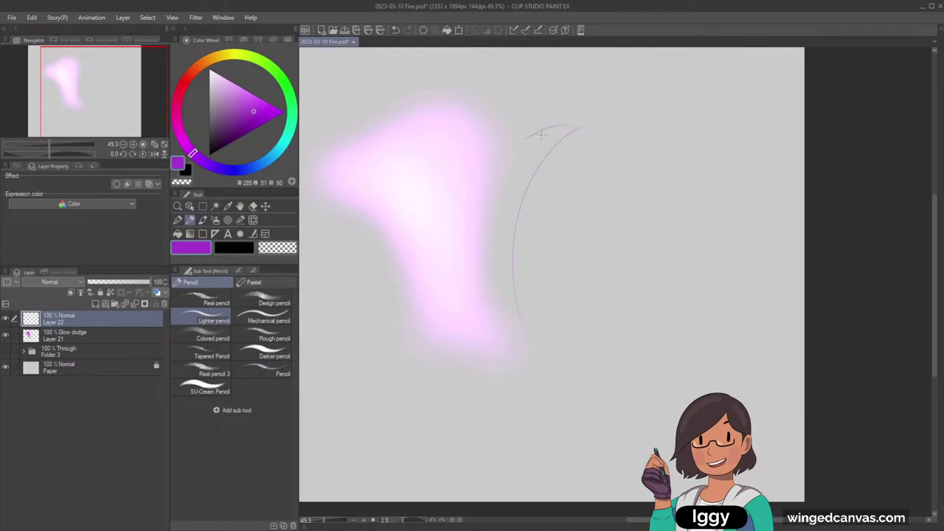
key("ctrl+z")
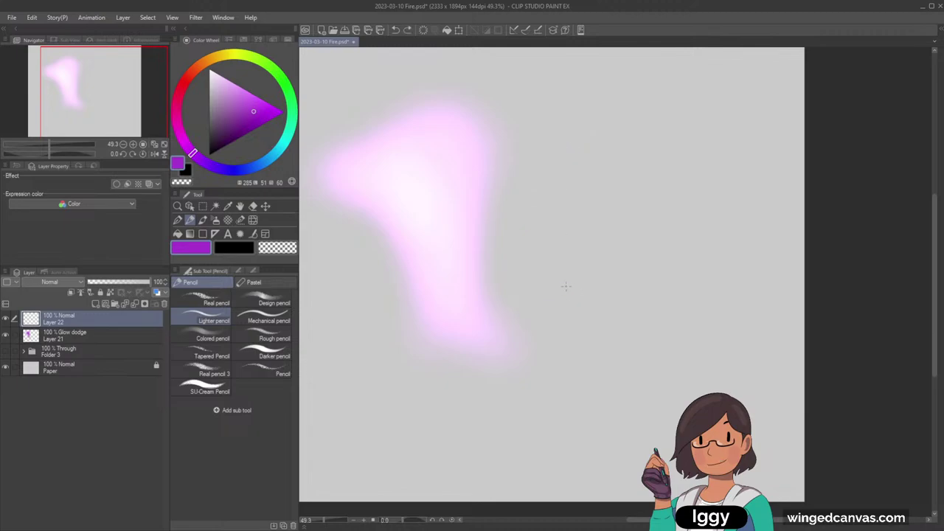
Step: Paint a puffy, cloud-shaped purple glow beside the bent flame on the Glow dodge layer with the Soft airbrush
left_click(230, 250)
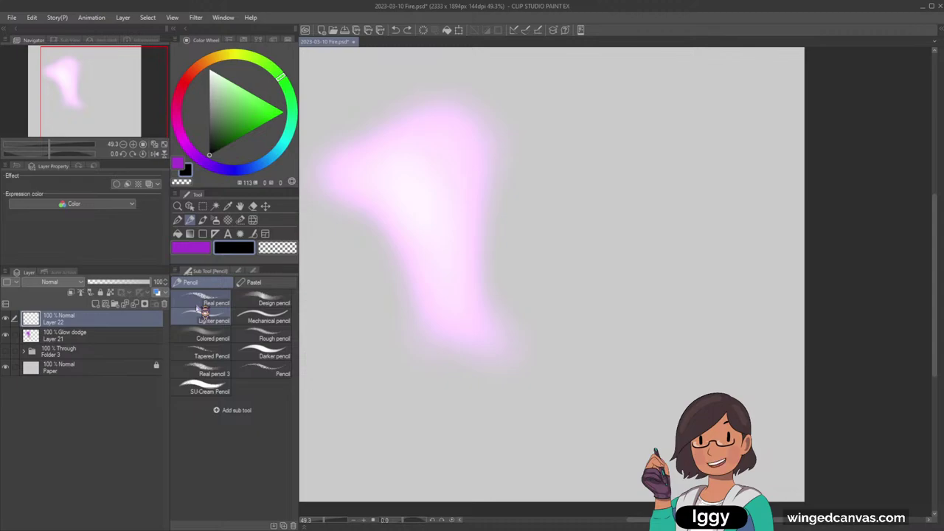
left_click(216, 220)
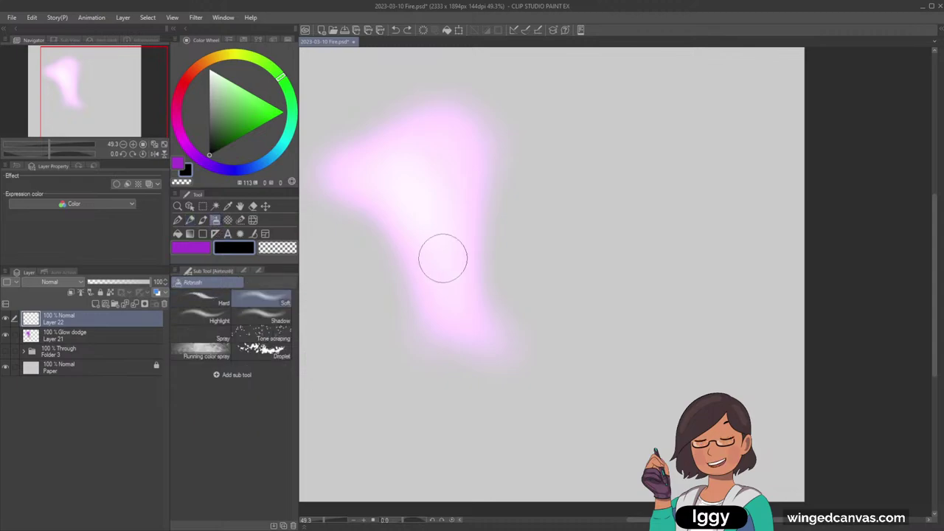
left_click(190, 248)
key("ctrl+z")
left_click(126, 334)
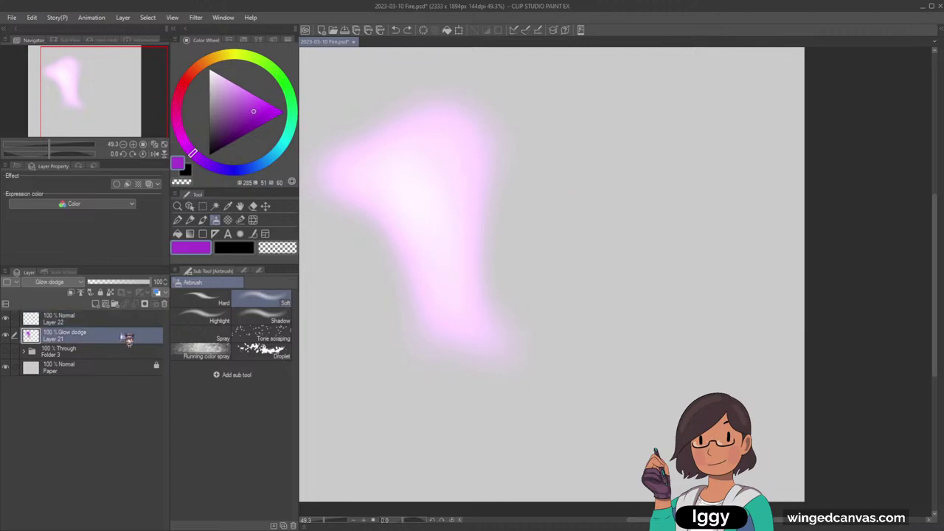
mouse_move(597, 247)
left_mouse_down()
mouse_move(654, 215)
mouse_move(641, 276)
mouse_move(679, 297)
mouse_move(595, 292)
mouse_move(588, 303)
mouse_move(681, 302)
mouse_move(676, 317)
mouse_move(697, 312)
mouse_move(645, 316)
mouse_move(652, 332)
mouse_move(672, 263)
left_mouse_up()
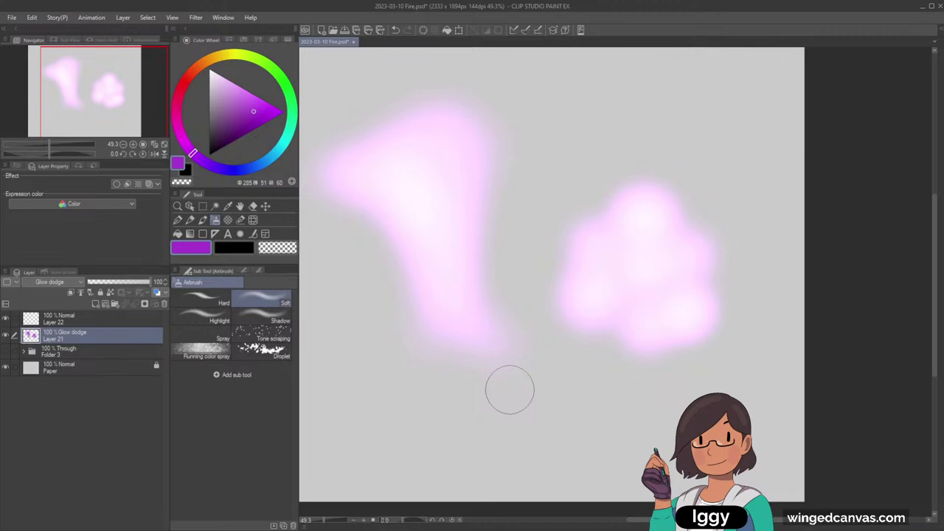
left_click_drag(594, 231, 549, 244)
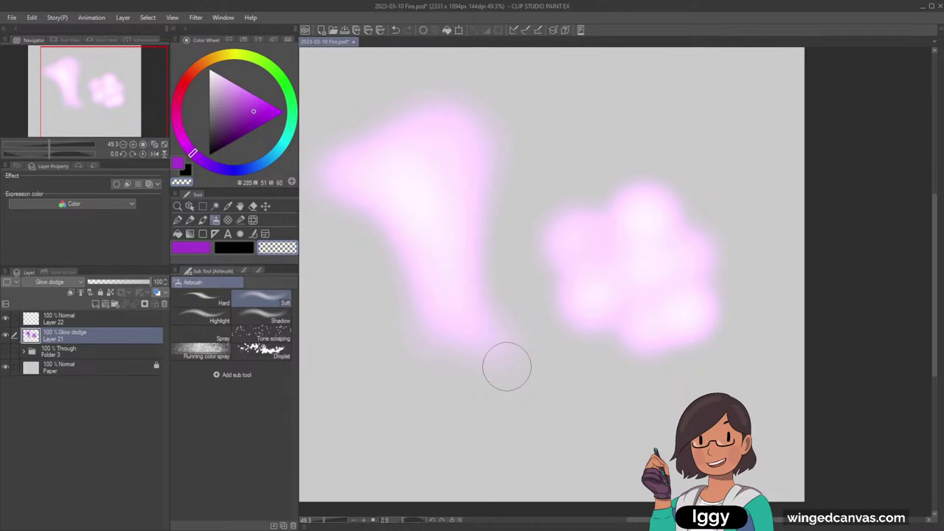
left_click(190, 248)
mouse_move(621, 96)
left_mouse_down()
mouse_move(632, 119)
mouse_move(634, 111)
mouse_move(641, 116)
mouse_move(592, 116)
mouse_move(609, 177)
left_mouse_up()
key("ctrl+z")
Step: Try drawing a large black burst with purple spikes across both glows with the Flash tool
left_click(228, 221)
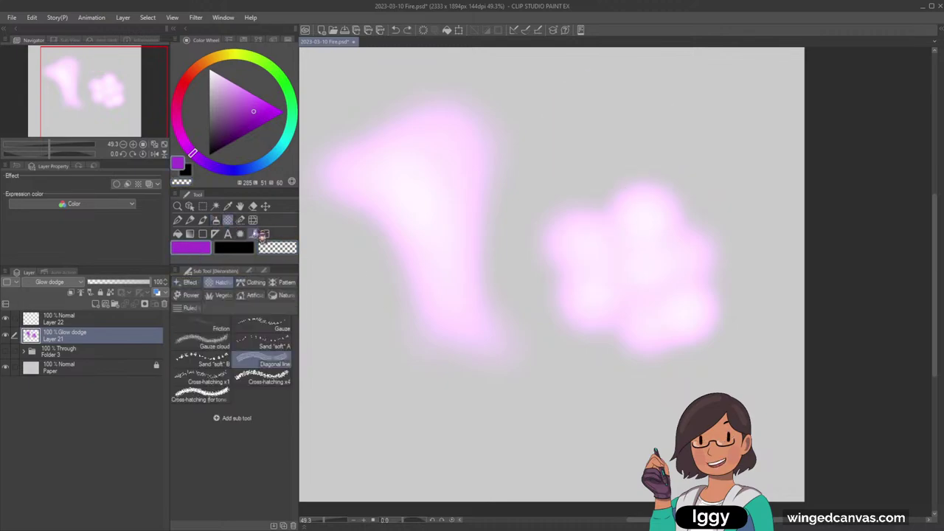
left_click(239, 222)
left_click(240, 233)
left_click_drag(557, 123, 699, 256)
key("ctrl+z")
left_click_drag(396, 137, 639, 381)
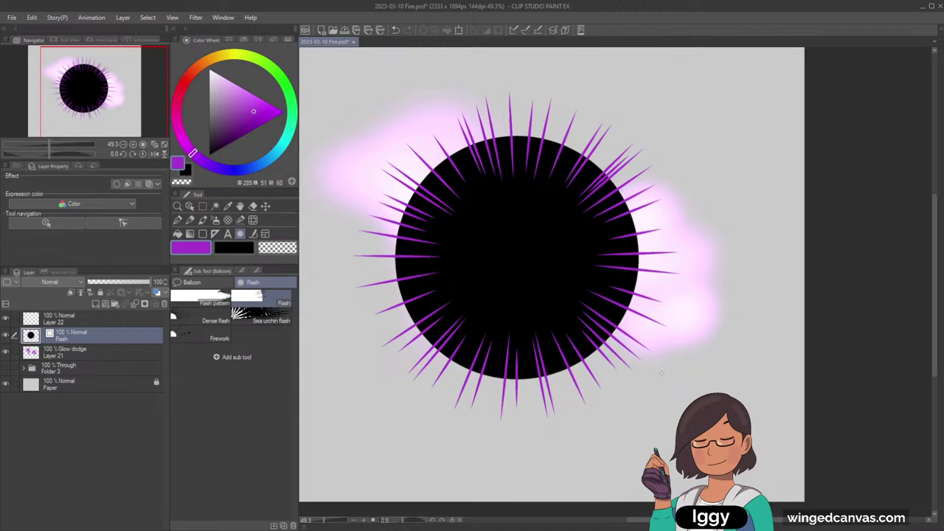
key("ctrl+z")
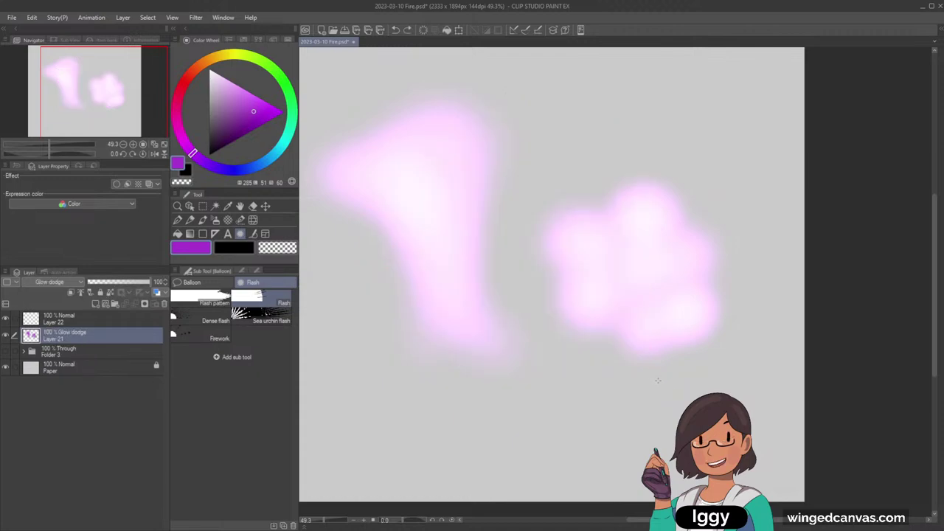
left_click(228, 233)
left_click(203, 220)
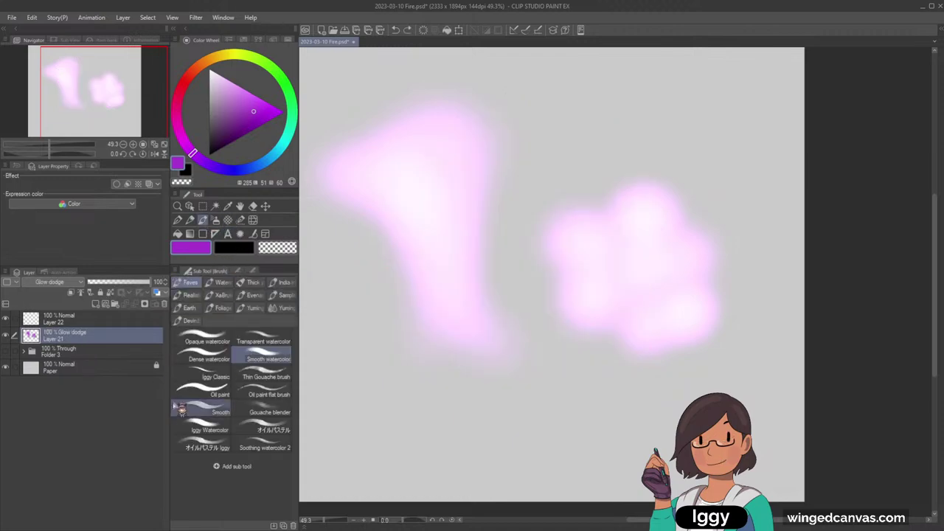
left_click(181, 205)
scroll(359, 255, "down", 1)
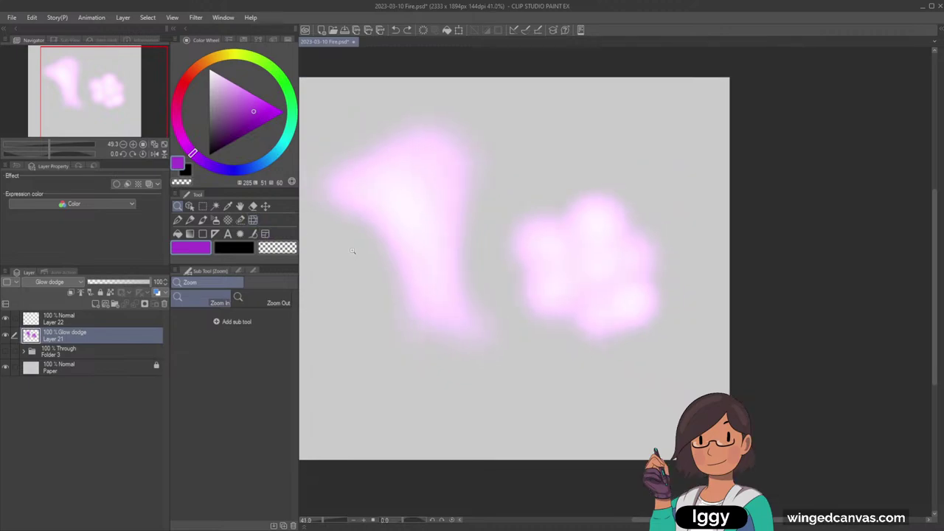
scroll(524, 255, "down", 1)
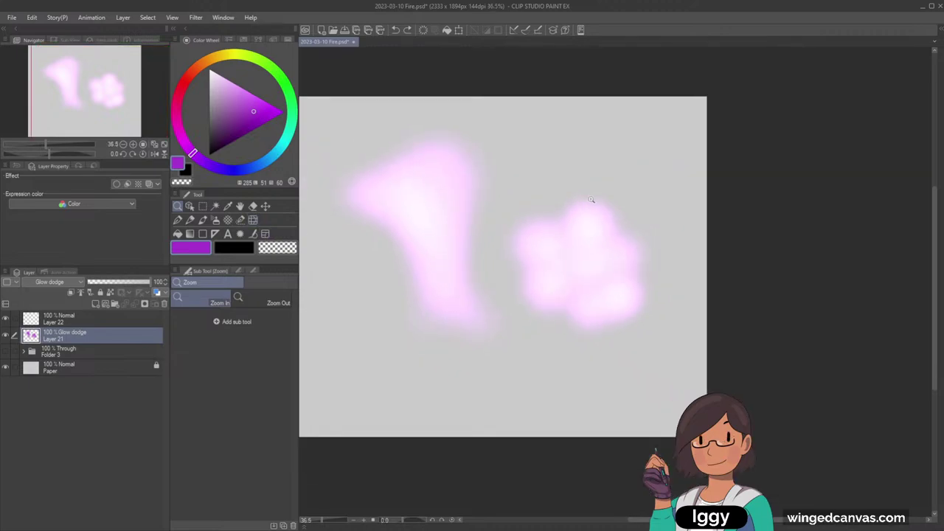
scroll(591, 199, "up", 1)
left_click(215, 219)
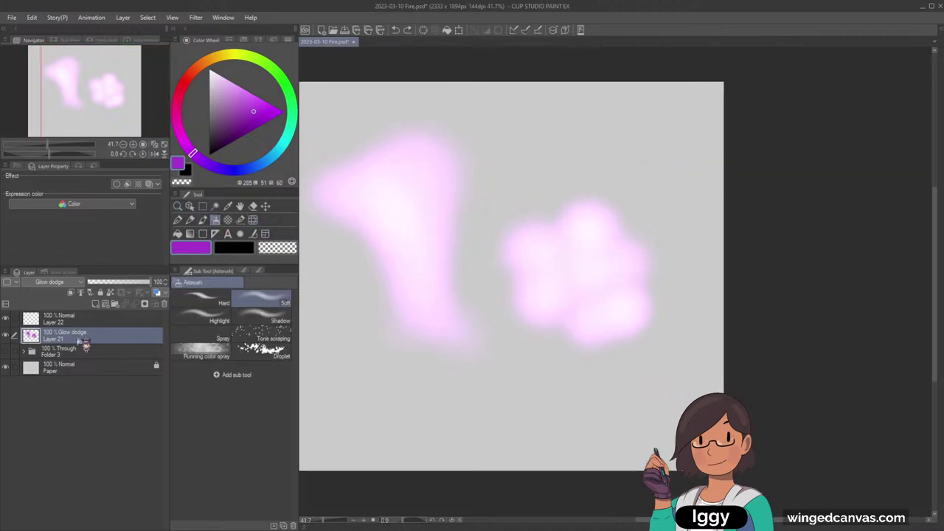
left_click(278, 248)
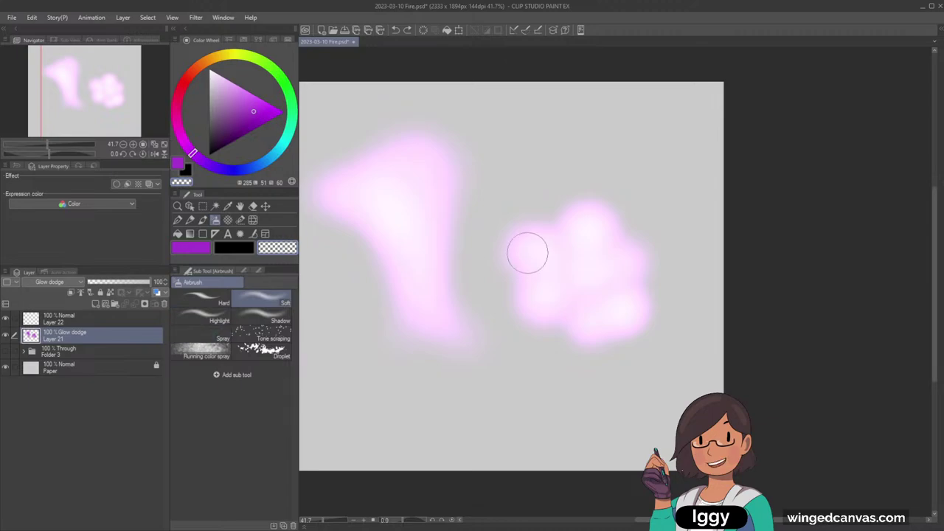
Step: Sketch a small black cloud outline above the puffy glow on the Normal layer with the Lighter pencil, keeping its inside empty
left_click(190, 220)
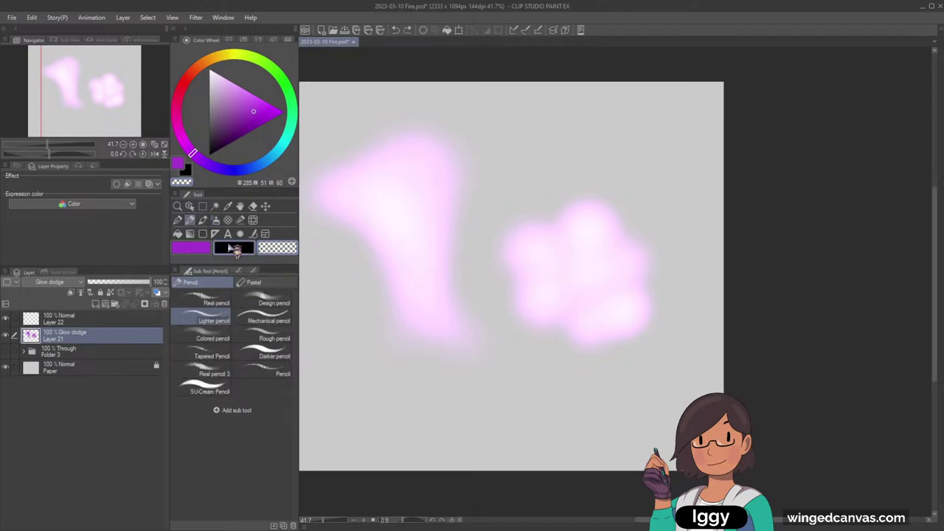
left_click(234, 248)
left_click(122, 319)
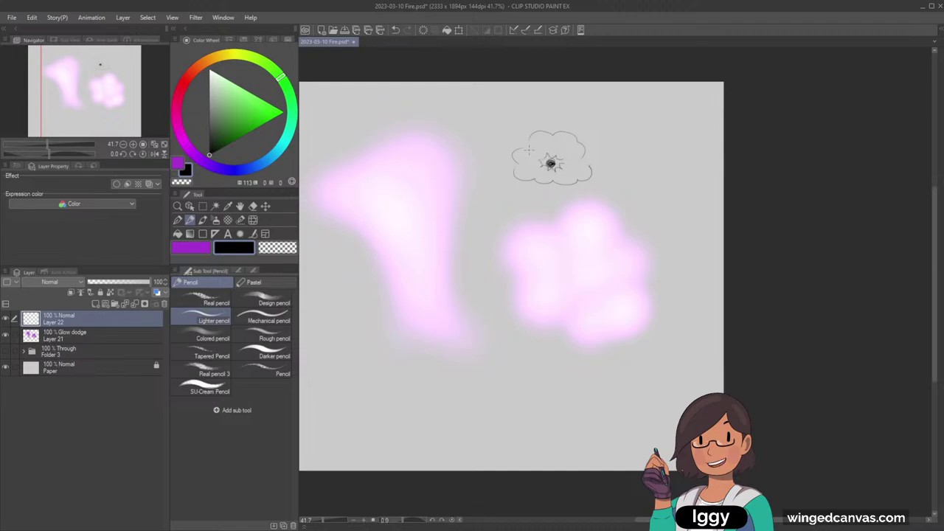
key("ctrl+z")
key("ctrl+z")
Step: Erase soft hollows in the puffy glow on the Glow dodge layer with the transparent Soft airbrush, and refill them with purple
left_click(194, 248)
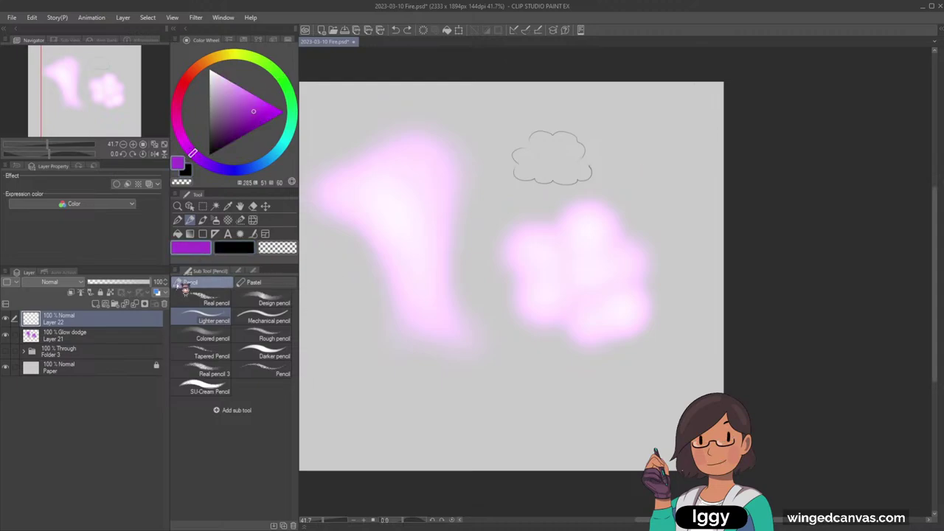
left_click(203, 220)
left_click(108, 337)
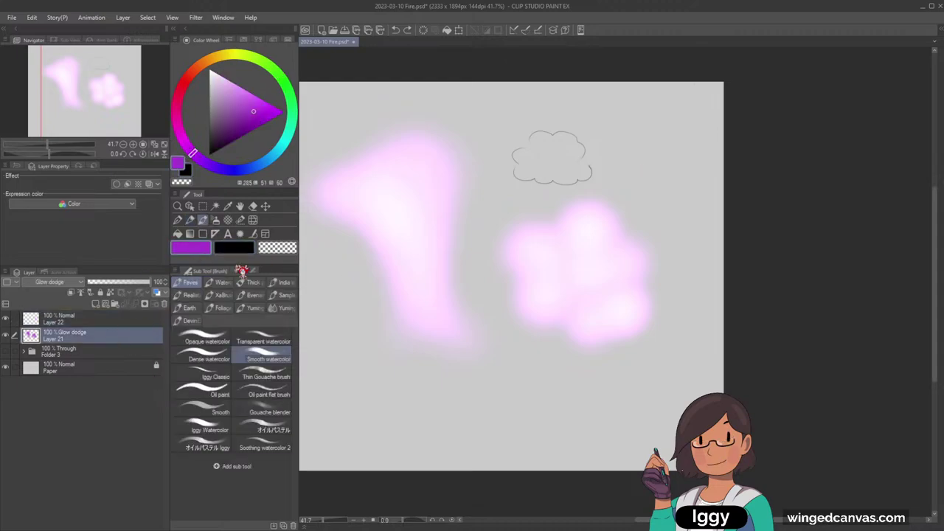
left_click(215, 220)
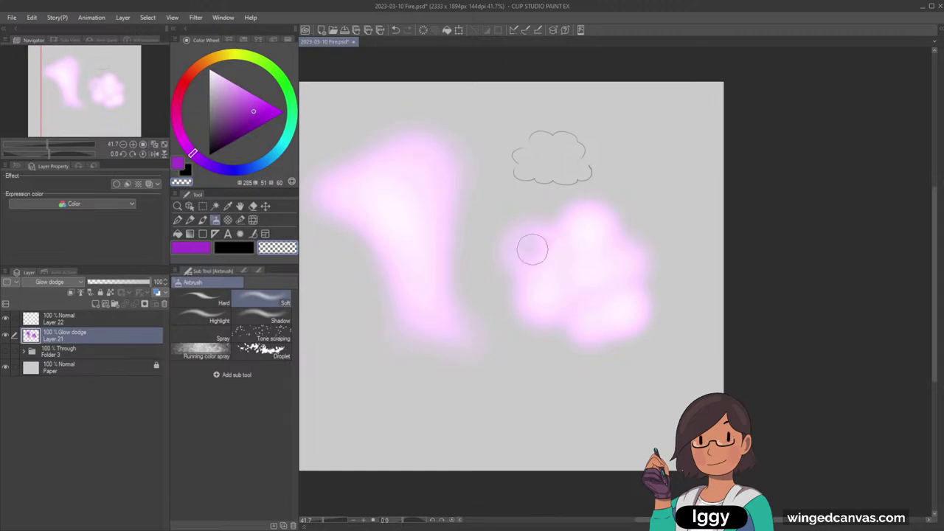
left_click_drag(530, 247, 541, 257)
mouse_move(599, 217)
left_mouse_down()
mouse_move(578, 222)
mouse_move(597, 232)
left_mouse_up()
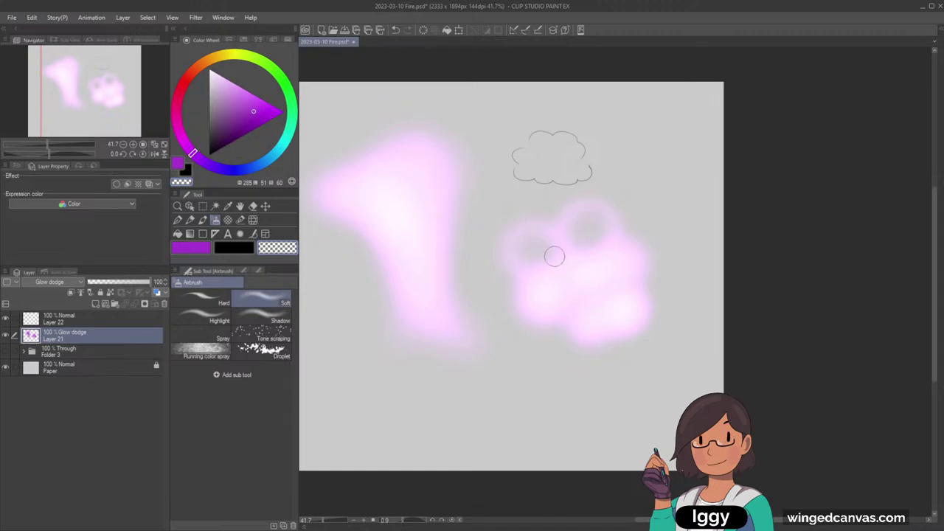
mouse_move(555, 256)
left_mouse_down()
mouse_move(544, 285)
mouse_move(526, 286)
mouse_move(528, 296)
mouse_move(556, 299)
left_mouse_up()
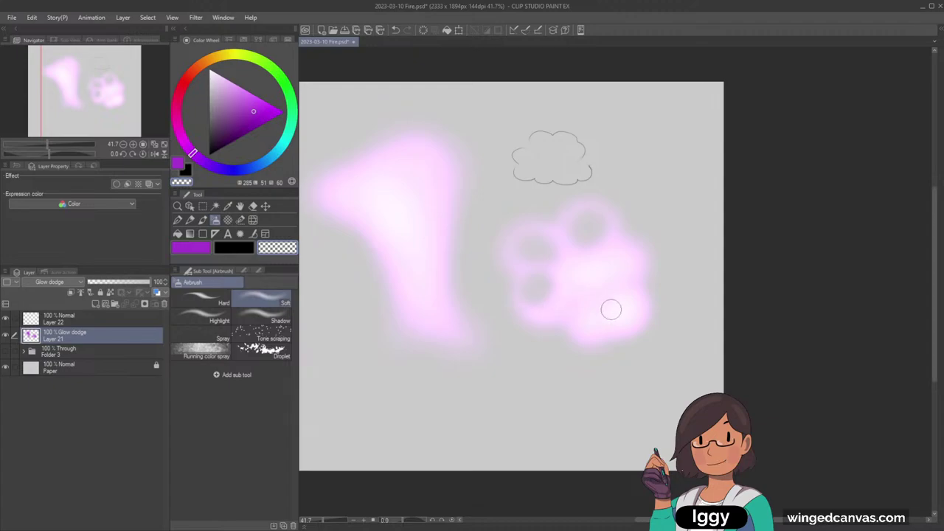
mouse_move(611, 309)
left_mouse_down()
mouse_move(591, 295)
mouse_move(549, 298)
mouse_move(571, 314)
mouse_move(578, 301)
mouse_move(570, 312)
mouse_move(581, 319)
mouse_move(584, 307)
mouse_move(623, 295)
mouse_move(570, 269)
left_mouse_up()
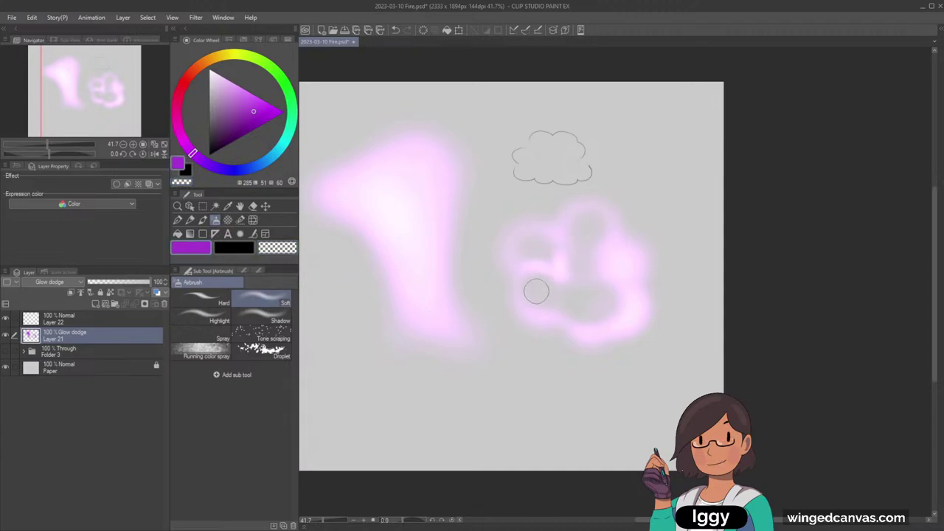
mouse_move(543, 276)
left_mouse_down()
mouse_move(527, 291)
mouse_move(602, 300)
mouse_move(525, 247)
mouse_move(576, 242)
mouse_move(587, 225)
mouse_move(568, 245)
mouse_move(602, 235)
mouse_move(639, 283)
left_mouse_up()
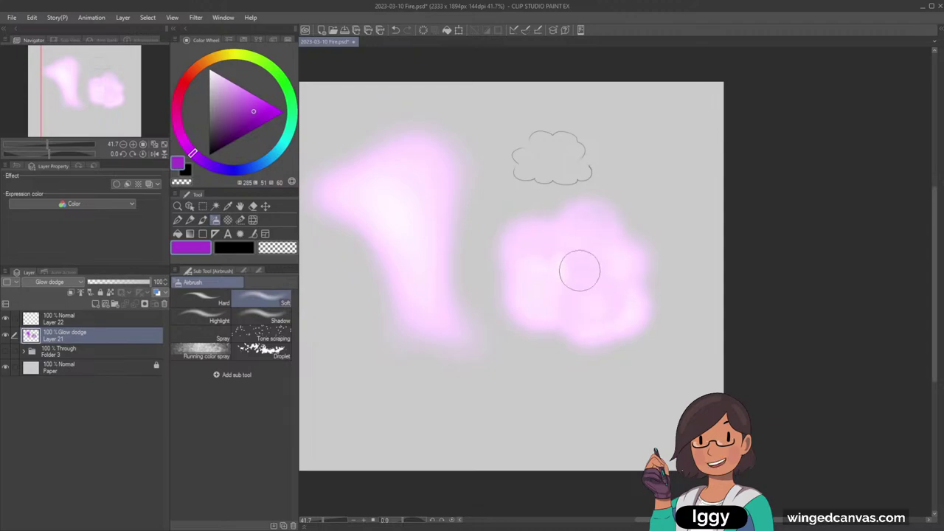
Step: Paint small bright highlights inside the cloud-shaped pink glow on the Glow dodge layer with a smaller Soft airbrush
key("bracketleft")
key("bracketleft")
key("bracketleft")
key("bracketleft")
key("bracketleft")
key("bracketleft")
left_click_drag(525, 265, 561, 275)
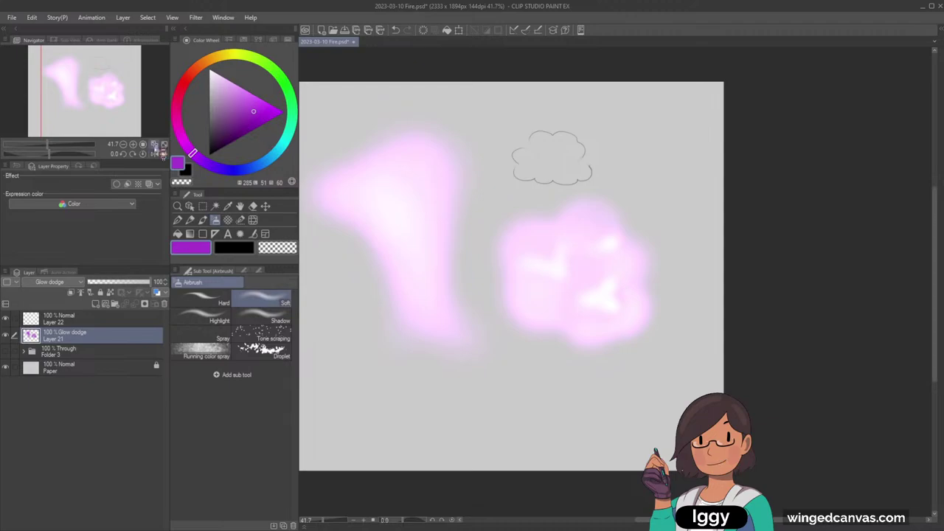
Step: Delete the Glow dodge layer and the layer above it, and add a fresh empty Normal layer
left_click(154, 144)
left_click(87, 321, "shift")
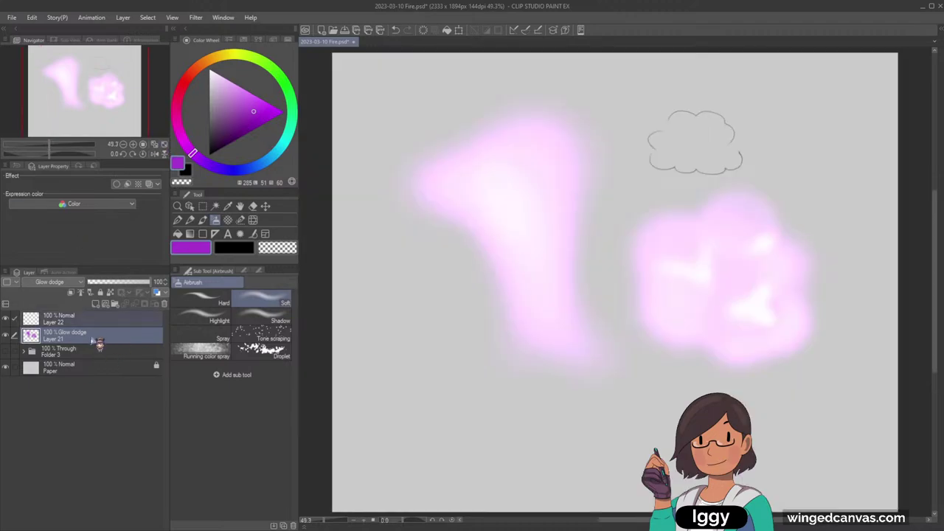
left_click(164, 304)
left_click(96, 303)
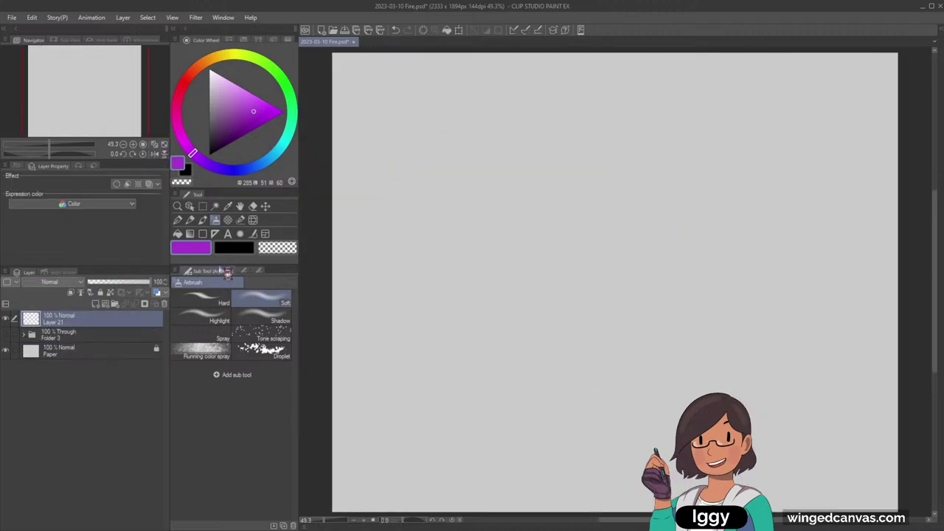
left_click(233, 248)
left_click(190, 219)
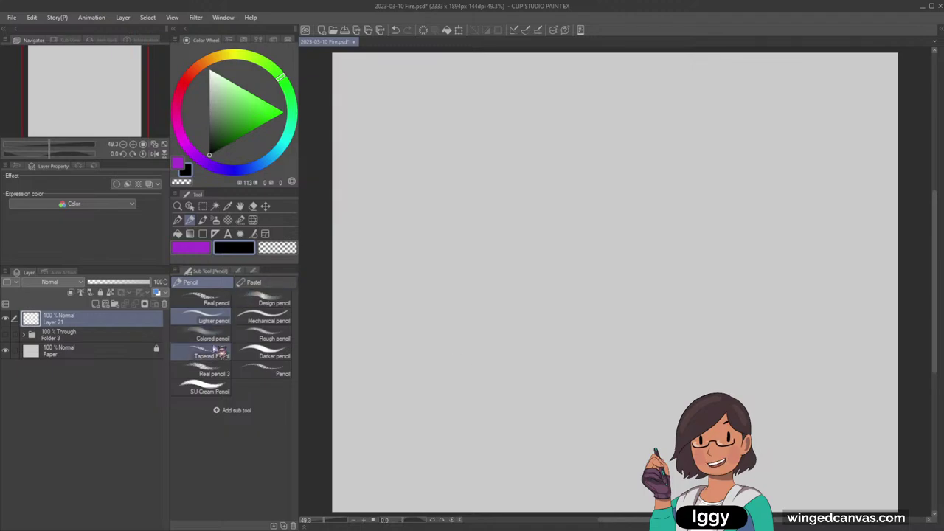
left_click_drag(86, 90, 95, 89)
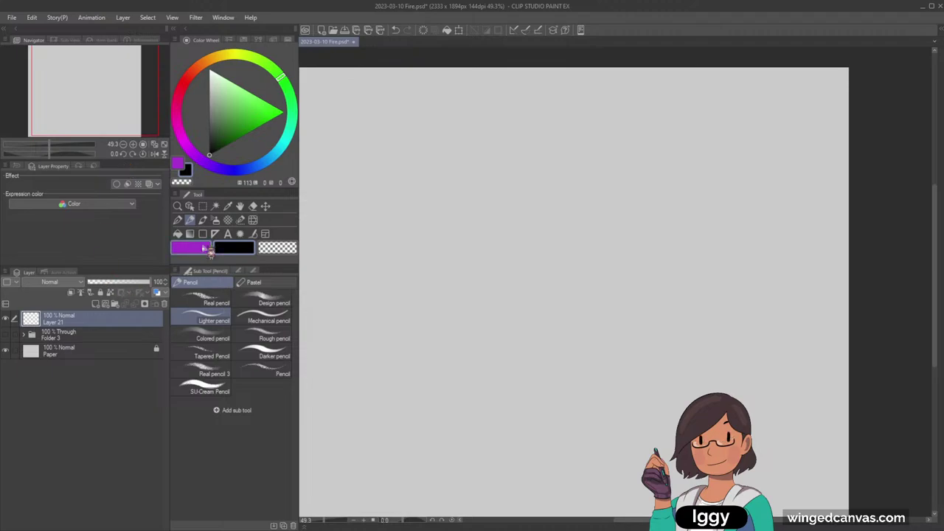
Step: Set up the Dense watercolor brush with a muted grey-blue of hue 195
left_click(203, 220)
left_click(204, 251)
left_click(211, 103)
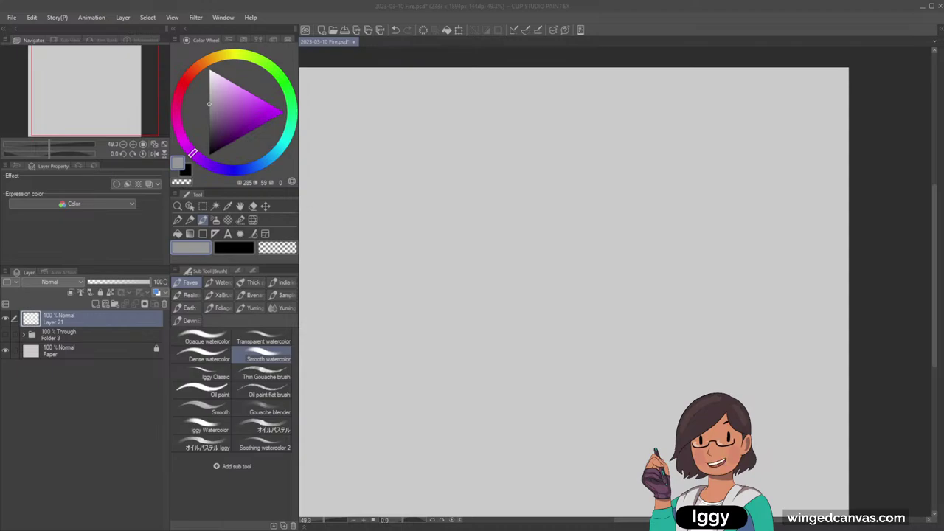
left_click(276, 154)
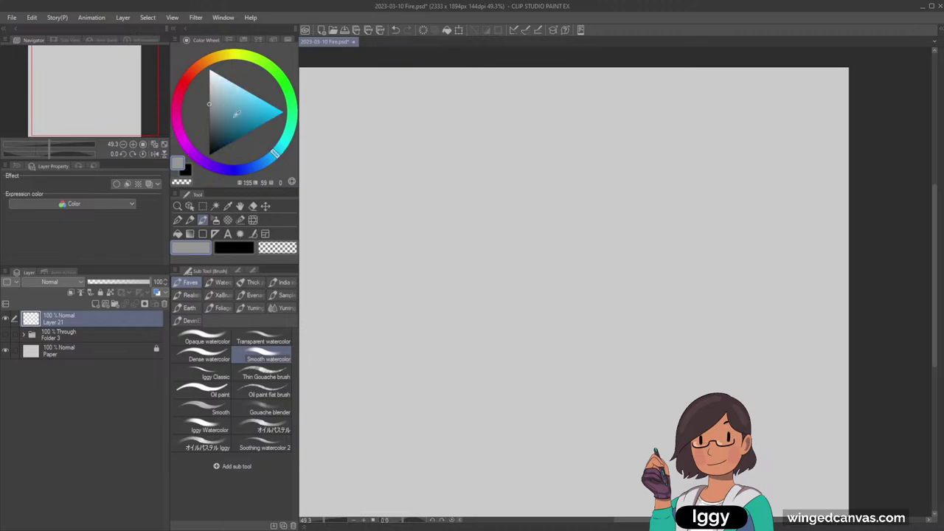
left_click(220, 106)
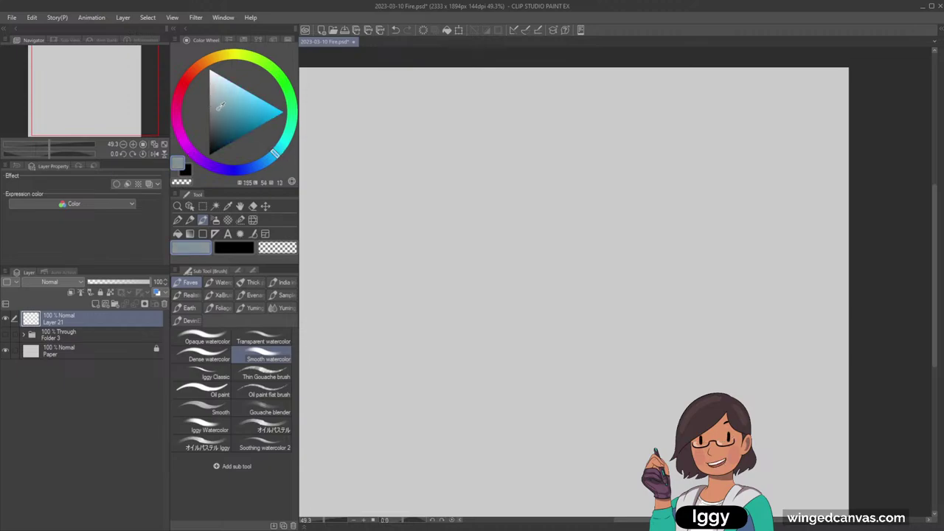
left_click(204, 355)
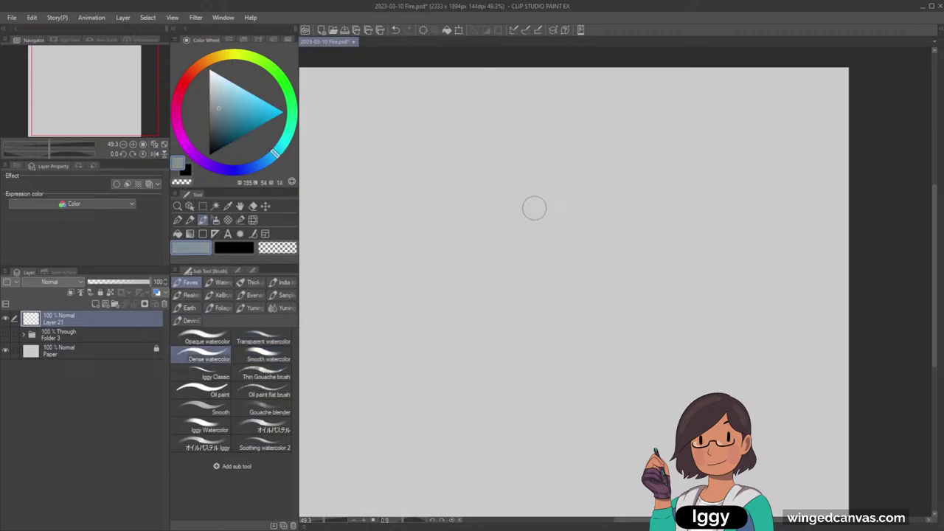
Step: Paint a round grey-blue head in the upper middle of the canvas, undoing strokes that miss the shape
left_click(165, 145)
key("bracketright")
key("bracketright")
key("bracketright")
mouse_move(585, 177)
left_mouse_down()
mouse_move(561, 165)
mouse_move(571, 159)
mouse_move(581, 180)
mouse_move(590, 171)
mouse_move(553, 177)
mouse_move(550, 168)
mouse_move(565, 174)
left_mouse_up()
key("ctrl+z")
key("bracketleft")
key("ctrl+z")
key("ctrl+z")
key("ctrl+z")
key("ctrl+z")
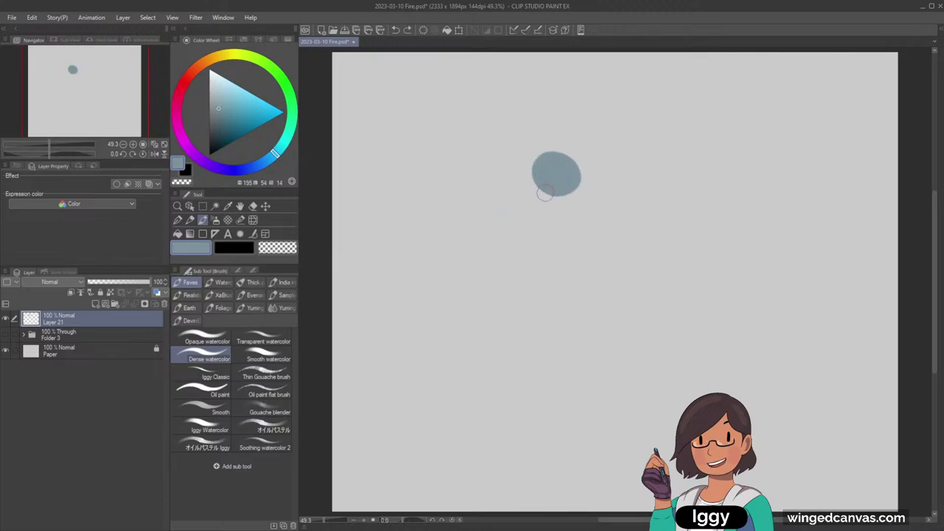
Step: Paint the slanted torso, the hips and two outstretched arms below the head
mouse_move(552, 194)
left_mouse_down()
mouse_move(546, 190)
mouse_move(569, 187)
mouse_move(514, 197)
mouse_move(527, 238)
mouse_move(564, 206)
mouse_move(526, 233)
mouse_move(543, 220)
mouse_move(502, 204)
mouse_move(466, 219)
mouse_move(490, 207)
mouse_move(622, 219)
mouse_move(611, 216)
mouse_move(629, 229)
left_mouse_up()
key("ctrl+z")
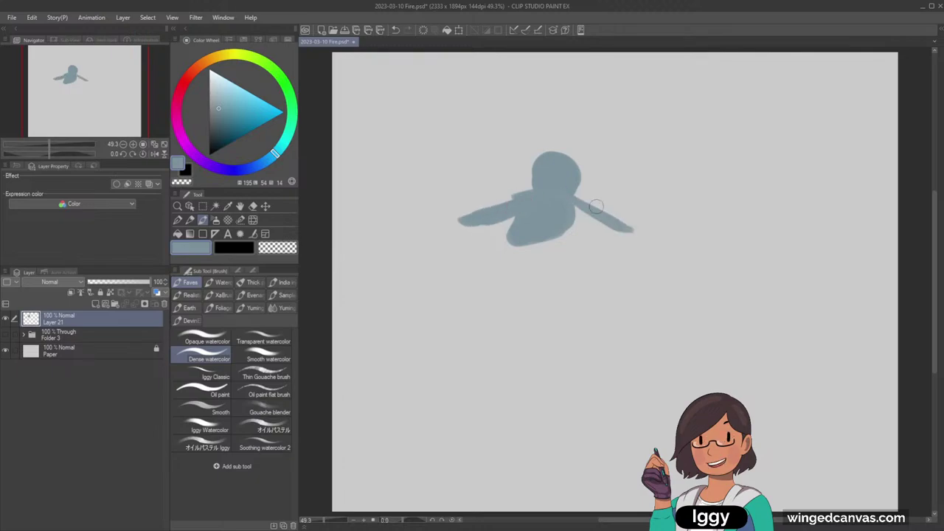
left_click_drag(581, 209, 635, 232)
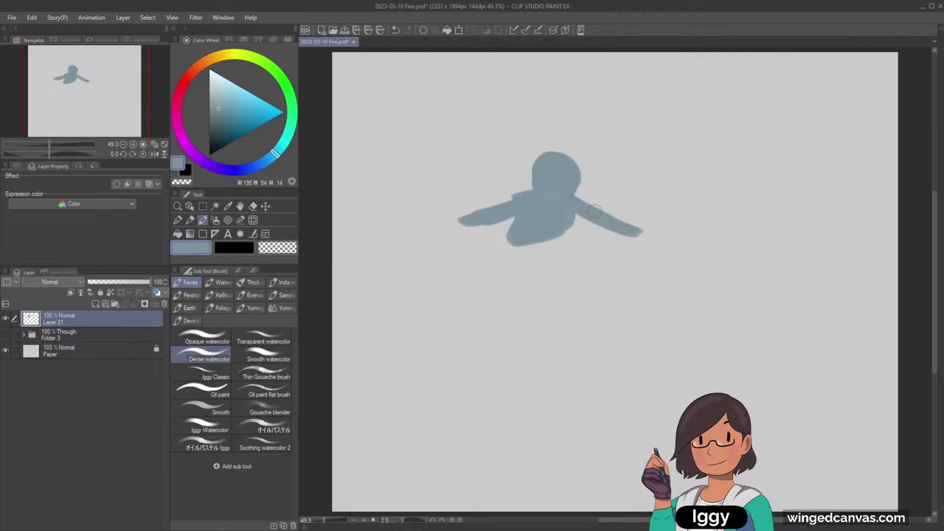
left_click_drag(576, 231, 622, 229)
left_click_drag(485, 212, 460, 218)
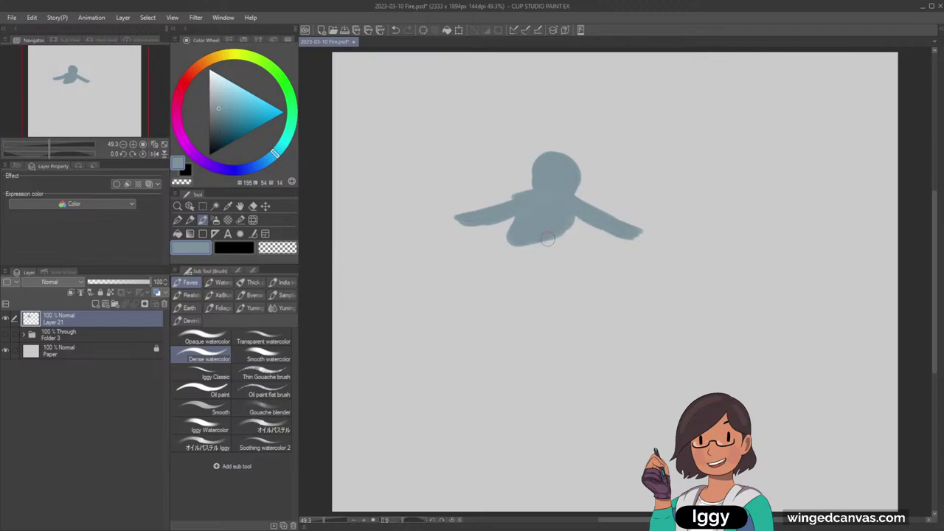
mouse_move(548, 239)
left_mouse_down()
mouse_move(517, 233)
mouse_move(501, 261)
mouse_move(524, 240)
left_mouse_up()
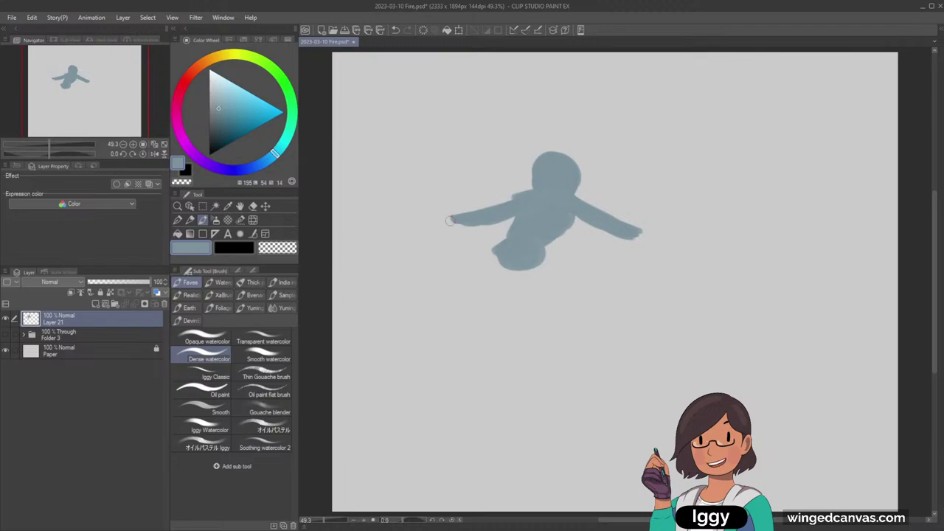
left_click_drag(448, 220, 491, 217)
Step: Try a small stick-figure pose sketch in black with the Lighter pencil beside the silhouette, and undo it
left_click(229, 246)
left_click(187, 220)
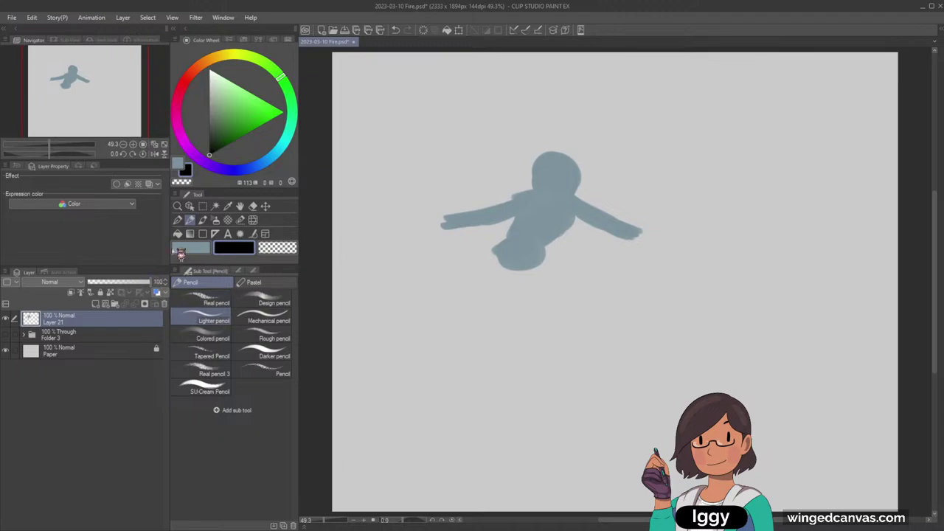
mouse_move(396, 116)
left_mouse_down()
mouse_move(418, 102)
mouse_move(448, 127)
left_mouse_up()
key("ctrl+z")
mouse_move(395, 140)
left_mouse_down()
mouse_move(381, 155)
mouse_move(383, 205)
left_mouse_up()
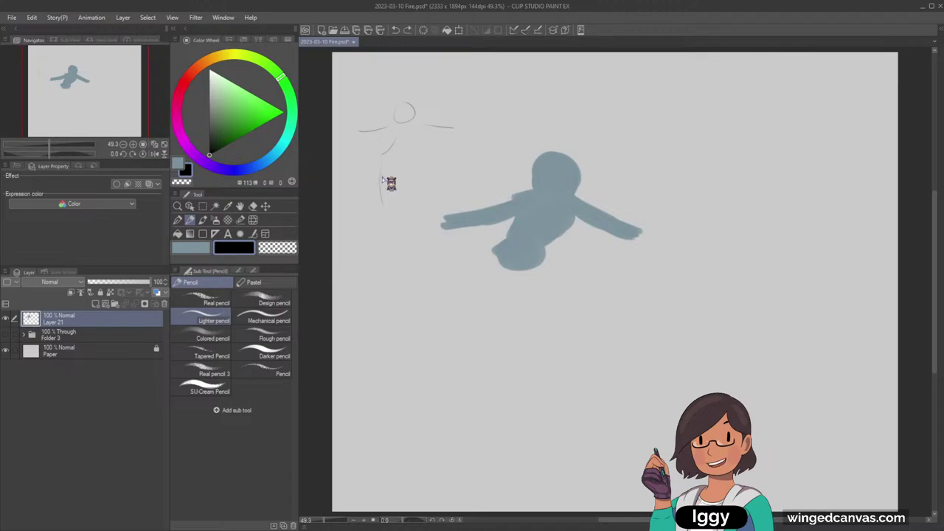
left_click_drag(388, 166, 402, 206)
left_click_drag(382, 161, 377, 205)
key("ctrl+z")
key("ctrl+z")
key("ctrl+z")
key("ctrl+z")
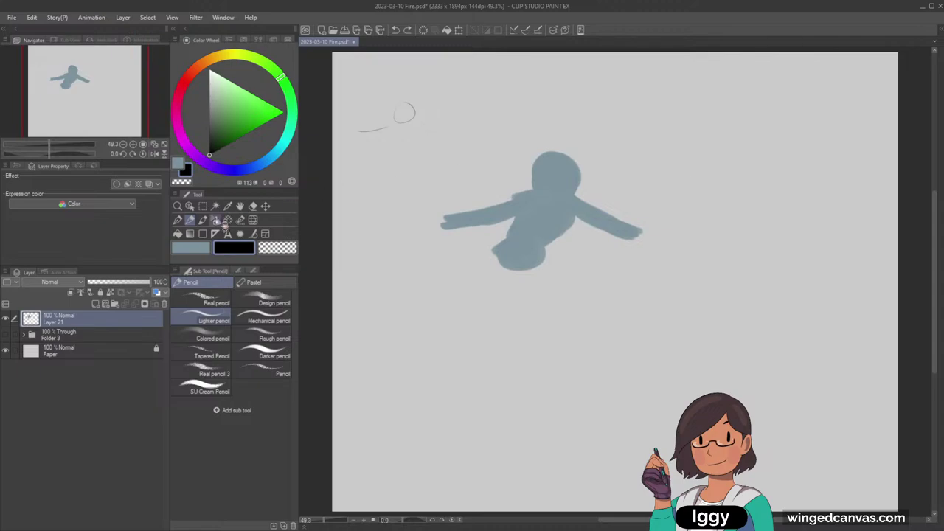
left_click(189, 207)
key("ctrl+z")
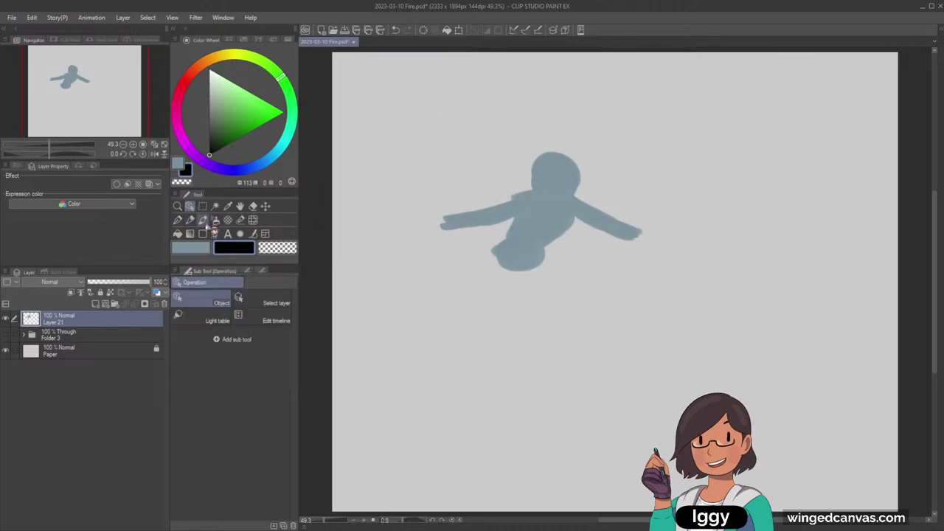
Step: Paint the legs with the grey-blue Dense watercolor brush, narrowing at the knees and flaring into a joined lower shape
left_click(203, 220)
left_click(190, 247)
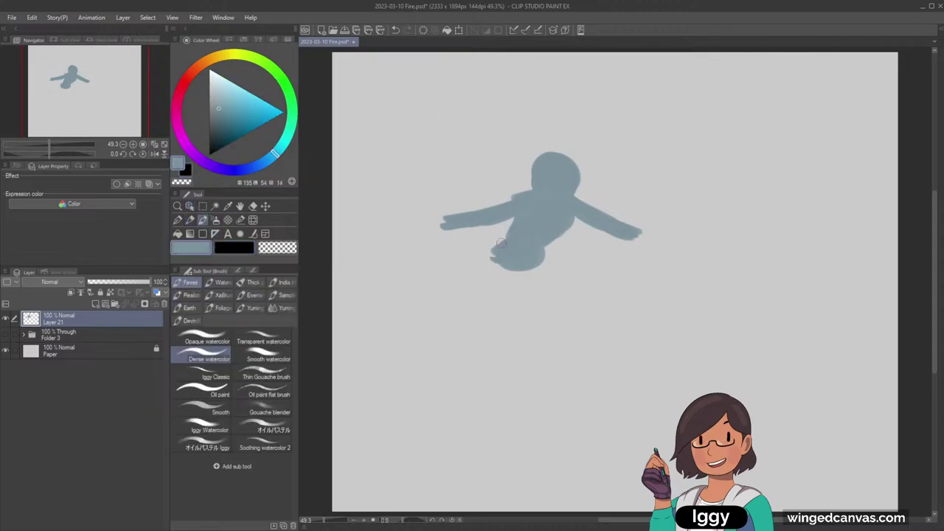
mouse_move(498, 250)
left_mouse_down()
mouse_move(509, 348)
mouse_move(515, 261)
mouse_move(514, 353)
mouse_move(492, 280)
left_mouse_up()
mouse_move(540, 250)
left_mouse_down()
mouse_move(533, 281)
mouse_move(523, 270)
left_mouse_up()
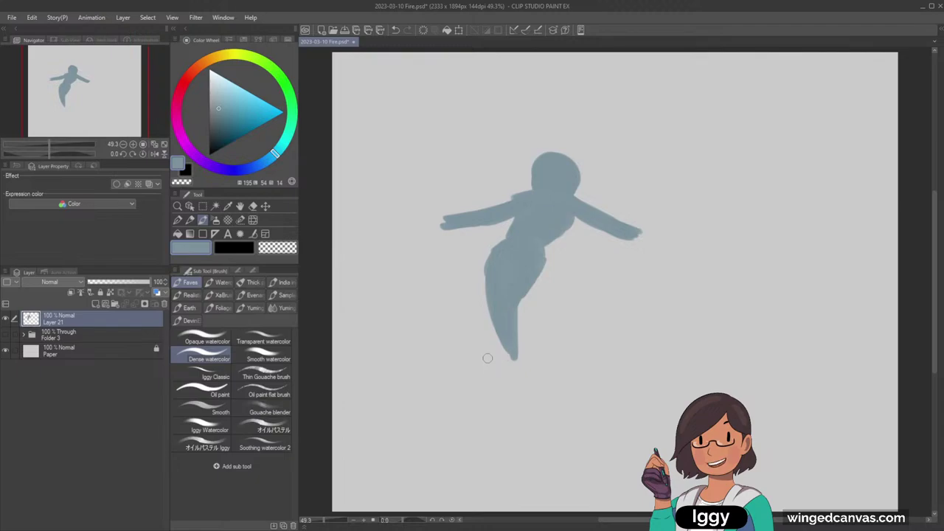
mouse_move(487, 316)
left_mouse_down()
mouse_move(479, 384)
mouse_move(492, 324)
mouse_move(491, 384)
mouse_move(521, 405)
left_mouse_up()
left_click_drag(518, 335, 547, 403)
left_click_drag(515, 373, 540, 411)
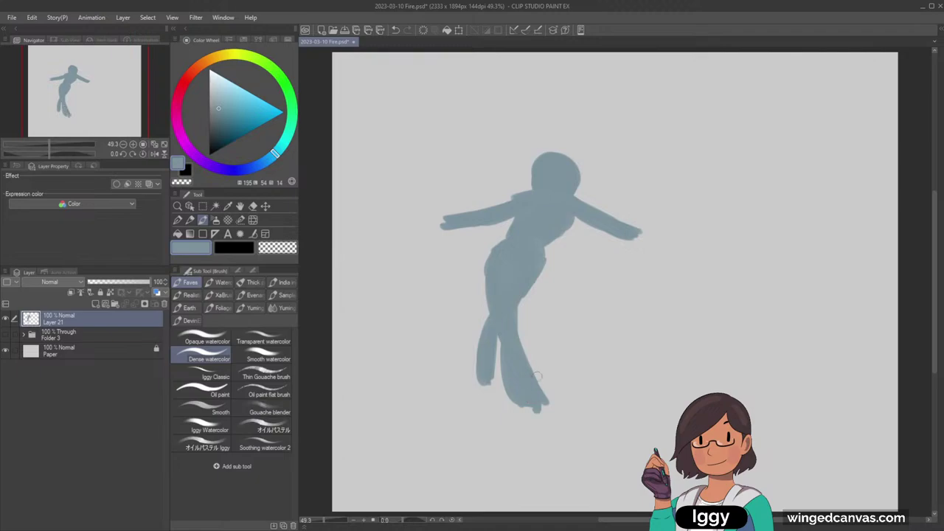
mouse_move(502, 365)
left_mouse_down()
mouse_move(512, 401)
mouse_move(530, 370)
mouse_move(543, 418)
left_mouse_up()
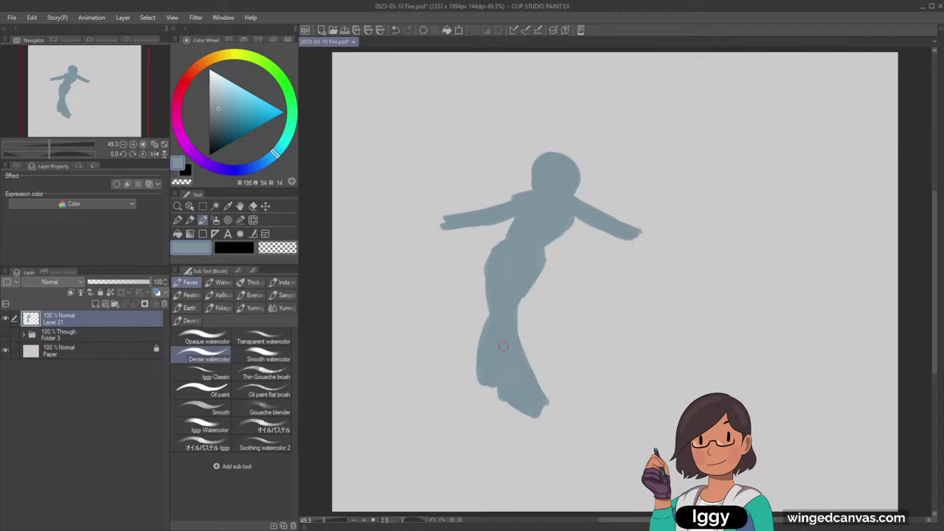
Step: Paint a wide, pointed hat brim across the figure's head
left_click_drag(515, 199, 443, 215)
mouse_move(484, 184)
left_mouse_down()
mouse_move(563, 190)
mouse_move(485, 166)
mouse_move(548, 161)
mouse_move(528, 171)
mouse_move(492, 168)
mouse_move(531, 174)
mouse_move(521, 161)
mouse_move(492, 168)
mouse_move(570, 154)
mouse_move(588, 158)
mouse_move(542, 155)
mouse_move(614, 169)
mouse_move(565, 174)
mouse_move(597, 160)
left_mouse_up()
key("ctrl+z")
key("ctrl+z")
key("ctrl+z")
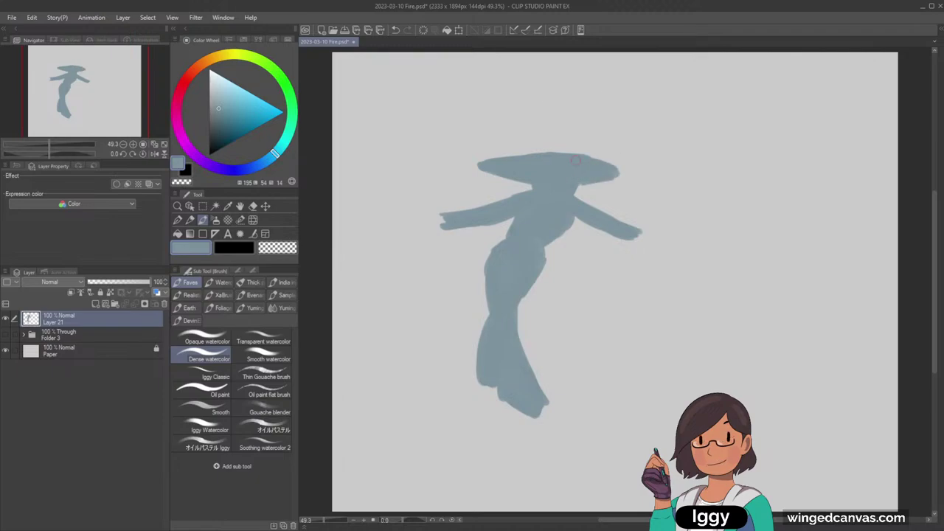
Step: Paint a tall pointed hat cone above the brim and give it a bent, curled tip
mouse_move(540, 82)
left_mouse_down()
mouse_move(576, 155)
mouse_move(536, 96)
mouse_move(544, 148)
mouse_move(555, 126)
mouse_move(562, 146)
left_mouse_up()
key("ctrl+z")
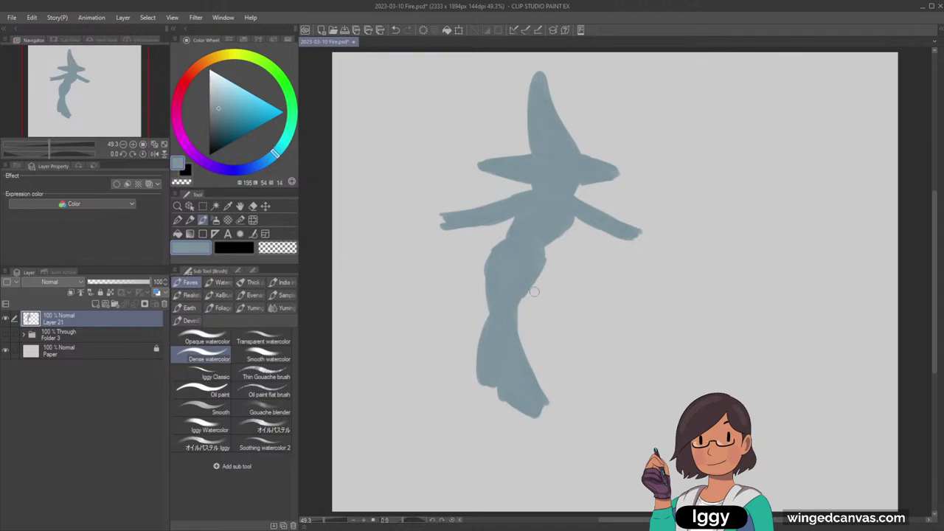
left_click_drag(536, 74, 513, 97)
key("ctrl+z")
key("ctrl+z")
mouse_move(529, 83)
left_mouse_down()
mouse_move(510, 88)
mouse_move(533, 85)
left_mouse_up()
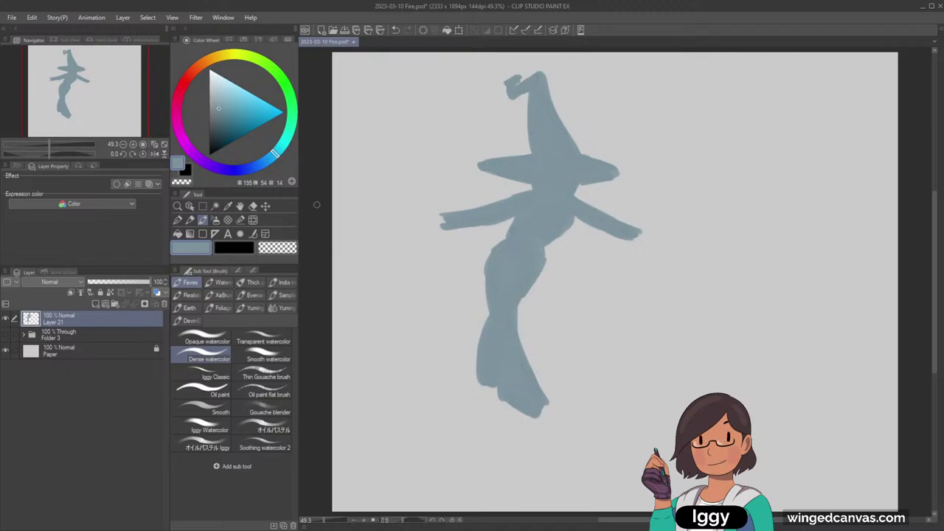
Step: Lasso the hat's cone, transform it to sit slightly lower and smaller on the brim, and clear the selection
left_click(202, 206)
left_click(221, 320)
mouse_move(597, 147)
left_mouse_down()
mouse_move(477, 113)
mouse_move(615, 128)
mouse_move(625, 93)
mouse_move(584, 124)
left_mouse_up()
key("ctrl+t")
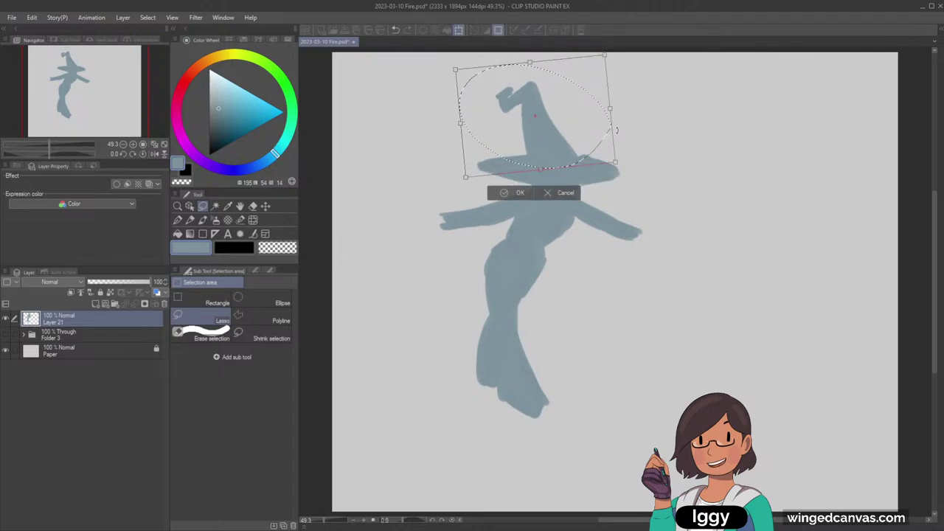
left_click_drag(616, 163, 593, 162)
left_click_drag(660, 141, 652, 152)
left_click(517, 193)
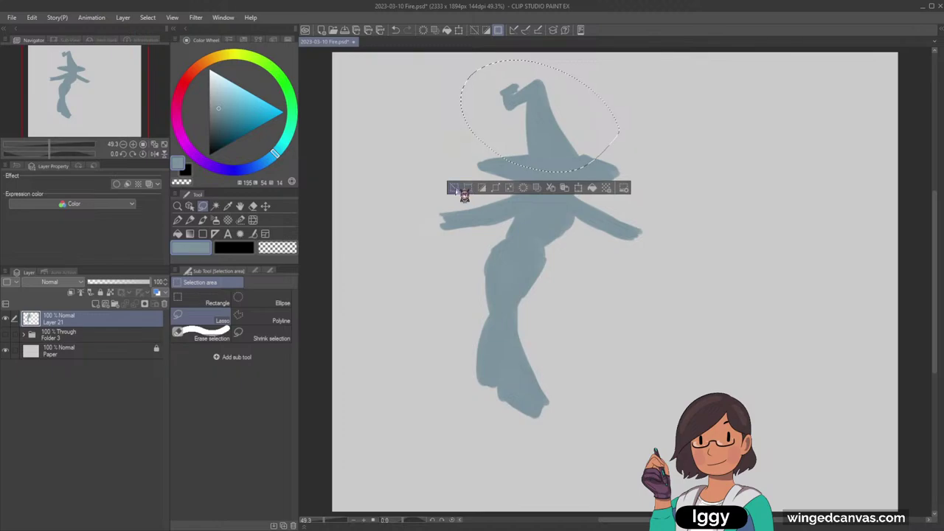
left_click(459, 194)
Step: Paint a long diagonal staff through the figure's right-hand arm, with a claw-like head at its upper end
left_click(203, 220)
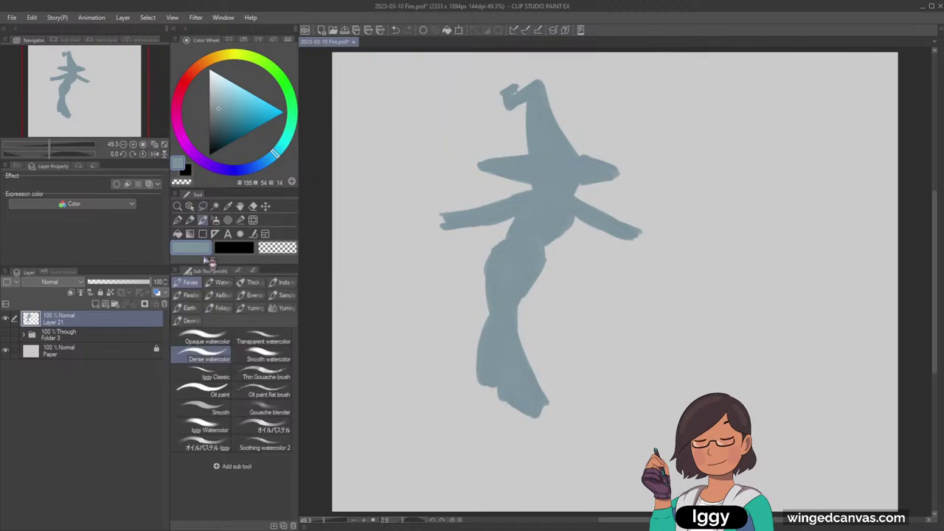
left_click_drag(689, 155, 573, 332)
left_click_drag(616, 273, 555, 367)
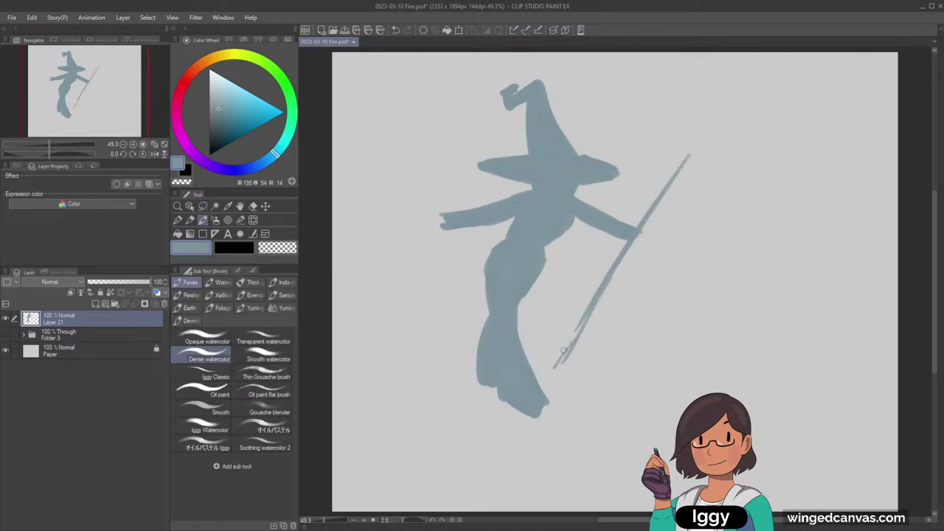
left_click_drag(598, 292, 555, 373)
mouse_move(689, 153)
left_mouse_down()
mouse_move(694, 121)
mouse_move(677, 125)
mouse_move(689, 135)
mouse_move(686, 118)
mouse_move(681, 129)
mouse_move(698, 129)
mouse_move(664, 188)
left_mouse_up()
key("ctrl+z")
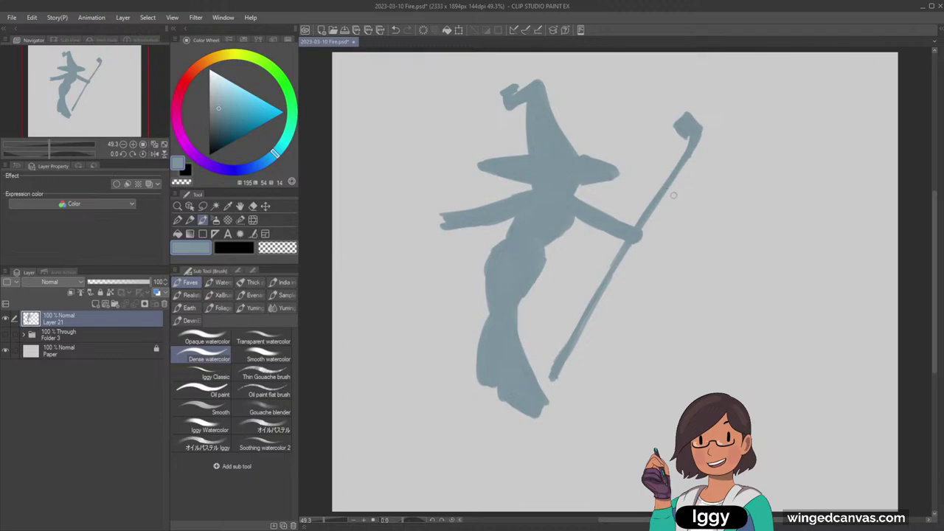
mouse_move(697, 120)
left_mouse_down()
mouse_move(689, 94)
mouse_move(701, 128)
mouse_move(693, 105)
mouse_move(686, 119)
mouse_move(689, 91)
mouse_move(685, 118)
mouse_move(679, 99)
mouse_move(680, 124)
mouse_move(674, 108)
mouse_move(668, 122)
mouse_move(688, 131)
left_mouse_up()
key("ctrl+z")
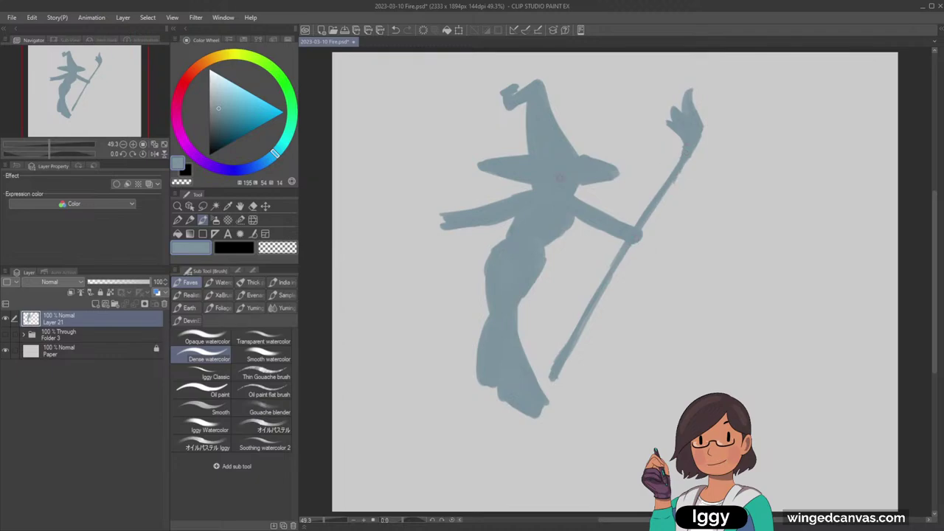
Step: Extend and widen the end of the left-hand arm into a fuller sleeve
mouse_move(451, 218)
left_mouse_down()
mouse_move(491, 222)
mouse_move(431, 235)
left_mouse_up()
mouse_move(458, 233)
left_mouse_down()
mouse_move(421, 242)
mouse_move(478, 229)
mouse_move(429, 235)
left_mouse_up()
key("ctrl+z")
key("ctrl+z")
key("ctrl+z")
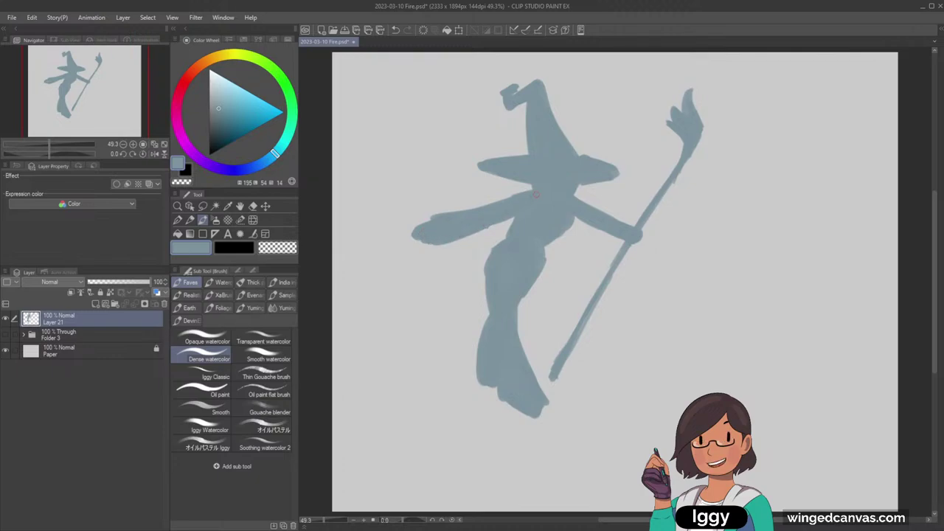
Step: Add a new layer above the silhouette and set up the Lighter pencil with black
left_click(234, 249)
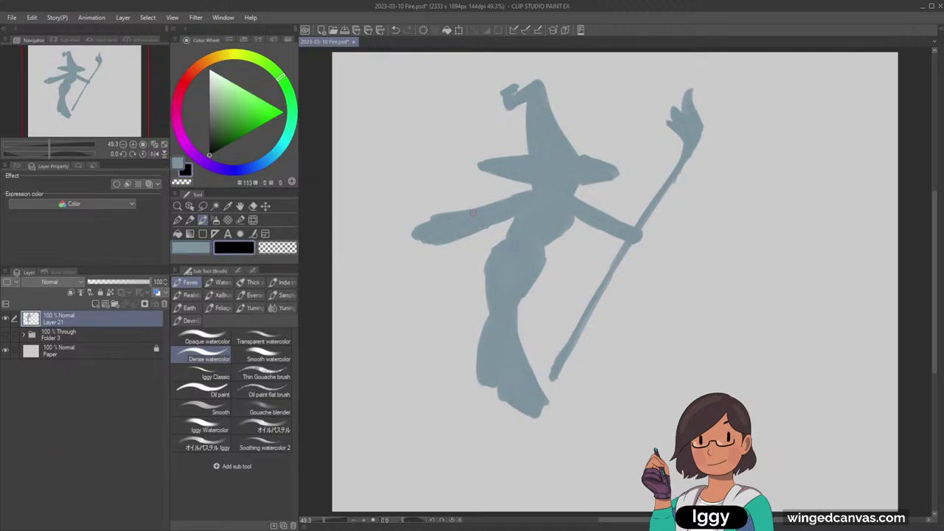
left_click(96, 304)
left_click(201, 250)
left_click(235, 248)
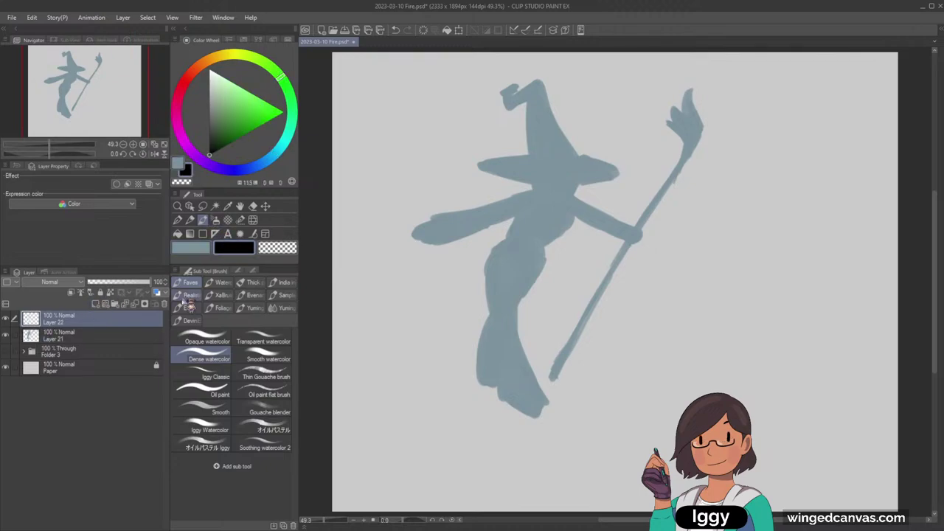
left_click_drag(467, 166, 488, 169)
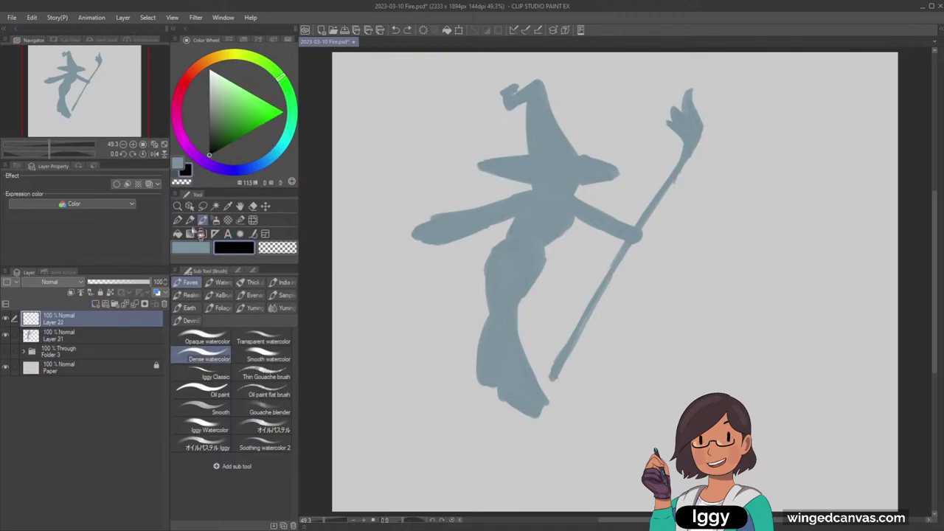
left_click(190, 221)
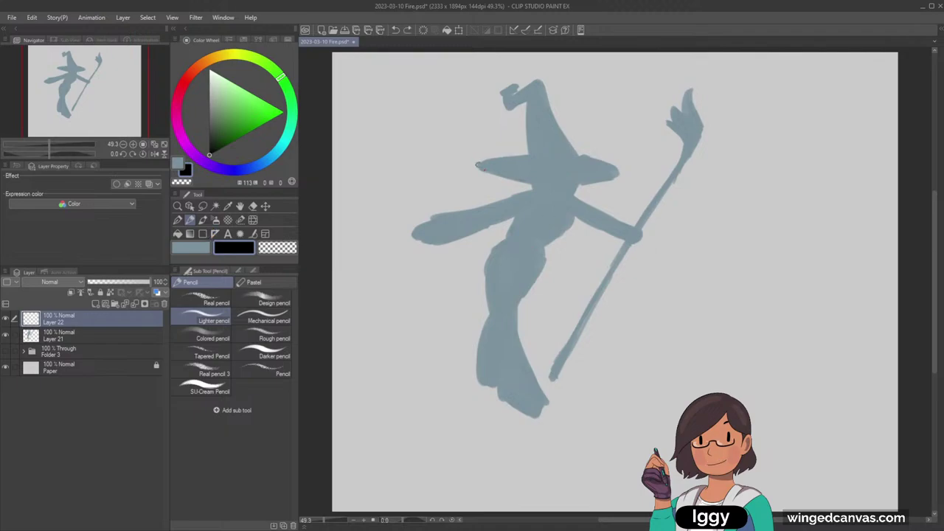
Step: Outline the lower edge of the hat brim in black and try rough face lines beneath it
left_click_drag(555, 188, 569, 190)
left_click_drag(518, 183, 554, 197)
key("ctrl+z")
key("ctrl+z")
key("ctrl+z")
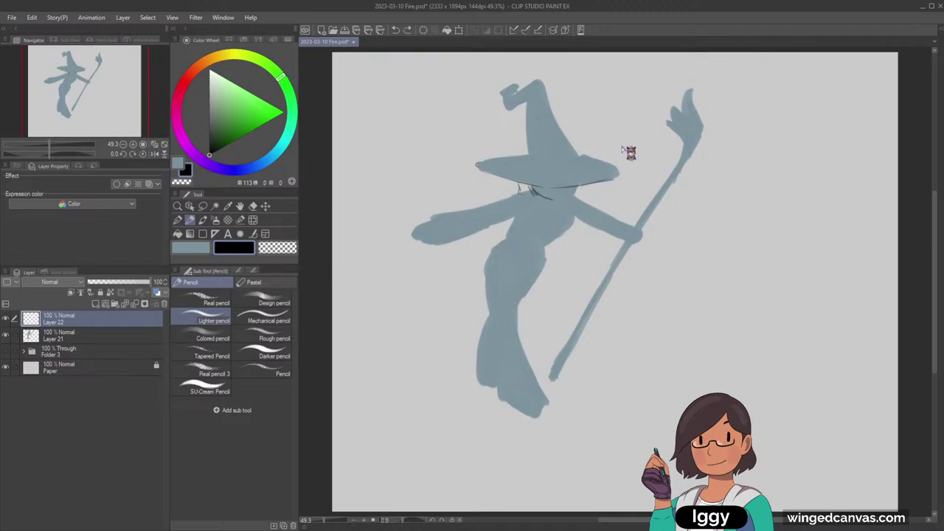
key("ctrl+z")
Step: Sketch the jaw and collar lines below the hat brim, angling inward from both sides
mouse_move(522, 189)
left_mouse_down()
mouse_move(538, 207)
mouse_move(570, 203)
left_mouse_up()
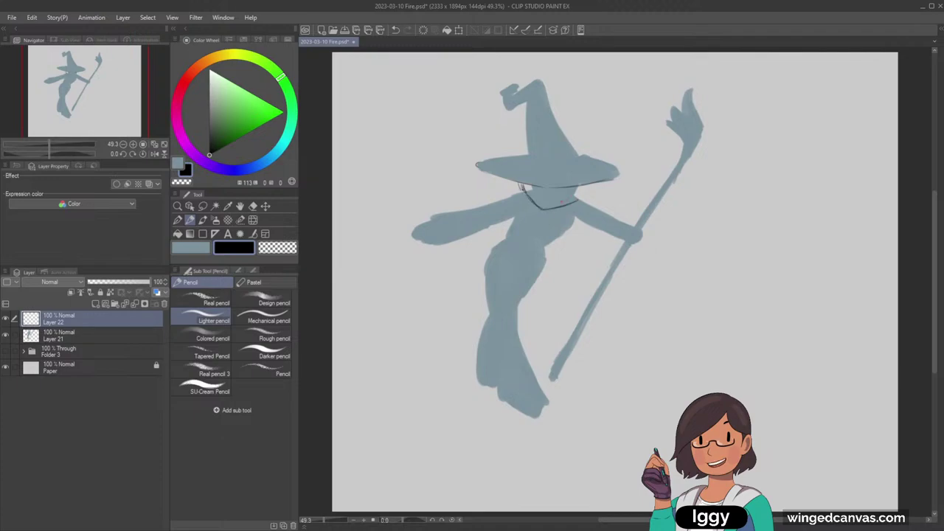
key("ctrl+z")
key("ctrl+z")
left_click_drag(519, 184, 534, 198)
key("ctrl+z")
left_click_drag(517, 184, 544, 208)
left_click_drag(580, 188, 554, 210)
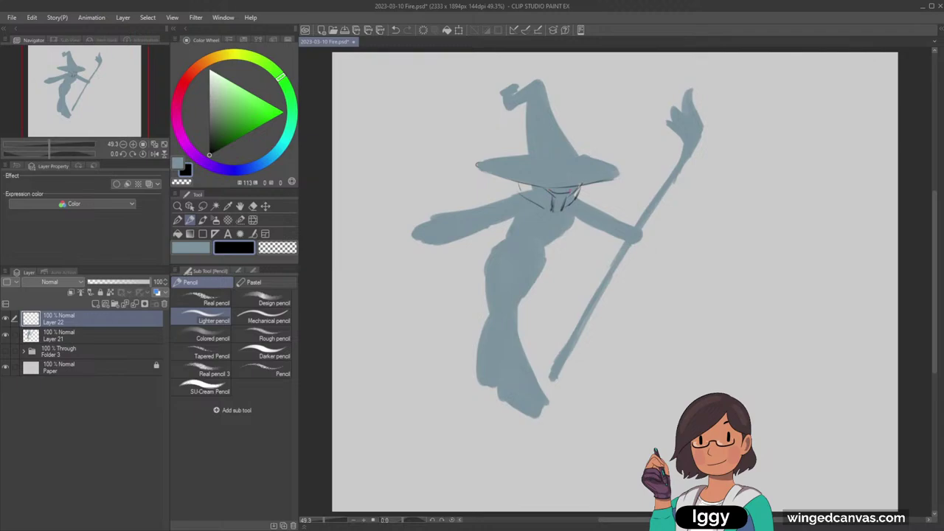
Step: Draw a wide toothy grin and a shaded chin just under the hat brim
key("ctrl+z")
key("ctrl+z")
left_click_drag(553, 193, 570, 192)
left_click_drag(553, 202, 557, 208)
key("ctrl+z")
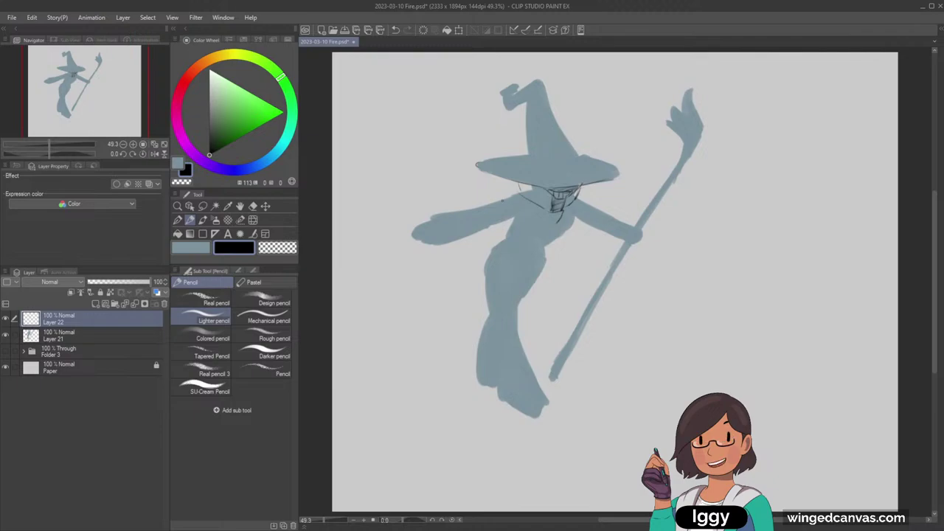
Step: Sketch the shoulder, chest and waist contours over the torso, with short flared marks at the waist
left_click_drag(550, 212, 516, 194)
mouse_move(511, 232)
left_mouse_down()
mouse_move(553, 236)
mouse_move(487, 243)
left_mouse_up()
left_click_drag(496, 236, 478, 261)
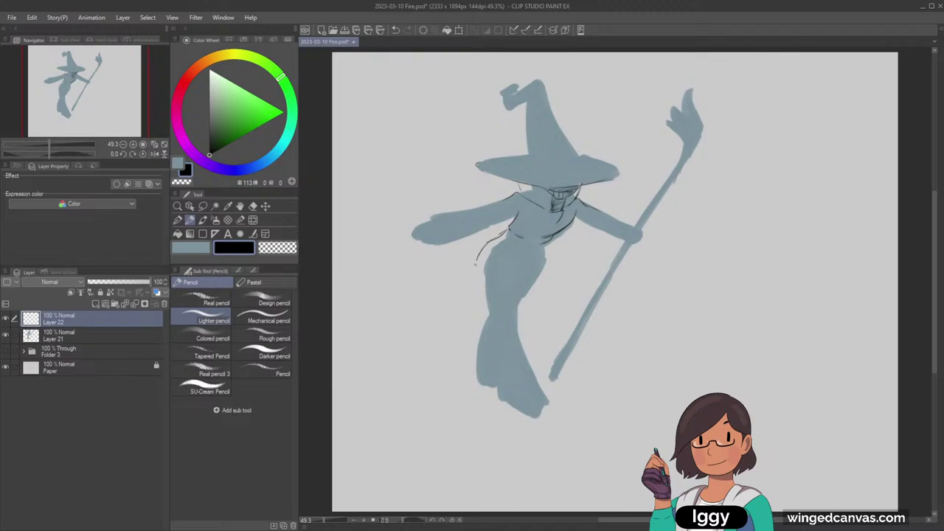
key("ctrl+z")
key("ctrl+z")
mouse_move(550, 239)
left_mouse_down()
mouse_move(535, 250)
mouse_move(545, 266)
left_mouse_up()
key("ctrl+z")
left_click_drag(495, 238, 484, 275)
key("ctrl+z")
Step: Paint two grey-blue practice head shapes beside the staff, one with pointed ears and spikes and one rounded, using Dense watercolor
left_click(190, 247)
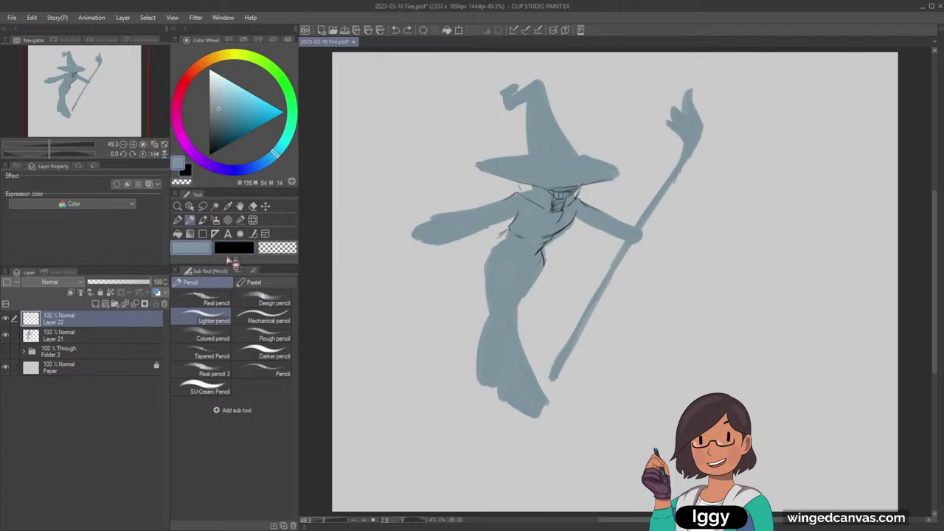
left_click(204, 220)
left_click_drag(112, 109, 146, 118)
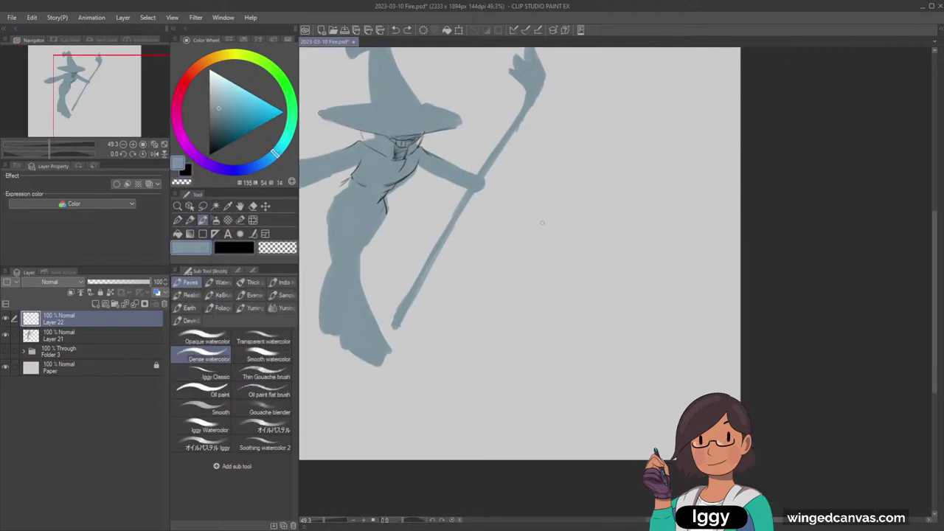
left_click_drag(551, 246, 582, 209)
key("ctrl+z")
left_click_drag(557, 252, 601, 196)
key("ctrl+z")
left_click_drag(559, 253, 607, 195)
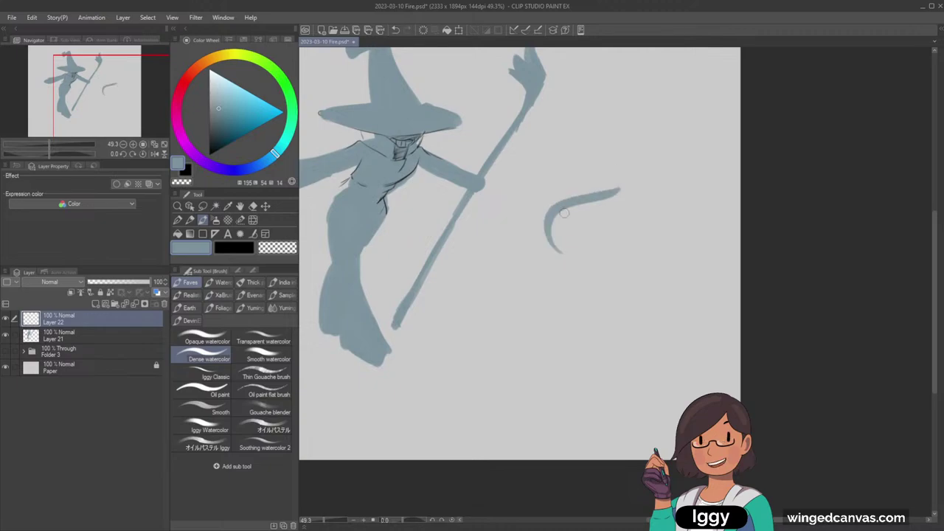
key("ctrl+z")
mouse_move(558, 254)
left_mouse_down()
mouse_move(585, 198)
mouse_move(641, 201)
mouse_move(585, 220)
mouse_move(612, 197)
mouse_move(585, 202)
mouse_move(583, 220)
mouse_move(626, 227)
mouse_move(599, 239)
mouse_move(610, 243)
mouse_move(571, 251)
mouse_move(557, 219)
mouse_move(592, 213)
mouse_move(561, 233)
mouse_move(608, 234)
mouse_move(585, 247)
mouse_move(554, 236)
left_mouse_up()
mouse_move(561, 199)
left_mouse_down()
mouse_move(554, 205)
mouse_move(598, 197)
left_mouse_up()
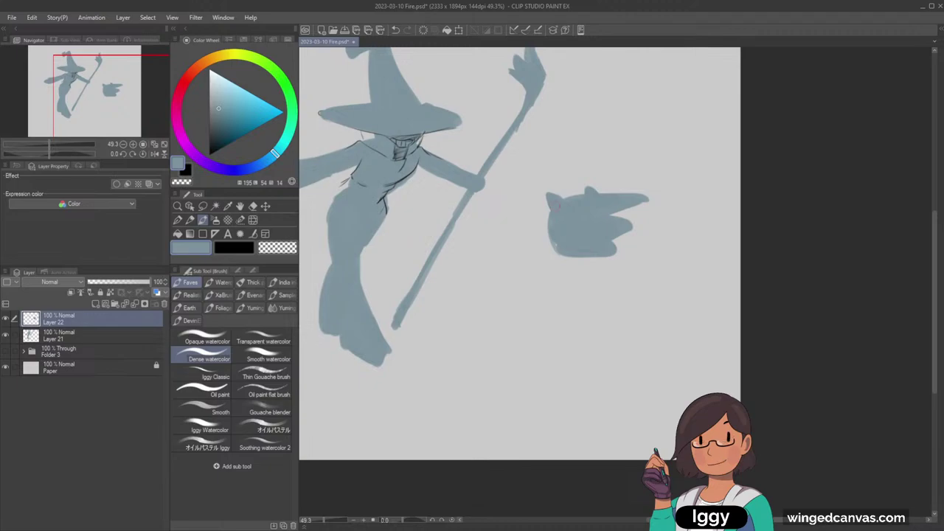
left_click_drag(555, 243, 564, 253)
mouse_move(602, 308)
left_mouse_down()
mouse_move(629, 299)
mouse_move(659, 308)
mouse_move(614, 321)
mouse_move(648, 338)
mouse_move(643, 317)
mouse_move(602, 323)
mouse_move(595, 304)
mouse_move(662, 284)
mouse_move(669, 314)
left_mouse_up()
mouse_move(633, 288)
left_mouse_down()
mouse_move(657, 295)
mouse_move(623, 300)
mouse_move(658, 304)
mouse_move(674, 317)
mouse_move(656, 343)
left_mouse_up()
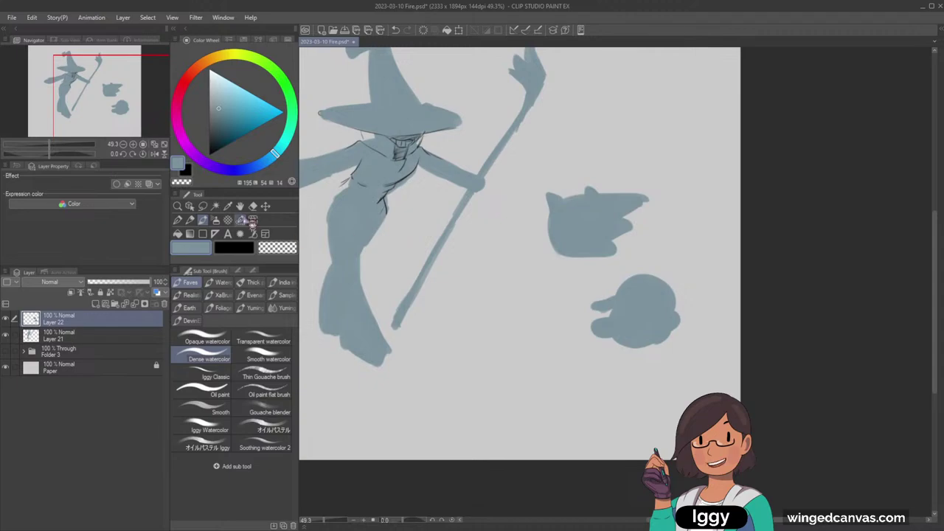
Step: Lasso the two practice shapes beside the staff, delete them and clear the selection
left_click(202, 206)
mouse_move(586, 154)
left_mouse_down()
mouse_move(521, 210)
mouse_move(714, 256)
mouse_move(590, 155)
left_mouse_up()
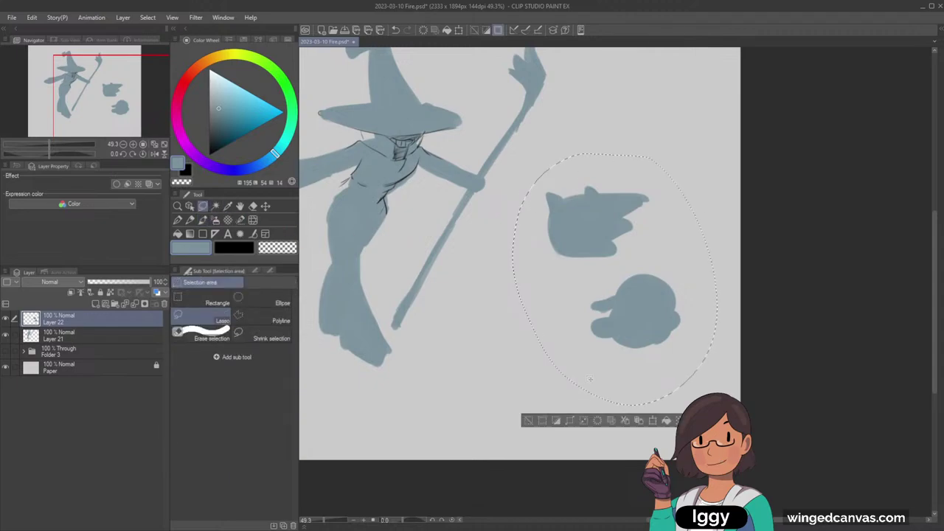
key("Delete")
key("ctrl+d")
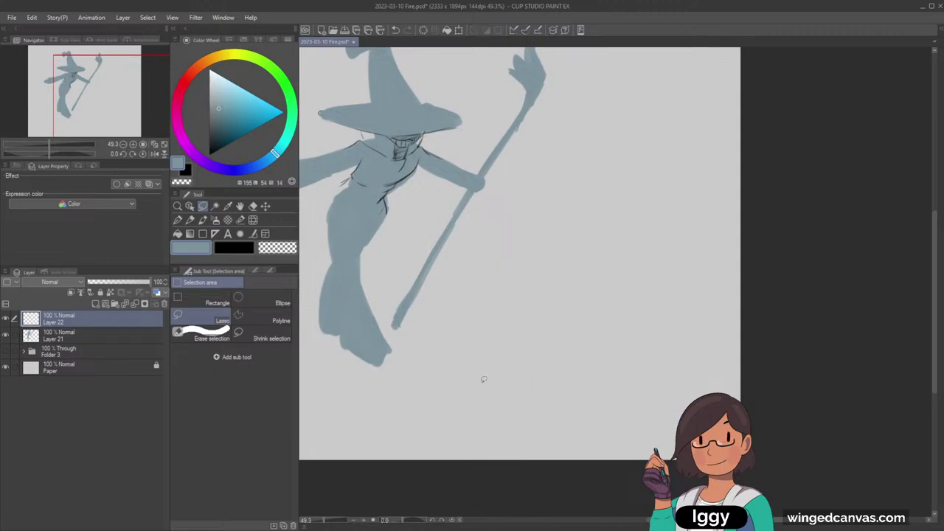
Step: Return to the black Lighter pencil and toggle the line layer's visibility to compare the sketch with the bare silhouette
left_click_drag(104, 99, 100, 97)
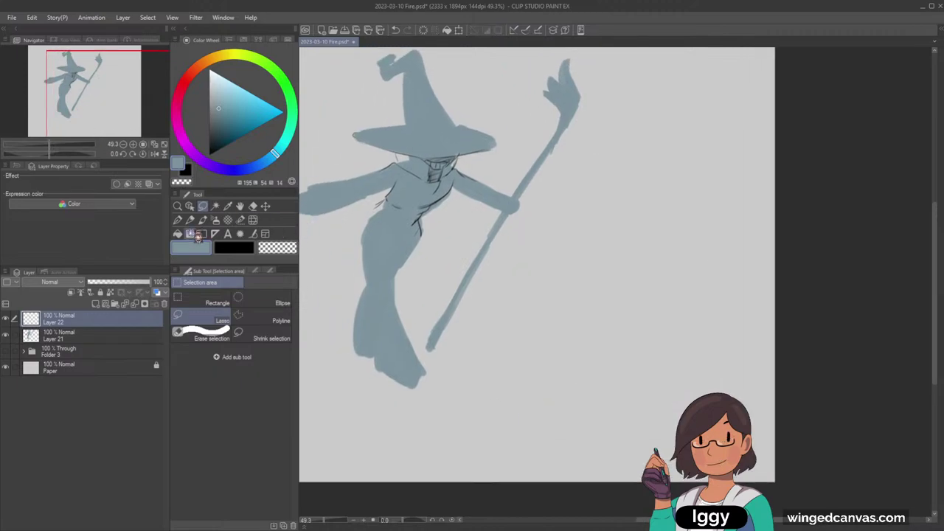
left_click(189, 220)
left_click(234, 247)
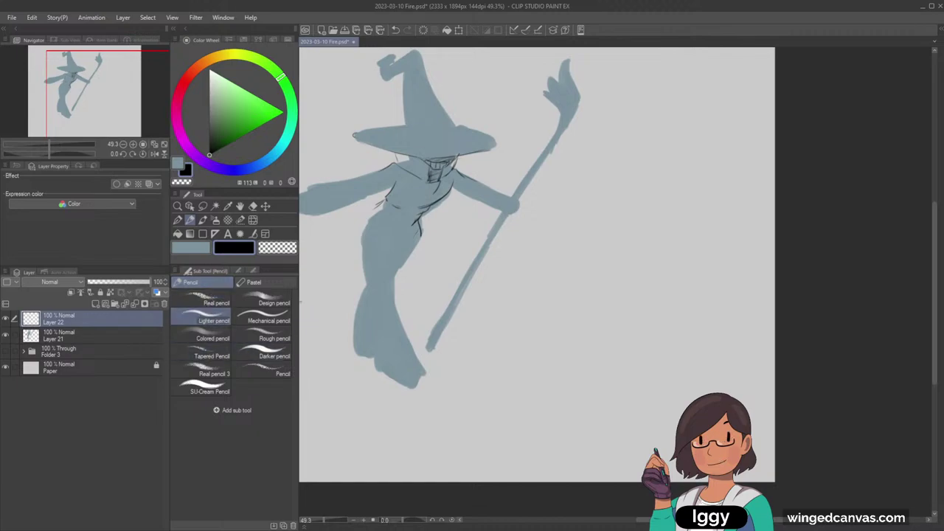
left_click(7, 318)
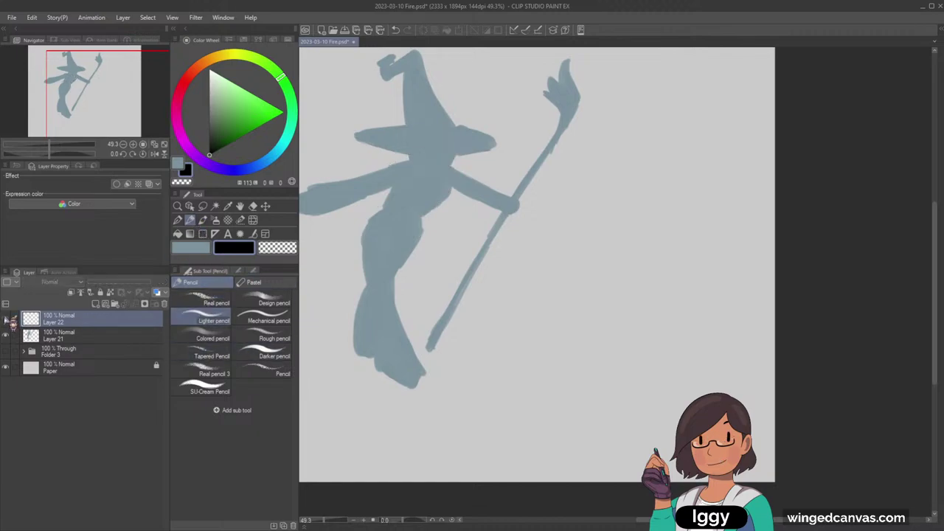
left_click(6, 318)
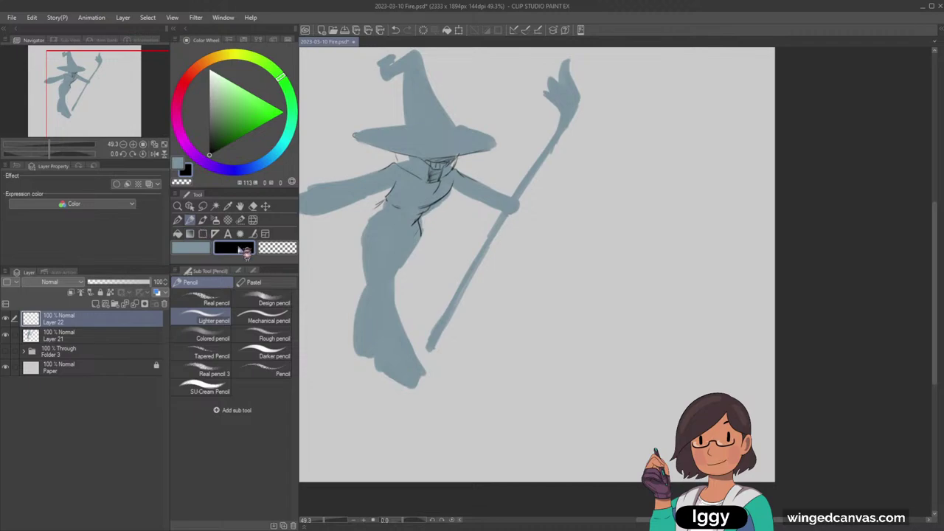
left_click(7, 318)
left_click(7, 319)
Step: Clear the restored selection and sketch pointed coat tails flaring from the waist on both sides, with a spiral curl at the hip
key("ctrl+z")
key("ctrl+z")
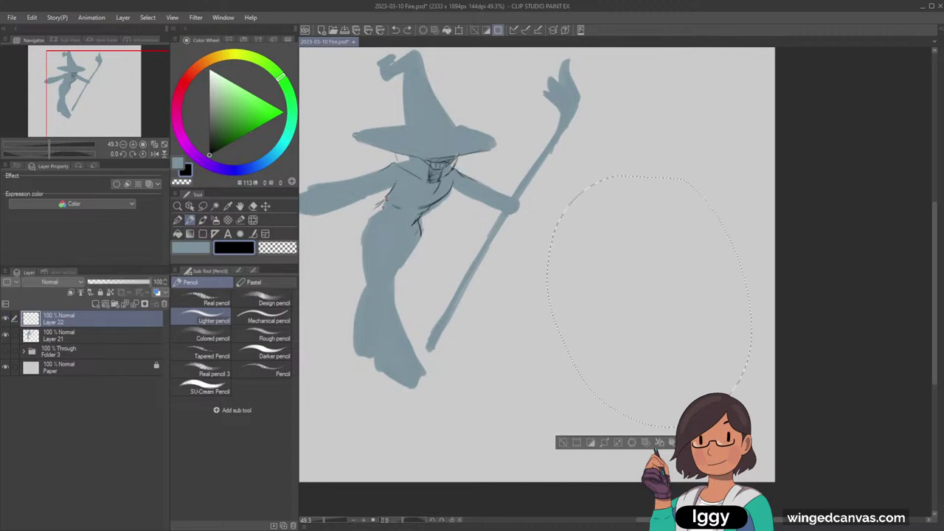
left_click(564, 443)
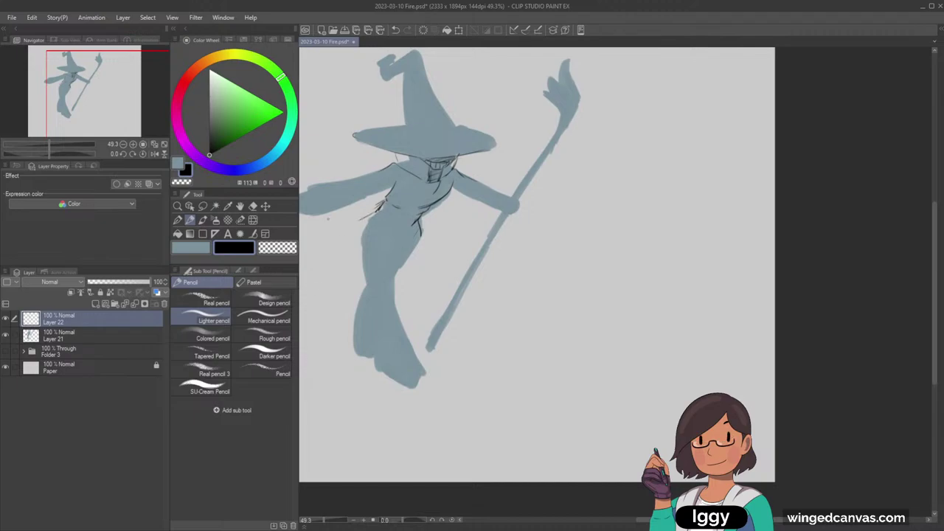
mouse_move(366, 214)
left_mouse_down()
mouse_move(312, 254)
mouse_move(374, 264)
mouse_move(360, 260)
mouse_move(383, 230)
mouse_move(371, 238)
mouse_move(384, 201)
mouse_move(316, 251)
mouse_move(411, 226)
mouse_move(407, 279)
left_mouse_up()
left_click_drag(413, 230, 396, 293)
left_click_drag(410, 275, 402, 290)
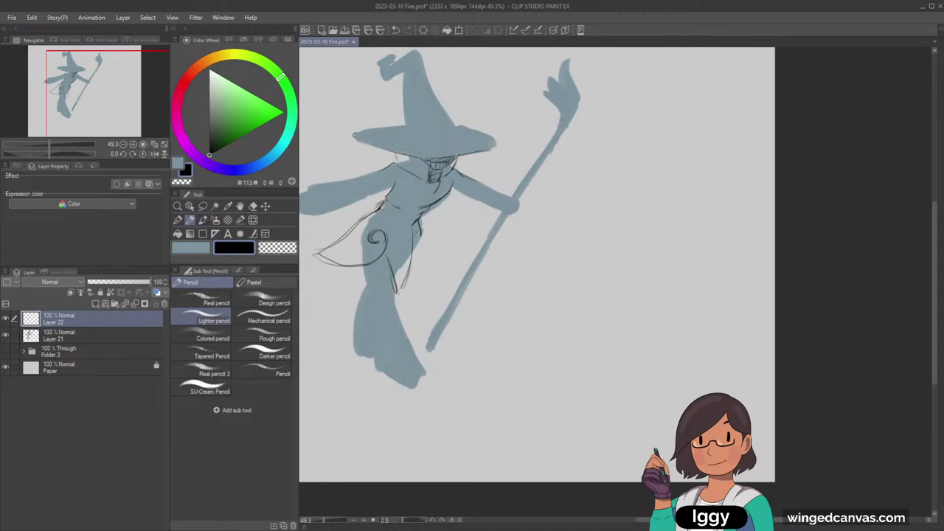
mouse_move(414, 229)
left_mouse_down()
mouse_move(411, 246)
mouse_move(445, 264)
left_mouse_up()
Step: Sketch the front leg down from the coat and finish it with a large clawed, toed foot
left_click_drag(365, 265, 367, 294)
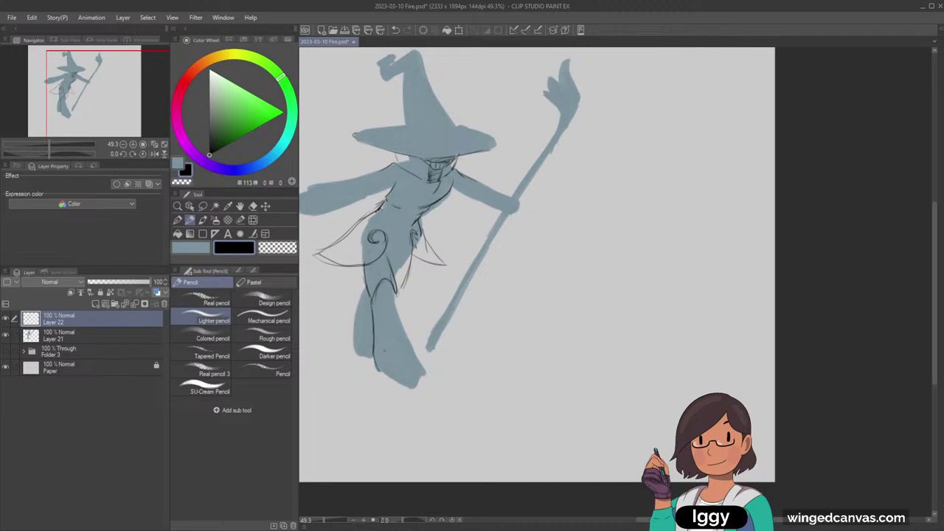
mouse_move(384, 351)
left_mouse_down()
mouse_move(387, 371)
mouse_move(411, 388)
mouse_move(417, 379)
left_mouse_up()
key("ctrl+z")
key("ctrl+z")
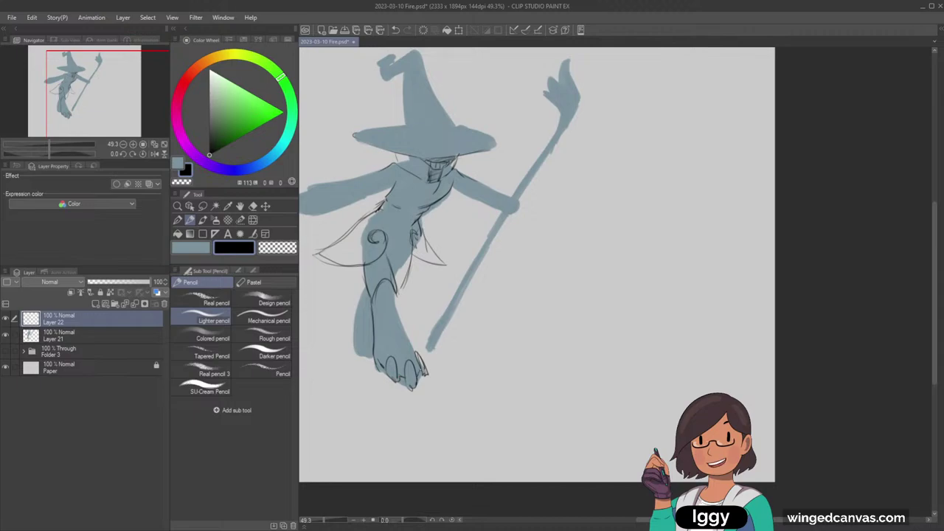
key("ctrl+z")
mouse_move(394, 285)
left_mouse_down()
mouse_move(401, 315)
mouse_move(415, 350)
mouse_move(383, 377)
left_mouse_up()
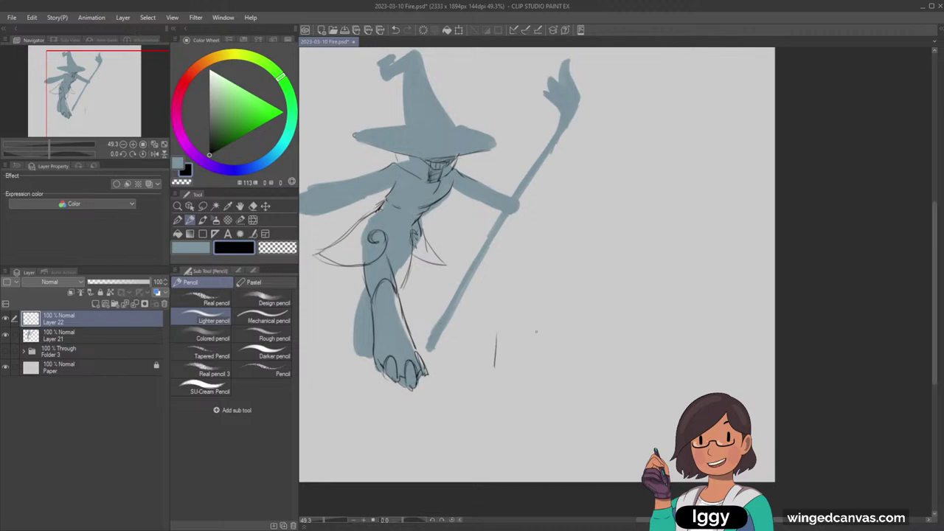
Step: Doodle a boxy, sharp-toothed head beside the figure and erase it with the Hard eraser
mouse_move(516, 332)
left_mouse_down()
mouse_move(532, 371)
mouse_move(494, 378)
left_mouse_up()
mouse_move(494, 383)
left_mouse_down()
mouse_move(529, 384)
mouse_move(539, 360)
mouse_move(520, 369)
mouse_move(531, 367)
mouse_move(518, 358)
mouse_move(503, 385)
mouse_move(534, 385)
left_mouse_up()
left_click(252, 206)
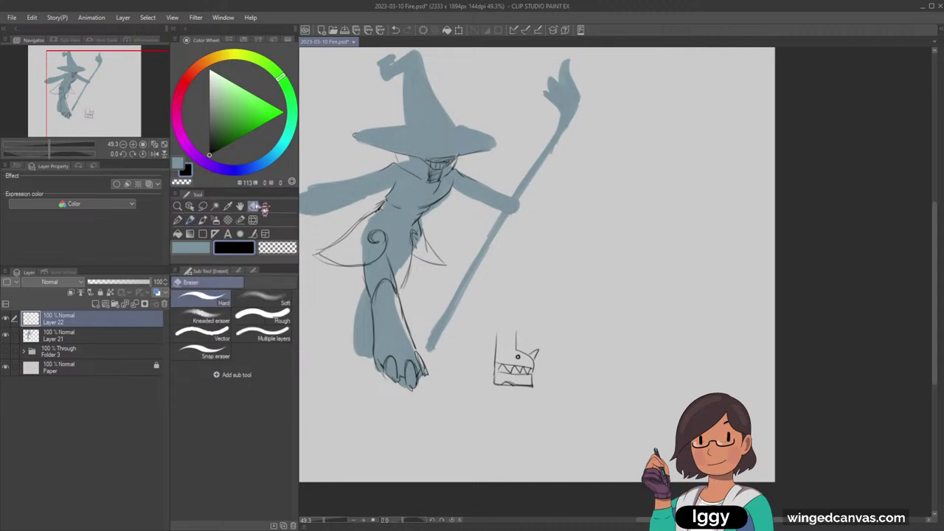
key("bracketleft")
key("bracketleft")
key("bracketleft")
mouse_move(547, 344)
left_mouse_down()
mouse_move(529, 367)
mouse_move(534, 355)
mouse_move(559, 353)
left_mouse_up()
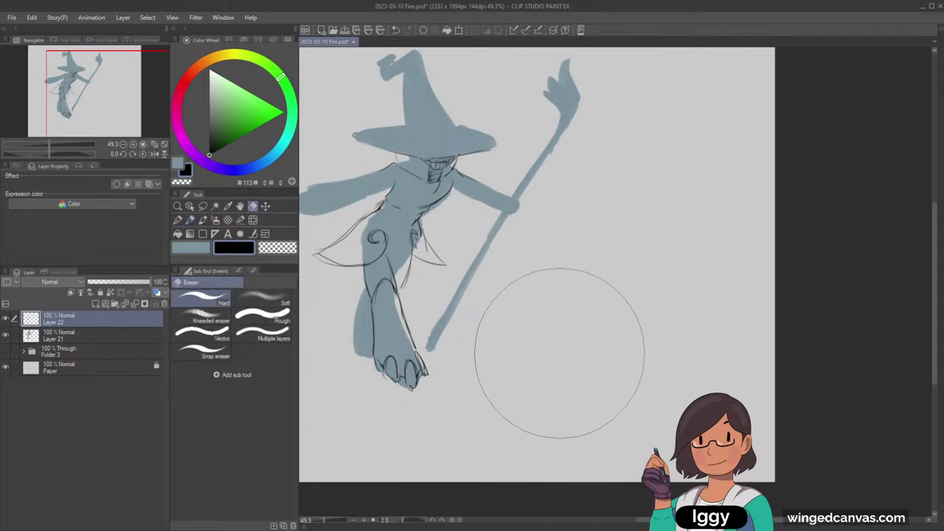
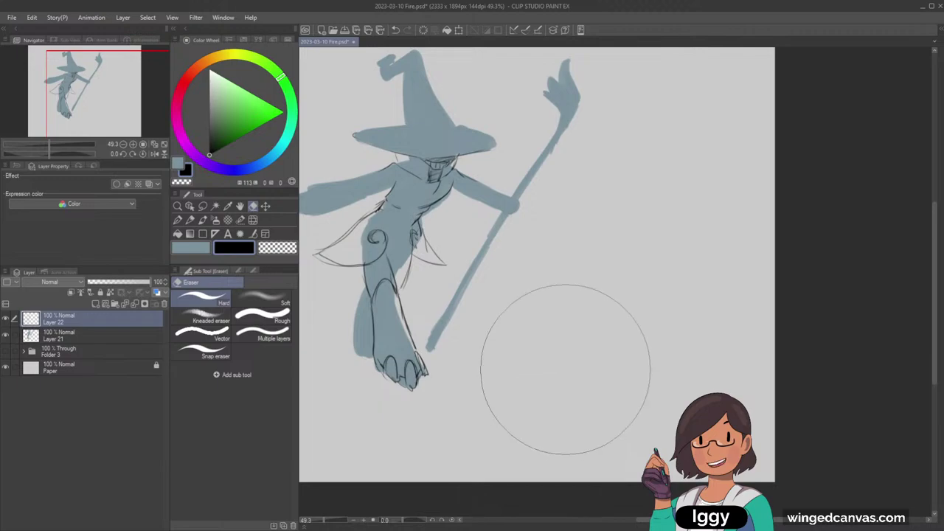
Step: Outline the outstretched arm on the side away from the staff with the Lighter pencil and draw its clawed hand
left_click(190, 220)
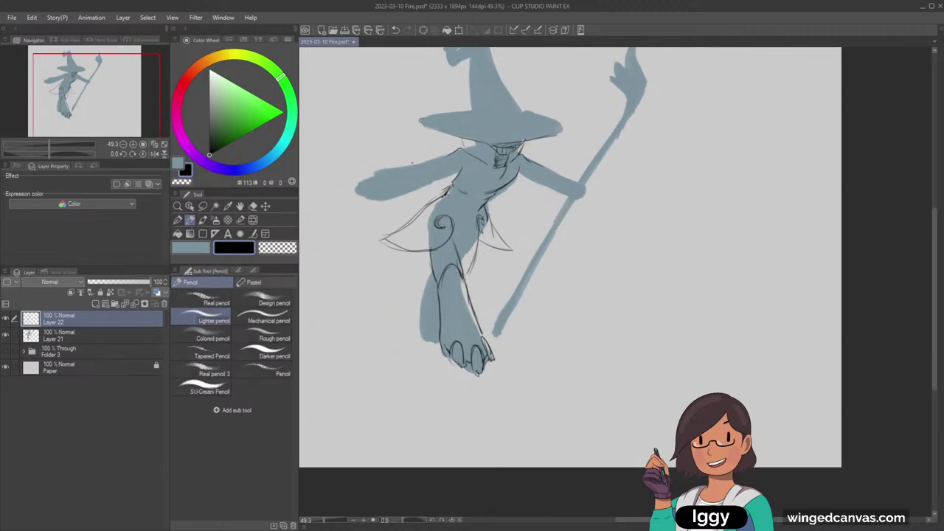
left_click_drag(423, 158, 370, 175)
left_click_drag(367, 184, 361, 199)
left_click_drag(385, 178, 386, 191)
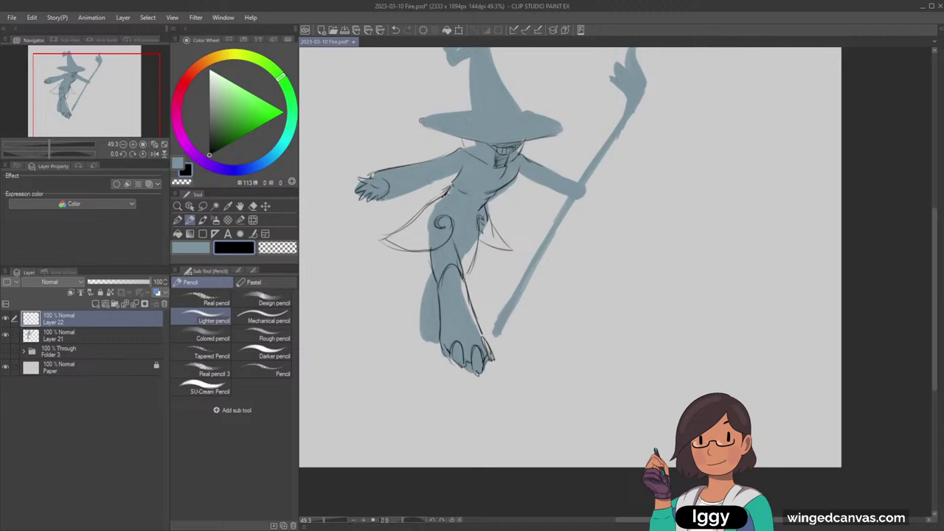
left_click_drag(425, 183, 355, 200)
Step: Outline the staff-holding arm with a pointed hanging sleeve, a cuff and fingers gripping the staff
left_click_drag(572, 180, 544, 169)
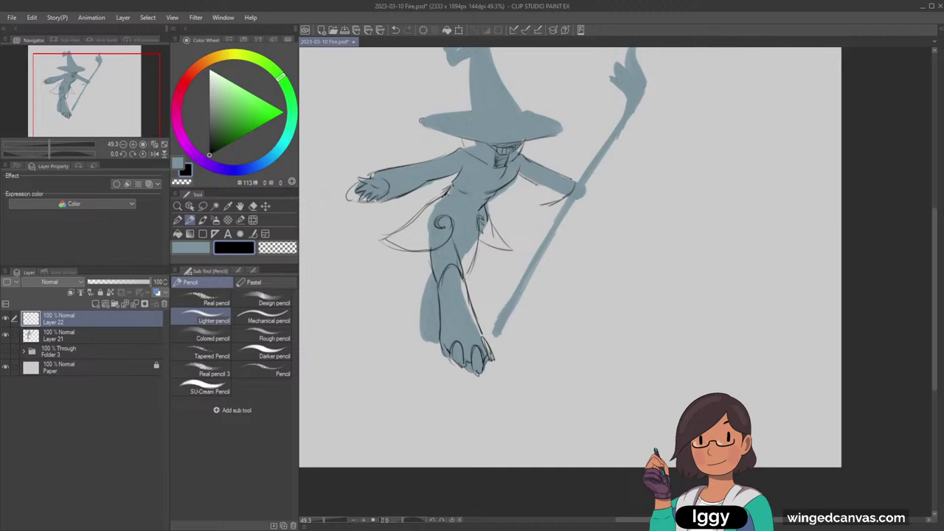
key("ctrl+z")
mouse_move(569, 179)
left_mouse_down()
mouse_move(562, 196)
mouse_move(583, 194)
left_mouse_up()
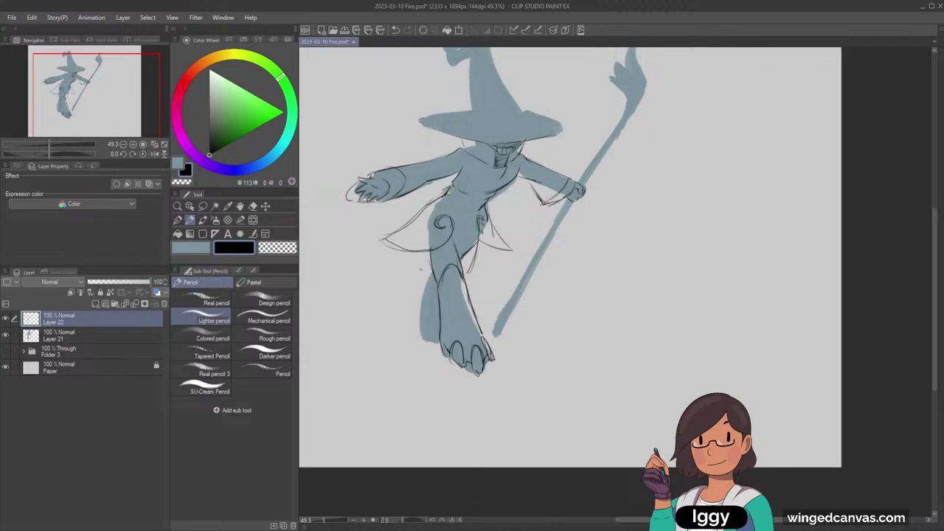
Step: Merge the pencil line layer with the silhouette layer and switch to the Hard eraser
left_click(103, 339, "ctrl")
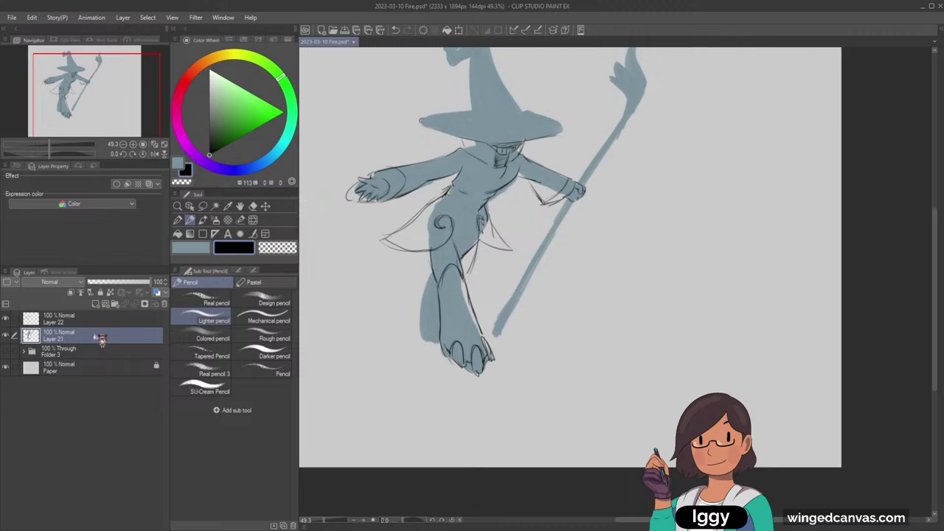
left_click(144, 303)
key("e")
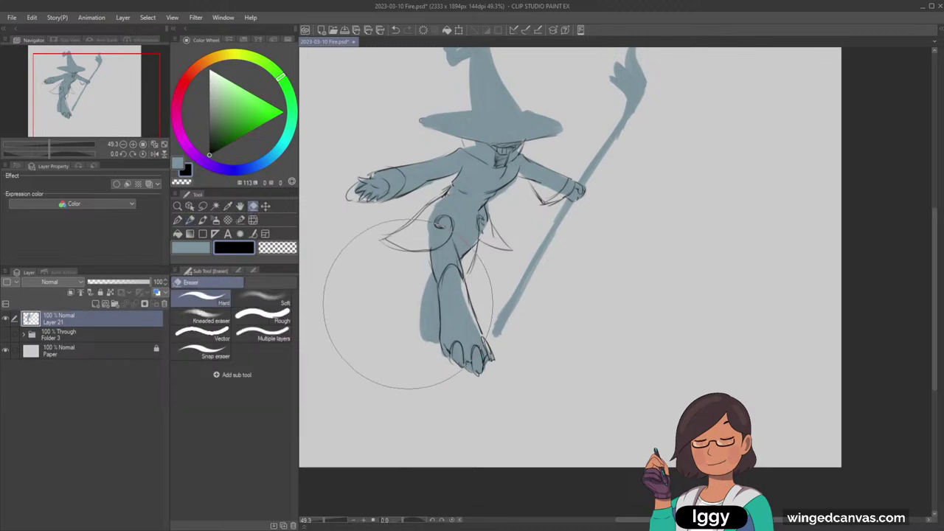
Step: Erase the rear leg's grey-blue silhouette from the figure with a smaller Hard eraser
key("[")
key("[")
key("[")
key("[")
key("[")
key("[")
mouse_move(419, 279)
left_mouse_down()
mouse_move(419, 336)
mouse_move(427, 324)
left_mouse_up()
Step: Add a new layer beneath the figure layer and ready the Dense watercolor brush with the grey-blue colour
left_click(191, 247)
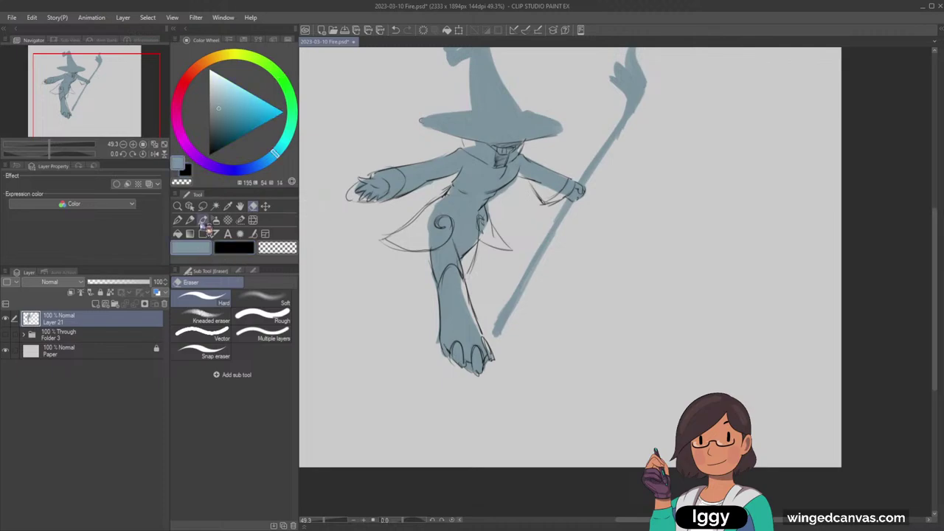
left_click(96, 304)
left_click_drag(100, 319, 101, 336)
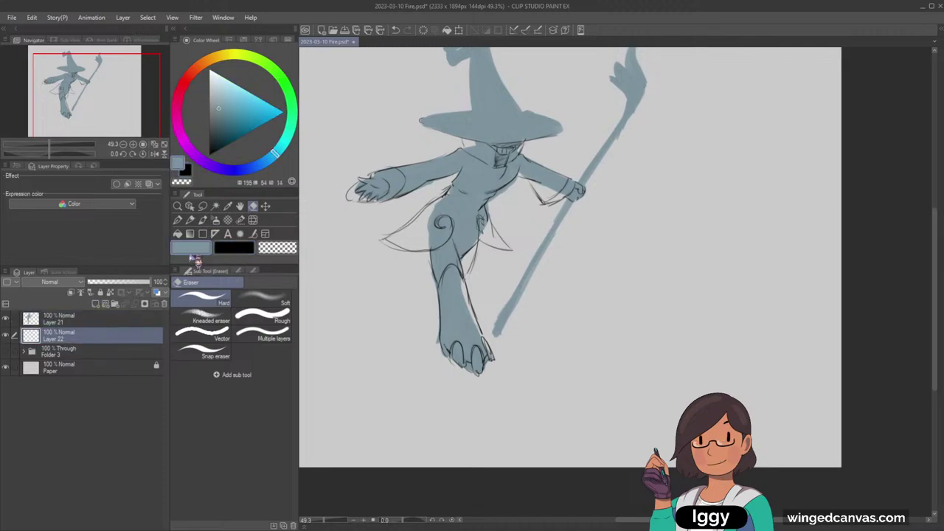
left_click(191, 220)
left_click(202, 220)
left_click_drag(429, 255, 399, 326)
mouse_move(430, 271)
left_mouse_down()
mouse_move(407, 324)
mouse_move(428, 298)
mouse_move(407, 332)
mouse_move(424, 340)
left_mouse_up()
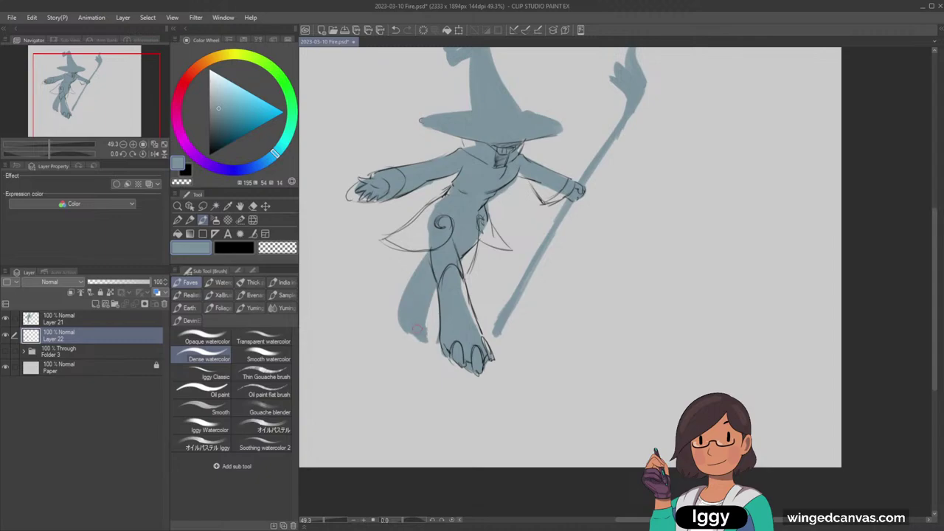
key("ctrl+z")
key("ctrl+z")
key("ctrl+z")
key("ctrl+z")
key("ctrl+z")
key("ctrl+z")
key("ctrl+z")
key("ctrl+z")
key("ctrl+z")
key("ctrl+z")
Step: Paint the rear leg in grey-blue behind the front leg and merge its layer with the figure layer
mouse_move(430, 255)
left_mouse_down()
mouse_move(411, 311)
mouse_move(414, 332)
mouse_move(439, 339)
mouse_move(437, 291)
left_mouse_up()
mouse_move(431, 267)
left_mouse_down()
mouse_move(417, 316)
mouse_move(424, 333)
left_mouse_up()
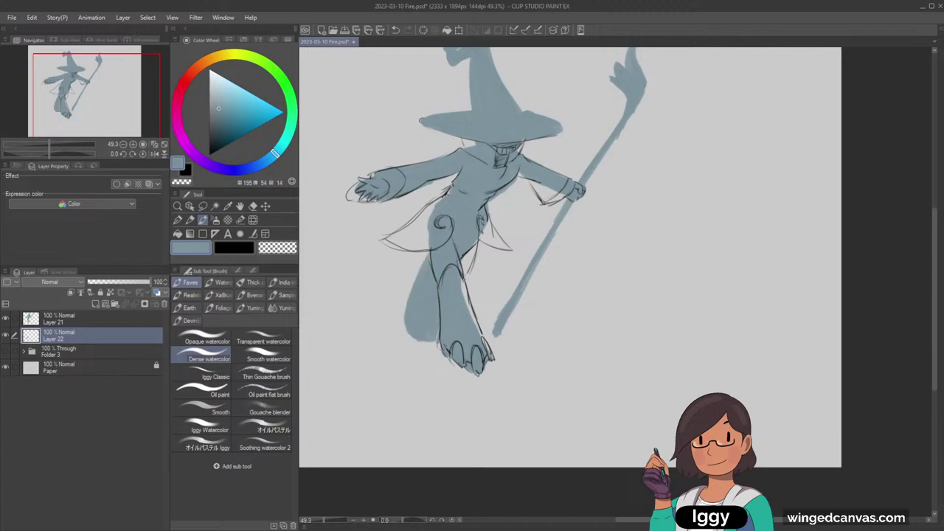
left_click(78, 320, "shift")
key("shift+alt+e")
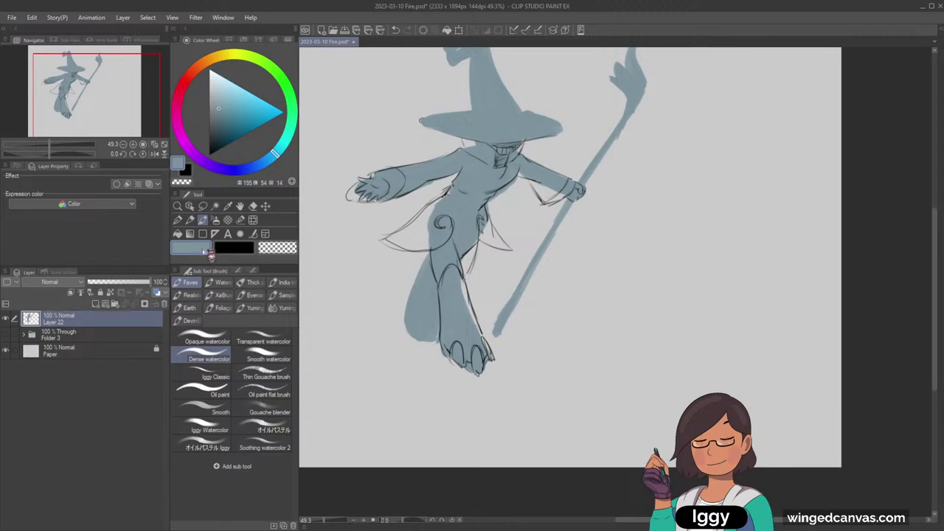
Step: Outline the rear leg in black with the Lighter pencil
left_click(224, 247)
left_click(191, 222)
key("ctrl+z")
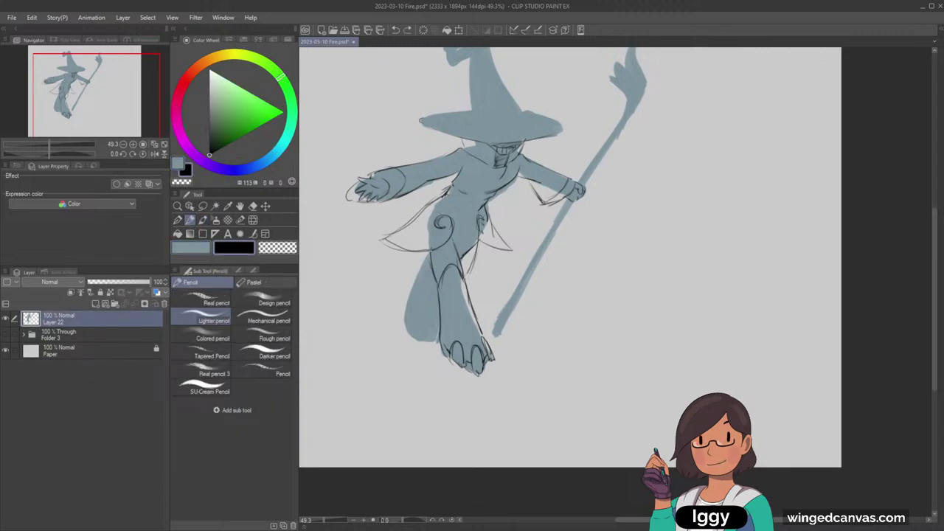
left_click_drag(431, 251, 410, 325)
mouse_move(415, 285)
left_mouse_down()
mouse_move(406, 329)
mouse_move(425, 341)
left_mouse_up()
Step: Cover the pencil lines beside the upper thigh with sampled grey-blue using the G-pen, extending the robe toward the front leg
left_click(179, 221)
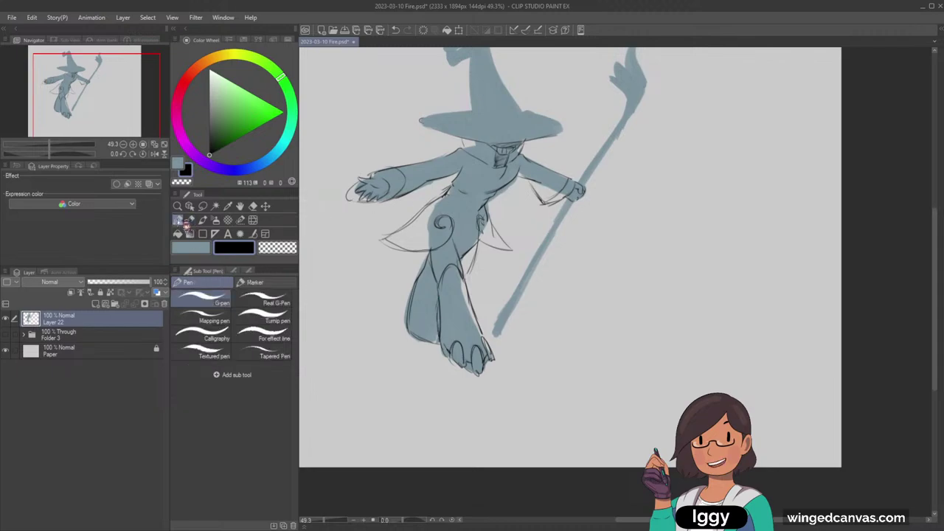
left_click(284, 247)
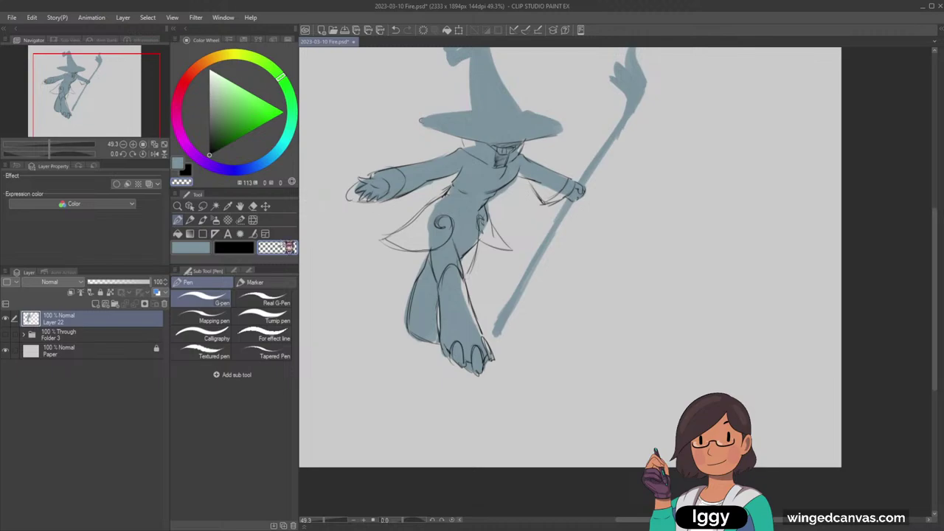
left_click(469, 237, "alt")
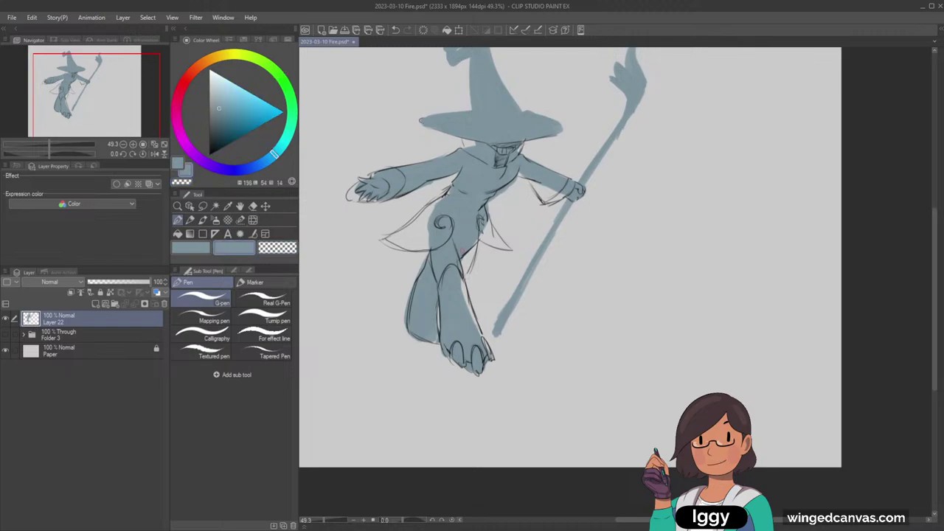
left_click_drag(465, 275, 467, 254)
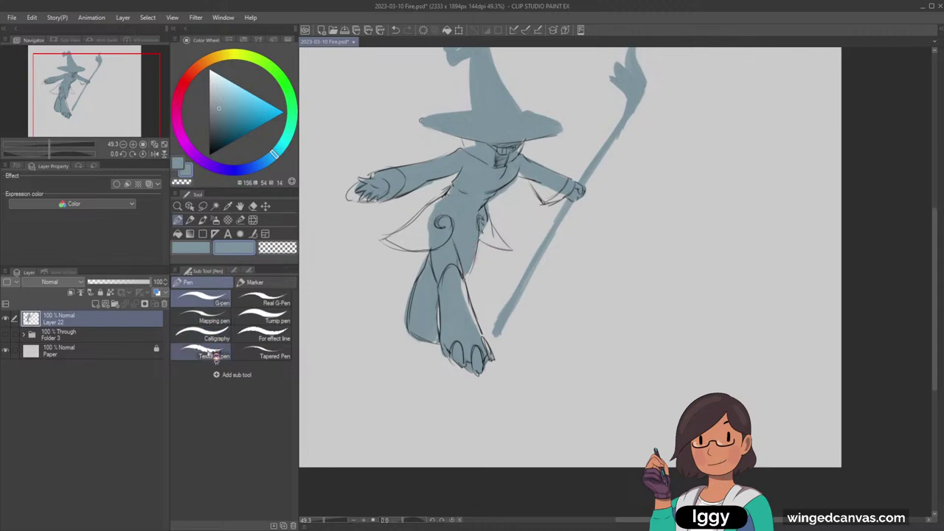
Step: Doodle a small round-headed figure with large ears and bulbous arms beside the staff, using the Lighter pencil in black
left_click(190, 219)
left_click(207, 251)
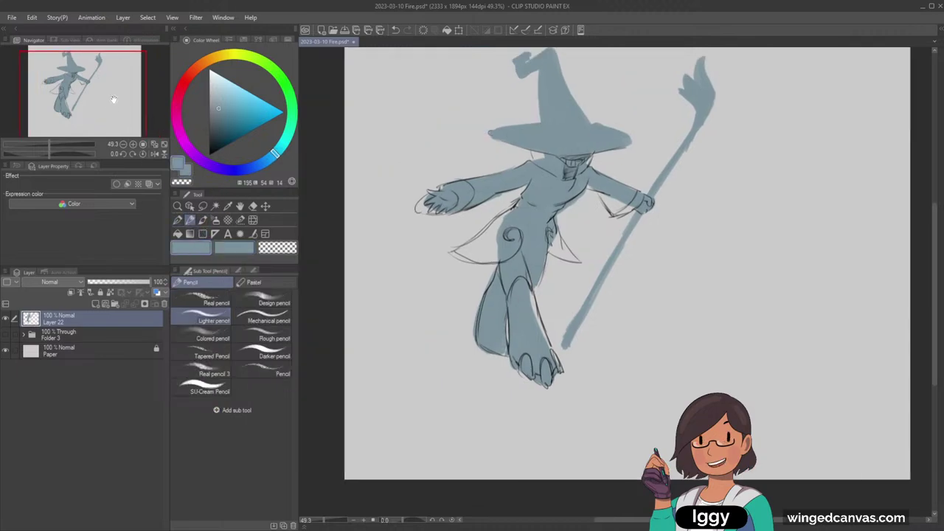
left_click(113, 99)
left_click(210, 155)
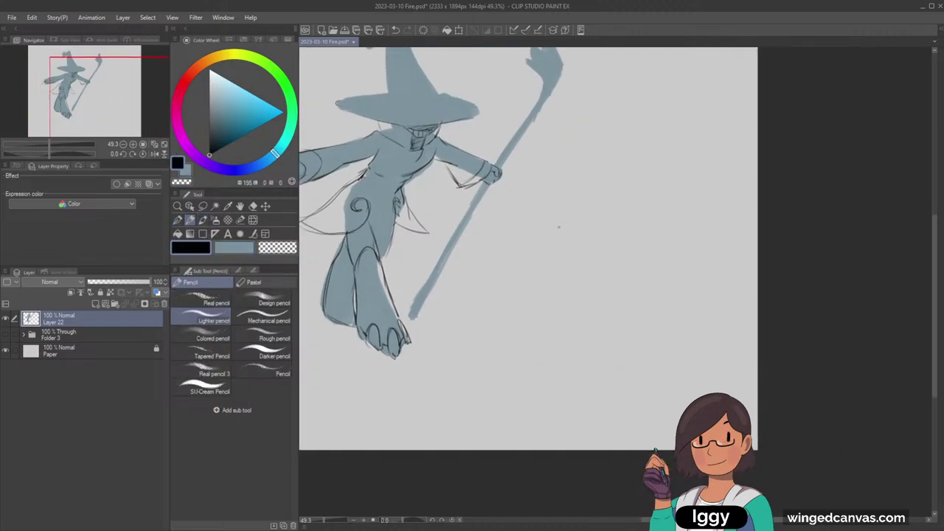
mouse_move(562, 223)
left_mouse_down()
mouse_move(561, 258)
mouse_move(606, 258)
mouse_move(577, 269)
mouse_move(562, 304)
mouse_move(588, 308)
left_mouse_up()
key("ctrl+z")
mouse_move(558, 278)
left_mouse_down()
mouse_move(525, 294)
mouse_move(534, 296)
mouse_move(532, 286)
mouse_move(541, 304)
mouse_move(608, 273)
mouse_move(623, 290)
mouse_move(609, 294)
mouse_move(605, 314)
mouse_move(629, 323)
mouse_move(547, 354)
left_mouse_up()
left_click_drag(591, 314, 592, 355)
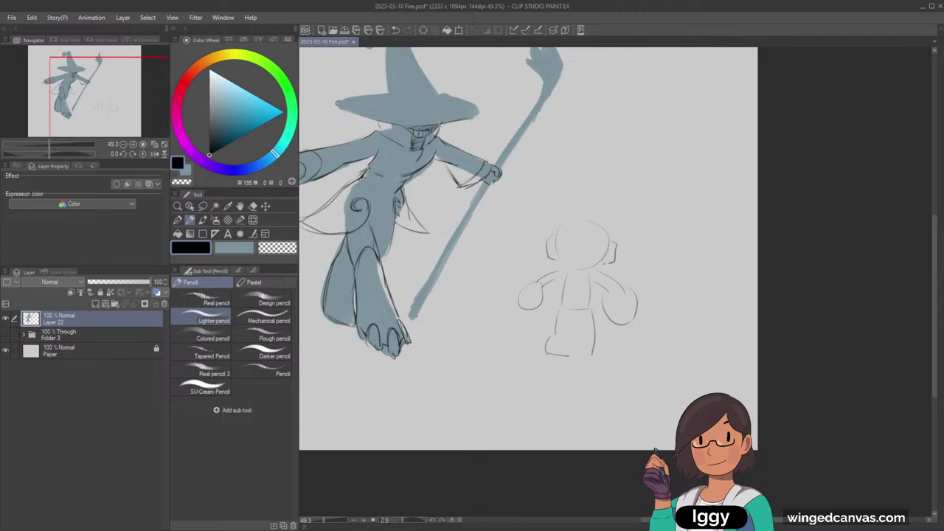
mouse_move(563, 239)
left_mouse_down()
mouse_move(583, 252)
mouse_move(596, 239)
left_mouse_up()
left_click_drag(576, 259, 583, 260)
Step: Erase the small round-headed doodle beside the staff with an enlarged Hard eraser
left_click(254, 207)
key("]")
key("]")
key("]")
key("]")
key("]")
mouse_move(551, 235)
left_mouse_down()
mouse_move(589, 236)
mouse_move(611, 257)
mouse_move(568, 373)
mouse_move(539, 316)
left_mouse_up()
Step: Doodle a stocky, frowning figure in boots with a wide stance beside the staff and erase it
key("p")
mouse_move(583, 218)
left_mouse_down()
mouse_move(555, 245)
mouse_move(587, 259)
mouse_move(587, 217)
mouse_move(594, 236)
mouse_move(565, 242)
mouse_move(588, 240)
mouse_move(549, 232)
mouse_move(594, 226)
left_mouse_up()
key("ctrl+z")
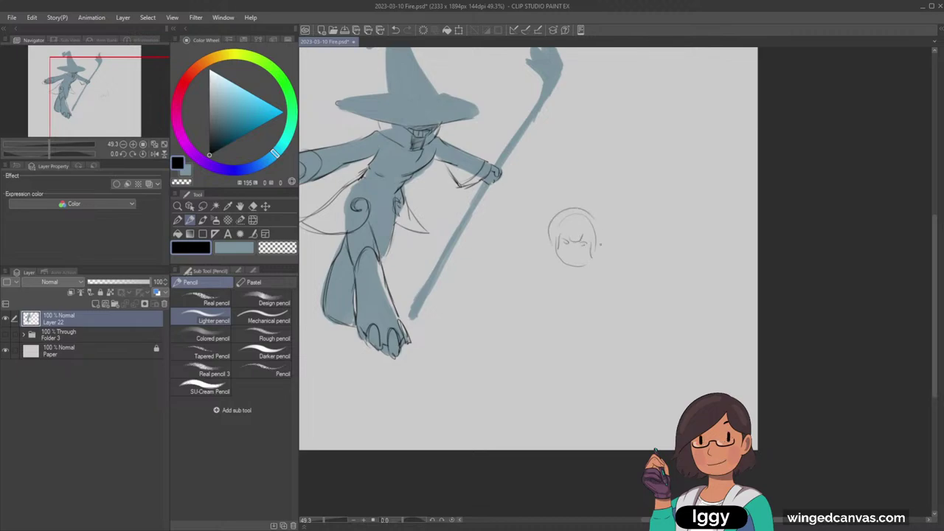
left_click_drag(597, 296, 597, 291)
mouse_move(531, 277)
left_mouse_down()
mouse_move(522, 299)
mouse_move(521, 323)
mouse_move(534, 325)
mouse_move(552, 306)
mouse_move(571, 333)
left_mouse_up()
mouse_move(598, 261)
left_mouse_down()
mouse_move(614, 280)
mouse_move(610, 304)
left_mouse_up()
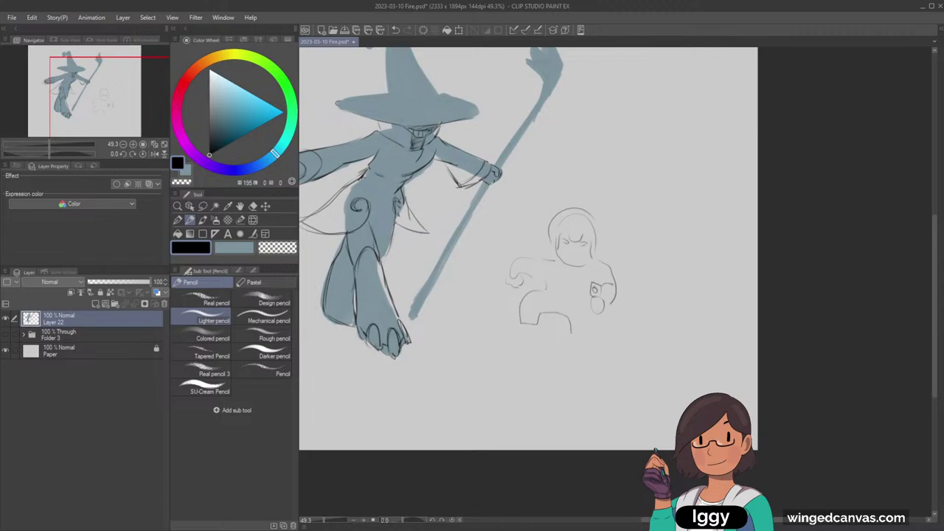
mouse_move(520, 326)
left_mouse_down()
mouse_move(537, 347)
mouse_move(594, 357)
left_mouse_up()
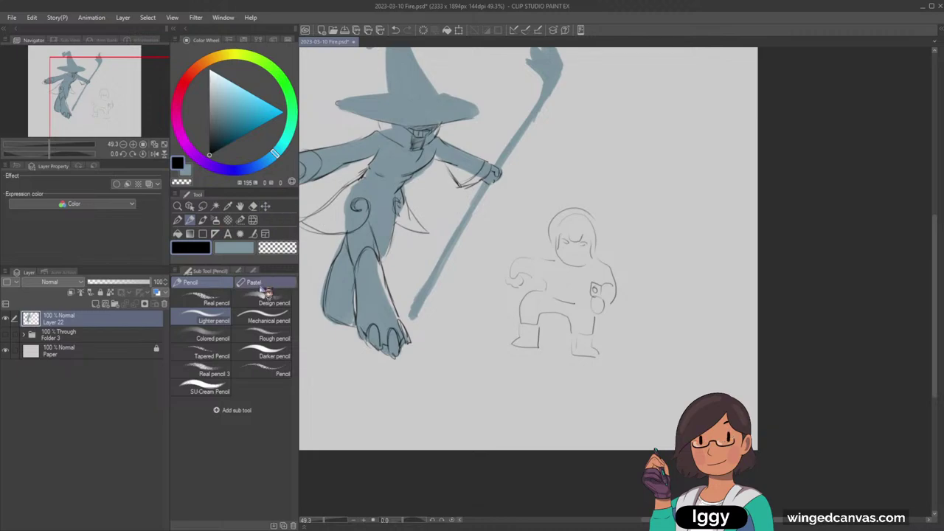
left_click(253, 206)
mouse_move(587, 257)
left_mouse_down()
mouse_move(558, 291)
mouse_move(557, 275)
mouse_move(513, 306)
mouse_move(524, 361)
left_mouse_up()
Step: Strengthen the outlines of the flared coat tails with the Lighter pencil and add a dark pointed fold away from the staff
left_click_drag(113, 104, 101, 95)
left_click(178, 207)
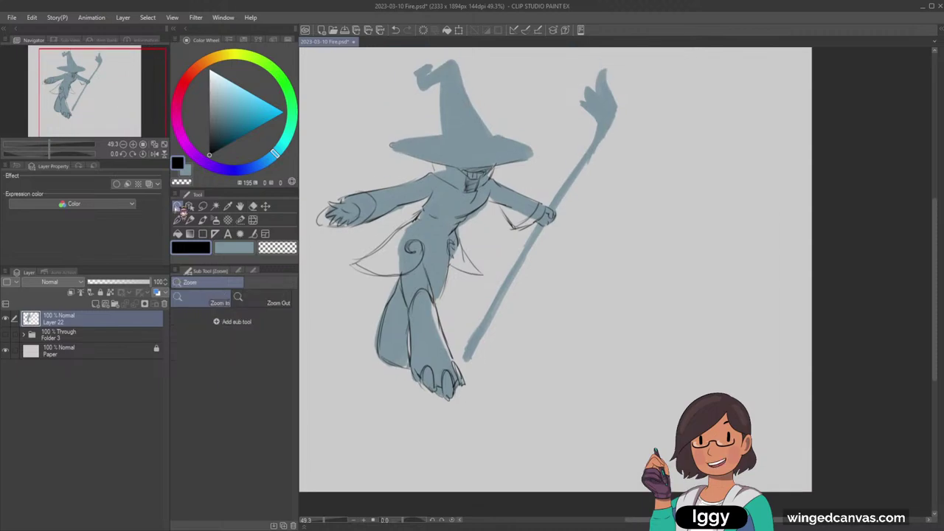
left_click_drag(479, 221, 464, 210)
key("p")
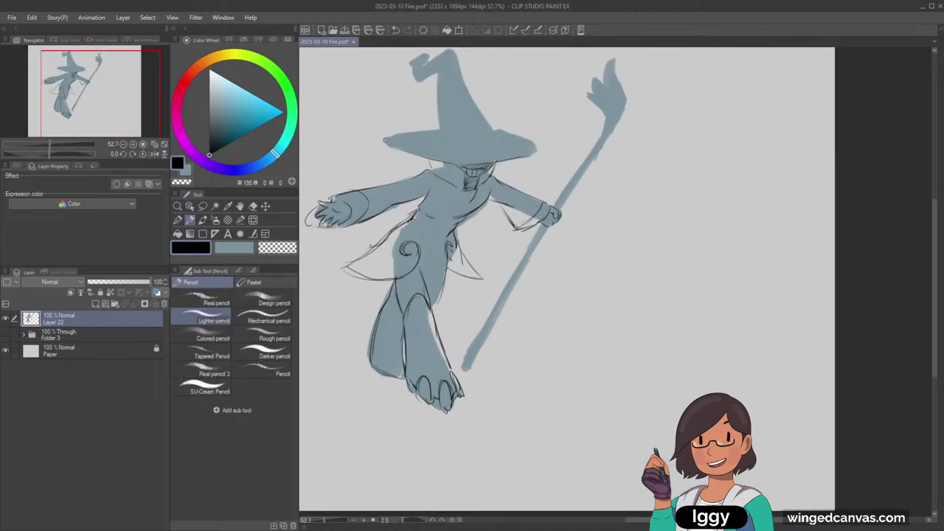
mouse_move(370, 254)
left_mouse_down()
mouse_move(338, 264)
mouse_move(384, 282)
left_mouse_up()
mouse_move(423, 245)
left_mouse_down()
mouse_move(413, 271)
mouse_move(478, 278)
left_mouse_up()
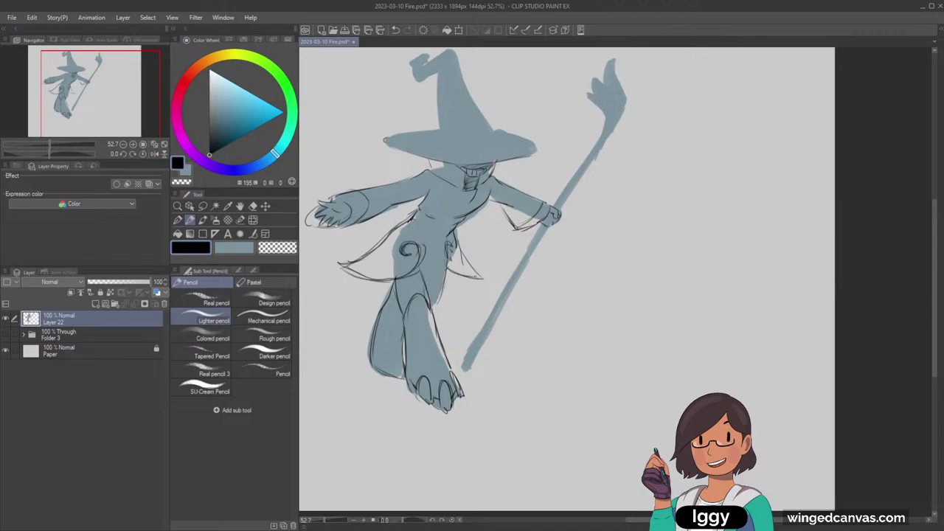
left_click_drag(458, 244, 484, 276)
left_click_drag(107, 102, 109, 97)
mouse_move(357, 267)
left_mouse_down()
mouse_move(373, 275)
mouse_move(347, 289)
mouse_move(379, 304)
left_mouse_up()
Step: Erase the staff's pronged tip and draw a curled staff head with a large flame and a small one in black pencil
left_click(252, 206)
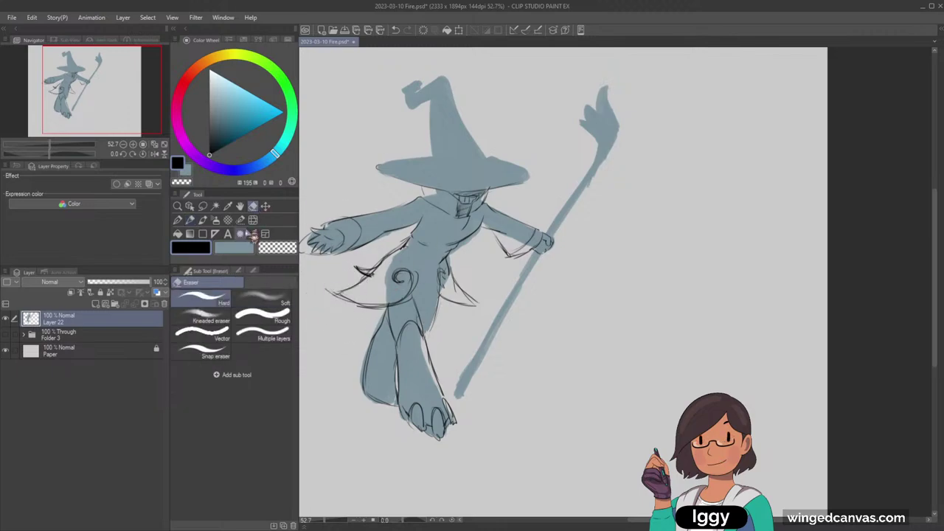
left_click(190, 220)
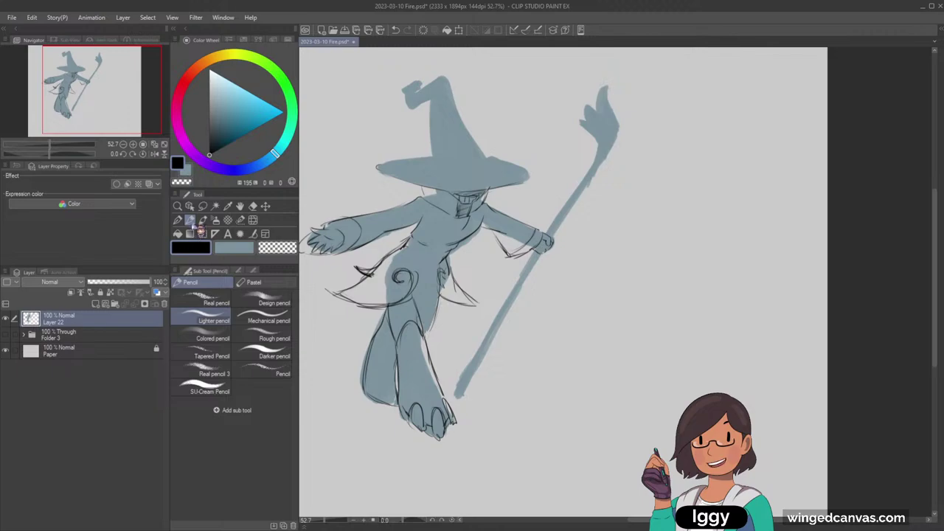
left_click_drag(615, 120, 612, 140)
key("e")
mouse_move(612, 75)
left_mouse_down()
mouse_move(582, 130)
mouse_move(614, 112)
mouse_move(611, 99)
mouse_move(615, 118)
mouse_move(624, 93)
mouse_move(600, 110)
mouse_move(603, 121)
mouse_move(616, 113)
mouse_move(628, 90)
mouse_move(598, 112)
mouse_move(595, 131)
mouse_move(619, 121)
left_mouse_up()
left_click(190, 220)
key("ctrl+z")
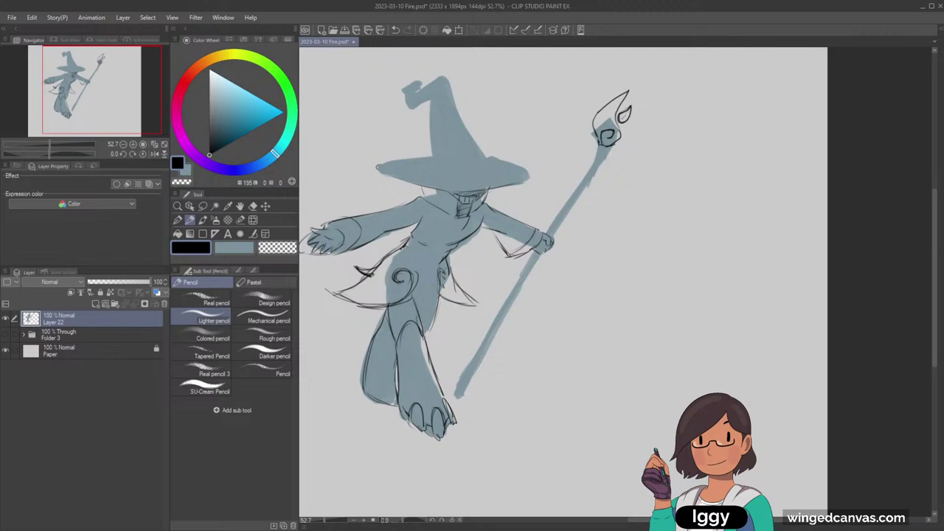
left_click_drag(606, 139, 601, 158)
Step: Clean up the staff's upper shaft below the curled head with the G-pen in sampled grey-blue
left_click(606, 126, "alt")
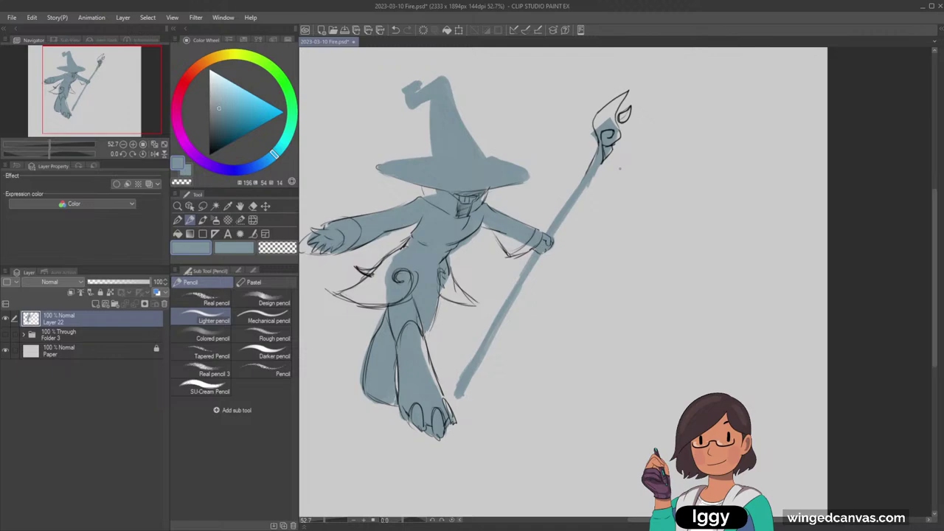
left_click(177, 206)
left_click(501, 254, "alt")
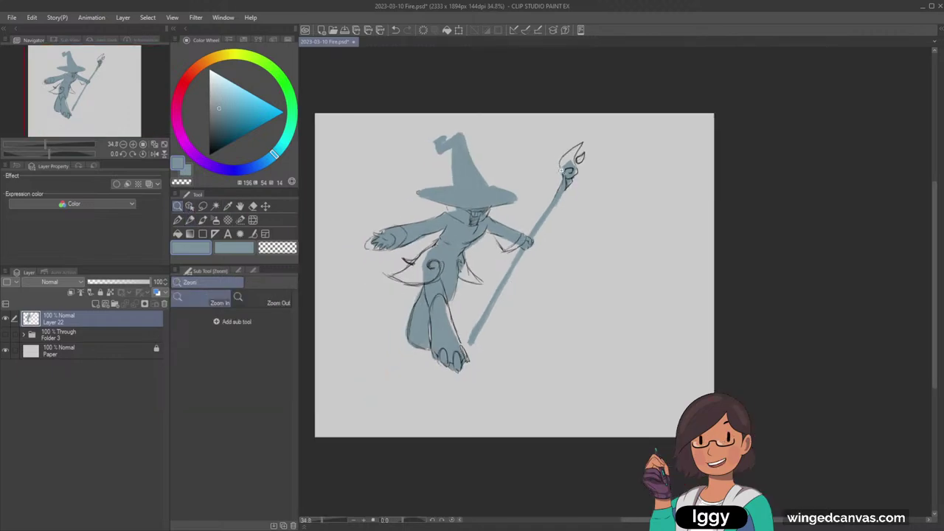
left_click(562, 171)
key("p")
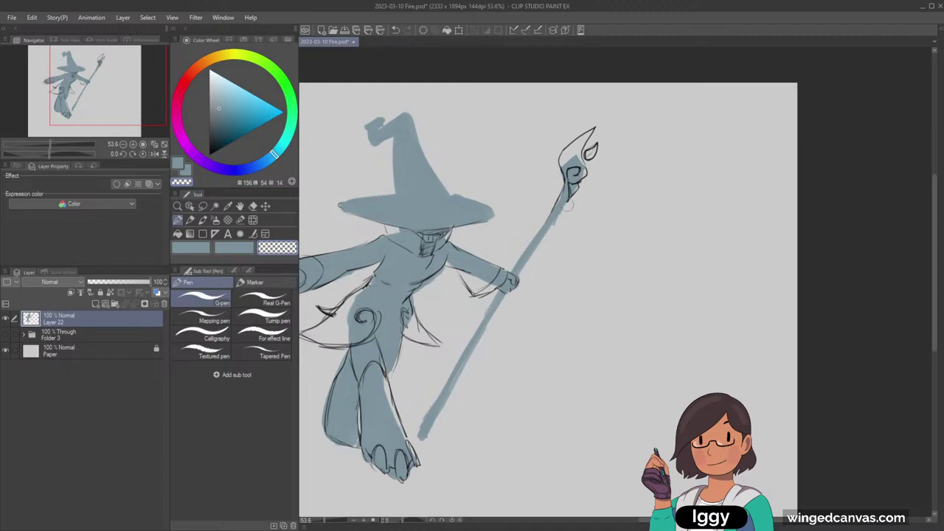
left_click(568, 197, "alt")
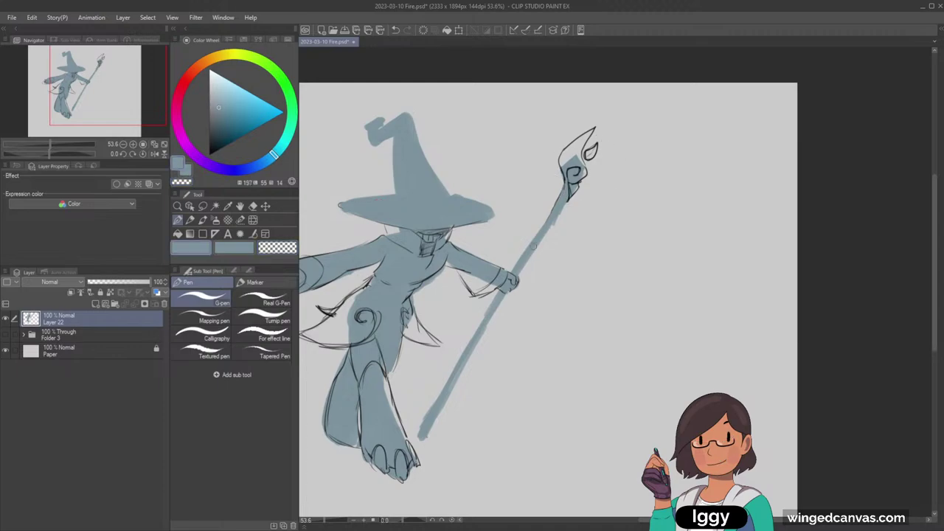
left_click_drag(557, 217, 537, 248)
Step: Outline the robe's pointed front flap beside the thigh and draw a waistline with the Lighter pencil in black
left_click(210, 155)
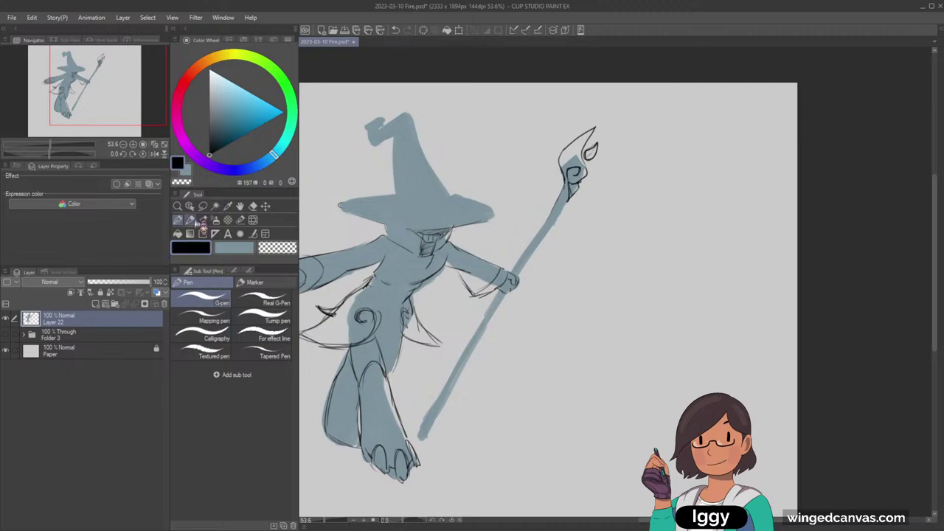
left_click(191, 220)
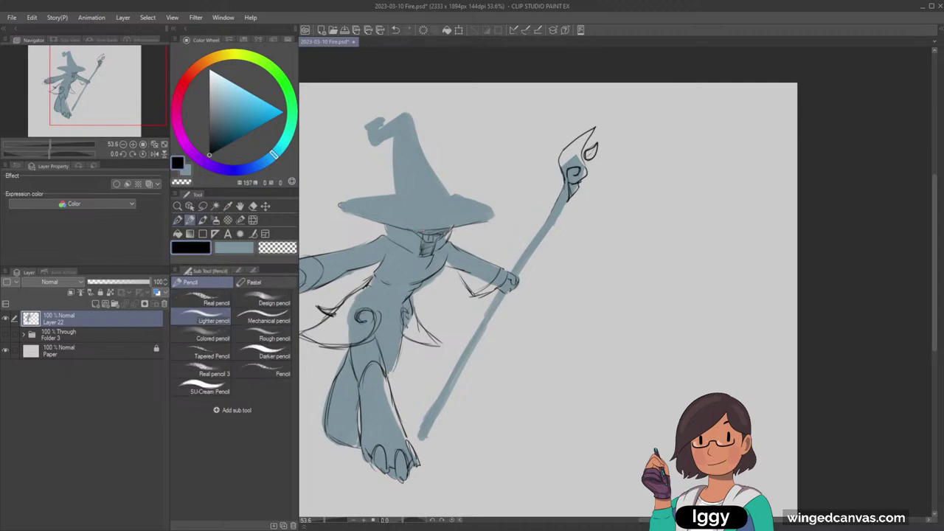
left_click_drag(402, 313, 394, 381)
left_click_drag(371, 282, 405, 292)
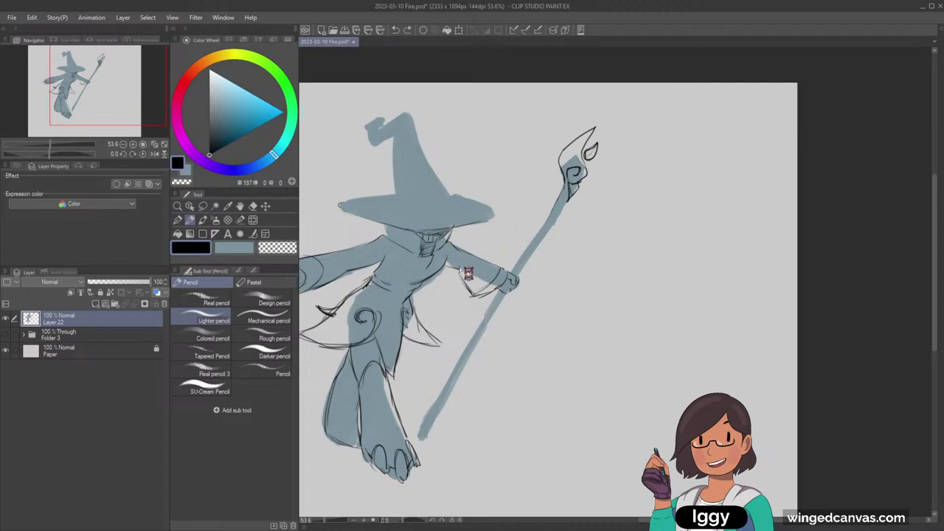
Step: Paint over the pencil line across the waist with the G-pen in sampled grey-blue
left_click(253, 206)
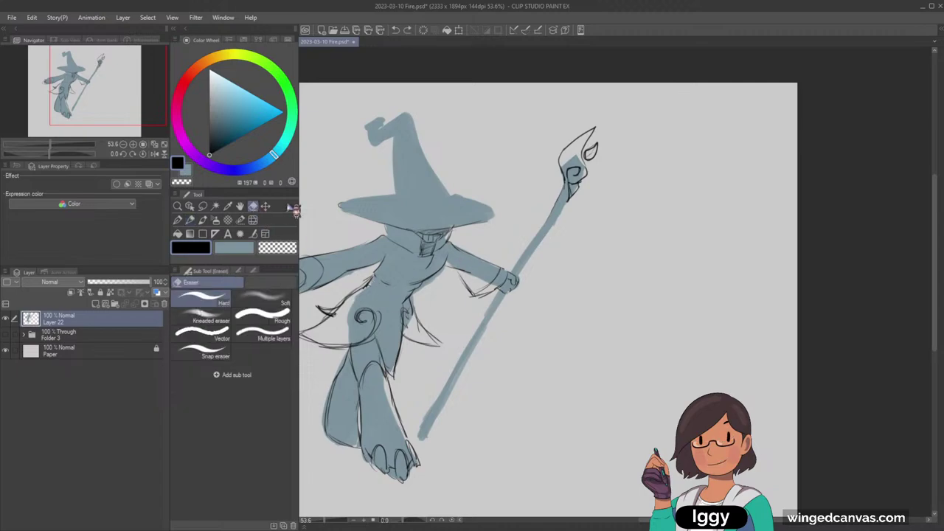
left_click(389, 279, "alt")
key("p")
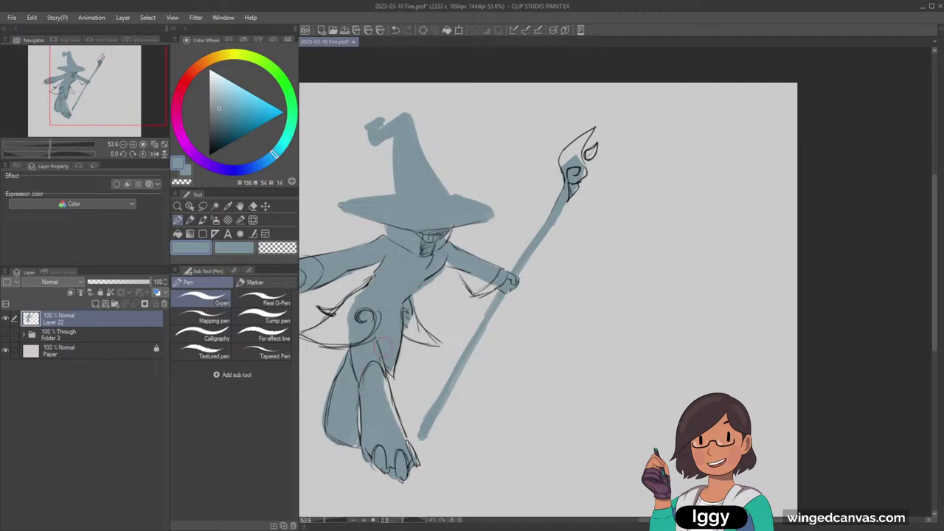
Step: Outline the collar beneath the hat, the brim's upper edge and the base of the cone with the Lighter pencil in black
left_click(190, 220)
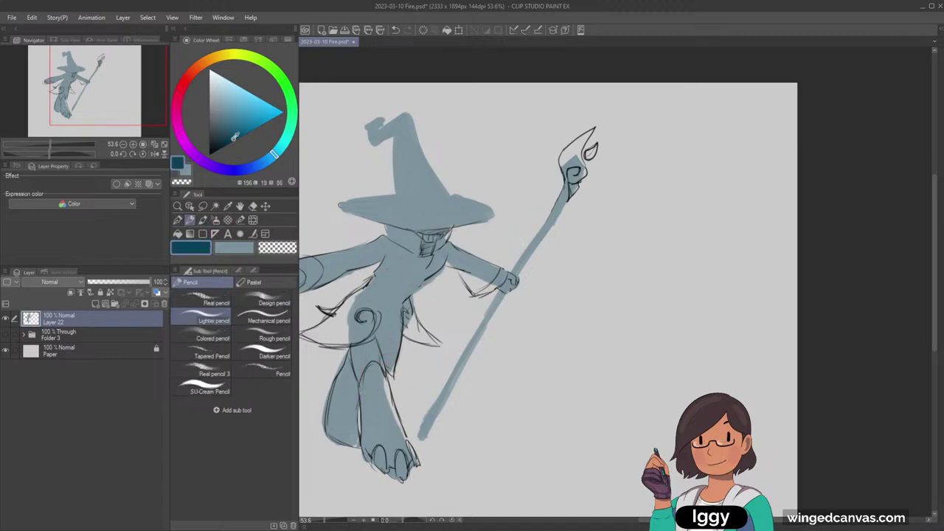
left_click(208, 155)
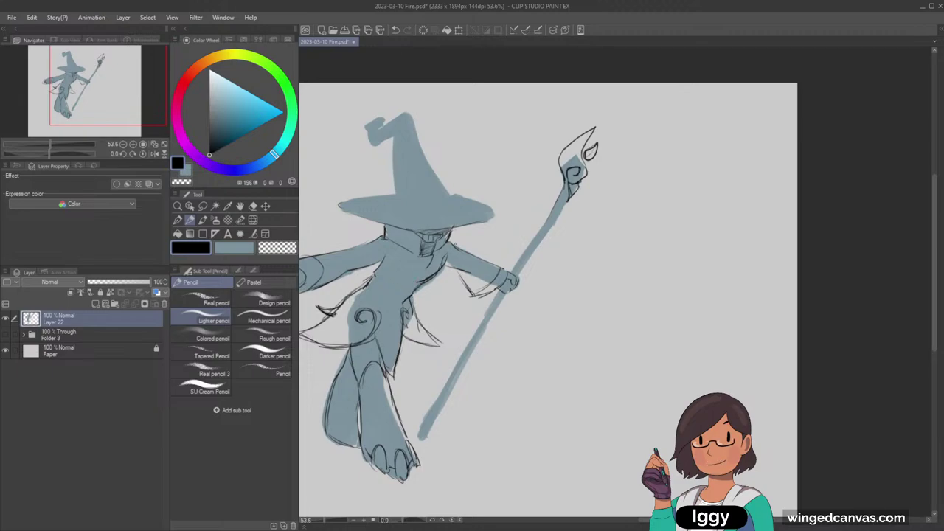
left_click_drag(340, 204, 400, 194)
key("ctrl+z")
key("ctrl+z")
left_click_drag(343, 200, 388, 197)
left_click_drag(397, 189, 443, 193)
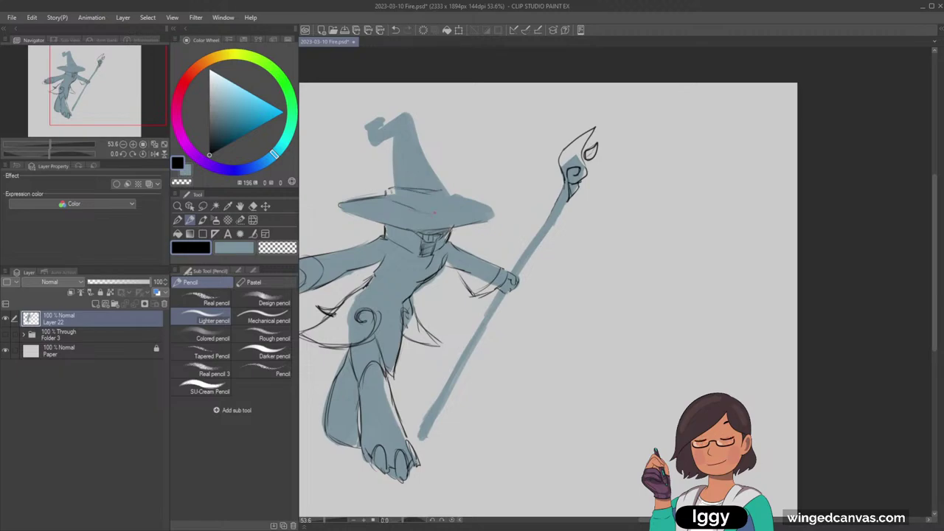
left_click(154, 144)
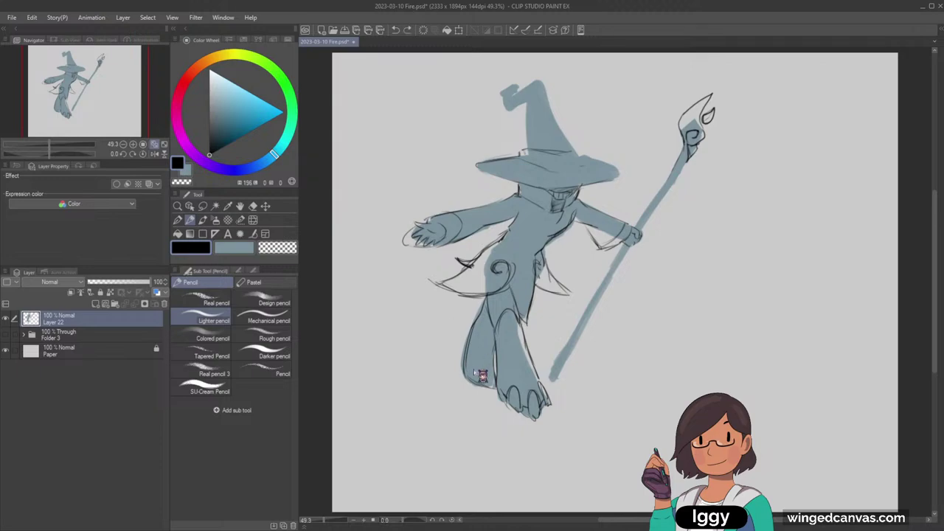
Step: Add toes to the rear foot and draw a wide belt around the waist with the Lighter pencil in black
mouse_move(477, 366)
left_mouse_down()
mouse_move(474, 381)
mouse_move(487, 381)
left_mouse_up()
mouse_move(510, 230)
left_mouse_down()
mouse_move(546, 234)
mouse_move(533, 234)
mouse_move(521, 253)
mouse_move(542, 253)
left_mouse_up()
left_click_drag(512, 250, 539, 256)
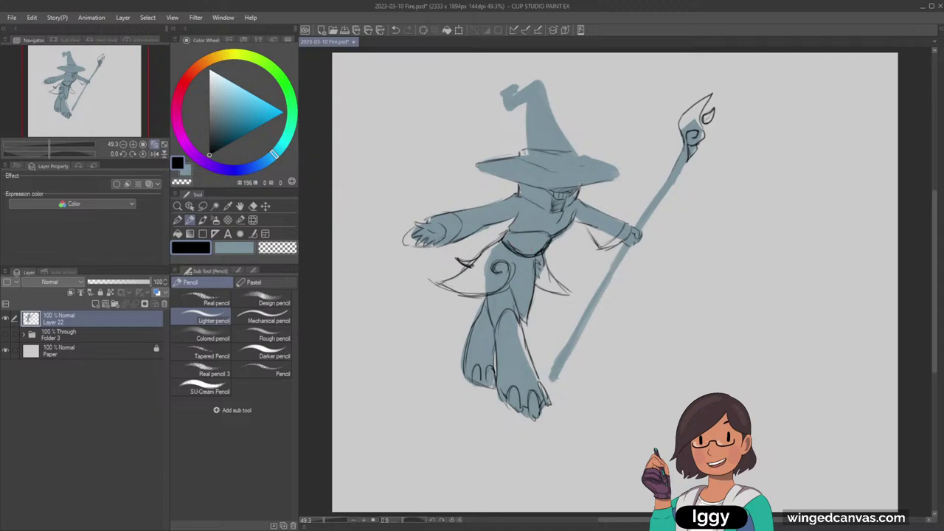
mouse_move(505, 233)
left_mouse_down()
mouse_move(502, 241)
mouse_move(527, 236)
left_mouse_up()
left_click_drag(508, 223, 520, 213)
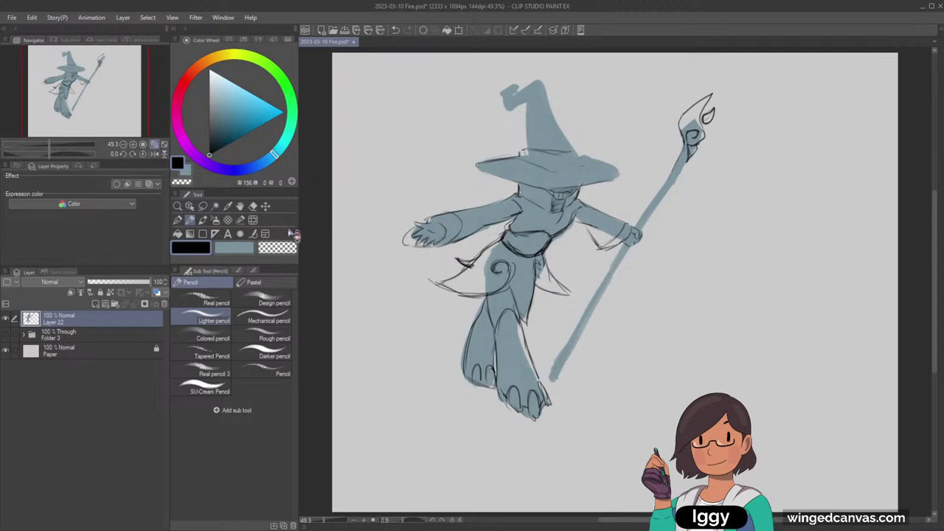
Step: Fill the staff's pencilled flame tip with the G-pen in sampled grey-blue
left_click(179, 220)
left_click(692, 129, "alt")
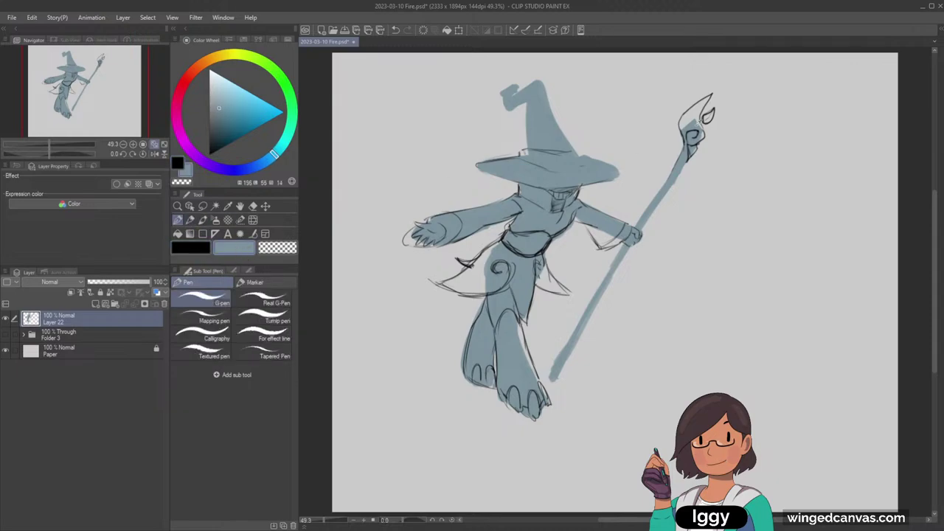
left_click_drag(686, 125, 700, 103)
Step: Begin a faint ground ring beside the feet with the Lighter pencil in black and shift the whole witch drawing right and slightly down
left_click(190, 220)
left_click(199, 250)
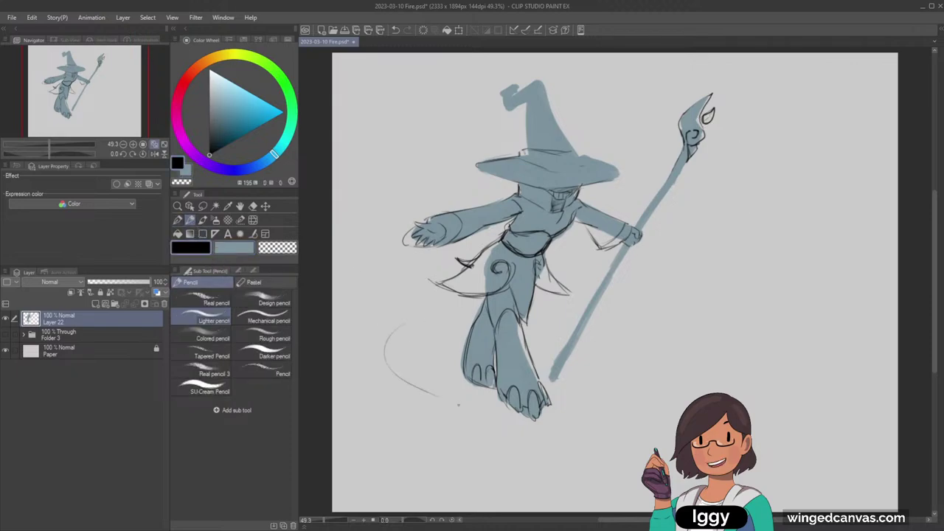
key("k")
left_click_drag(405, 235, 453, 250)
left_click(100, 105)
Step: Sketch a faint ring around the feet and rising flame strokes on both sides of the witch with the Lighter pencil in black
left_click(190, 220)
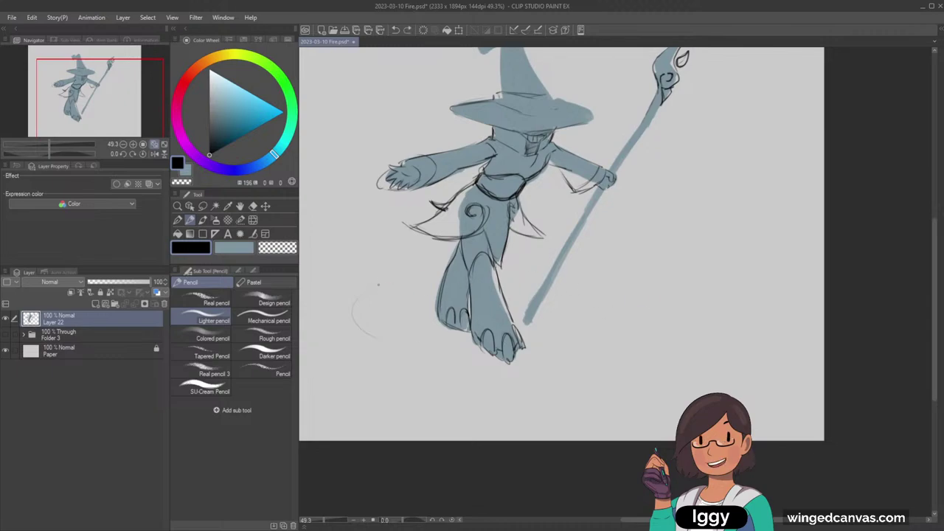
left_click_drag(408, 280, 363, 294)
left_click_drag(586, 297, 578, 341)
mouse_move(607, 254)
left_mouse_down()
mouse_move(588, 270)
mouse_move(582, 259)
left_mouse_up()
mouse_move(367, 289)
left_mouse_down()
mouse_move(402, 280)
mouse_move(395, 346)
left_mouse_up()
left_click_drag(338, 263, 351, 312)
mouse_move(324, 208)
left_mouse_down()
mouse_move(340, 272)
mouse_move(357, 286)
left_mouse_up()
left_click_drag(355, 252, 379, 323)
left_click_drag(375, 298, 393, 339)
mouse_move(353, 206)
left_mouse_down()
mouse_move(361, 247)
mouse_move(382, 261)
mouse_move(411, 261)
left_mouse_up()
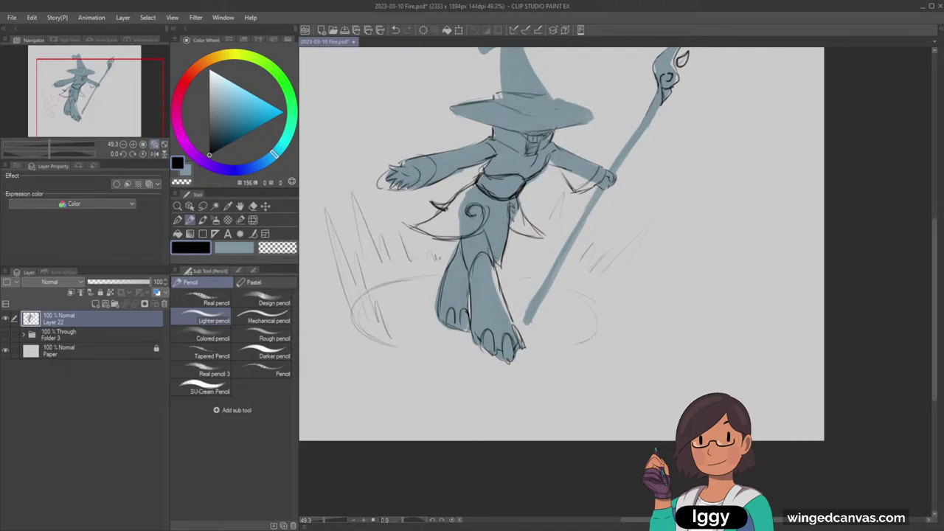
left_click_drag(537, 193, 530, 204)
Step: Darken the jagged flame outlines below the outstretched open hand with the Lighter pencil in black
left_click(163, 144)
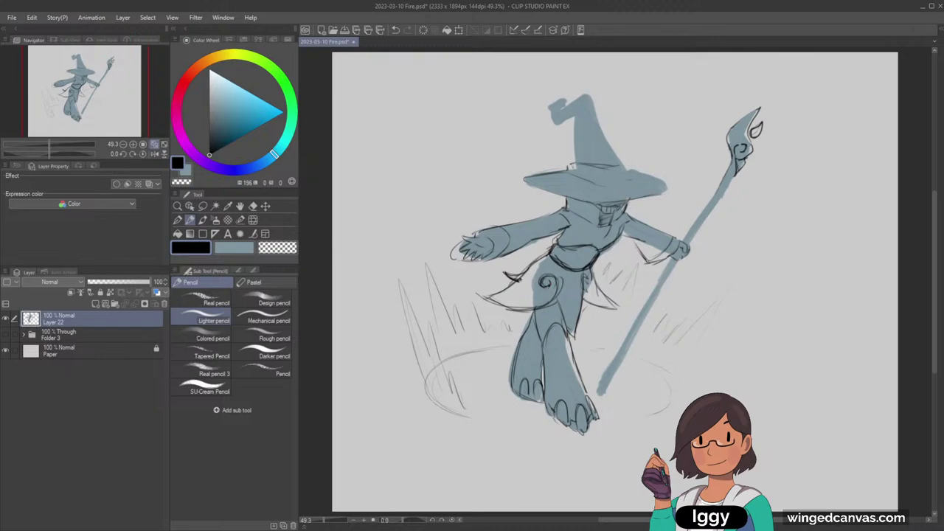
mouse_move(427, 319)
left_mouse_down()
mouse_move(447, 378)
mouse_move(450, 356)
mouse_move(455, 391)
left_mouse_up()
left_click_drag(400, 282, 420, 384)
left_click_drag(432, 316, 422, 263)
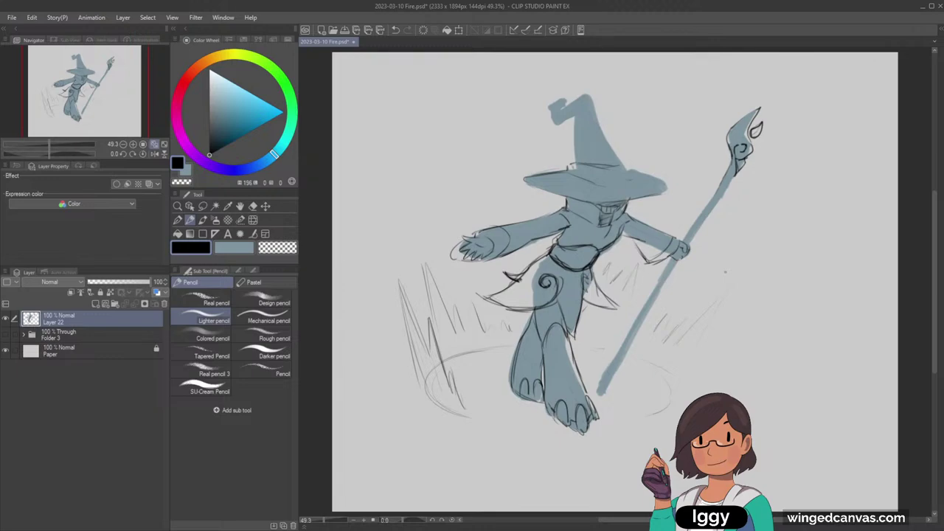
Step: Sketch a light wing-like flame sweeping up and away above the outstretched open arm with the Lighter pencil
left_click_drag(515, 195, 409, 112)
key("ctrl+z")
key("ctrl+z")
left_click_drag(516, 193, 432, 113)
left_click_drag(470, 211, 526, 208)
left_click_drag(513, 179, 540, 211)
key("ctrl+z")
mouse_move(487, 320)
left_mouse_down()
mouse_move(486, 390)
mouse_move(470, 339)
mouse_move(487, 386)
left_mouse_up()
key("ctrl+z")
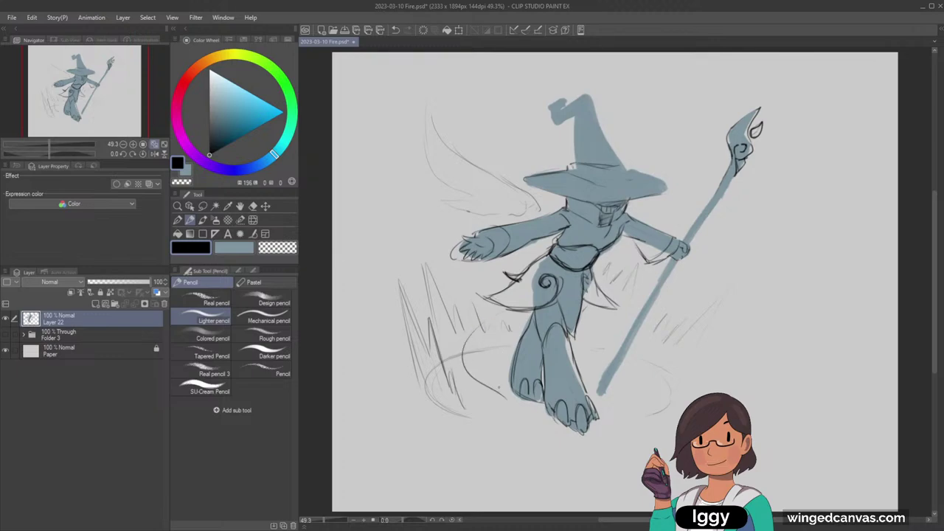
key("ctrl+z")
left_click_drag(487, 316, 480, 405)
key("ctrl+z")
Step: Sketch a curling tail behind the rear leg with the Lighter pencil and erase its overlap on the leg with the transparent G-pen
mouse_move(472, 330)
left_mouse_down()
mouse_move(501, 422)
mouse_move(468, 440)
left_mouse_up()
left_click_drag(504, 337, 517, 414)
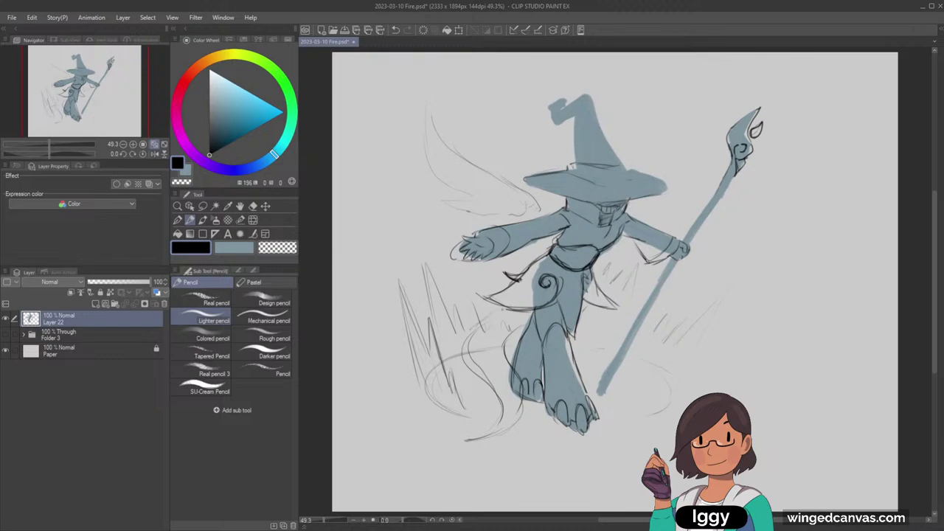
mouse_move(494, 312)
left_mouse_down()
mouse_move(463, 337)
mouse_move(466, 376)
mouse_move(503, 417)
left_mouse_up()
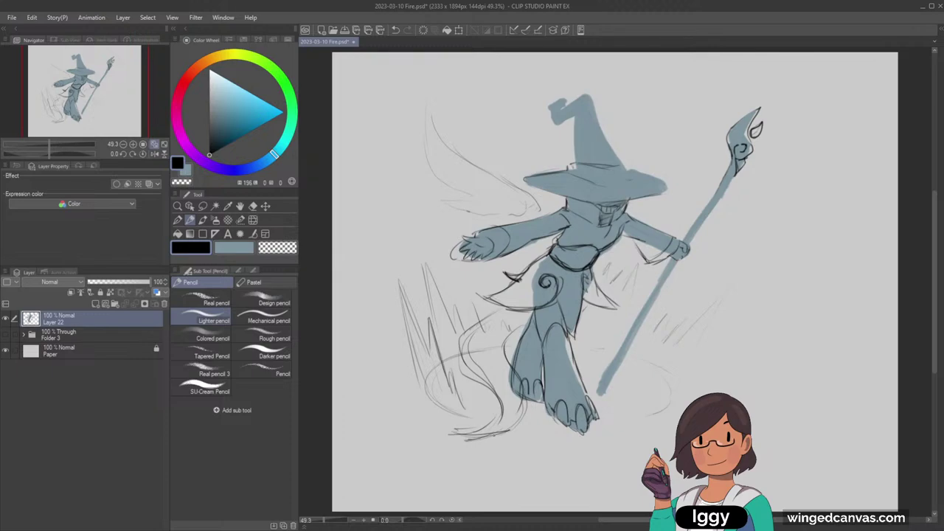
left_click(178, 220)
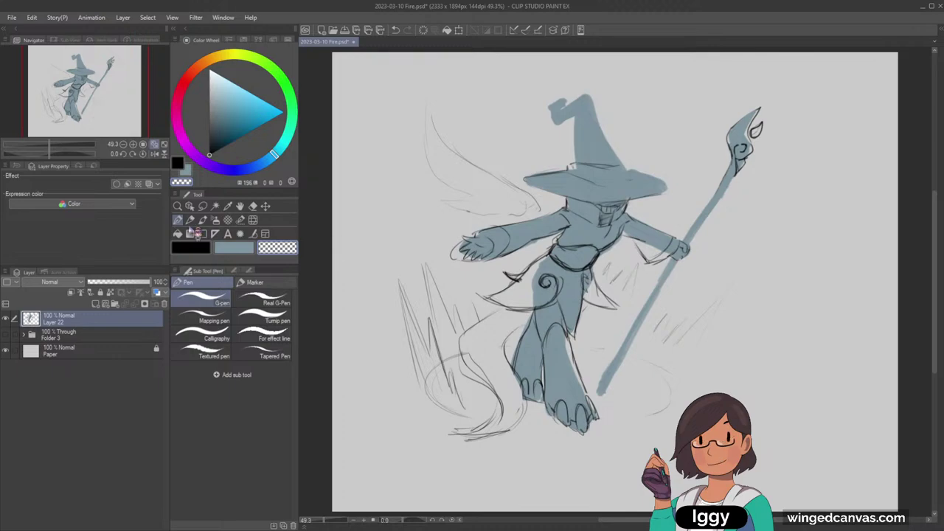
Step: Sketch tall zigzag flames with hatching on the outer side of the staff's lower shaft with the Lighter pencil in black
left_click(189, 220)
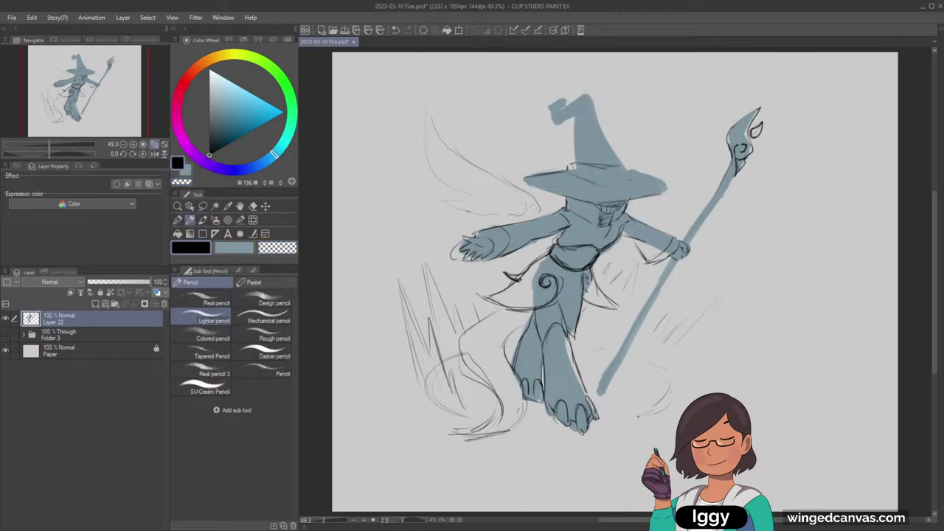
left_click_drag(686, 376, 693, 357)
left_click_drag(728, 289, 698, 344)
left_click_drag(682, 308, 663, 329)
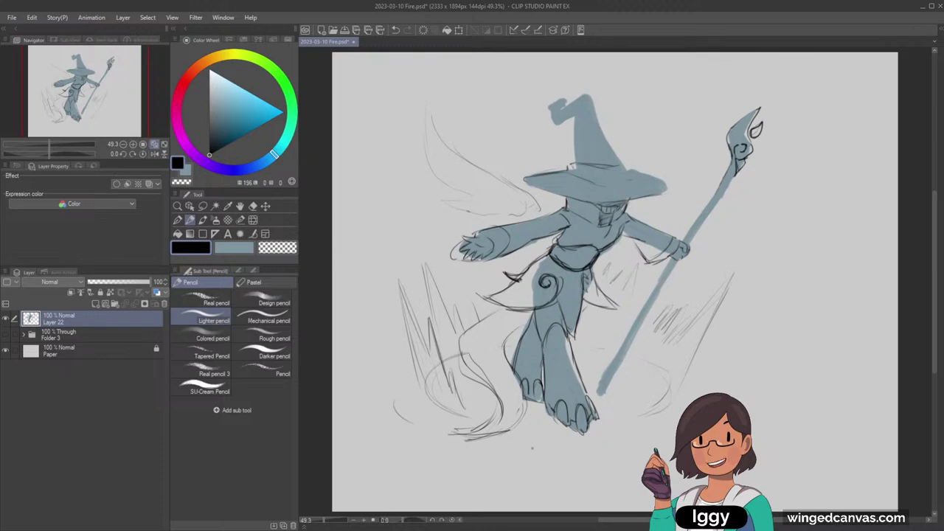
left_click_drag(532, 447, 653, 442)
key("ctrl+z")
key("ctrl+z")
key("ctrl+z")
Step: Draw pointed ears above the hat brim with the Lighter pencil and clear the middle one with the G-pen in grey-blue and transparent
mouse_move(560, 164)
left_mouse_down()
mouse_move(579, 162)
mouse_move(565, 169)
left_mouse_up()
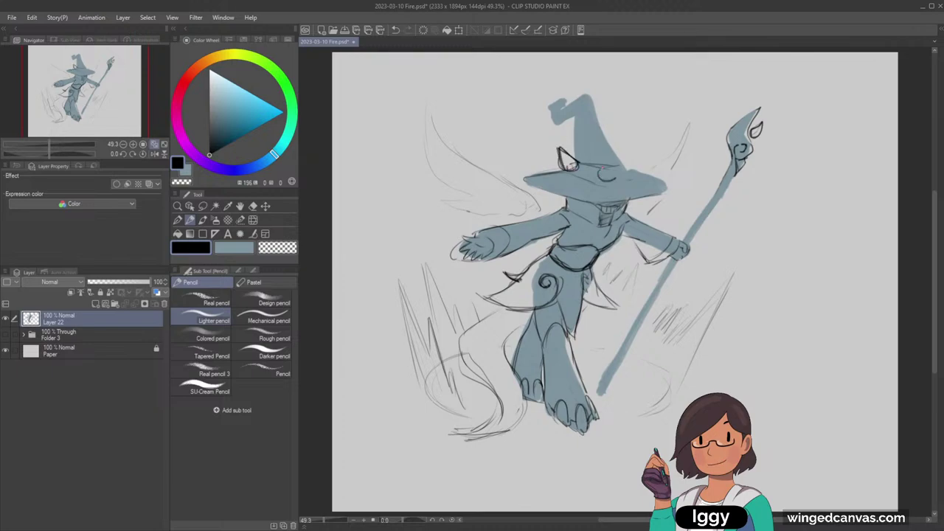
mouse_move(603, 179)
left_mouse_down()
mouse_move(619, 146)
mouse_move(642, 155)
mouse_move(635, 172)
left_mouse_up()
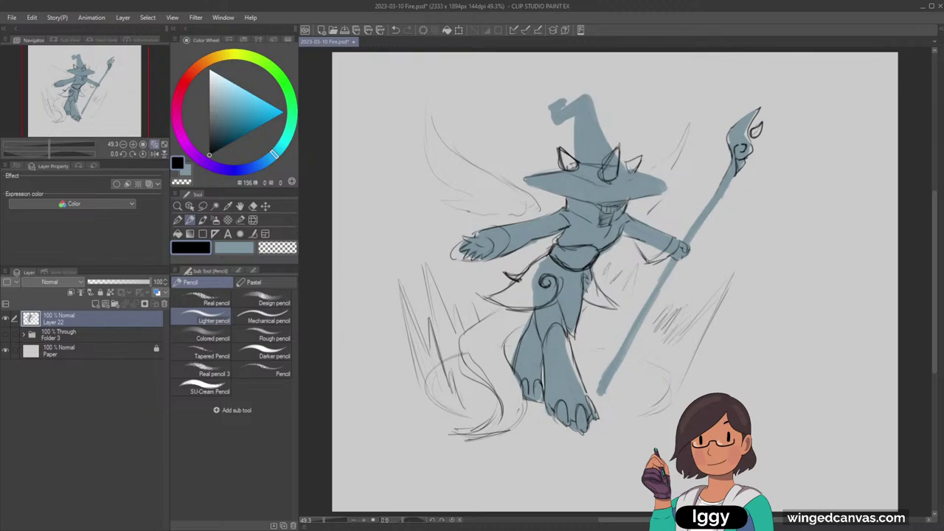
left_click(178, 221)
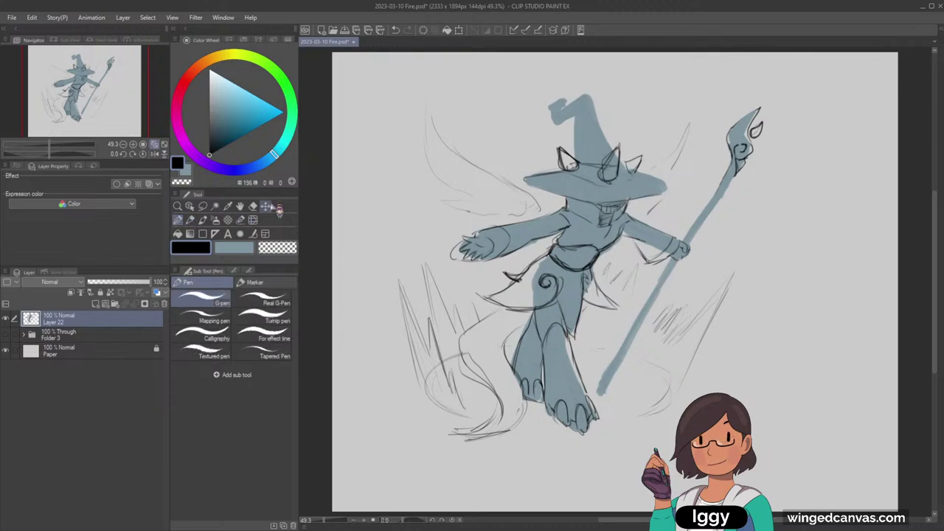
left_click(596, 148, "alt")
left_click_drag(597, 168, 607, 164)
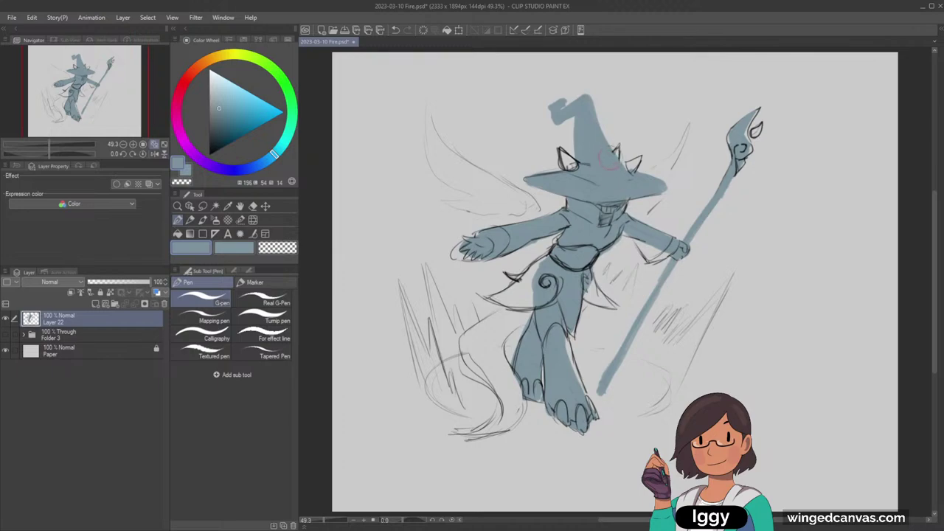
key("c")
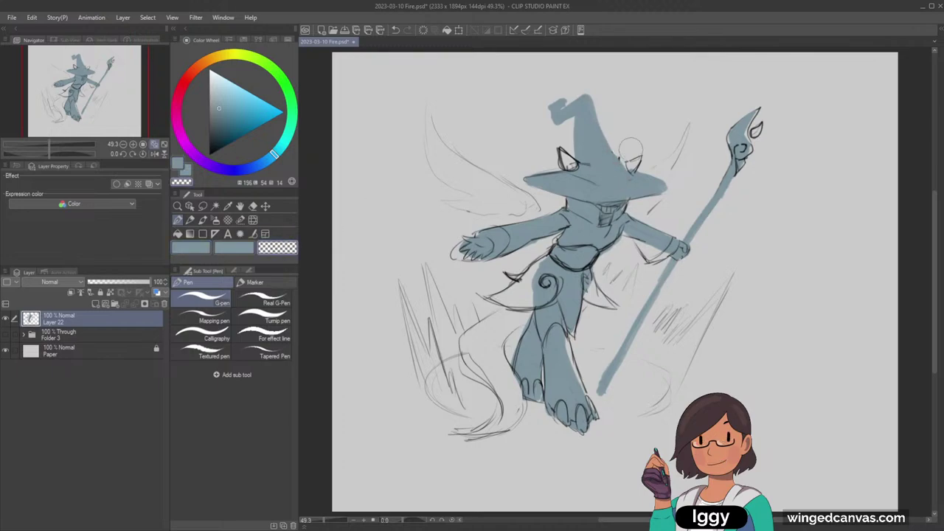
left_click(190, 220)
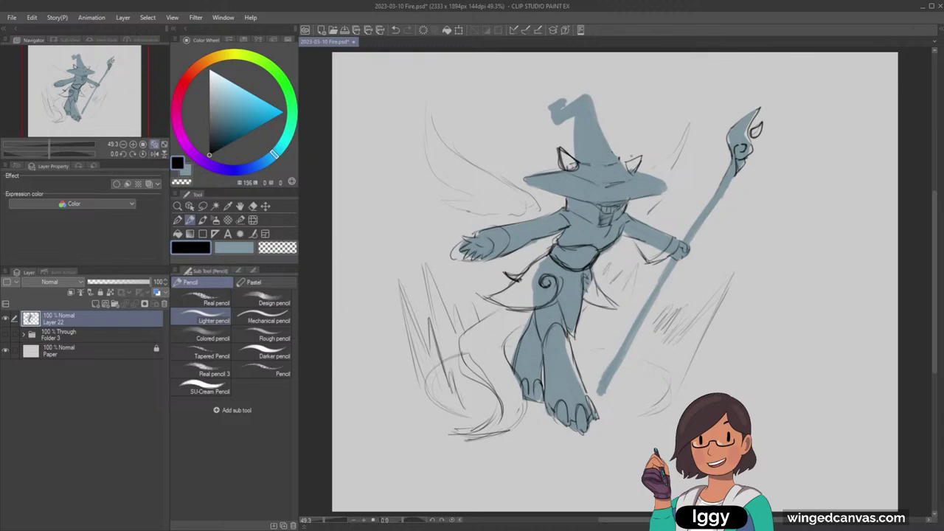
Step: Show the fire notes in Folder 3 without Layer 22, examine the painted flame up close, and return to the witch sketch
left_click(5, 334)
left_click(5, 318)
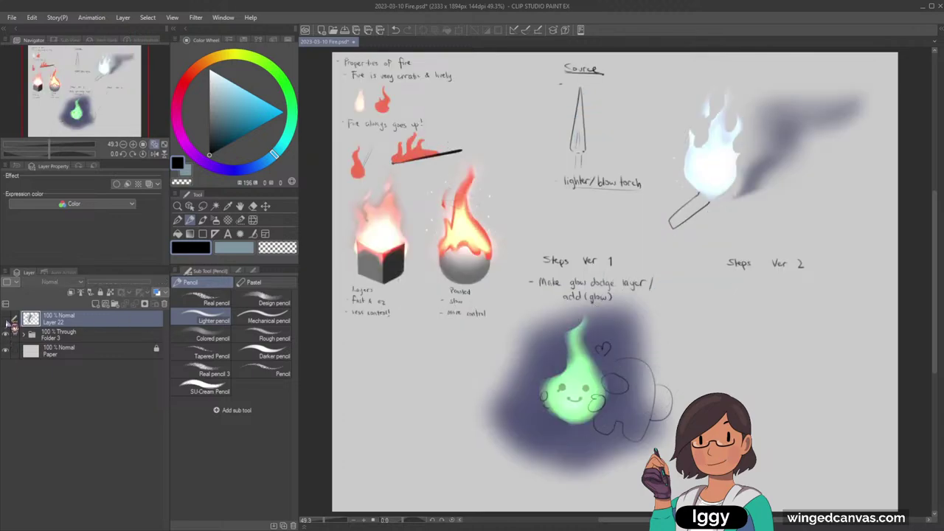
left_click(177, 206)
left_click(480, 233)
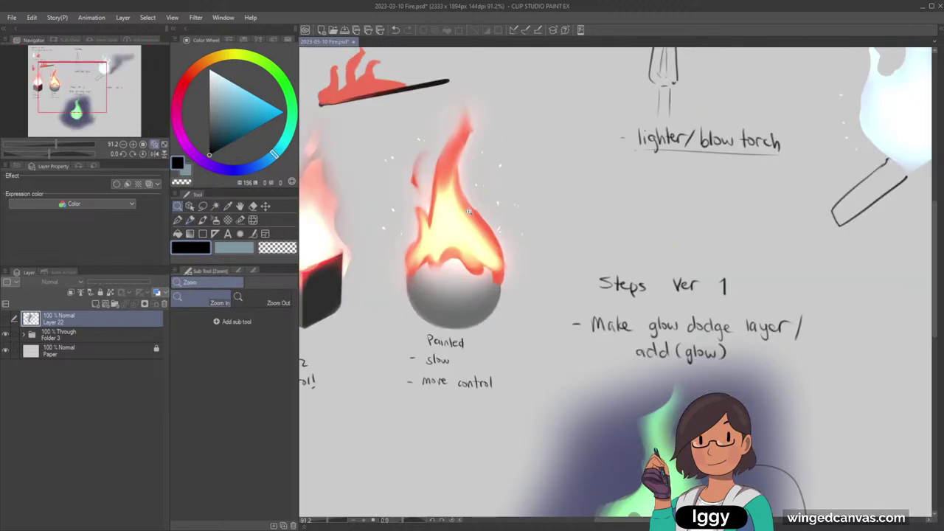
left_click(5, 333)
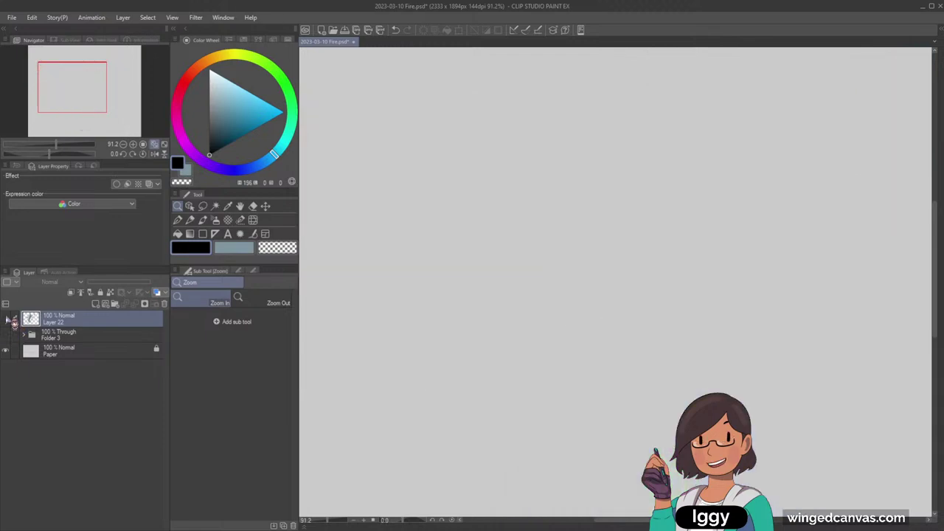
left_click(9, 319)
key("ctrl+0")
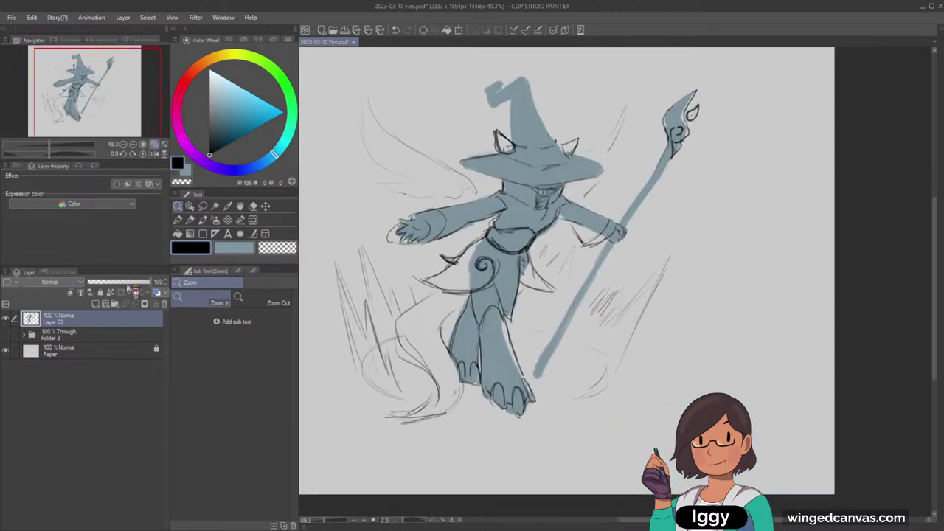
Step: Reposition the witch sketch near the canvas centre, scale it up slightly and rotate it a touch clockwise with a free transform
key("ctrl+minus")
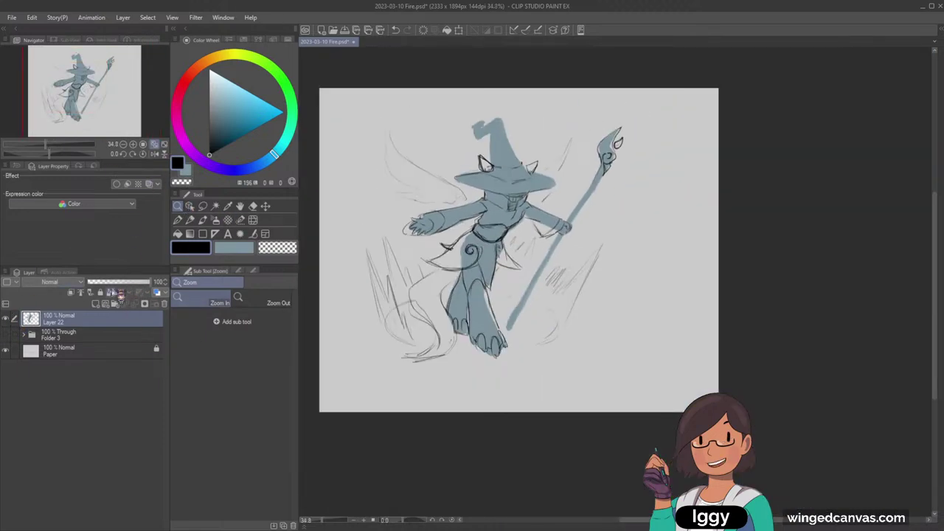
left_click(265, 206)
left_click_drag(552, 301, 558, 312)
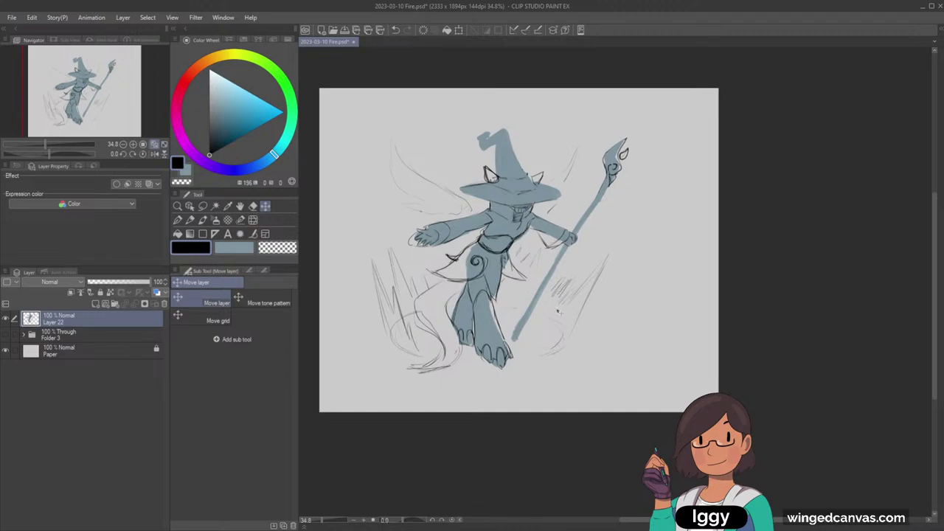
key("ctrl+t")
mouse_move(614, 340)
left_mouse_down()
mouse_move(621, 367)
mouse_move(648, 391)
left_mouse_up()
left_click_drag(616, 365, 628, 370)
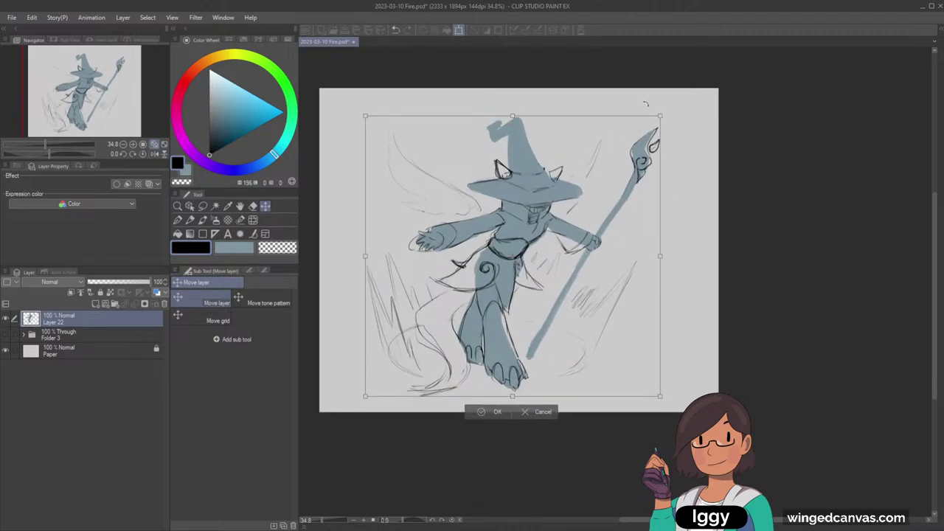
left_click_drag(661, 115, 641, 134)
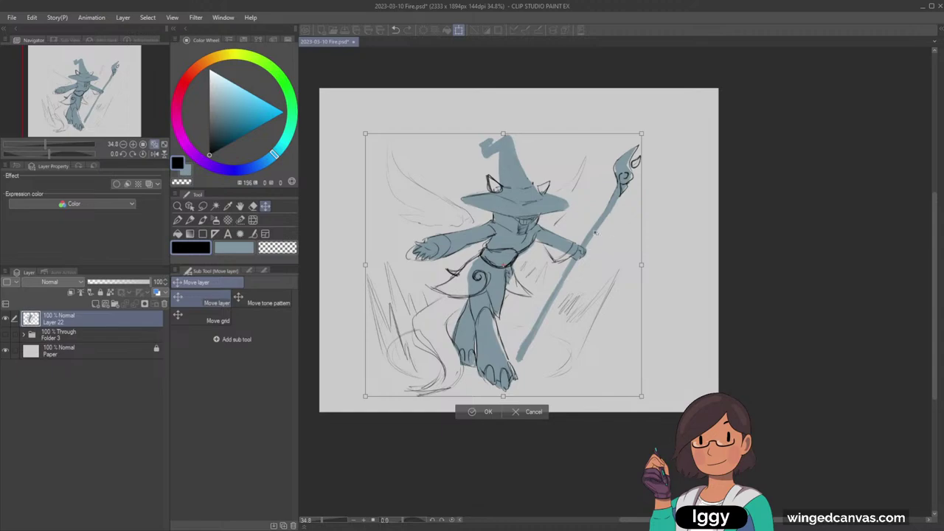
left_click_drag(588, 271, 598, 268)
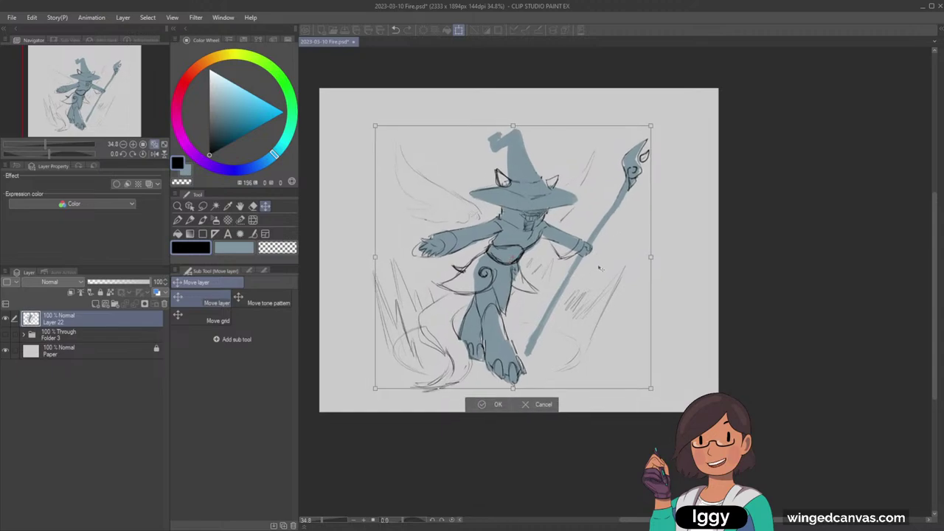
left_click_drag(661, 246, 662, 248)
left_click_drag(483, 386, 483, 382)
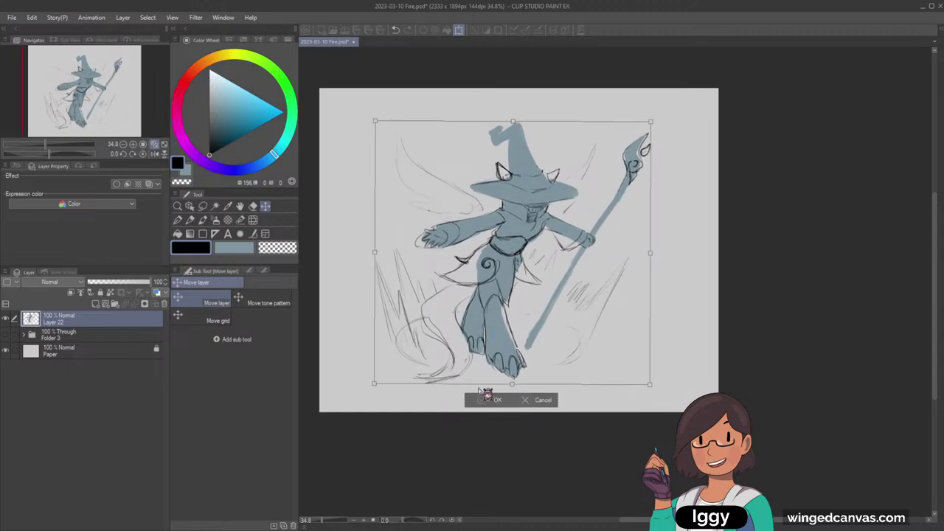
left_click(486, 399)
Step: Add a new layer between Layer 22 and Folder 3 and set the Soft airbrush to a dark muted blue-violet
left_click(98, 332)
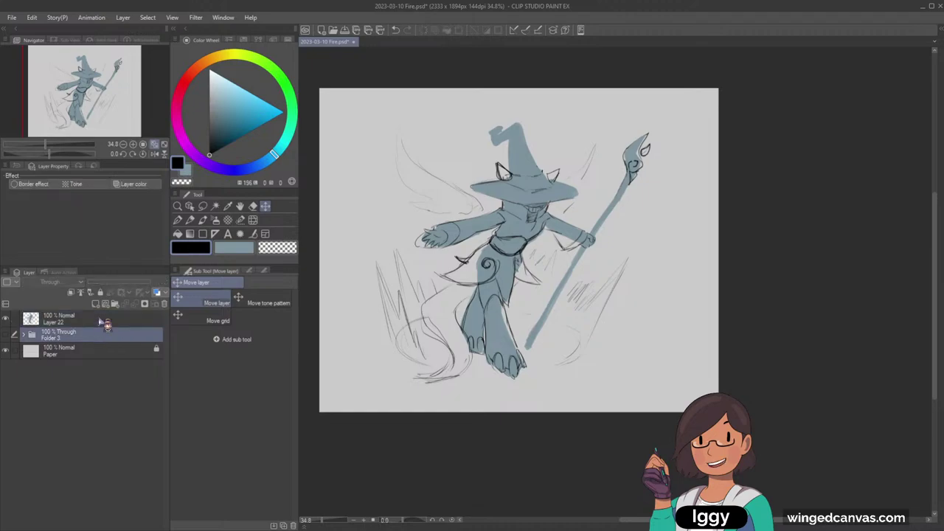
left_click(96, 303)
left_click(214, 220)
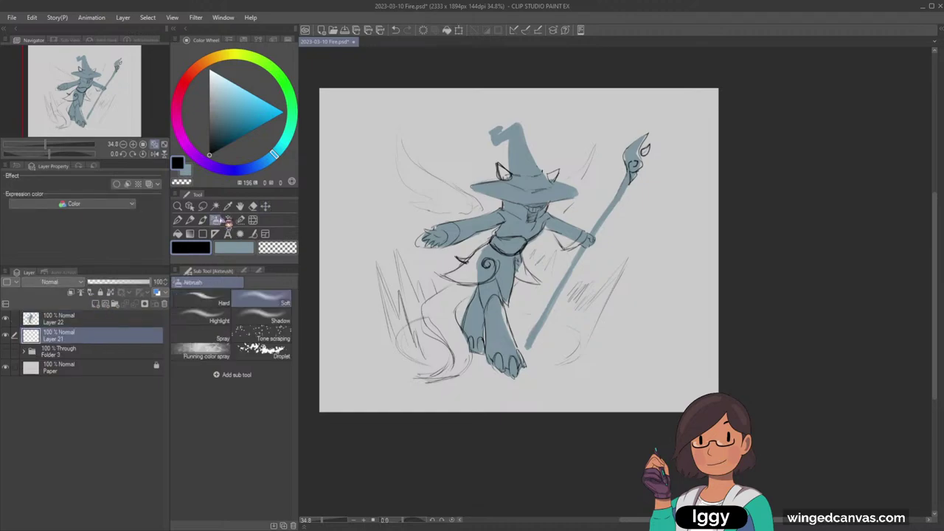
left_click(220, 168)
left_click(214, 99)
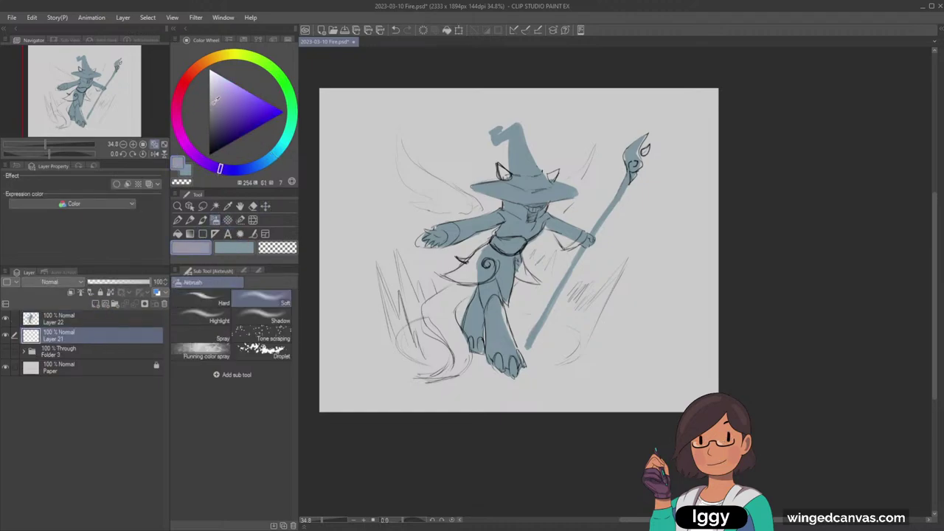
left_click_drag(215, 99, 214, 133)
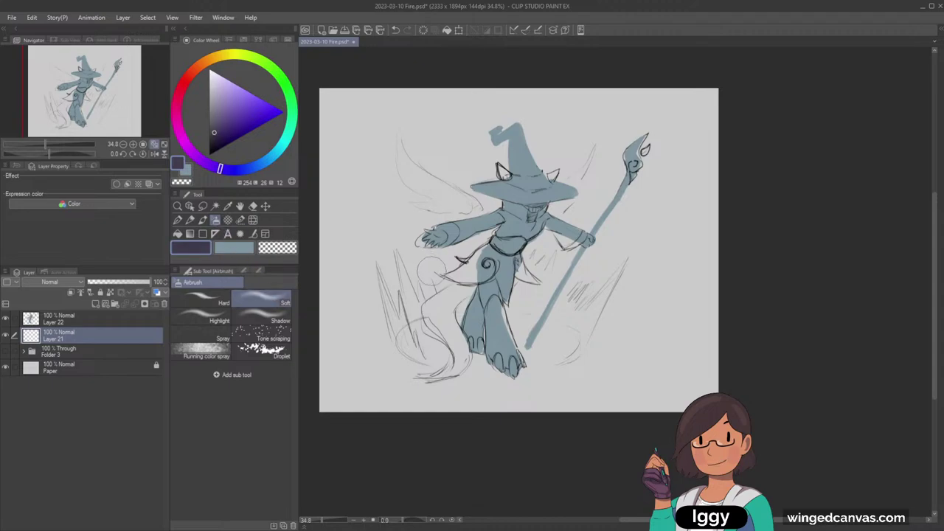
Step: Enlarge the Soft airbrush considerably and cover the whole canvas on Layer 21 with the dark muted blue-violet
key("]")
key("]")
key("]")
key("]")
key("]")
key("]")
key("]")
key("]")
key("]")
key("]")
key("]")
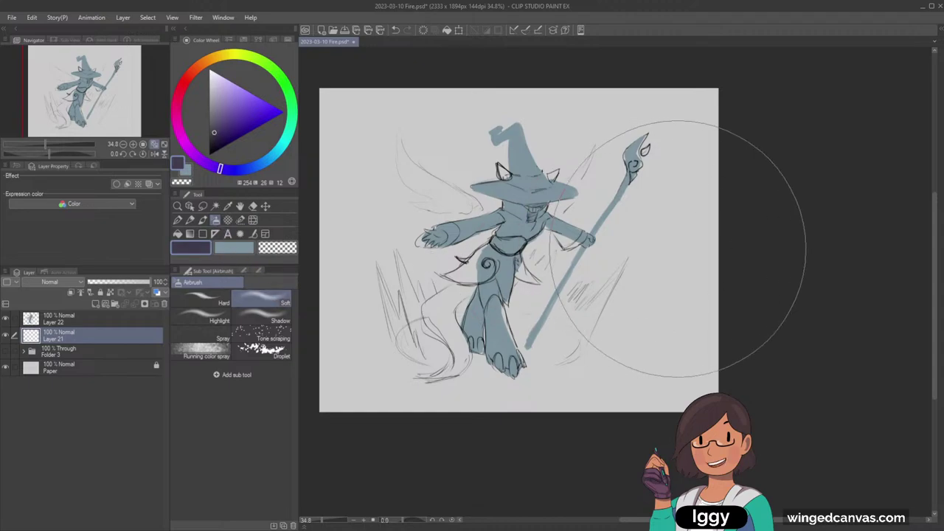
mouse_move(680, 249)
left_mouse_down()
mouse_move(579, 224)
mouse_move(546, 189)
mouse_move(682, 185)
mouse_move(413, 155)
mouse_move(697, 149)
mouse_move(319, 132)
mouse_move(529, 103)
mouse_move(374, 137)
mouse_move(676, 173)
mouse_move(434, 224)
mouse_move(539, 257)
mouse_move(549, 301)
mouse_move(370, 368)
mouse_move(719, 371)
mouse_move(399, 407)
mouse_move(705, 395)
mouse_move(581, 416)
mouse_move(577, 398)
mouse_move(315, 361)
mouse_move(340, 88)
mouse_move(311, 407)
mouse_move(356, 278)
mouse_move(351, 166)
mouse_move(564, 423)
mouse_move(685, 390)
mouse_move(562, 404)
mouse_move(728, 264)
mouse_move(568, 76)
mouse_move(382, 126)
mouse_move(649, 124)
left_mouse_up()
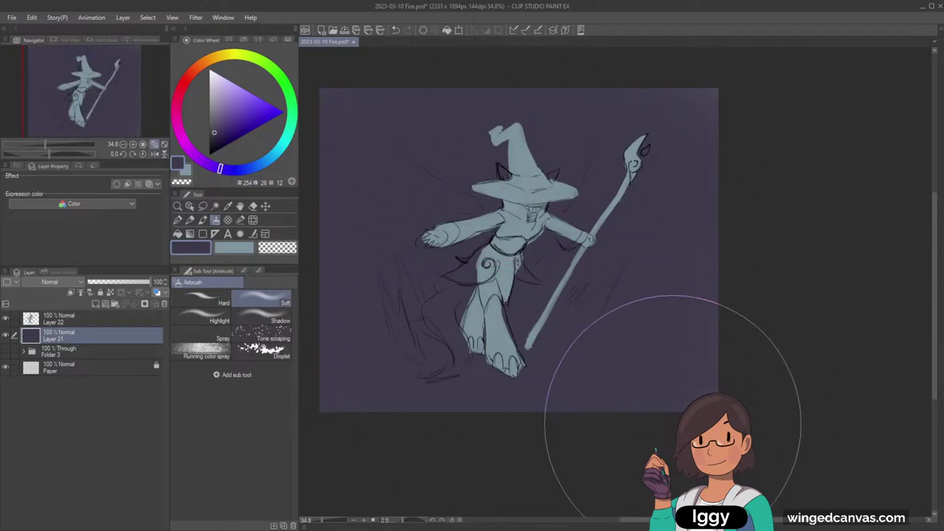
Step: Lower the opacity of the witch sketch on Layer 22 to 33%
left_click_drag(132, 110, 120, 114)
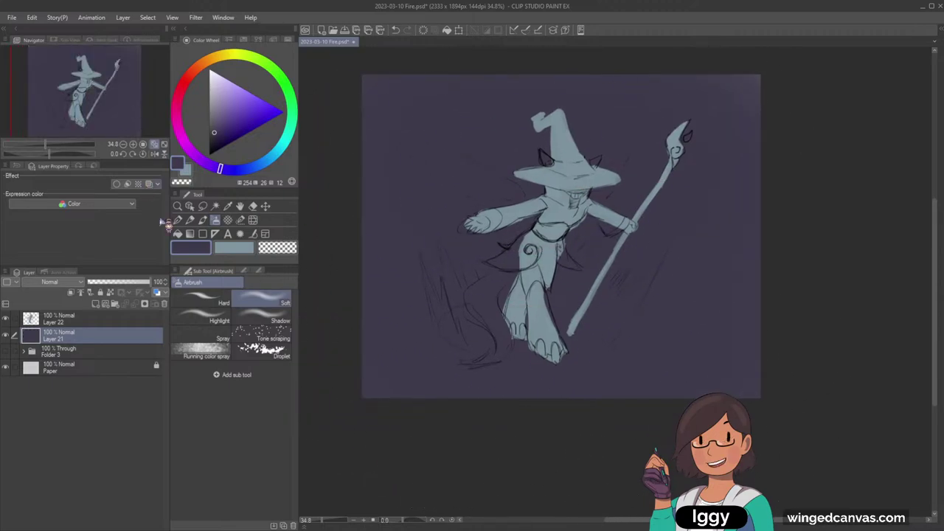
left_click(177, 206)
left_click(613, 123)
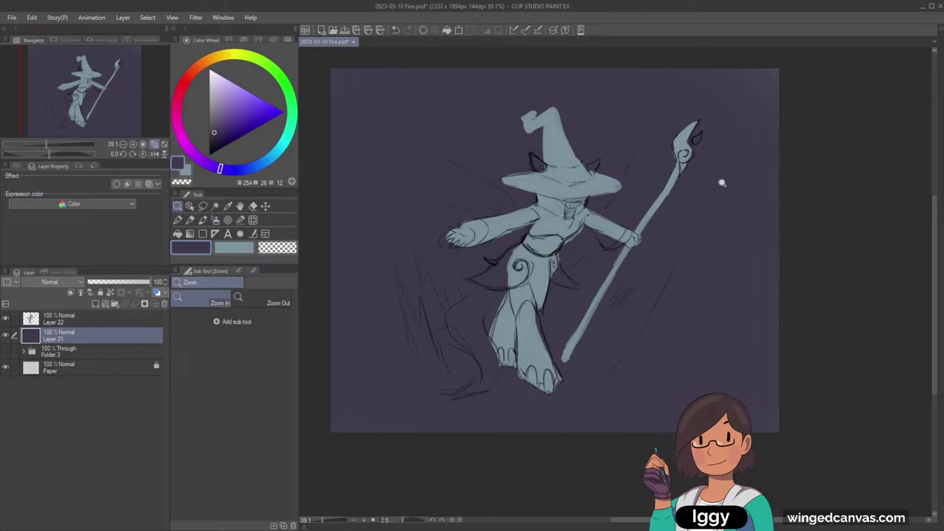
left_click(700, 212)
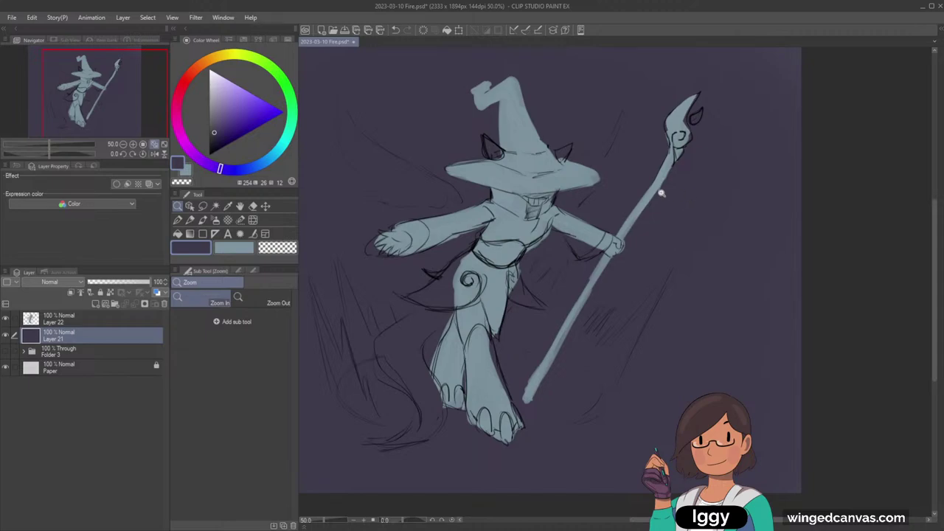
left_click(111, 322)
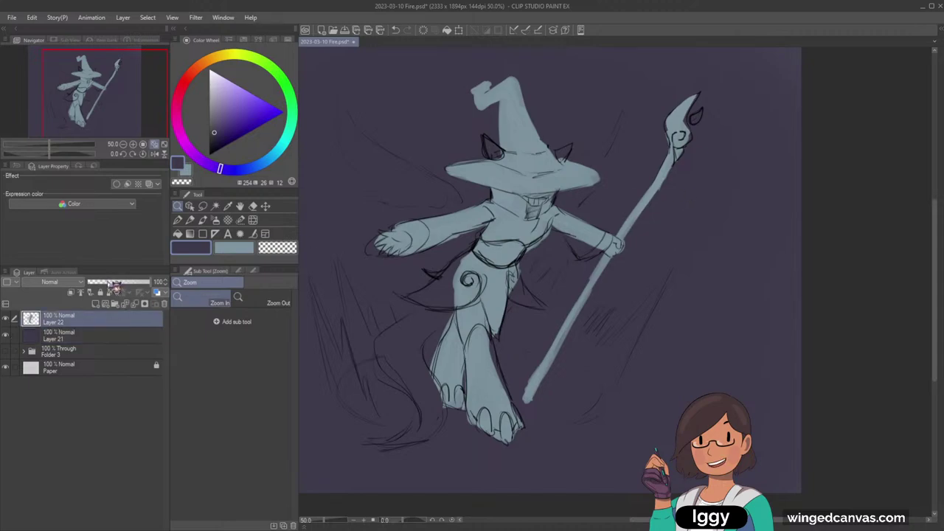
left_click(110, 283)
left_click_drag(606, 99, 616, 100)
Step: Add a new layer, place it above Layer 22, and set the G-pen to a muted dark red
left_click(98, 339)
left_click(96, 304)
left_click(181, 221)
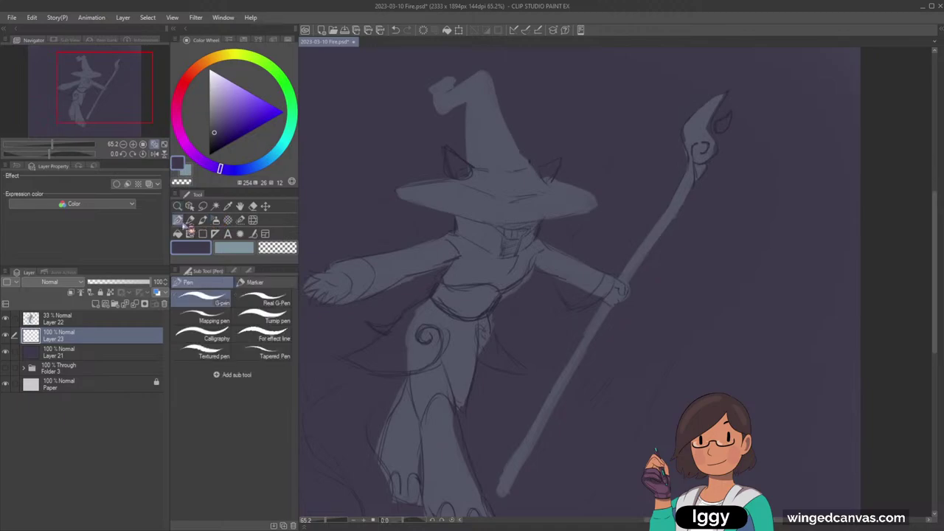
left_click(187, 79)
left_click_drag(232, 117, 221, 128)
left_click(184, 84)
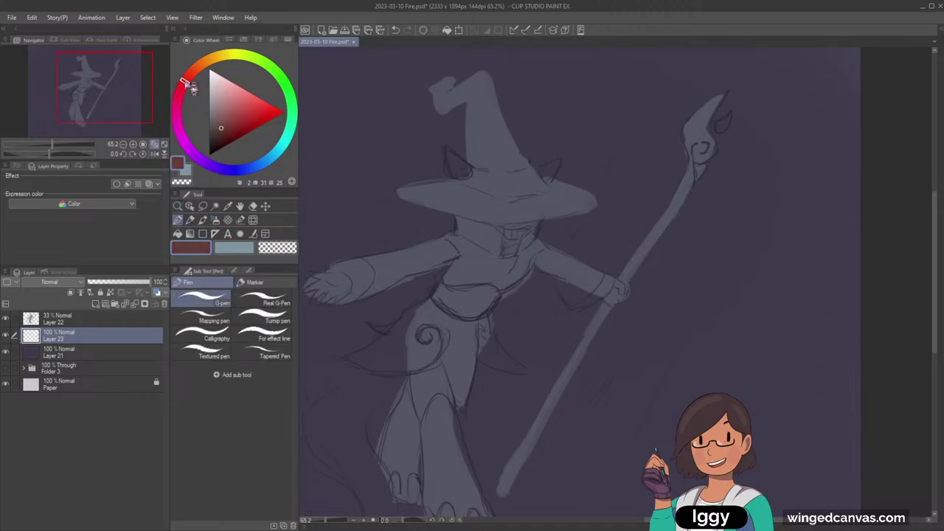
left_click(222, 126)
left_click_drag(104, 336, 104, 318)
Step: Shift the pen colour to a muted crimson, outline the witch's hat along the sketch, and fill it solid
left_click_drag(450, 181, 398, 190)
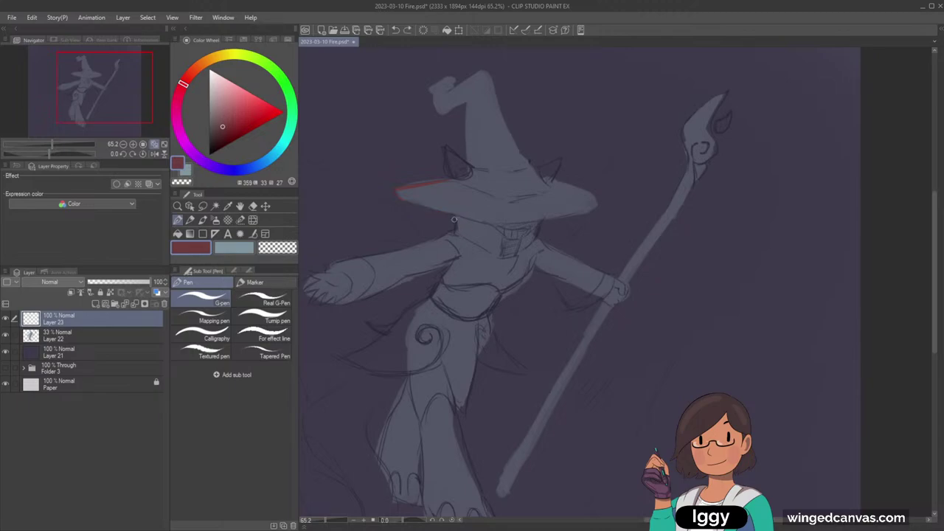
left_click_drag(185, 93, 177, 100)
left_click(224, 125)
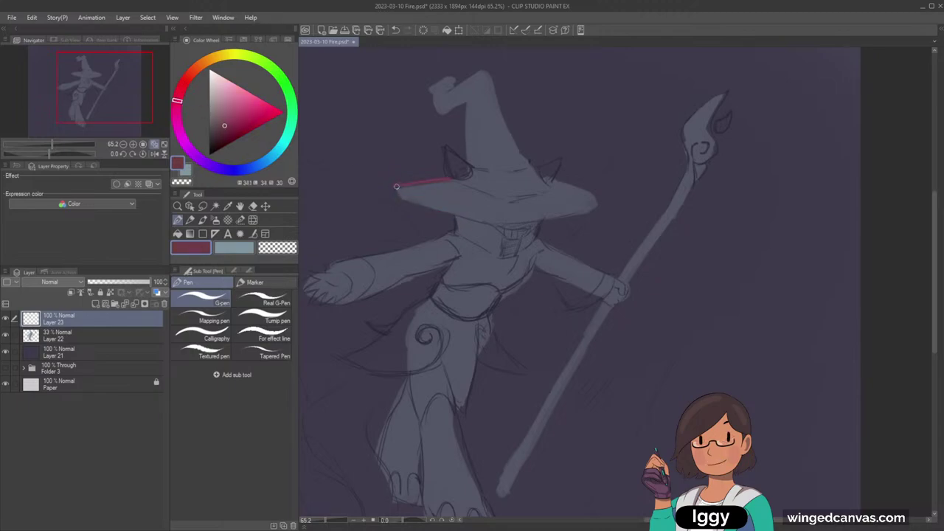
mouse_move(397, 193)
left_mouse_down()
mouse_move(497, 224)
mouse_move(558, 217)
left_mouse_up()
key("ctrl+z")
left_click_drag(465, 174, 461, 118)
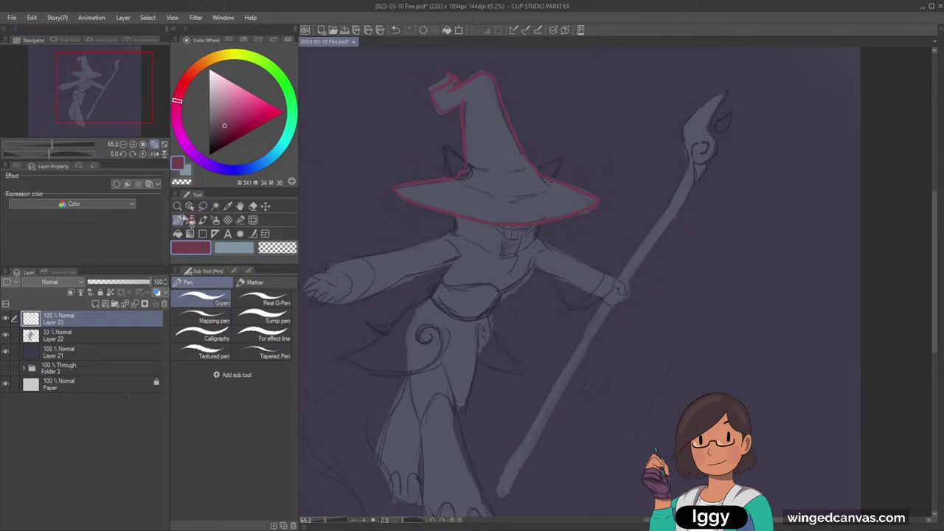
left_click(178, 233)
left_click(509, 194)
Step: Nudge the filled hat slightly down and rotate it a touch clockwise with a free transform
key("ctrl+t")
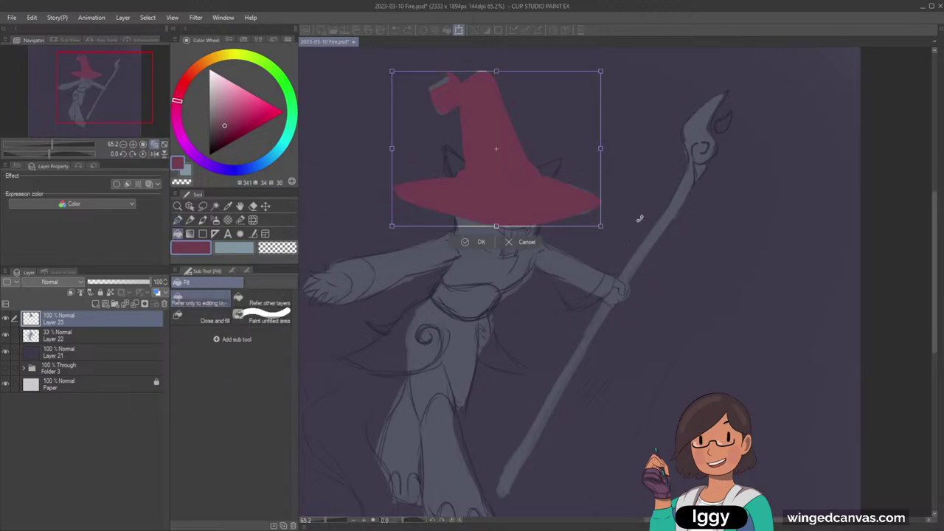
left_click_drag(641, 219, 641, 222)
left_click_drag(574, 211, 579, 212)
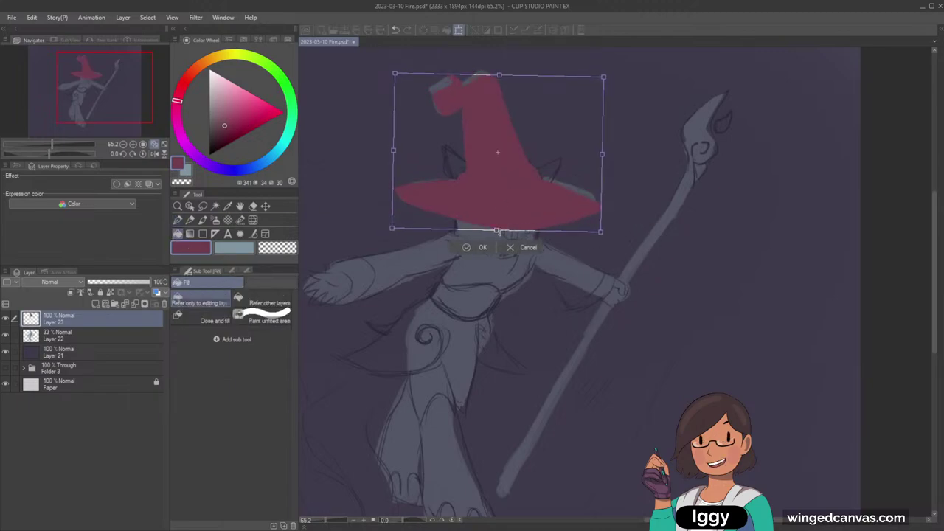
left_click(473, 247)
Step: Add a new layer between the hat layer and Layer 22 and set the G-pen to a darker crimson
left_click(204, 221)
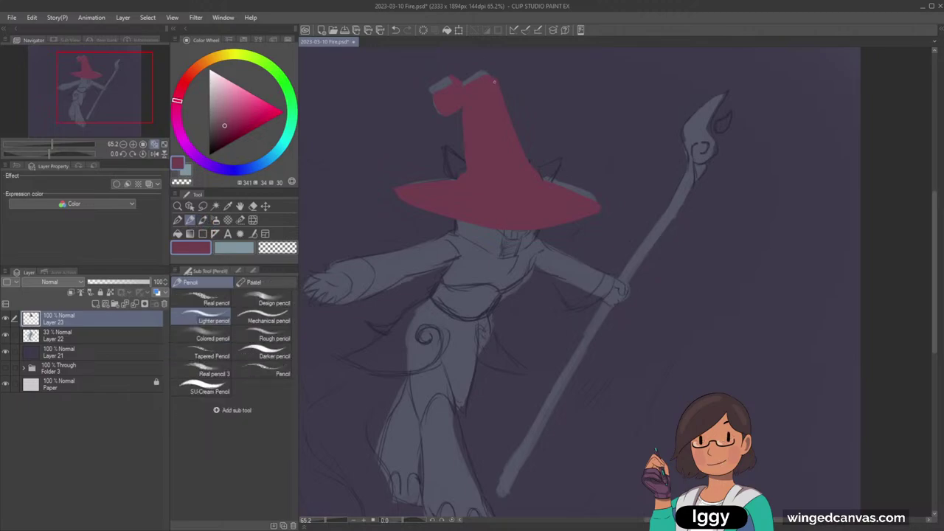
left_click(107, 338)
left_click(96, 305)
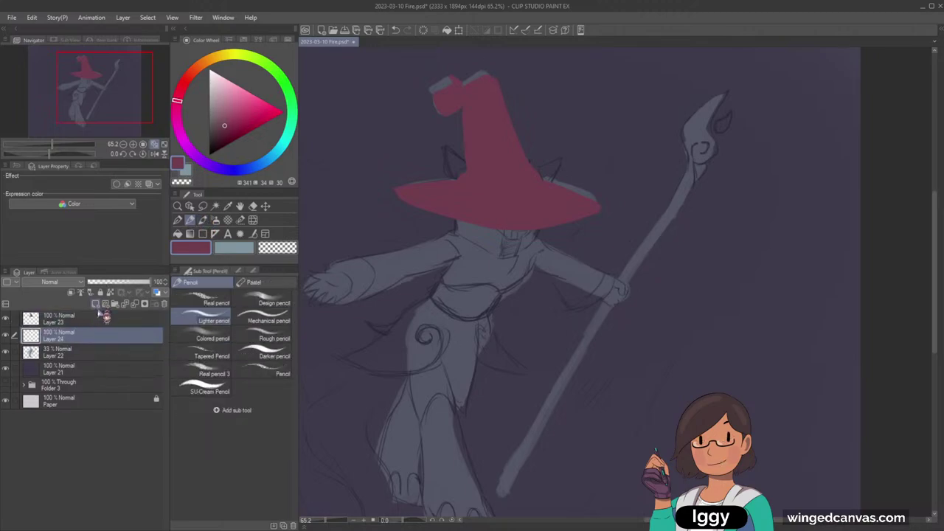
left_click(177, 220)
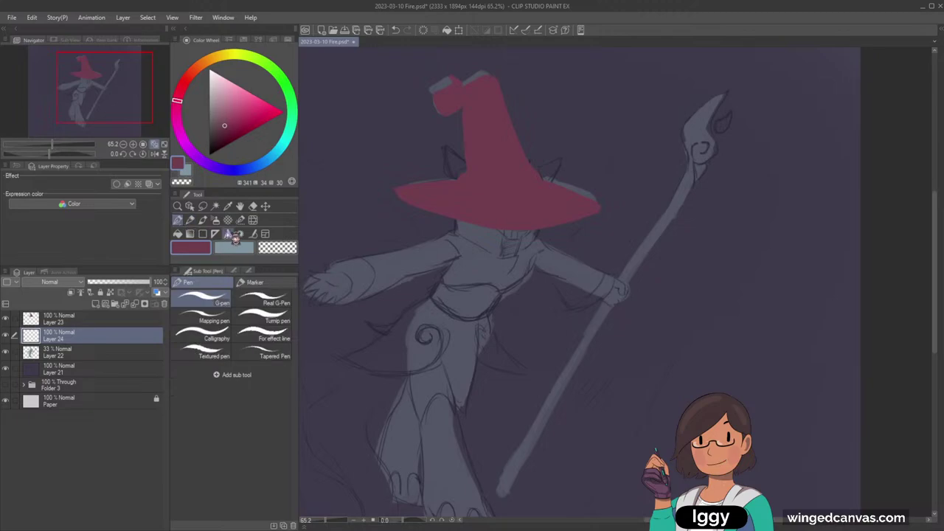
left_click_drag(224, 127, 222, 130)
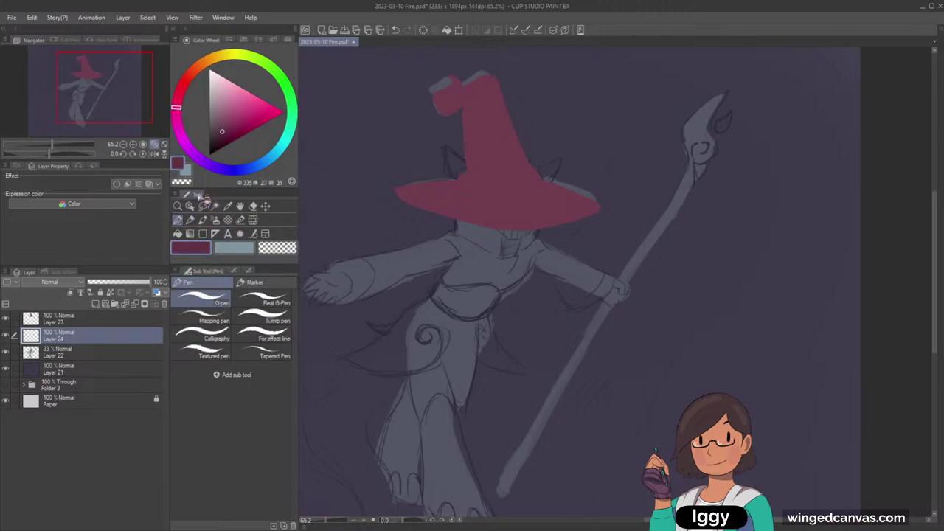
Step: Outline the robe's collar around the witch's mouth and the long sleeve of the outstretched empty arm
key("ctrl+z")
mouse_move(451, 235)
left_mouse_down()
mouse_move(494, 237)
mouse_move(482, 217)
mouse_move(496, 260)
mouse_move(517, 254)
mouse_move(545, 220)
left_mouse_up()
key("ctrl+z")
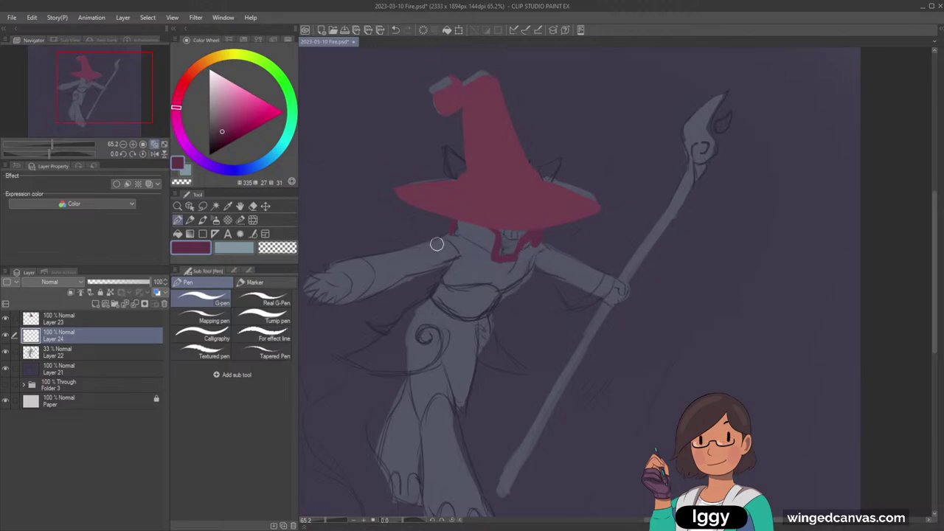
mouse_move(453, 235)
left_mouse_down()
mouse_move(343, 261)
mouse_move(307, 274)
left_mouse_up()
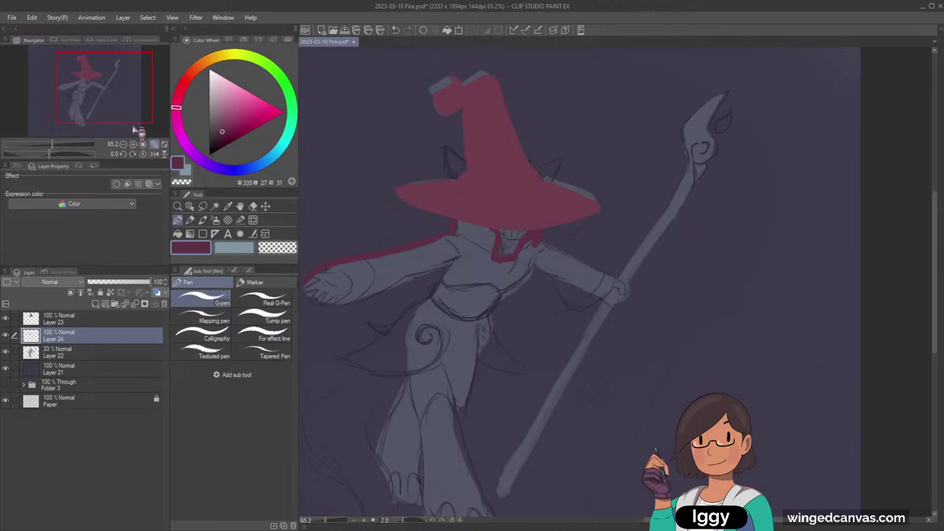
left_click_drag(133, 130, 121, 133)
mouse_move(373, 273)
left_mouse_down()
mouse_move(422, 285)
mouse_move(530, 242)
left_mouse_up()
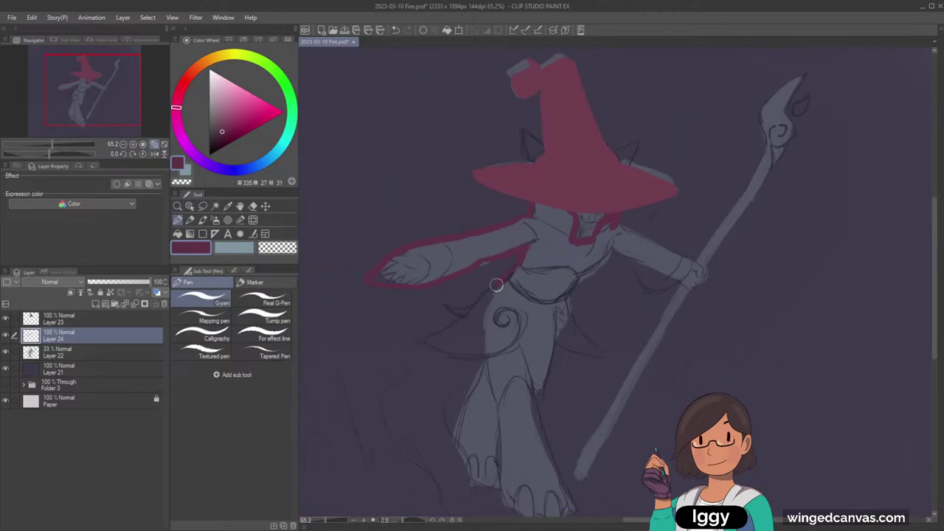
Step: Outline the robe's waist, its jagged pointed hem and the flared sleeve of the staff arm
left_click_drag(440, 303, 456, 311)
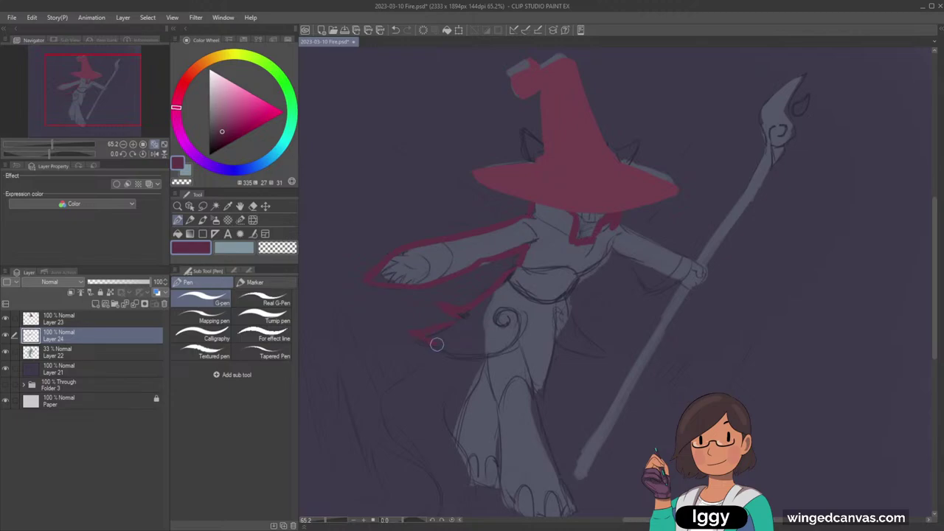
left_click_drag(437, 345, 514, 347)
mouse_move(617, 241)
left_mouse_down()
mouse_move(565, 301)
mouse_move(589, 336)
mouse_move(617, 343)
mouse_move(580, 355)
left_mouse_up()
left_click_drag(568, 296, 604, 354)
mouse_move(550, 335)
left_mouse_down()
mouse_move(609, 359)
mouse_move(541, 398)
left_mouse_up()
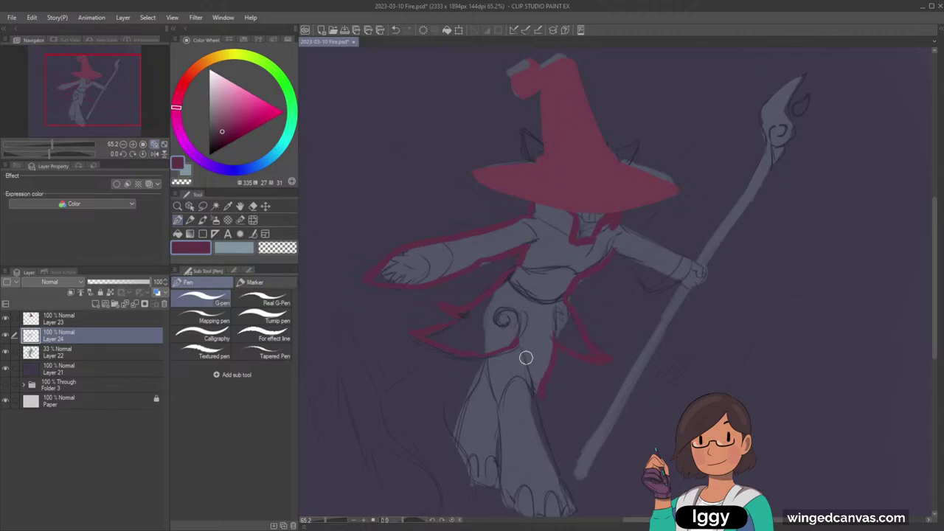
left_click_drag(515, 339, 540, 395)
mouse_move(620, 228)
left_mouse_down()
mouse_move(690, 265)
mouse_move(674, 284)
mouse_move(642, 295)
left_mouse_up()
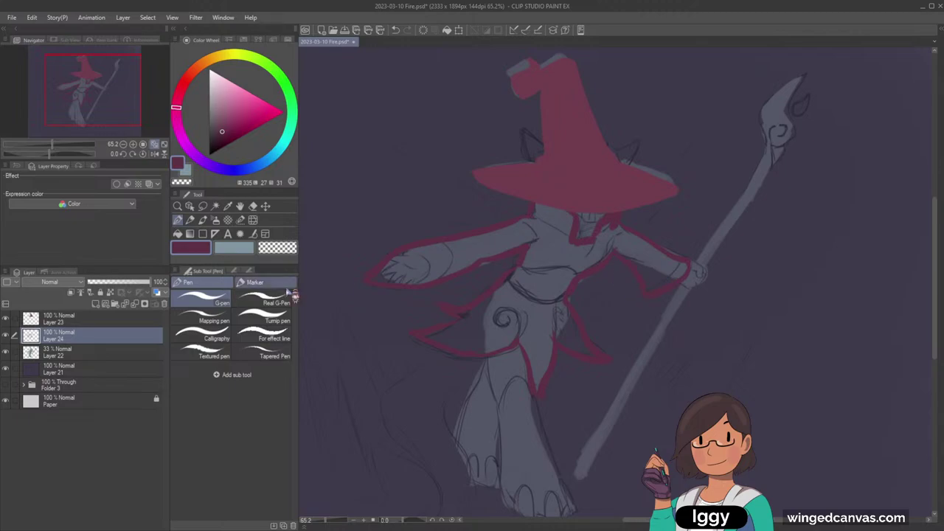
Step: Fill the outlined robe with the dark crimson on Layer 24
left_click(178, 233)
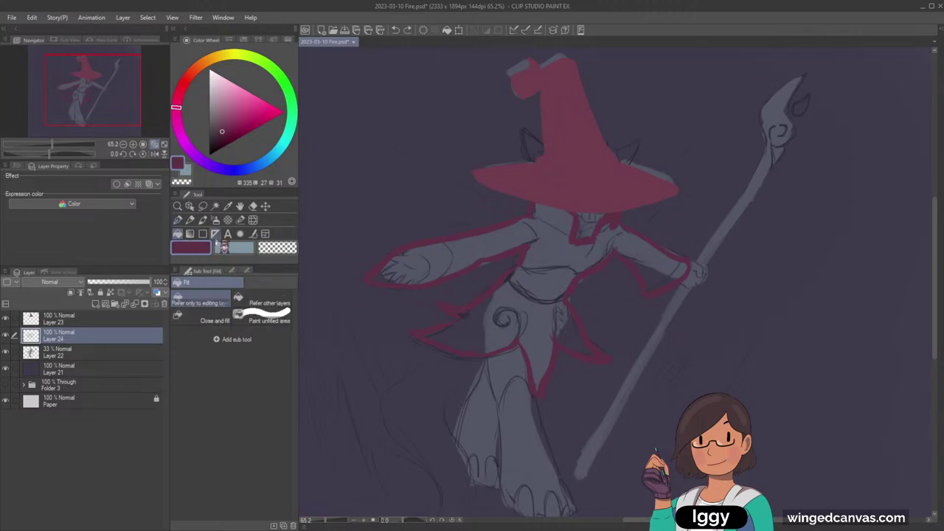
key("p")
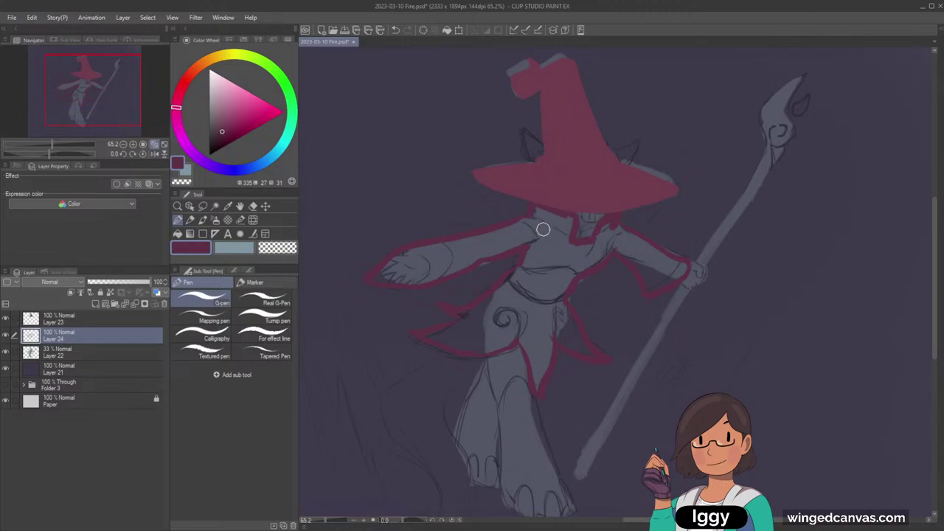
left_click(179, 235)
left_click(528, 230)
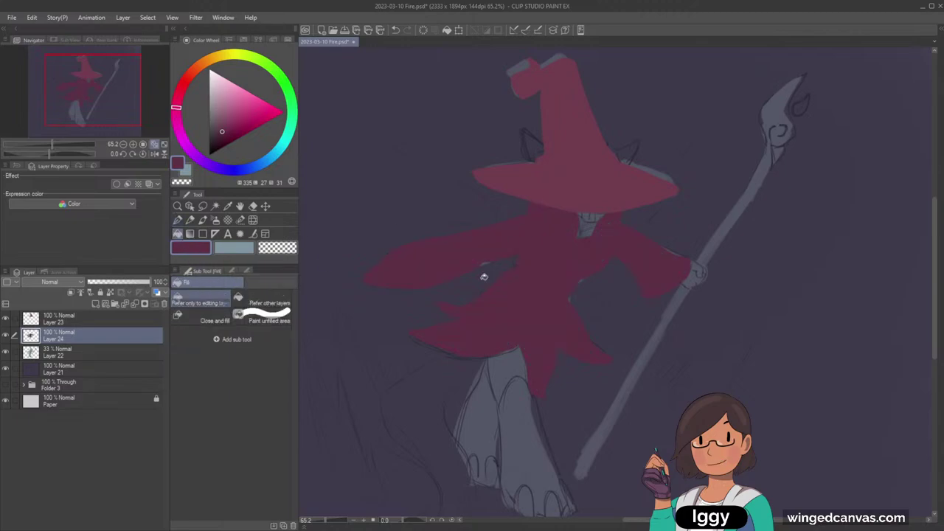
Step: Add a new layer between Layer 24 and Layer 22 and set the G-pen to a darker plum
key("p")
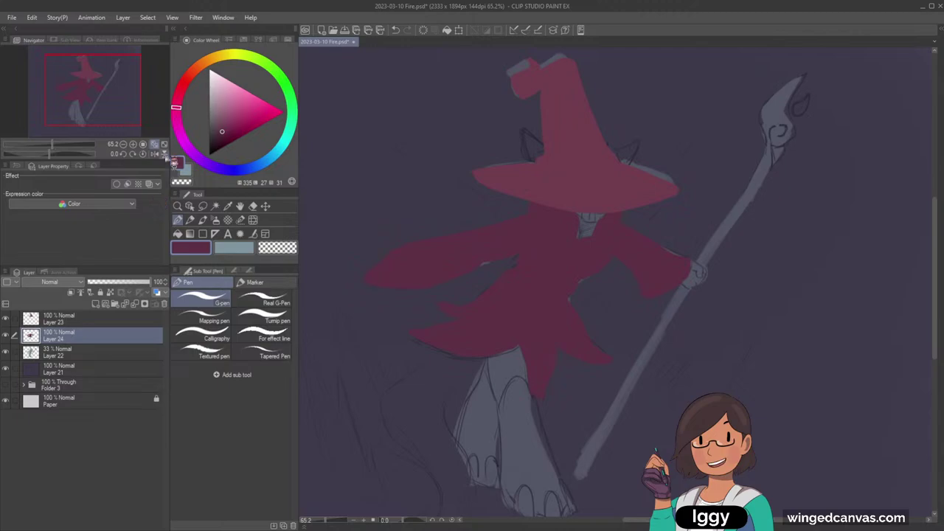
mouse_move(114, 113)
left_mouse_down()
mouse_move(137, 120)
mouse_move(123, 120)
mouse_move(130, 107)
left_mouse_up()
left_click(71, 352)
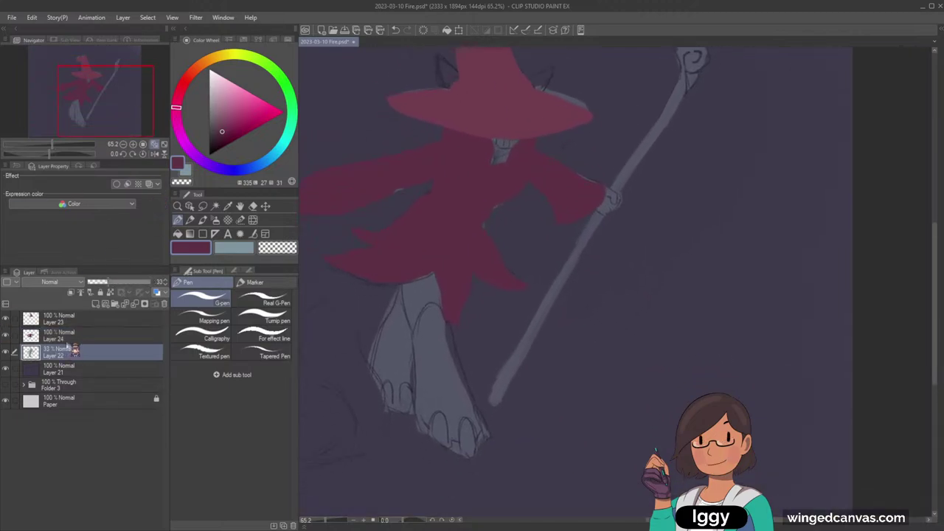
left_click(101, 305)
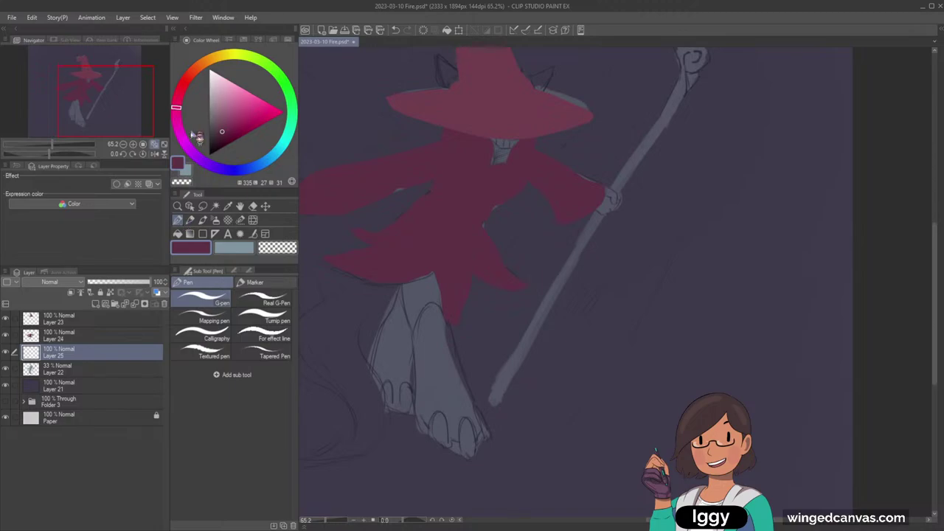
left_click(181, 116)
left_click(219, 135)
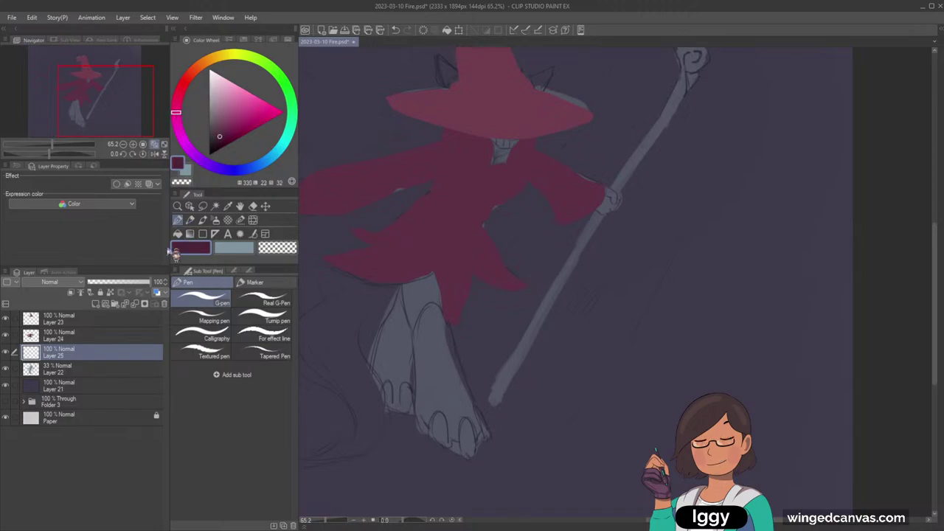
Step: Outline the witch's front leg and foot in dark plum, redoing stray strokes, and fill the shape
left_click_drag(404, 280, 415, 333)
key("ctrl+z")
left_click_drag(406, 279, 414, 337)
key("ctrl+z")
left_click_drag(405, 279, 425, 430)
mouse_move(441, 287)
left_mouse_down()
mouse_move(452, 354)
mouse_move(484, 438)
mouse_move(424, 427)
mouse_move(455, 445)
left_mouse_up()
key("ctrl+z")
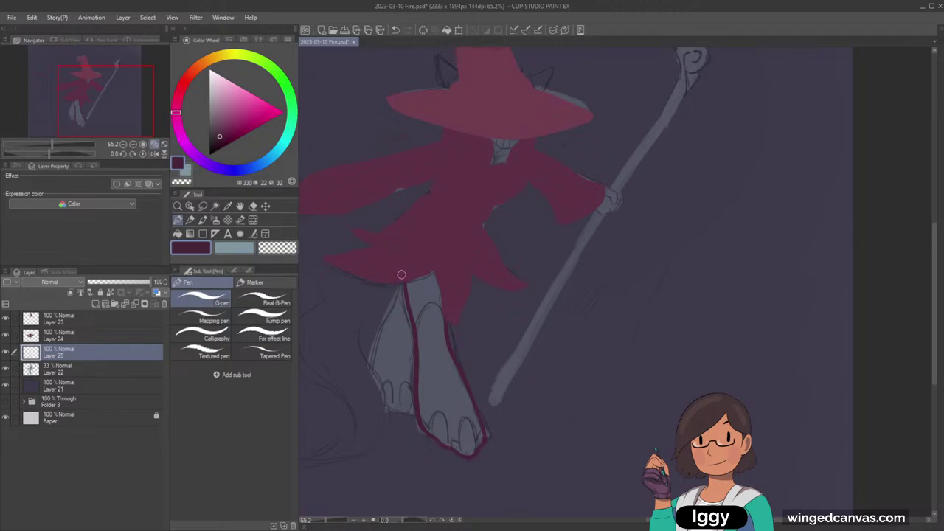
left_click_drag(398, 285, 369, 367)
key("ctrl+z")
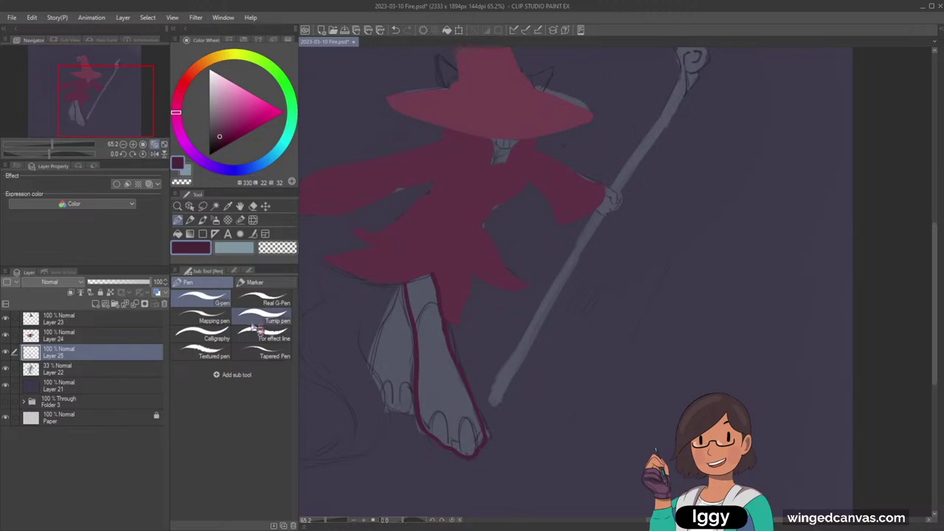
key("g")
left_click(441, 310)
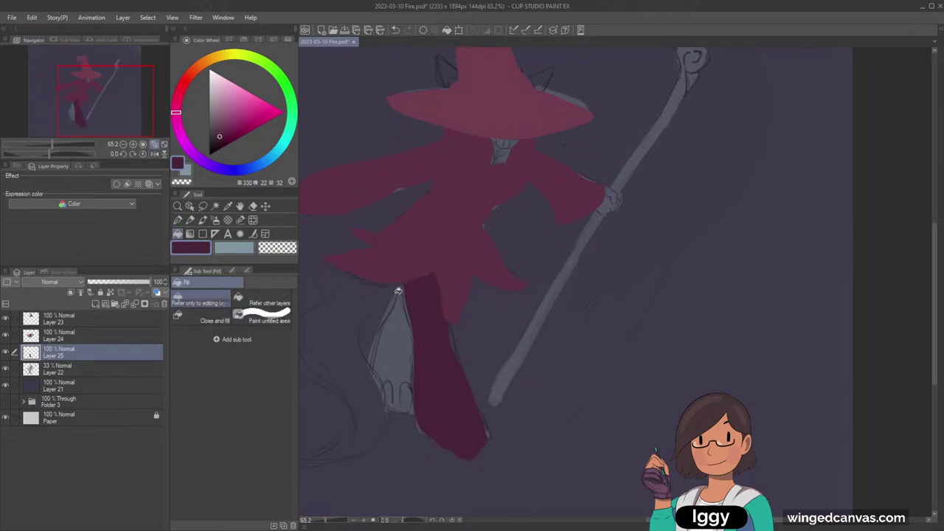
Step: On a new layer between Layer 25 and Layer 22, outline the witch's back leg and foot in dark plum and fill the shape
left_click(84, 369)
left_click(95, 304)
left_click(178, 220)
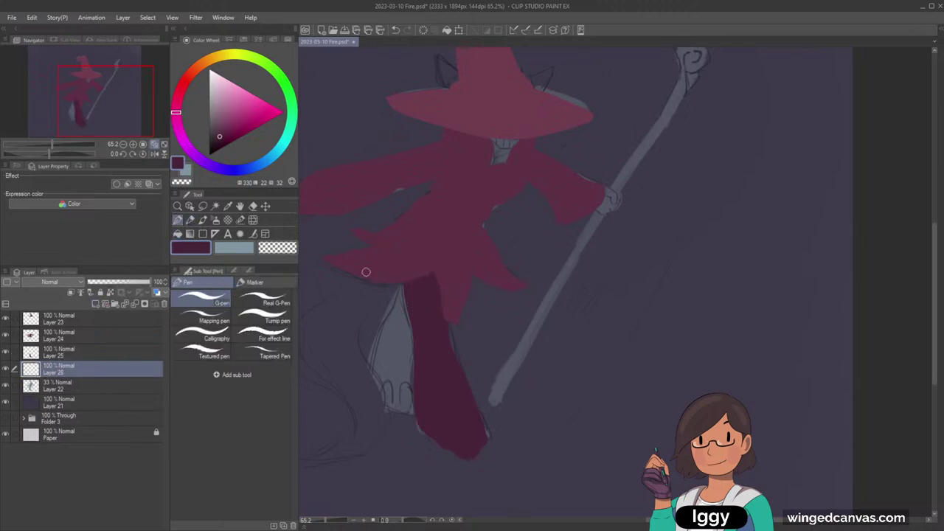
mouse_move(404, 278)
left_mouse_down()
mouse_move(378, 328)
mouse_move(370, 390)
mouse_move(390, 406)
left_mouse_up()
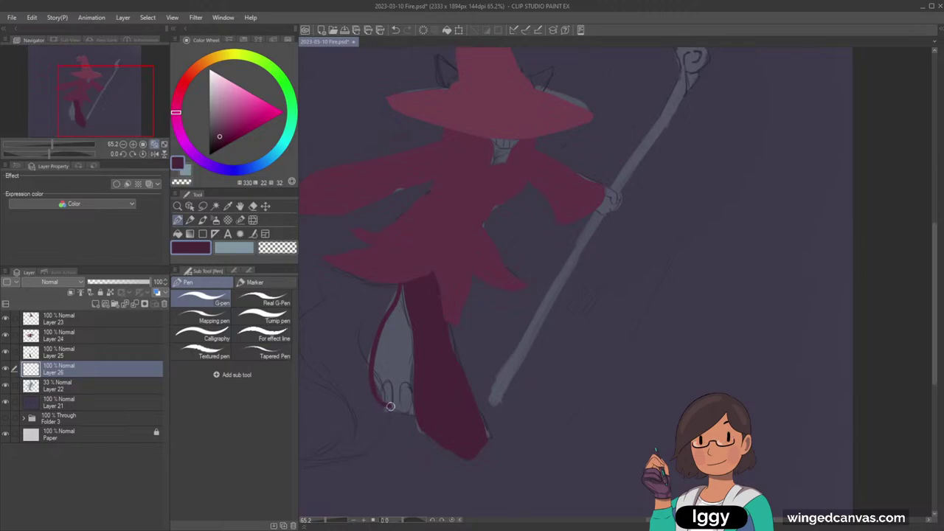
key("ctrl+z")
mouse_move(402, 283)
left_mouse_down()
mouse_move(373, 389)
mouse_move(410, 415)
left_mouse_up()
left_click_drag(413, 363, 409, 396)
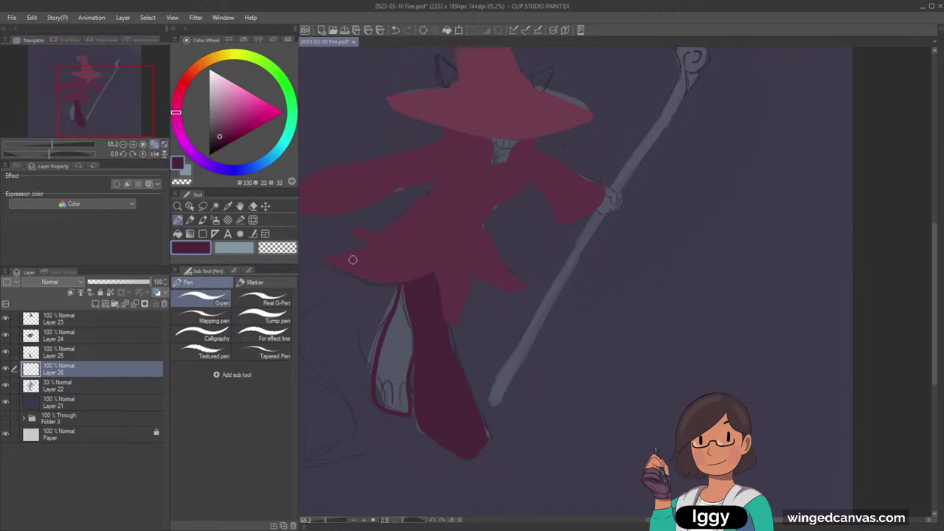
left_click_drag(400, 282, 413, 352)
key("g")
left_click(408, 346)
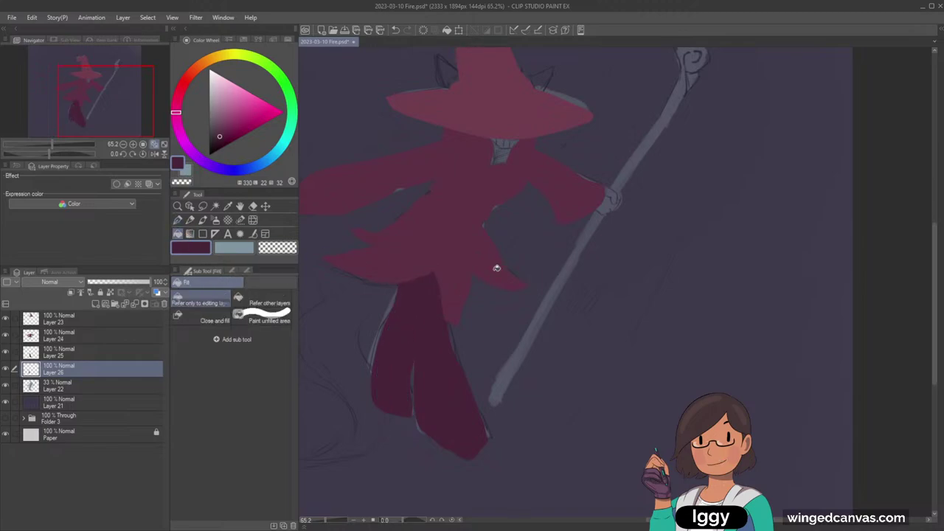
Step: Add a new layer above Layer 25 and set the G-pen to a muted brick red with hue 357
left_click_drag(107, 118, 92, 129)
left_click(96, 354)
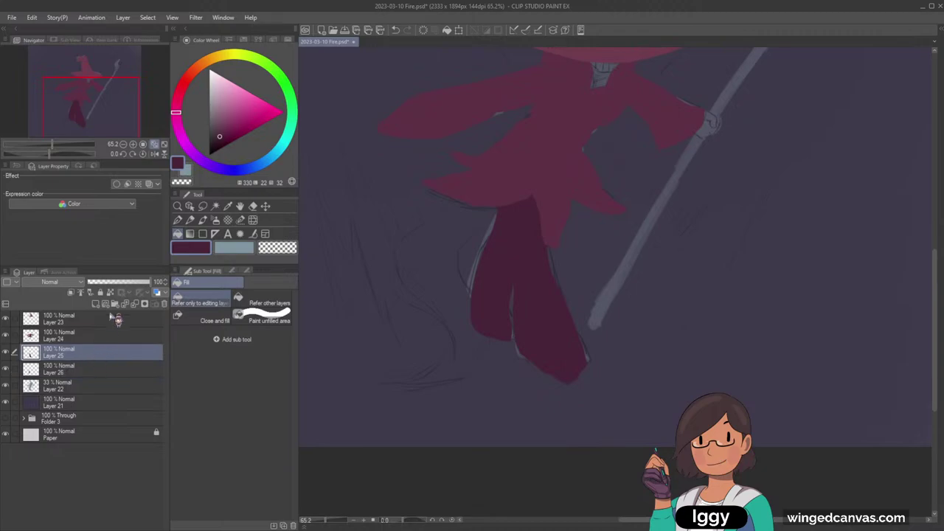
left_click(112, 304)
left_click(177, 105)
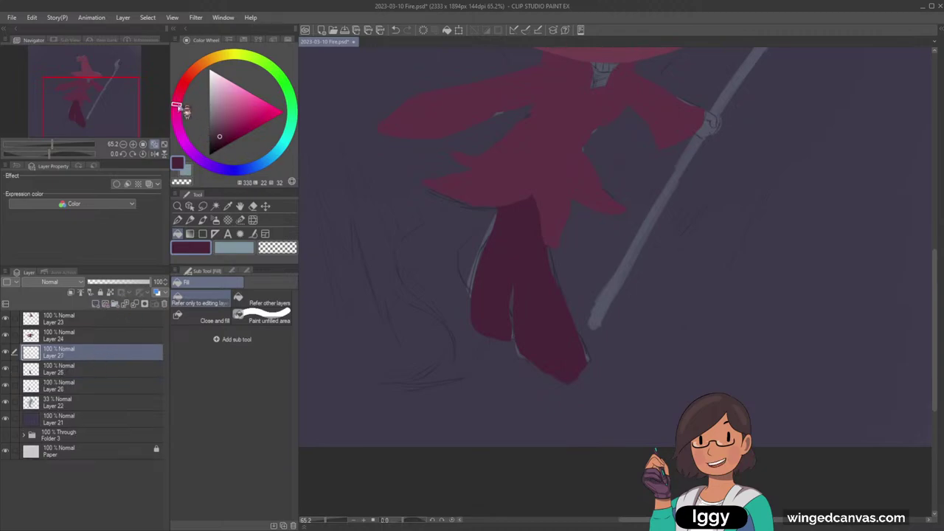
left_click(224, 125)
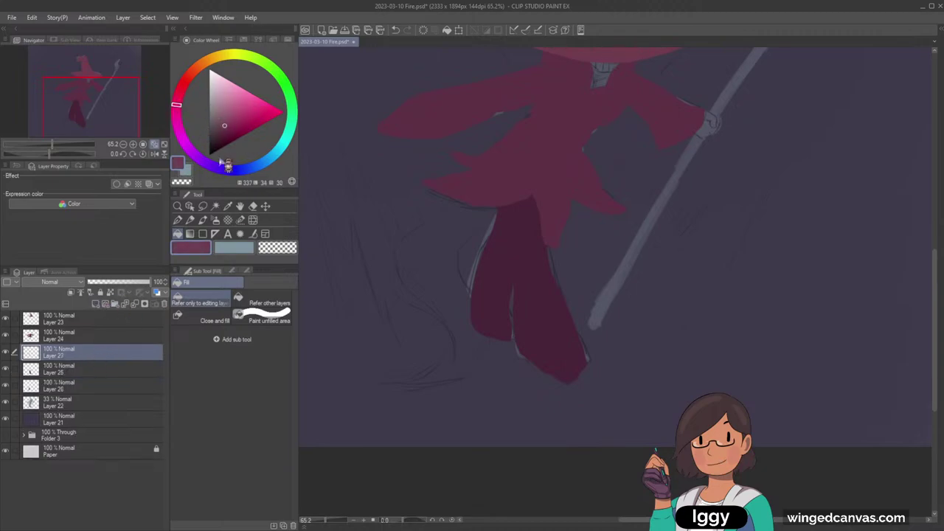
left_click(180, 220)
left_click(182, 86)
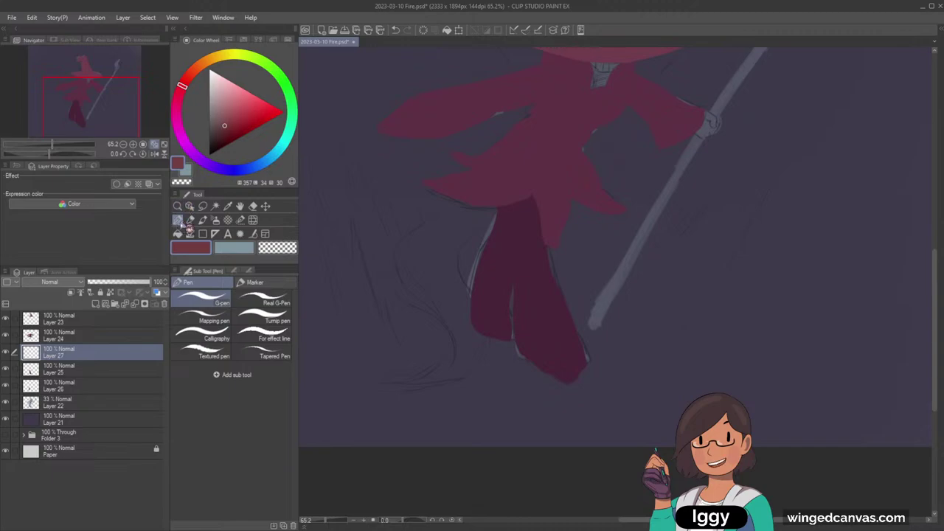
Step: Outline the curling tail beneath the robe in muted red, redoing stray strokes, fill it and touch up its edges
left_click_drag(463, 202, 403, 301)
key("ctrl+z")
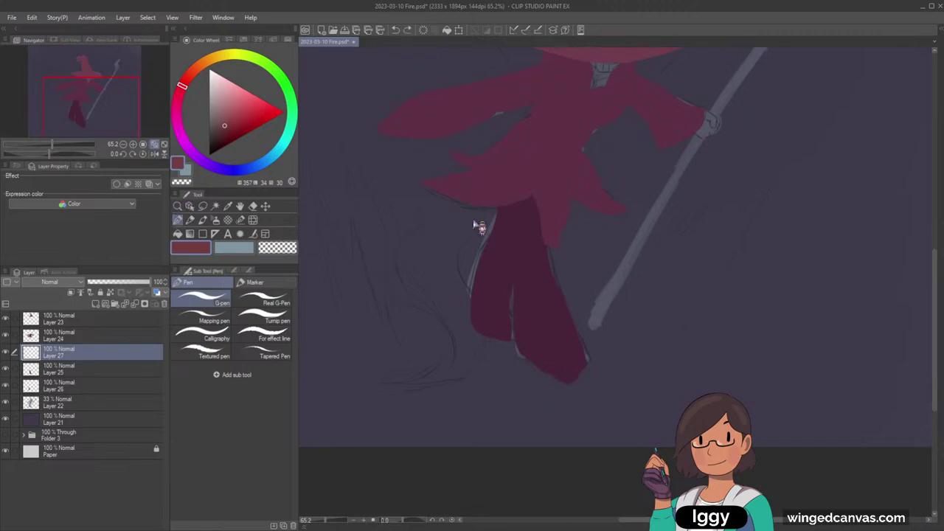
mouse_move(463, 201)
left_mouse_down()
mouse_move(391, 252)
mouse_move(412, 311)
mouse_move(432, 215)
mouse_move(402, 283)
mouse_move(437, 319)
mouse_move(448, 353)
mouse_move(380, 375)
mouse_move(376, 387)
mouse_move(430, 385)
left_mouse_up()
key("ctrl+z")
key("ctrl+z")
mouse_move(457, 205)
left_mouse_down()
mouse_move(394, 278)
mouse_move(450, 352)
mouse_move(398, 375)
mouse_move(428, 381)
mouse_move(480, 368)
mouse_move(494, 342)
mouse_move(486, 307)
mouse_move(449, 257)
mouse_move(501, 208)
left_mouse_up()
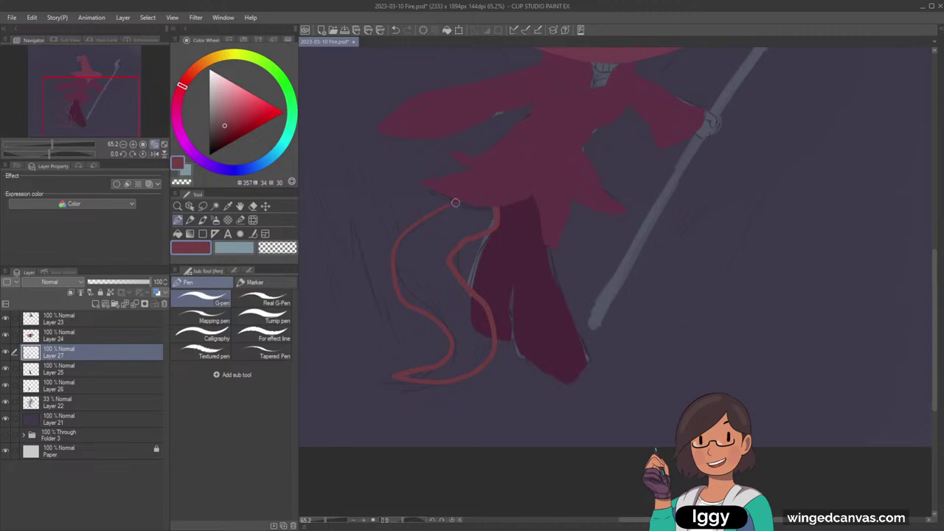
left_click(177, 234)
left_click(463, 240)
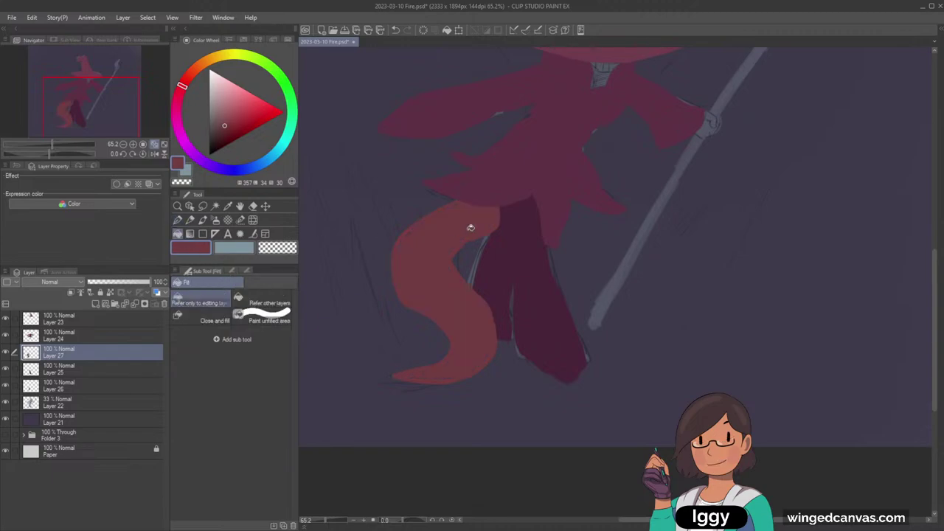
left_click(178, 220)
left_click(277, 248)
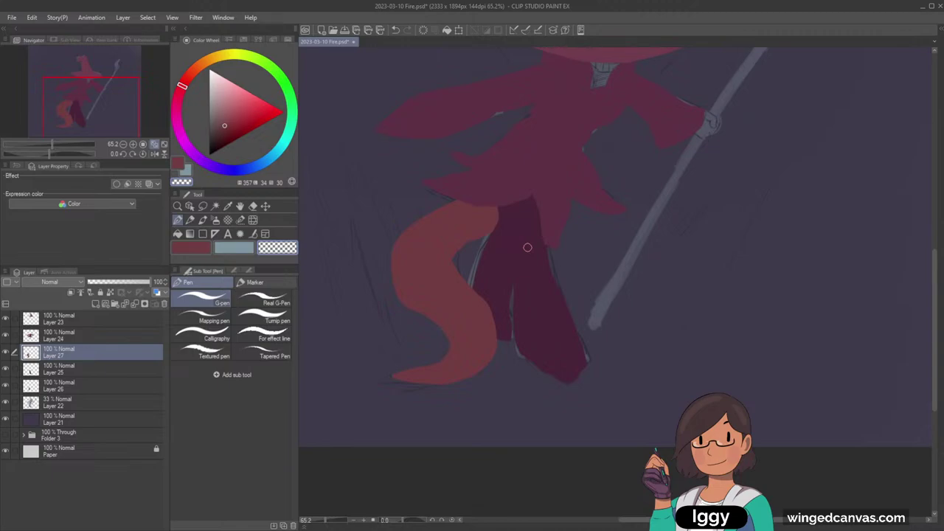
key("c")
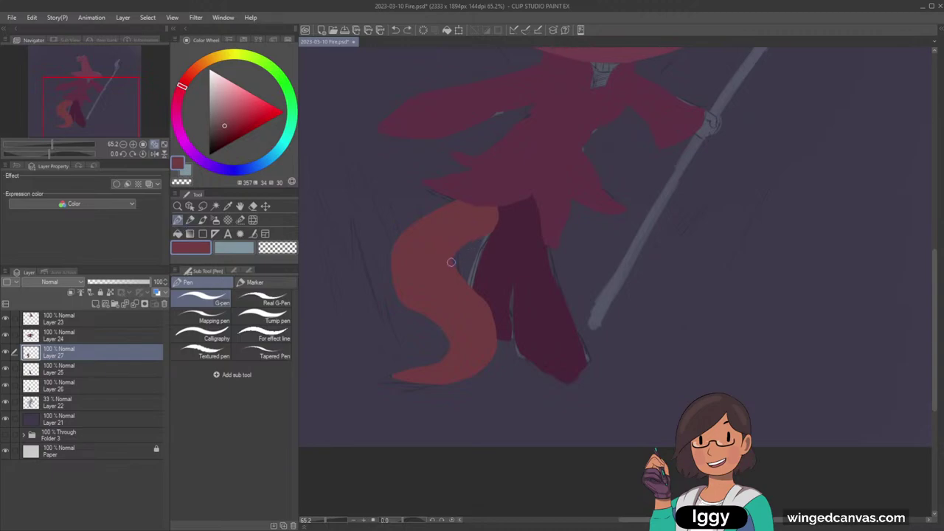
key("c")
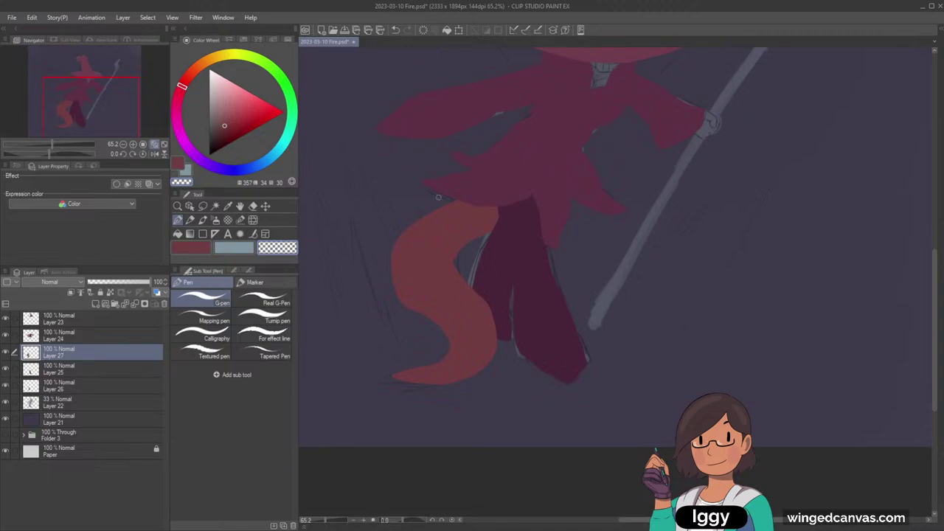
Step: Paint the small face area under the hat brim on Layer 27 in a very dark purple
left_click(177, 207)
left_click_drag(349, 273, 299, 258)
left_click_drag(465, 147, 506, 149)
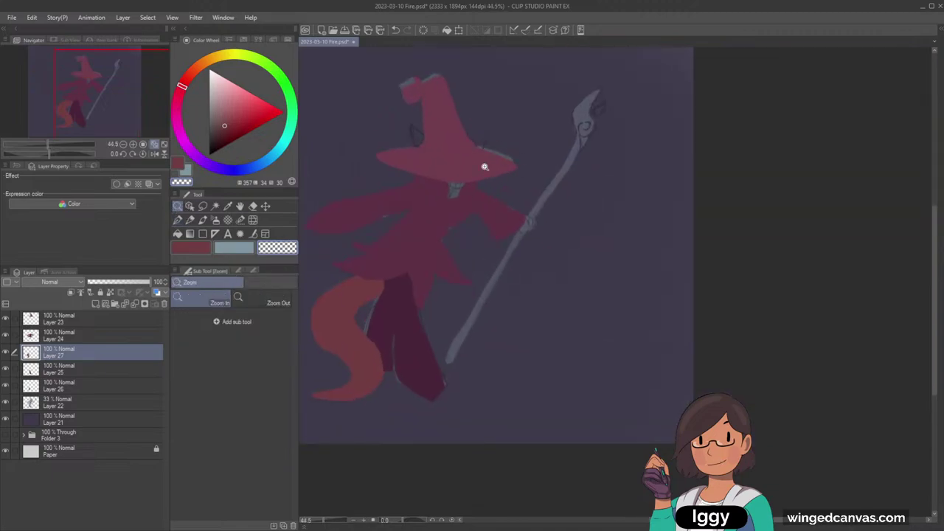
left_click(457, 164)
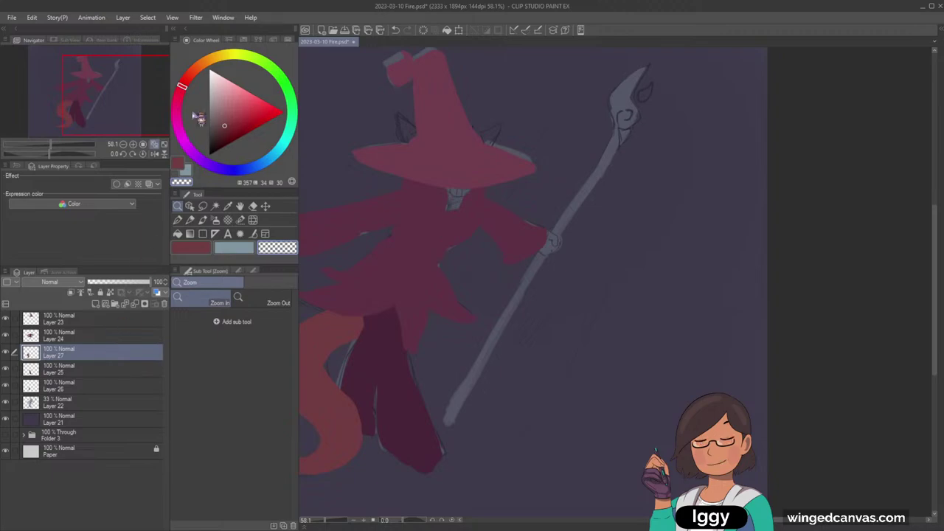
left_click(179, 96)
left_click_drag(225, 124, 220, 134)
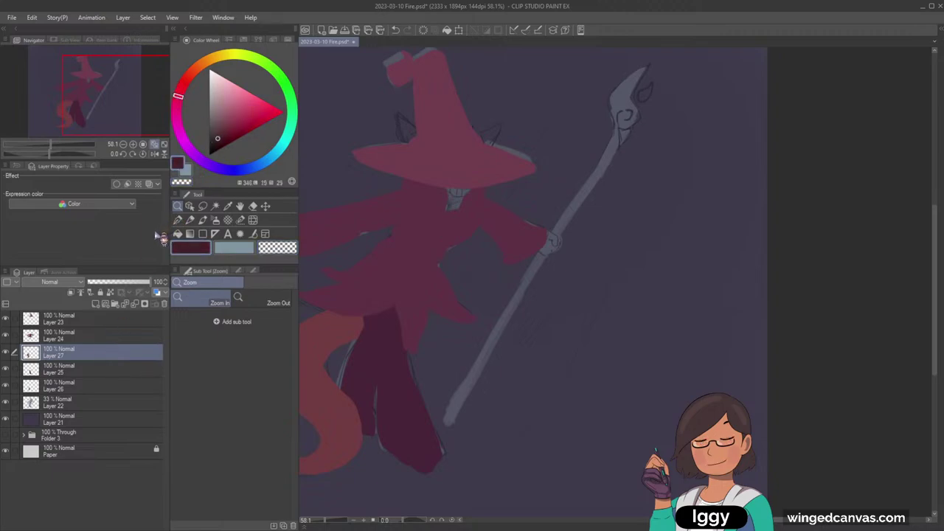
left_click(178, 220)
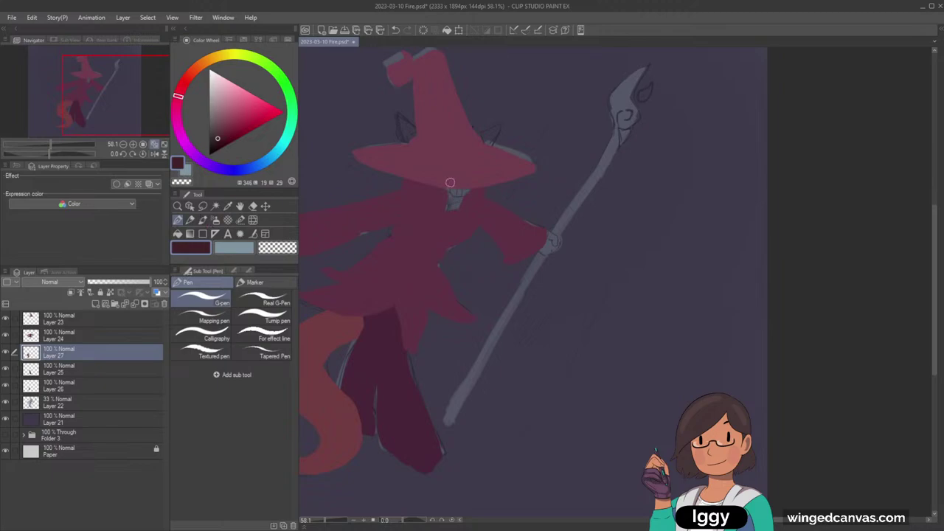
key("bracketright")
key("bracketright")
key("bracketright")
mouse_move(450, 193)
left_mouse_down()
mouse_move(472, 187)
mouse_move(458, 199)
mouse_move(439, 197)
mouse_move(471, 186)
mouse_move(451, 207)
left_mouse_up()
left_click(214, 143)
left_click(183, 140)
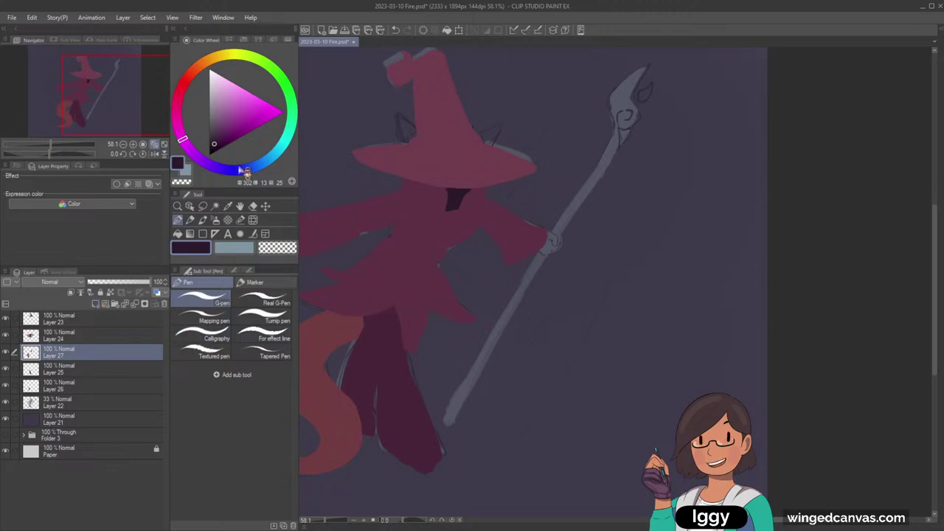
Step: On a new layer above Layer 27, paint the witch's grin in light orange, redoing a stroke and trimming its edges with transparent colour
left_click(96, 304)
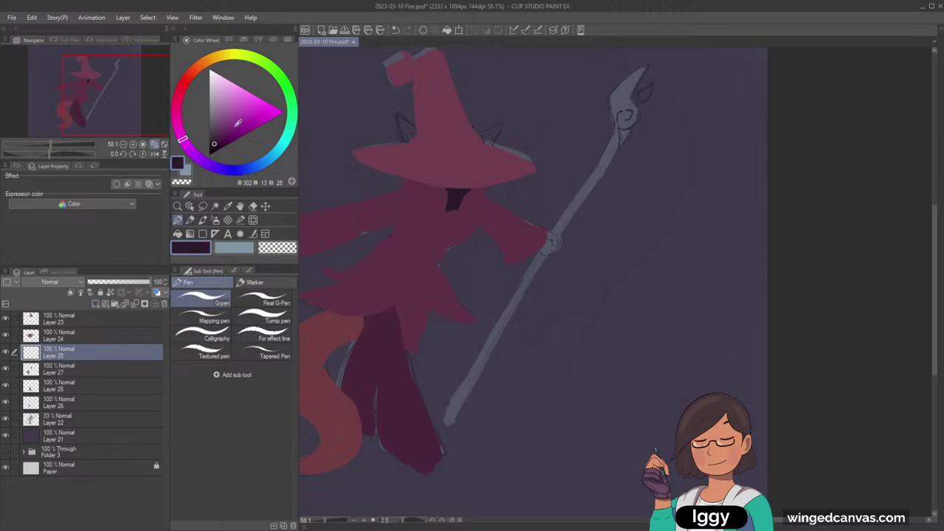
left_click(252, 168)
left_click(220, 106)
left_click(209, 59)
left_click(240, 87)
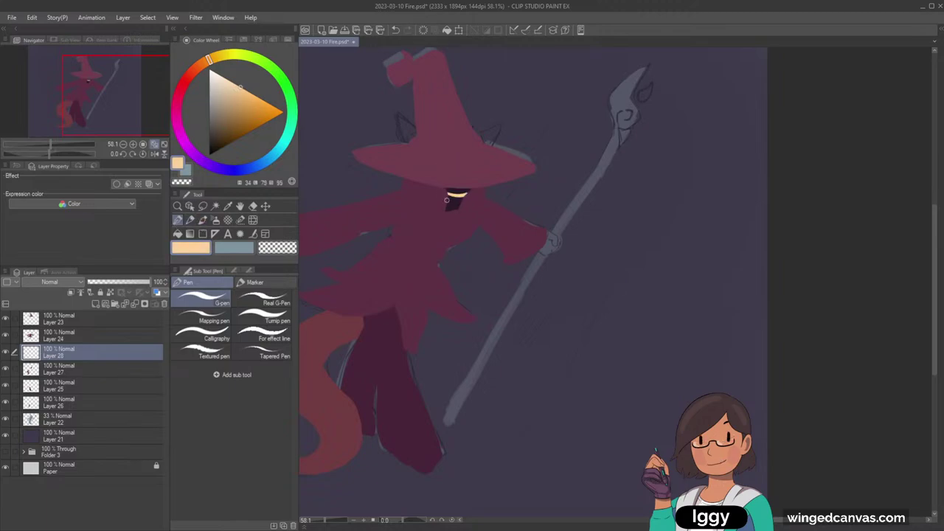
left_click_drag(459, 196, 445, 198)
key("ctrl+z")
left_click_drag(467, 194, 469, 193)
left_click(284, 251)
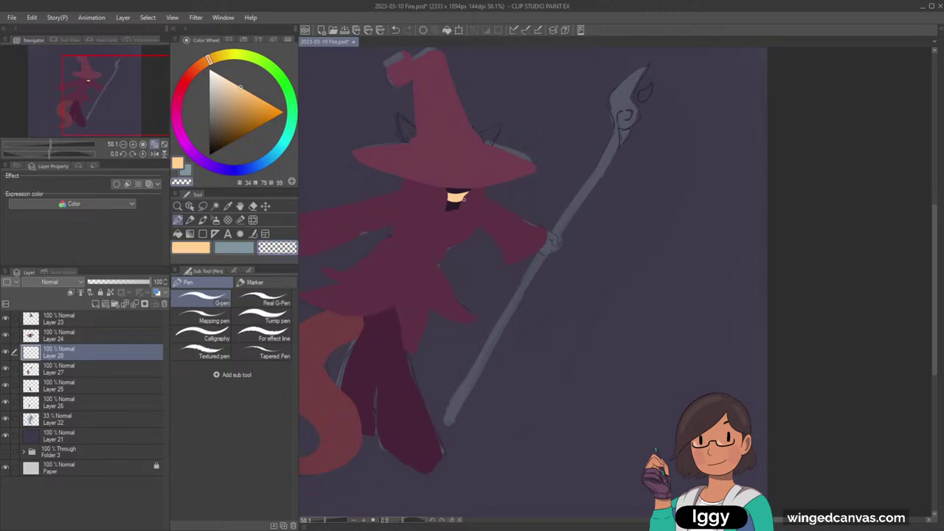
Step: Lock Layer 28's transparent pixels and draw zigzag tooth lines across the grin in black with the G-pen
left_click(110, 293)
left_click_drag(237, 122, 176, 230)
left_click(190, 220)
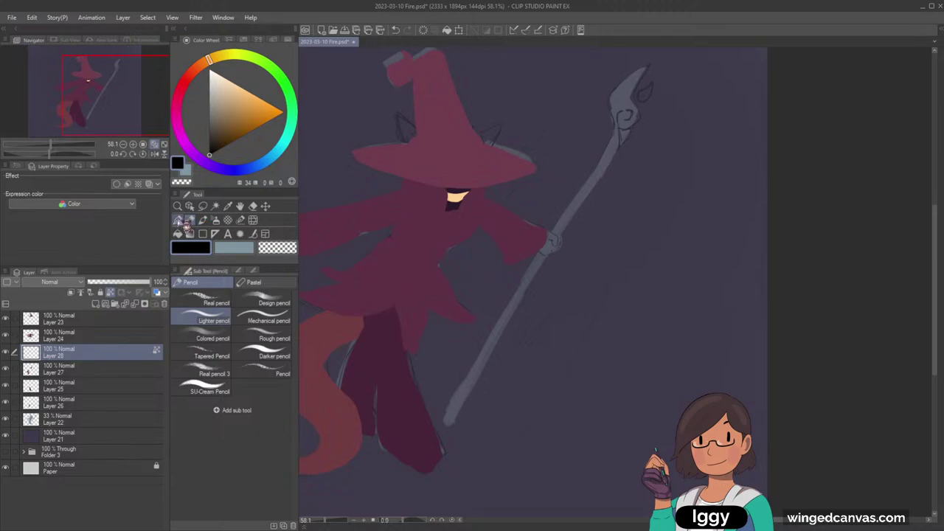
left_click(178, 219)
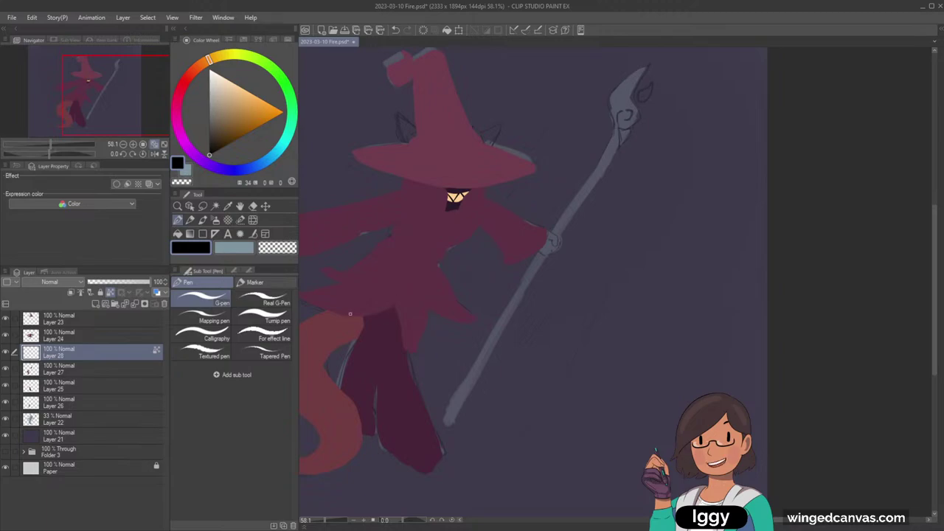
Step: Move the sketch on Layer 22 to the top of the layer stack and lower its opacity to 10%
left_click(178, 206)
left_click_drag(445, 255, 510, 232)
left_click(397, 256)
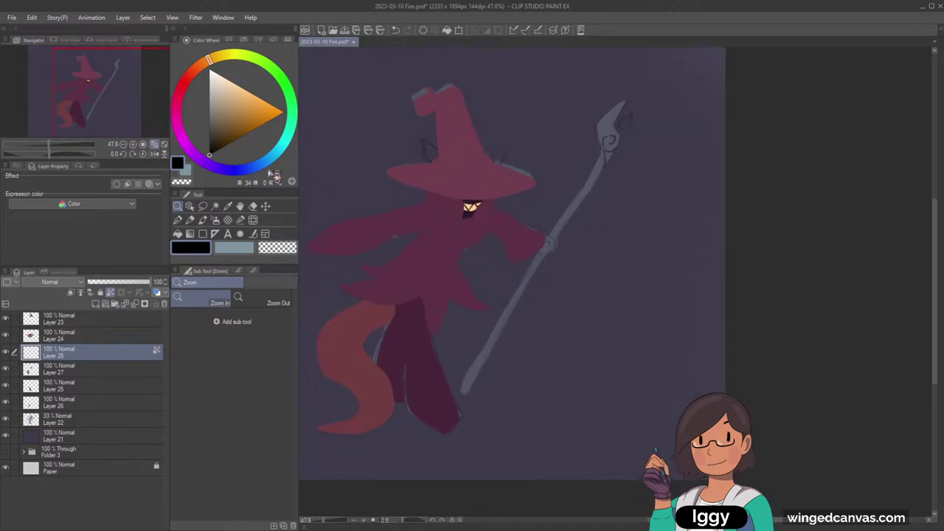
left_click_drag(130, 100, 116, 88)
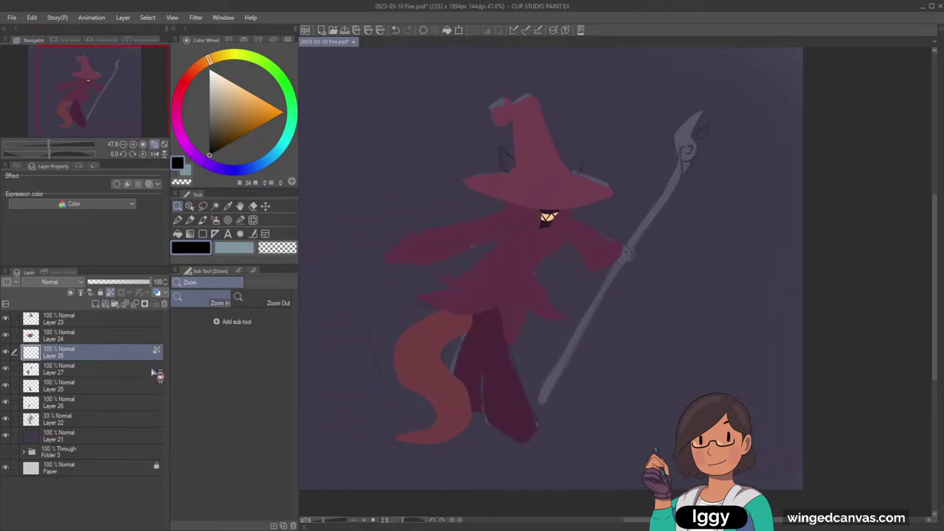
left_click(493, 214)
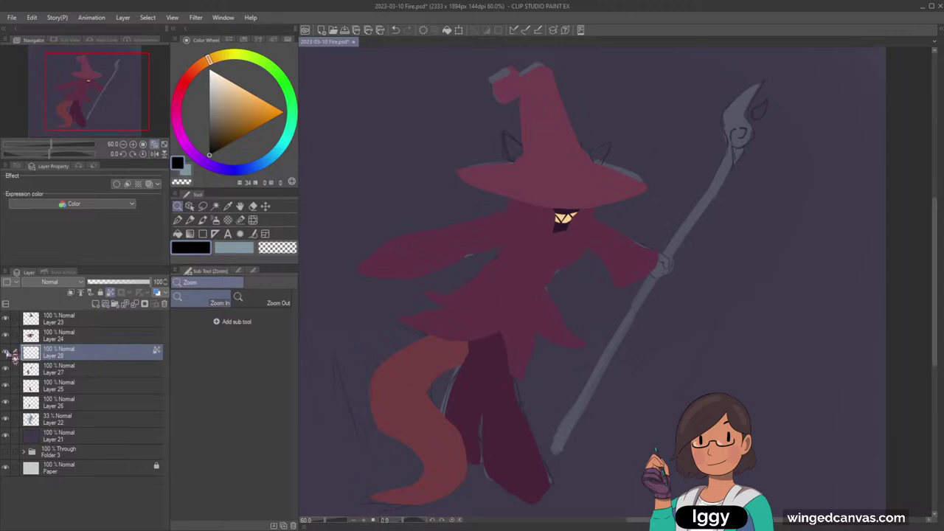
left_click_drag(89, 422, 87, 319)
left_click_drag(108, 283, 94, 283)
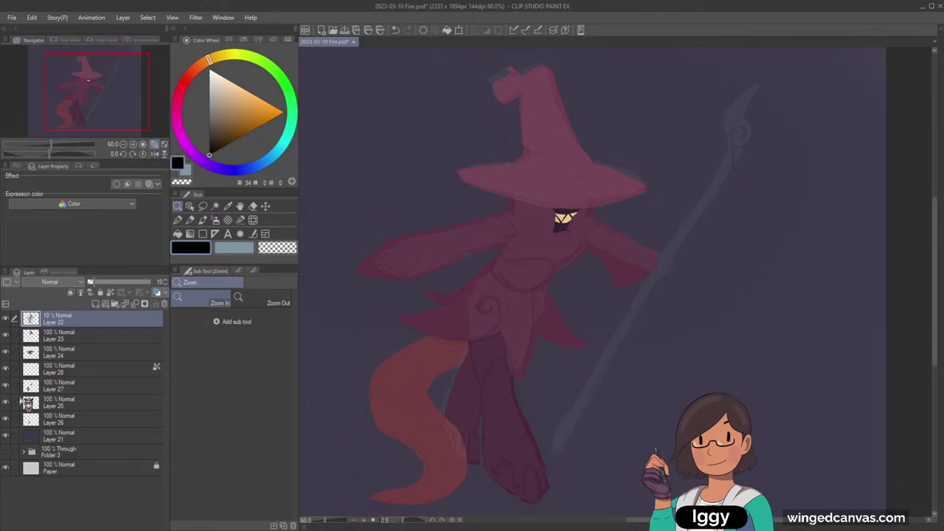
Step: On a new layer between Layer 23 and Layer 24, outline the outstretched arm's hand in the tail's red and fill it
scroll(420, 252, "up", 1)
left_click(97, 340)
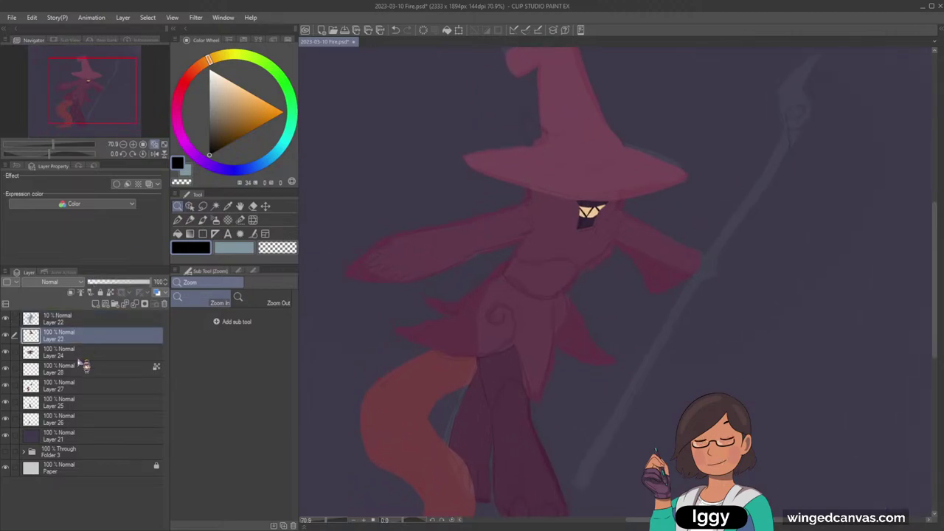
left_click(78, 354)
left_click(95, 304)
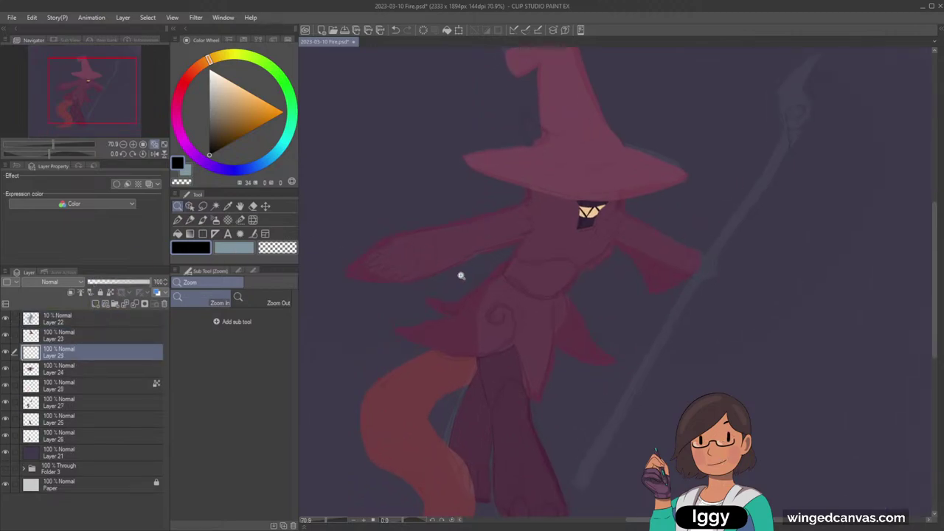
left_click(415, 396, "alt")
left_click(179, 220)
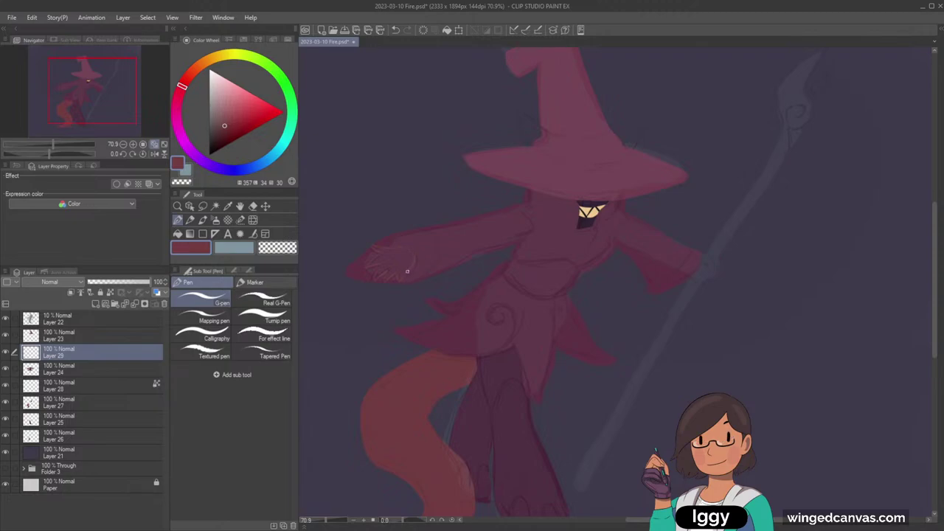
left_click(178, 233)
left_click(379, 253)
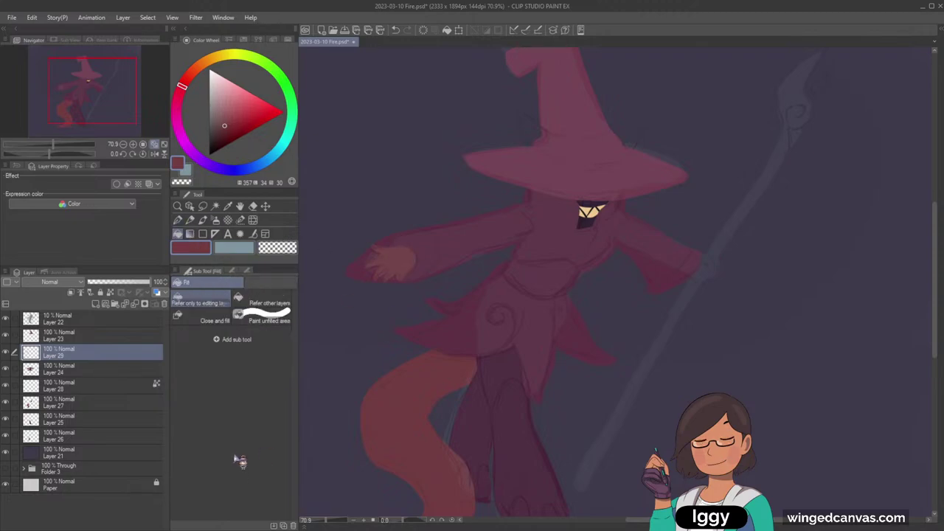
Step: Unlock Layer 28's transparent pixels, outline the hand gripping the staff in the tail's red, and fill it
left_click(96, 387)
left_click(6, 385)
left_click(6, 385)
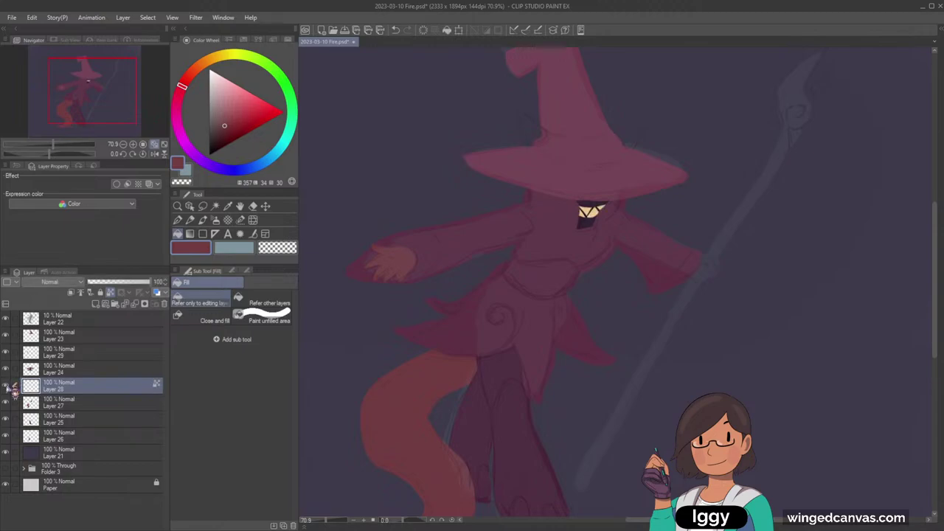
left_click(179, 220)
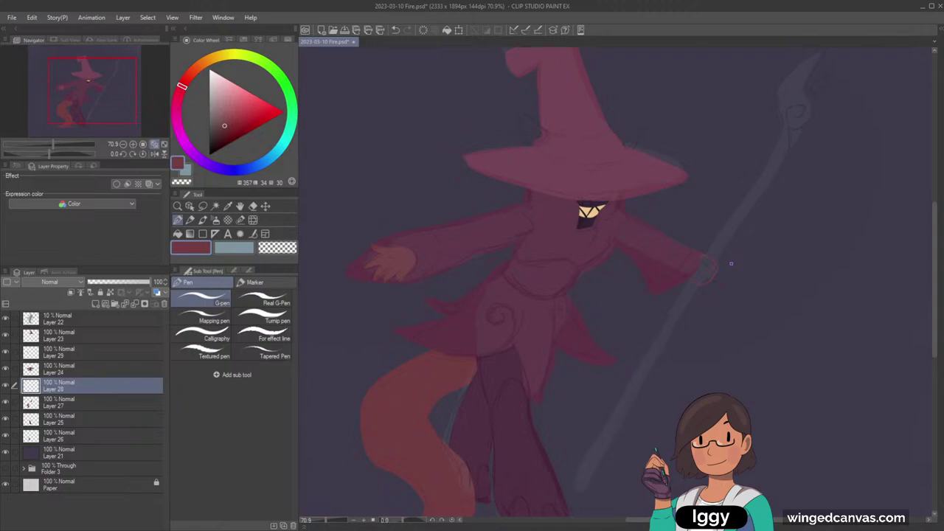
key("g")
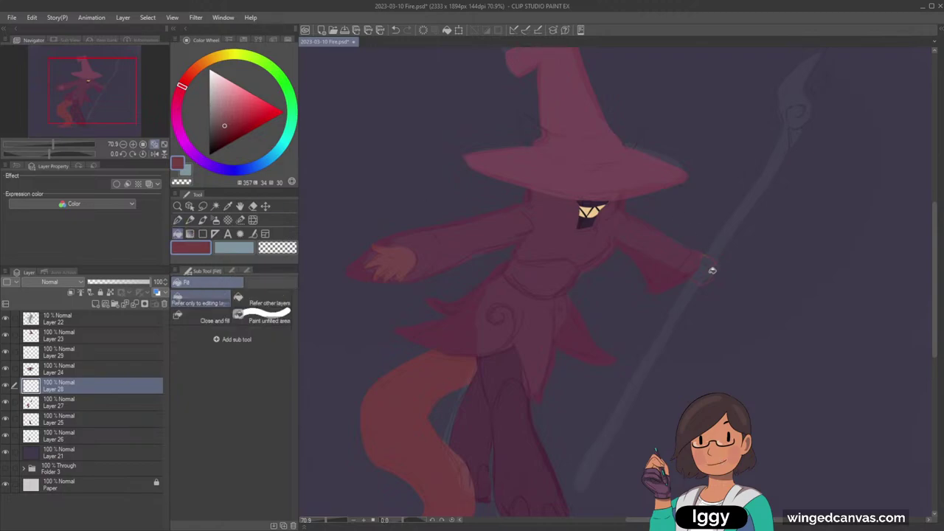
left_click(180, 209)
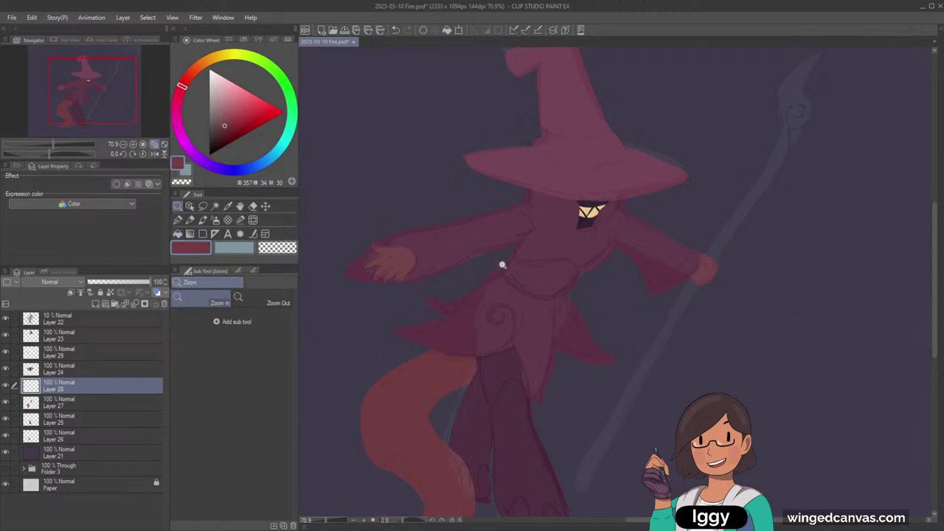
Step: Check the whole figure's flat colours with the Layer 22 sketch hidden, and show the sketch again
left_click_drag(502, 264, 442, 264)
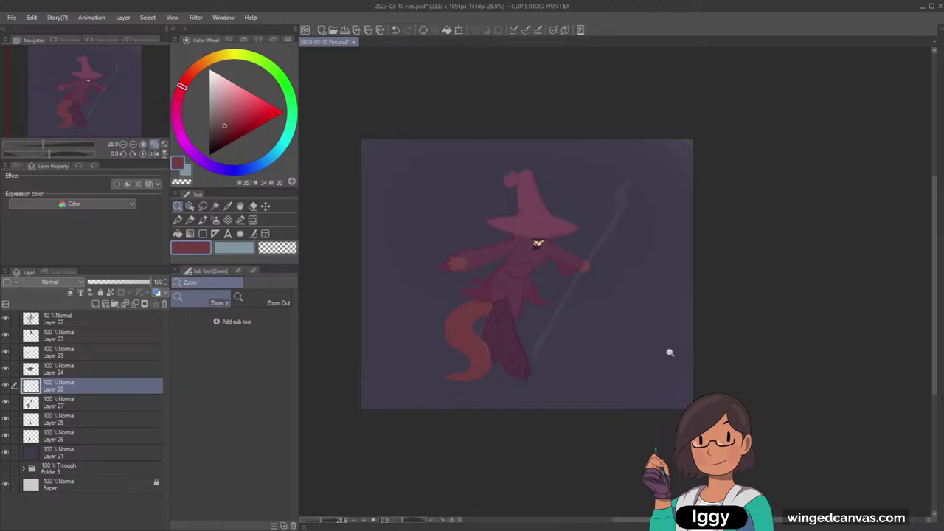
left_click(736, 219)
left_click(674, 301)
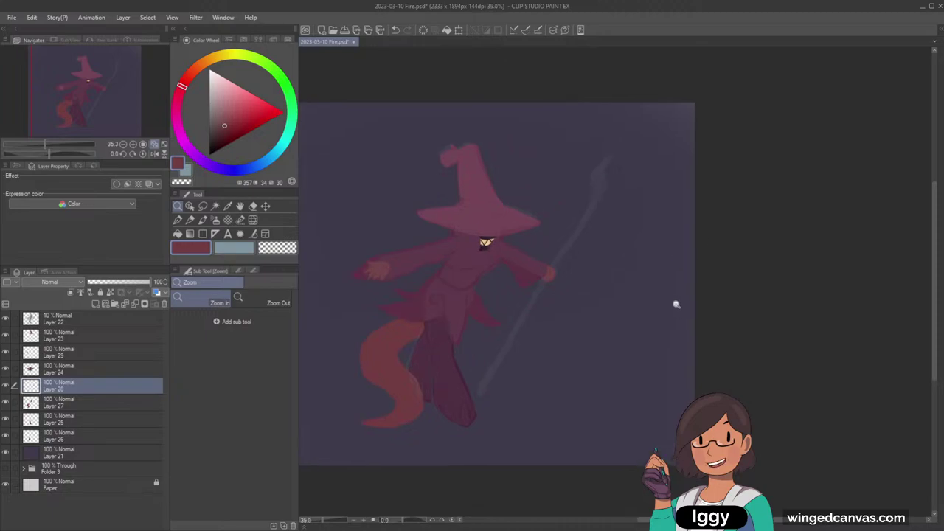
left_click(675, 299)
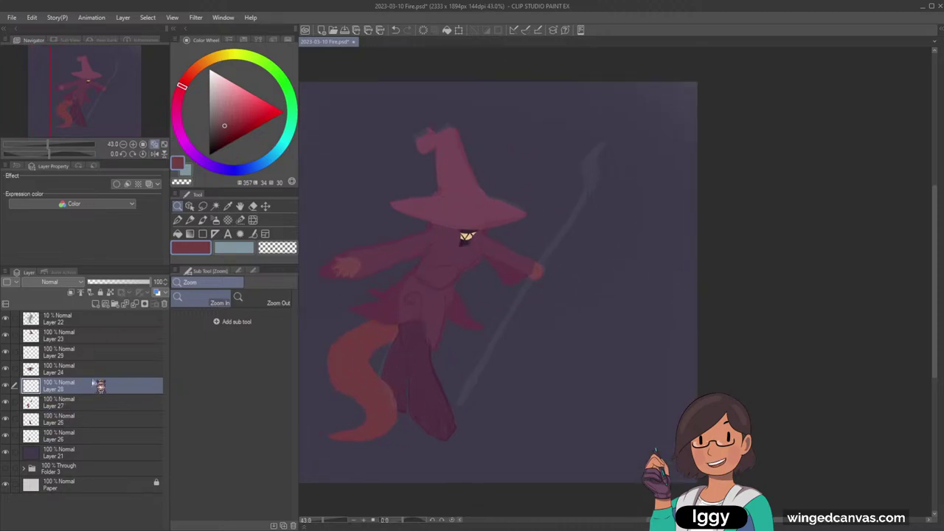
left_click(9, 323)
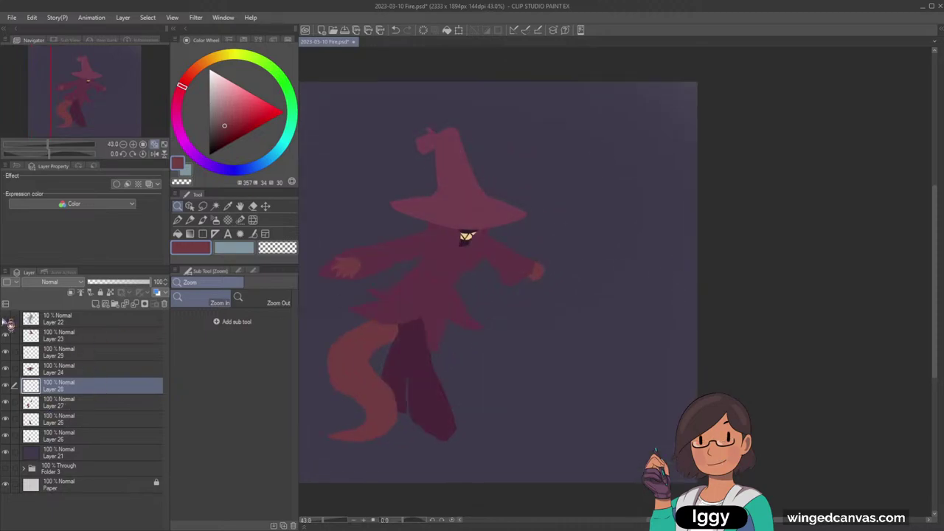
left_click(9, 325)
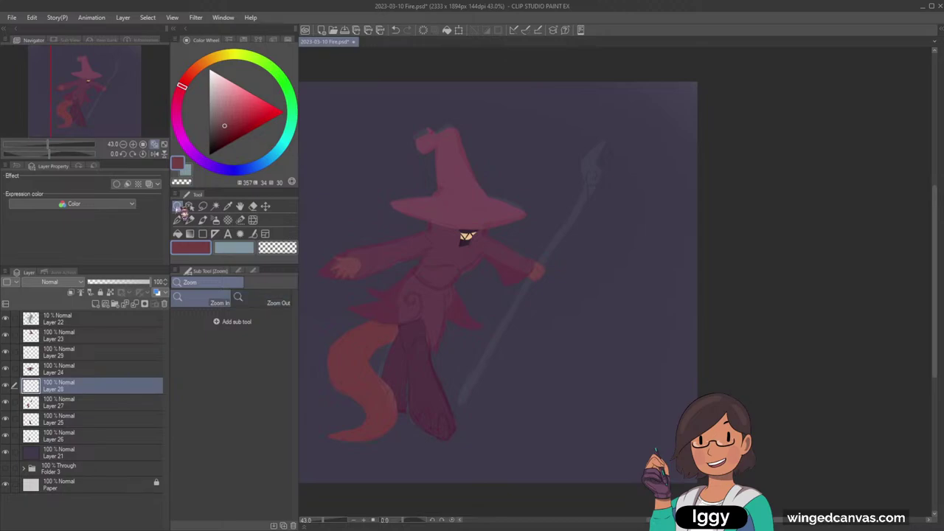
Step: On a new layer above Layer 23, outline two pointed ears on the hat brim in dark red with the G-pen
left_click(480, 161)
left_click(190, 206)
left_click(413, 235)
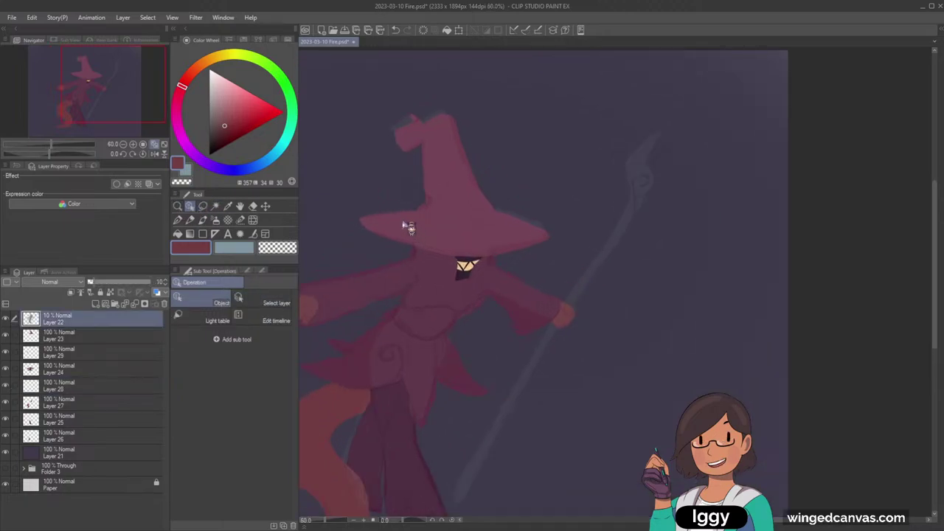
left_click(81, 336)
left_click(95, 304)
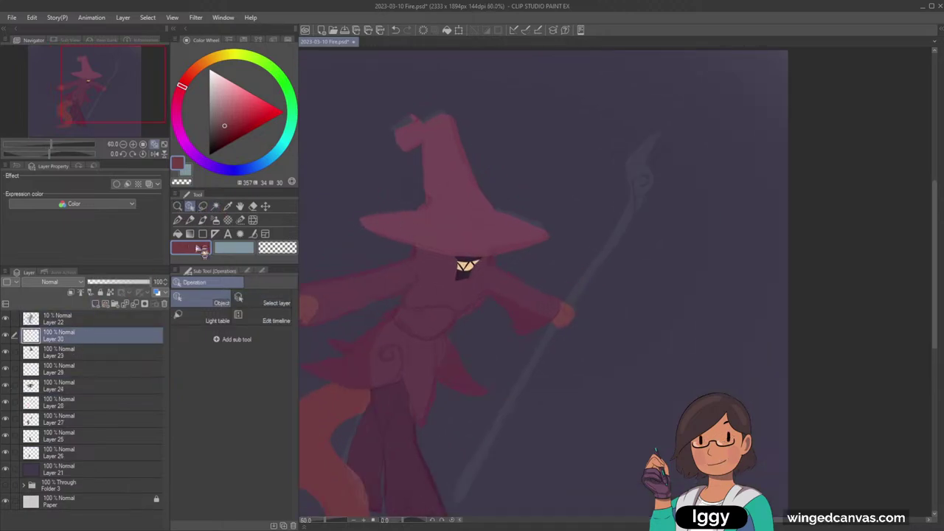
left_click(179, 220)
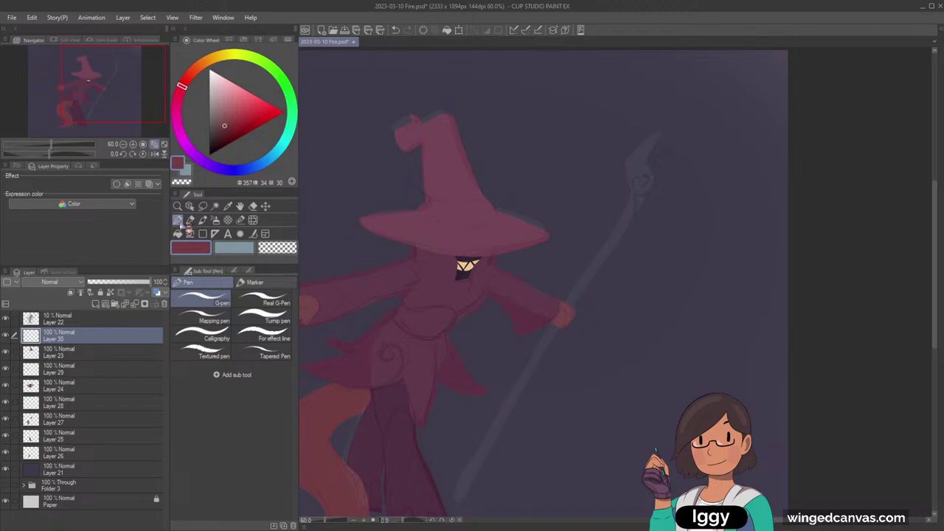
left_click(195, 75)
left_click(181, 87)
left_click_drag(491, 199, 510, 191)
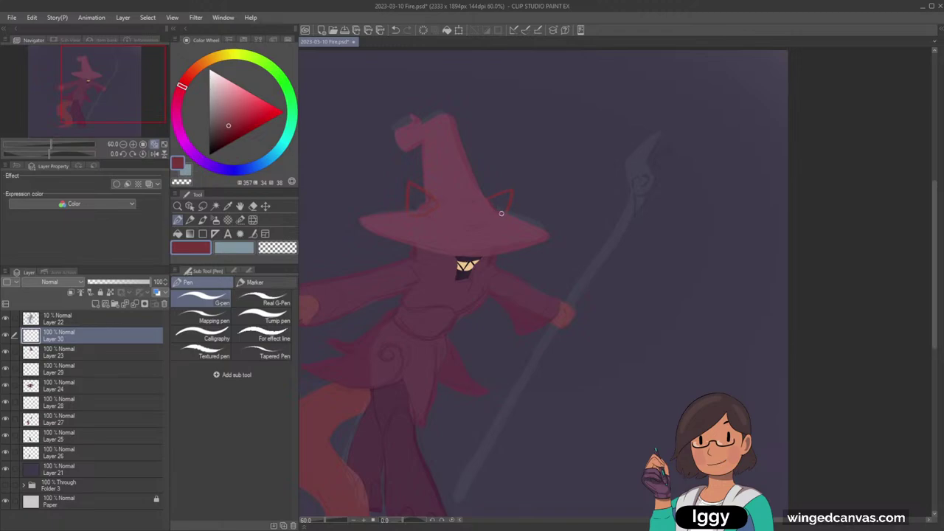
Step: Fill both ears with the same dark red and lock Layer 30's transparent pixels
left_click(215, 235)
left_click(421, 202)
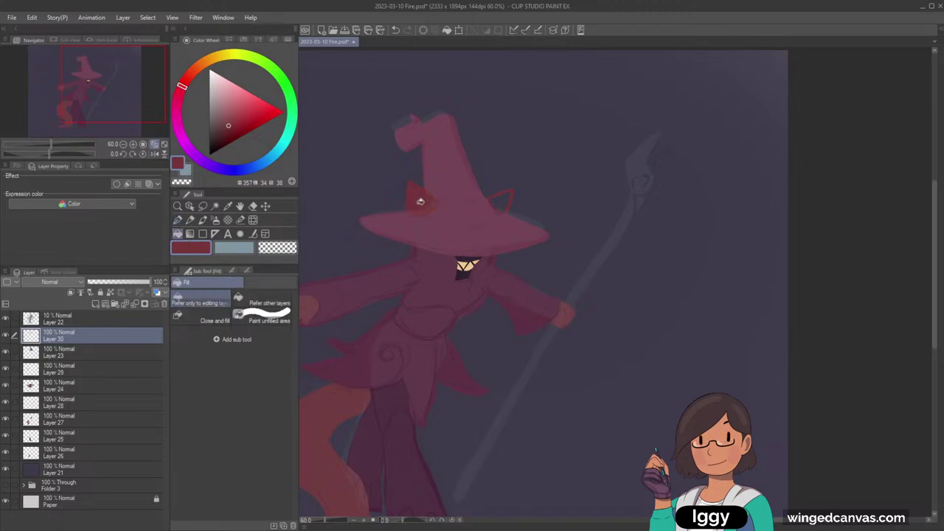
left_click(109, 292)
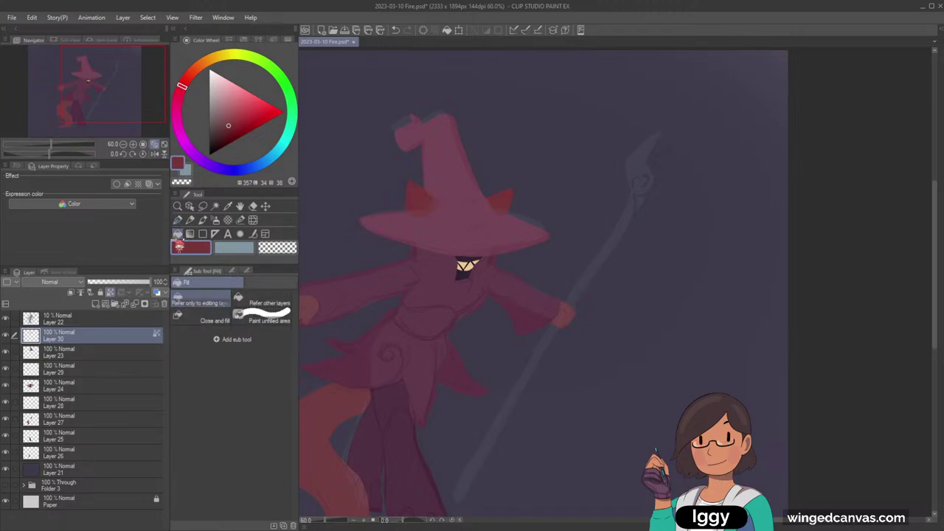
left_click(7, 320)
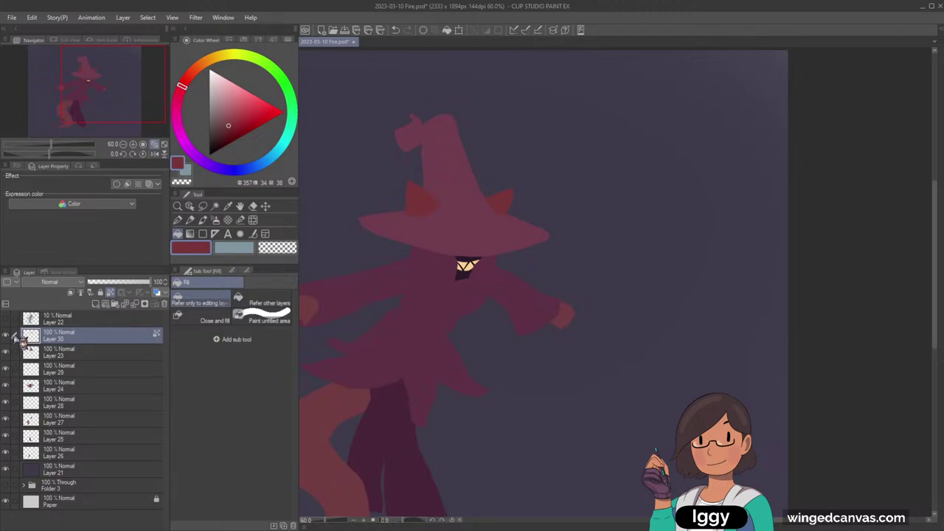
left_click(6, 335)
left_click(6, 320)
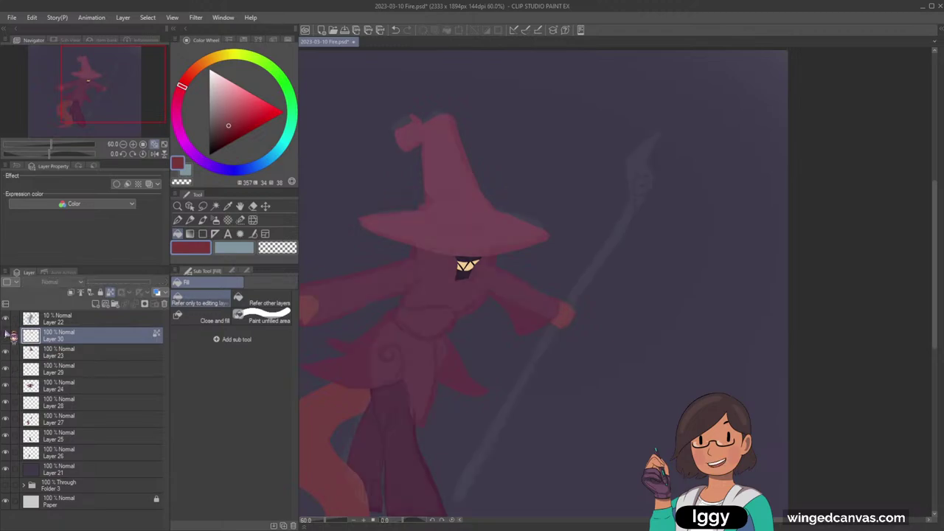
Step: Airbrush a light orange glow inside both ears on Layer 30 with a smaller Soft brush, redoing the first stroke
left_click(68, 319)
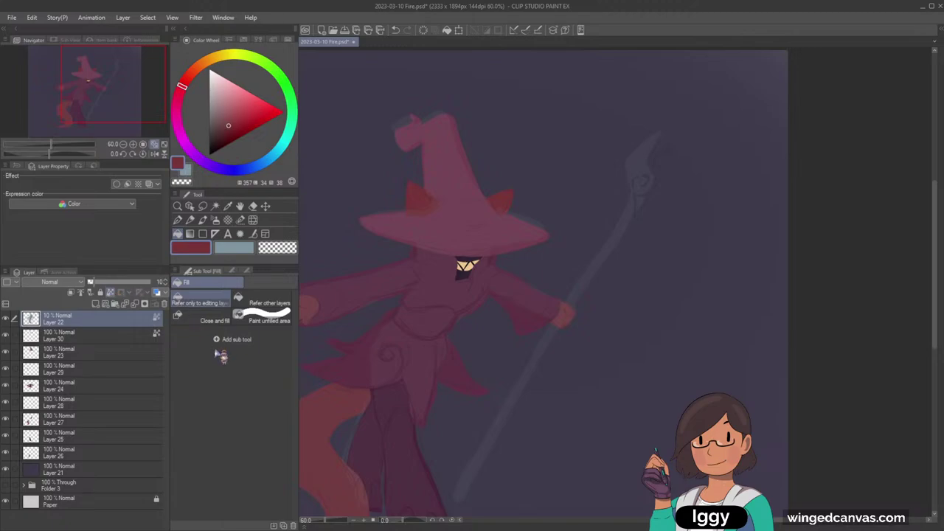
left_click(208, 61)
left_click(242, 96)
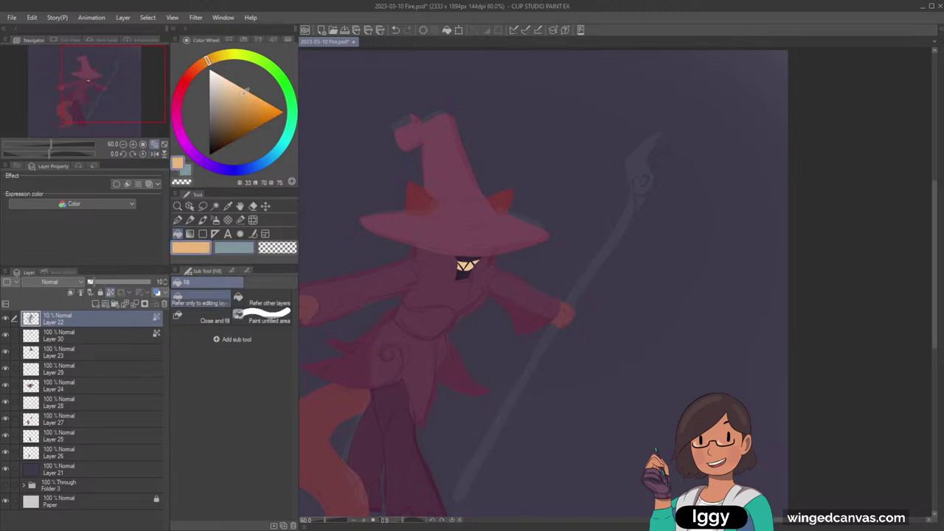
left_click(216, 221)
key("bracketleft")
key("bracketleft")
key("bracketleft")
key("bracketleft")
key("bracketleft")
key("bracketleft")
key("bracketleft")
key("bracketleft")
key("bracketleft")
key("bracketleft")
key("bracketleft")
key("bracketleft")
key("bracketleft")
key("bracketleft")
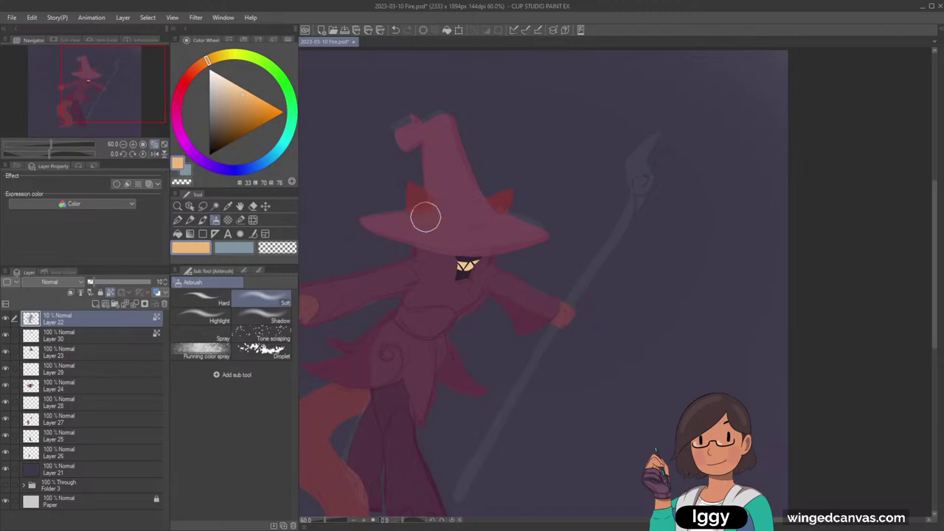
key("alt+bracketleft")
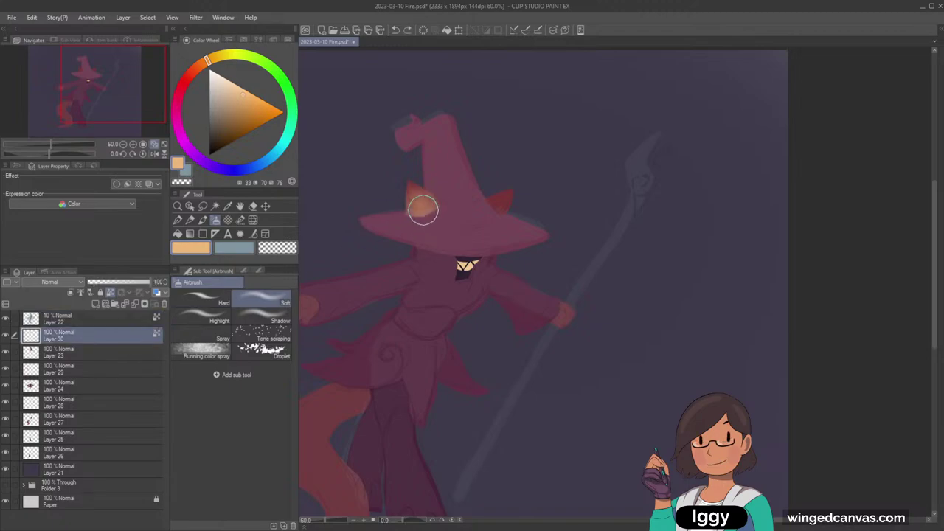
left_click_drag(421, 204, 423, 209)
key("ctrl+z")
left_click_drag(499, 207, 512, 214)
Step: Repaint the outer edges of both ears with the G-pen in the red sampled from the ear tip
left_click(178, 220)
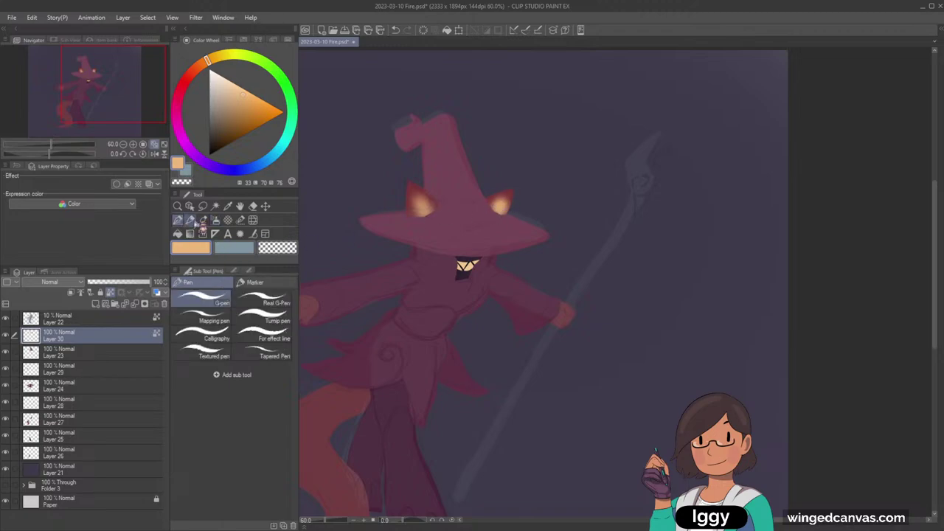
left_click(331, 416, "alt")
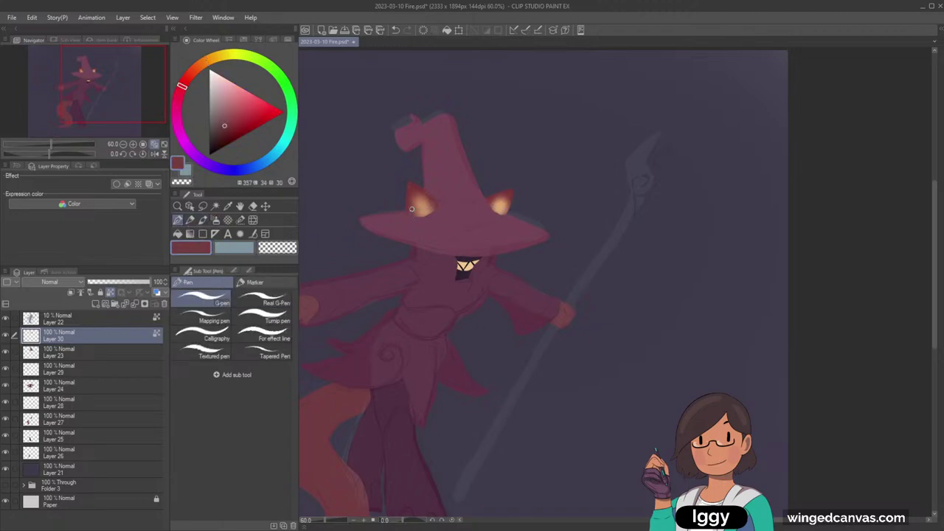
left_click(415, 186, "alt")
left_click_drag(476, 203, 527, 187)
key("ctrl+space")
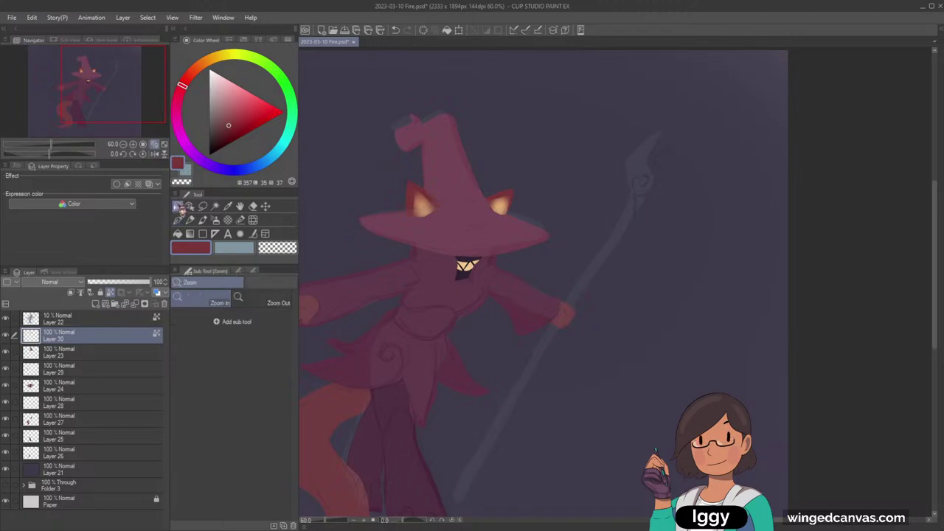
left_click_drag(476, 295, 394, 246)
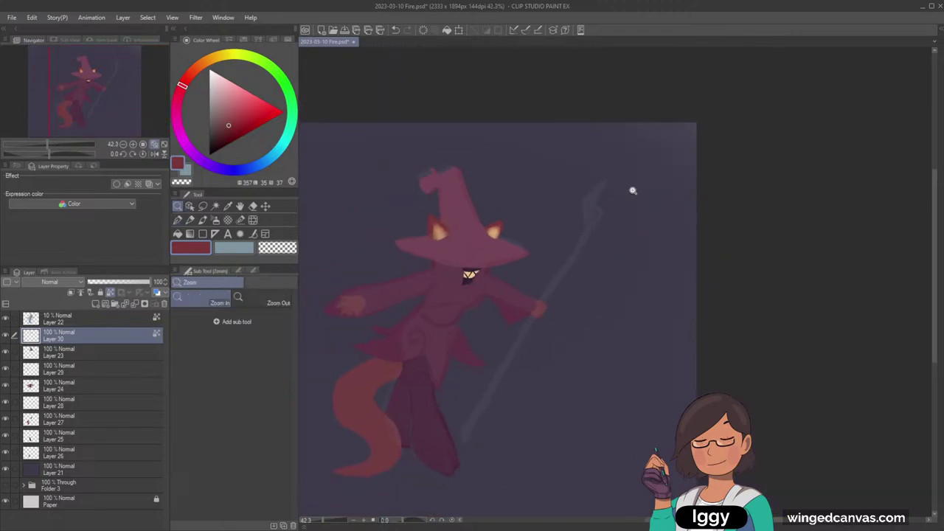
left_click(6, 318)
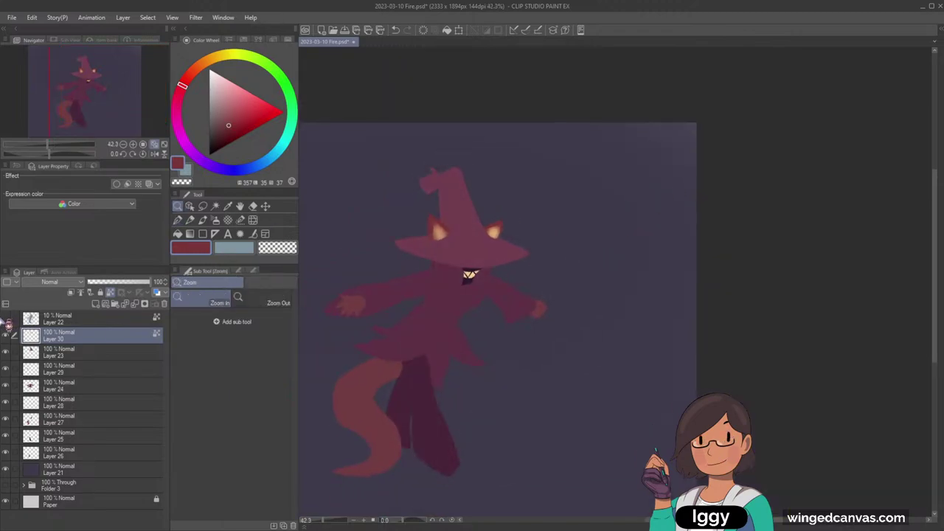
left_click(6, 319)
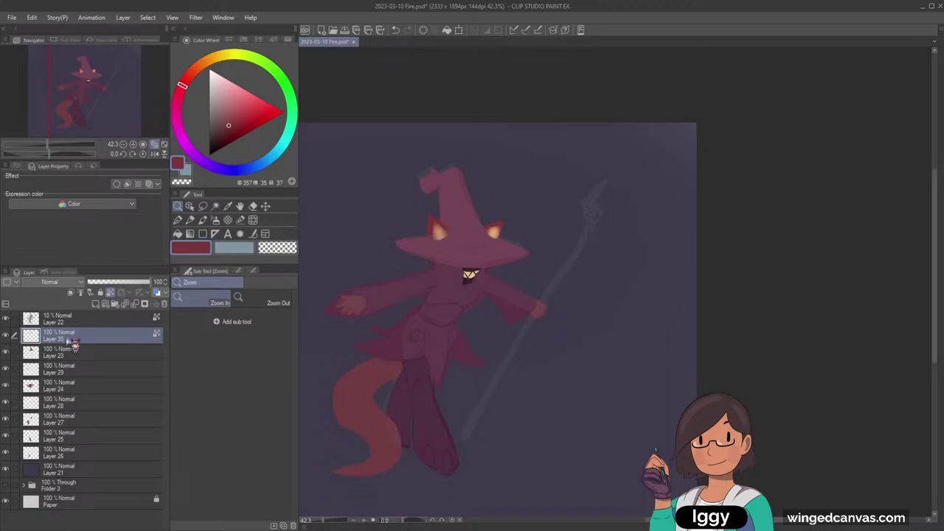
Step: Make Layer 26 the active layer for painting with the G-pen
left_click(124, 353)
left_click(94, 452)
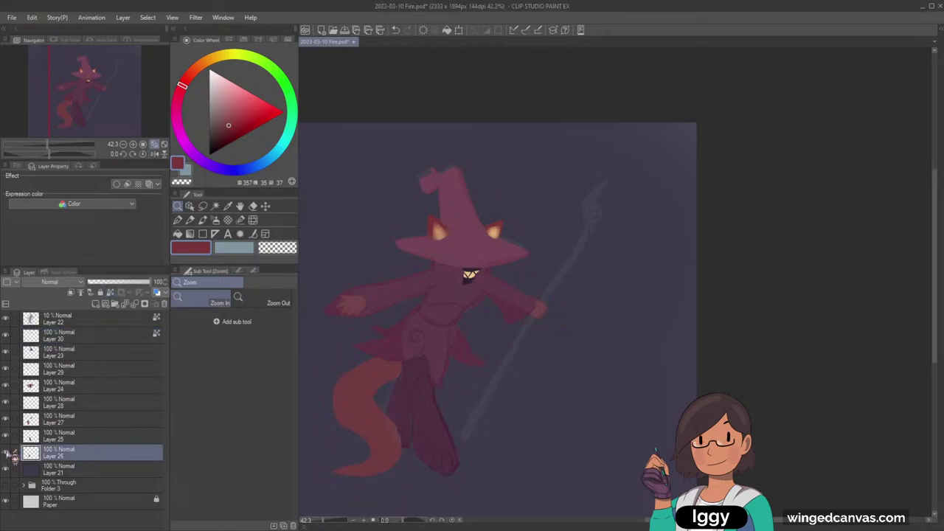
left_click(178, 220)
left_click(220, 169)
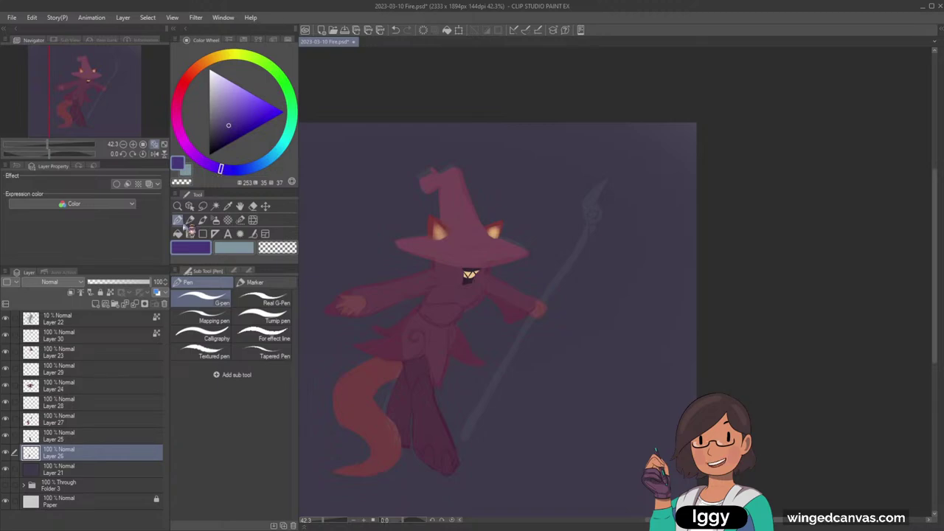
left_click(200, 65)
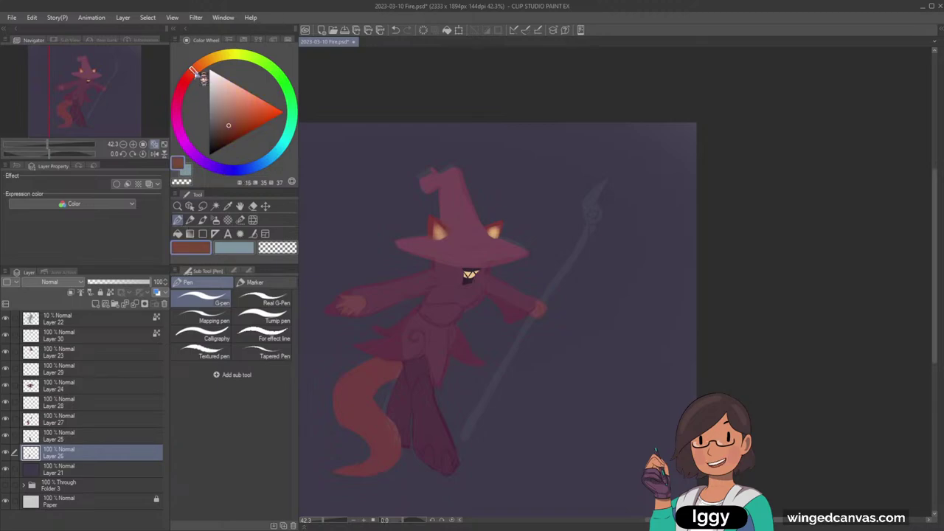
left_click(244, 106)
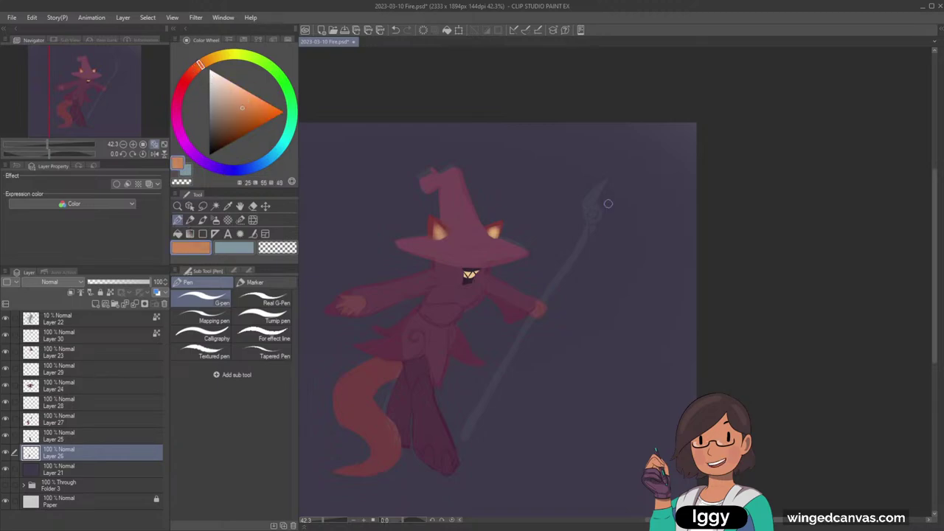
mouse_move(589, 224)
left_mouse_down()
mouse_move(605, 181)
mouse_move(588, 197)
left_mouse_up()
key("ctrl+z")
key("ctrl+z")
left_click_drag(241, 109, 231, 122)
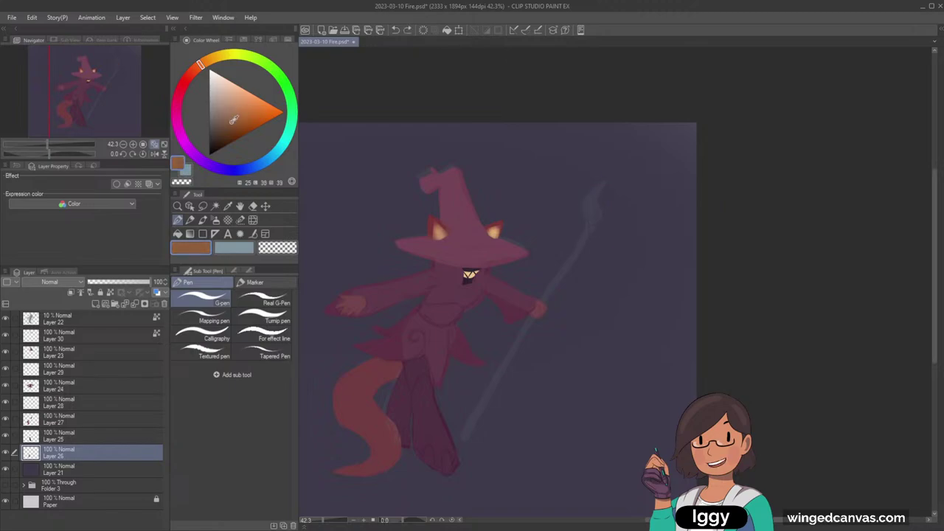
left_click(195, 70)
left_click_drag(587, 221, 601, 180)
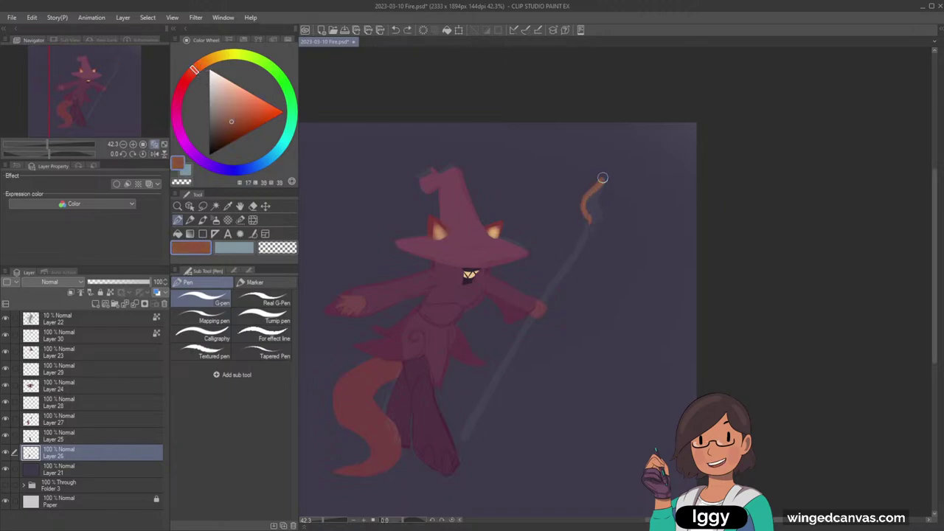
key("ctrl+z")
Step: Outline the staff's head and upper shaft down to the hand in muted orange on Layer 26, filling the head
left_click(234, 118)
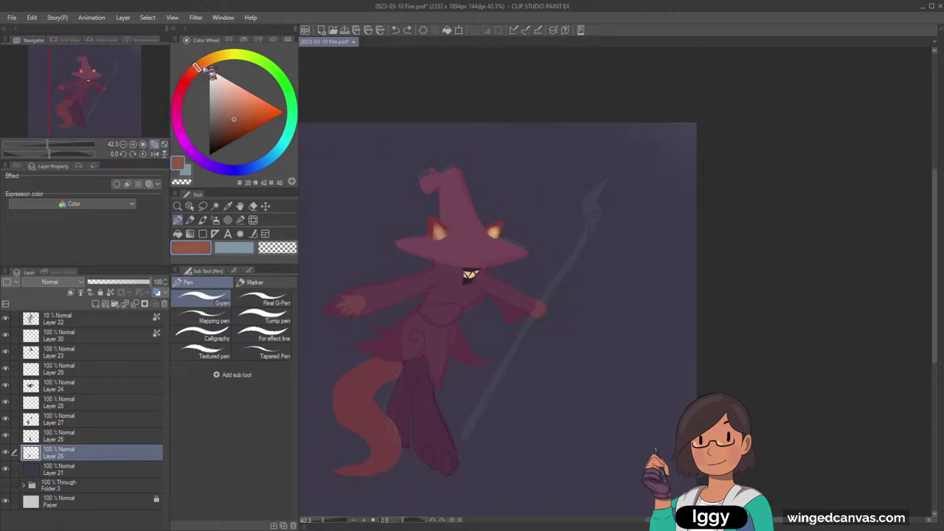
left_click(197, 67)
left_click(238, 112)
mouse_move(588, 225)
left_mouse_down()
mouse_move(584, 202)
mouse_move(606, 180)
mouse_move(596, 222)
mouse_move(546, 303)
left_mouse_up()
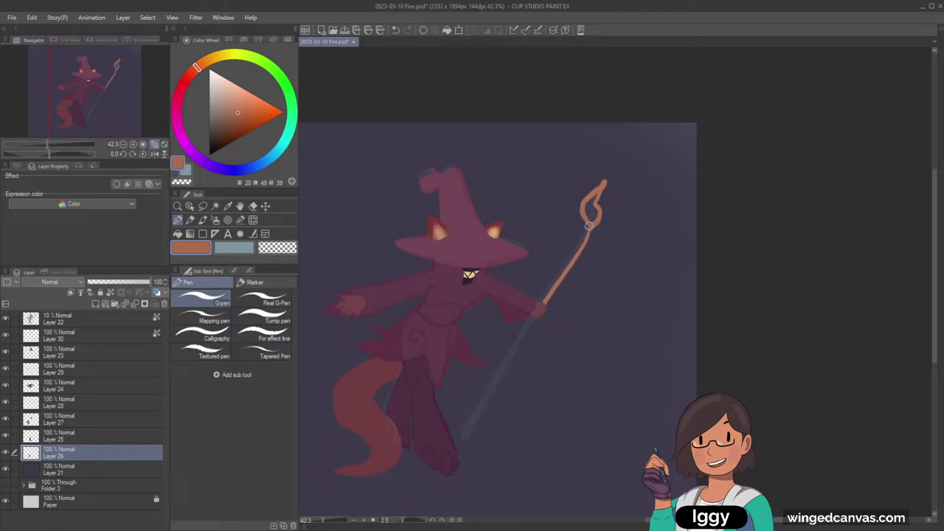
left_click_drag(590, 226, 553, 286)
left_click_drag(581, 247, 589, 228)
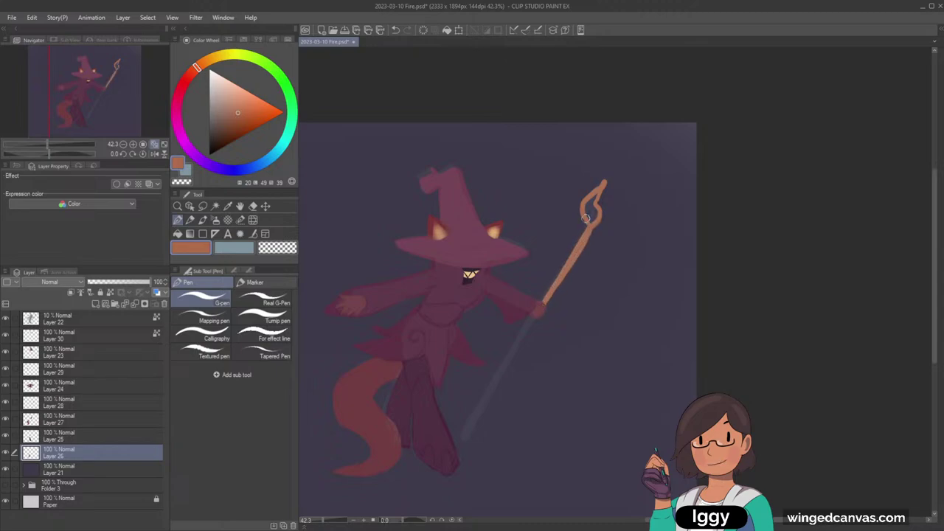
left_click(177, 233)
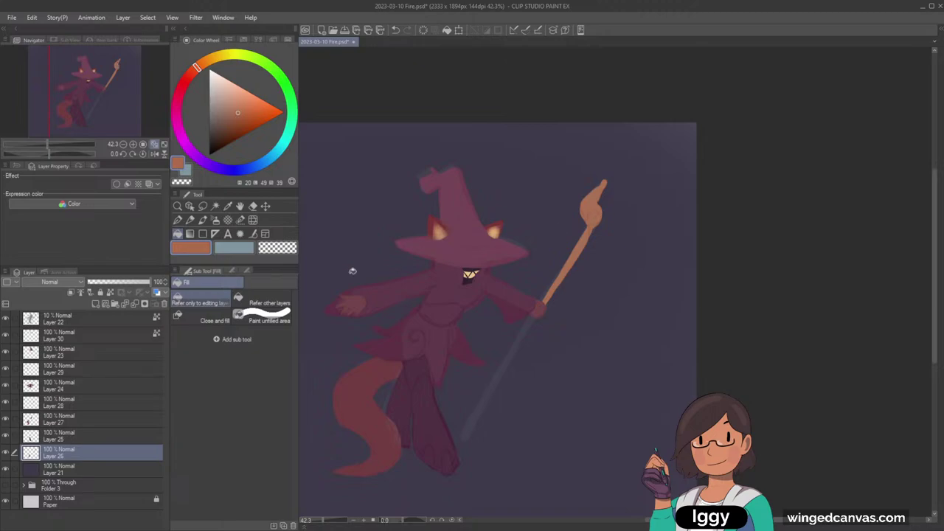
Step: Paint the staff's lower shaft from the hand to its foot in the same orange with the G-pen
key("p")
left_click_drag(536, 310, 464, 431)
left_click_drag(537, 317, 498, 375)
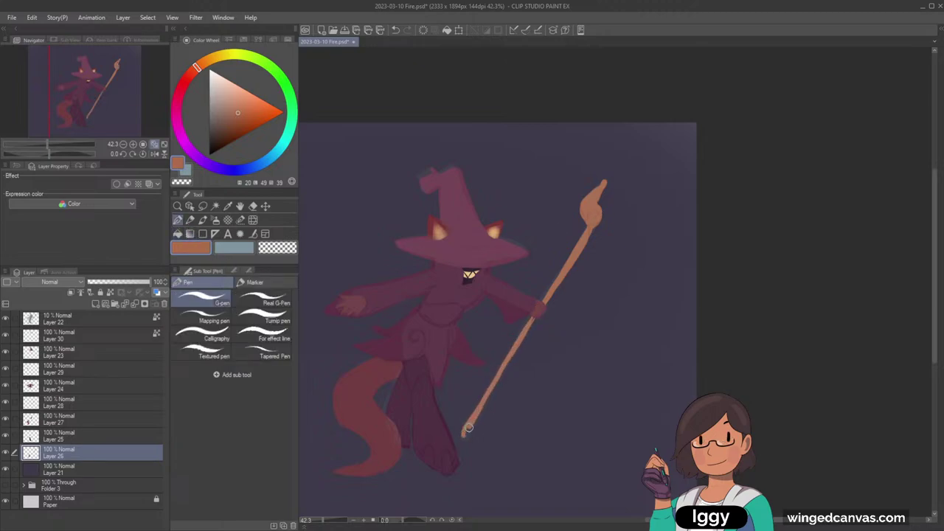
left_click_drag(469, 427, 465, 433)
left_click_drag(498, 378, 538, 304)
Step: Add a small detached orange flame beside the staff's tip and trim its shape with the transparent colour
left_click(163, 143)
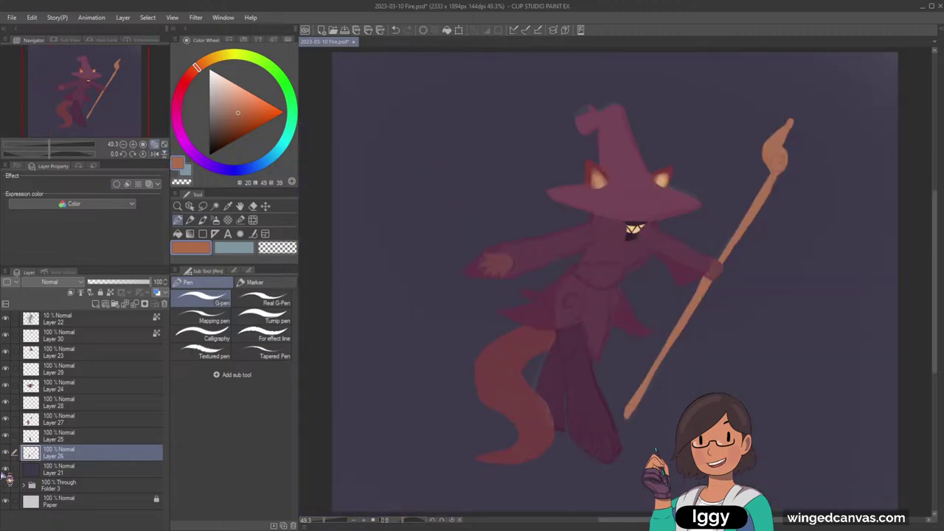
left_click(280, 247)
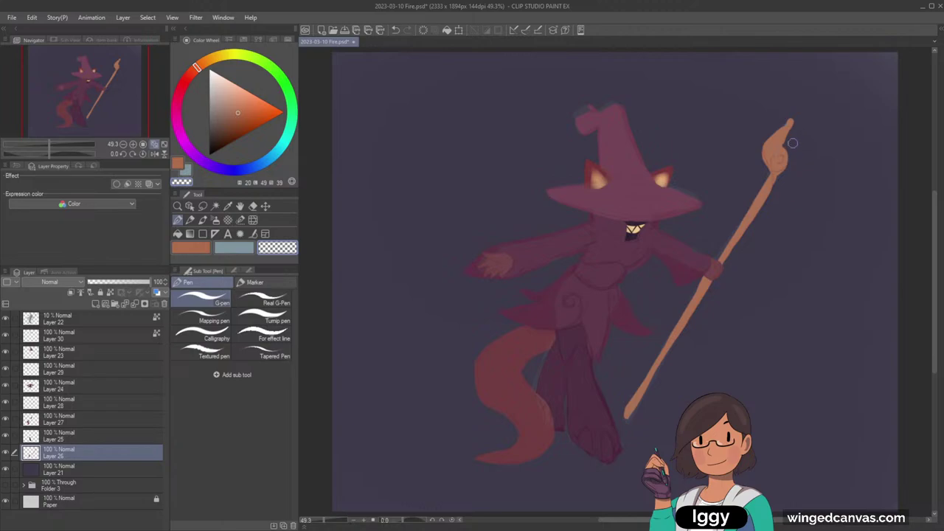
left_click(192, 248)
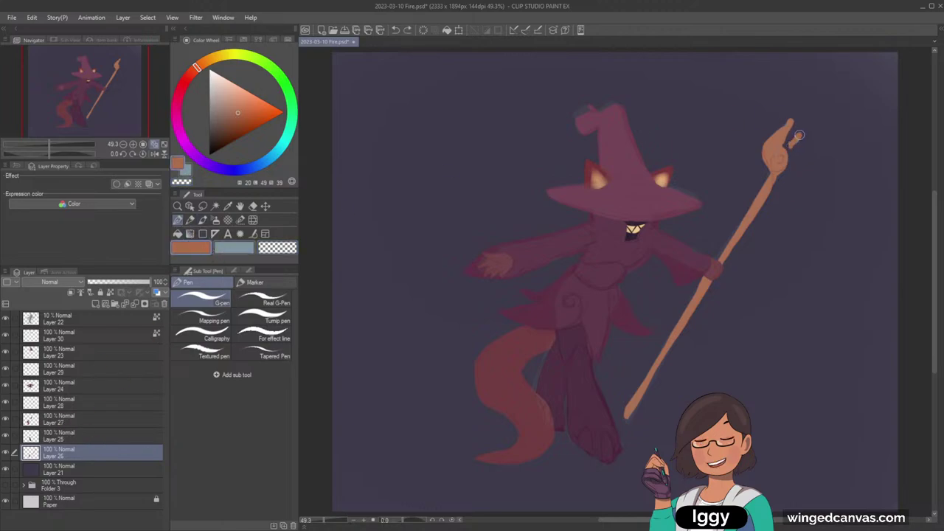
left_click_drag(799, 135, 795, 146)
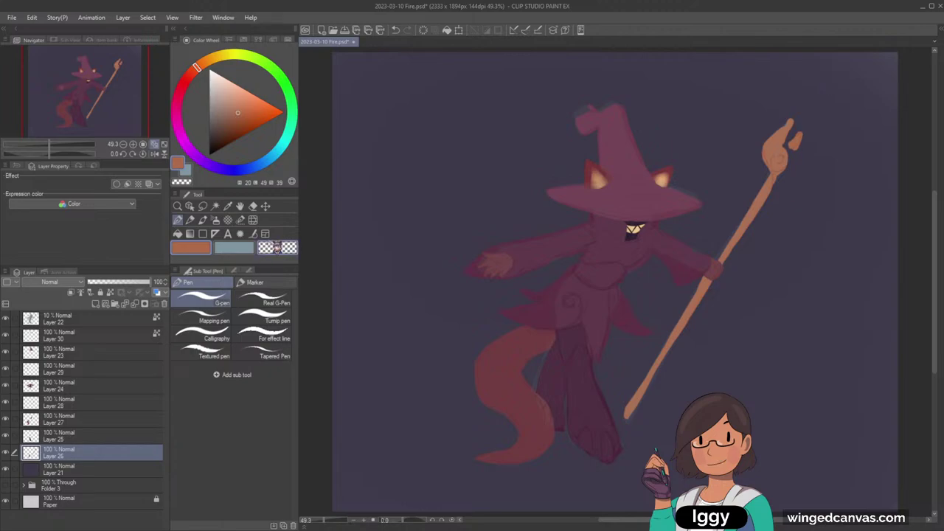
left_click(279, 249)
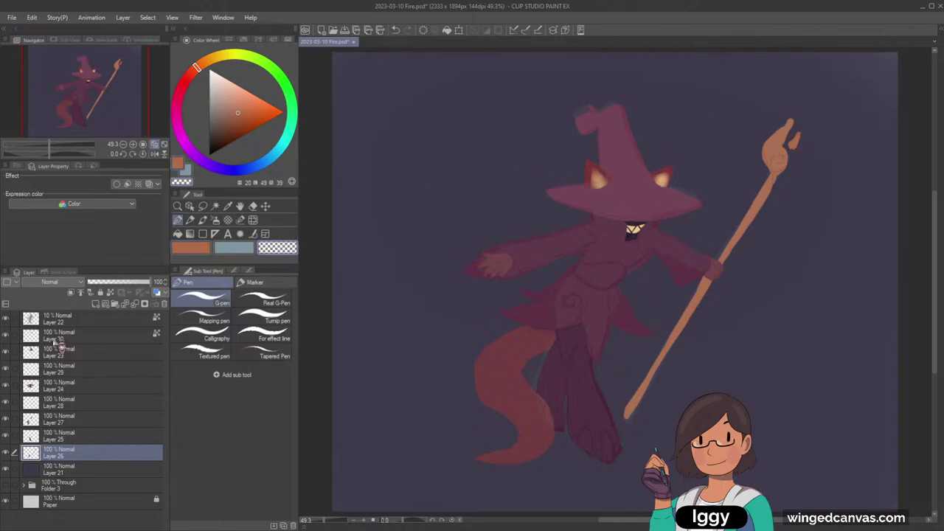
Step: Hide the sketch on Layer 22 and save the file
left_click(7, 317)
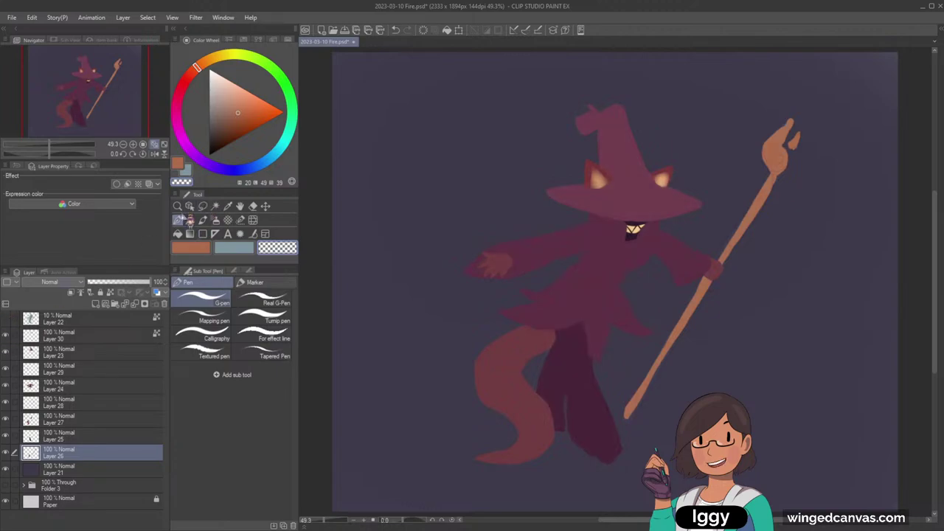
left_click(177, 206)
scroll(435, 278, "down", 2)
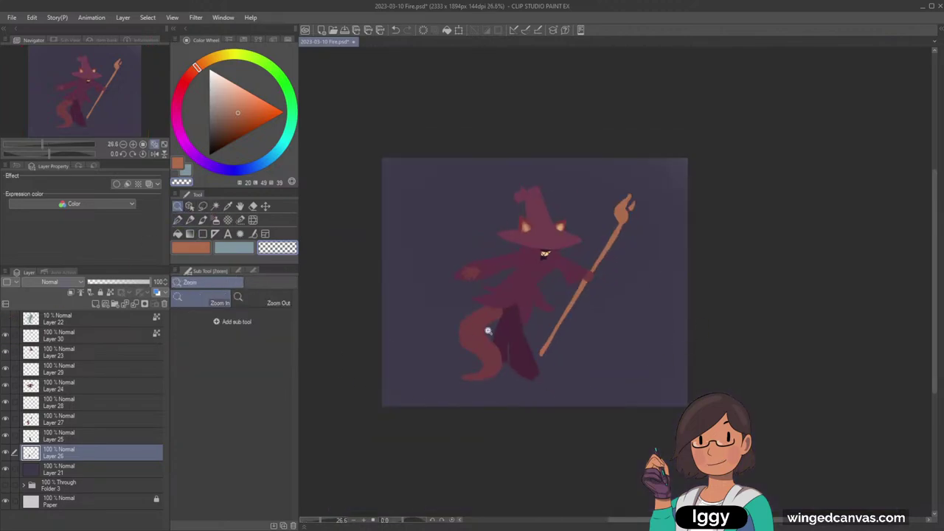
key("ctrl+s")
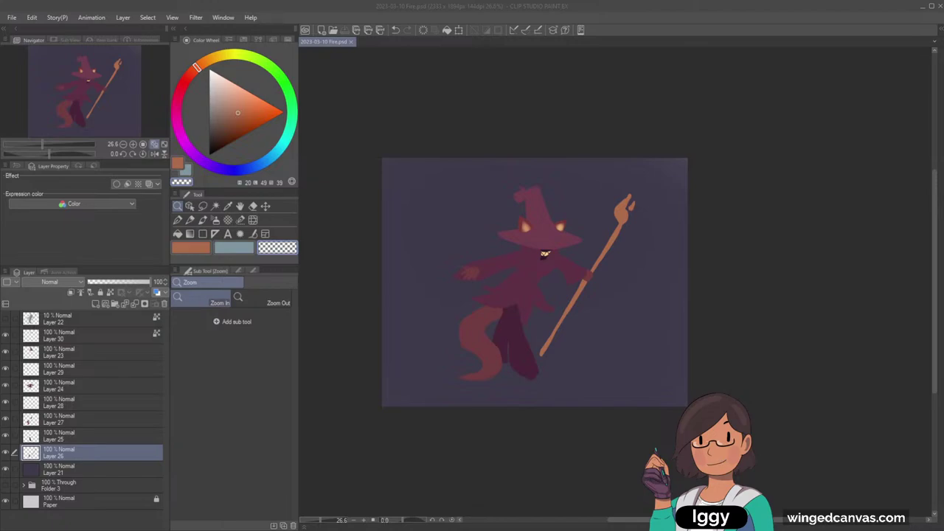
Step: Add a new raster layer directly above Layer 30 and choose a bright pink for the G-pen
left_click(177, 206)
left_click_drag(101, 119, 107, 137)
scroll(620, 259, "up", 3)
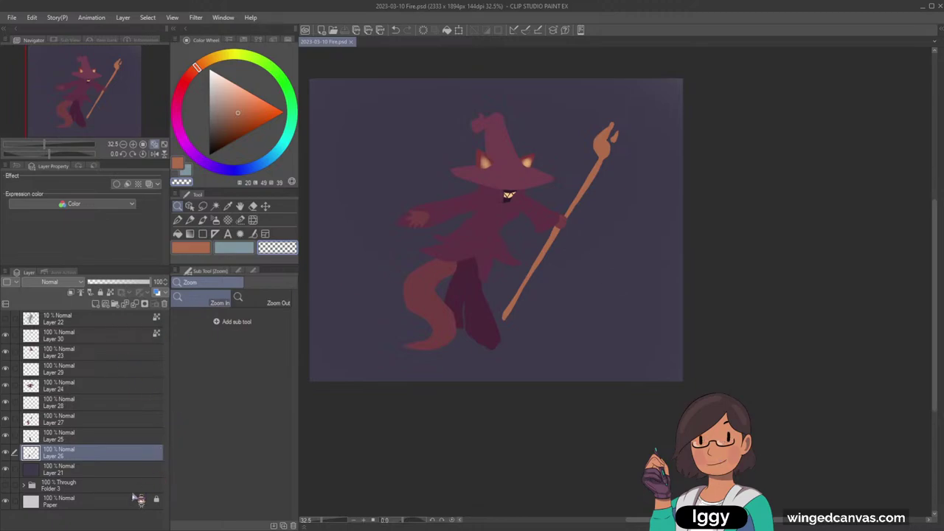
left_click(95, 357)
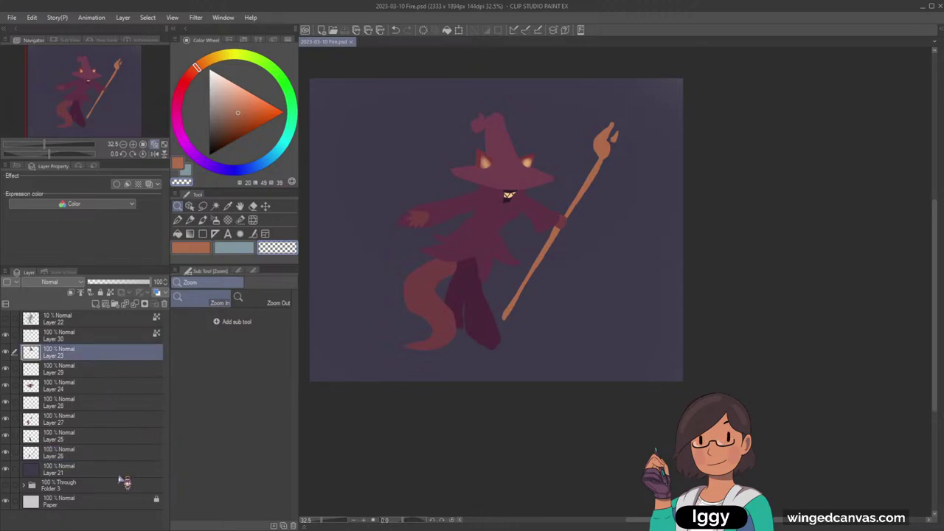
left_click(95, 304)
left_click_drag(84, 347, 88, 329)
left_click(181, 222)
left_click(181, 104)
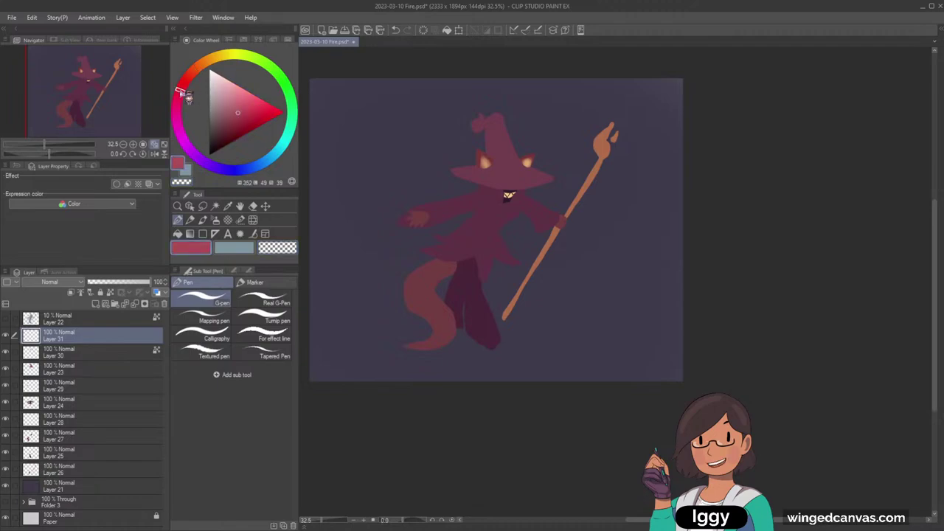
left_click(243, 96)
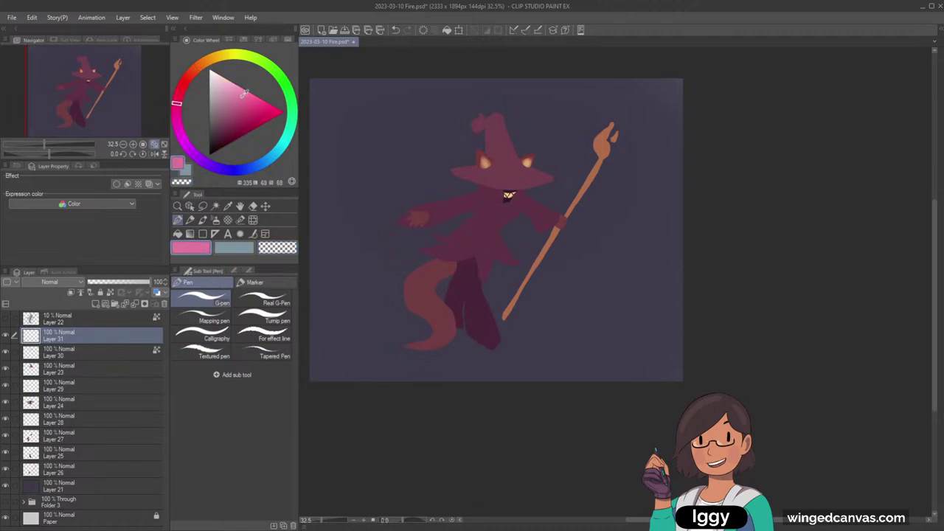
left_click_drag(387, 300, 373, 361)
key("ctrl+z")
mouse_move(379, 299)
left_mouse_down()
mouse_move(393, 356)
mouse_move(343, 338)
mouse_move(414, 360)
left_mouse_up()
key("ctrl+z")
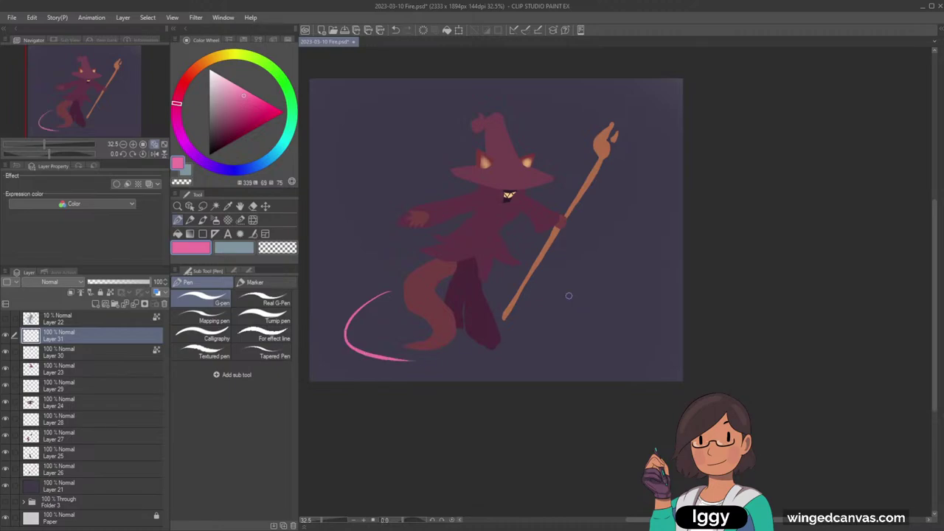
key("ctrl+z")
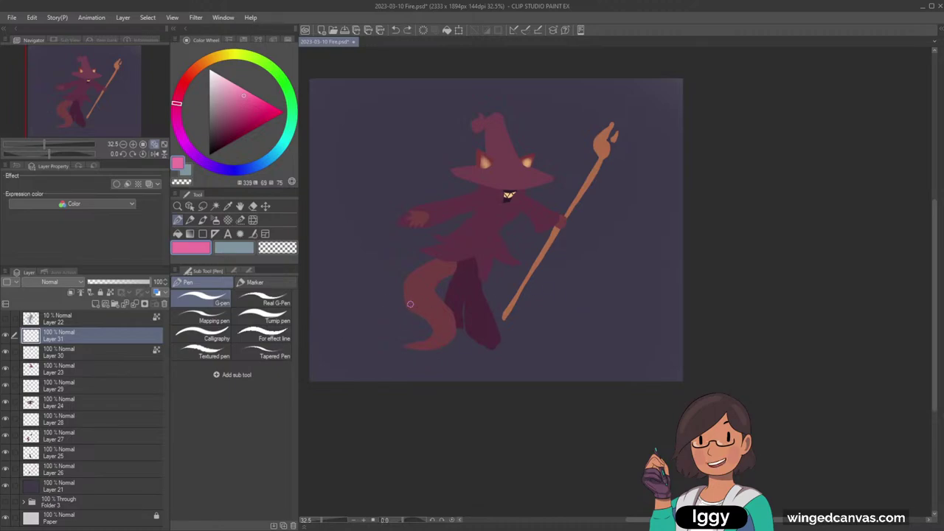
left_click(251, 271)
mouse_move(393, 293)
left_mouse_down()
mouse_move(349, 353)
mouse_move(373, 356)
mouse_move(351, 348)
mouse_move(426, 293)
left_mouse_up()
key("ctrl+z")
left_click_drag(532, 295, 561, 298)
key("ctrl+z")
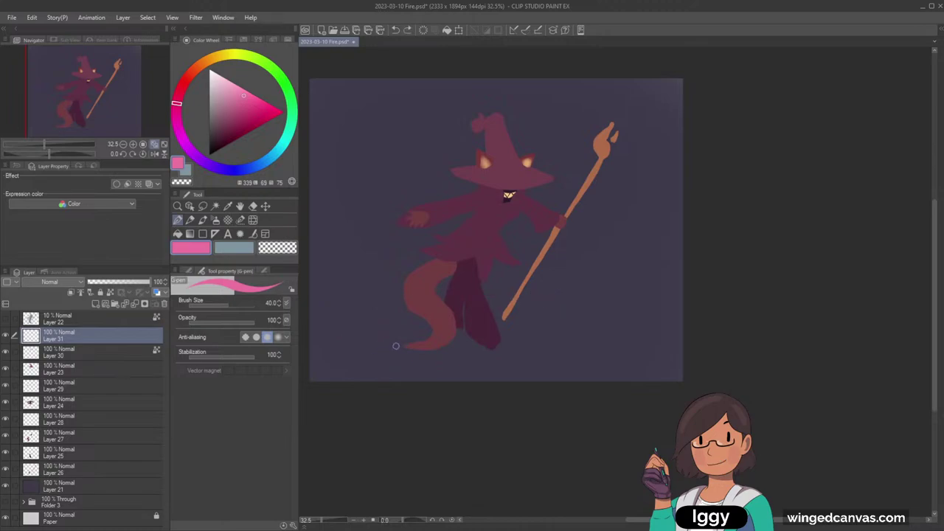
mouse_move(407, 362)
left_mouse_down()
mouse_move(374, 353)
mouse_move(335, 316)
mouse_move(404, 291)
mouse_move(527, 300)
left_mouse_up()
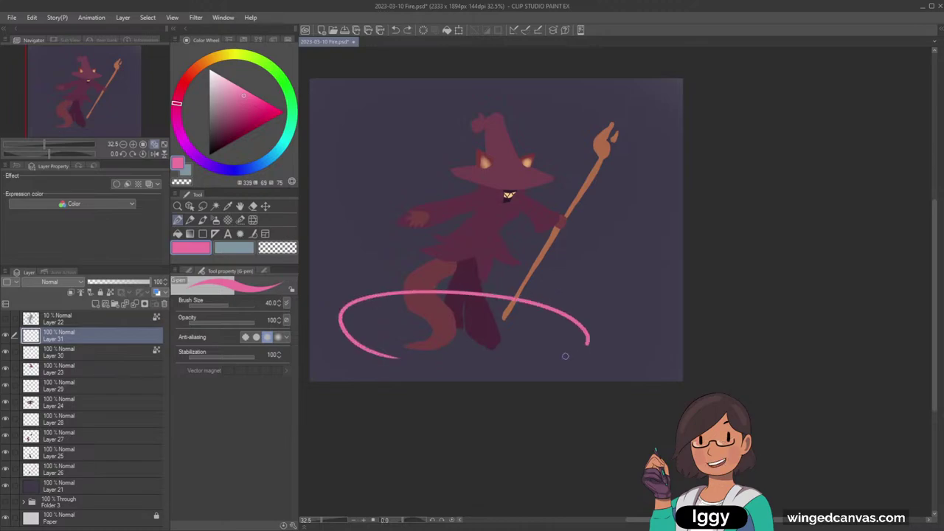
key("ctrl+z")
mouse_move(409, 361)
left_mouse_down()
mouse_move(352, 340)
mouse_move(345, 295)
mouse_move(461, 284)
mouse_move(546, 297)
mouse_move(587, 323)
mouse_move(588, 344)
mouse_move(539, 358)
left_mouse_up()
key("ctrl+z")
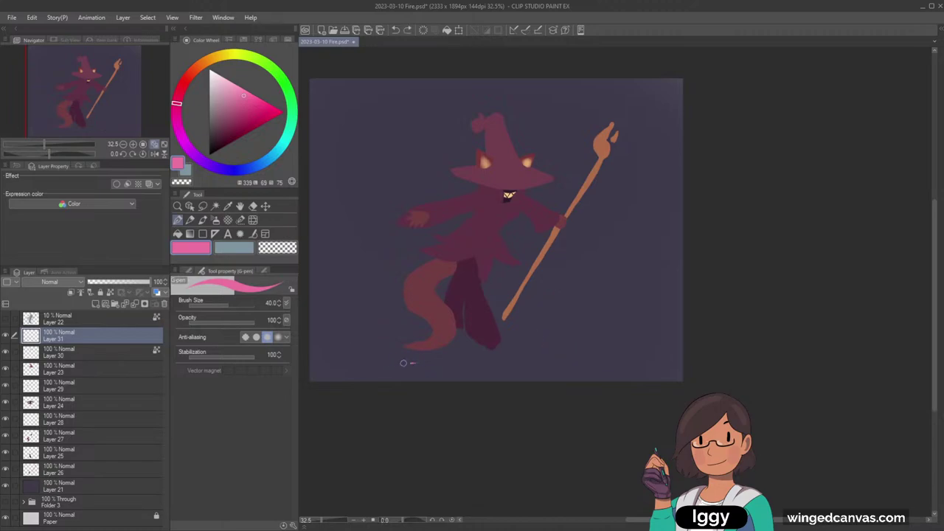
Step: Draw a wide pink ring centred around the witch's feet and place Layer 31 directly below Layer 26
mouse_move(404, 363)
left_mouse_down()
mouse_move(352, 301)
mouse_move(449, 292)
mouse_move(518, 301)
mouse_move(562, 323)
mouse_move(565, 349)
mouse_move(525, 357)
left_mouse_up()
key("k")
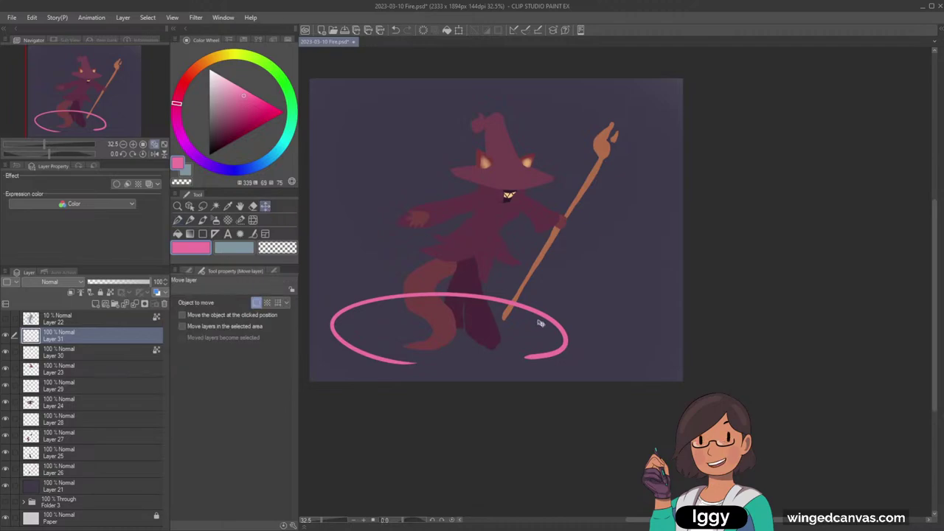
left_click_drag(540, 323, 552, 323)
left_click_drag(115, 340, 116, 476)
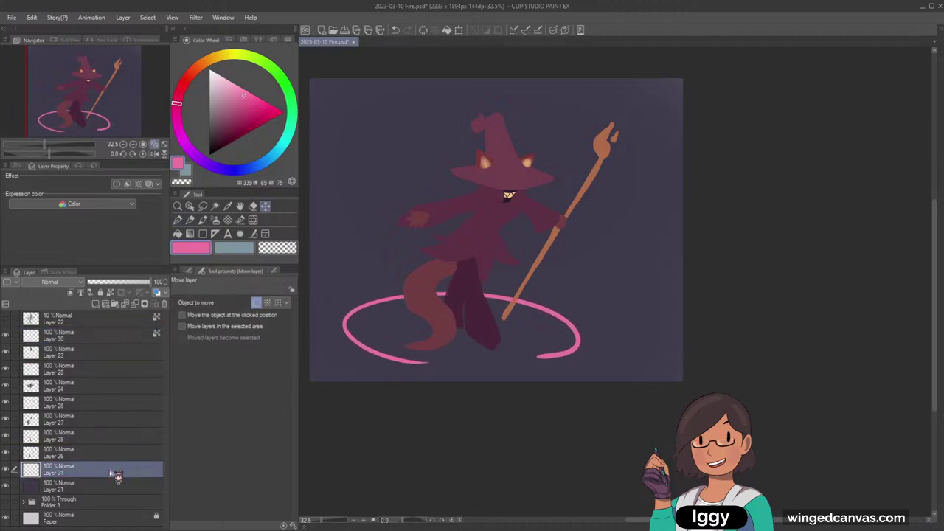
Step: Set the G-pen's brush size to 60 and its stabilization to 7
left_click(179, 220)
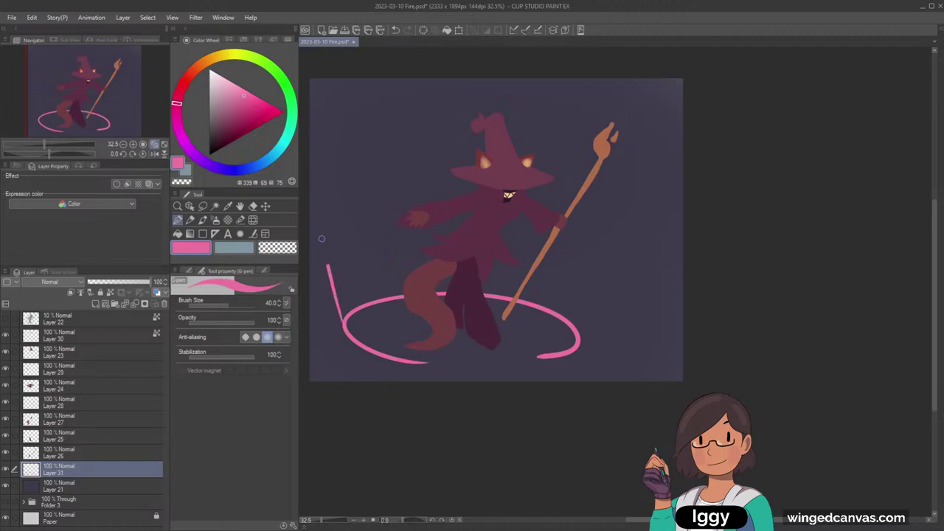
mouse_move(320, 238)
left_mouse_down()
mouse_move(352, 333)
mouse_move(339, 314)
mouse_move(332, 280)
mouse_move(371, 348)
left_mouse_up()
key("ctrl+z")
key("ctrl+z")
key("]")
key("ctrl+z")
left_click(224, 357)
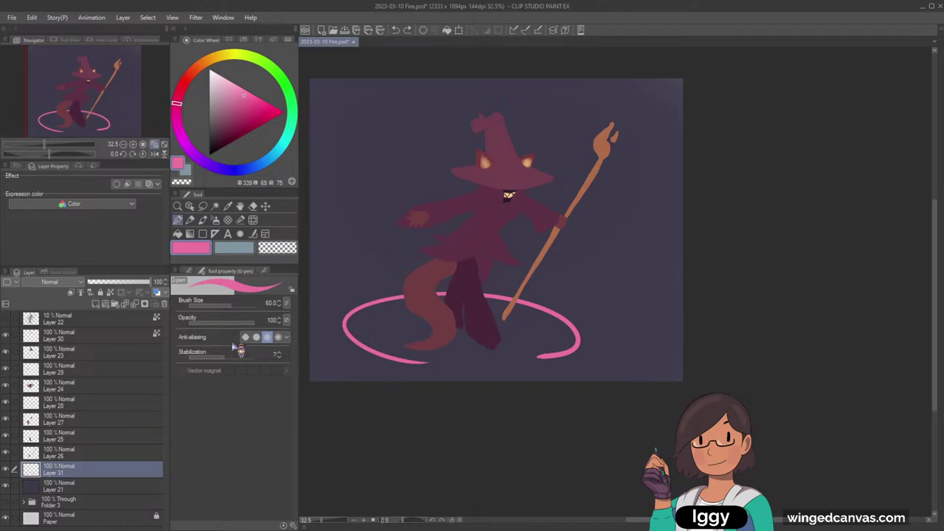
left_click_drag(342, 321, 338, 273)
key("ctrl+z")
left_click_drag(346, 328, 336, 264)
key("ctrl+z")
mouse_move(344, 326)
left_mouse_down()
mouse_move(335, 264)
mouse_move(360, 323)
left_mouse_up()
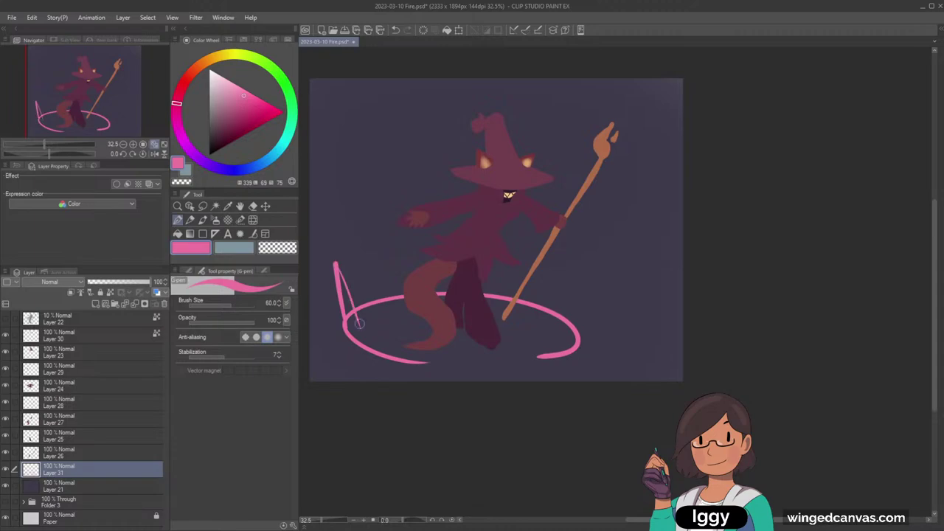
key("ctrl+z")
key("ctrl+z")
Step: Outline jagged pink flames rising from both ends and the back of the ring, leaving the front open
mouse_move(337, 267)
left_mouse_down()
mouse_move(356, 316)
mouse_move(349, 330)
left_mouse_up()
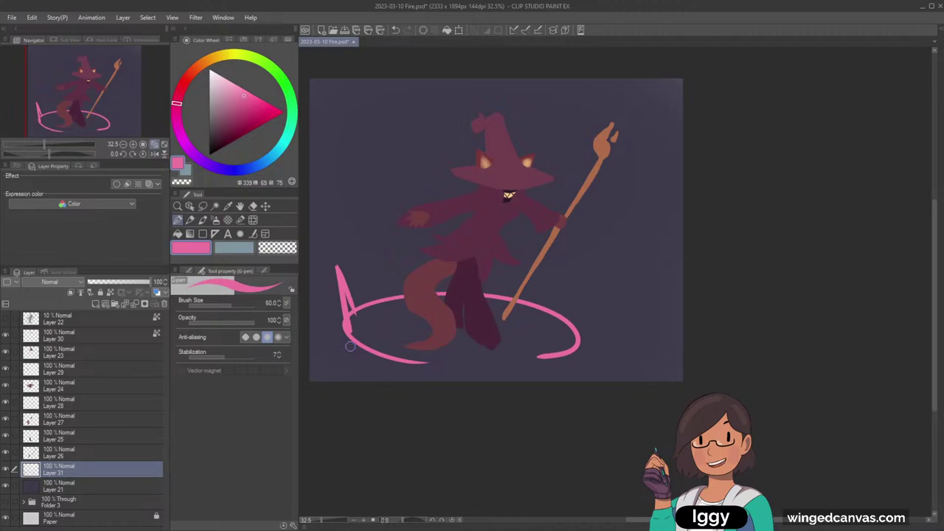
left_click_drag(353, 313, 402, 361)
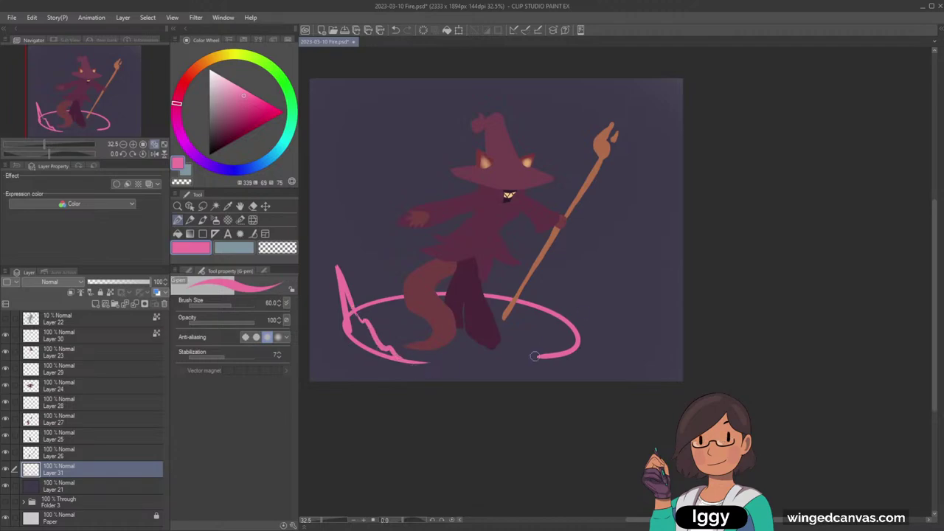
left_click_drag(534, 356, 558, 336)
mouse_move(580, 304)
left_mouse_down()
mouse_move(601, 263)
mouse_move(581, 341)
left_mouse_up()
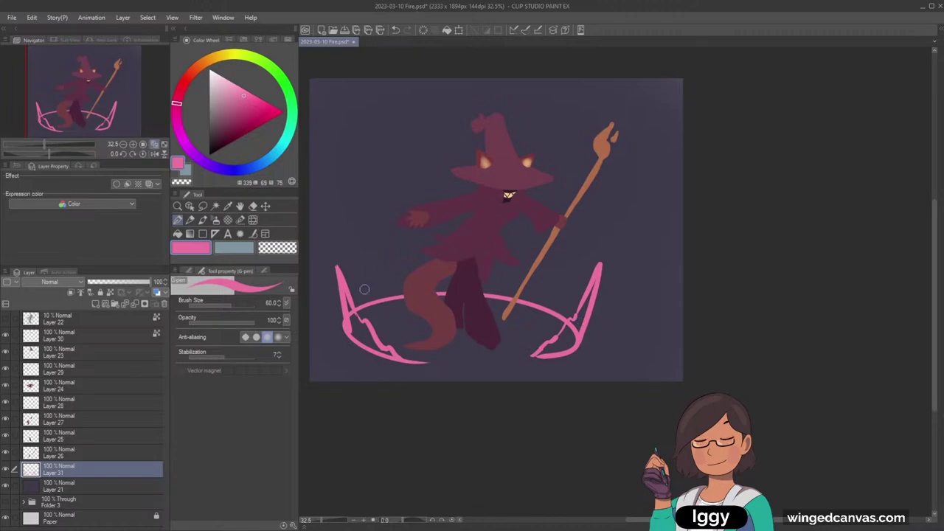
mouse_move(356, 314)
left_mouse_down()
mouse_move(352, 299)
mouse_move(373, 267)
mouse_move(406, 284)
mouse_move(427, 249)
mouse_move(436, 264)
left_mouse_up()
mouse_move(484, 288)
left_mouse_down()
mouse_move(552, 236)
mouse_move(544, 284)
mouse_move(555, 278)
mouse_move(570, 288)
mouse_move(590, 264)
mouse_move(570, 316)
left_mouse_up()
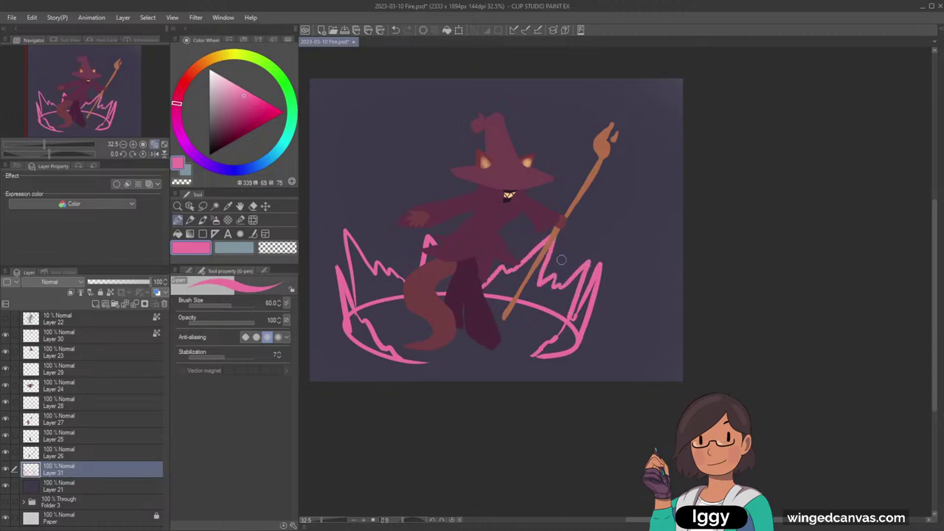
Step: Fill the outlined flames behind the witch and at both ends of the ring with the same pink
left_click(177, 234)
left_click(372, 273)
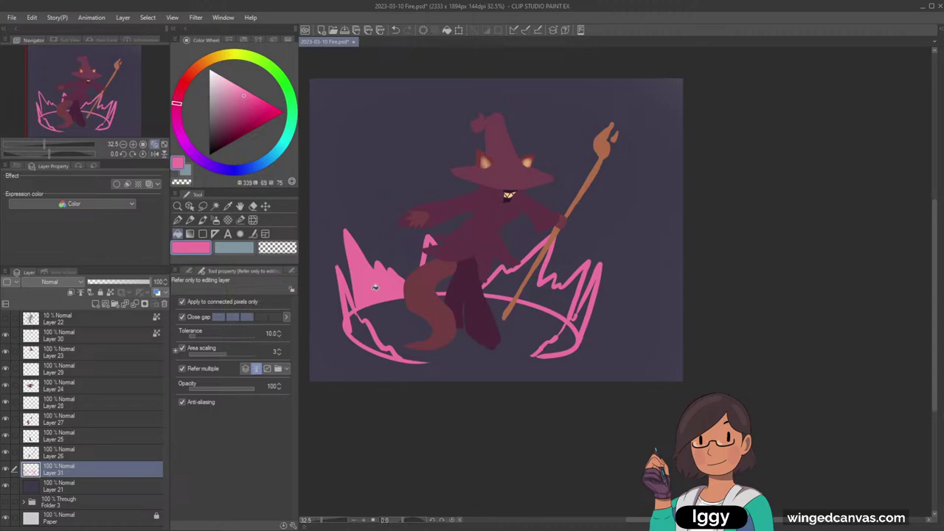
left_click(447, 283)
key("p")
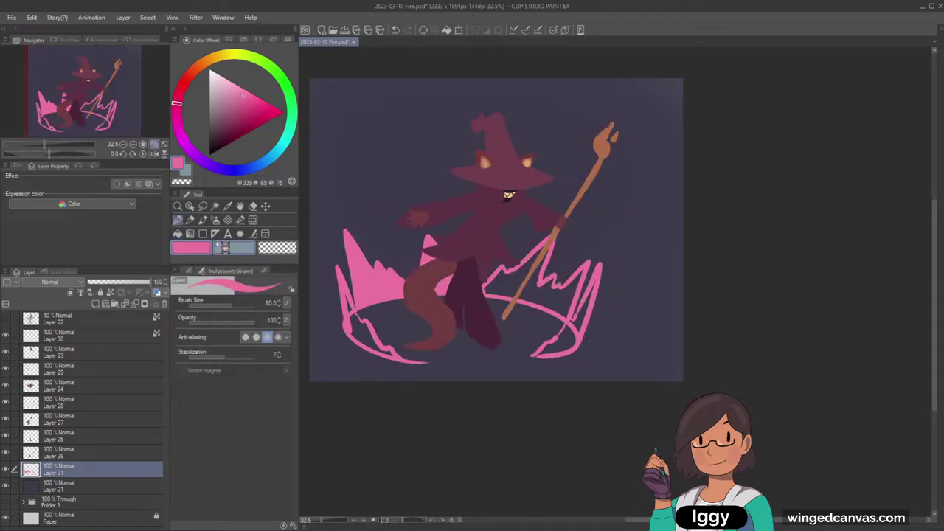
key("g")
left_click(539, 294)
left_click(579, 325)
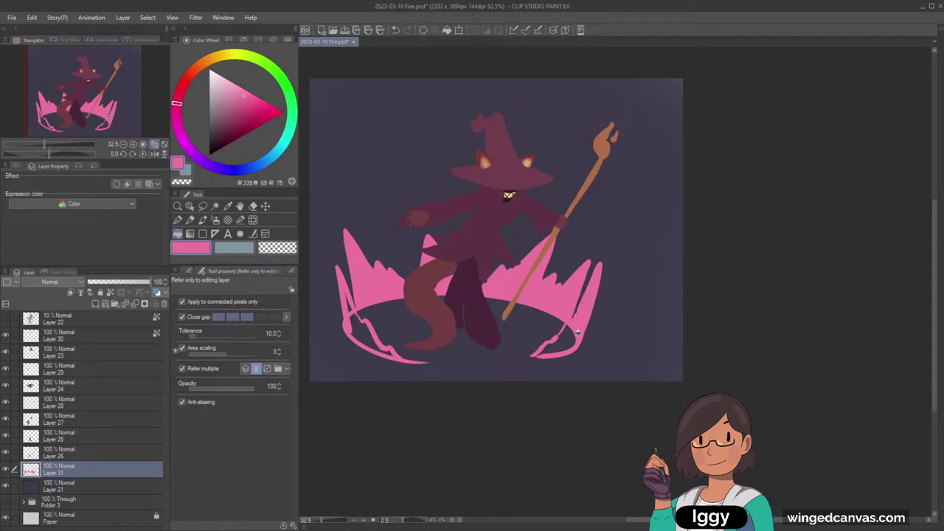
left_click(573, 341)
left_click(359, 332)
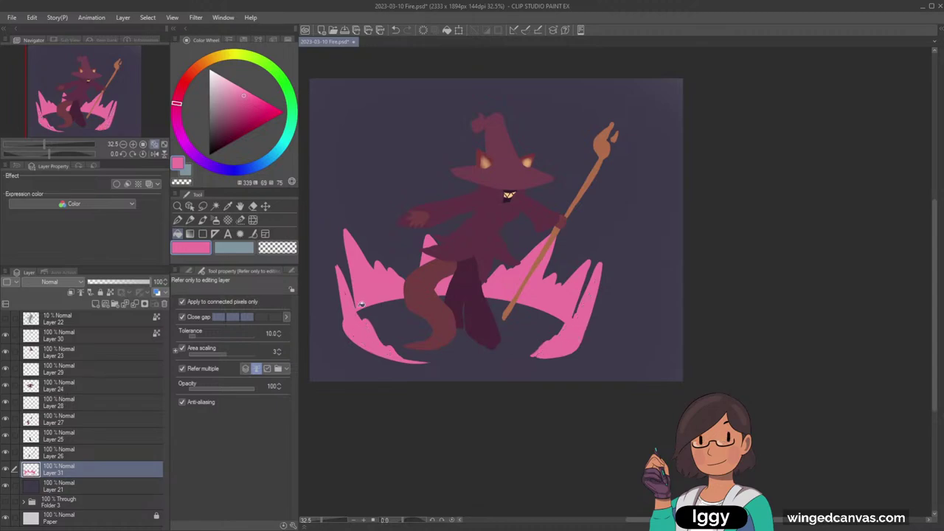
Step: Erase along the outside of the pink ring's left end to give the leftmost flame a cleaner, slimmer edge
key("p")
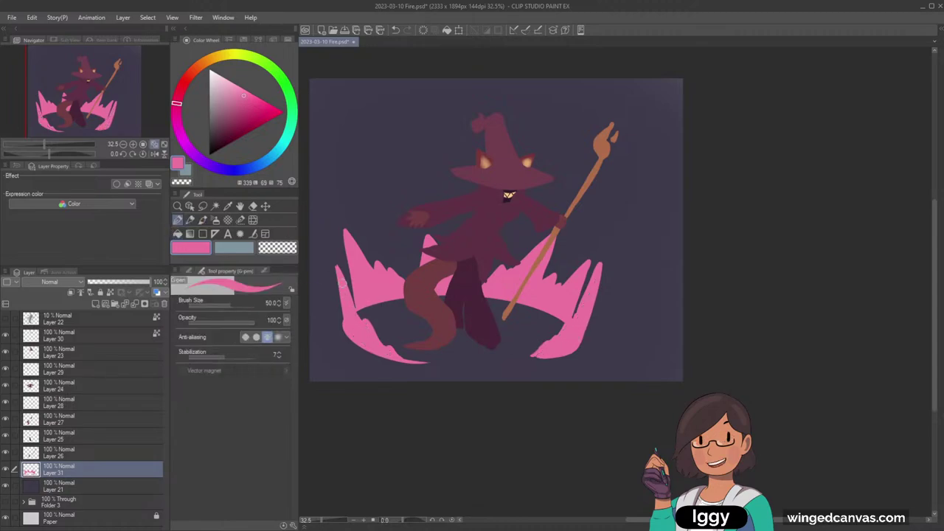
key("c")
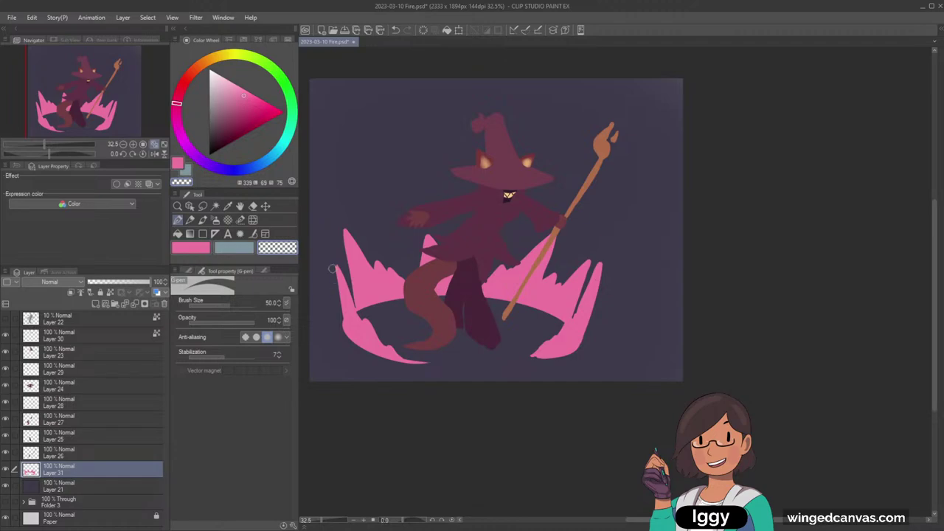
left_click_drag(333, 269, 350, 354)
left_click_drag(330, 253, 356, 367)
key("ctrl+z")
left_click_drag(328, 251, 361, 371)
key("bracketleft")
key("bracketleft")
key("ctrl+z")
left_click_drag(354, 306, 339, 270)
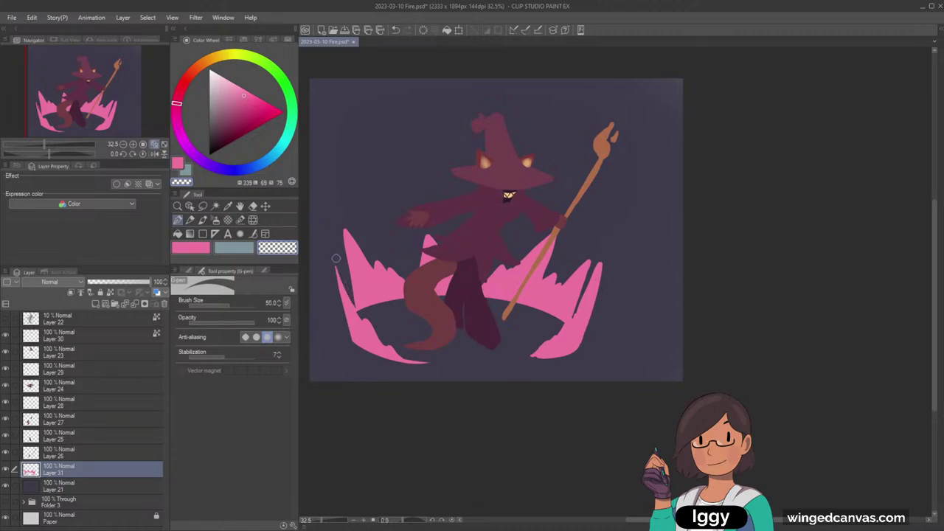
Step: Widen the gap between the two flames at the ring's right end and add a thin pink spike at the left end
key("bracketright")
left_click_drag(573, 311, 594, 276)
left_click(197, 251)
mouse_move(355, 306)
left_mouse_down()
mouse_move(343, 264)
mouse_move(352, 294)
left_mouse_up()
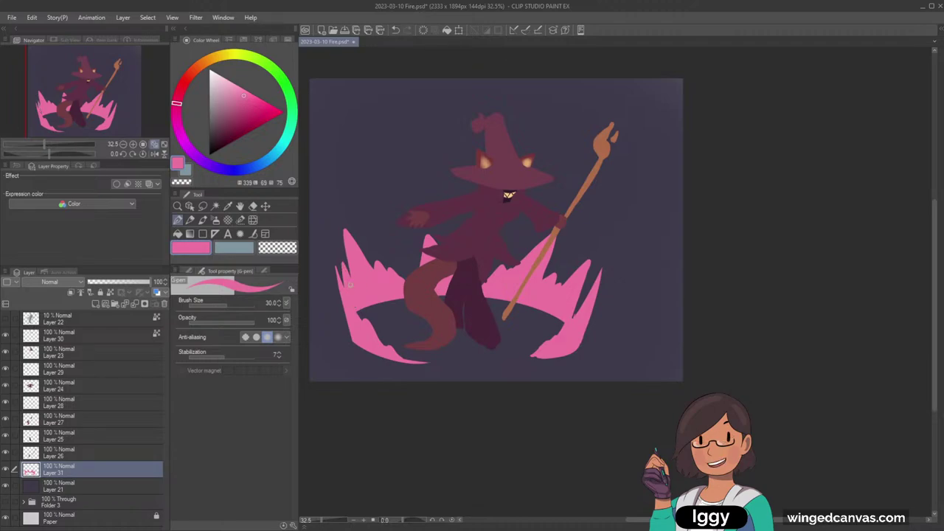
key("c")
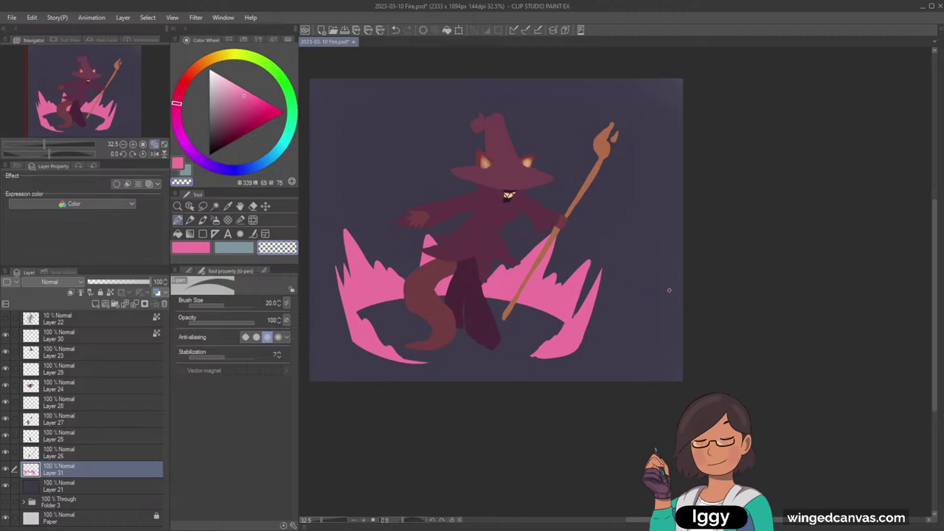
Step: Try shading the left flames on Layer 31 with dark maroon soft airbrush at size 100, with transparent pixels locked
left_click(178, 205)
left_click(352, 333)
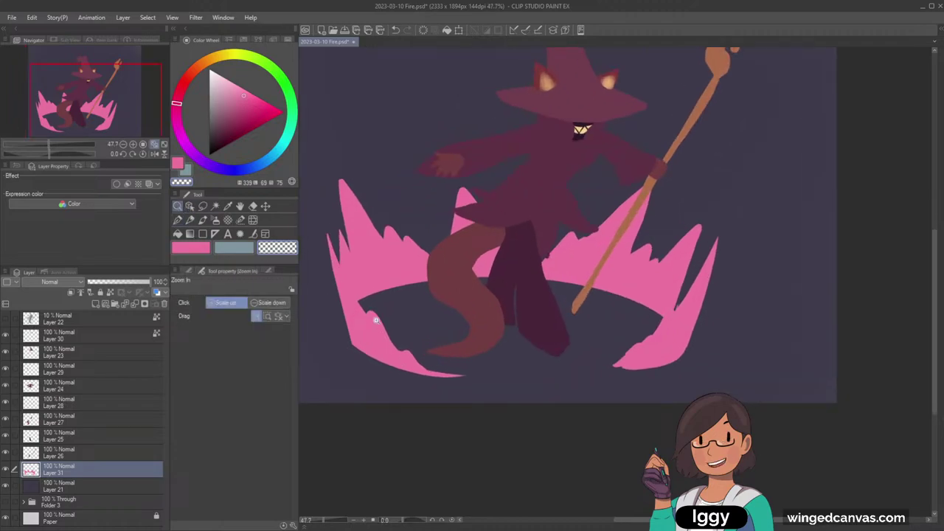
left_click(215, 220)
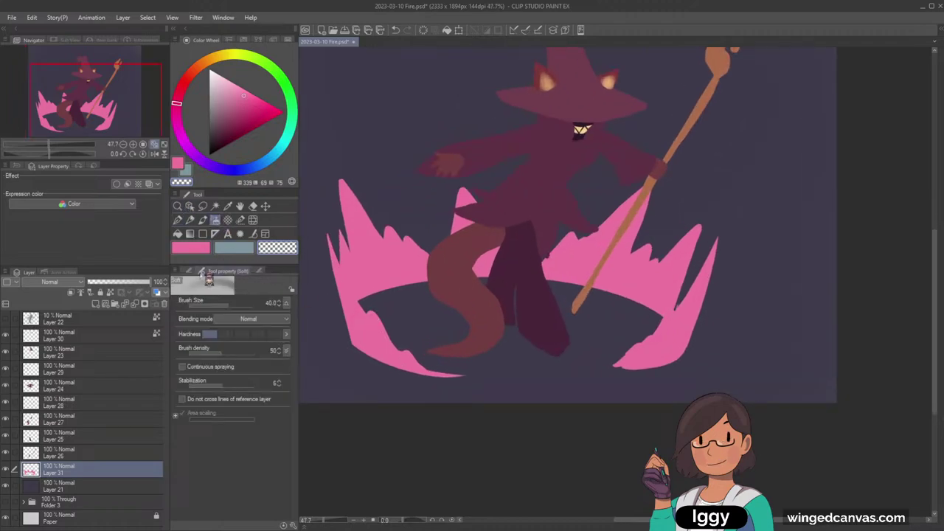
left_click(203, 220)
left_click(216, 219)
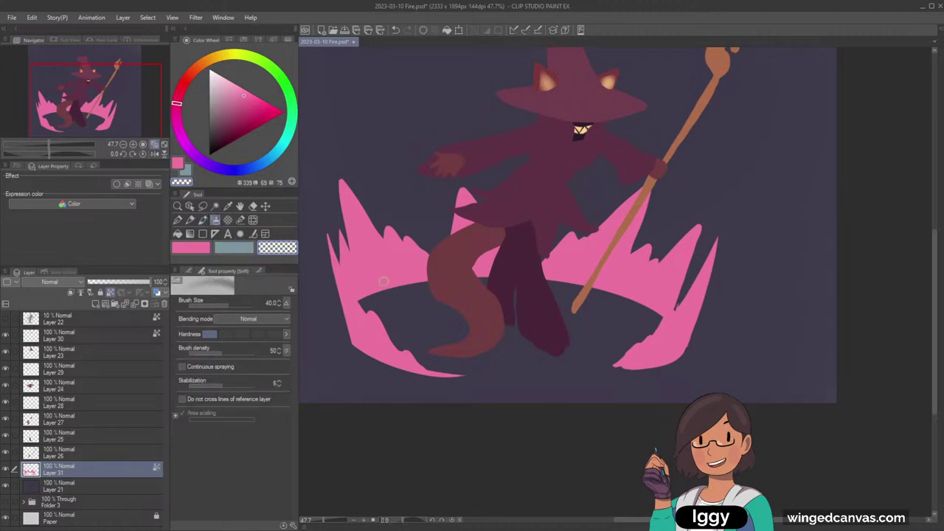
left_click(234, 247)
left_click(181, 86)
left_click(218, 108)
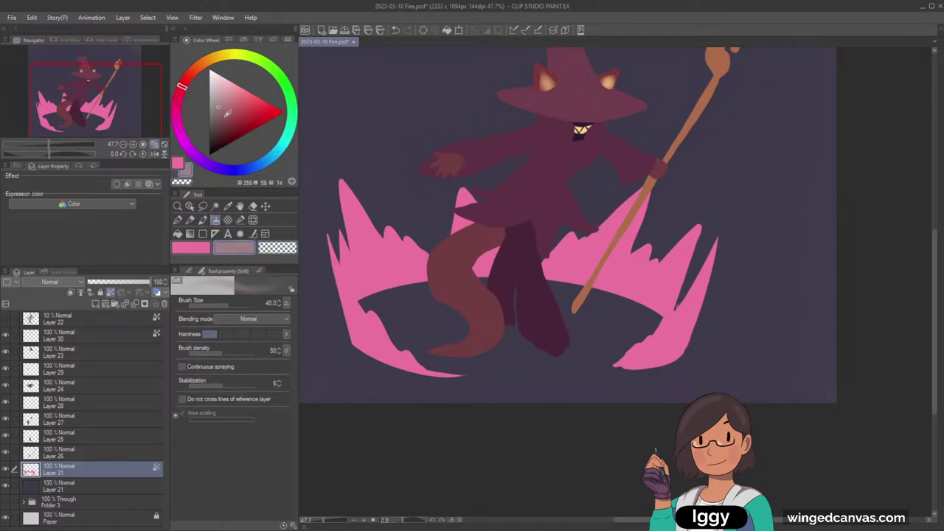
left_click(224, 133)
key("]")
key("]")
key("]")
mouse_move(379, 267)
left_mouse_down()
mouse_move(394, 259)
mouse_move(363, 270)
mouse_move(374, 274)
left_mouse_up()
key("ctrl+z")
key("[")
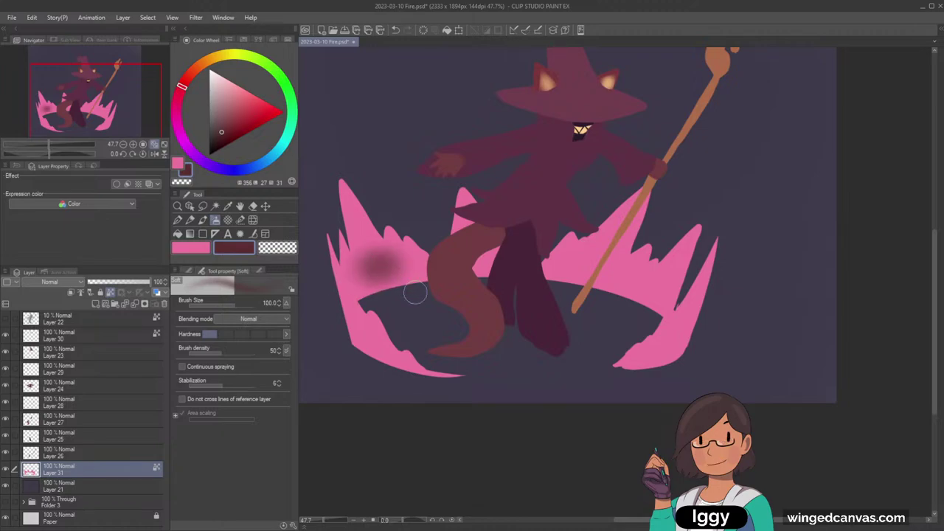
key("ctrl+z")
key("ctrl+z")
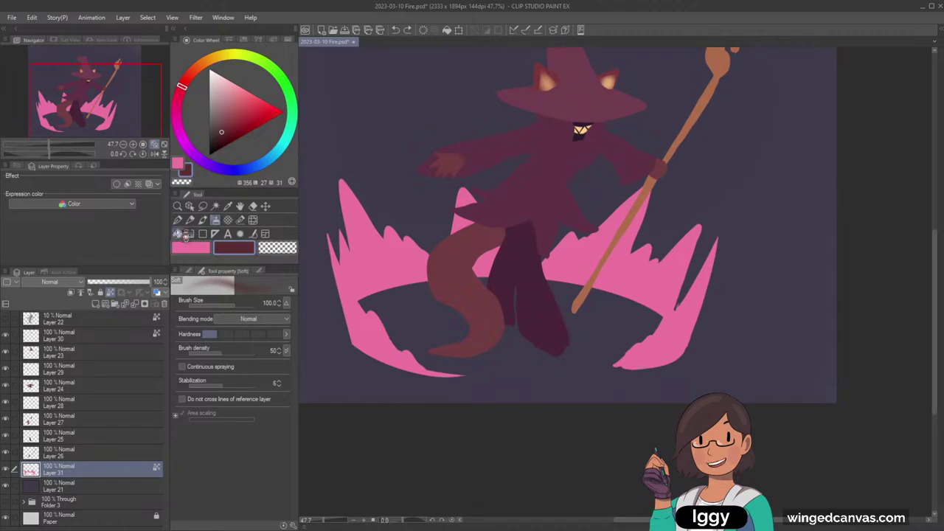
Step: Erase along the outer edge of the tallest left flame with the G-pen in transparent colour at size 25, sharpening its tip
key("p")
key("c")
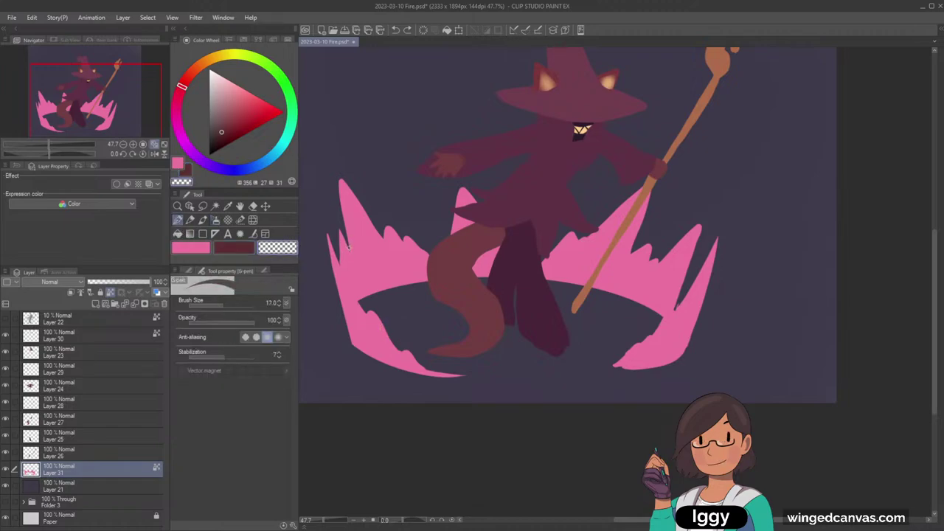
key("]")
left_click_drag(351, 250, 341, 179)
mouse_move(349, 243)
left_mouse_down()
mouse_move(336, 159)
mouse_move(343, 203)
mouse_move(338, 158)
mouse_move(346, 159)
left_mouse_up()
key("ctrl+z")
key("[")
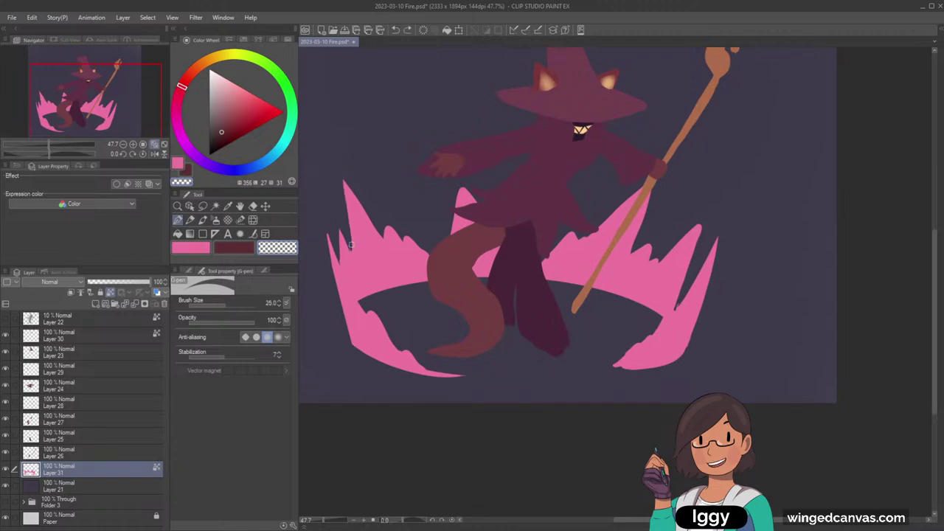
left_click_drag(352, 249, 342, 160)
Step: Sample the flame pink, unlock Layer 31's transparent pixels and touch up the gap beside the tallest left flame
left_click(367, 251, "alt")
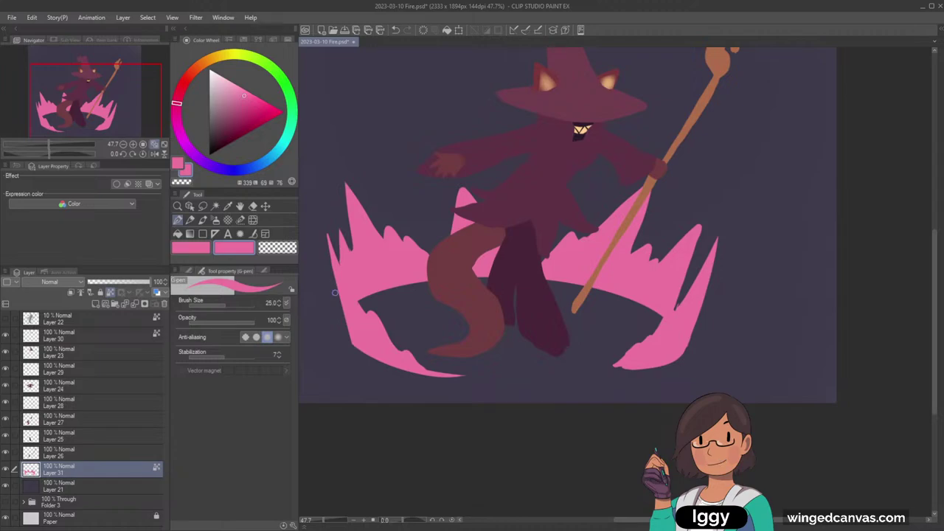
left_click(110, 293)
left_click_drag(341, 232, 357, 258)
left_click(177, 206)
scroll(421, 295, "down", 3)
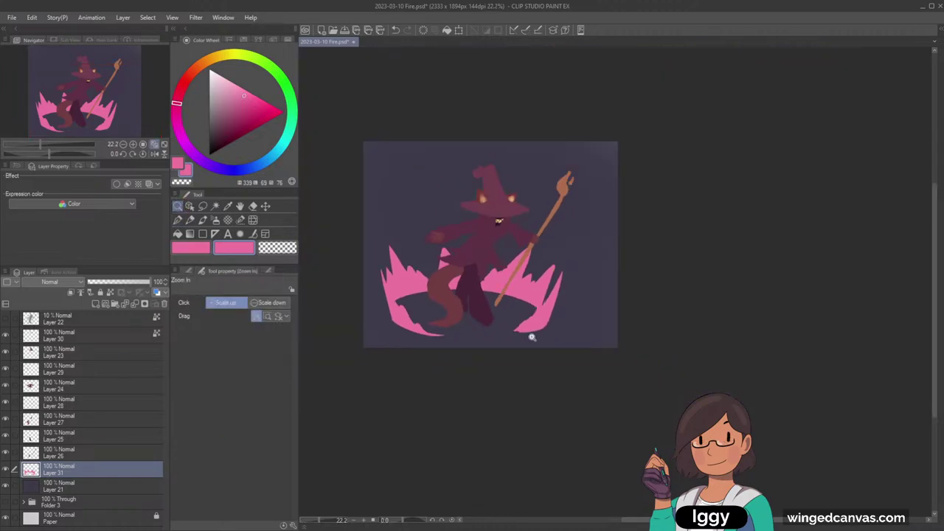
left_click(531, 336)
left_click(449, 270)
left_click(177, 220)
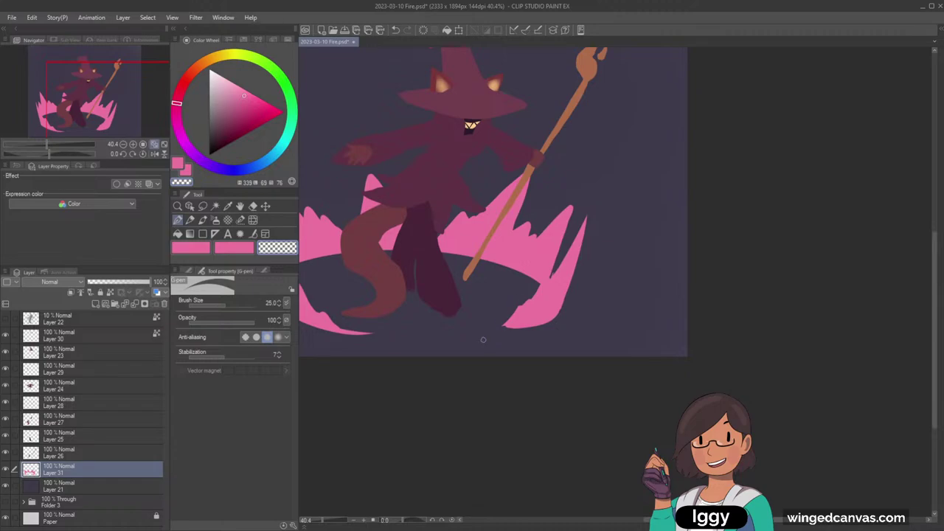
key("c")
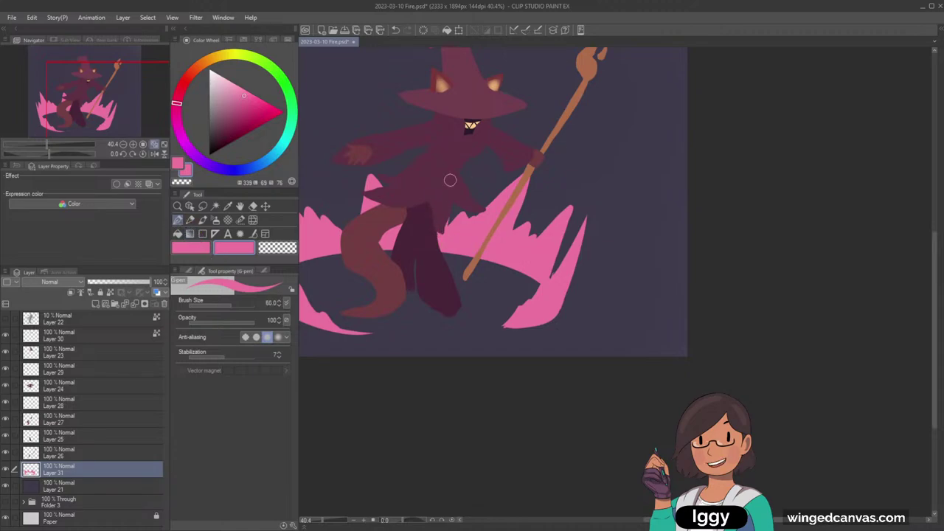
left_click_drag(92, 114, 86, 91)
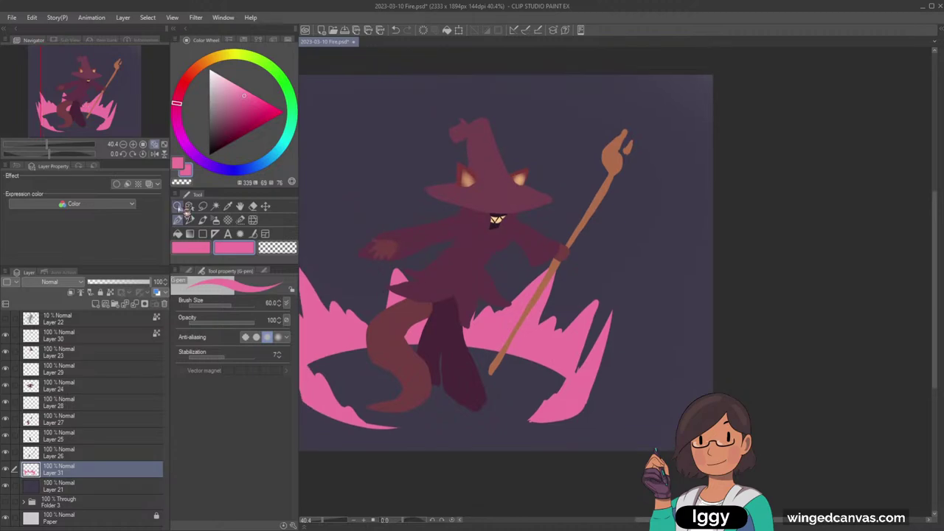
left_click(178, 206)
left_click(481, 204)
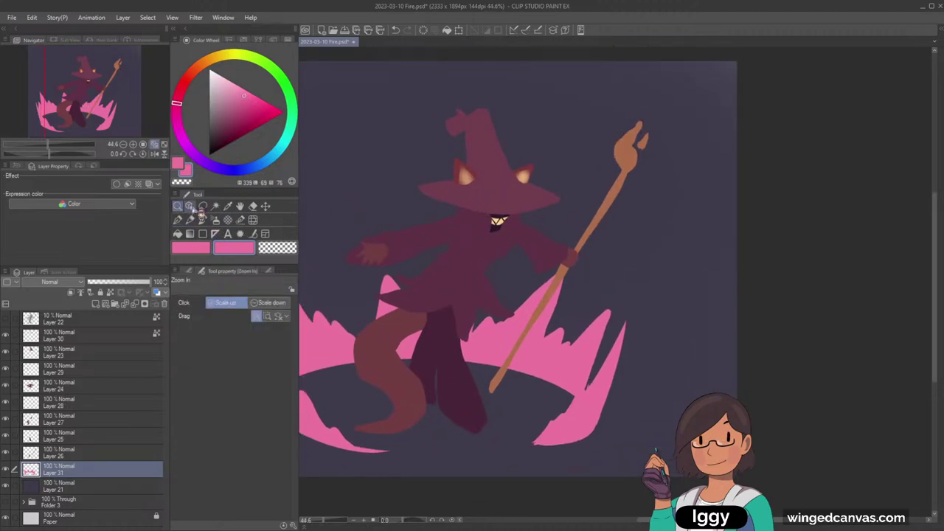
Step: Show the sketch on Layer 22, darken its lines, set its opacity to 20% and hide it again
left_click(189, 206)
left_click(495, 206)
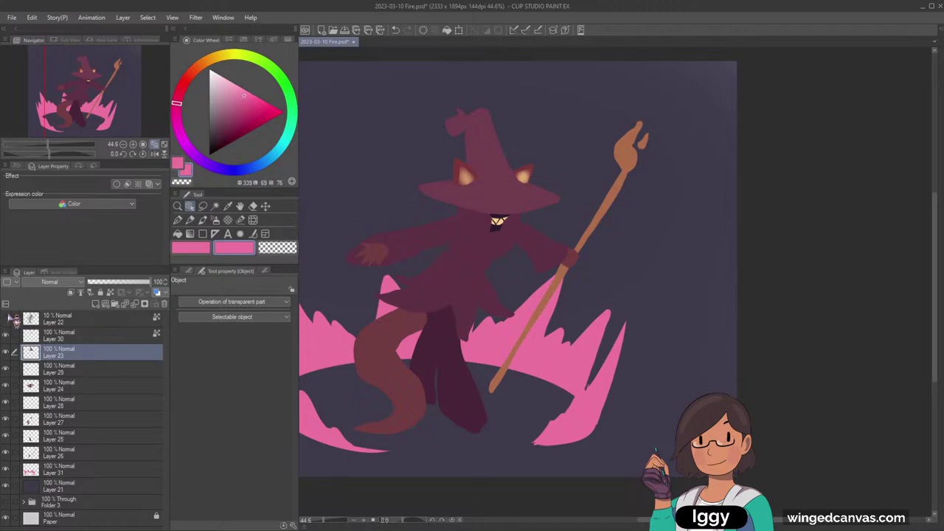
left_click(12, 322)
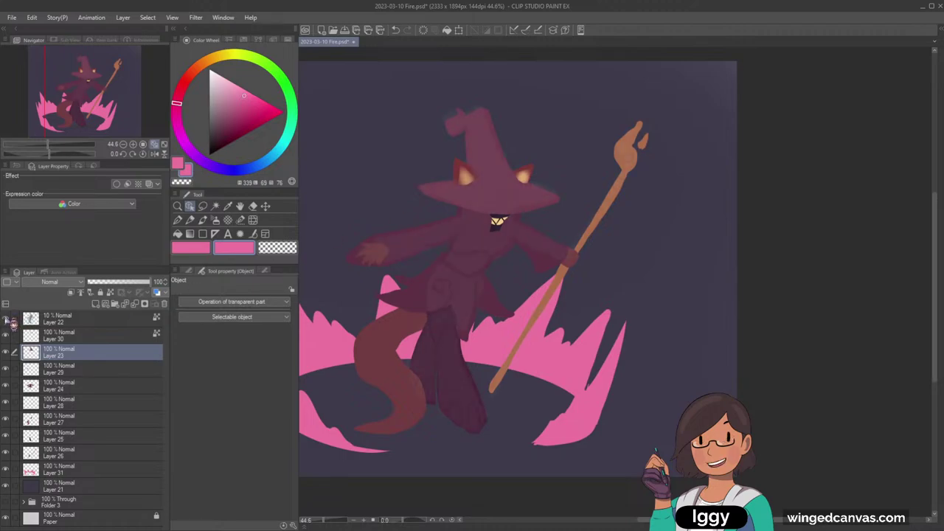
left_click(81, 324)
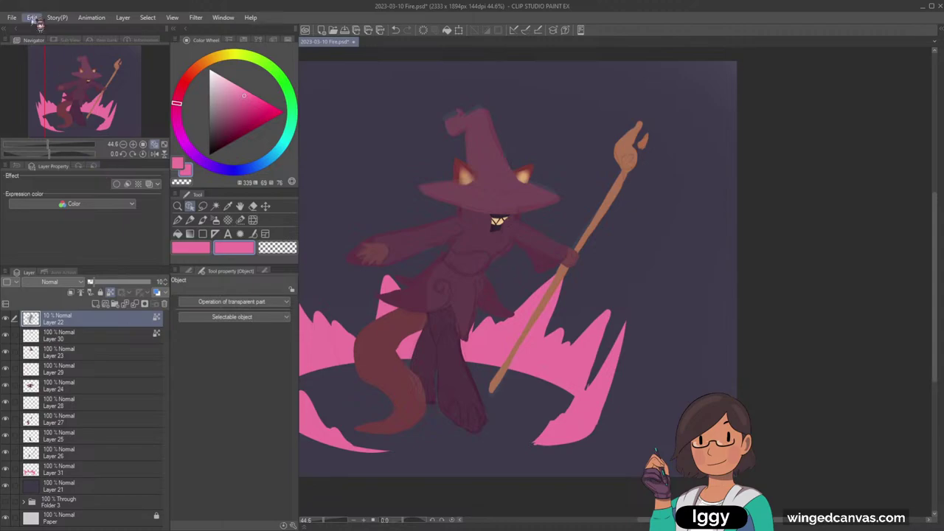
left_click(112, 226)
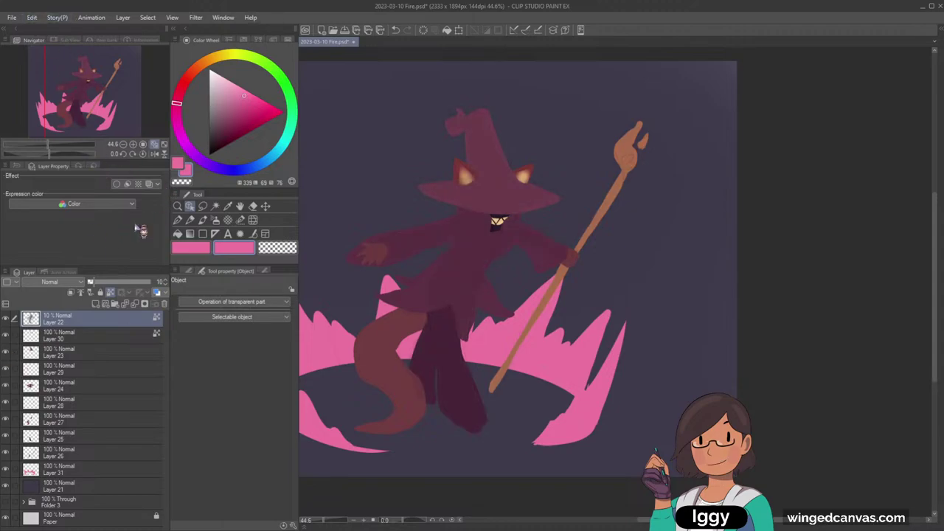
left_click_drag(137, 285, 180, 289)
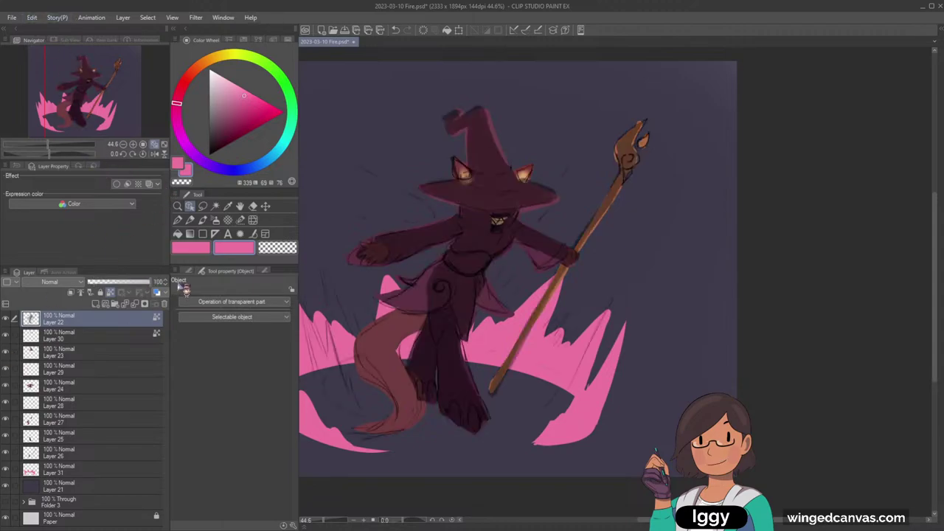
left_click(101, 285)
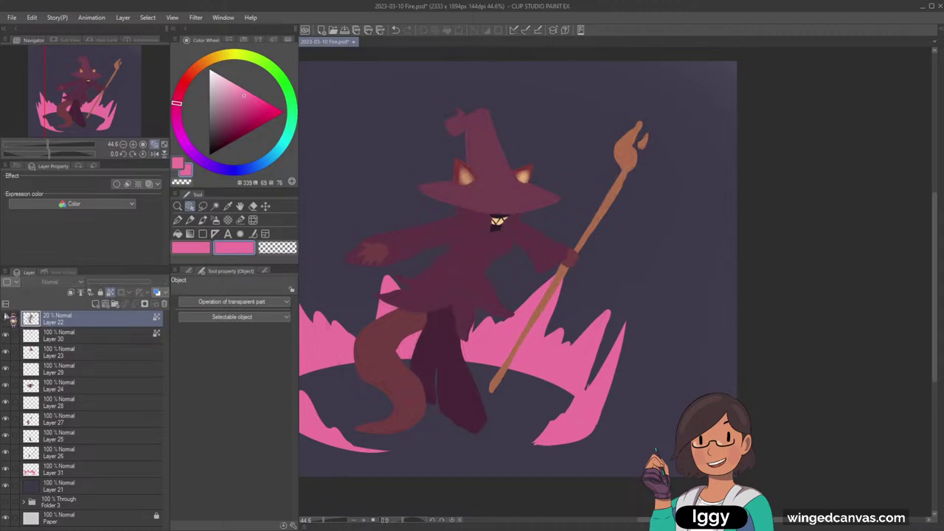
Step: Lock Layer 24's transparent pixels and airbrush a darker plum around the witch's outstretched hand with the Soft airbrush at size 100
left_click(177, 206)
left_click(549, 218)
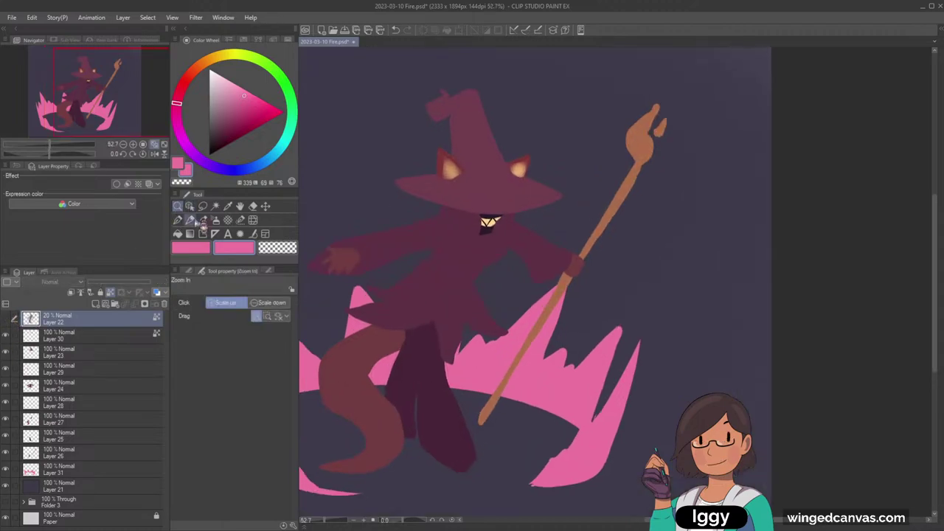
left_click(190, 206)
left_click(411, 245)
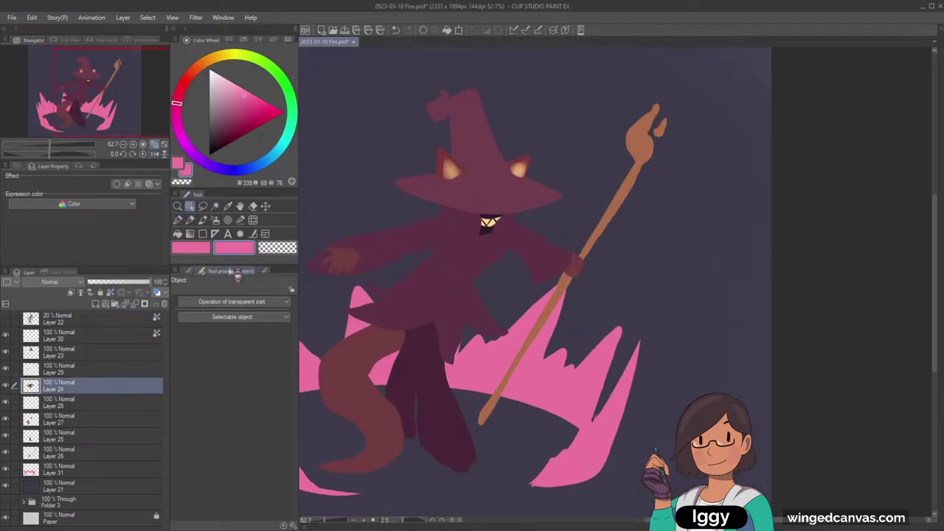
left_click(215, 220)
left_click(380, 257, "alt")
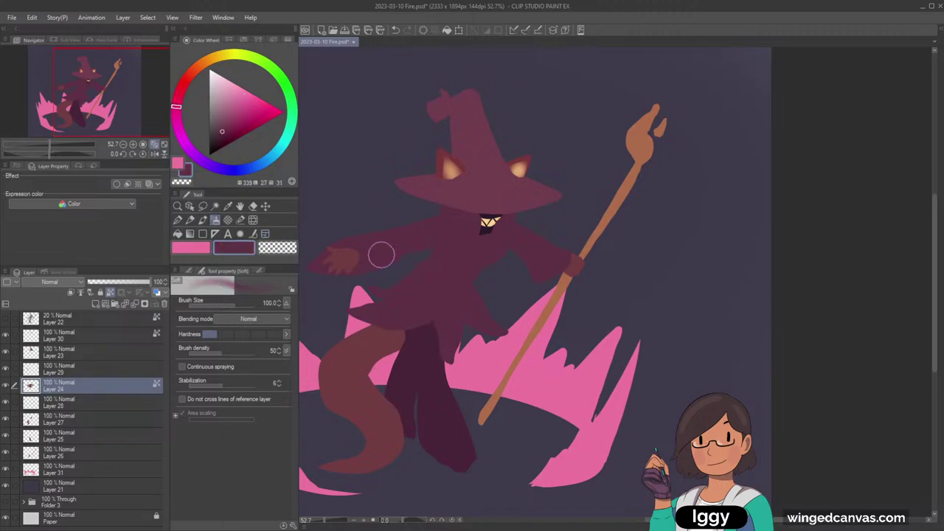
left_click(219, 139)
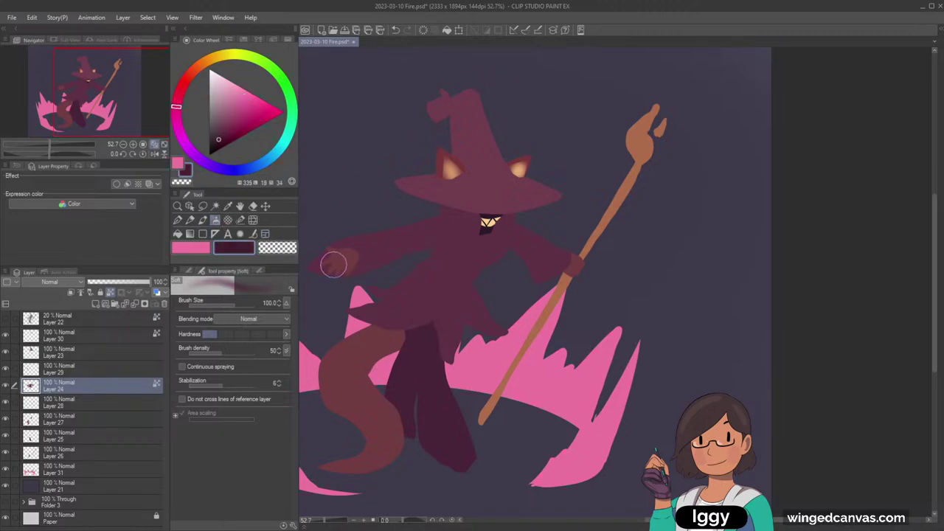
mouse_move(327, 261)
left_mouse_down()
mouse_move(337, 258)
mouse_move(318, 260)
mouse_move(350, 263)
mouse_move(318, 271)
mouse_move(352, 256)
left_mouse_up()
Step: Try covering the dark shading around the outstretched hand with the sampled sleeve plum, using the G-pen
left_click(178, 219)
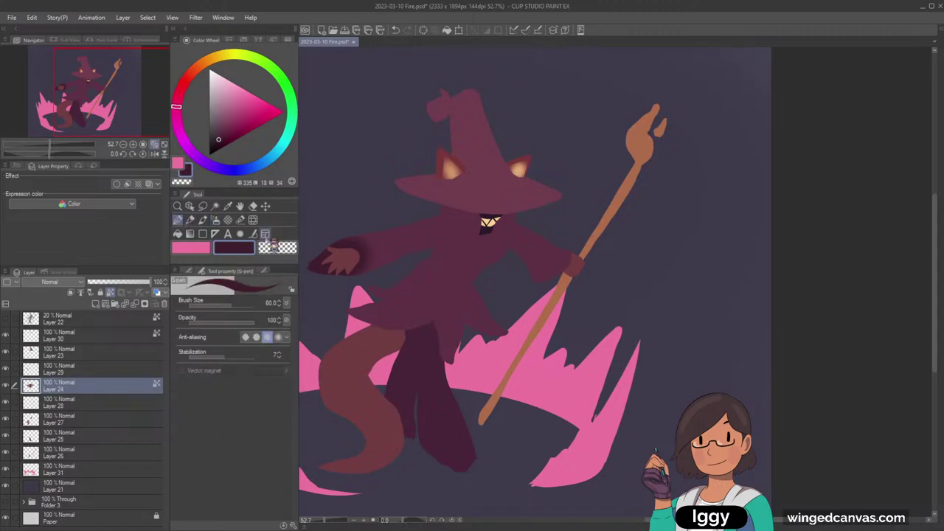
left_click(389, 242, "alt")
key("bracketright")
mouse_move(342, 239)
left_mouse_down()
mouse_move(304, 263)
mouse_move(339, 234)
mouse_move(311, 277)
mouse_move(371, 279)
left_mouse_up()
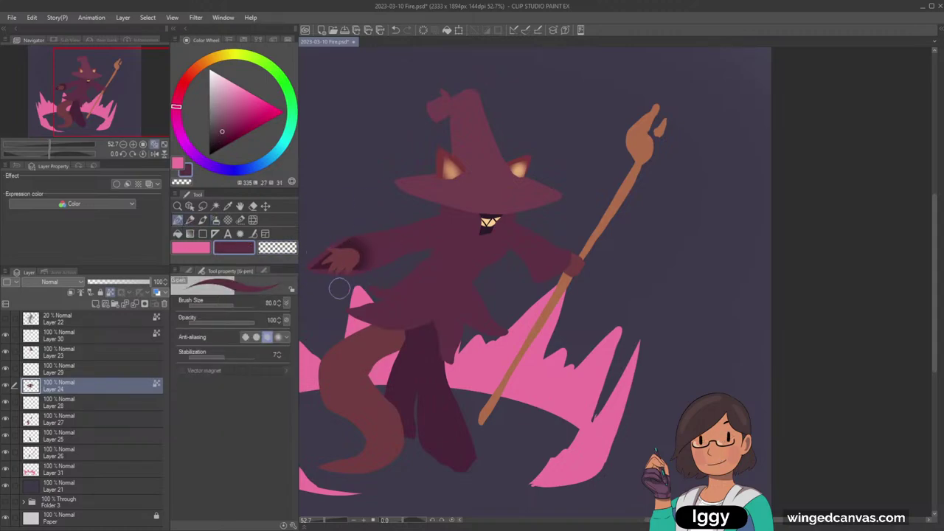
key("ctrl+z")
key("bracketleft")
key("bracketleft")
left_click_drag(307, 272, 386, 285)
key("ctrl+z")
key("ctrl+z")
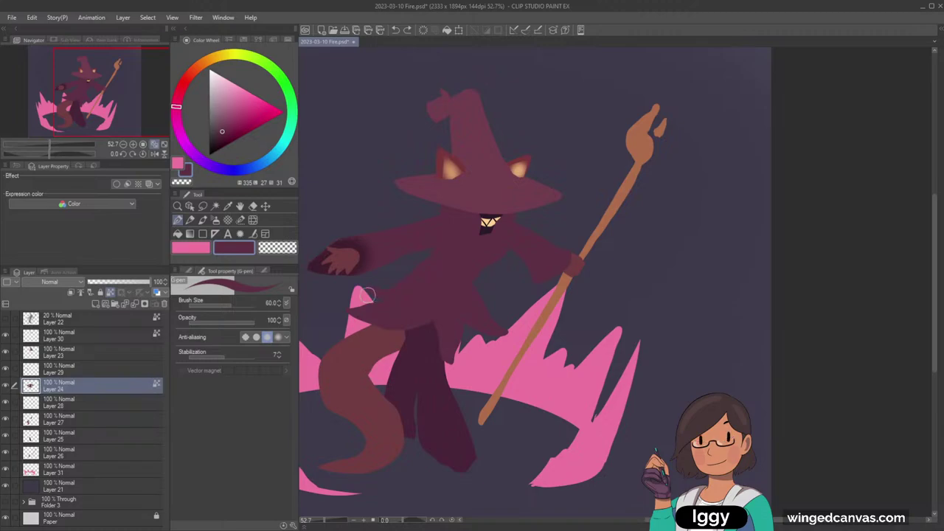
Step: Paint sleeve plum over the shading beyond the outstretched hand with the G-pen at size 50, leaving a crisp dark sleeve opening
key("c")
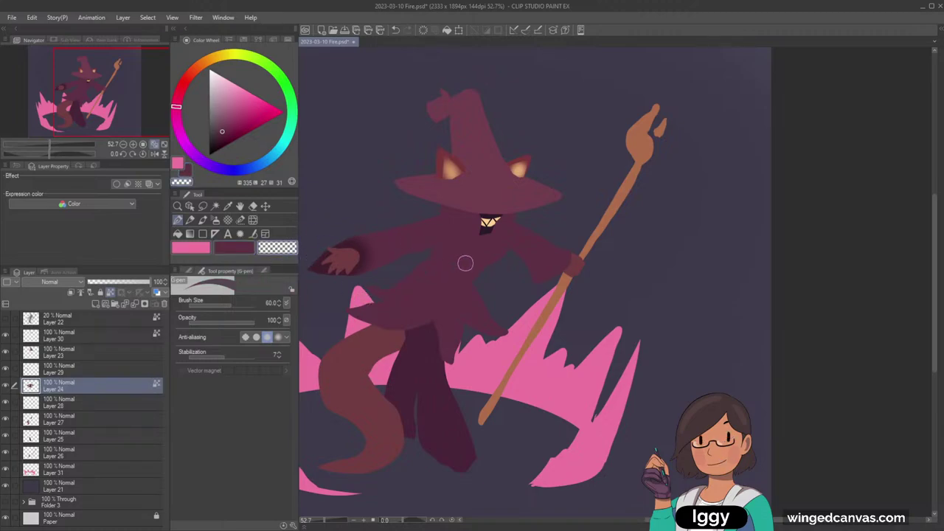
key("c")
key("]")
key("]")
key("]")
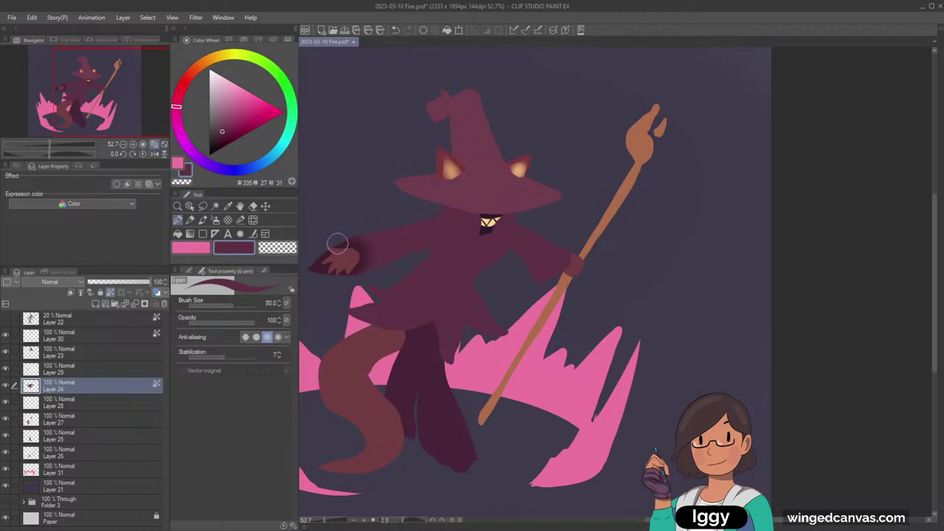
key("bracketleft")
key("bracketleft")
key("bracketleft")
key("bracketleft")
left_click_drag(330, 247, 361, 255)
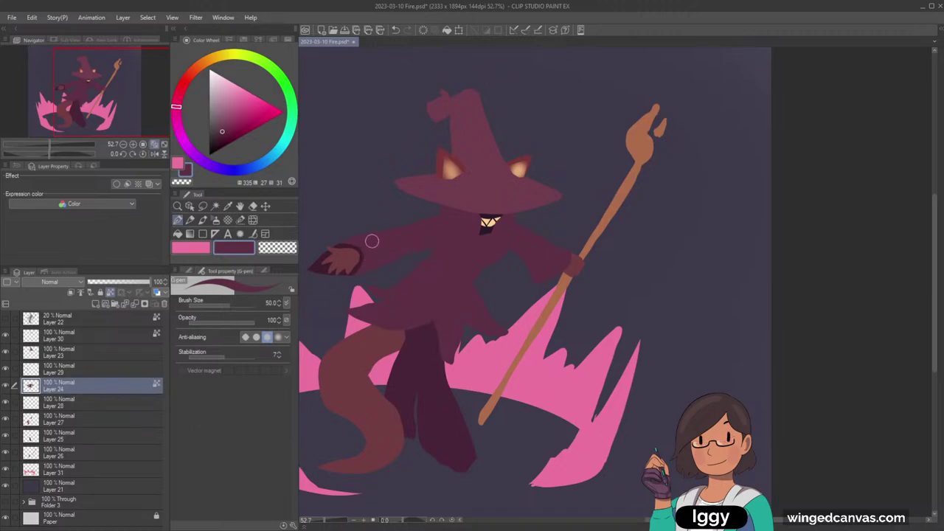
Step: Switch to the outstretched hand's Layer 29 and sample the hand's reddish brown for the G-pen
key("bracketleft")
key("bracketleft")
key("o")
left_click(355, 263)
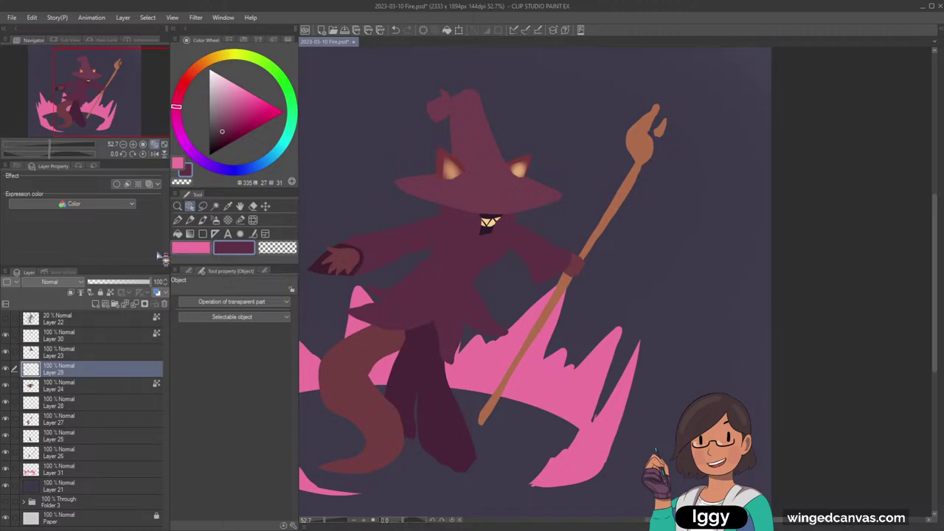
key("p")
left_click(345, 255, "alt")
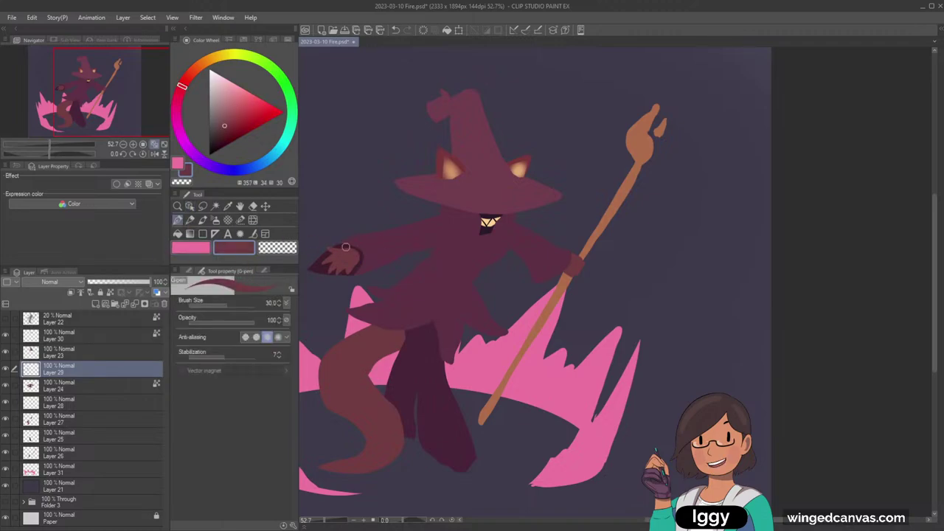
Step: Choose a darker, pinker red and try shading the outstretched hand with the G-pen at size 20
key("bracketleft")
key("bracketleft")
left_click(178, 205)
left_click(325, 284)
left_click(179, 94)
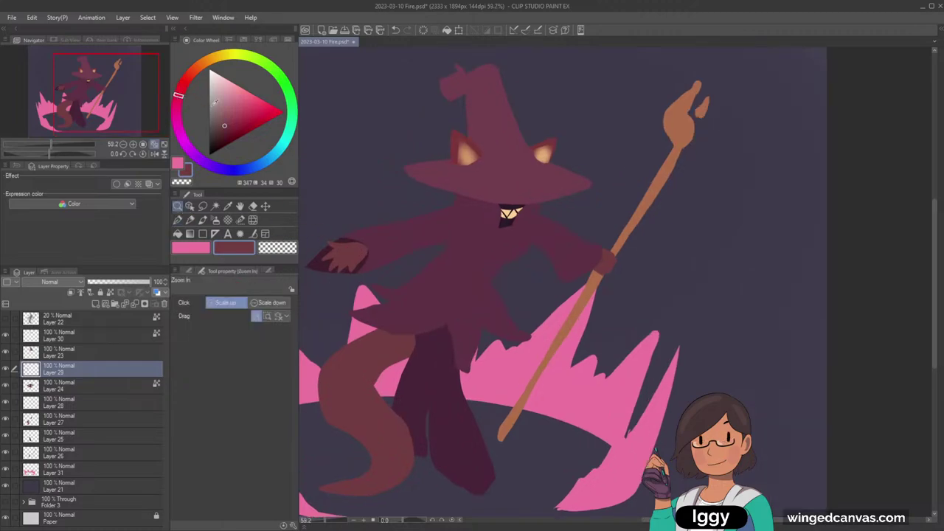
left_click_drag(224, 126, 227, 131)
key("p")
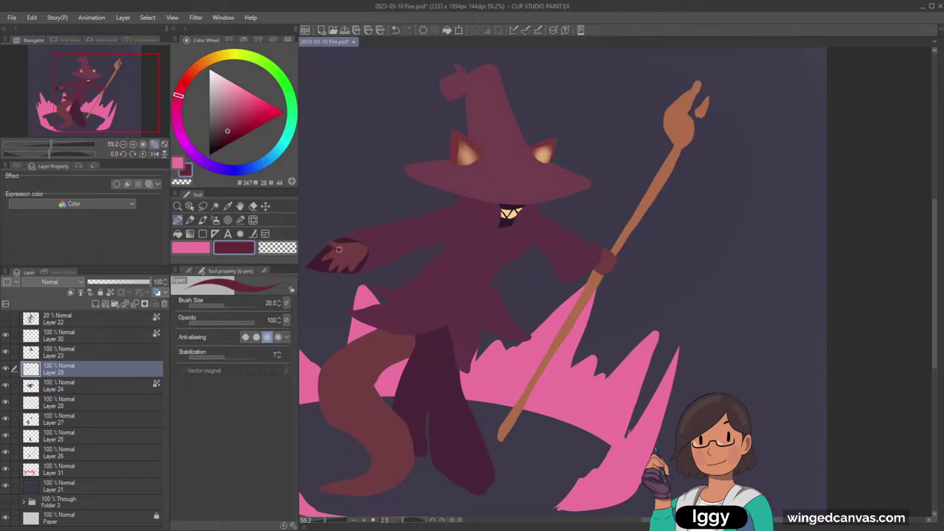
left_click(226, 129)
Step: Choose the オイルパステル Iggy brush from the favourite brushes and paint dark red shading on the outstretched hand
left_click(203, 220)
left_click(190, 221)
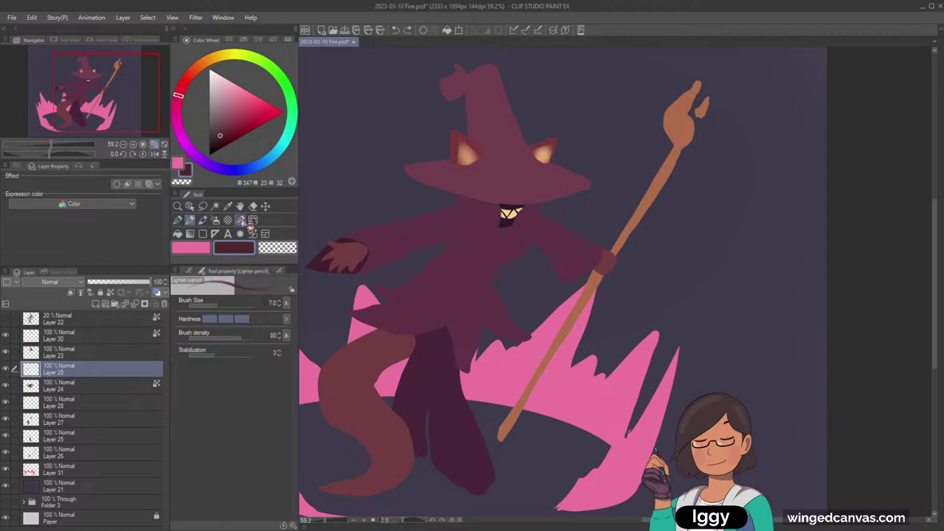
left_click(203, 221)
left_click(190, 273)
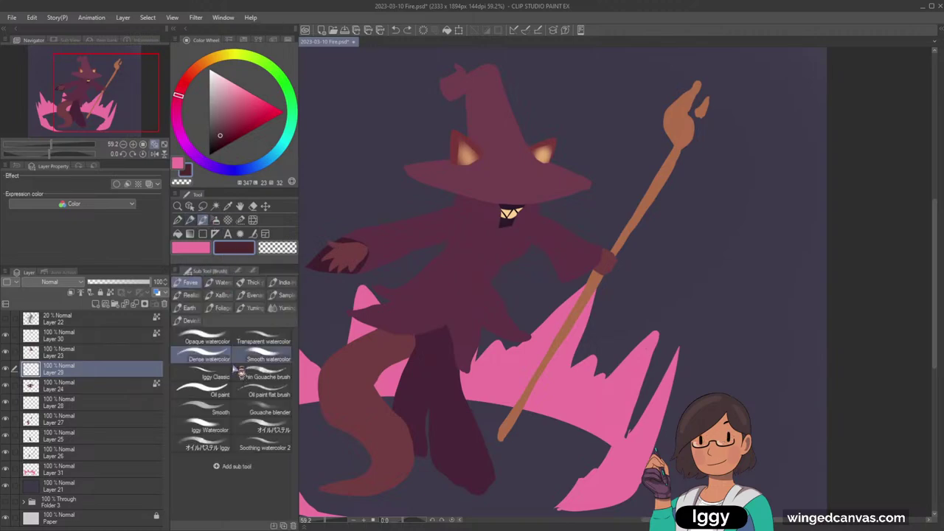
left_click(221, 447)
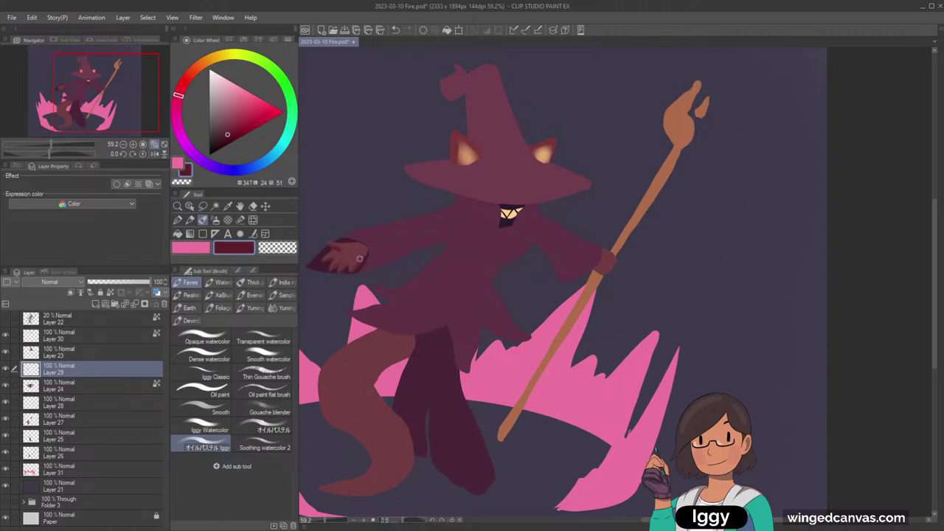
Step: Lock Layer 29's transparent pixels and continue the hand's dark red shading with the オイルパステル Iggy brush
left_click(111, 292)
left_click(178, 208)
left_click_drag(429, 261, 369, 258)
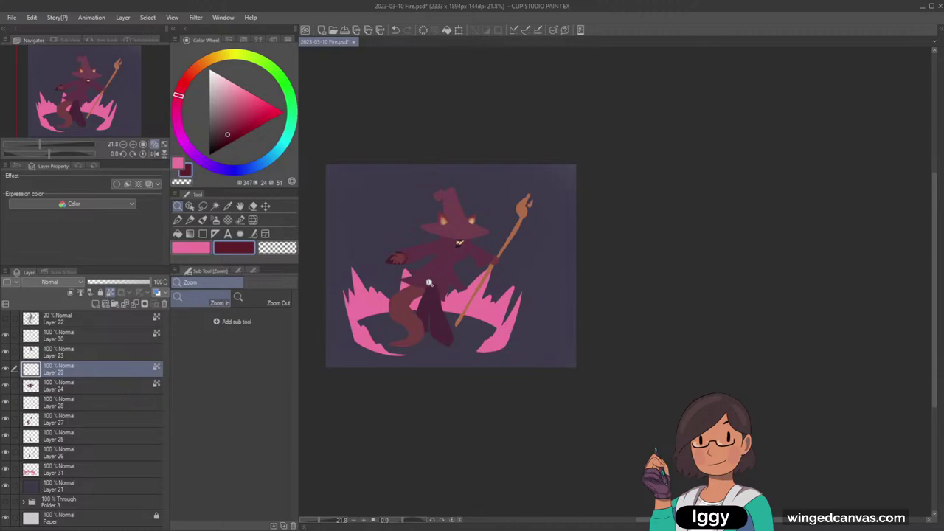
left_click(429, 258)
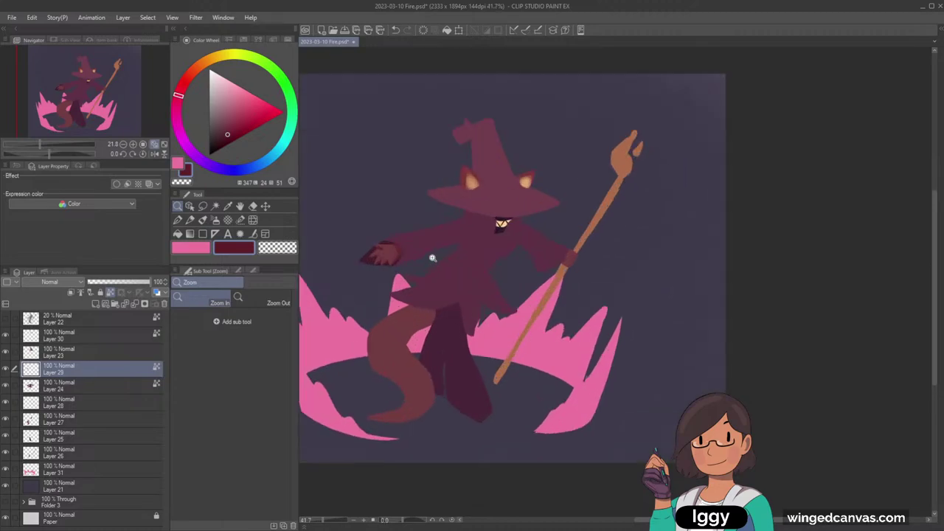
left_click(402, 267)
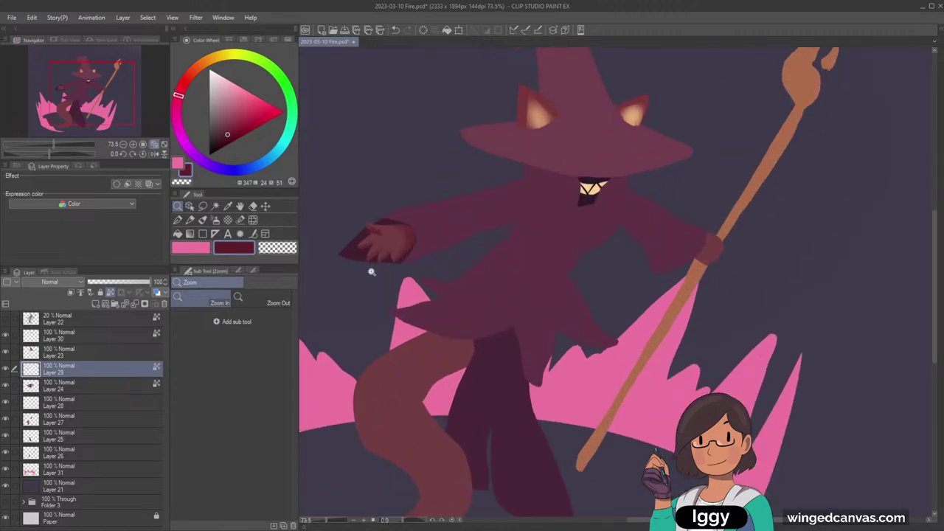
left_click(203, 220)
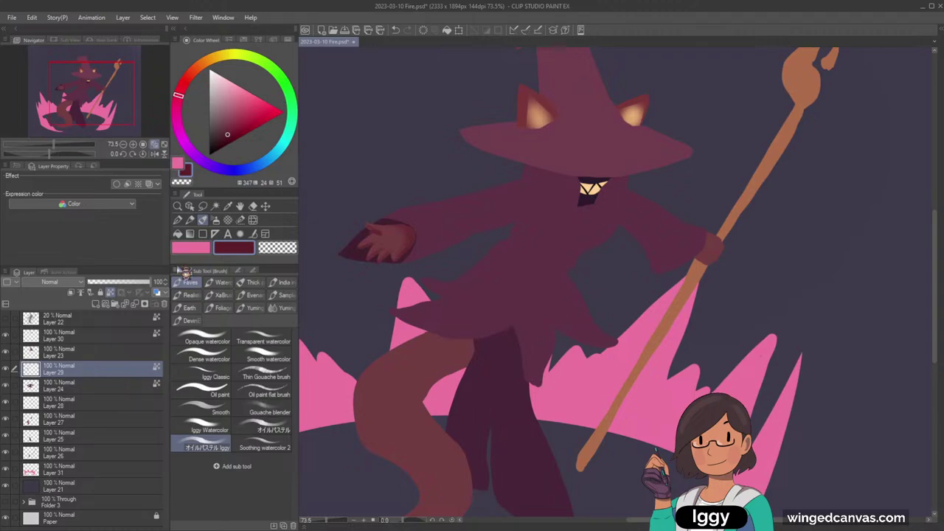
Step: Refine the outstretched hand's fingers and wrist with reds sampled from it, alternating with transparent colour
left_click(277, 248)
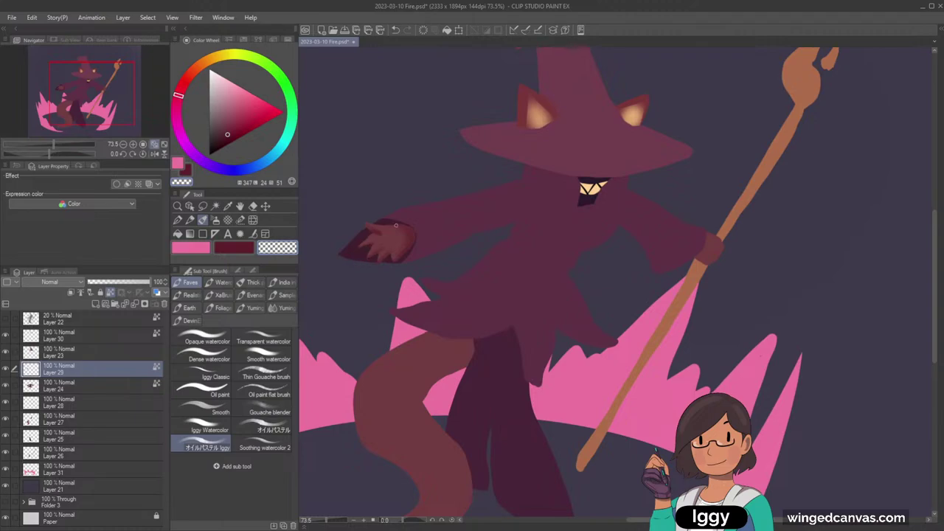
left_click(414, 233, "alt")
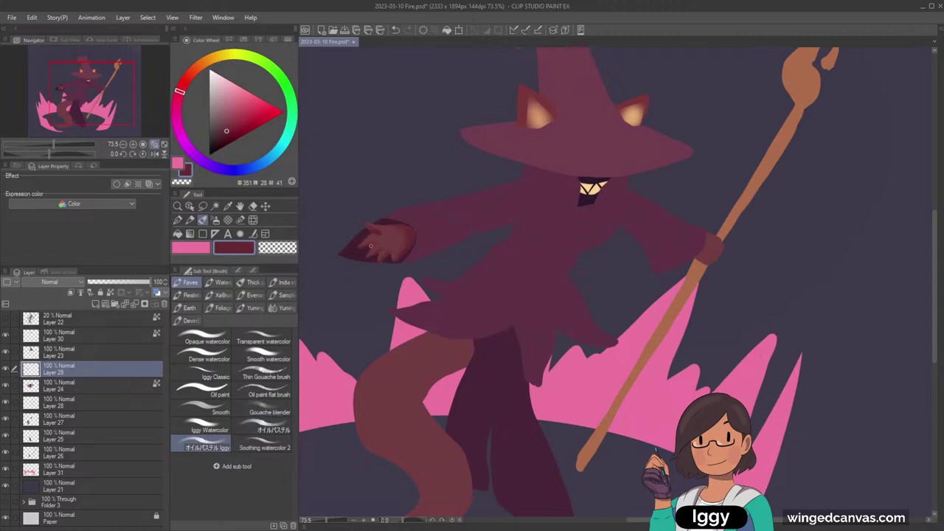
left_click(377, 250, "alt")
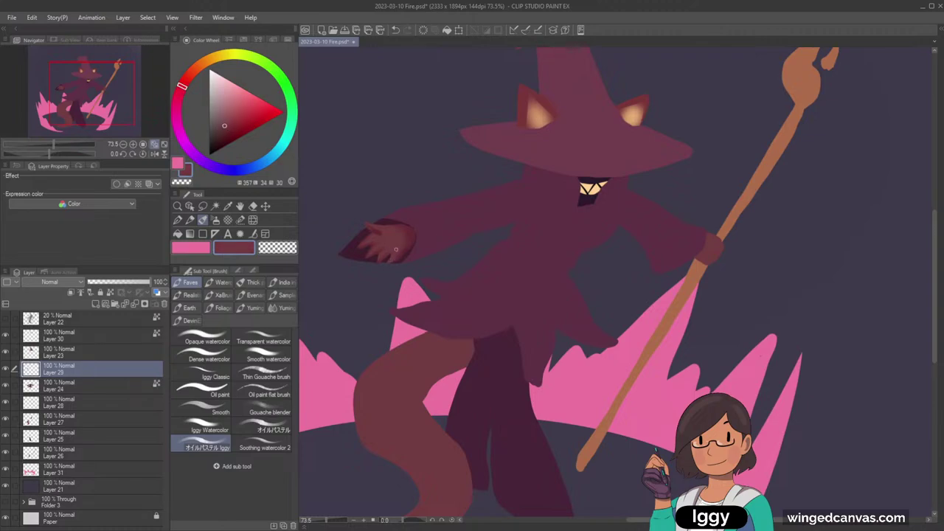
left_click(419, 233, "alt")
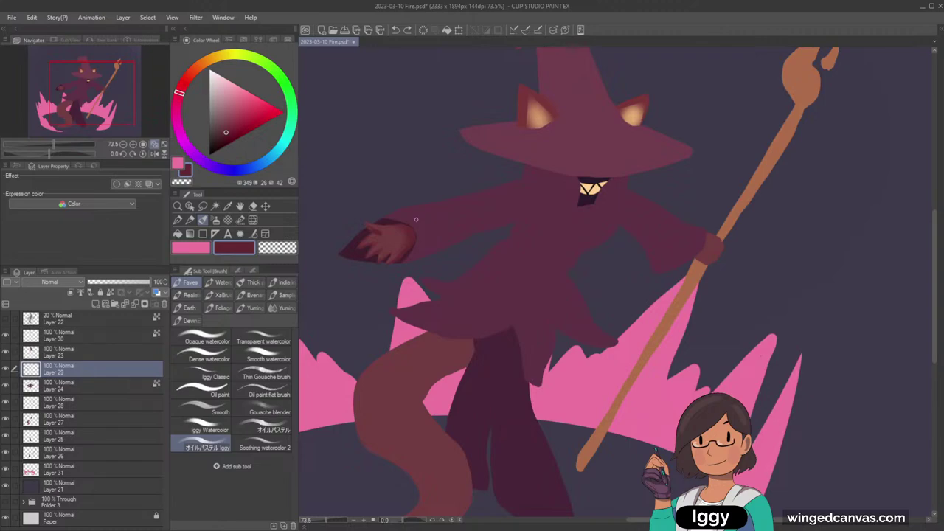
key("c")
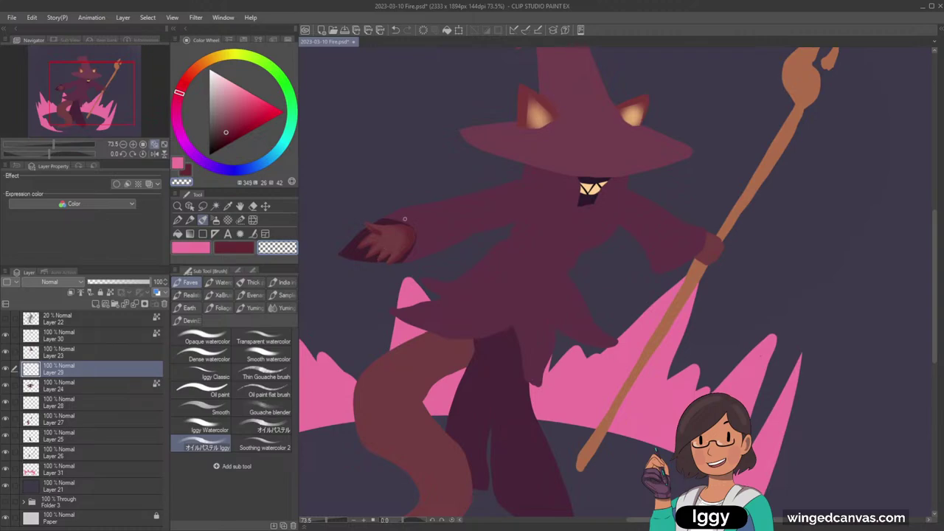
Step: On the robe's Layer 24, shade the sleeves, chest and skirt in a darker plum with the オイルパステル Iggy brush
left_click(159, 144)
left_click_drag(85, 92, 98, 97)
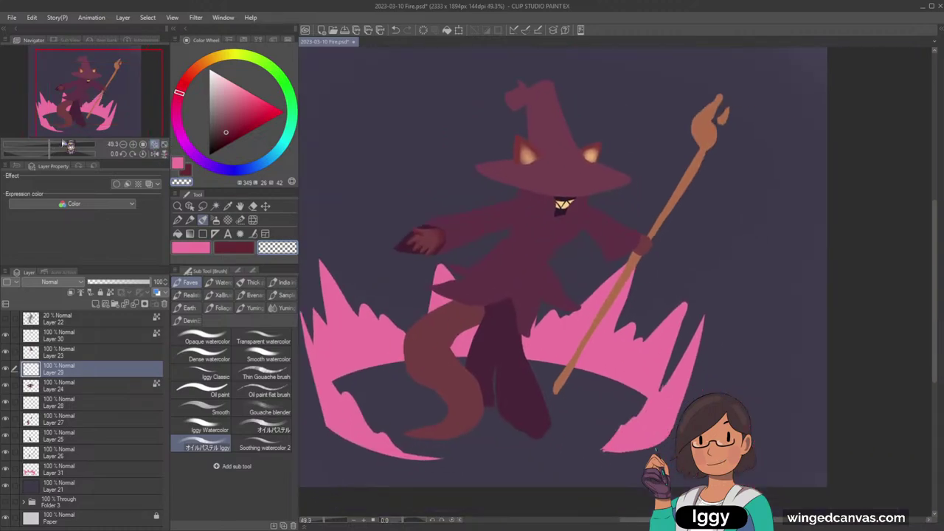
left_click(177, 205)
left_click(511, 216)
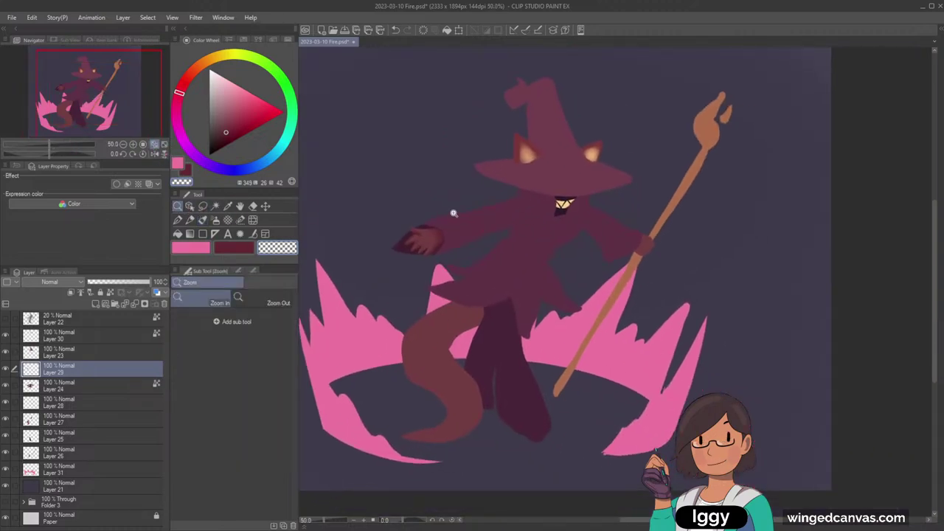
left_click(391, 223, "ctrl+shift")
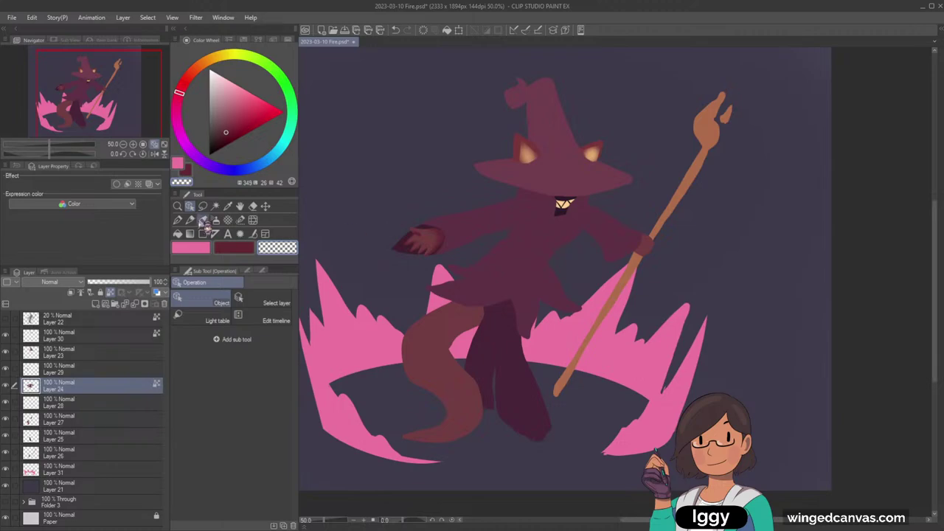
left_click(203, 219)
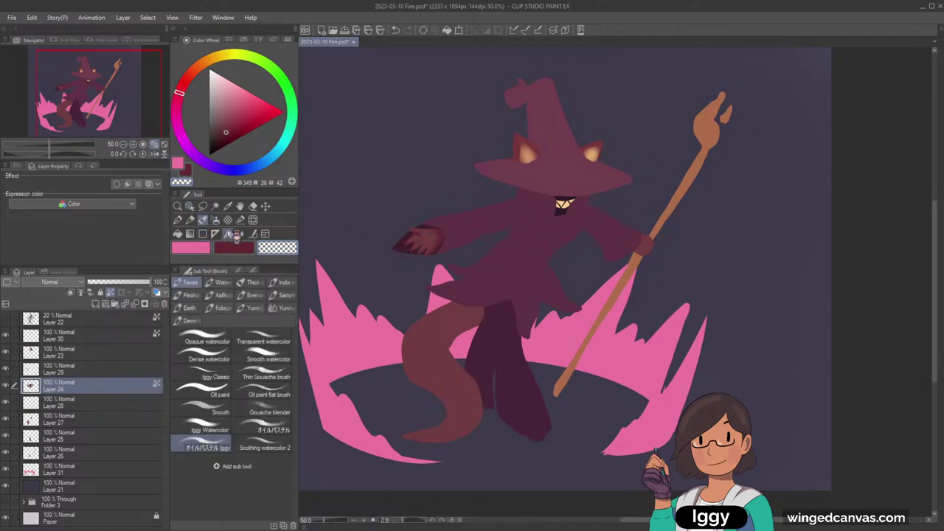
left_click(239, 250)
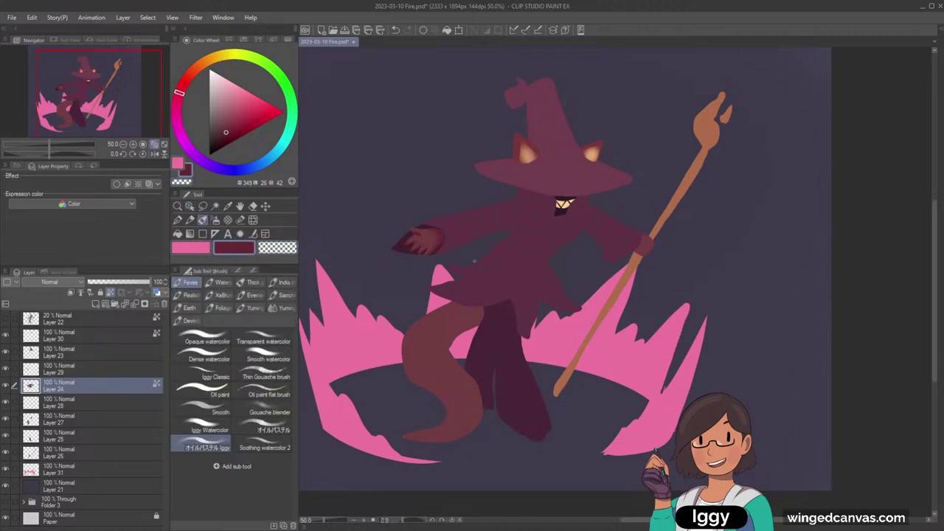
left_click(454, 226, "alt")
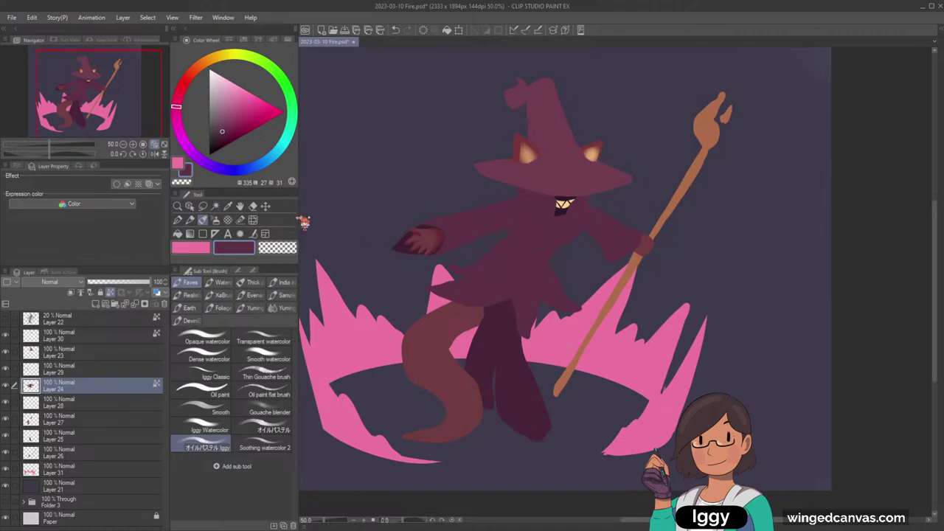
left_click(186, 115)
left_click(222, 135)
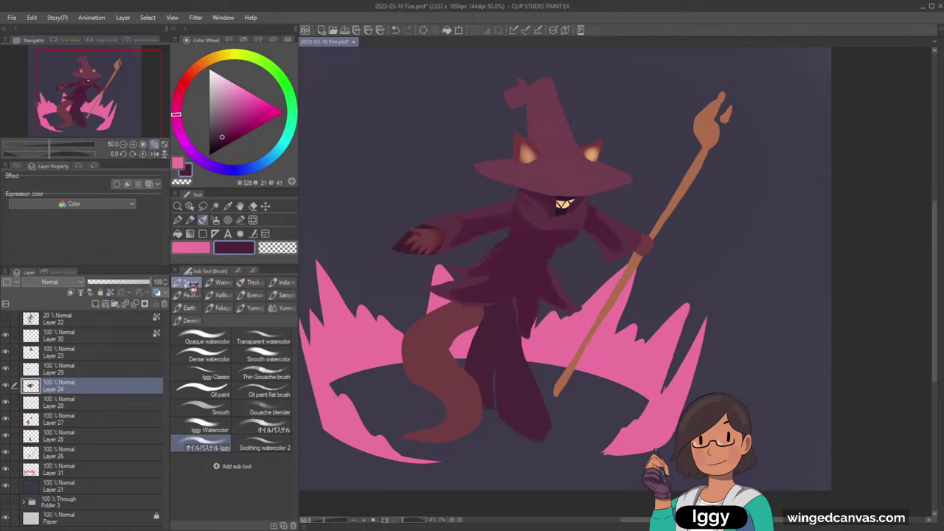
Step: Paint a very dark plum fold down the skirt's front and soften it with plums sampled from the robe
left_click(217, 143)
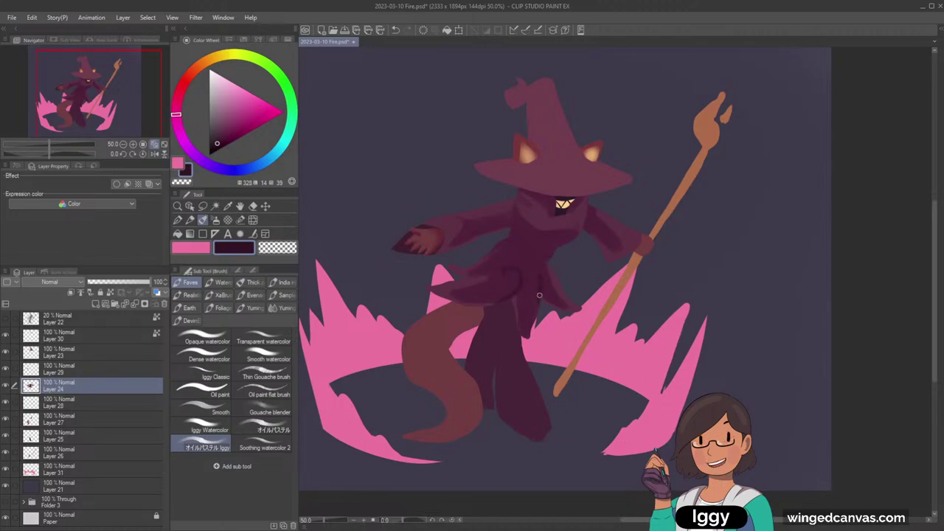
left_click_drag(539, 295, 523, 336)
left_click(534, 280, "alt")
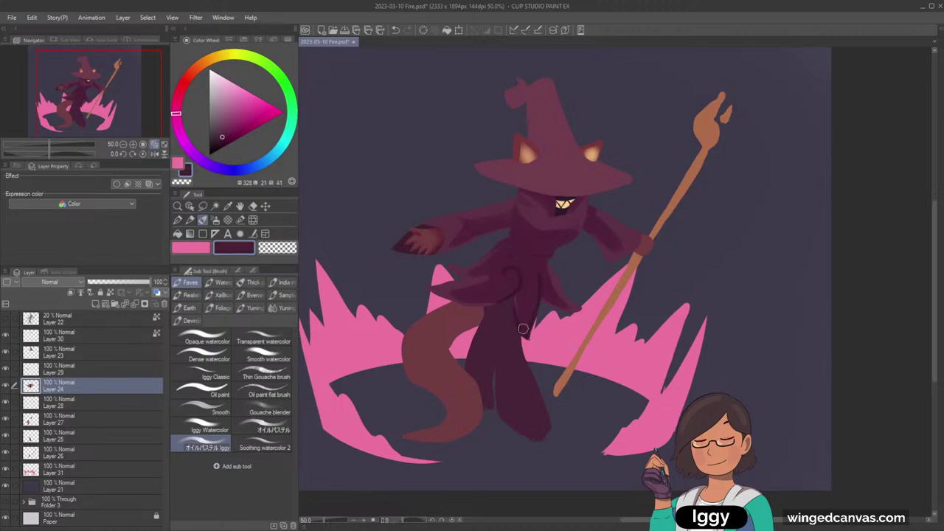
left_click(493, 270, "alt")
key("bracketright")
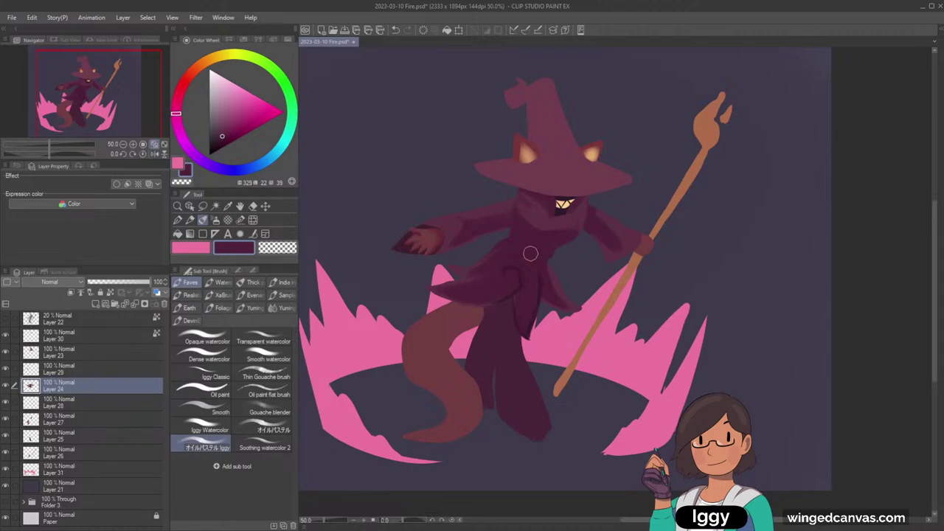
Step: Paint a dark plum band around the witch's waist and a crease at the shoulder using sampled robe colours
left_click(532, 230, "alt")
left_click(528, 284, "alt")
left_click(527, 283, "alt")
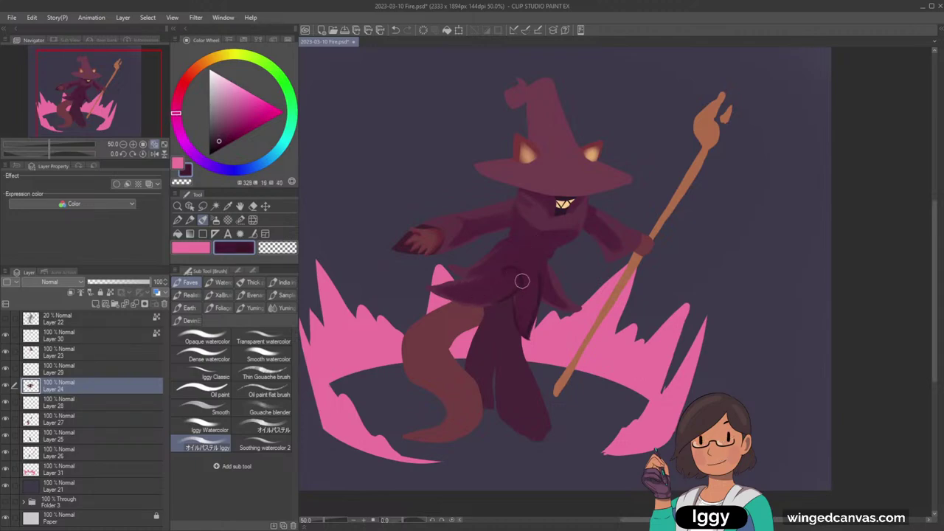
left_click_drag(521, 225, 524, 216)
left_click(522, 224, "alt")
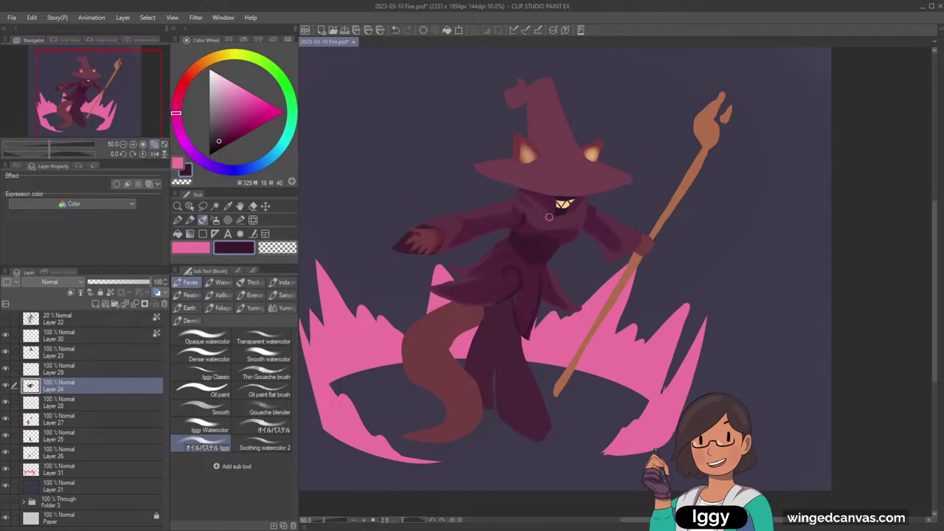
Step: Touch up the robe's shoulder, chest and waist, alternating between dark plum and transparent colour
key("c")
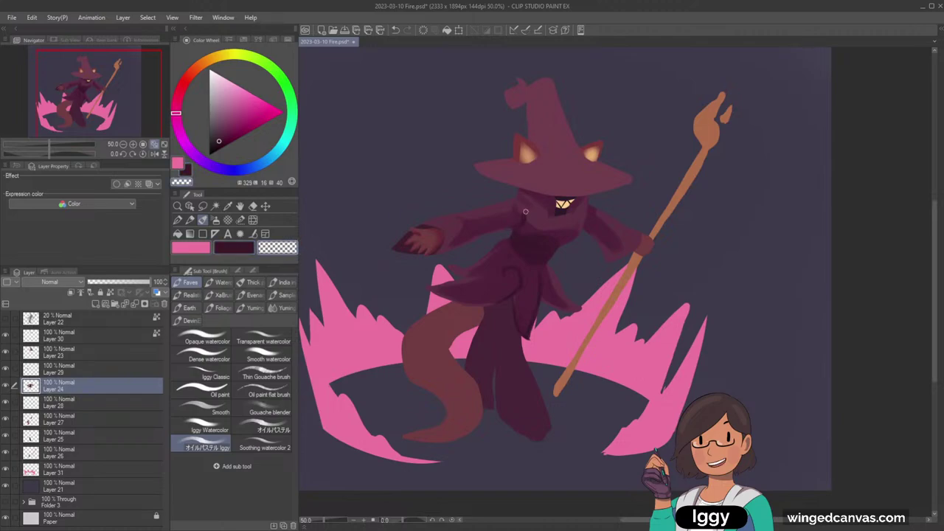
key("c")
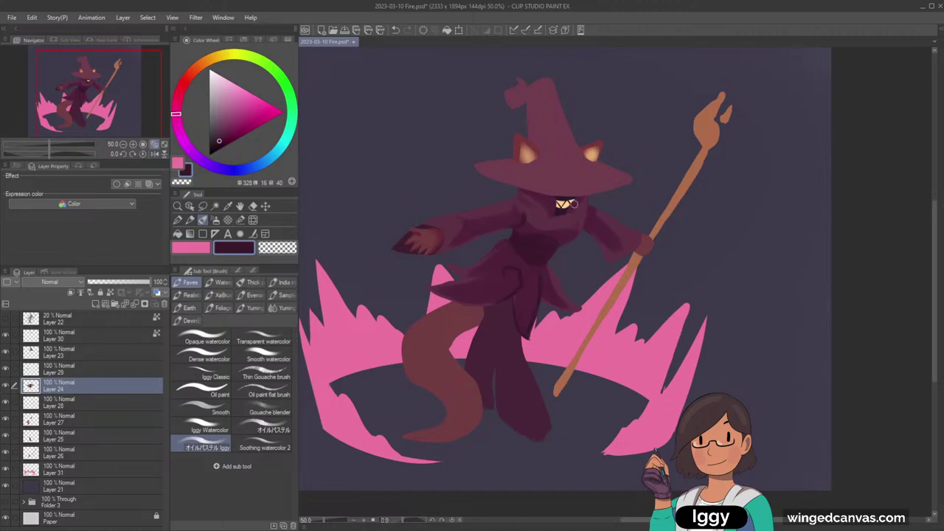
key("c")
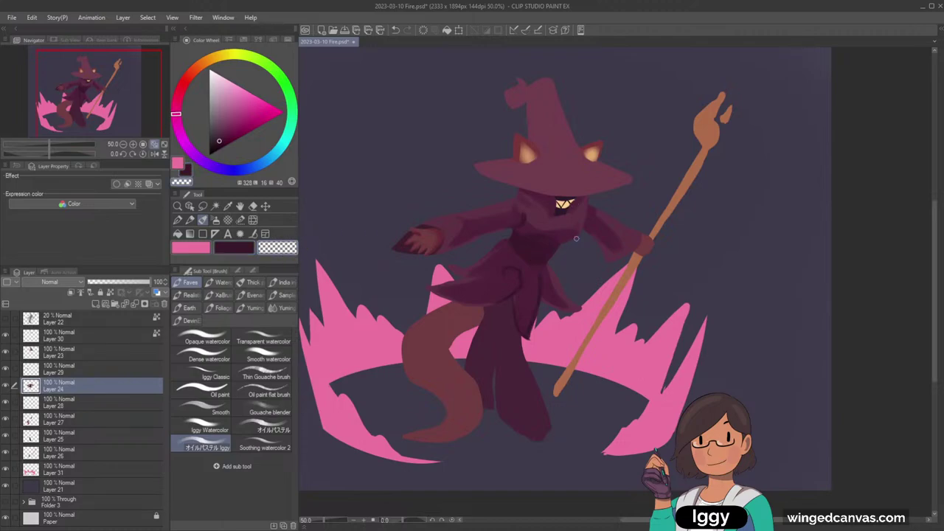
key("c")
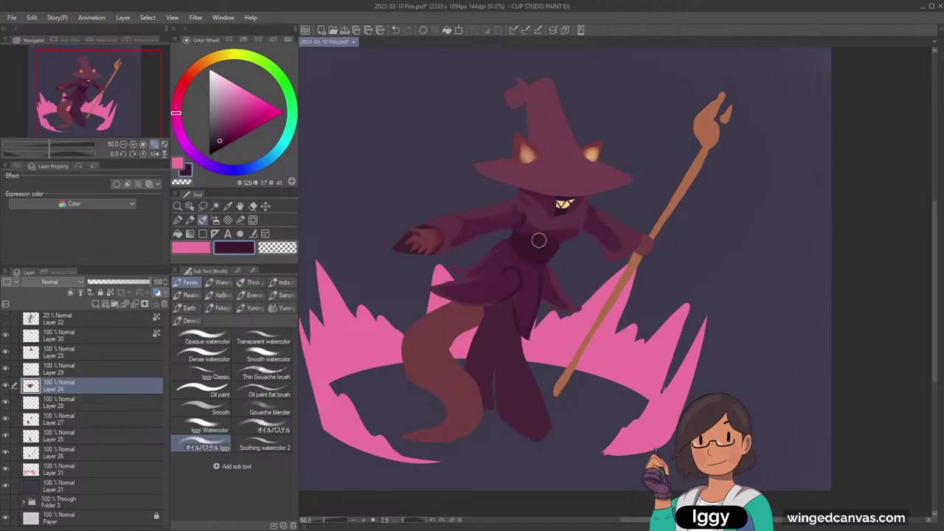
left_click(512, 291, "alt")
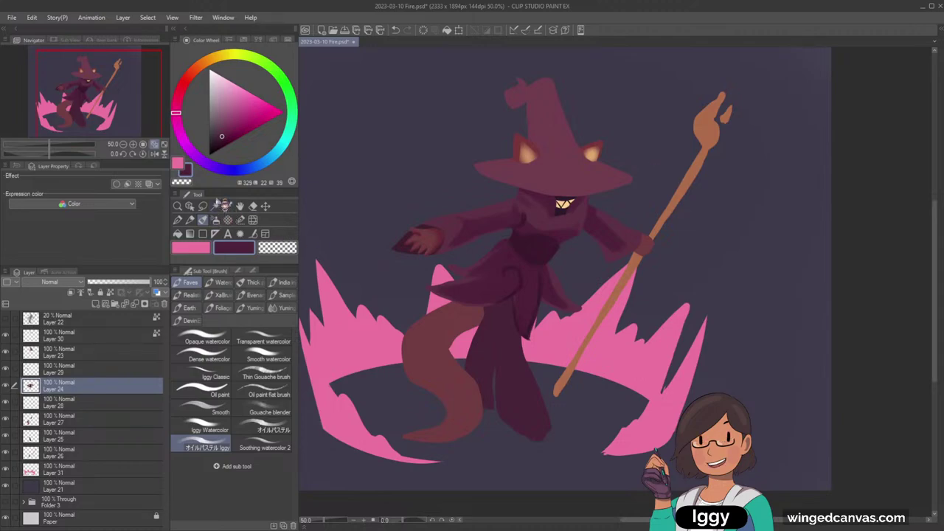
Step: On the hat's Layer 23, shade the brim with plum sampled from the robe using a larger オイルパステル Iggy brush
left_click(190, 206)
left_click(559, 177)
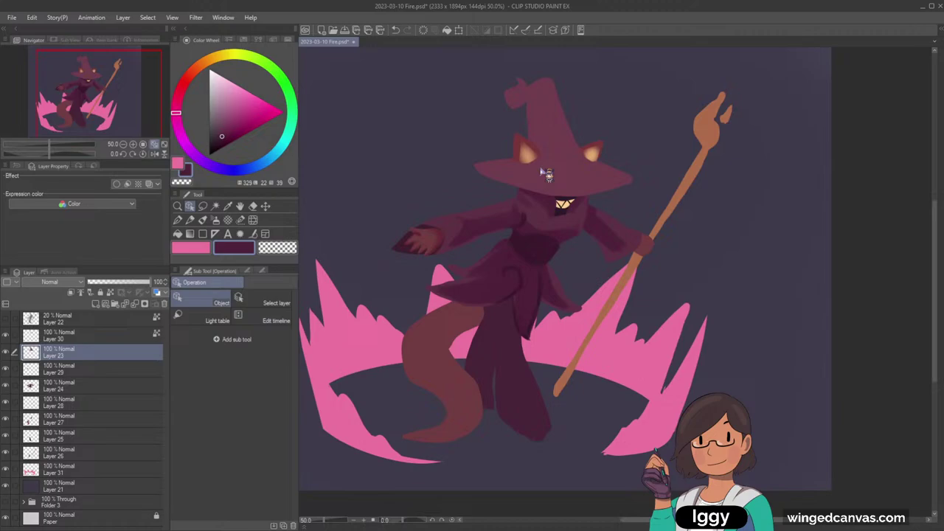
left_click(203, 220)
left_click(507, 224, "alt")
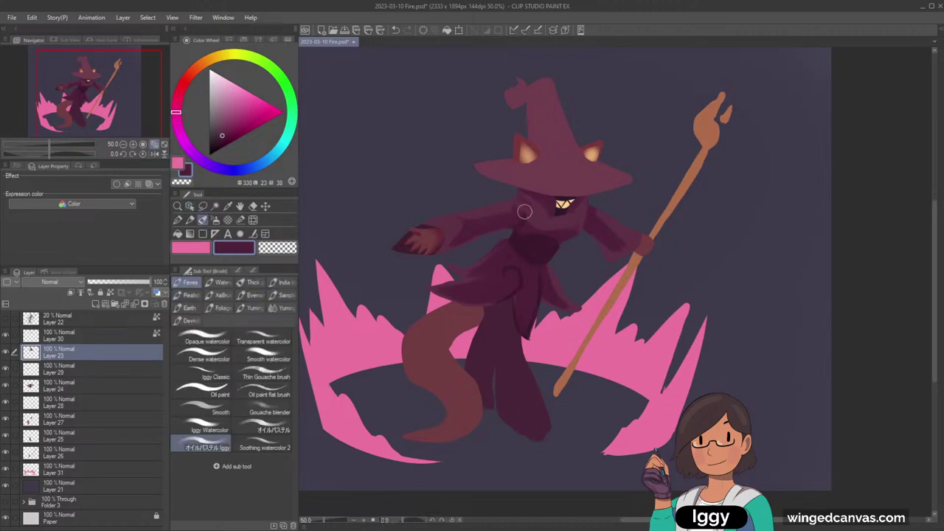
key("bracketright")
key("bracketright")
key("bracketright")
left_click_drag(512, 170, 572, 184)
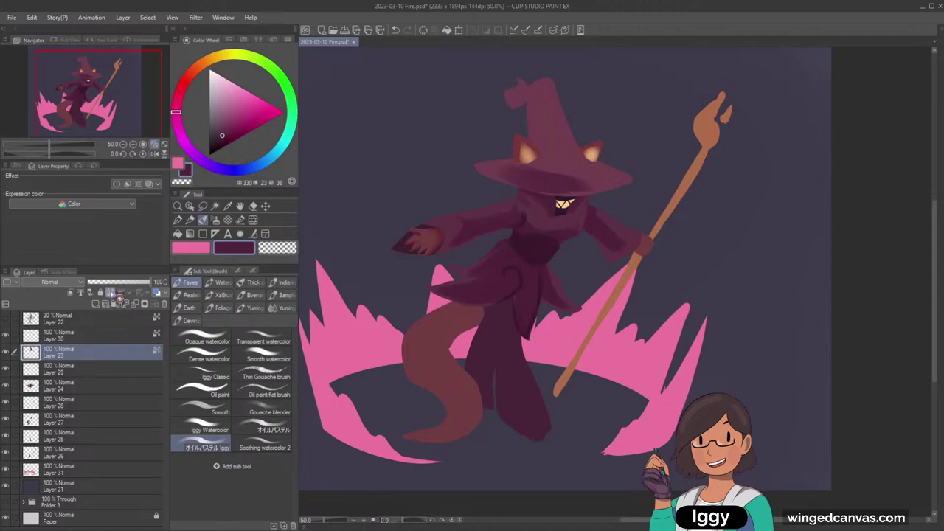
Step: Lock the hat layer's transparent pixels and shade the cone, brim and bent tip with the same plum
left_click(121, 299)
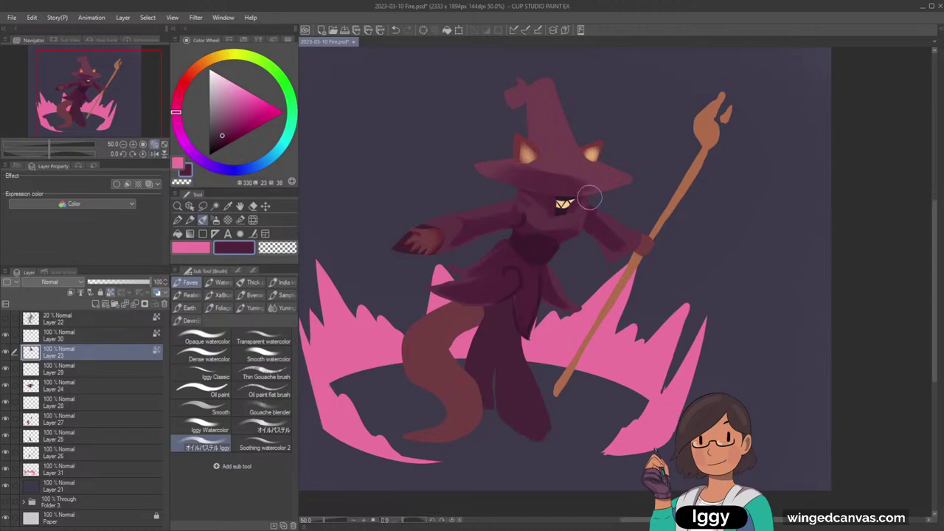
mouse_move(543, 95)
left_mouse_down()
mouse_move(563, 174)
mouse_move(564, 162)
left_mouse_up()
left_click_drag(552, 115, 577, 179)
mouse_move(561, 143)
left_mouse_down()
mouse_move(563, 179)
mouse_move(538, 169)
mouse_move(554, 163)
mouse_move(530, 181)
mouse_move(505, 176)
mouse_move(513, 168)
mouse_move(632, 174)
mouse_move(579, 174)
mouse_move(640, 176)
left_mouse_up()
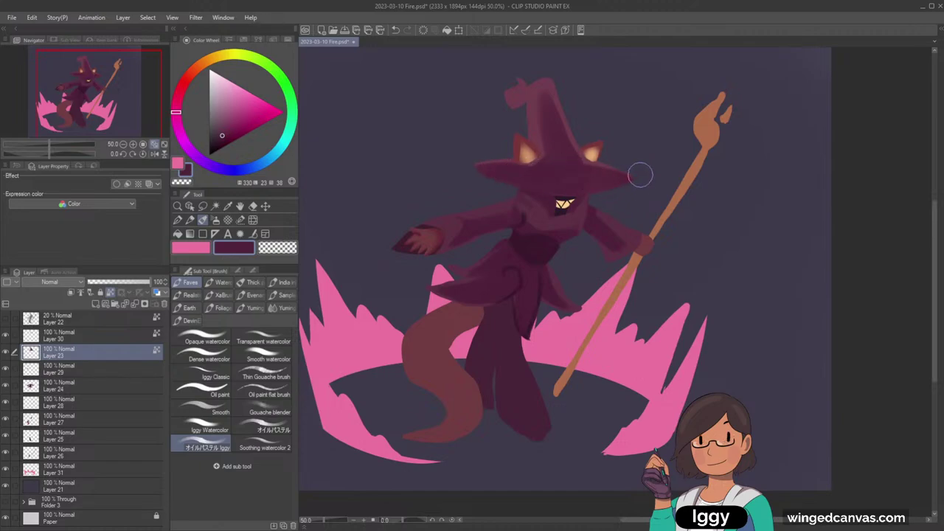
mouse_move(540, 106)
left_mouse_down()
mouse_move(574, 150)
mouse_move(543, 79)
mouse_move(519, 82)
mouse_move(519, 71)
left_mouse_up()
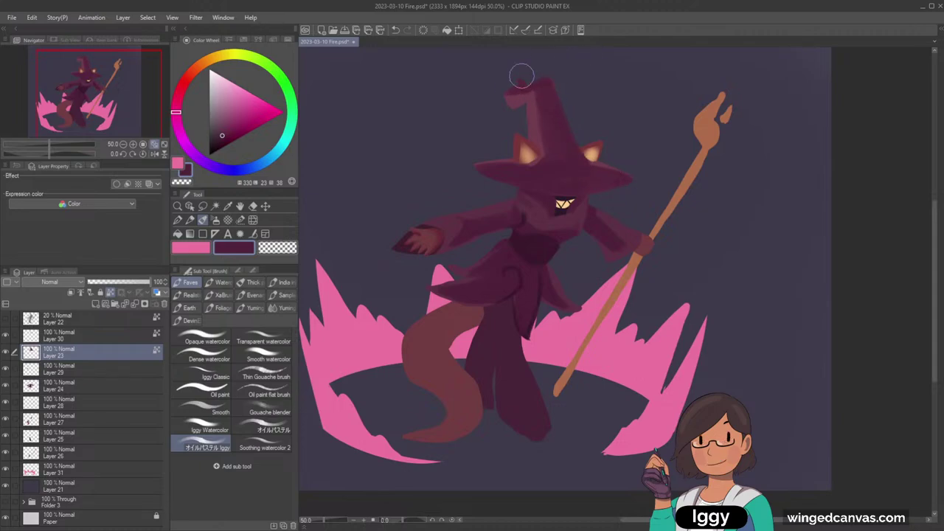
Step: Paint very dark plum creases at the hat's bent tip and around the base of the cone
left_click(527, 252, "alt")
left_click(218, 143)
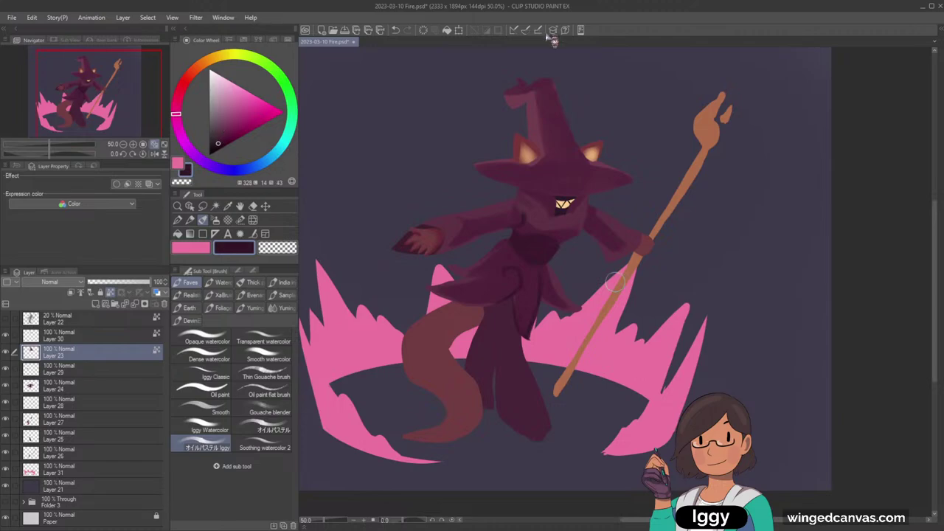
left_click_drag(544, 82, 527, 88)
left_click_drag(543, 174, 604, 160)
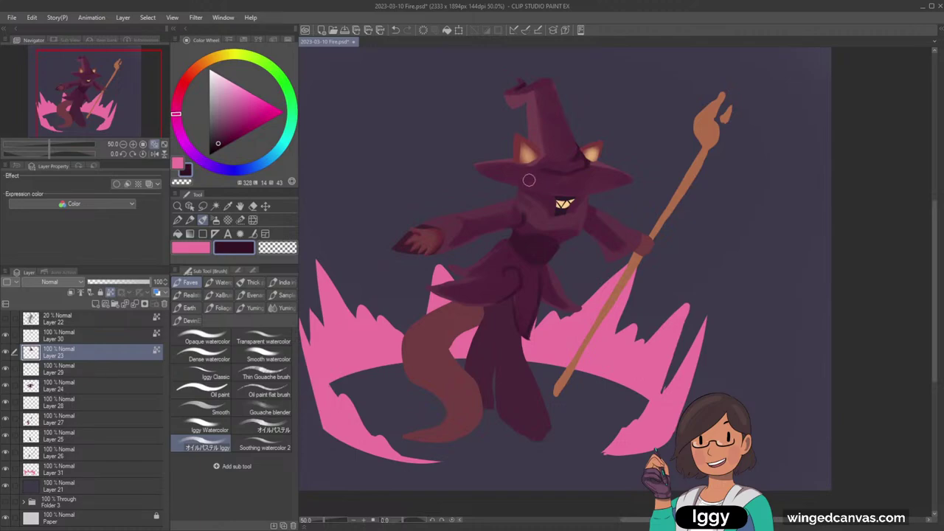
mouse_move(529, 180)
left_mouse_down()
mouse_move(597, 170)
mouse_move(544, 186)
mouse_move(530, 177)
mouse_move(567, 185)
mouse_move(538, 175)
mouse_move(604, 176)
mouse_move(517, 174)
mouse_move(555, 188)
left_mouse_up()
Step: Soften the dark creases where the cone meets the brim with plums sampled from the hat
left_click(548, 184, "alt")
left_click(587, 174, "alt")
key("[")
key("[")
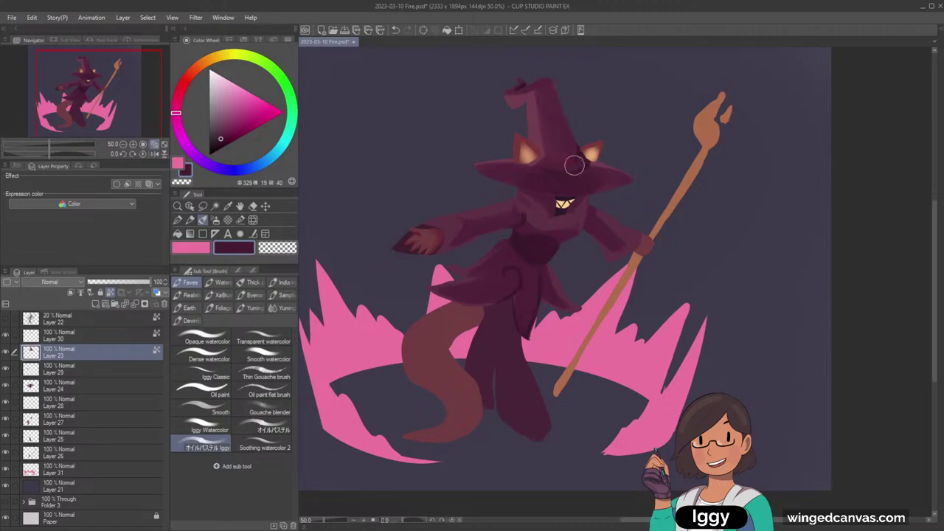
left_click(579, 160, "alt")
key("[")
key("[")
left_click_drag(576, 166, 568, 163)
Step: Darken the staff-facing side of the hat's cone with sampled dark plum and a larger brush
key("]")
key("]")
key("]")
key("]")
key("]")
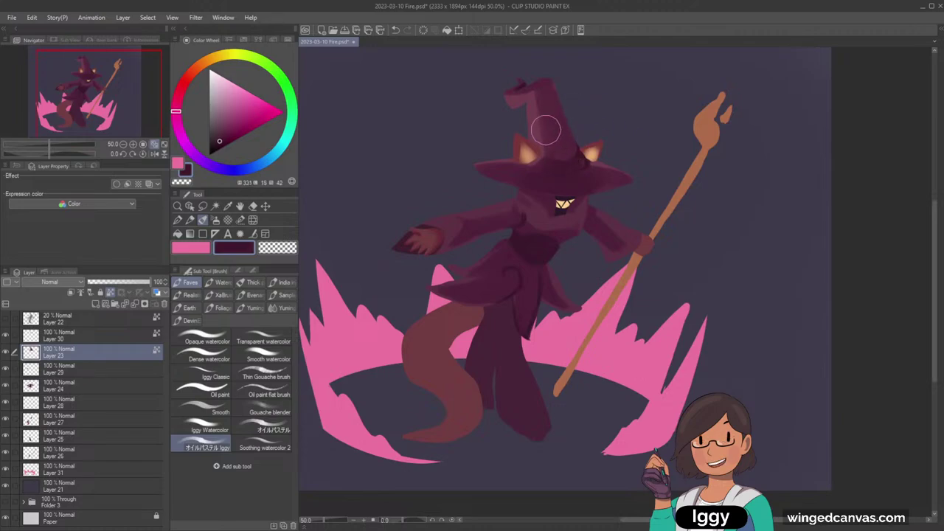
left_click(582, 145, "alt")
left_click_drag(556, 131, 550, 98)
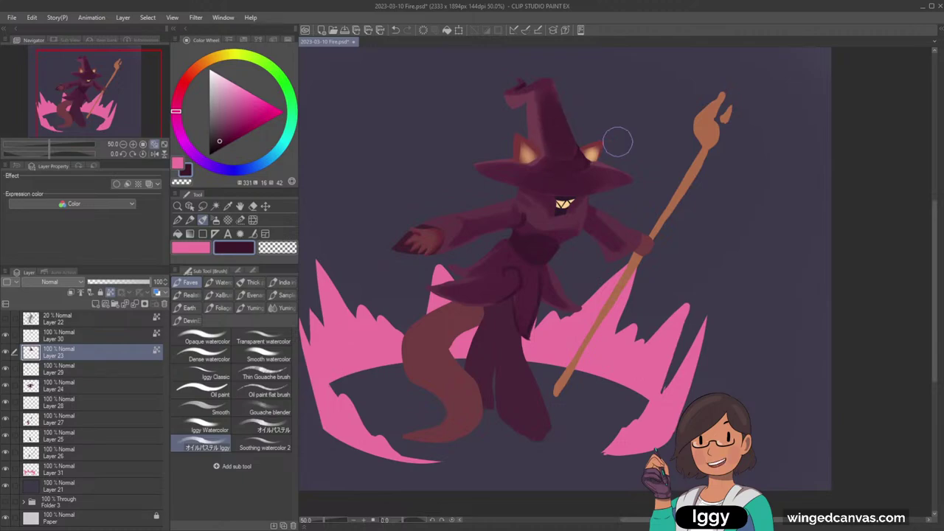
left_click_drag(566, 141, 556, 90)
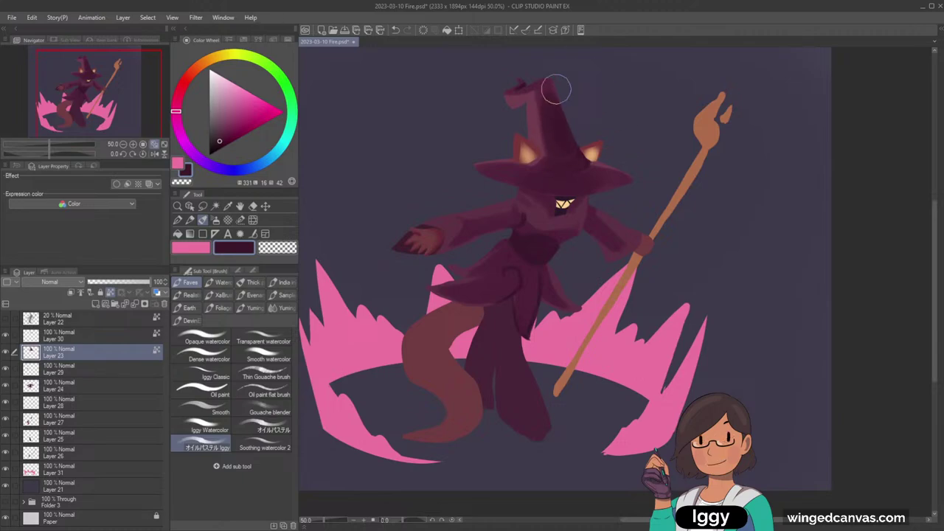
Step: Add thin, very dark plum creases around the hat's base with a smaller brush, undoing the last stroke
left_click(592, 160, "alt")
key("[")
key("[")
key("[")
left_click(218, 143)
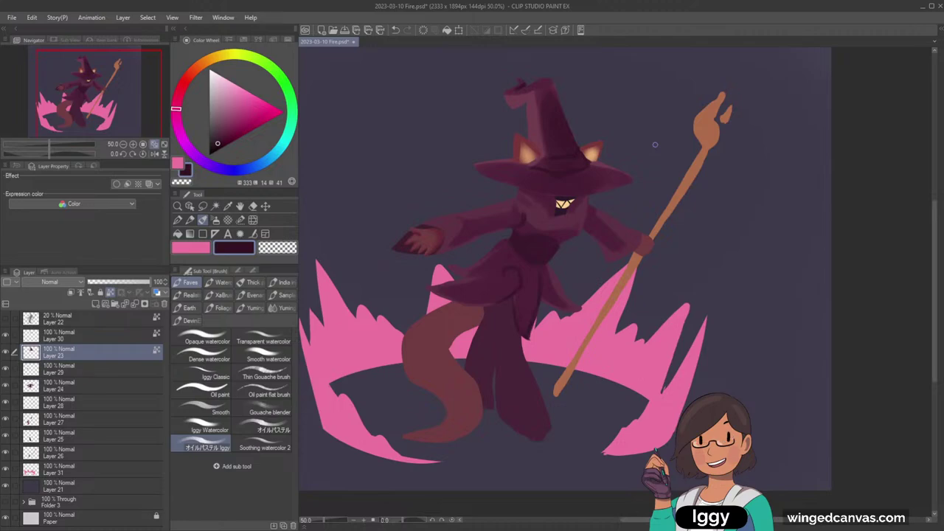
left_click(553, 173, "alt")
key("ctrl+z")
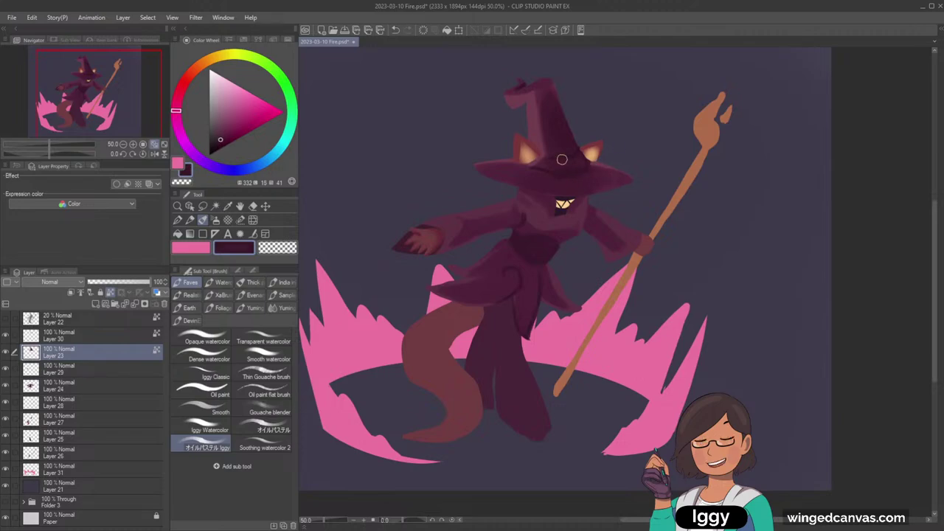
Step: Shade the cone's lighter edge from the bend down to the ear with sampled plums, undoing unwanted strokes
left_click(558, 119, "alt")
key("bracketright")
key("bracketright")
left_click_drag(534, 90, 542, 144)
mouse_move(536, 99)
left_mouse_down()
mouse_move(542, 143)
mouse_move(534, 104)
left_mouse_up()
key("ctrl+z")
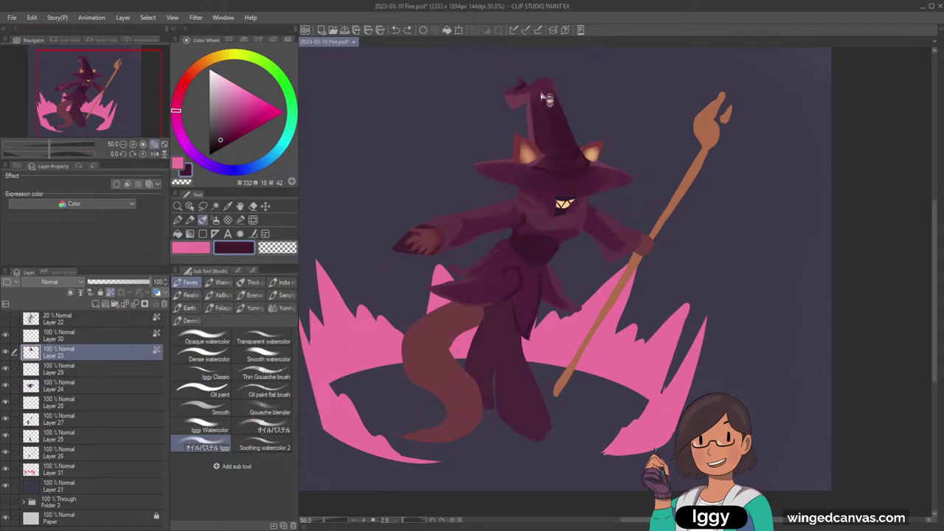
left_click(547, 97, "alt")
mouse_move(539, 107)
left_mouse_down()
mouse_move(529, 90)
mouse_move(546, 148)
mouse_move(571, 160)
mouse_move(553, 156)
left_mouse_up()
left_click(555, 158, "alt")
key("ctrl+z")
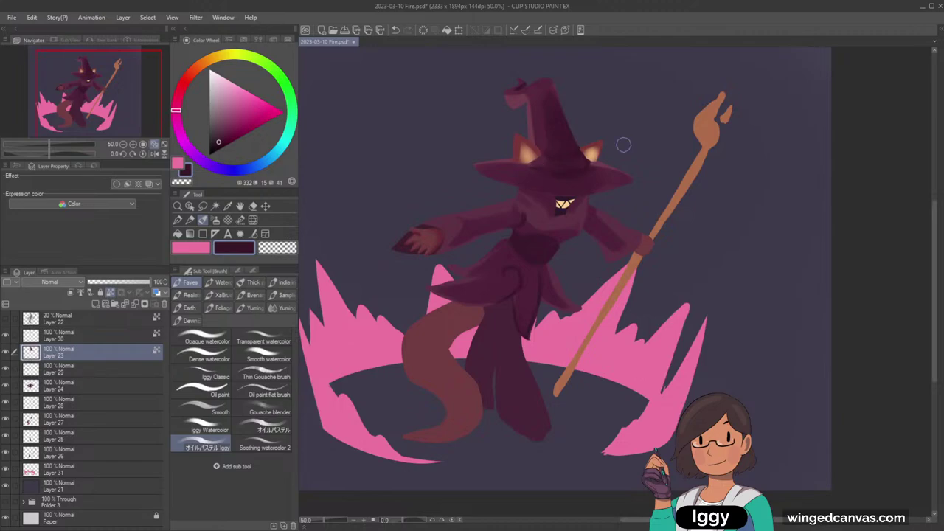
Step: On the robe's Layer 24, smooth the plum around the face and undo the very dark stroke tried across the chest
left_click(190, 207)
left_click(557, 236)
key("b")
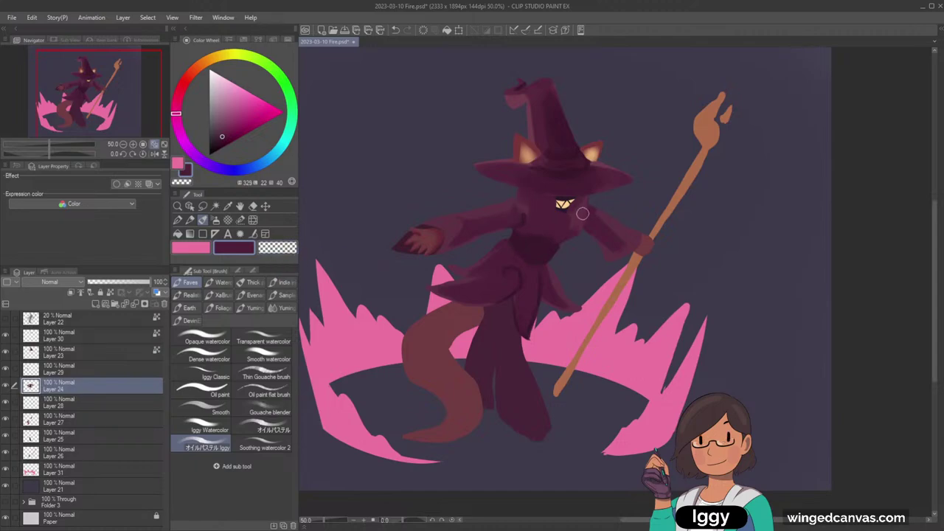
left_click(569, 167, "alt")
left_click(215, 146)
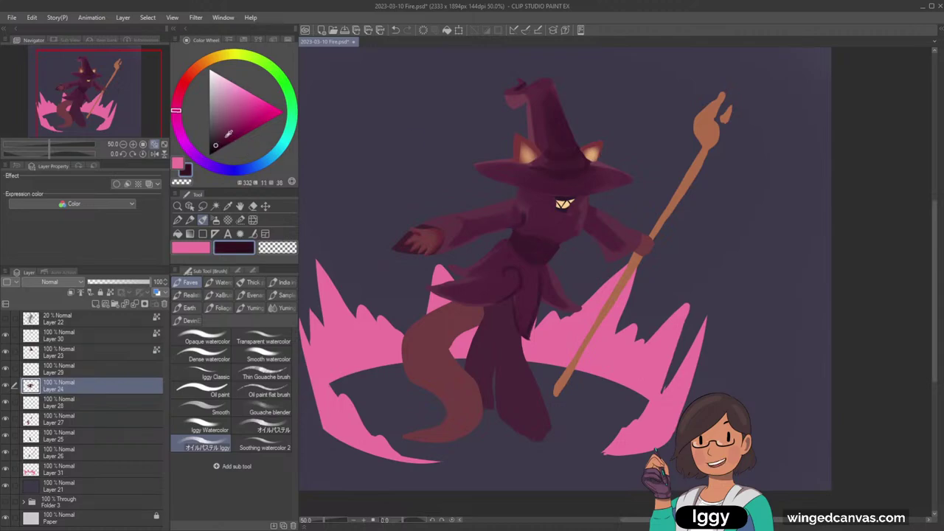
key("bracketright")
key("bracketright")
key("bracketright")
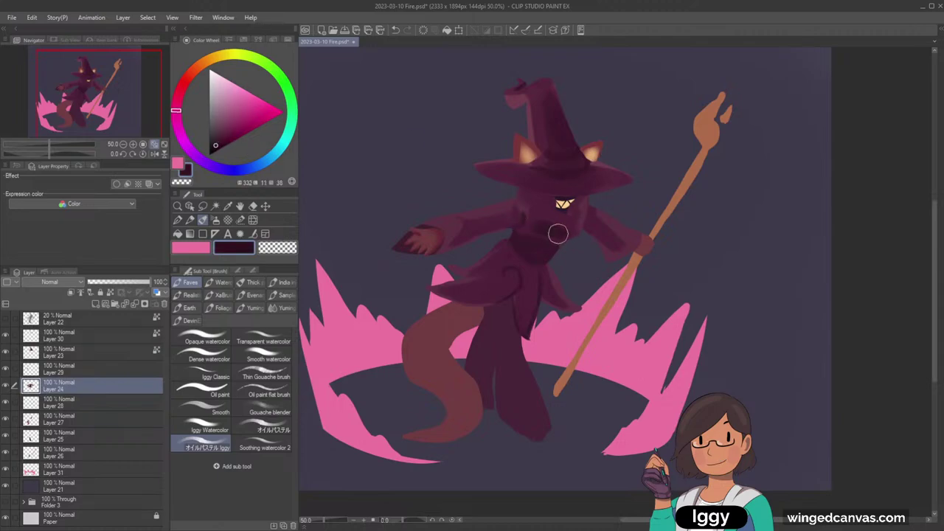
key("ctrl+z")
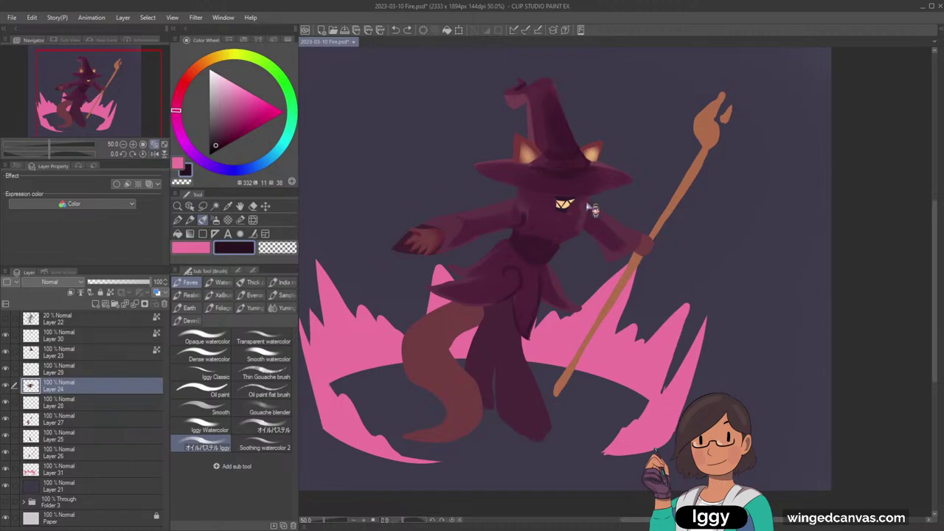
Step: Paint dark plum folds at the collar and shoulder, and blend the chest, sleeves and skirt with sampled robe colours
left_click_drag(529, 203, 536, 207)
left_click(539, 209, "alt")
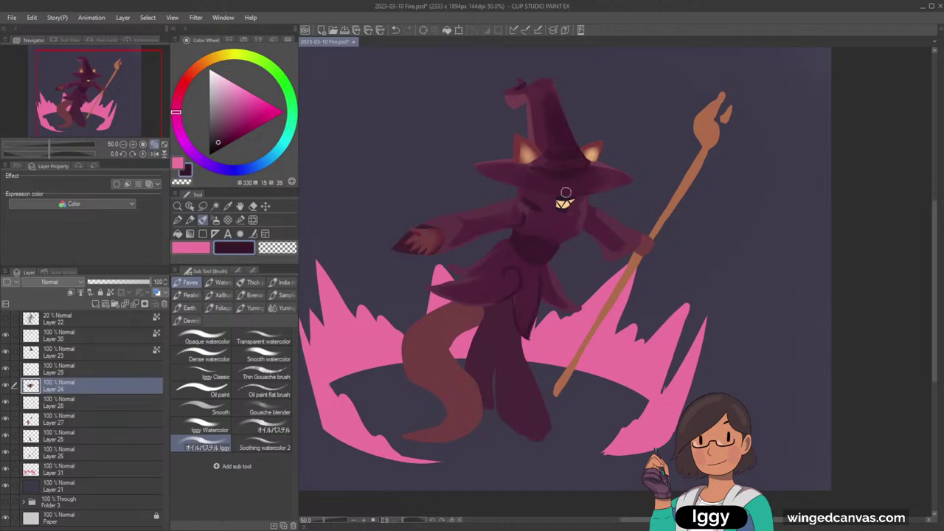
left_click_drag(524, 198, 530, 200)
left_click(584, 198, "alt")
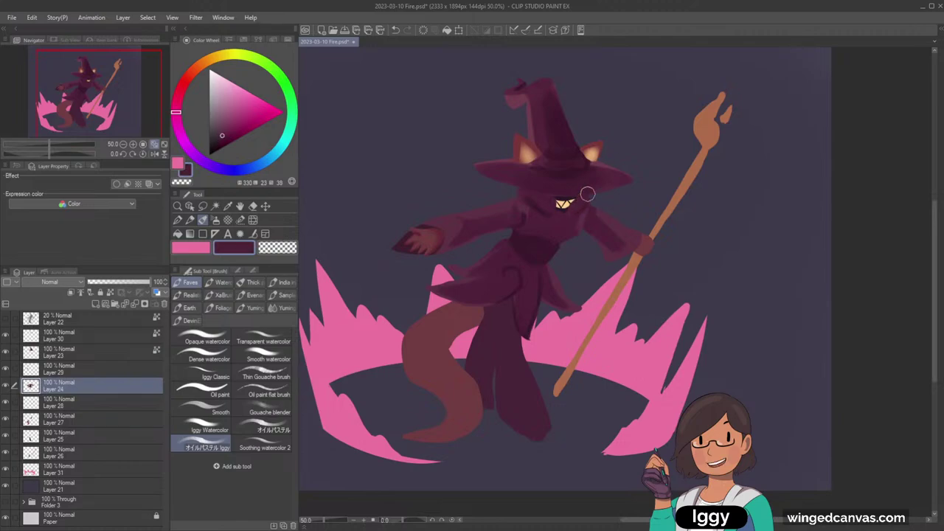
left_click(518, 221, "alt")
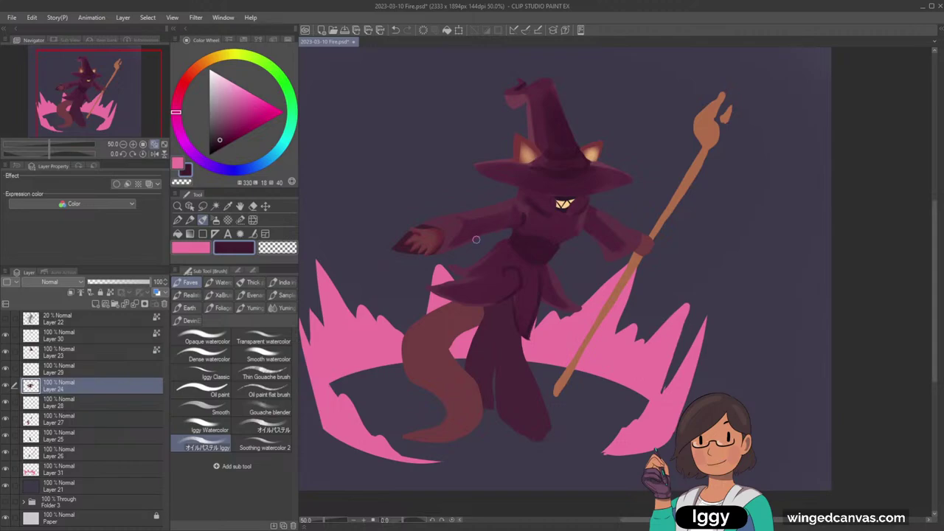
left_click(540, 194, "alt")
left_click(610, 230, "alt")
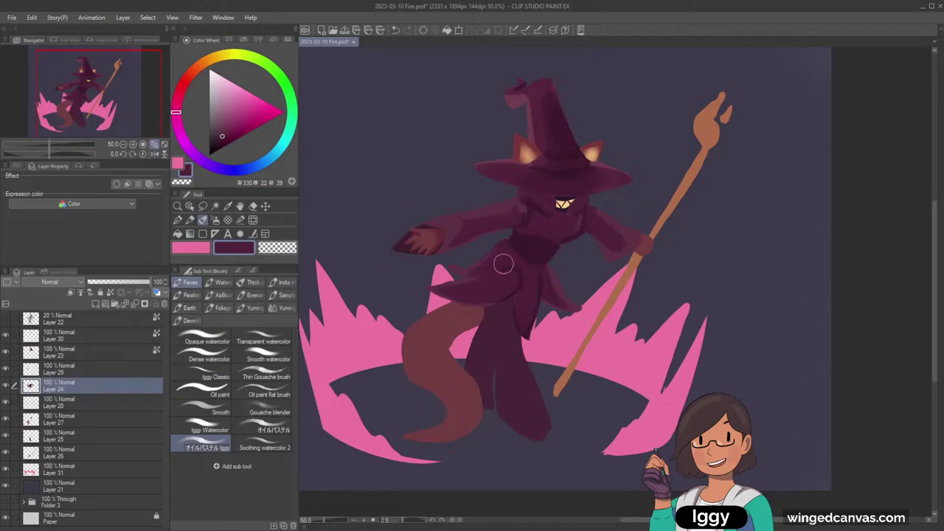
Step: Select the legs' Layer 25, check the sketch for the feet, and choose a light orange-brown paint colour
key("o")
left_click(521, 354)
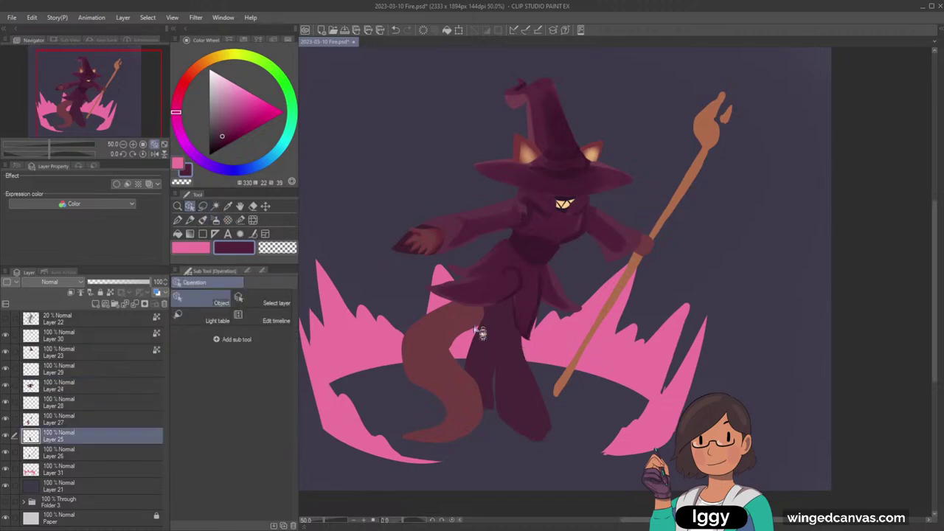
left_click(8, 319)
left_click(9, 319)
left_click_drag(118, 103, 139, 116)
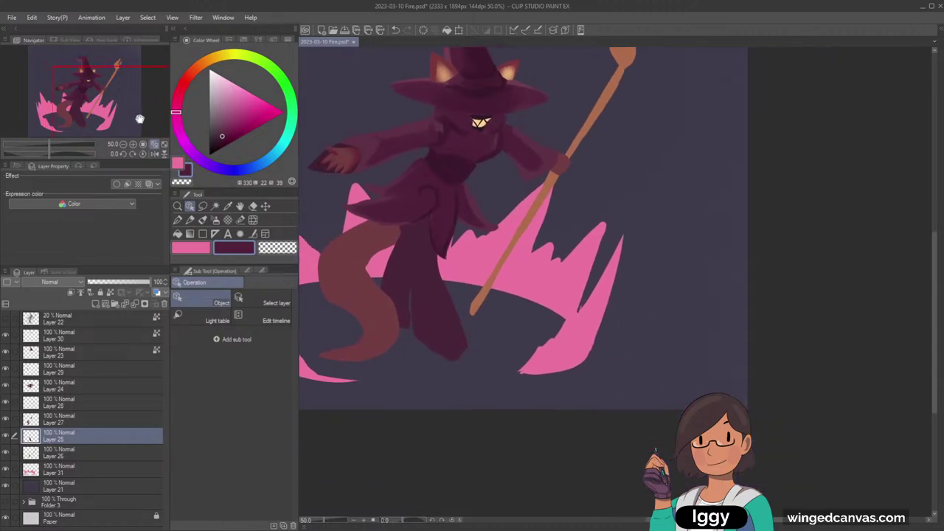
left_click(443, 297, "alt")
left_click(201, 67)
left_click_drag(228, 97, 235, 109)
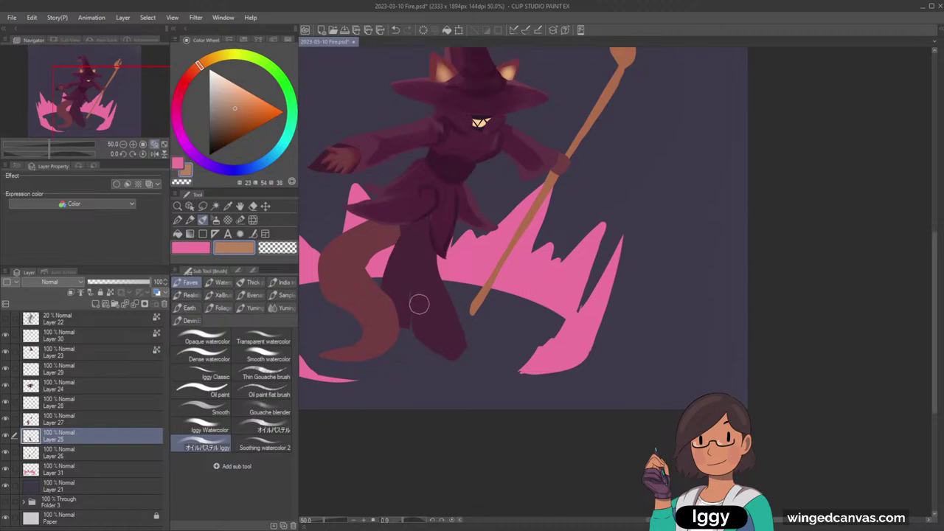
mouse_move(419, 303)
left_mouse_down()
mouse_move(440, 265)
mouse_move(418, 281)
mouse_move(431, 260)
mouse_move(415, 325)
left_mouse_up()
key("ctrl+z")
left_click_drag(422, 270, 420, 320)
key("ctrl+z")
key("ctrl+z")
key("ctrl+z")
key("ctrl+z")
mouse_move(433, 342)
left_mouse_down()
mouse_move(439, 351)
mouse_move(432, 334)
mouse_move(453, 342)
left_mouse_up()
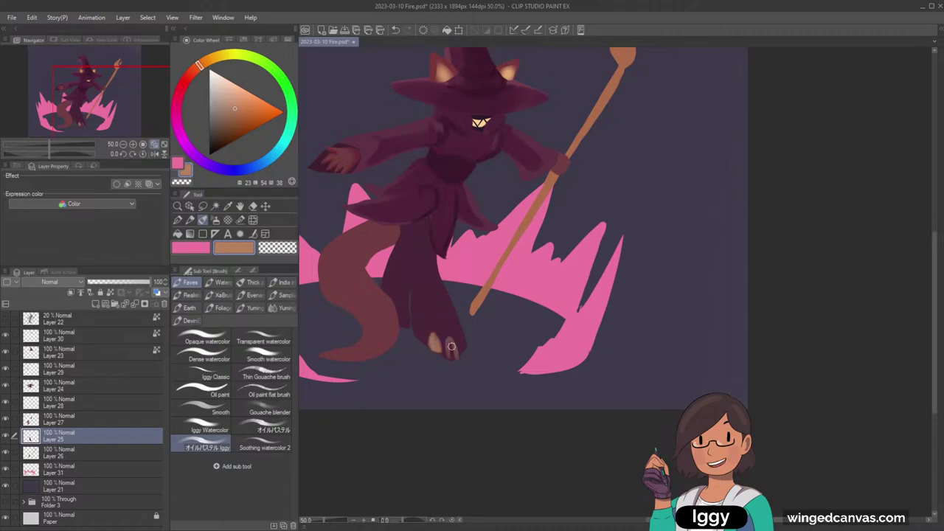
key("ctrl+z")
left_click(5, 433)
left_click(6, 433)
key("ctrl+z")
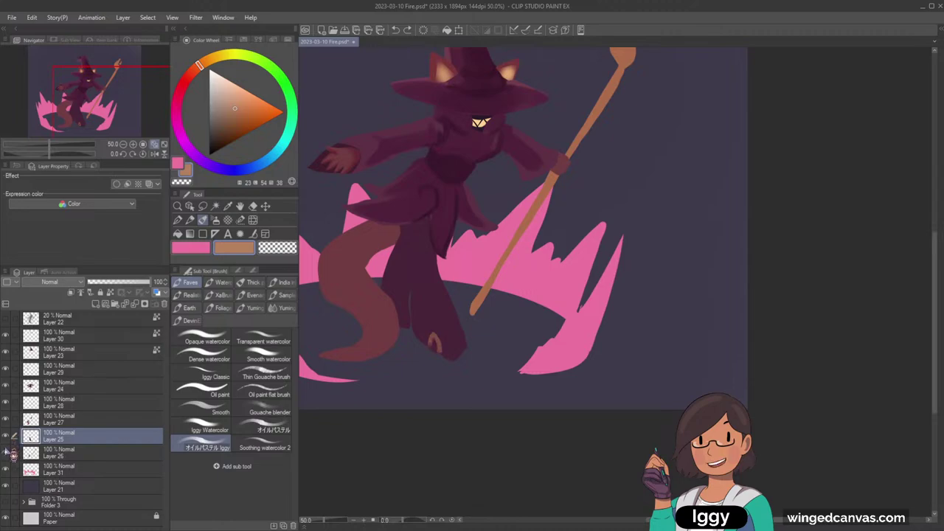
key("ctrl+z")
Step: Add a new layer above the legs and paint three light brown toes on the front foot
left_click(96, 304)
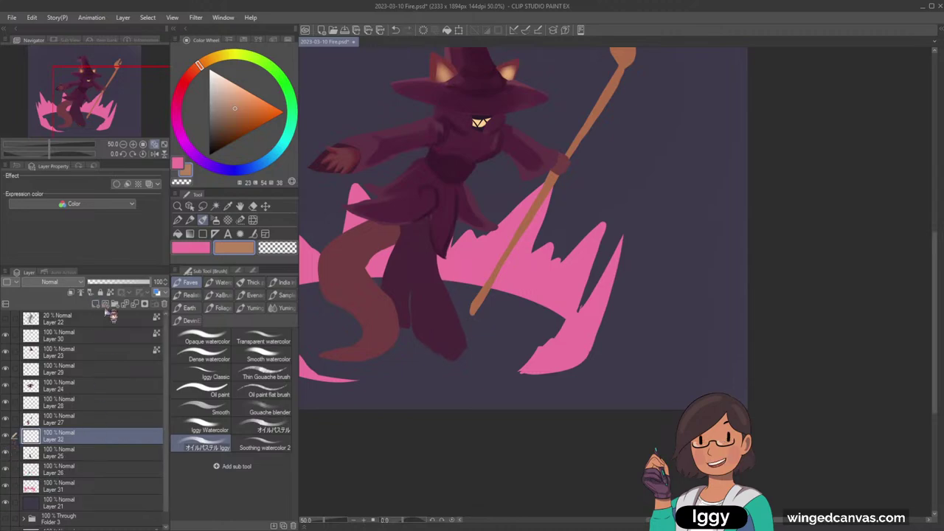
left_click_drag(436, 338, 440, 351)
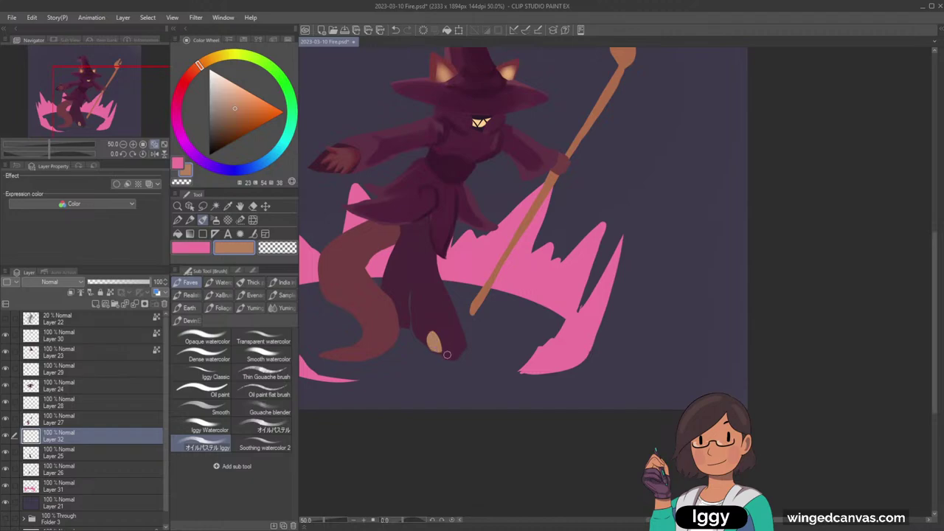
left_click_drag(446, 355, 461, 351)
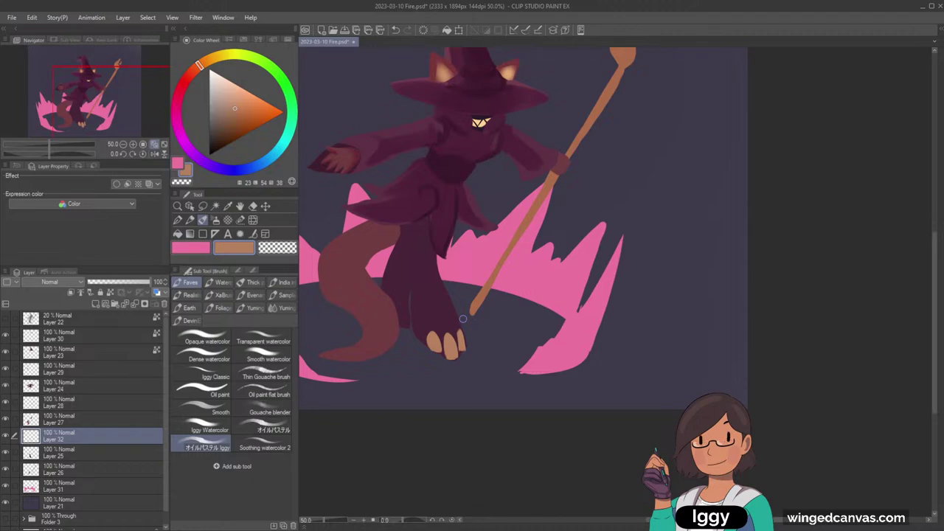
Step: Add a new layer beneath the front leg's Layer 25, paint light brown toes on the back foot, and reselect Layer 25
left_click(99, 451)
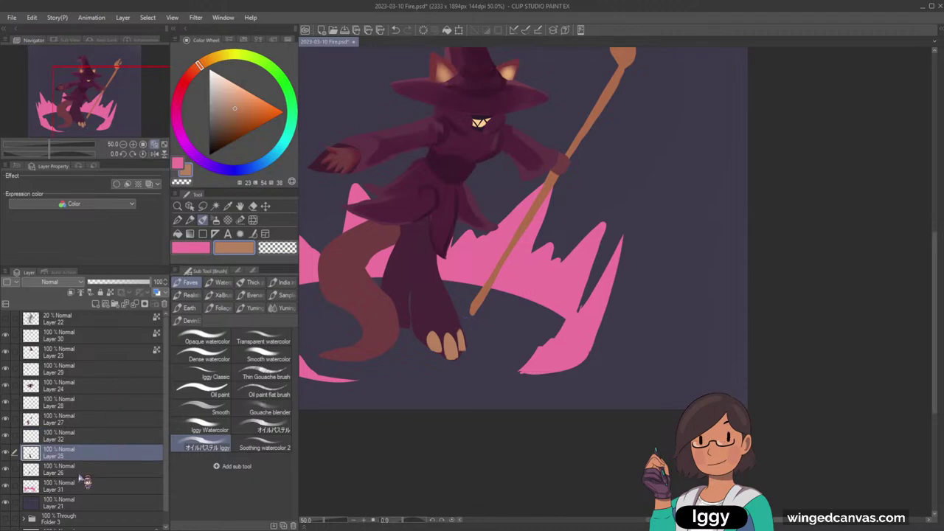
key("ctrl+shift+n")
left_click_drag(400, 307, 403, 317)
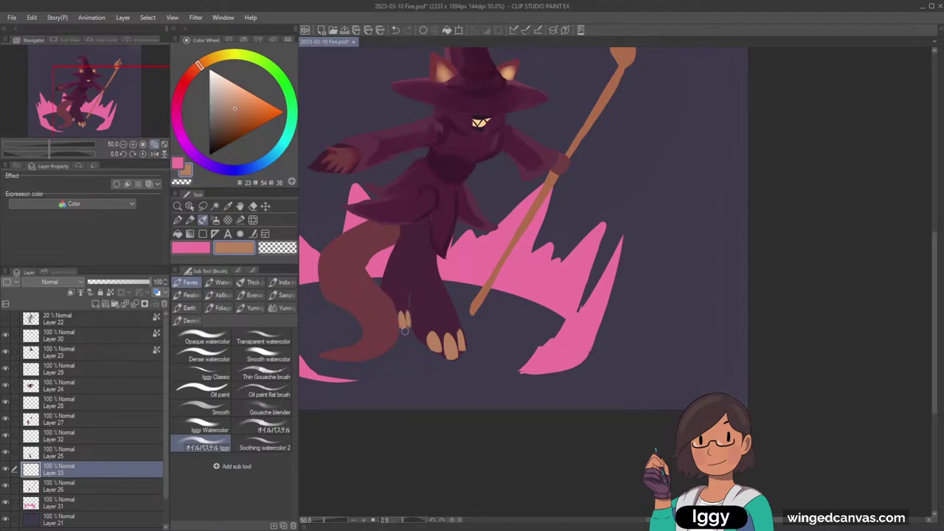
left_click(93, 457)
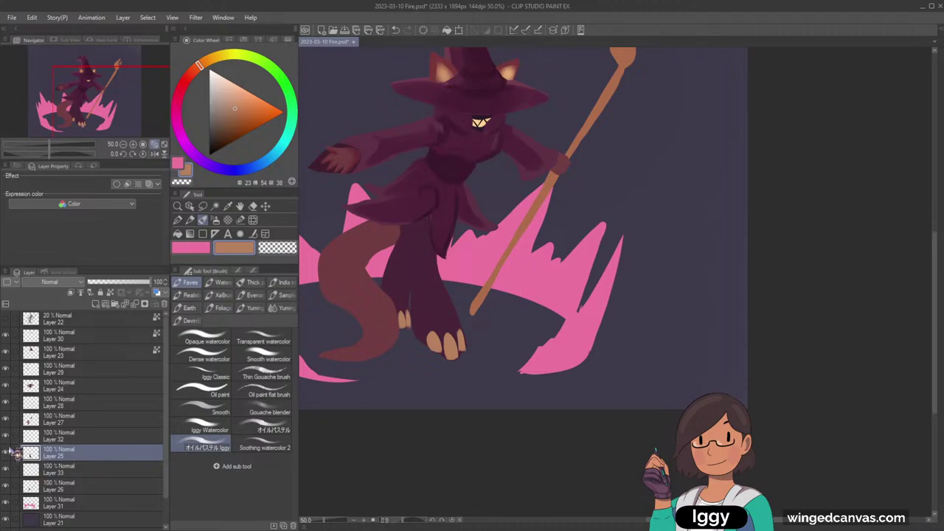
Step: Sample the toes' light brown and paint a thin curved trim line across the front leg on Layer 25
left_click(6, 453)
left_click(6, 452)
left_click(459, 206, "alt")
left_click(456, 208, "alt")
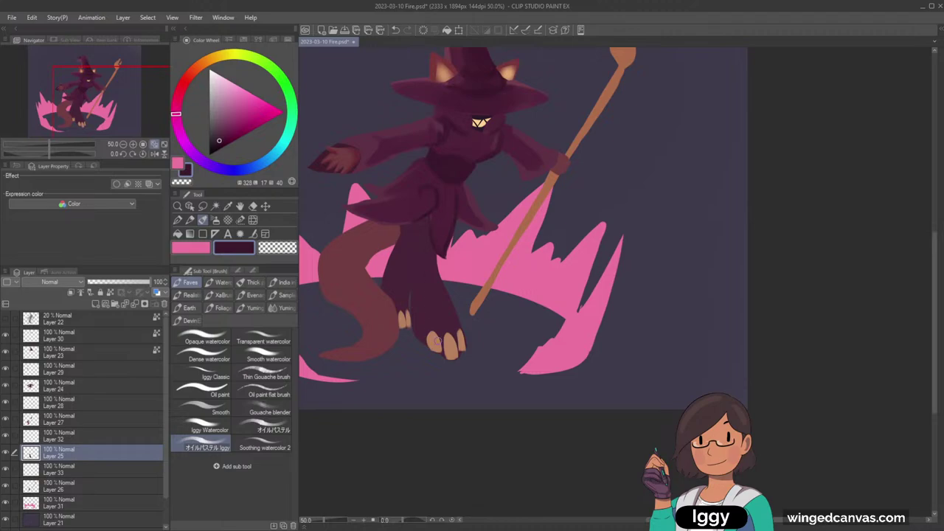
left_click(438, 341, "alt")
key("ctrl+z")
left_click_drag(412, 285, 432, 257)
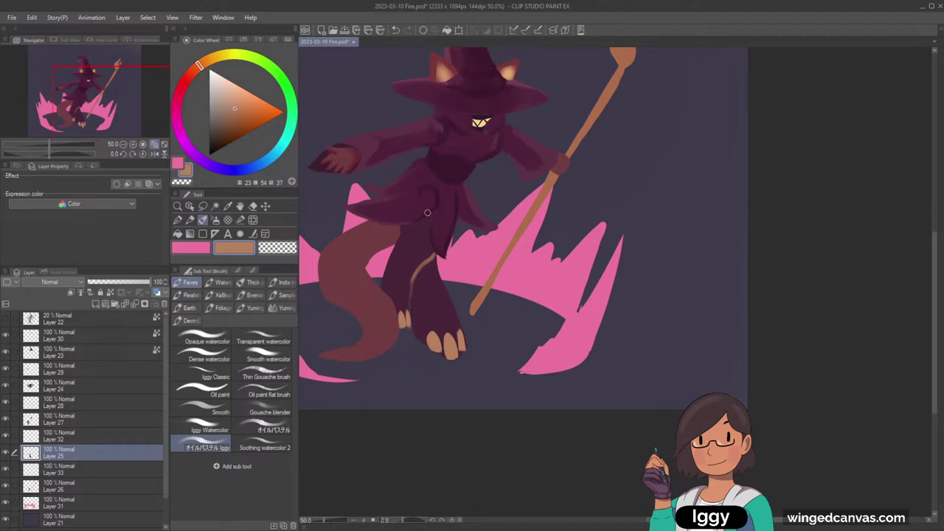
Step: Select the back leg's Layer 26 and paint a matching light brown trim line that meets the front leg's trim
left_click(114, 485)
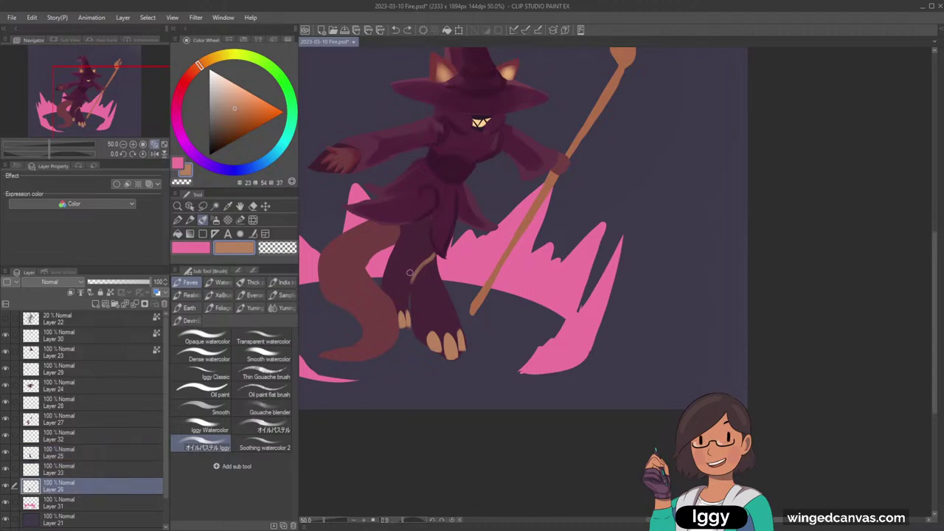
left_click_drag(409, 276, 398, 249)
key("ctrl+z")
Step: Sample the robe's plum, adjust it to a darker shade, and review the whole painting at several zoom levels
left_click(446, 132, "alt")
key("ctrl+0")
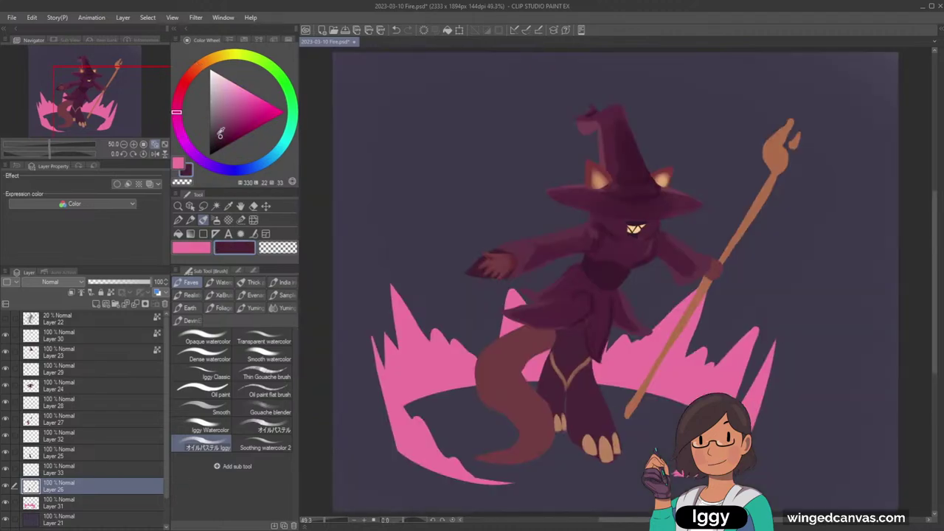
left_click_drag(181, 117, 218, 143)
left_click(142, 99)
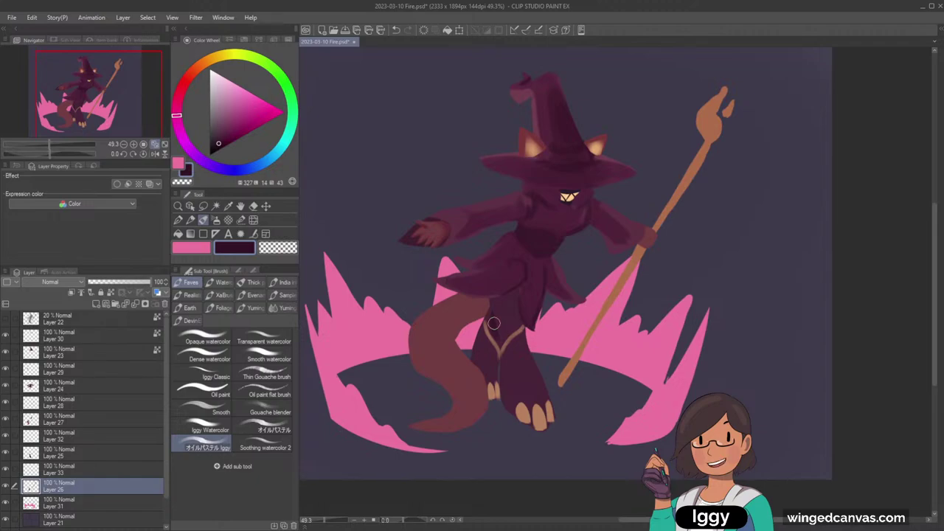
left_click(180, 207)
left_click_drag(472, 298, 444, 298)
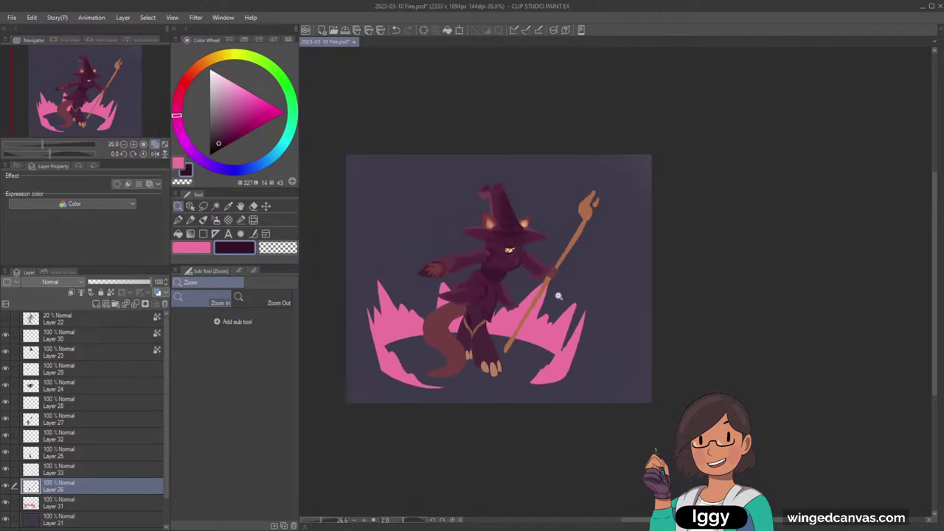
left_click_drag(522, 298, 540, 298)
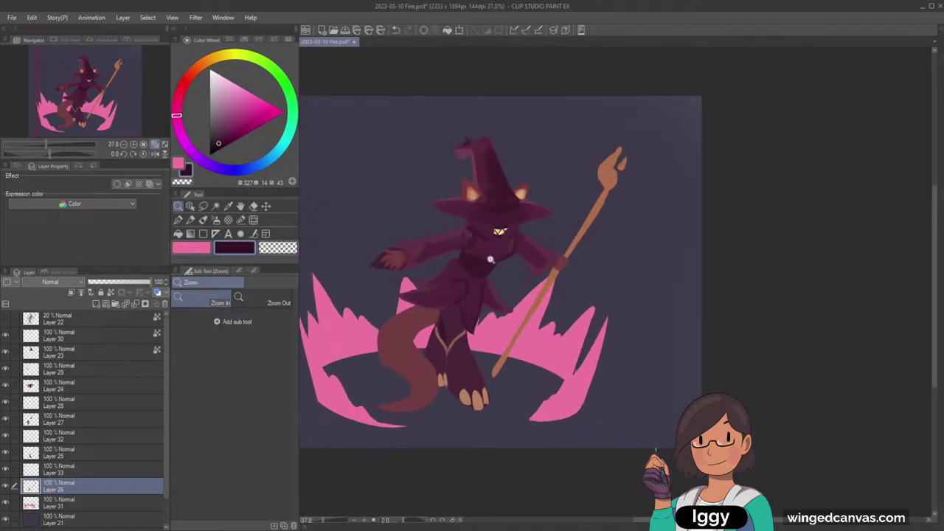
left_click(497, 325)
scroll(523, 343, "up", 1)
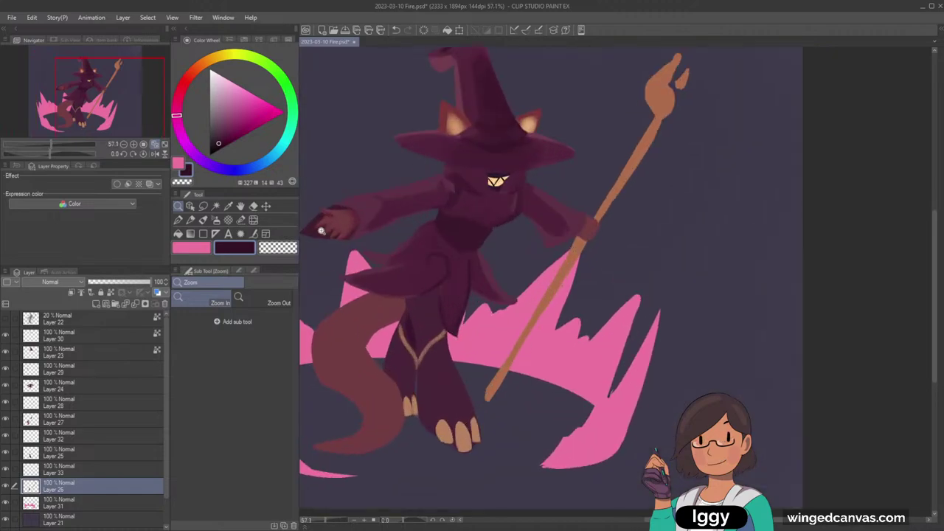
Step: Select the robe's Layer 24 from the canvas, return to the oil pastel brush, and sample the sleeve's purple
left_click(189, 206)
left_click(391, 219)
left_click(203, 219)
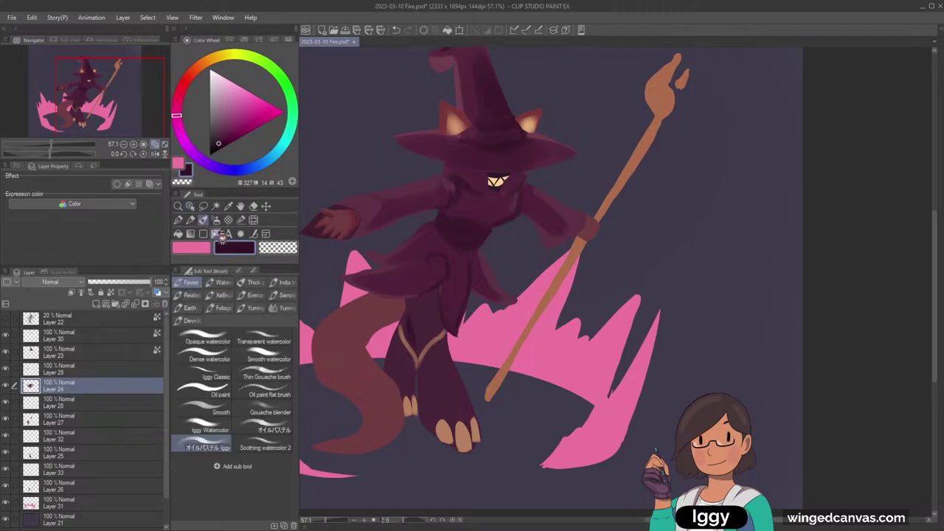
left_click(363, 214, "alt")
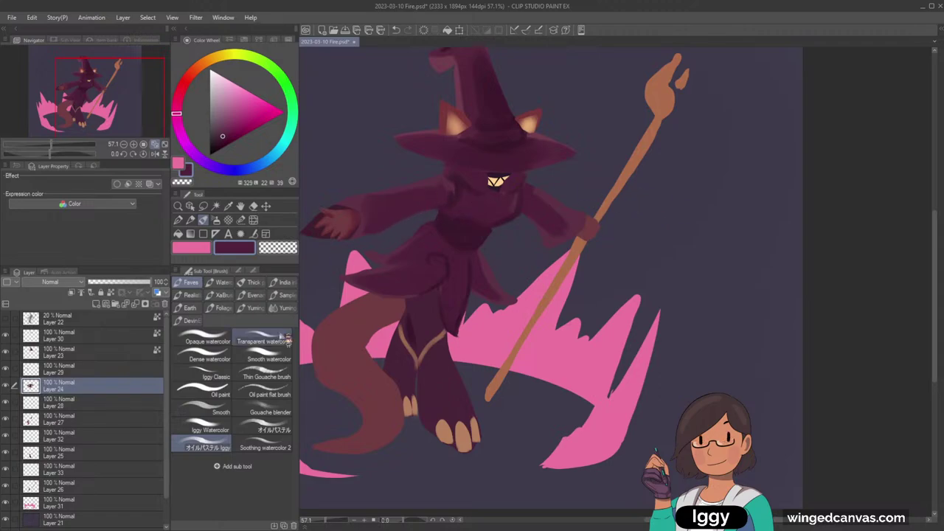
Step: Select the legs' Layer 25 from the canvas and choose a dark, slightly more violet purple for the oil pastel brush
left_click(178, 207)
left_click_drag(434, 282, 424, 263)
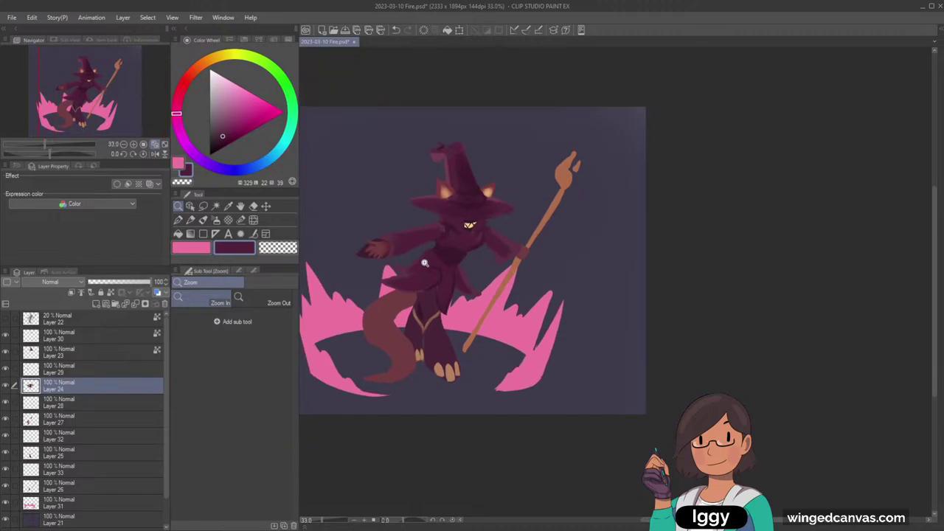
left_click(424, 263)
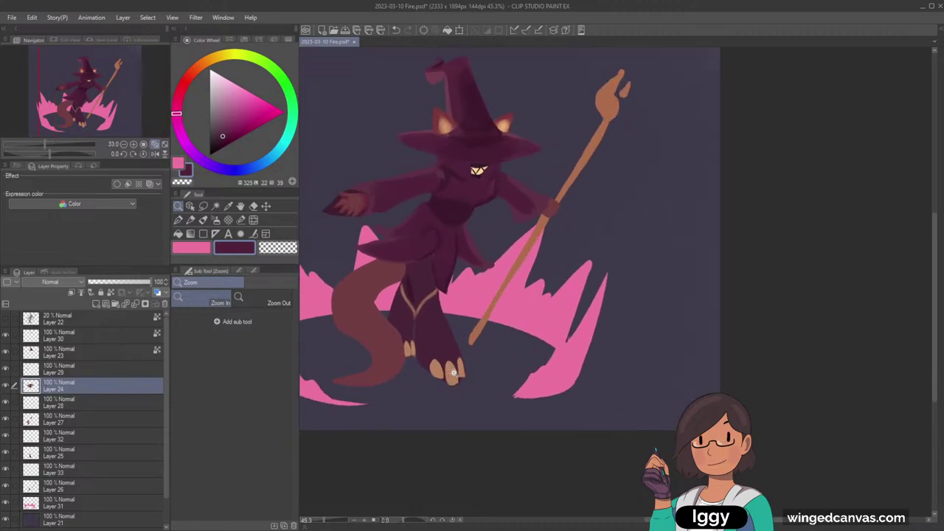
key("o")
left_click(433, 315)
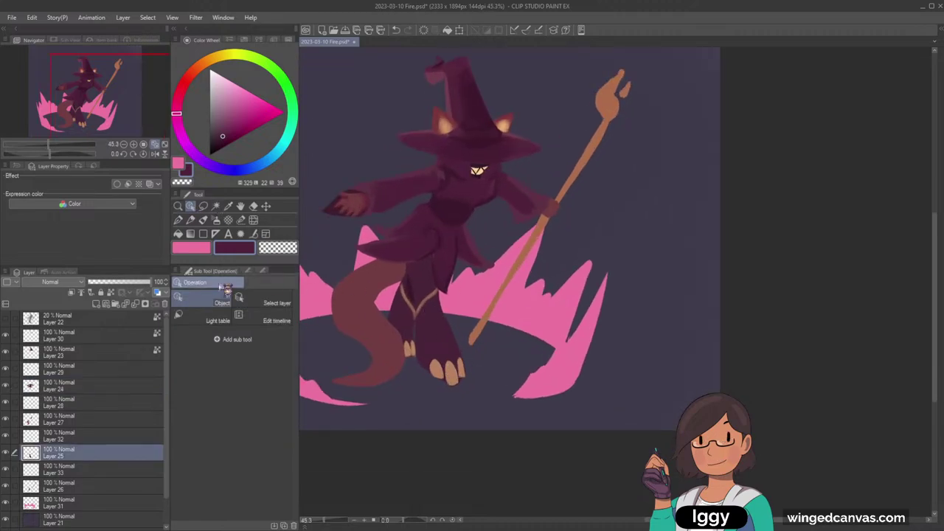
left_click(203, 220)
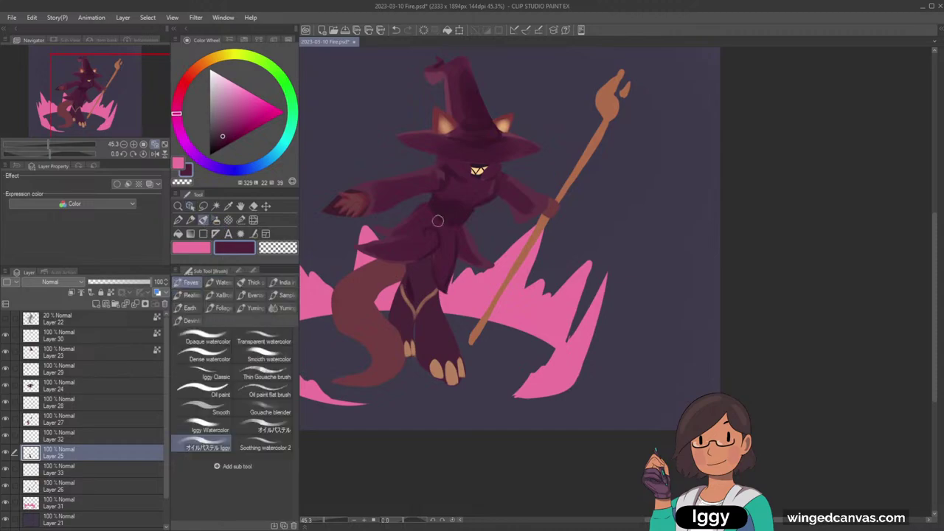
left_click(449, 212, "alt")
left_click(179, 118)
left_click(219, 142)
left_click(178, 127)
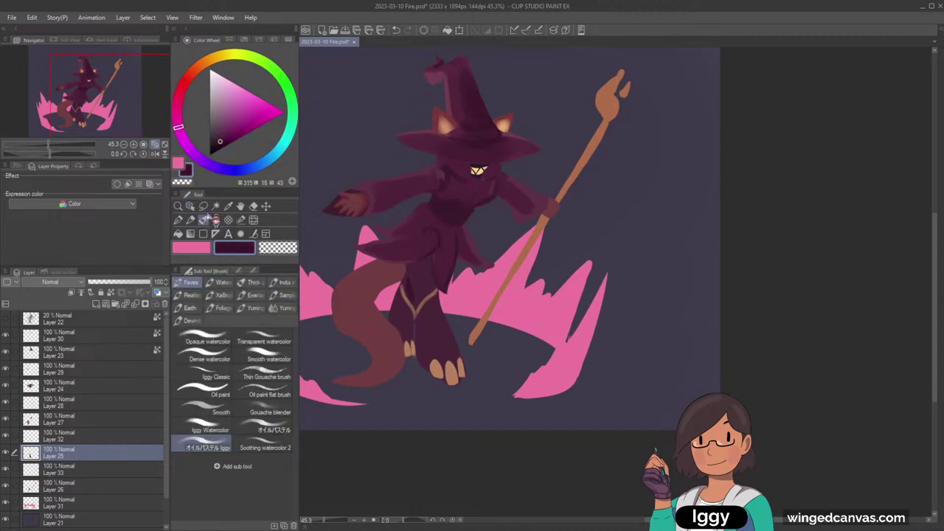
Step: Paint dark purple shading on the upper front leg beneath the skirt and below its trim, enlarging the brush
key("bracketright")
left_click_drag(428, 280, 429, 281)
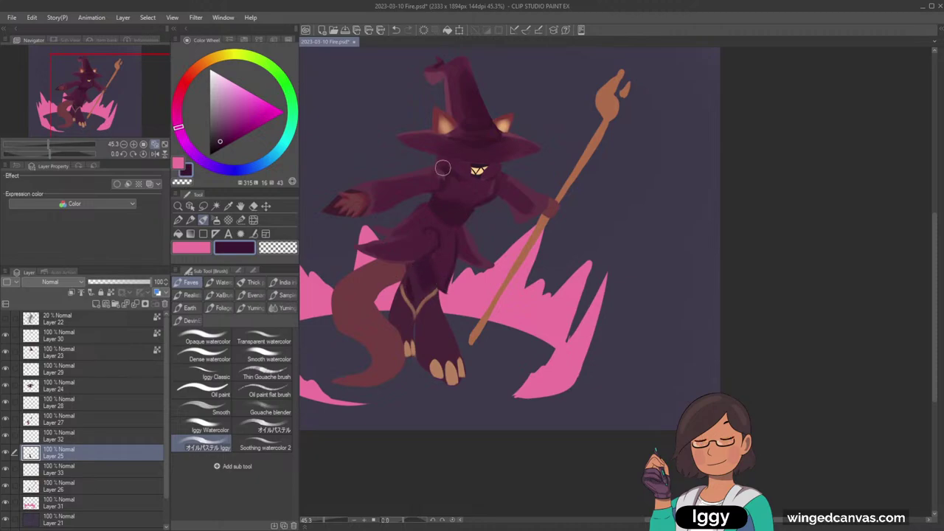
left_click_drag(422, 266, 428, 277)
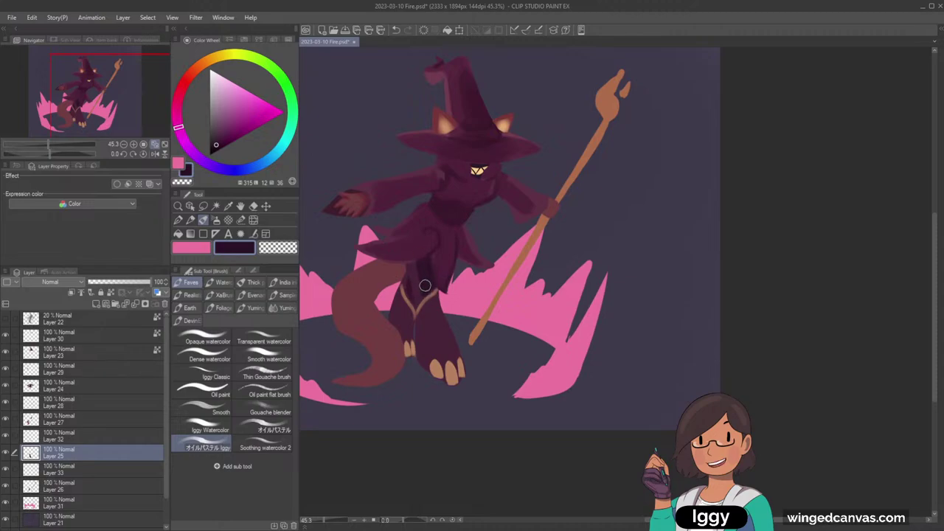
key("]")
key("]")
key("]")
left_click_drag(434, 322, 440, 326)
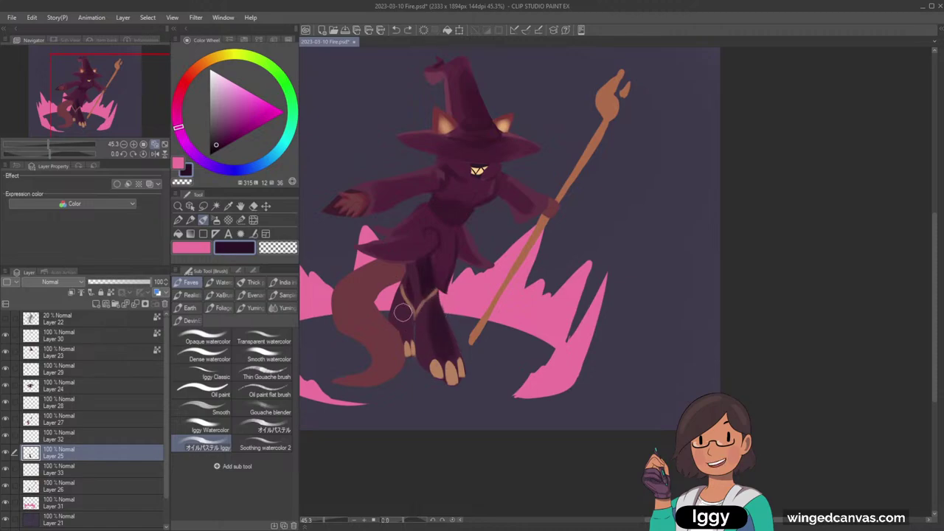
Step: Select Layer 26, paint dark purple shading on the back leg near its trim, and sample the toes' light brown
left_click(111, 485)
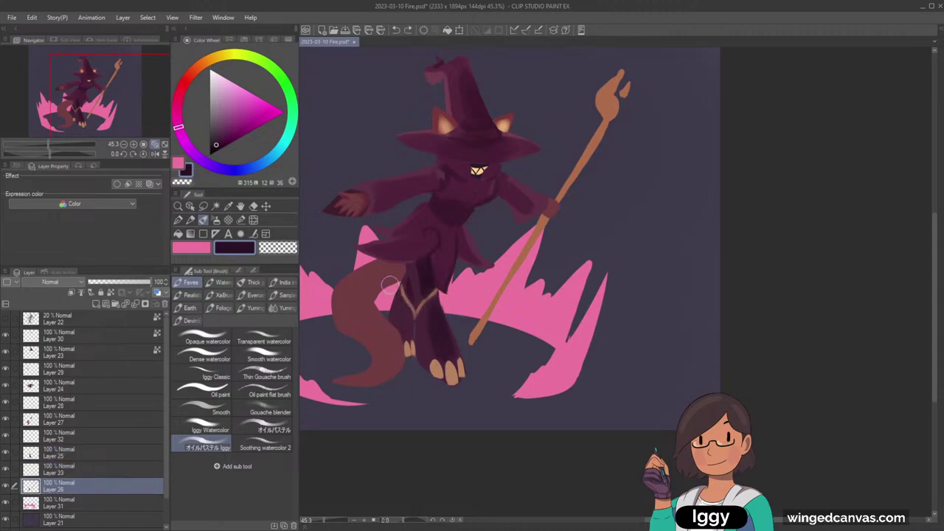
mouse_move(405, 306)
left_mouse_down()
mouse_move(403, 336)
mouse_move(406, 322)
left_mouse_up()
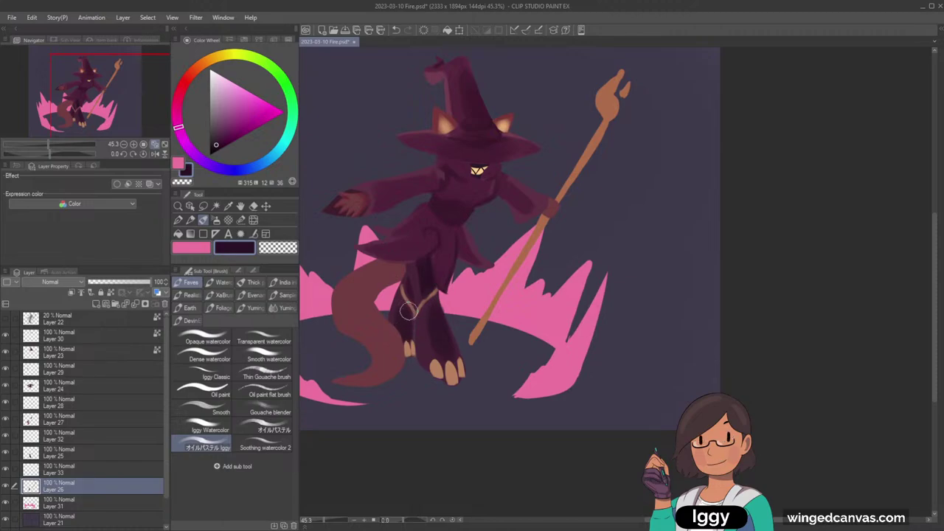
left_click(436, 369, "alt")
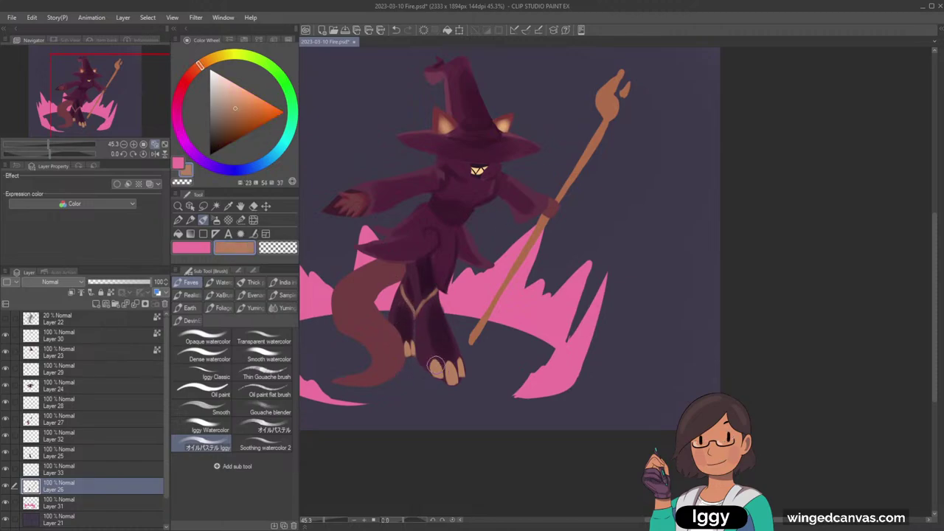
Step: Merge Layers 32, 25, 33 and 26 into a single layer
left_click(197, 75)
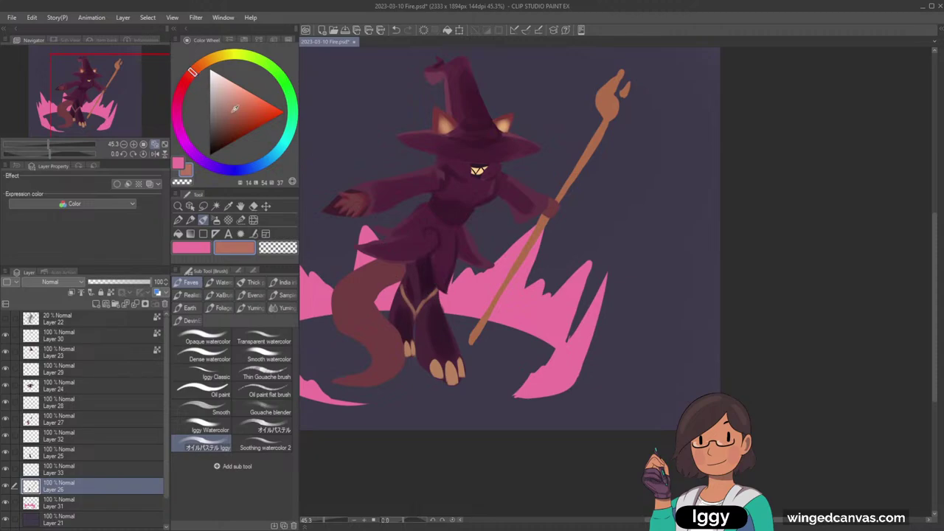
left_click_drag(234, 109, 231, 121)
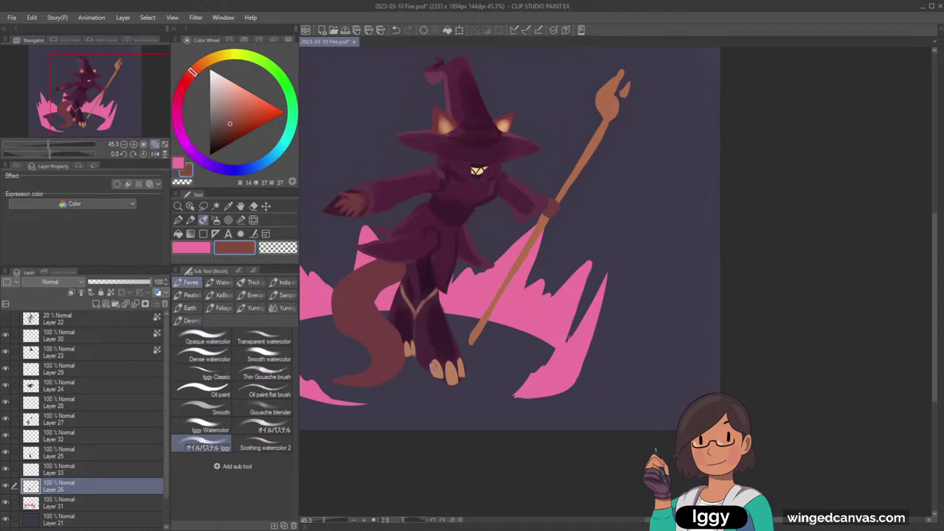
left_click(84, 452)
left_click(87, 441)
left_click(81, 486, "shift")
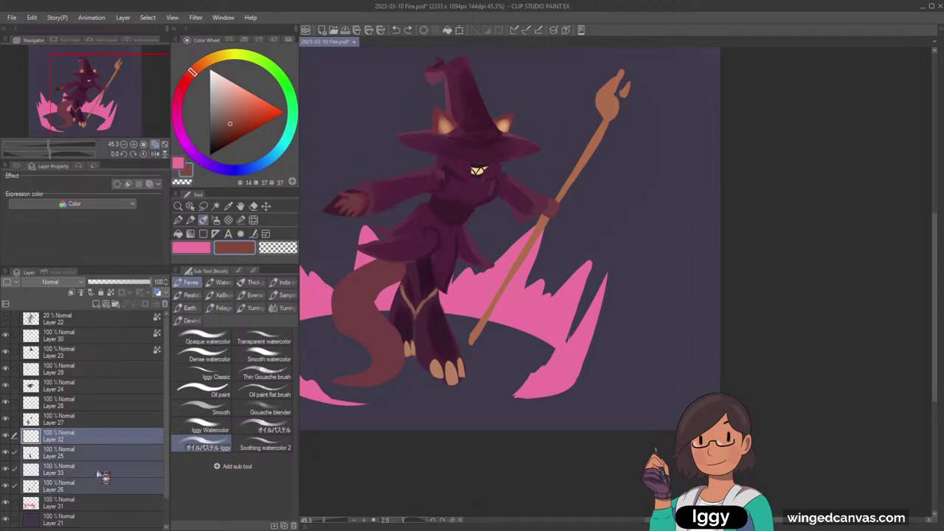
key("alt+shift+e")
Step: Shade the foot's claws with a dark reddish brown, shifted in hue and darkened from the sampled claw colour
left_click(437, 362, "alt")
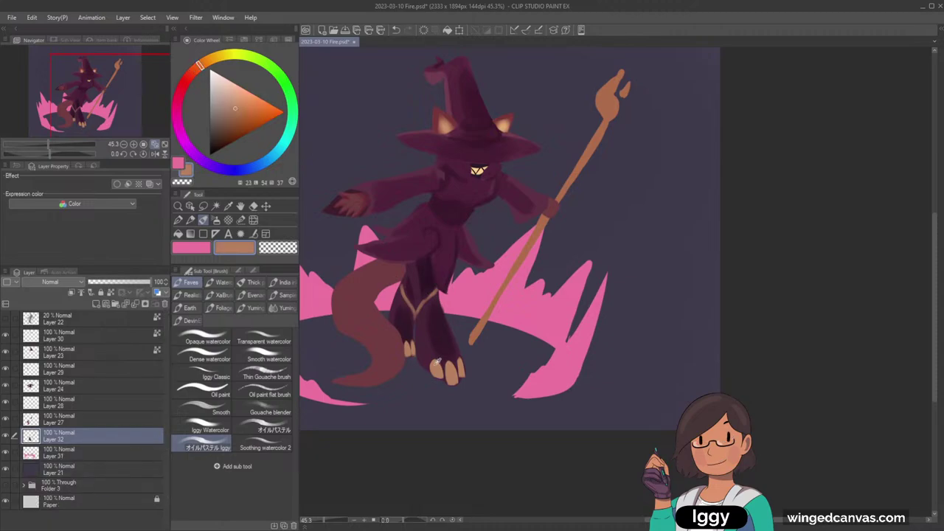
left_click_drag(199, 67, 191, 73)
left_click(231, 122)
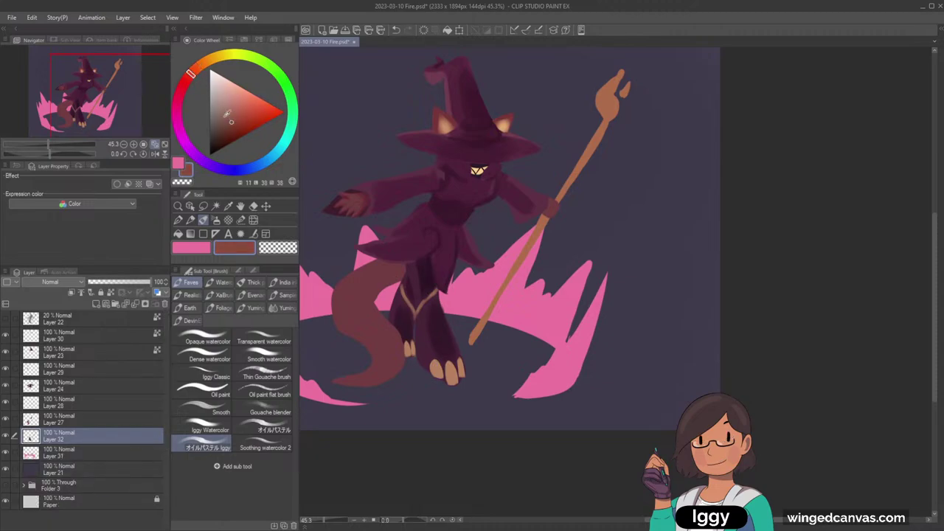
left_click_drag(435, 367, 441, 364)
Step: Lock the transparent pixels of Layer 27 and shade the fox tail with a dark red sampled from the outstretched arm
left_click(59, 418)
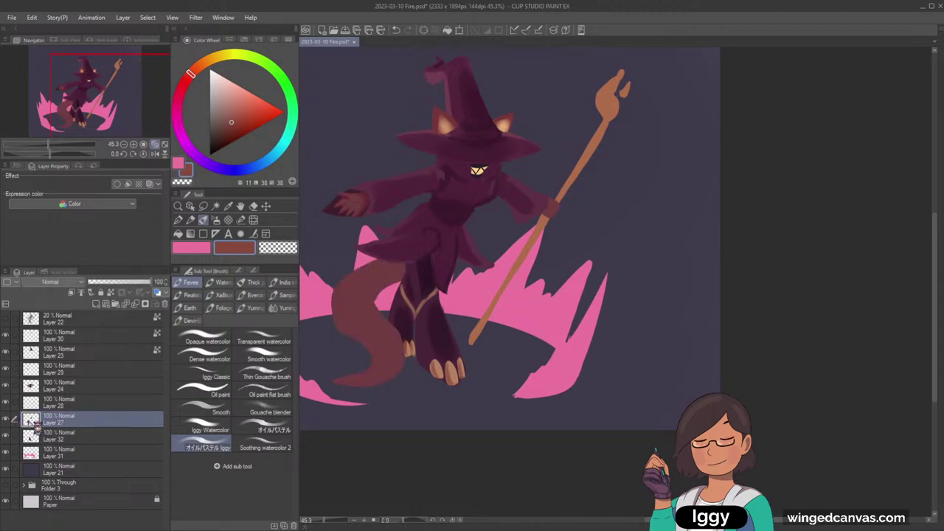
left_click(112, 293)
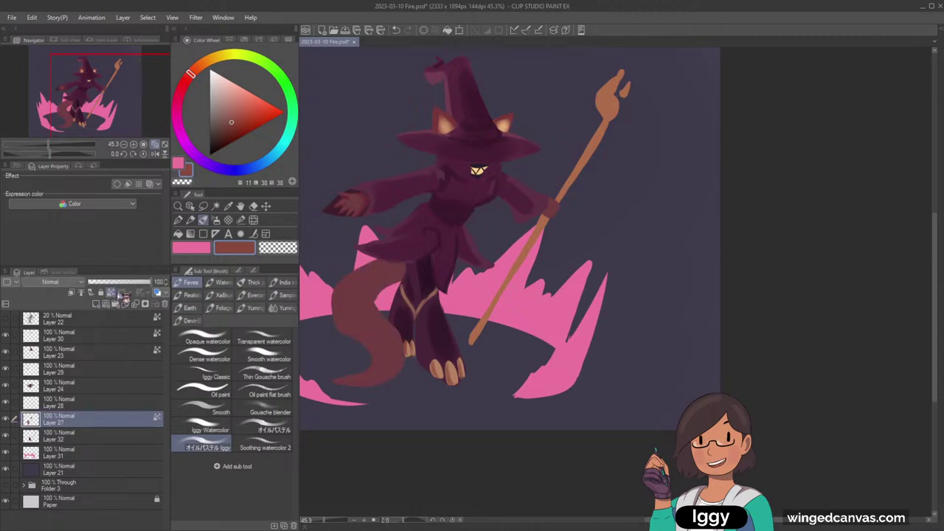
left_click(112, 294)
left_click(376, 268, "alt")
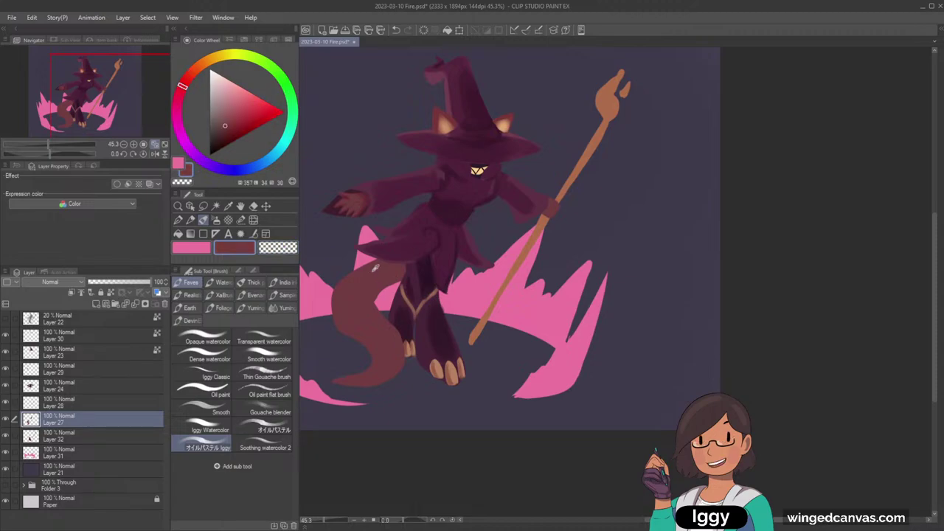
left_click(365, 191, "alt")
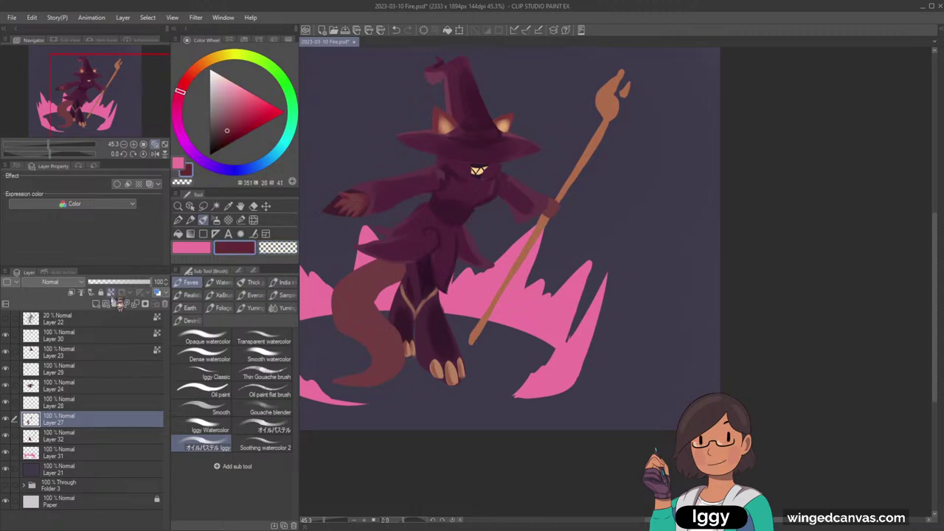
left_click(112, 292)
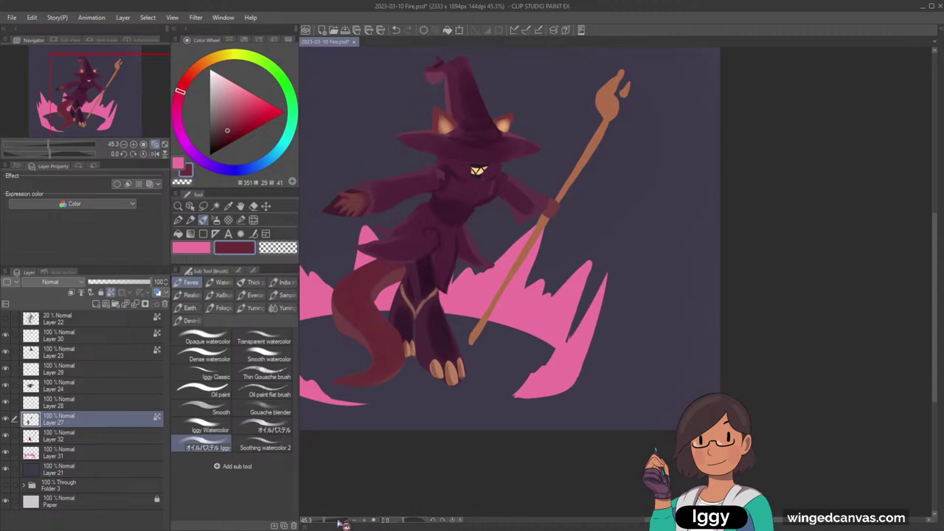
Step: Select Layer 28 through the staff-holding hand and touch up the sleeve around it with a dark purple sampled from the sleeve
left_click(154, 144)
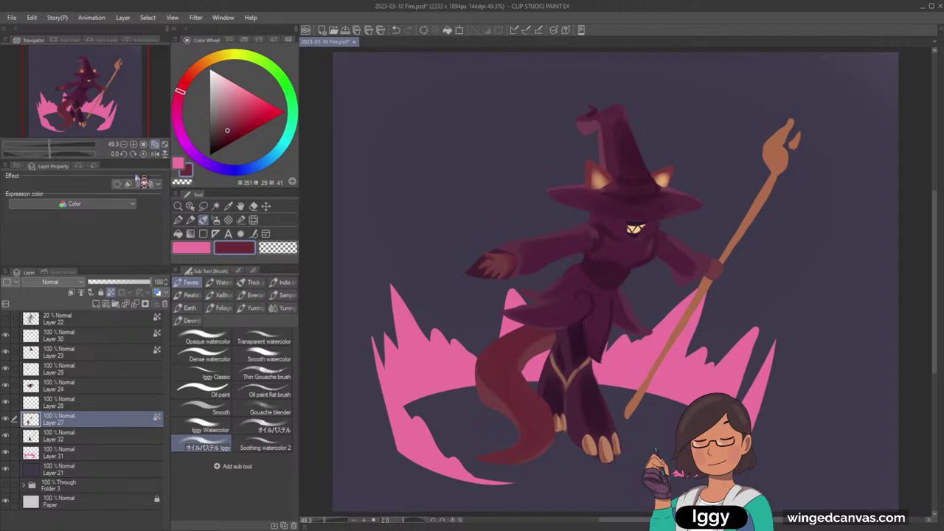
left_click_drag(104, 107, 149, 111)
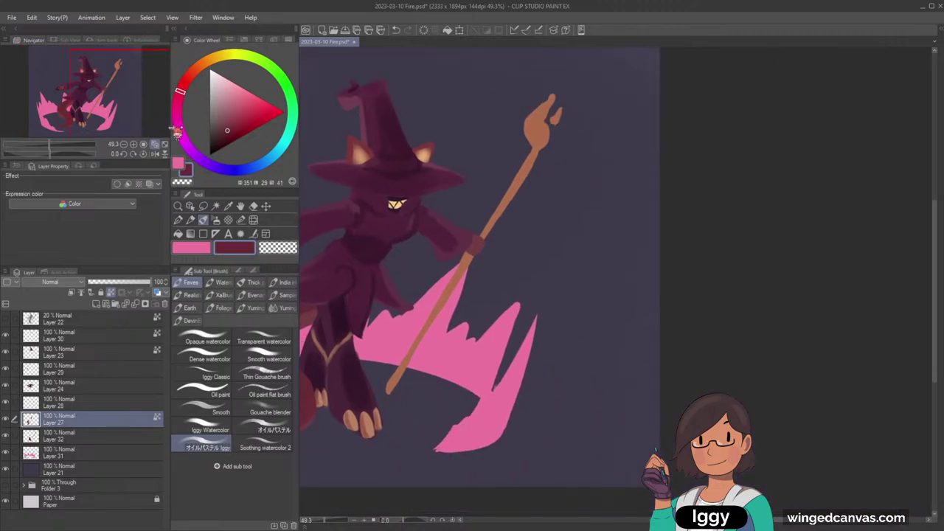
left_click(190, 208)
left_click(477, 255)
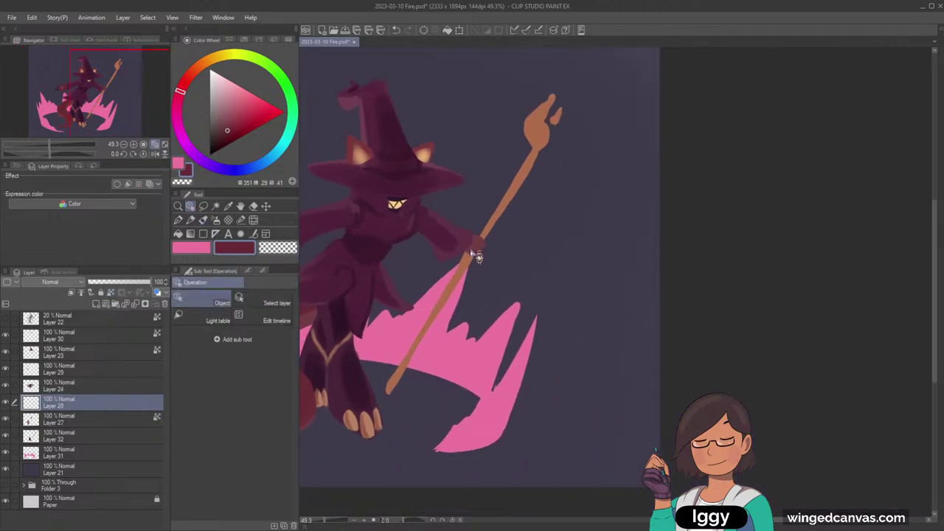
left_click(203, 220)
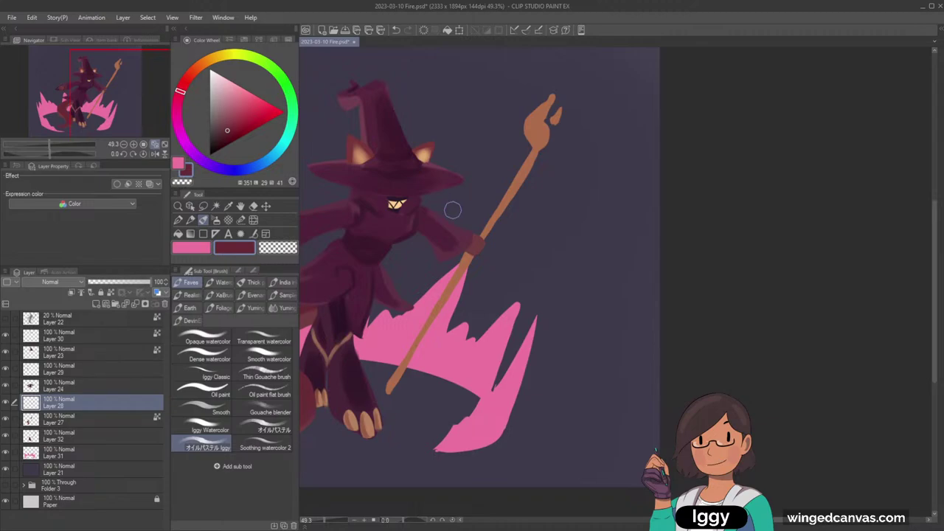
left_click(435, 237, "alt")
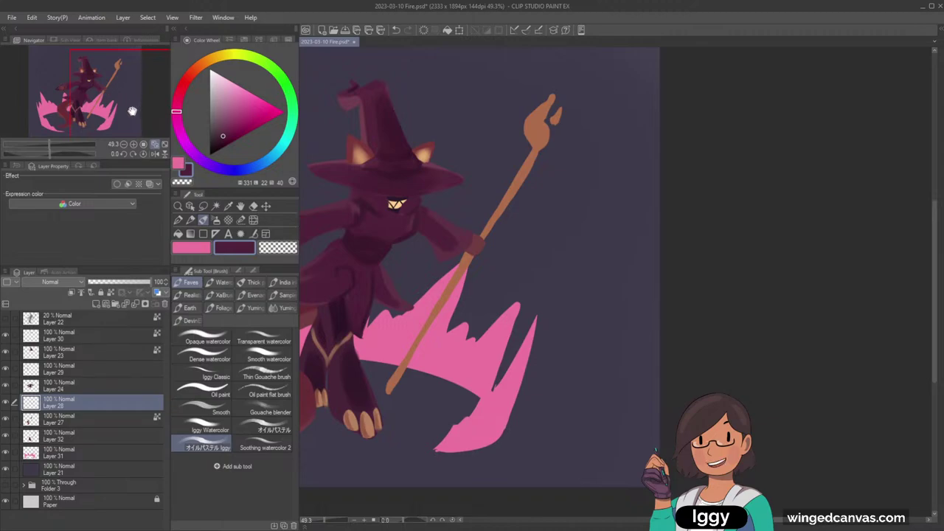
left_click_drag(127, 111, 87, 108)
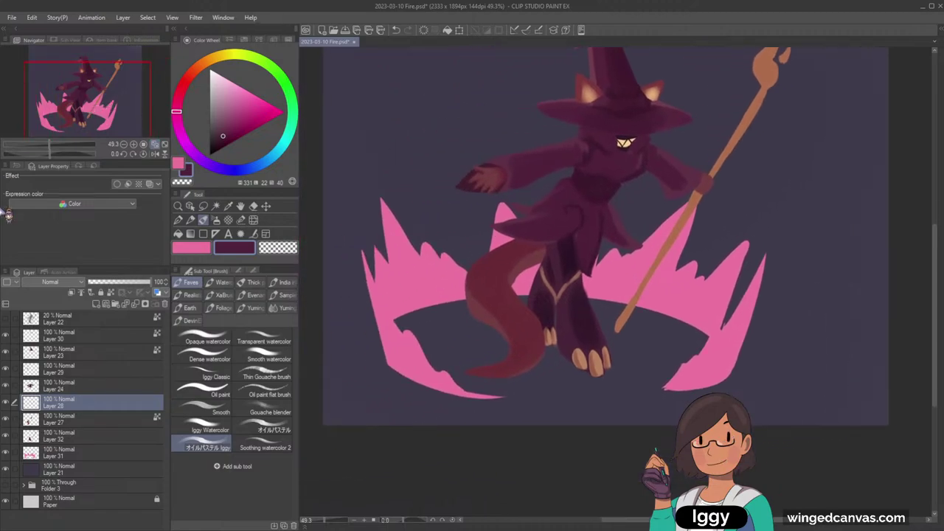
left_click(179, 207)
left_click_drag(461, 307, 521, 303)
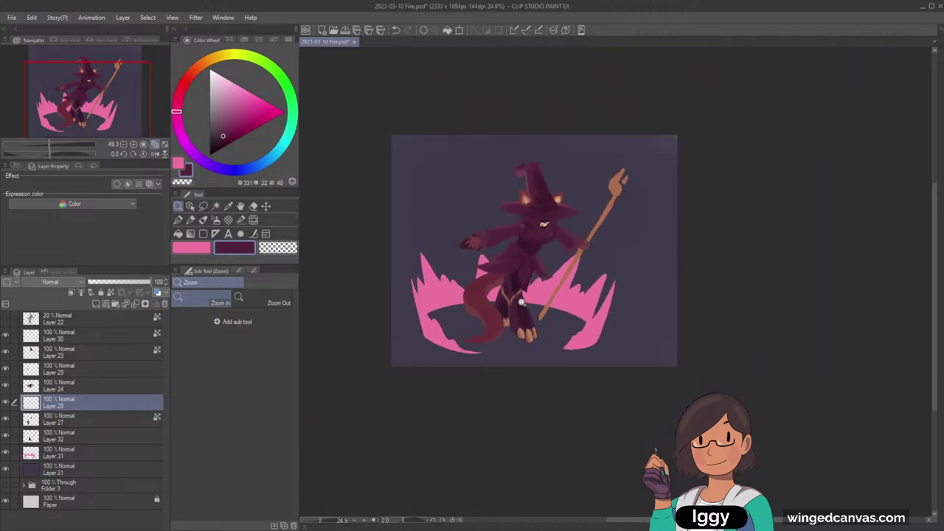
left_click_drag(640, 294, 660, 293)
left_click_drag(581, 309, 595, 305)
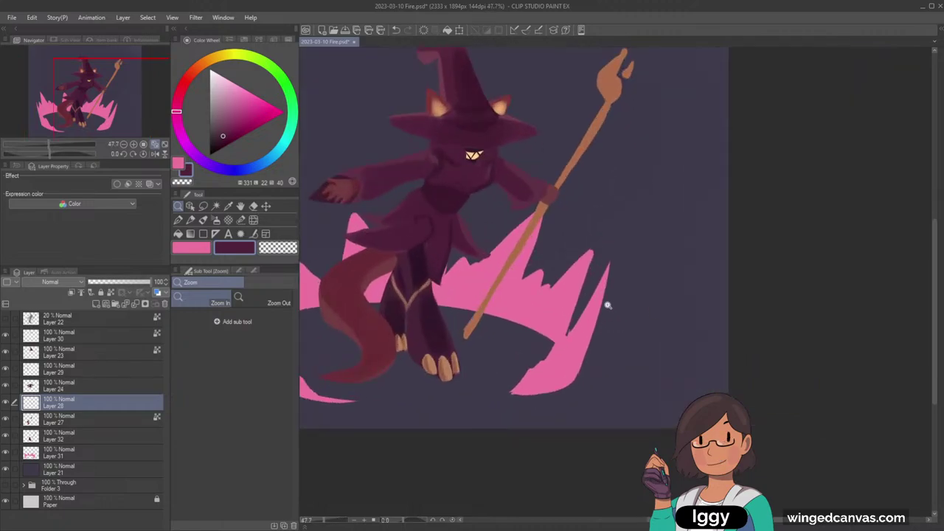
left_click(205, 221)
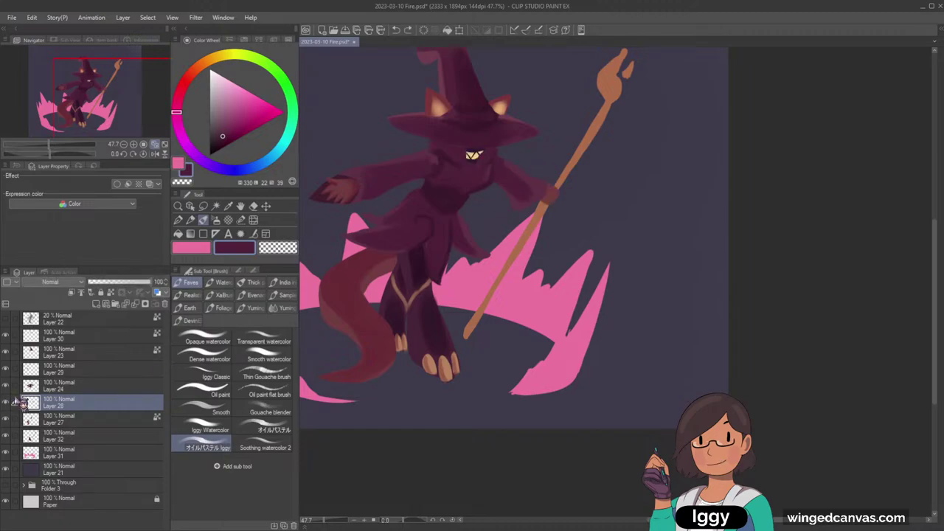
Step: Draw dark red finger lines on the staff-holding hand on a new layer, and merge that layer with Layer 28
left_click(353, 183, "alt")
left_click(224, 136)
left_click(123, 306)
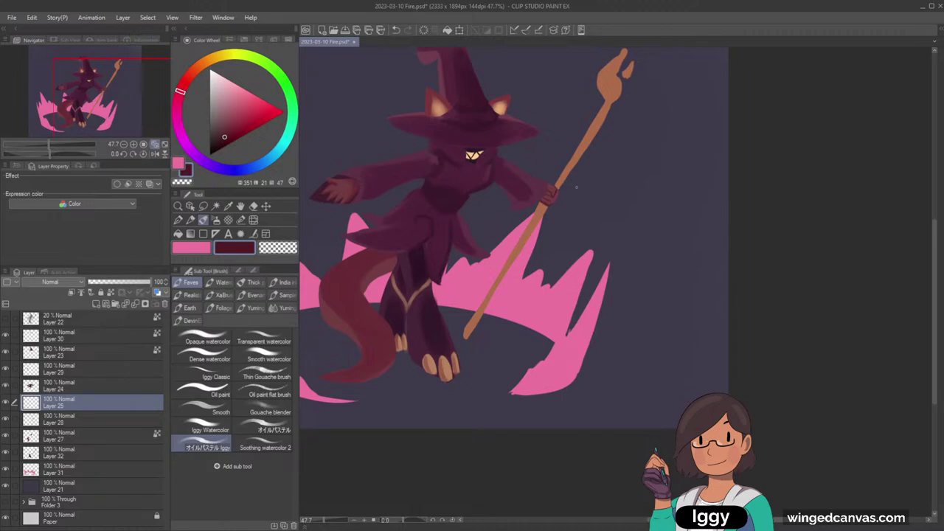
left_click(90, 416, "shift")
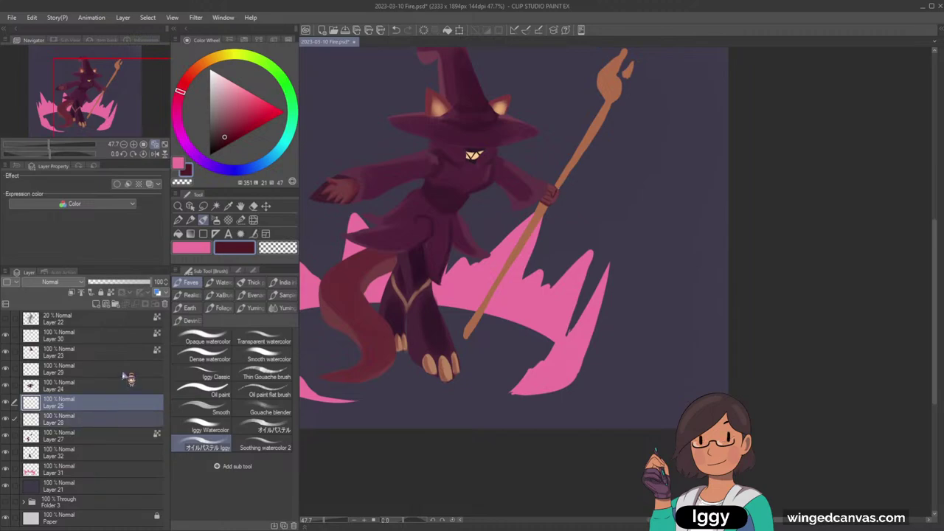
key("alt+shift+e")
Step: Toggle Layer 32's visibility to check its contents and lock its transparent pixels
left_click(85, 438)
left_click(6, 435)
left_click(6, 435)
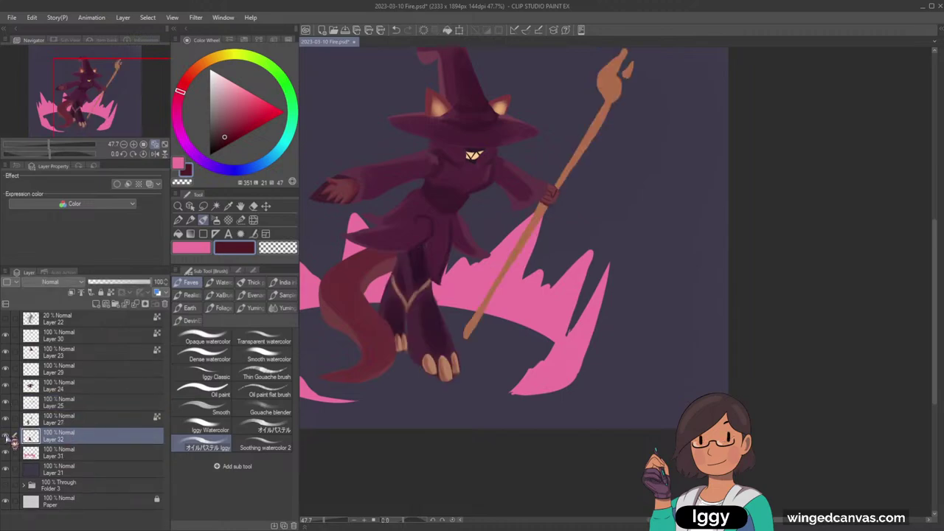
left_click(110, 292)
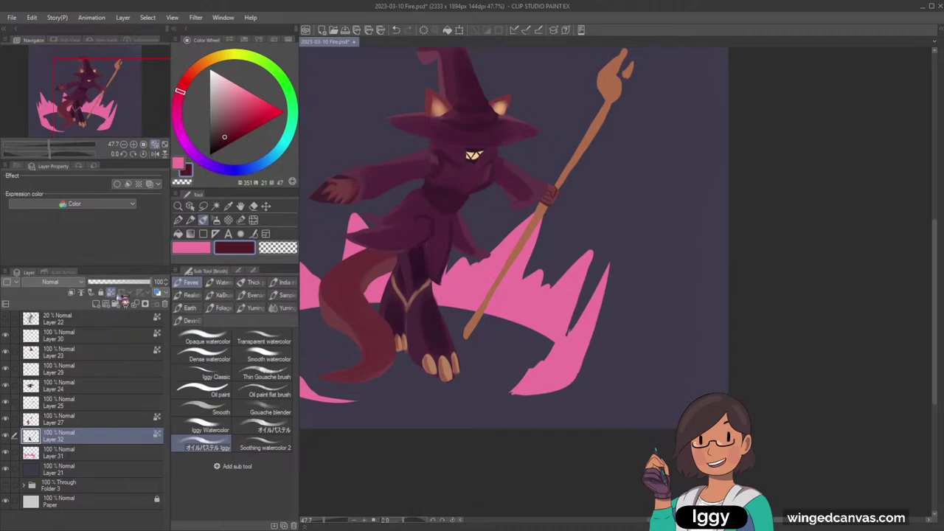
Step: Darken the staff's shaft with the Soft airbrush in a very dark purple, keeping the flame-shaped head and lower tip brown
left_click(215, 220)
left_click(228, 172)
left_click(181, 91)
left_click(183, 138)
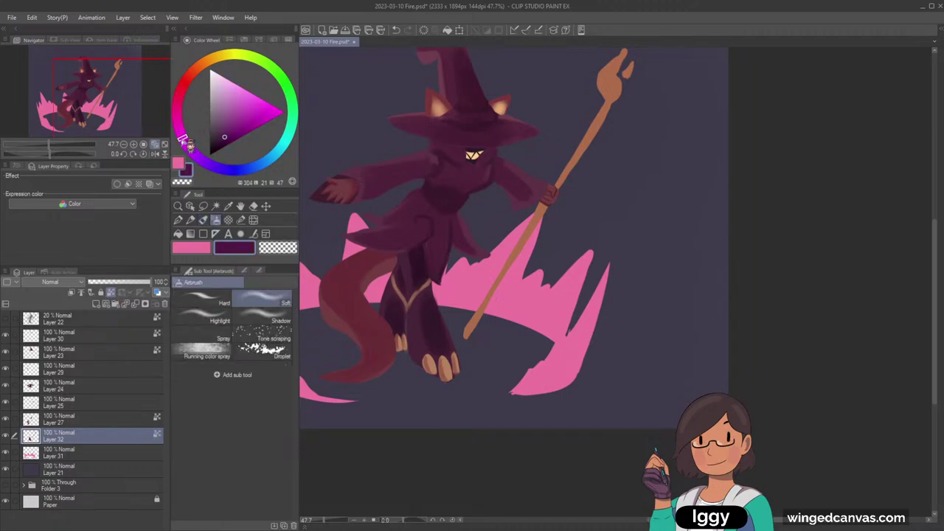
left_click(219, 135)
left_click_drag(220, 133, 216, 141)
mouse_move(562, 187)
left_mouse_down()
mouse_move(544, 211)
mouse_move(596, 118)
mouse_move(509, 247)
mouse_move(519, 256)
mouse_move(600, 131)
mouse_move(595, 114)
left_mouse_up()
Step: Draw light purple streaks along the staff's shaft on a new layer above Layer 32, using the oil pastel brush
left_click_drag(122, 105, 125, 102)
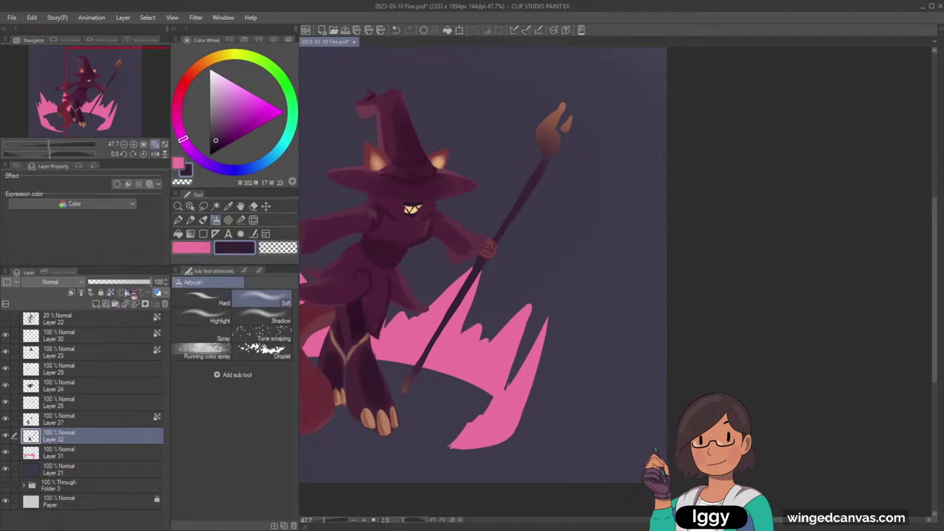
left_click(225, 87)
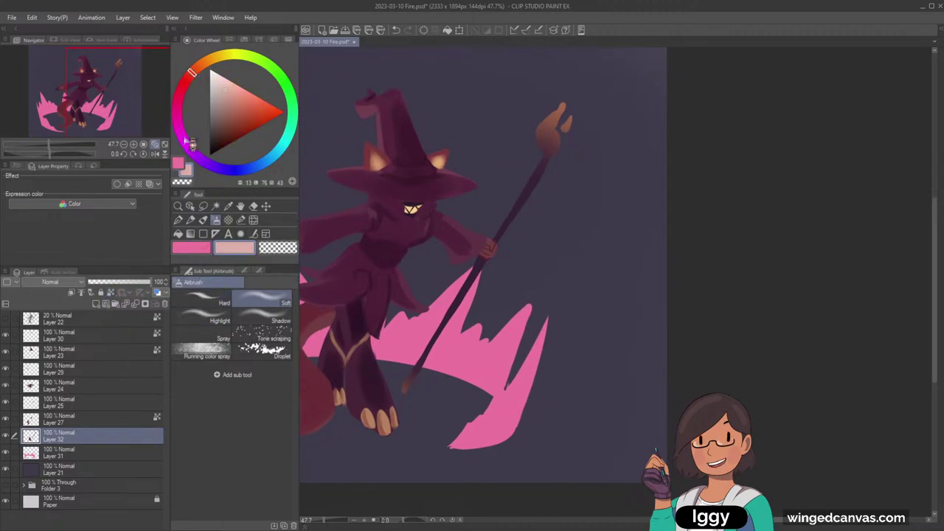
left_click(234, 93)
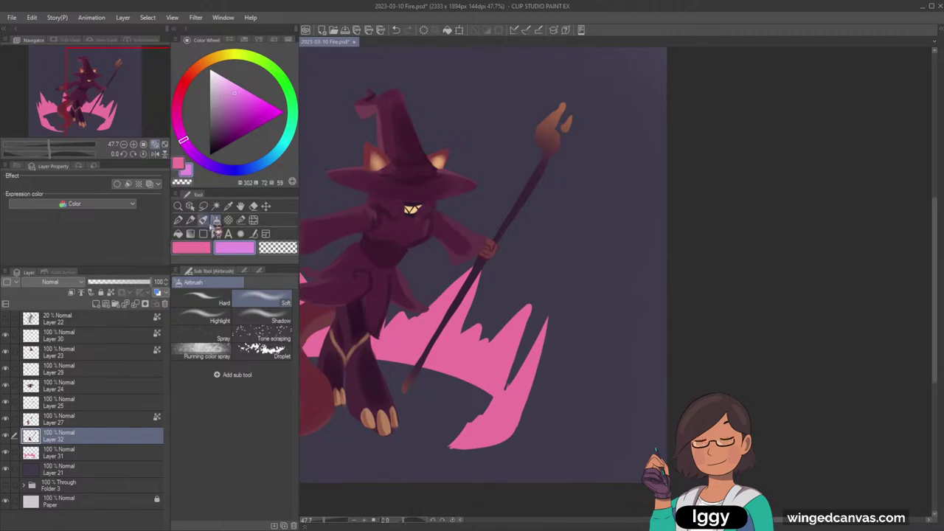
left_click(203, 219)
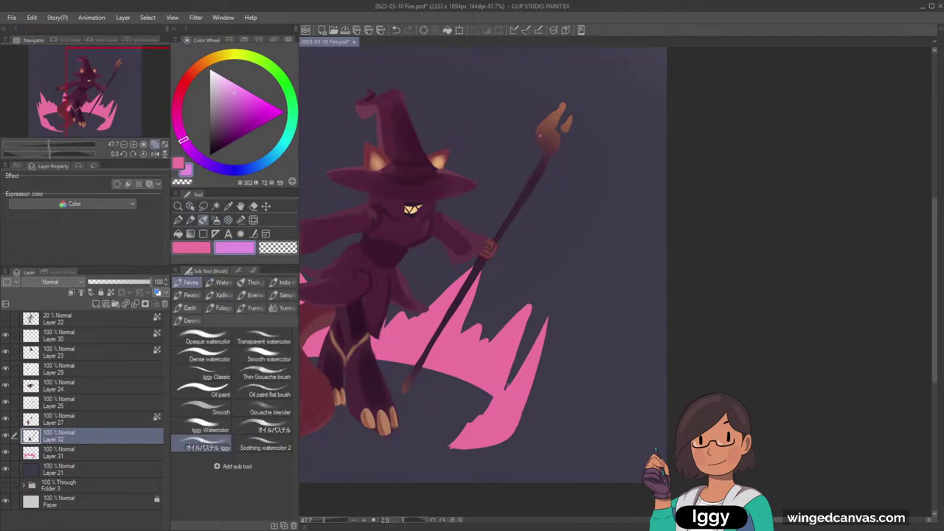
left_click(95, 304)
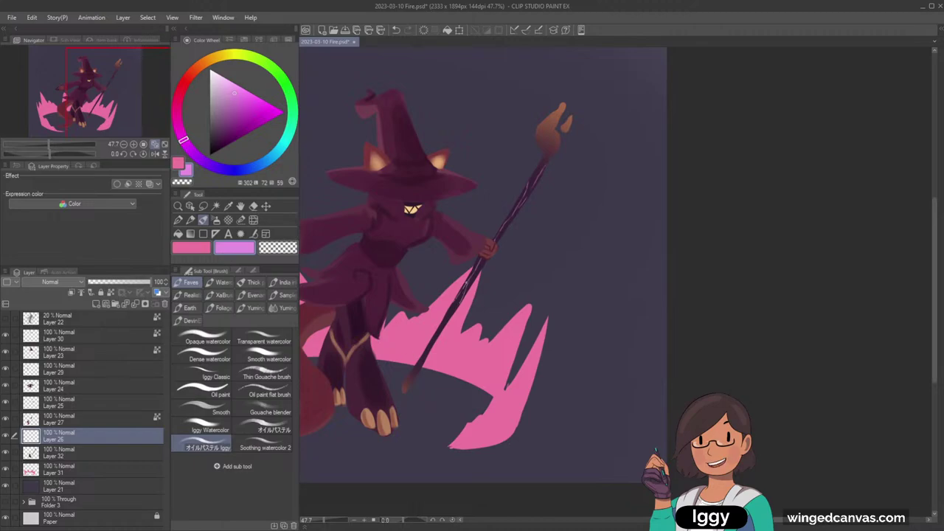
Step: Strengthen the light purple streak on the shaft just below the staff-holding hand
left_click(181, 207)
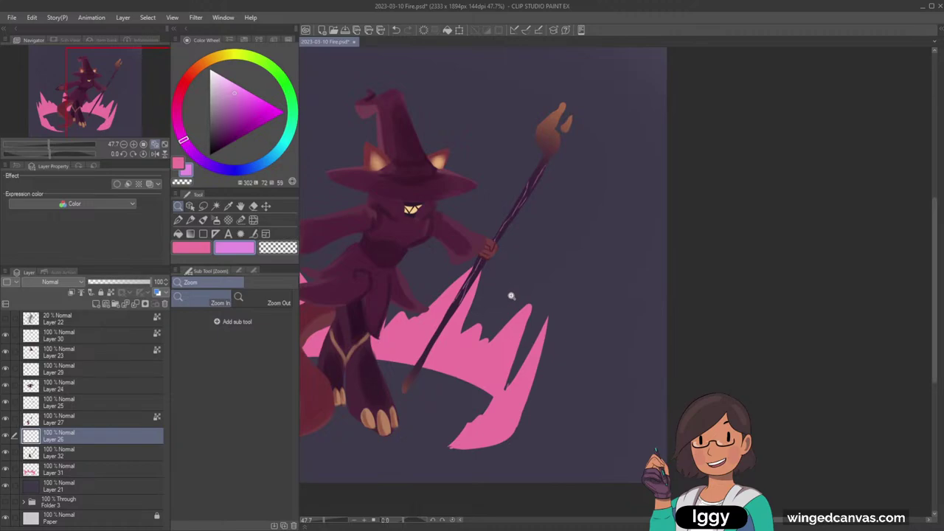
left_click_drag(511, 296, 522, 299)
mouse_move(448, 255)
left_mouse_down()
mouse_move(497, 261)
mouse_move(498, 279)
left_mouse_up()
left_click(205, 222)
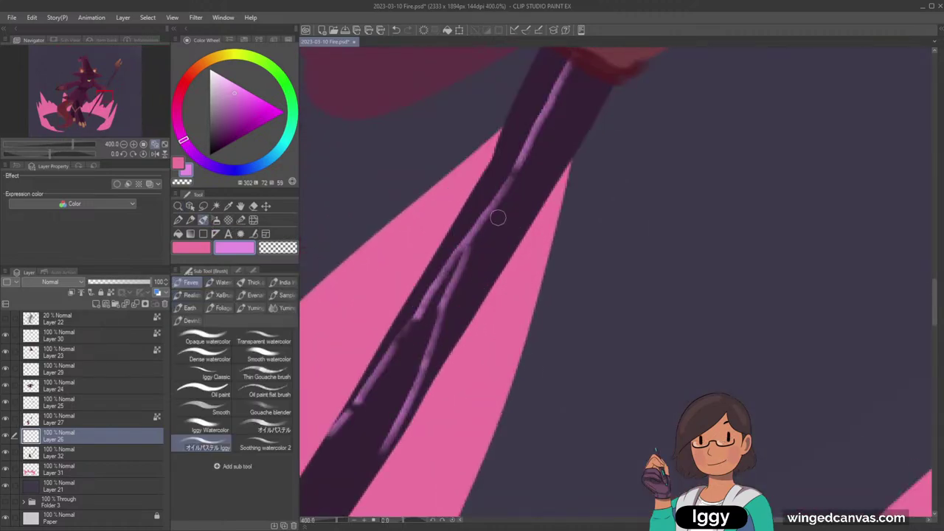
mouse_move(496, 199)
left_mouse_down()
mouse_move(520, 163)
mouse_move(510, 171)
left_mouse_up()
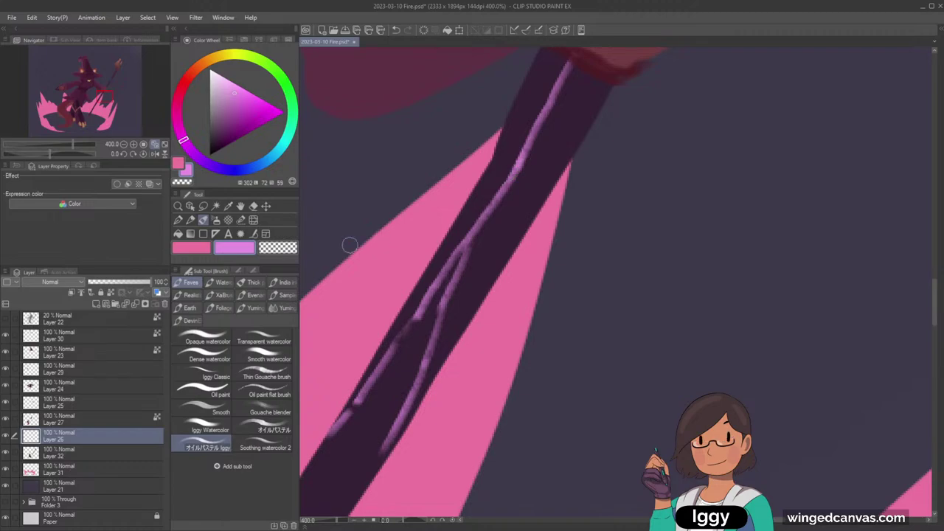
Step: Draw thin light purple streaks near the lower end of the staff's shaft, just above its brown tip
left_click(154, 144)
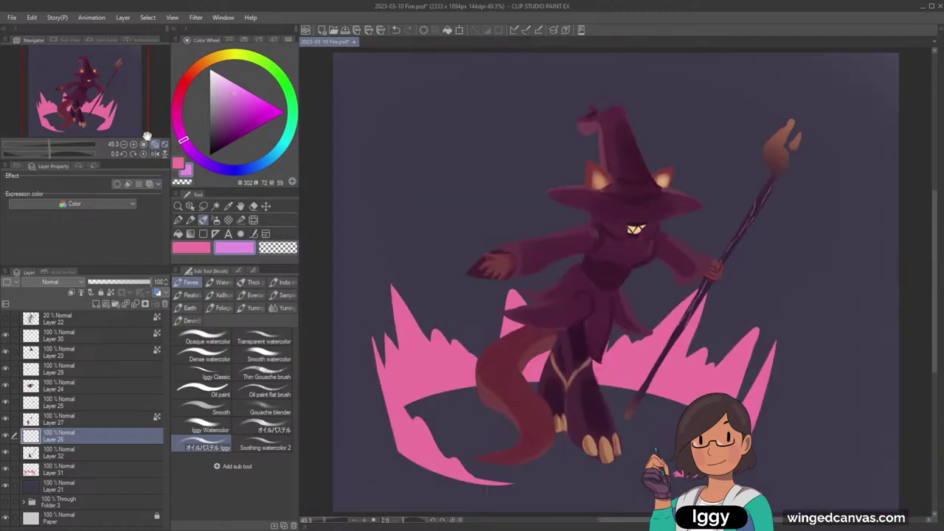
left_click_drag(94, 99, 126, 96)
left_click(179, 207)
left_click_drag(430, 375, 466, 368)
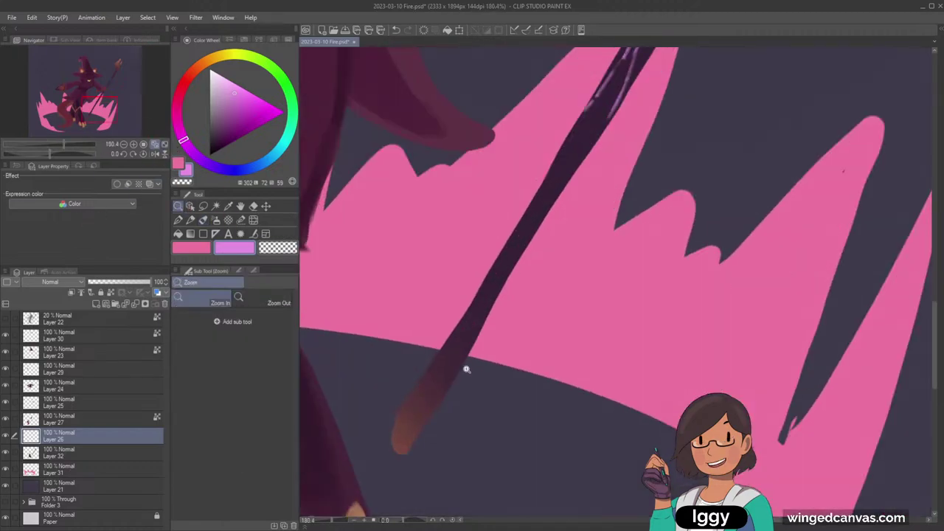
scroll(466, 369, "up", 3)
key("b")
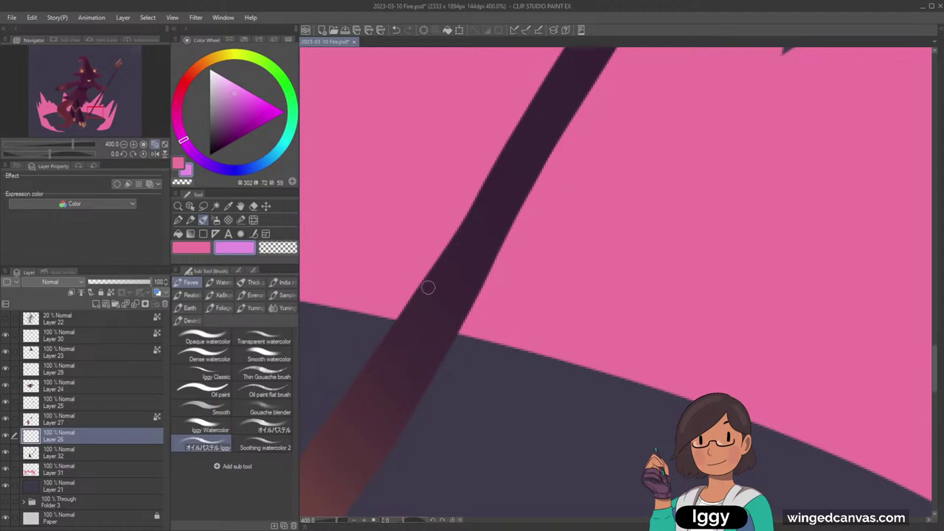
mouse_move(464, 259)
left_mouse_down()
mouse_move(398, 327)
mouse_move(445, 316)
mouse_move(423, 385)
left_mouse_up()
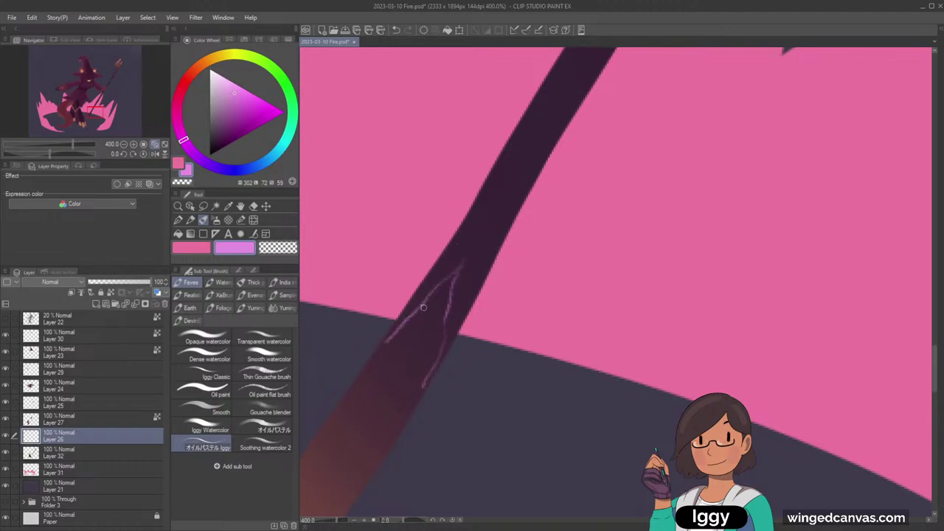
mouse_move(423, 306)
left_mouse_down()
mouse_move(406, 355)
mouse_move(440, 311)
mouse_move(428, 303)
mouse_move(410, 320)
mouse_move(440, 292)
mouse_move(427, 318)
mouse_move(440, 299)
mouse_move(361, 376)
left_mouse_up()
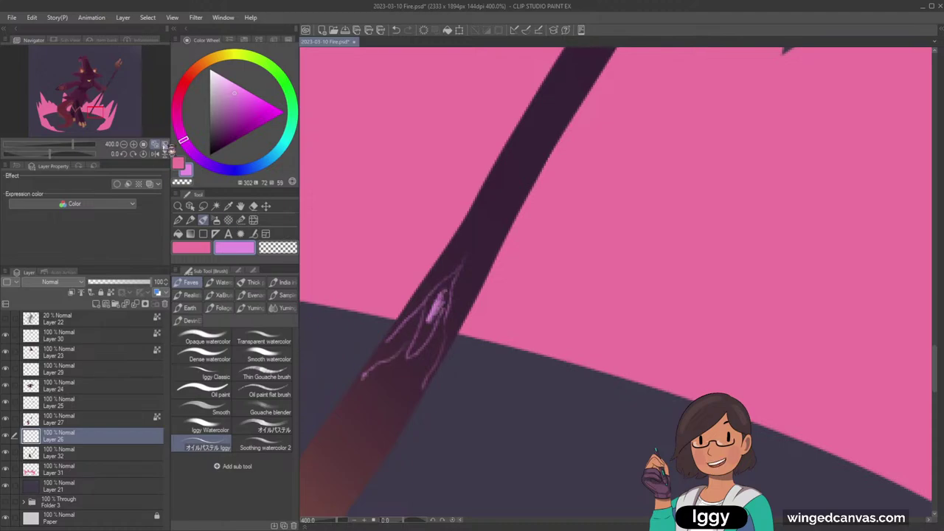
Step: Extend the light purple streaks along the shaft between the staff-holding hand and the lower tip with the oil pastel brush
left_click(165, 145)
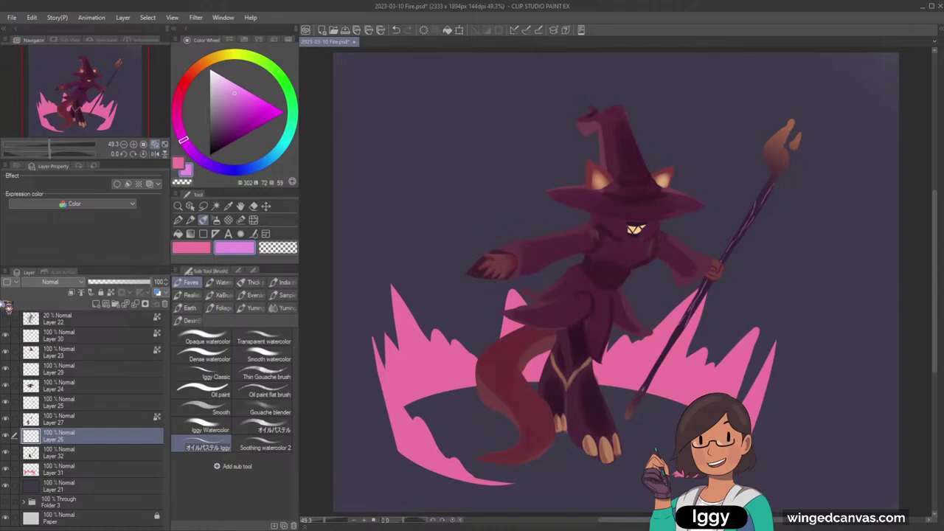
left_click(117, 100)
left_click(178, 207)
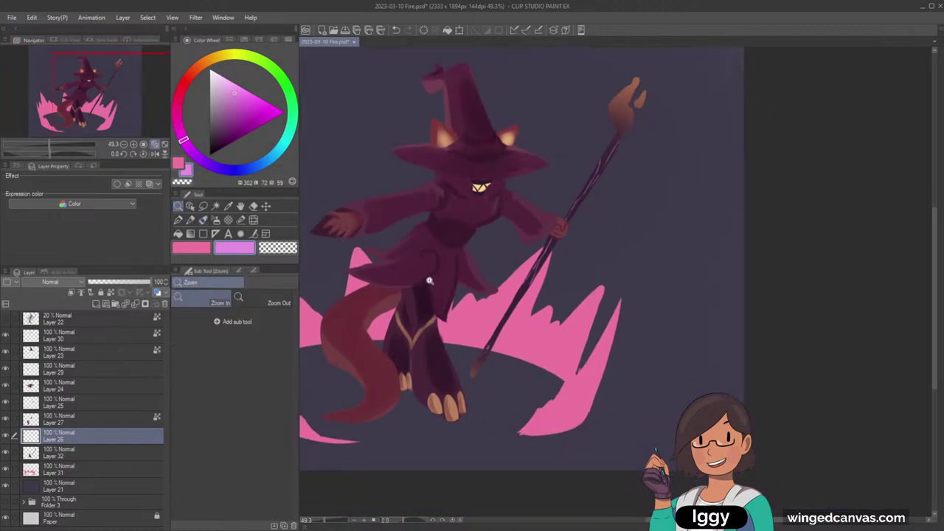
left_click(498, 384)
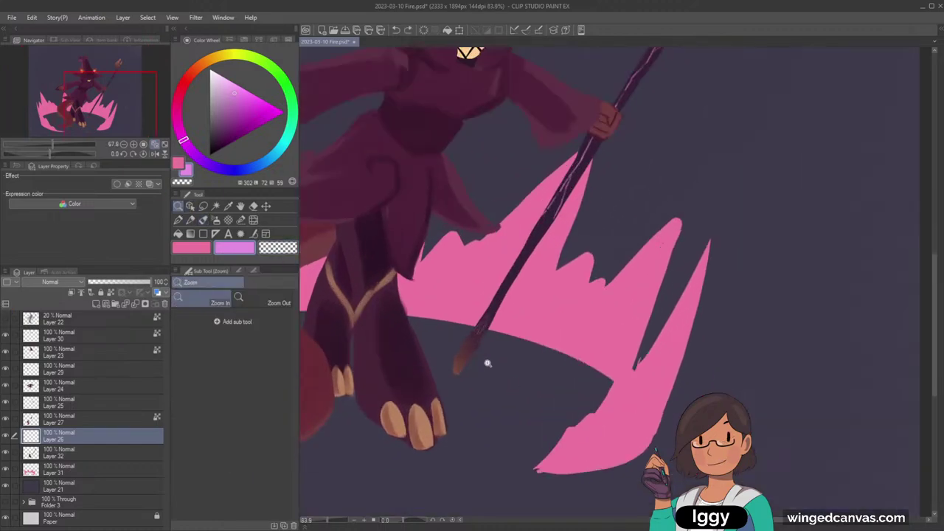
left_click(487, 363)
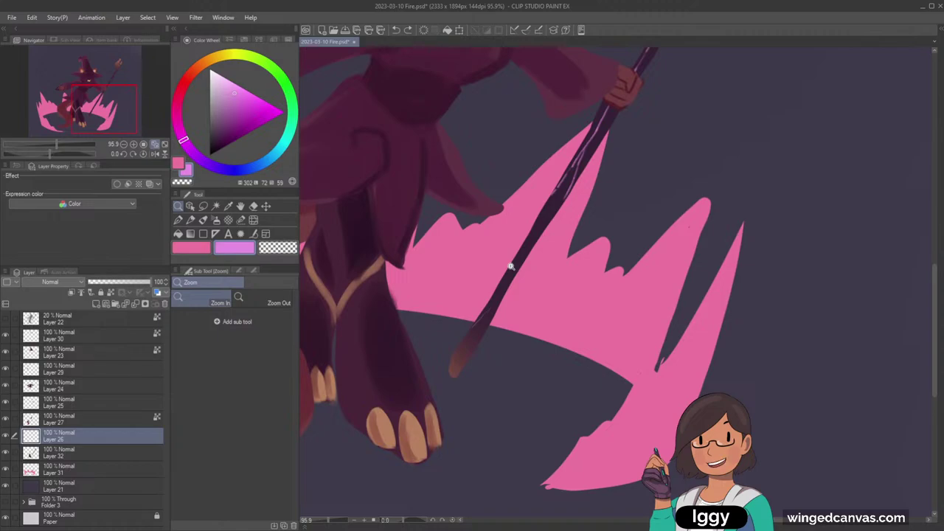
key("b")
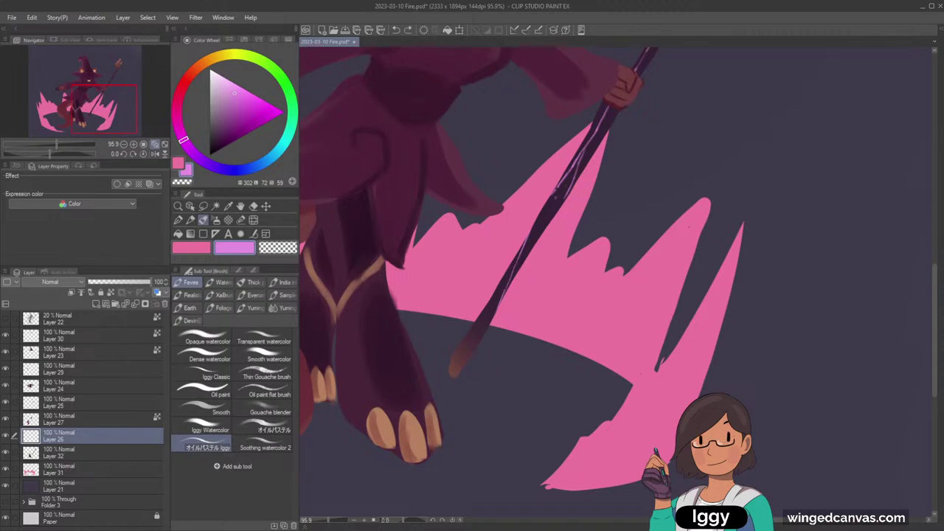
left_click(165, 144)
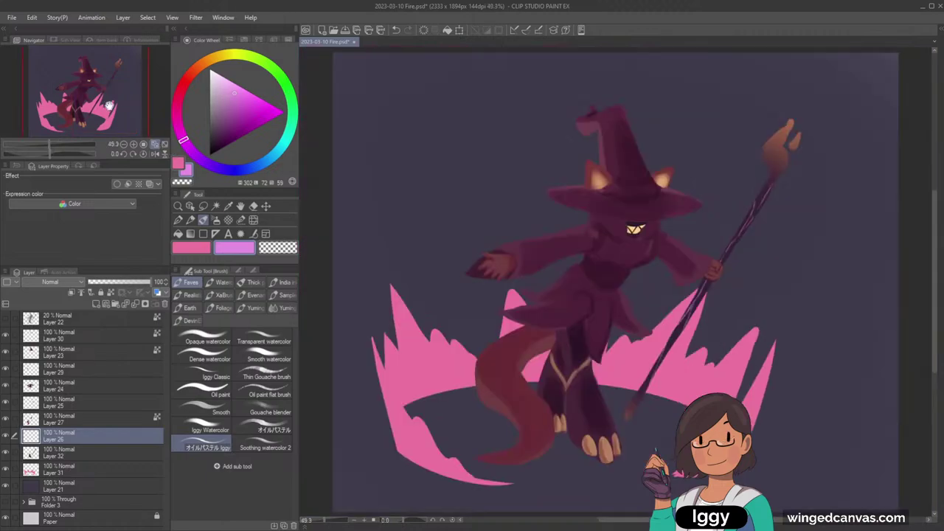
left_click_drag(109, 105, 121, 93)
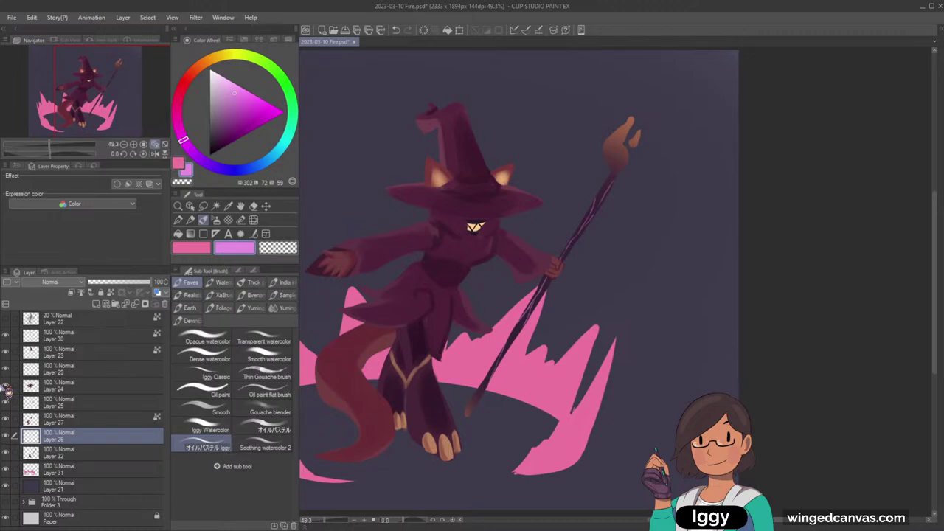
Step: Select the staff's layer from the artwork, and toggle the visibility of the streak layer above it to check its contents
left_click_drag(171, 209, 165, 208)
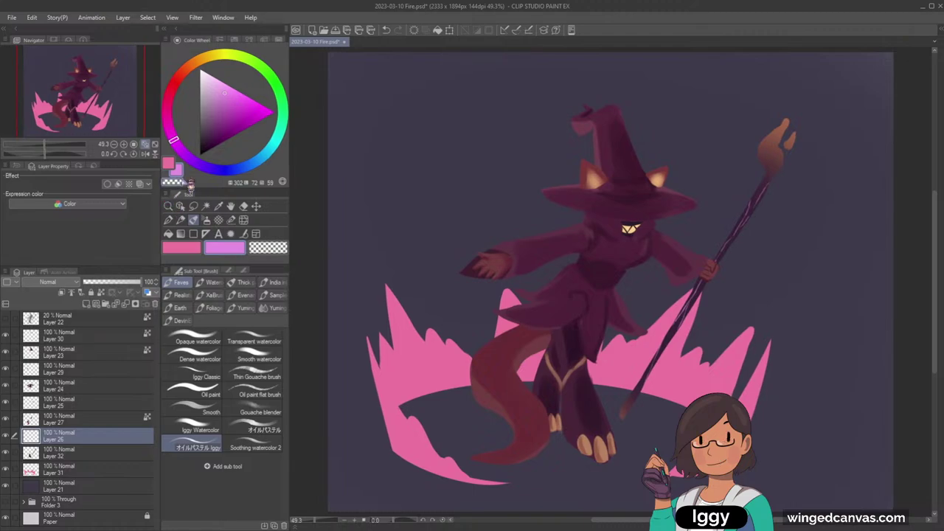
left_click_drag(91, 99, 103, 91)
left_click(171, 207)
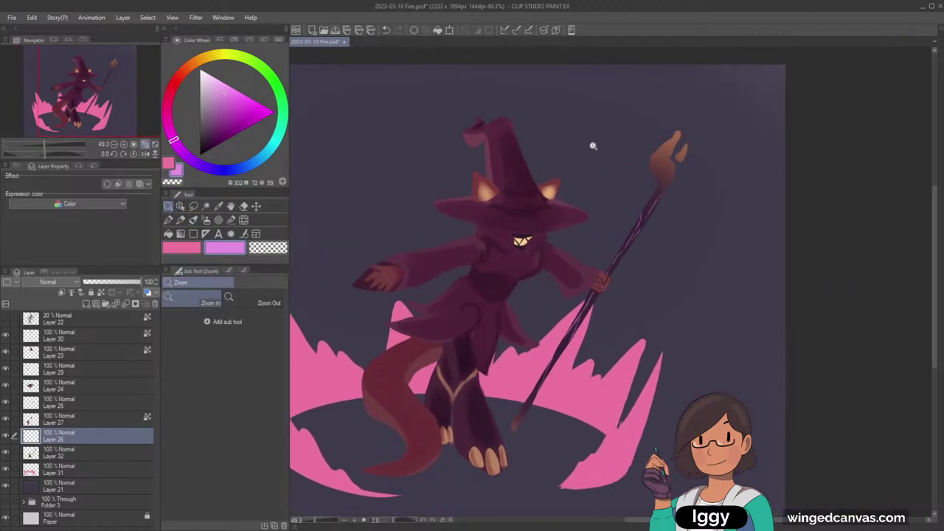
left_click_drag(554, 135, 564, 148)
right_click(481, 195)
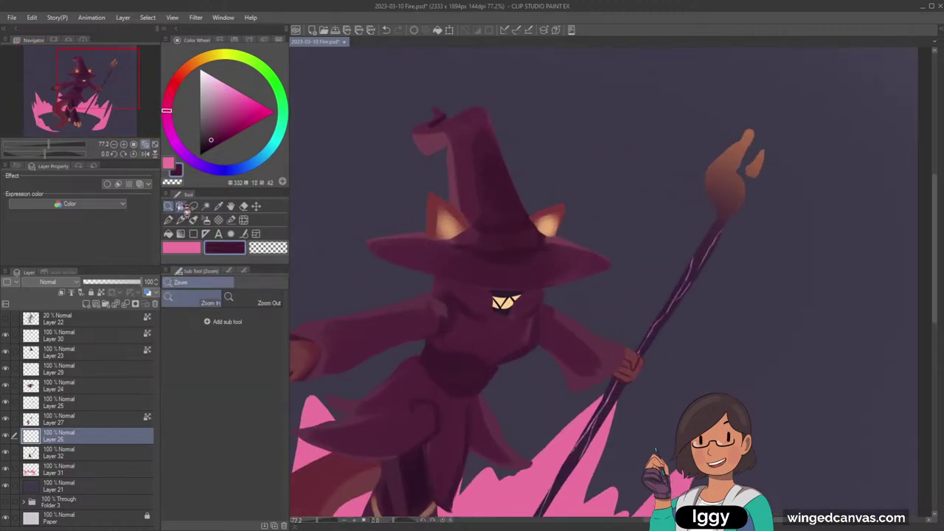
left_click(182, 208)
left_click_drag(120, 82, 150, 78)
left_click(500, 217)
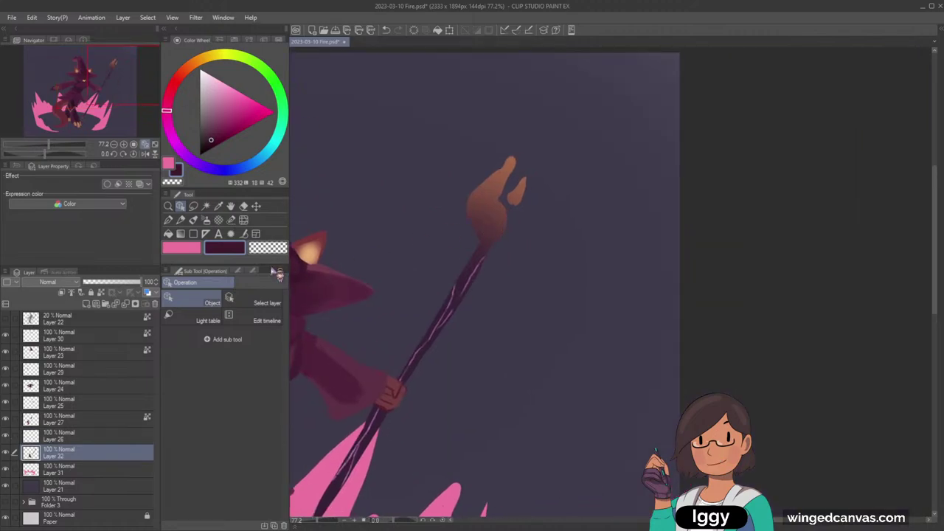
left_click(194, 221)
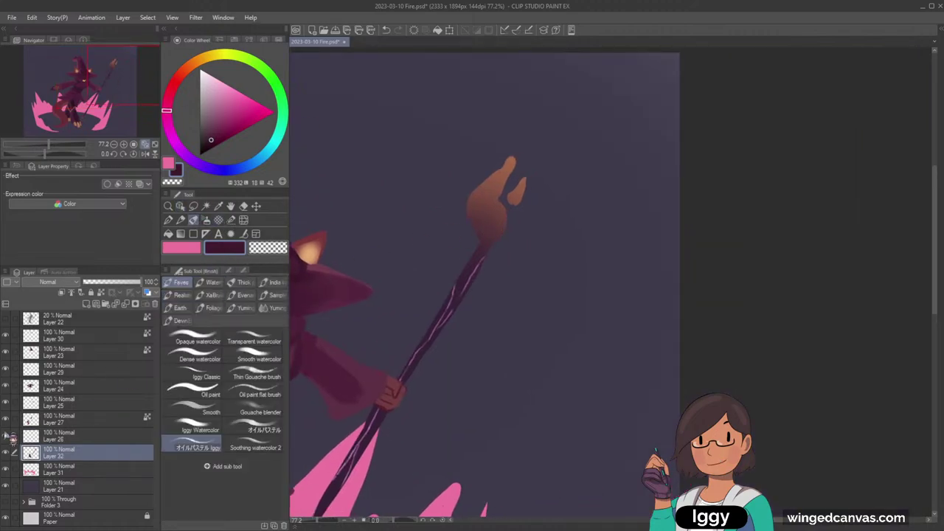
left_click(7, 436)
left_click(5, 436)
Step: Lock the streak layer's transparent pixels and tint the shaft streaks with the Soft airbrush, first red and finally orange
left_click(155, 145)
left_click_drag(106, 88, 148, 91)
left_click(103, 437)
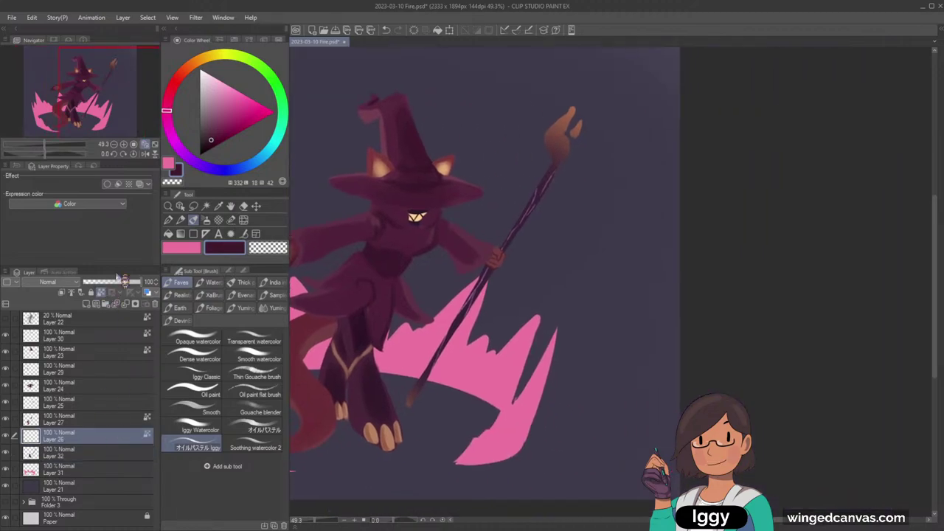
left_click(177, 80)
left_click(238, 106)
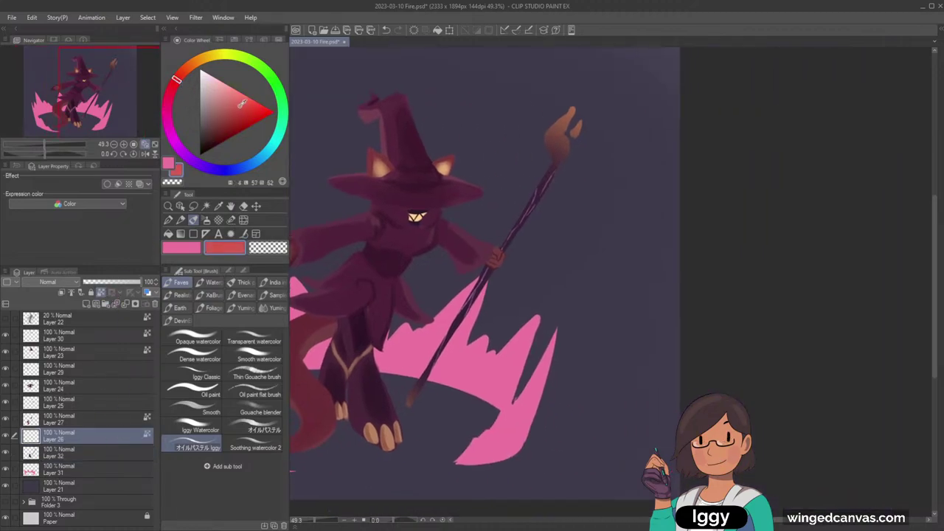
left_click(207, 221)
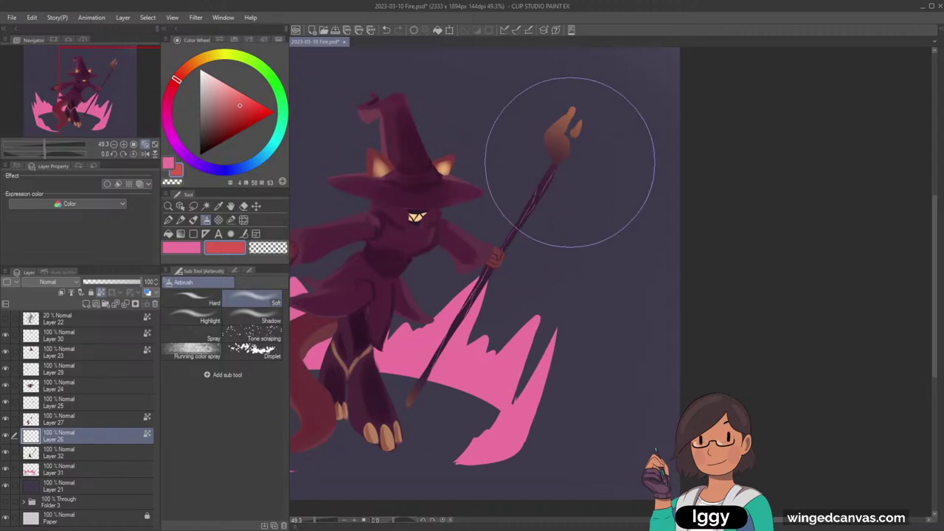
left_click(244, 103)
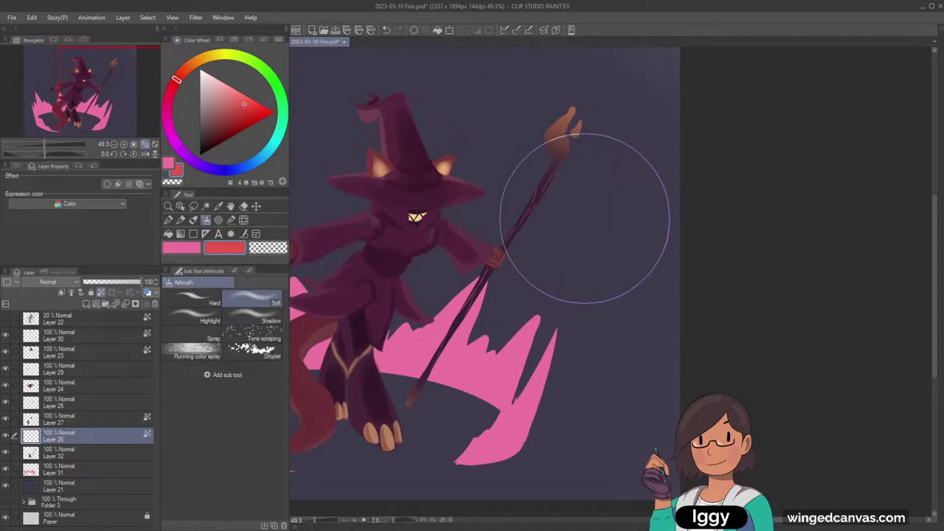
left_click(190, 65)
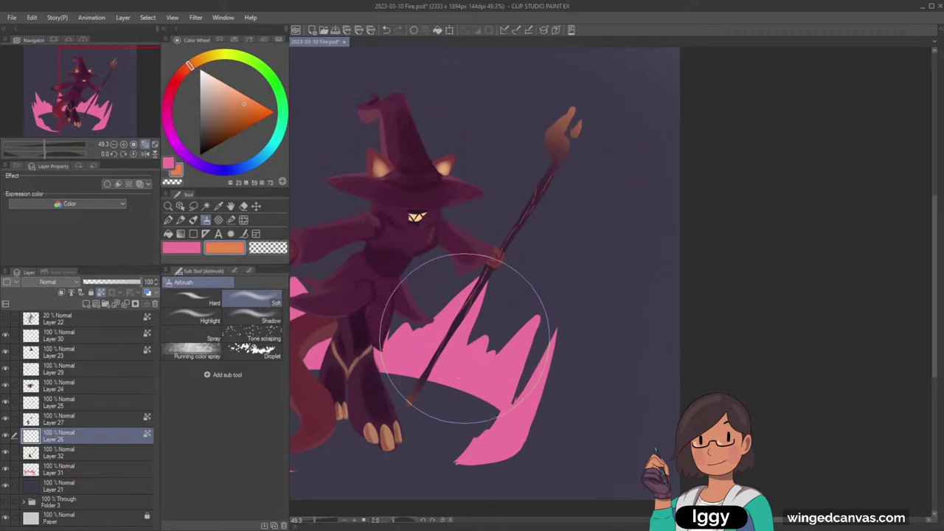
Step: Merge the orange streak layer with Layer 32, the staff layer below it
left_click_drag(132, 104, 150, 84)
left_click(171, 208)
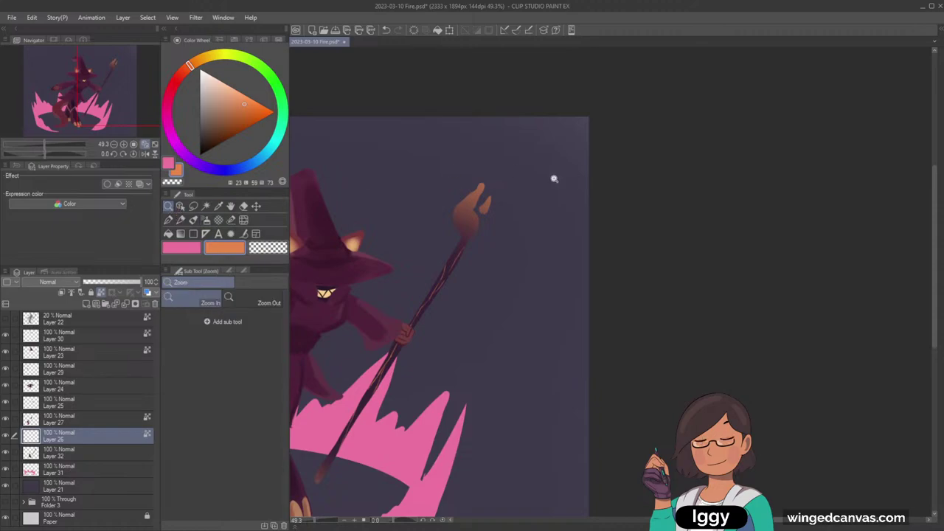
left_click(553, 180)
left_click(115, 455, "shift")
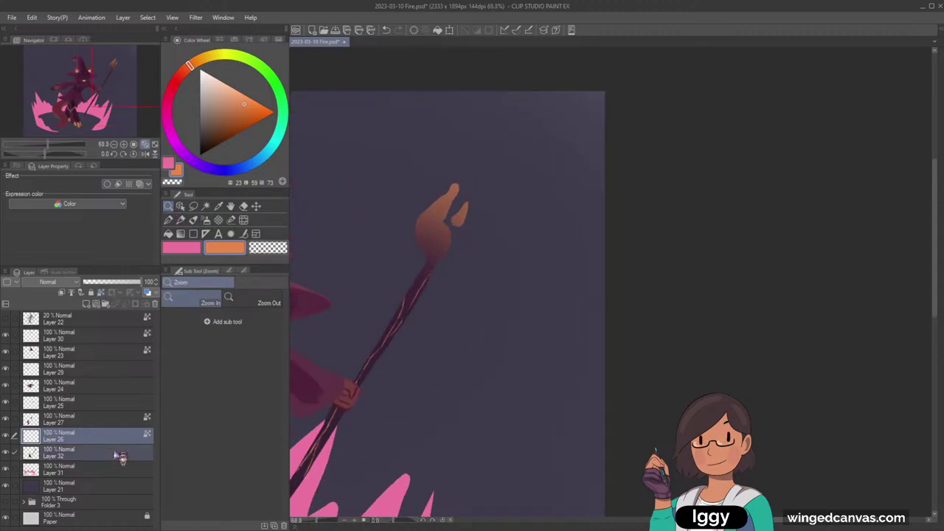
key("shift+alt+e")
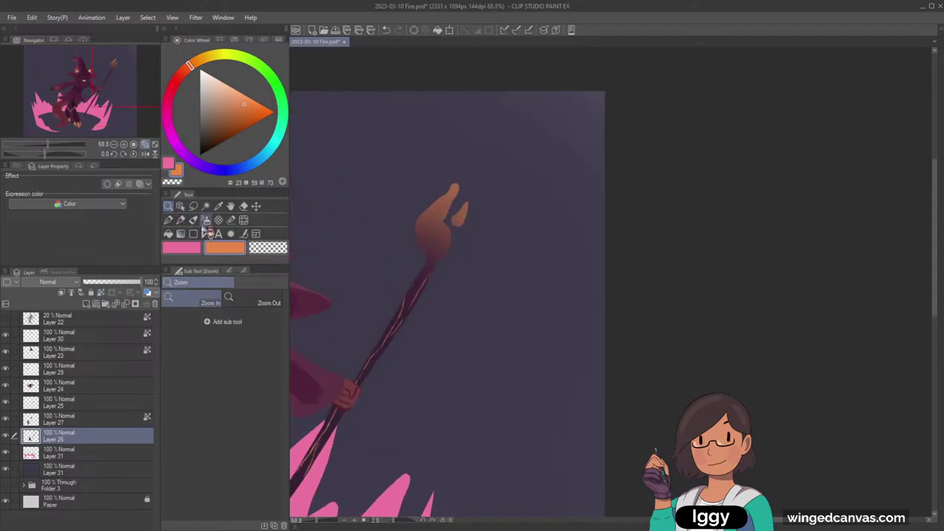
Step: Shade the staff's flame-shaped head and extend its tip in sampled dark red with the oil pastel brush, trimming its edges with transparent colour
left_click(194, 220)
left_click(438, 255, "alt")
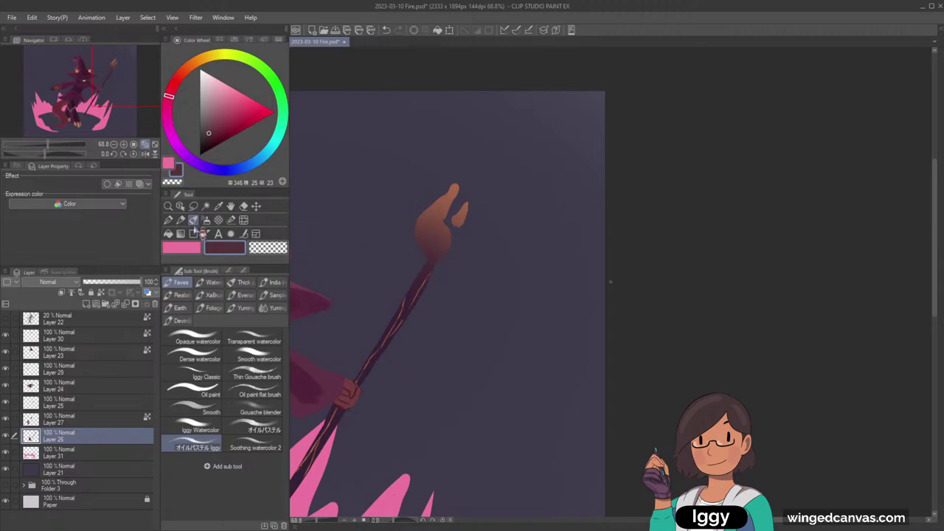
mouse_move(432, 247)
left_mouse_down()
mouse_move(440, 222)
mouse_move(433, 256)
mouse_move(428, 216)
mouse_move(425, 224)
mouse_move(438, 200)
mouse_move(425, 236)
mouse_move(422, 219)
mouse_move(452, 177)
mouse_move(432, 207)
left_mouse_up()
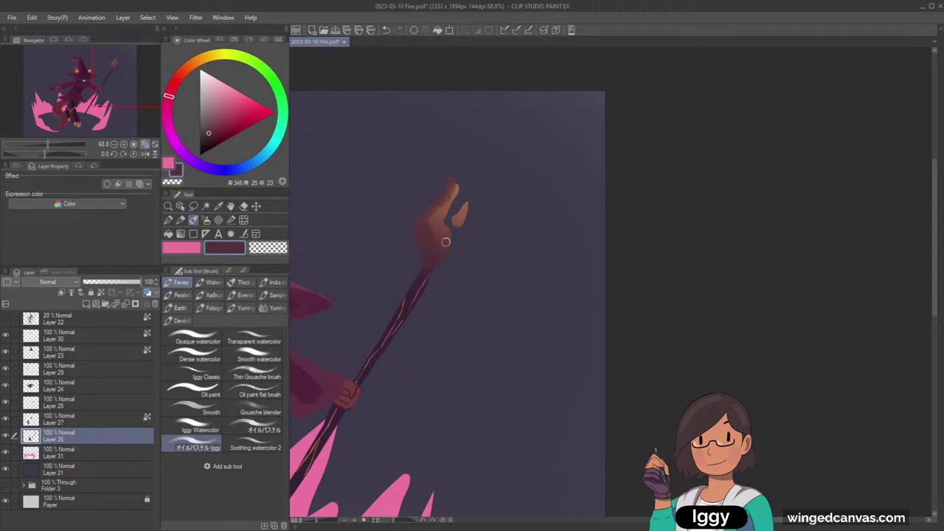
key("c")
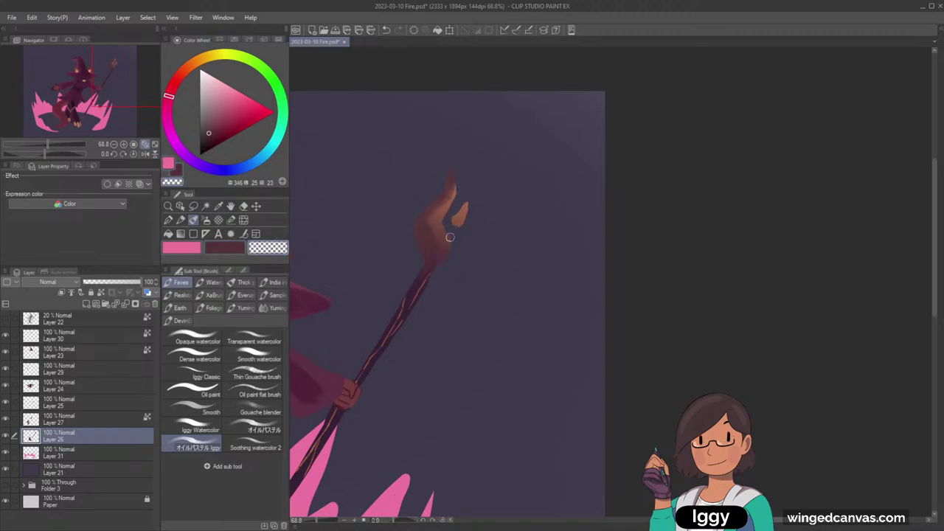
Step: Paint a dark swirl in the lower part of the flame-shaped head, using colours sampled from the shaft and the head
left_click(416, 287, "alt")
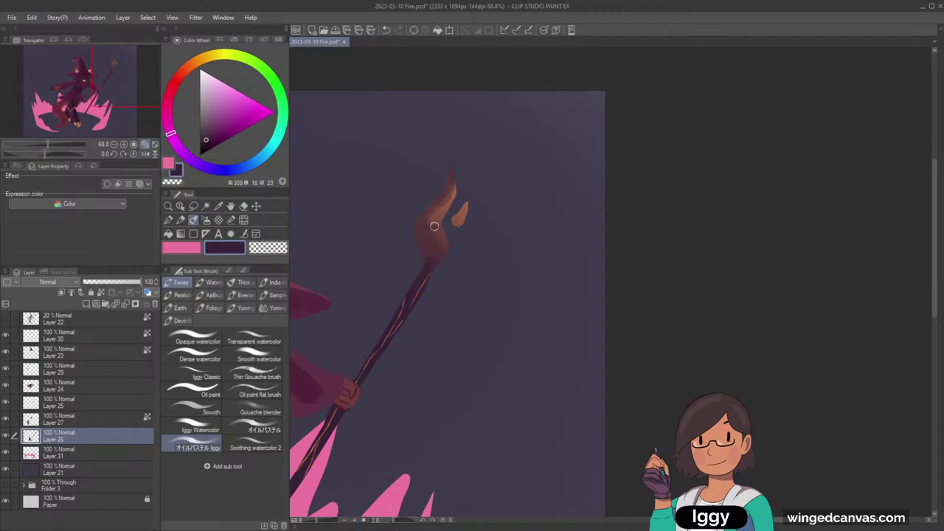
mouse_move(426, 246)
left_mouse_down()
mouse_move(453, 217)
mouse_move(431, 199)
mouse_move(431, 250)
mouse_move(440, 229)
mouse_move(444, 257)
left_mouse_up()
left_click(437, 258, "alt")
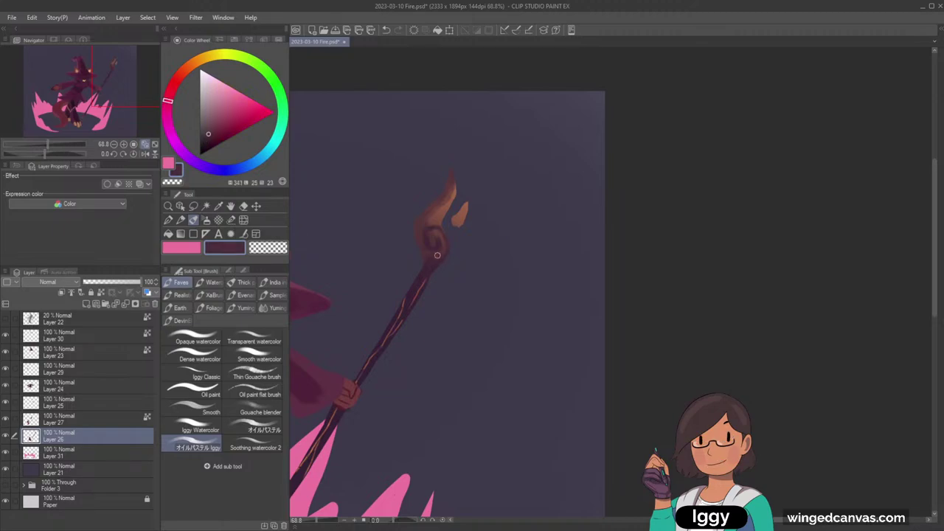
left_click_drag(432, 237, 434, 245)
left_click(432, 228, "alt")
left_click(435, 227, "alt")
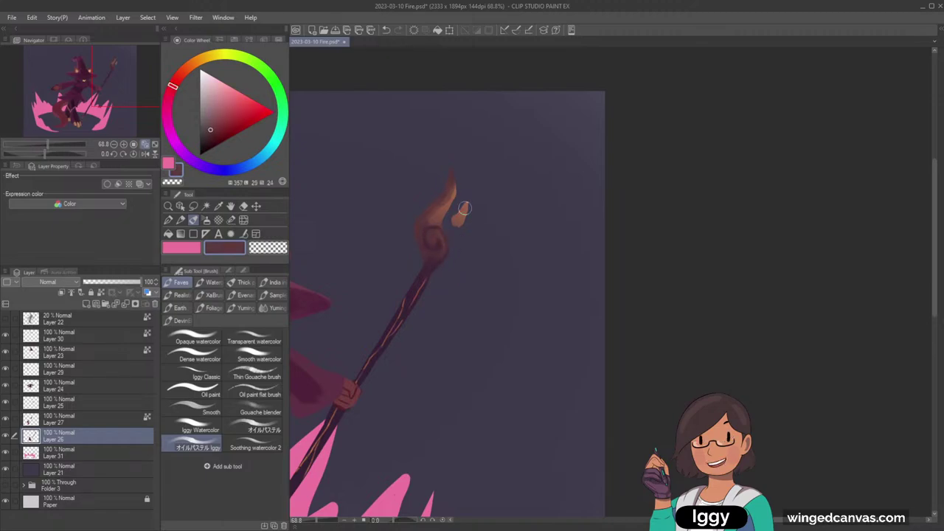
Step: Blend sampled reddish brown and dark red tones into the flame's upper part and swirl, and trim its outline with transparent colour
left_click(440, 211, "alt")
mouse_move(441, 210)
left_mouse_down()
mouse_move(435, 219)
mouse_move(453, 189)
left_mouse_up()
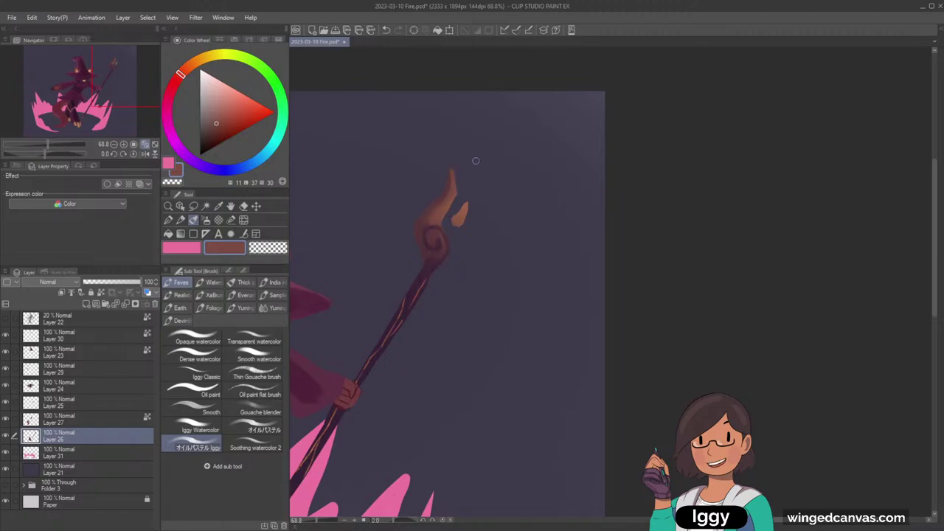
left_click(282, 248)
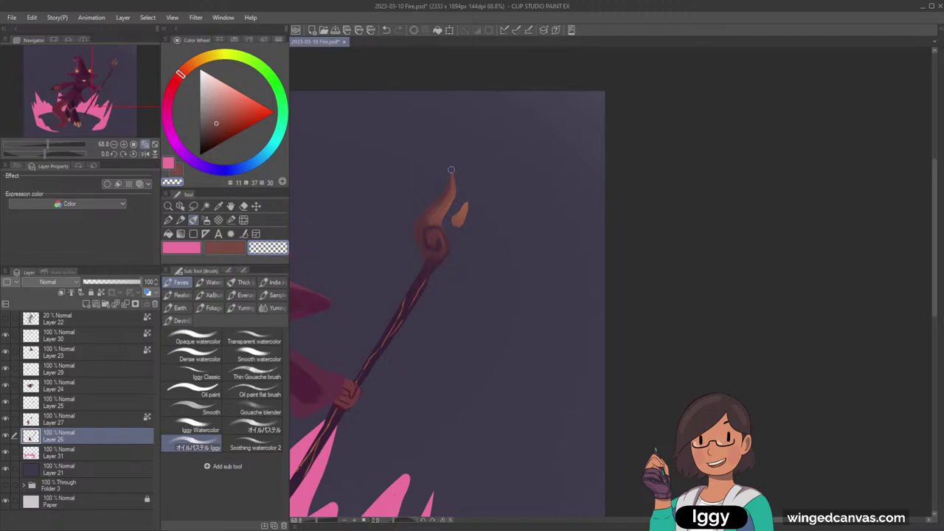
left_click(428, 223, "alt")
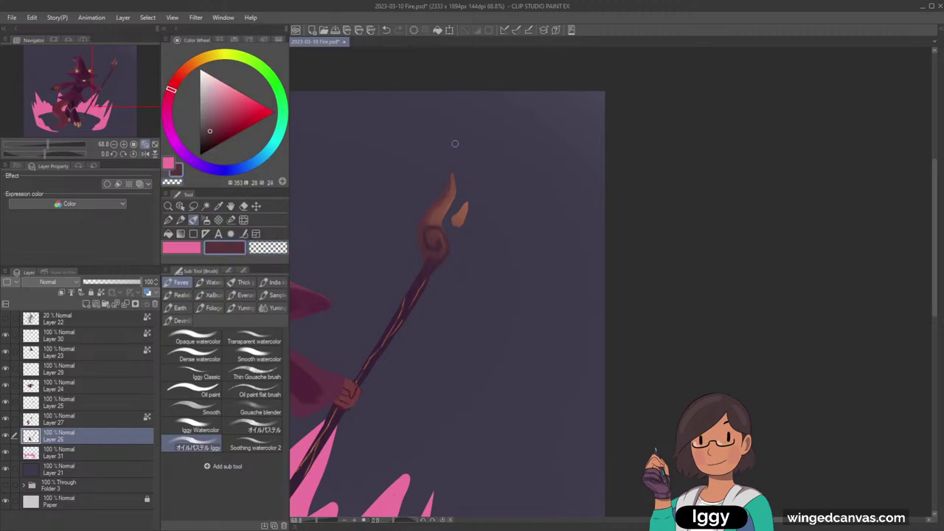
left_click(429, 235, "alt")
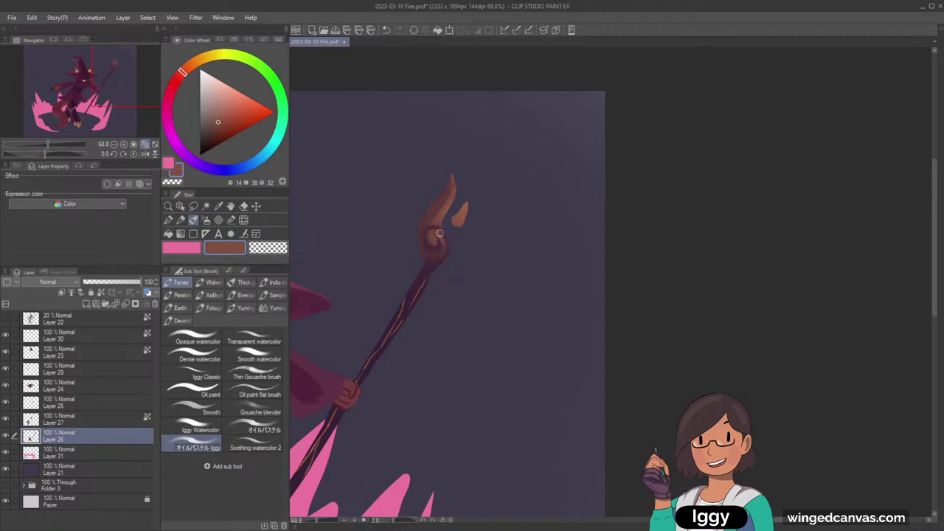
Step: Refine the swirl and shade the outer edge of the staff's flame-shaped head, using colours sampled from the head and the shaft
left_click_drag(435, 244, 451, 214)
left_click(429, 250, "alt")
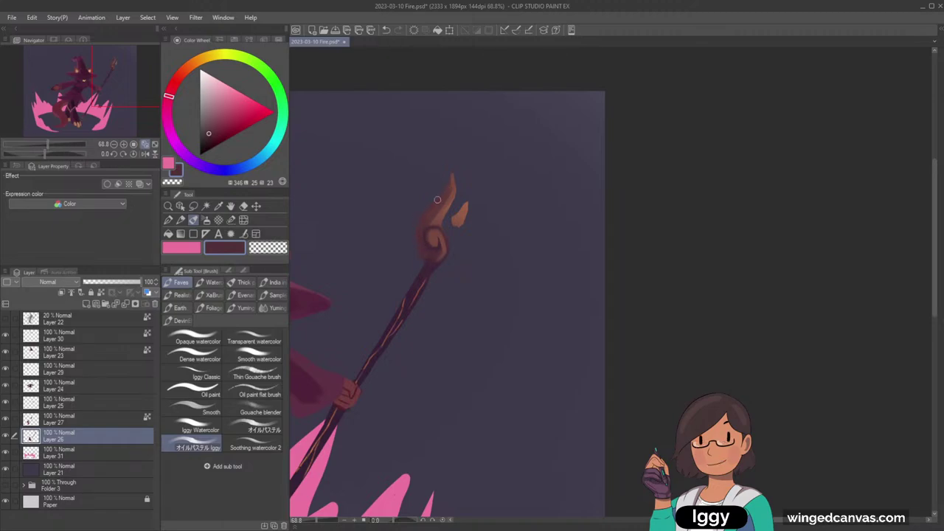
left_click(422, 271, "alt")
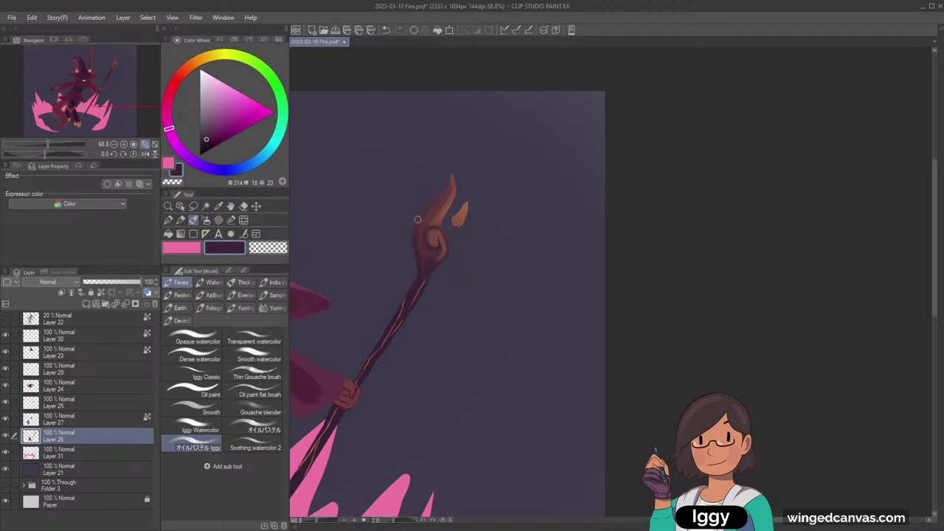
left_click(401, 311, "alt")
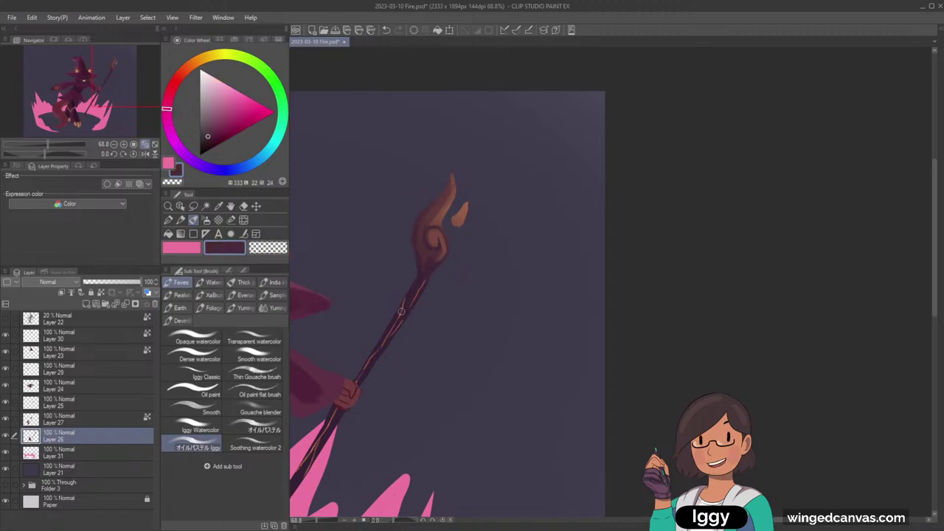
Step: On a new layer above the staff, extend the shaft's glowing streaks to the base of the head in sampled, lightened orange with the oil pastel brush
left_click(86, 304)
left_click(403, 324, "alt")
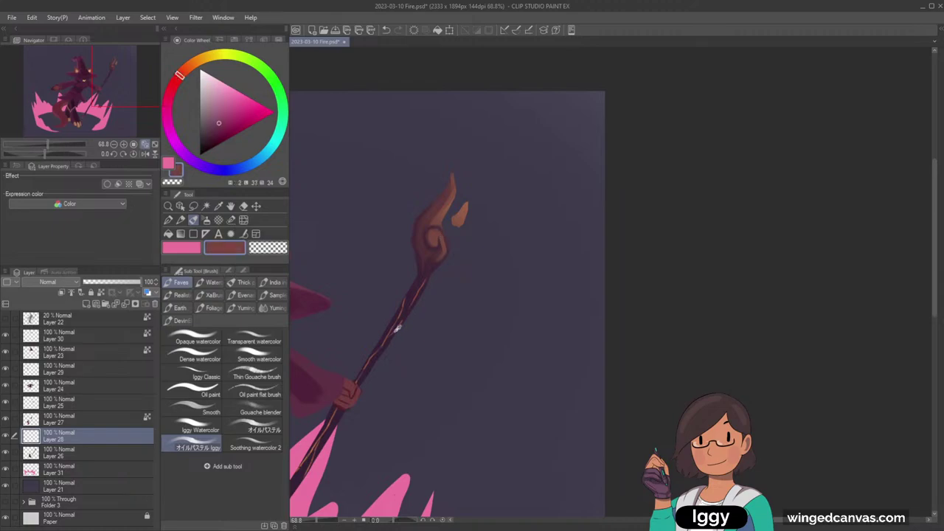
left_click(373, 356, "alt")
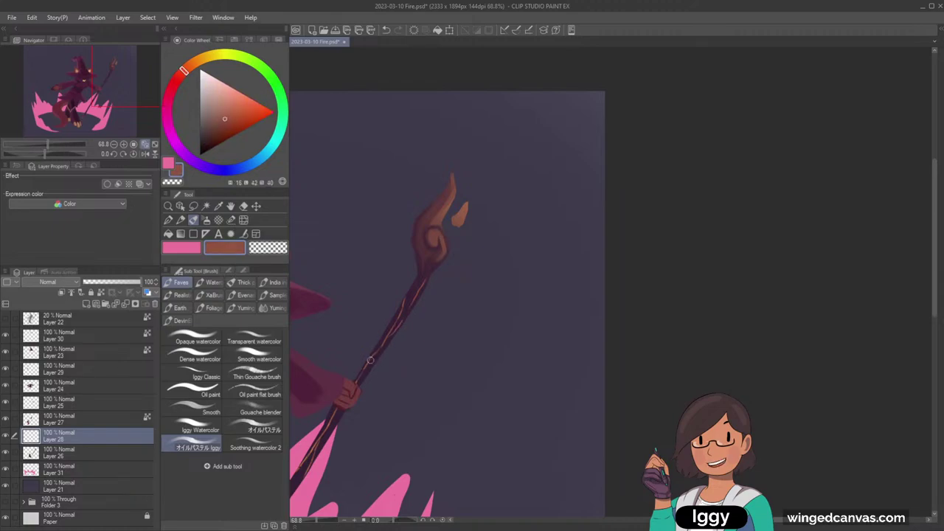
key("ctrl+space")
left_click_drag(399, 362, 457, 362)
left_click(344, 346, "alt")
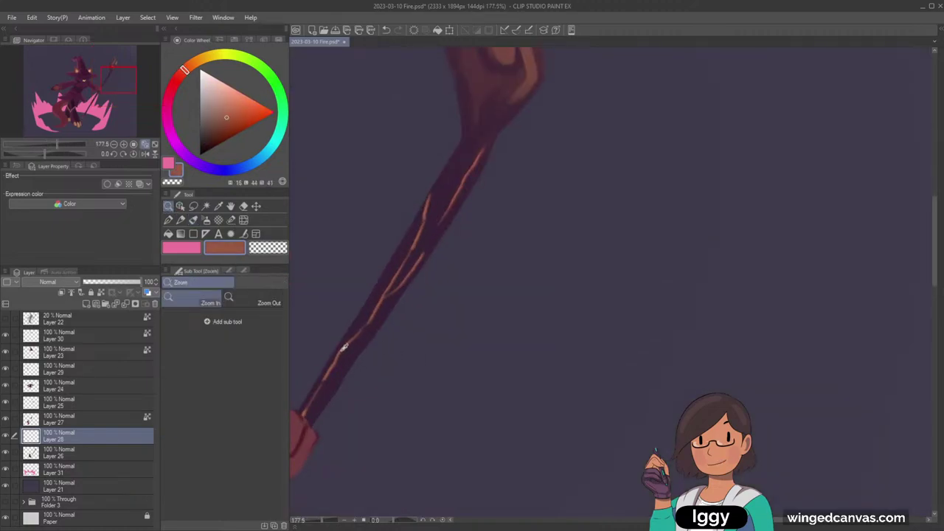
left_click_drag(360, 352, 303, 352)
left_click_drag(434, 223, 461, 223)
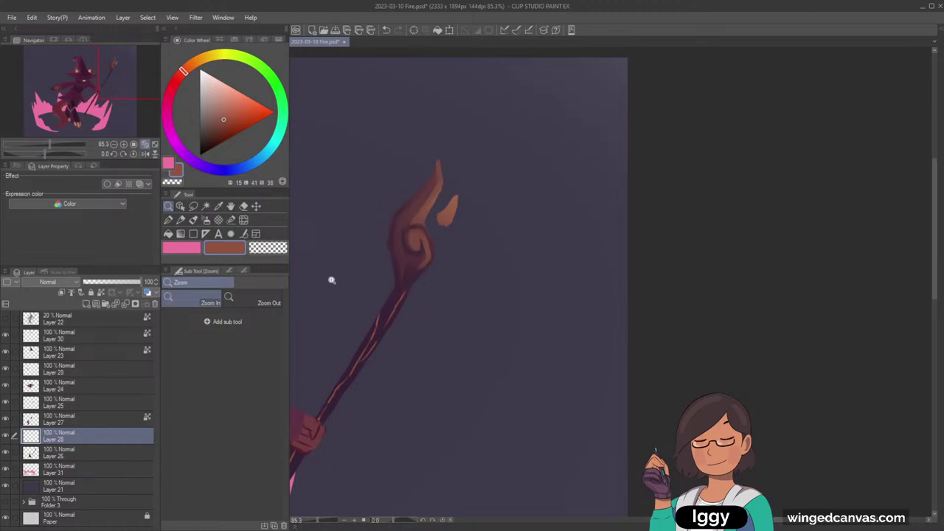
left_click(232, 107)
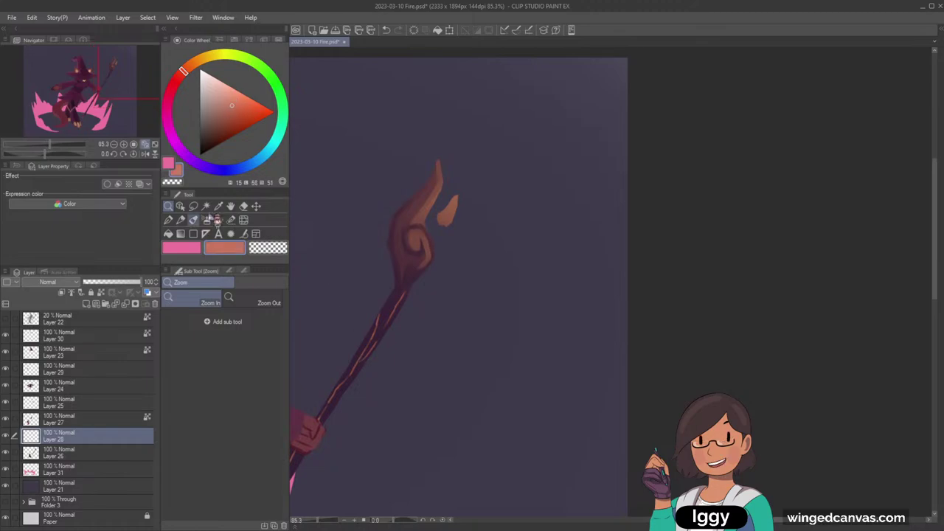
left_click(193, 220)
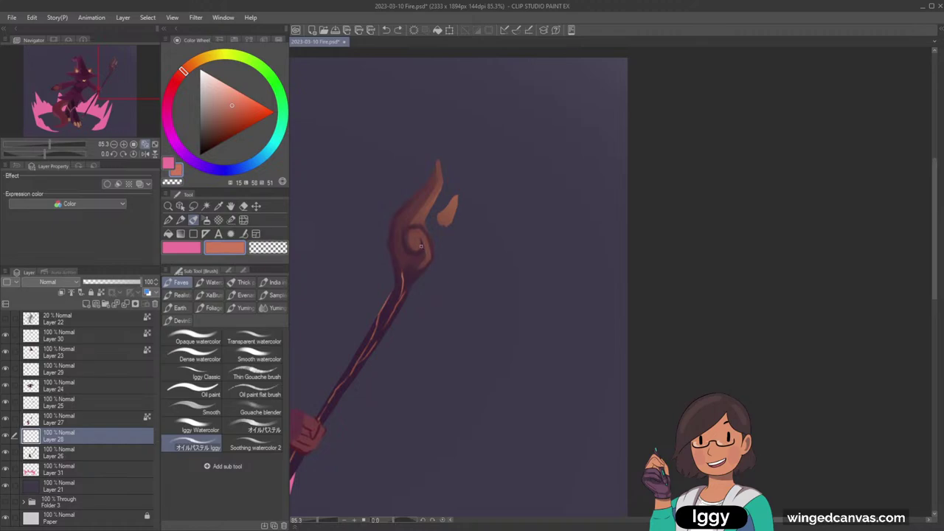
Step: Paint thin glowing orange lines around the swirl and along the outer edge of the staff's head, undoing unwanted strokes
mouse_move(421, 246)
left_mouse_down()
mouse_move(406, 251)
mouse_move(411, 224)
left_mouse_up()
key("ctrl+z")
left_click_drag(424, 256, 416, 269)
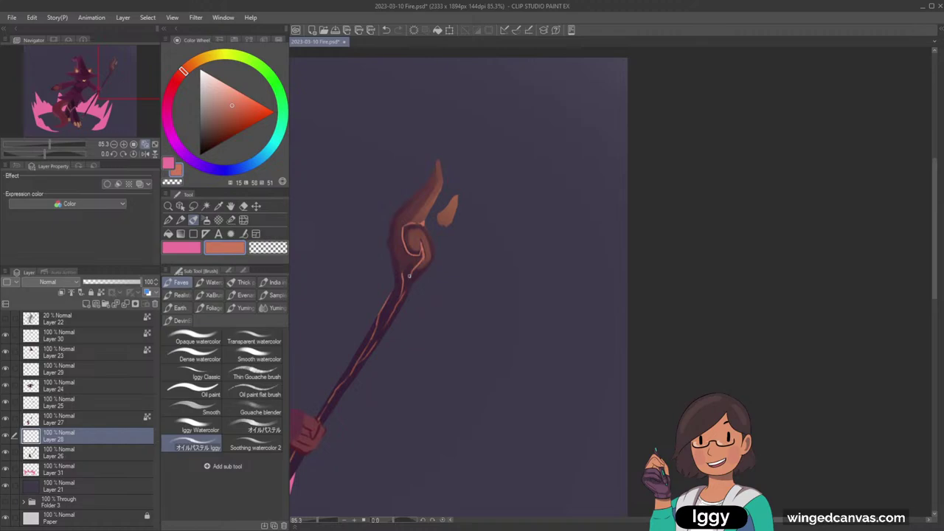
left_click_drag(410, 276, 420, 255)
key("ctrl+z")
mouse_move(394, 221)
left_mouse_down()
mouse_move(387, 239)
mouse_move(400, 275)
left_mouse_up()
key("ctrl+z")
key("ctrl+z")
Step: Fit the whole painting in view and save the document
left_click(168, 207)
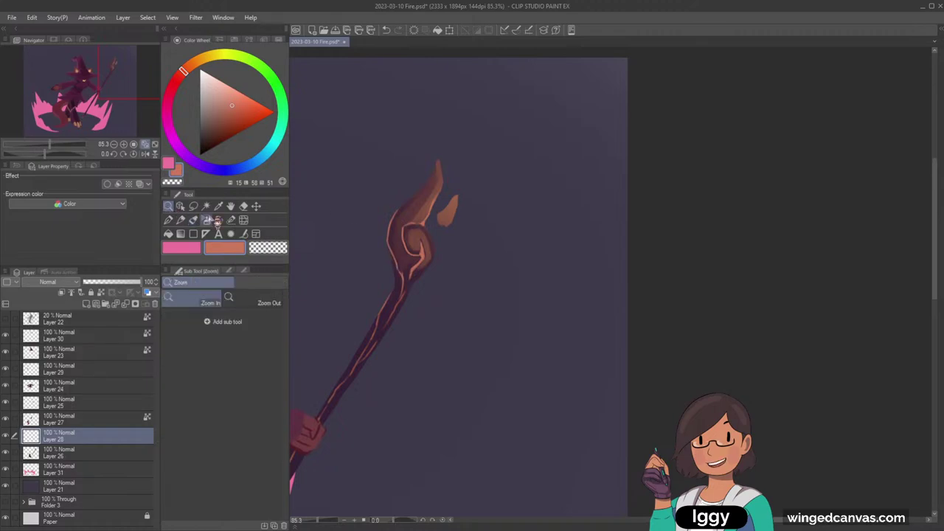
left_click_drag(501, 280, 442, 282)
left_click(362, 426)
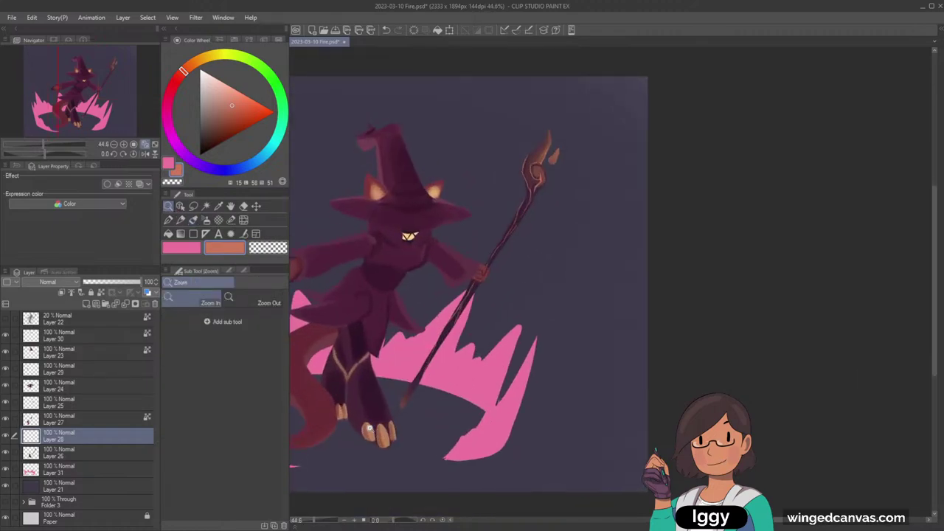
left_click(154, 144)
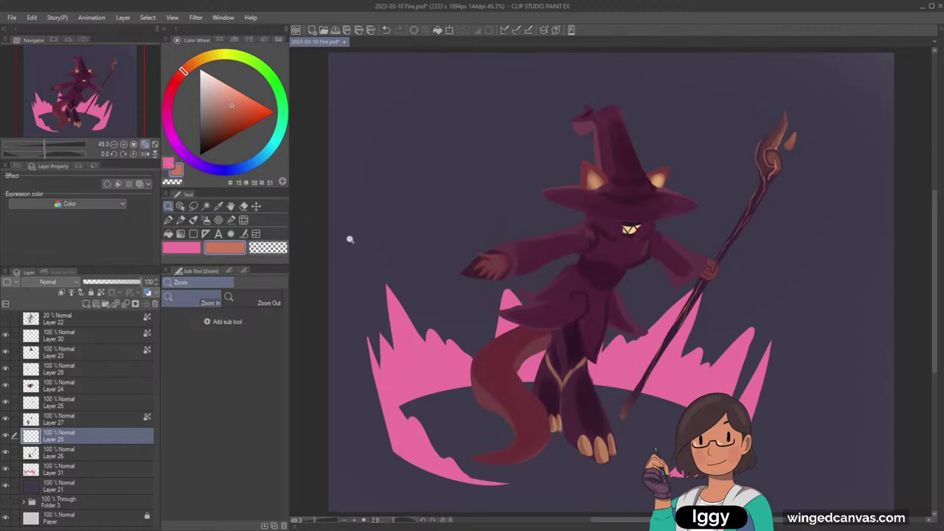
key("ctrl+s")
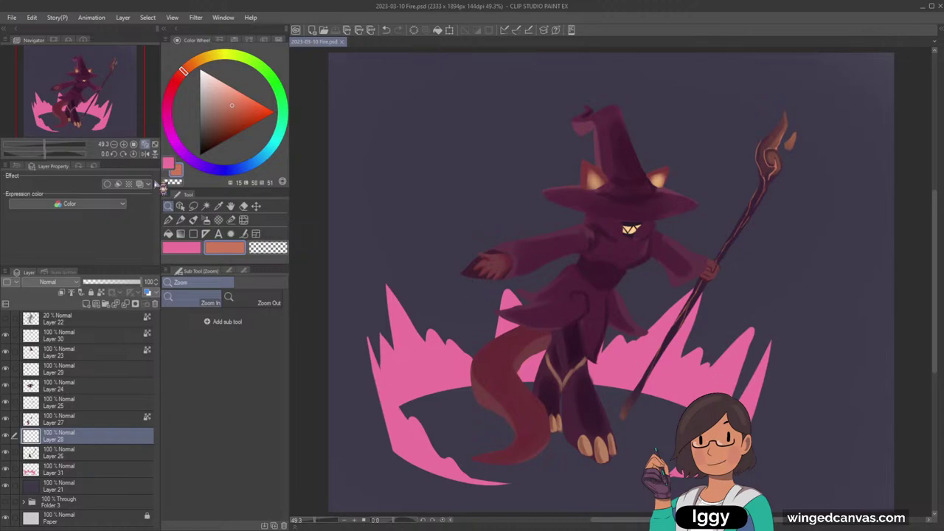
Step: Merge the streak layer, Layer 28, with Layer 26, the staff layer below it
left_click_drag(118, 110, 148, 118)
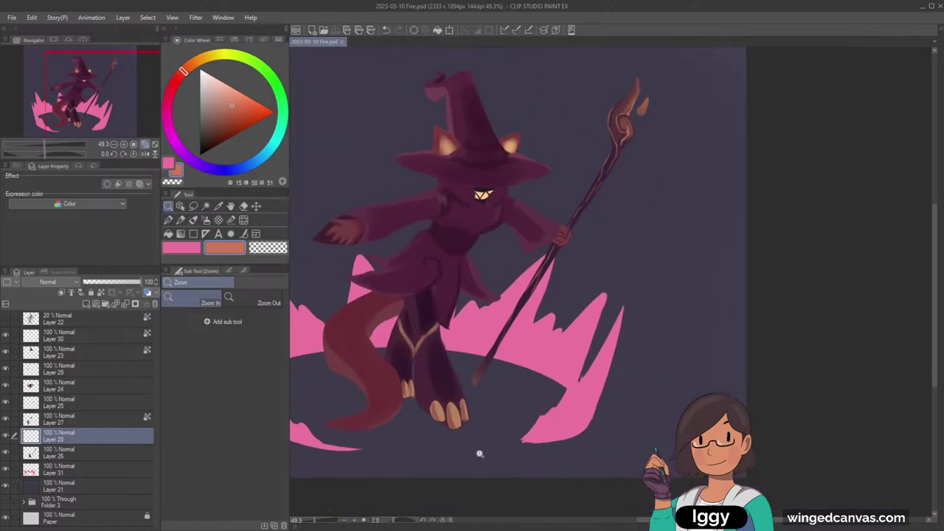
left_click(537, 419)
left_click(103, 453, "shift")
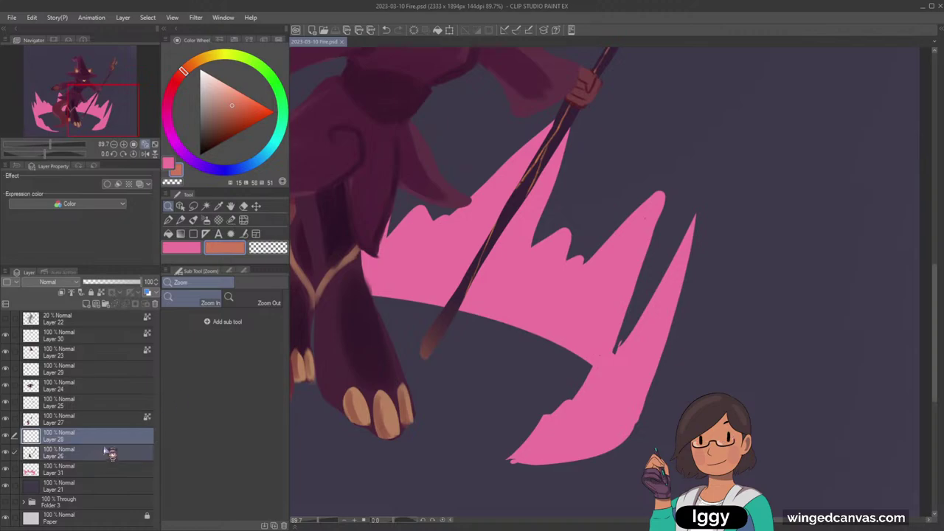
key("shift+alt+e")
Step: Blend the staff's lower tip with the oil pastel brush in sampled dark red and purple, undoing the last stroke
left_click(192, 220)
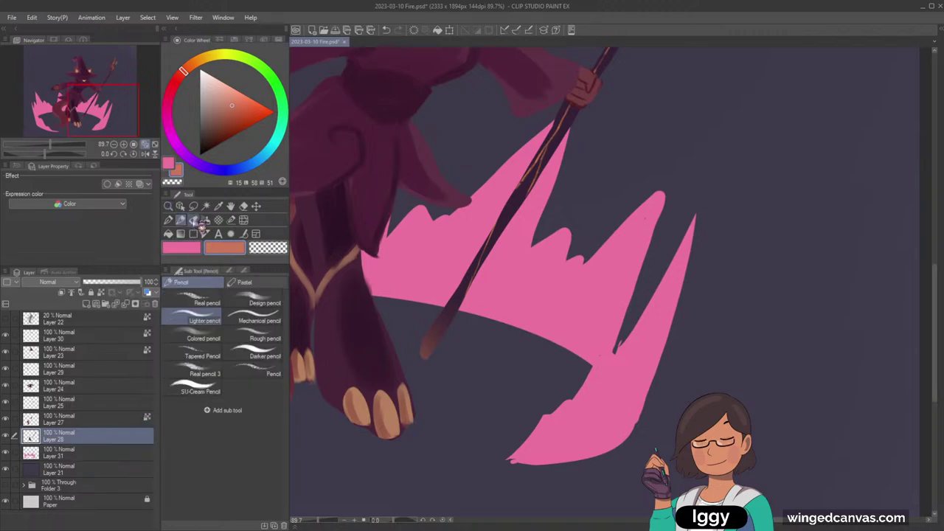
left_click(433, 338, "alt")
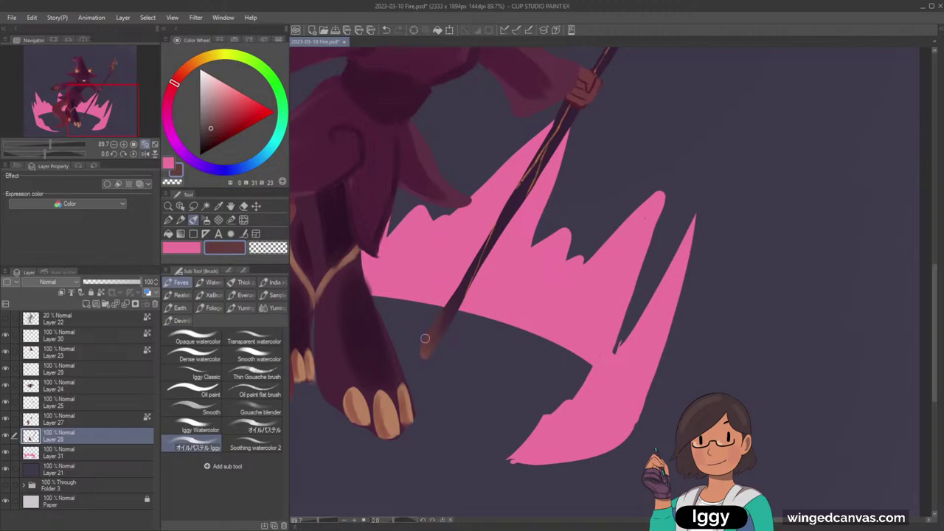
mouse_move(428, 338)
left_mouse_down()
mouse_move(447, 294)
mouse_move(429, 341)
left_mouse_up()
left_click(444, 313, "alt")
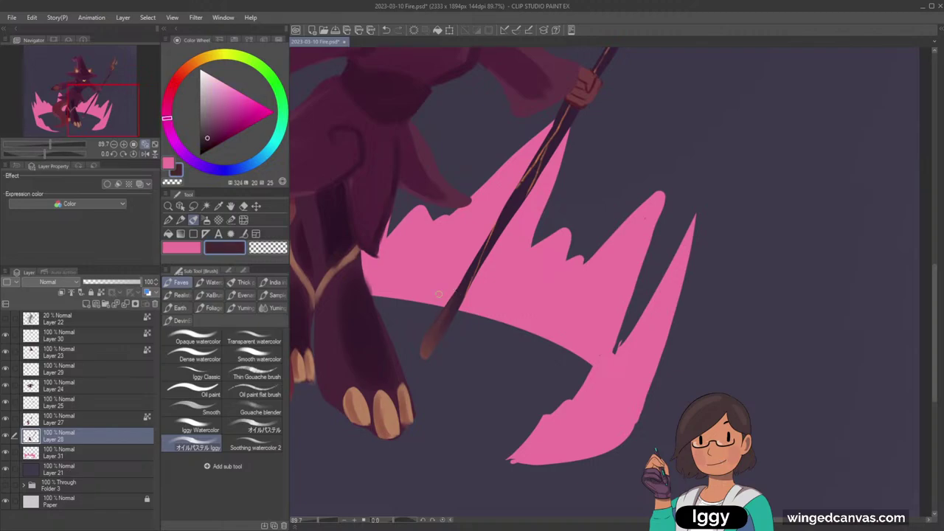
mouse_move(450, 306)
left_mouse_down()
mouse_move(425, 356)
mouse_move(447, 318)
left_mouse_up()
left_click(431, 342, "alt")
key("ctrl+z")
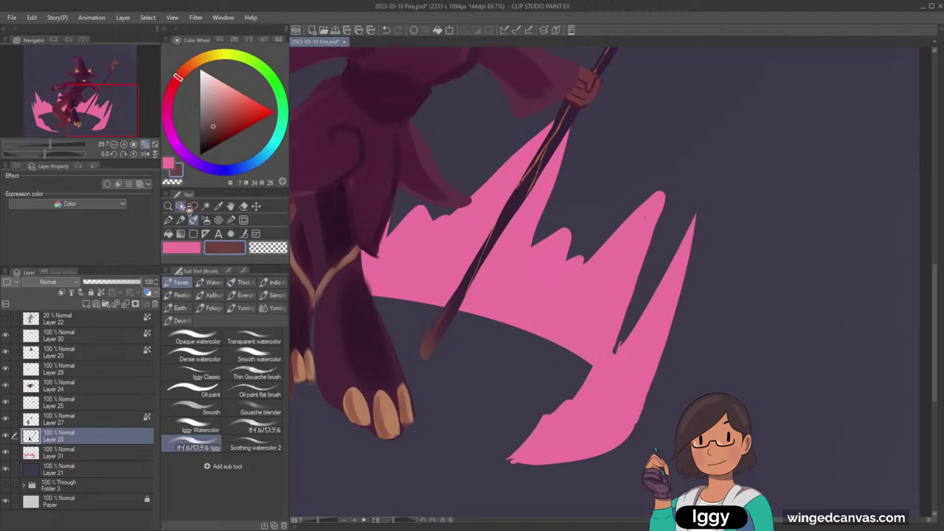
Step: Create a layer folder above Layer 30, move Layers 30 through 28 into it and collapse the folder
left_click(170, 207)
left_click_drag(515, 262, 485, 239)
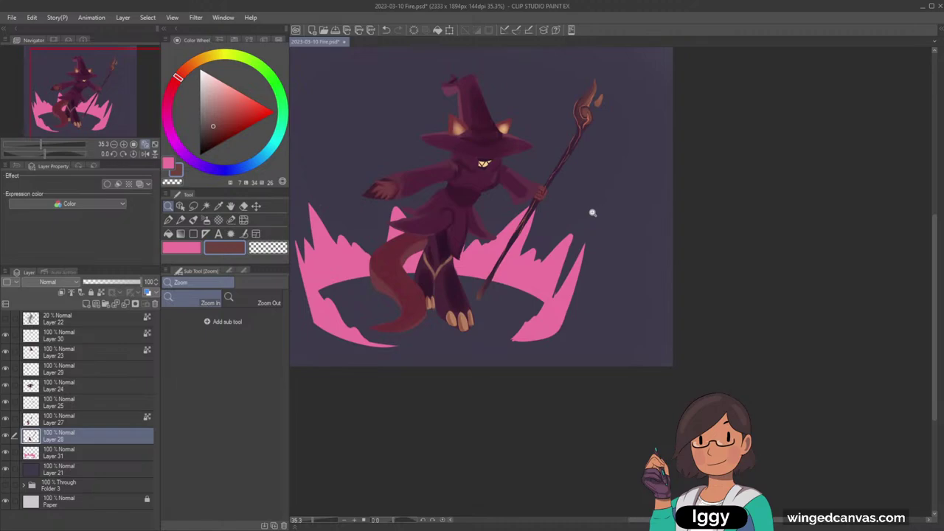
left_click(155, 144)
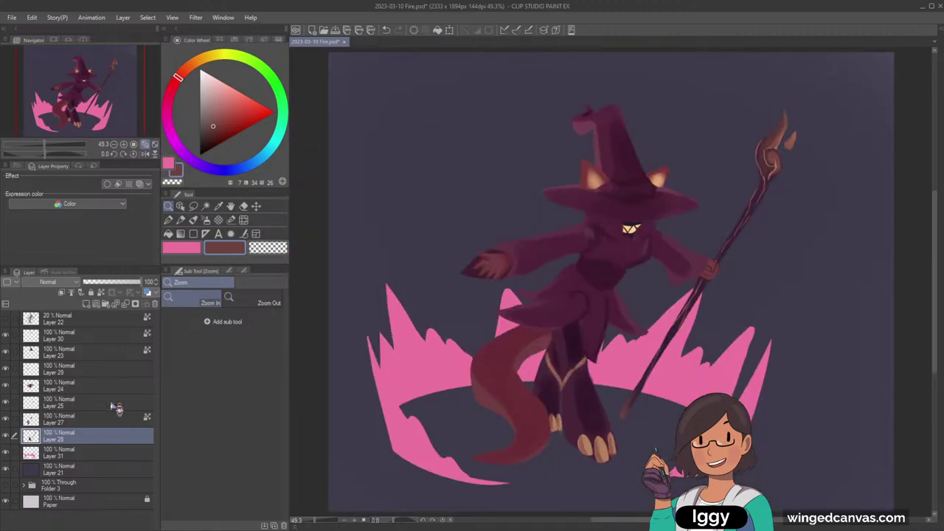
left_click(104, 337)
left_click(105, 303)
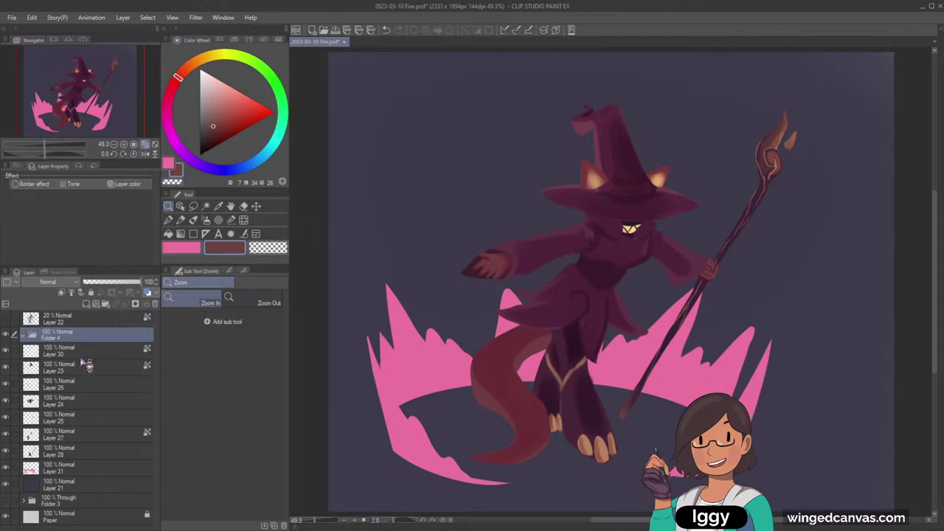
left_click(85, 352)
left_click(70, 452, "shift")
left_click_drag(85, 352, 33, 338)
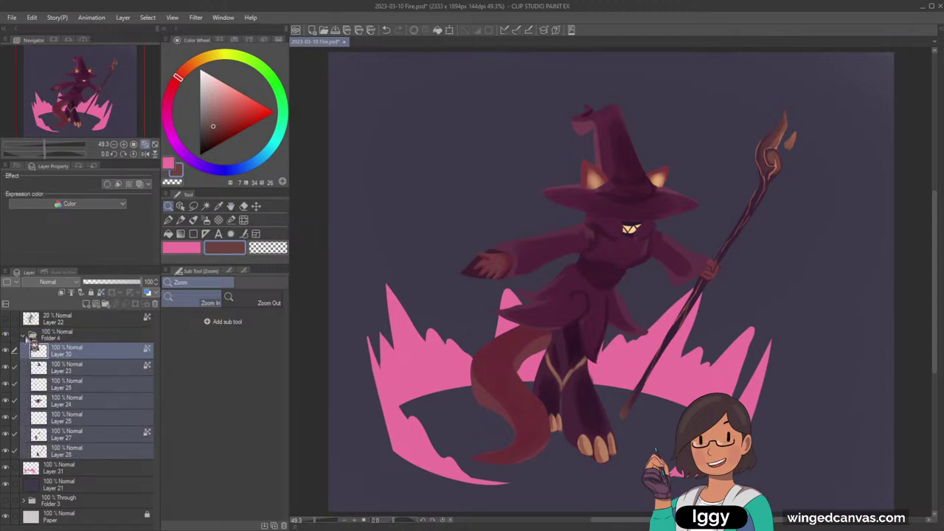
left_click(23, 336)
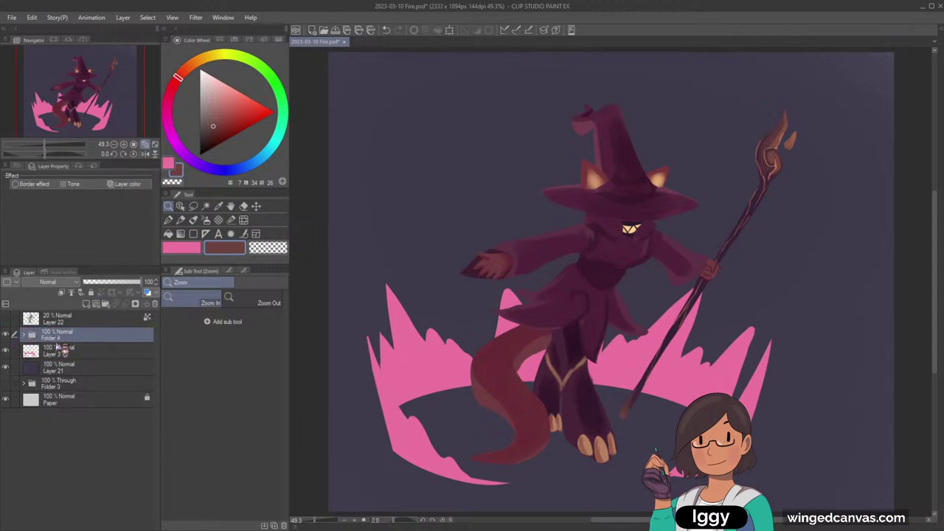
Step: Duplicate Folder 4, merge the copy into a single layer and hide the original folder
key("ctrl+c")
key("ctrl+v")
key("shift+alt+e")
left_click(6, 352)
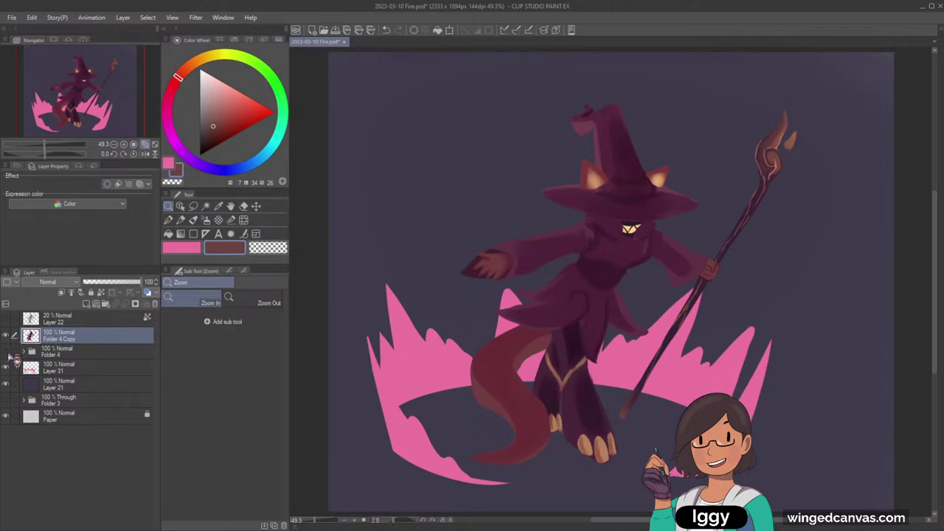
Step: Paint shadows on the witch's chest and shoulder on a new layer, using a darkened purple sampled from the robe and the oil pastel brush
left_click_drag(84, 93, 96, 103)
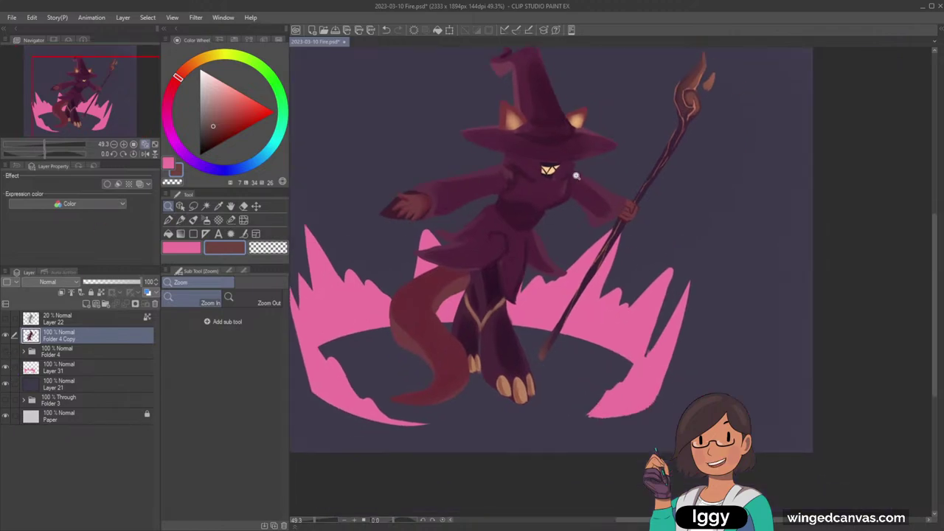
left_click(576, 175)
left_click(489, 191, "alt")
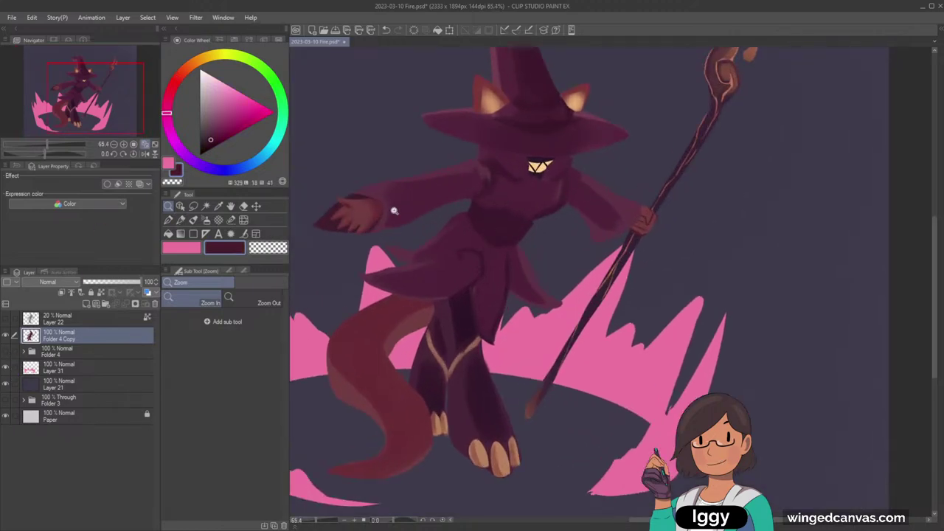
left_click(86, 303)
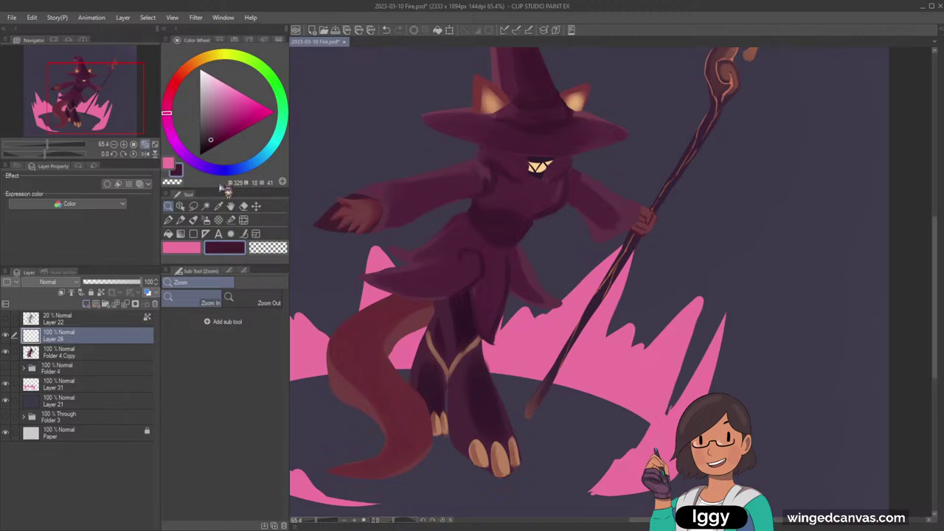
left_click(168, 120)
left_click(209, 143)
left_click(193, 220)
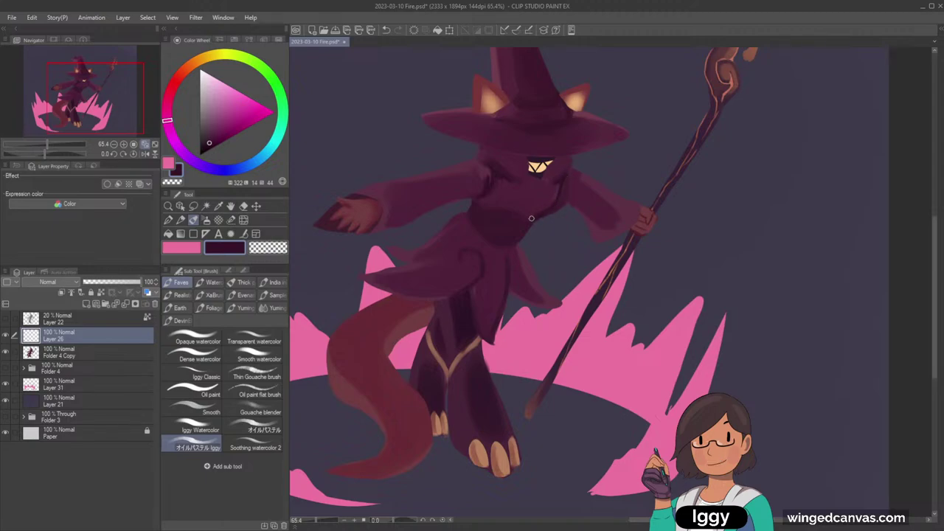
Step: Touch up the robe with transparent colour, alternating between Folder 4 Copy and Layer 26, and return to dark purple on the shadow layer
left_click(127, 353)
left_click(283, 247)
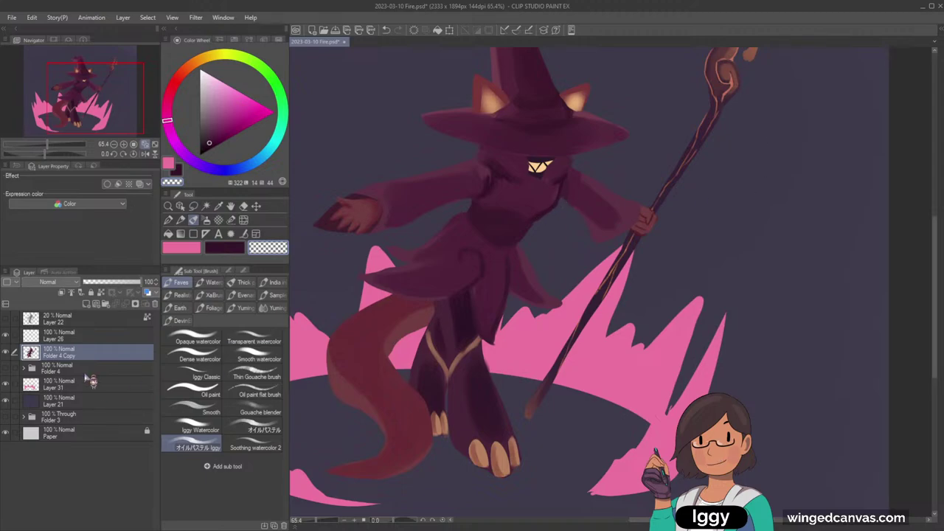
left_click(88, 338)
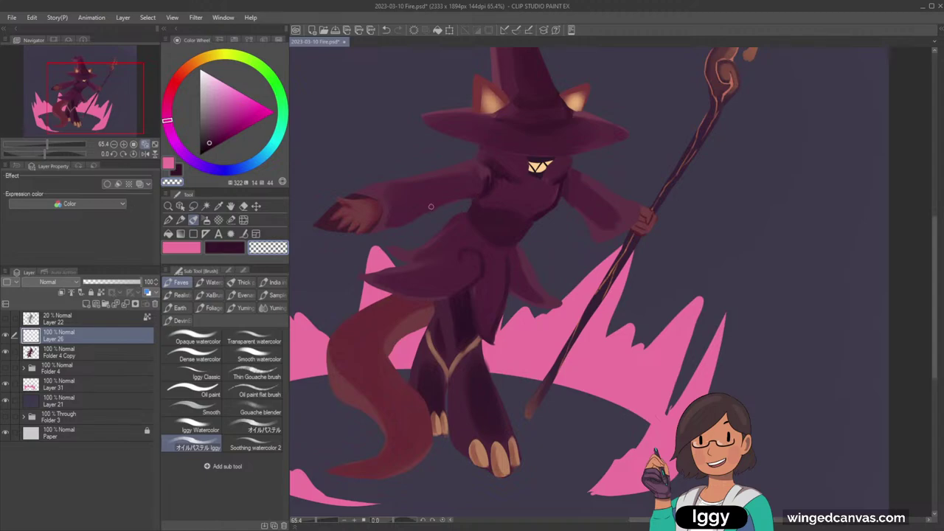
left_click(105, 353)
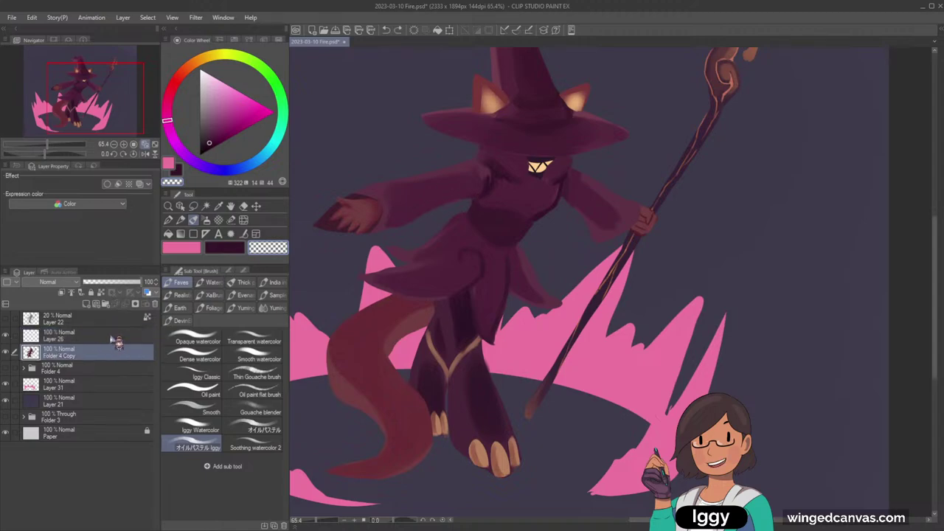
left_click(116, 338)
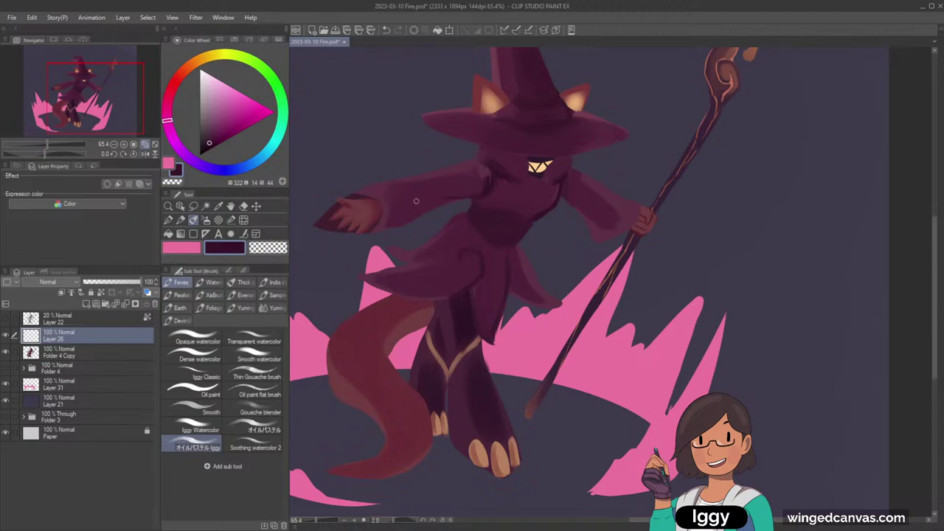
Step: Undo the last stroke and merge the shadow layer with Folder 4 Copy below it
key("ctrl+z")
left_click(91, 355, "shift")
key("shift+alt+e")
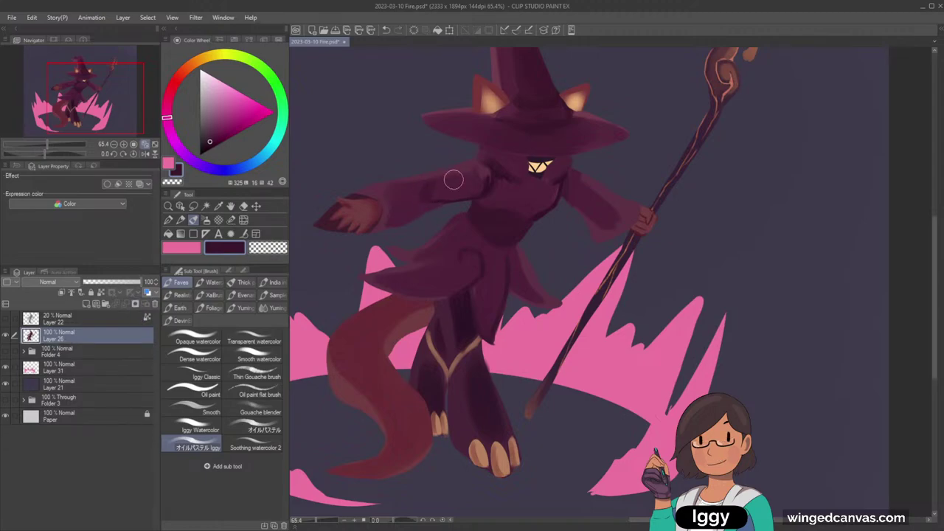
Step: Blend the shading on the outstretched sleeve and shoulder with purples sampled from the robe
left_click(443, 191, "alt")
mouse_move(439, 192)
left_mouse_down()
mouse_move(426, 193)
mouse_move(445, 185)
mouse_move(430, 198)
left_mouse_up()
left_click(487, 184, "alt")
mouse_move(484, 185)
left_mouse_down()
mouse_move(453, 196)
mouse_move(480, 180)
mouse_move(430, 191)
mouse_move(488, 172)
mouse_move(469, 186)
left_mouse_up()
left_click(549, 205, "alt")
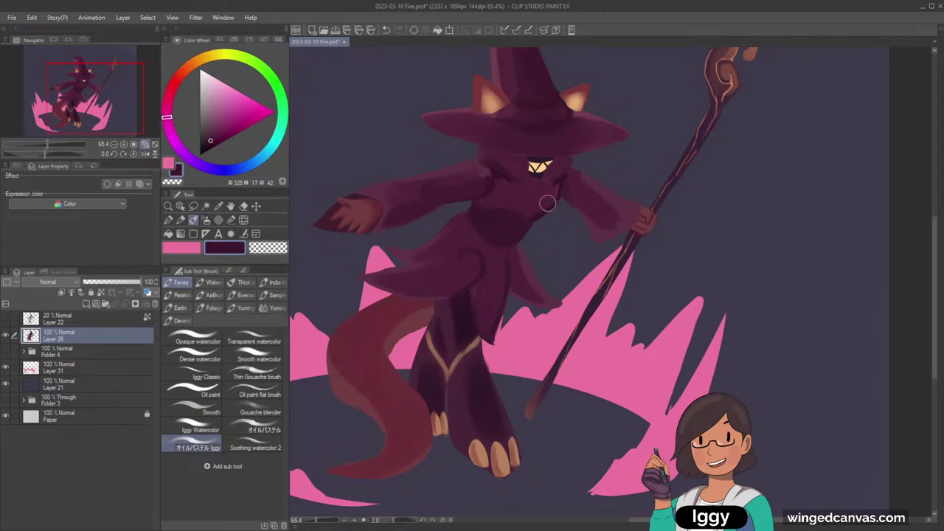
Step: Paint dark purple fold shadows on the staff arm's sleeve on a new layer and merge it with the character layer below
left_click(371, 219, "alt")
key("ctrl+shift+n")
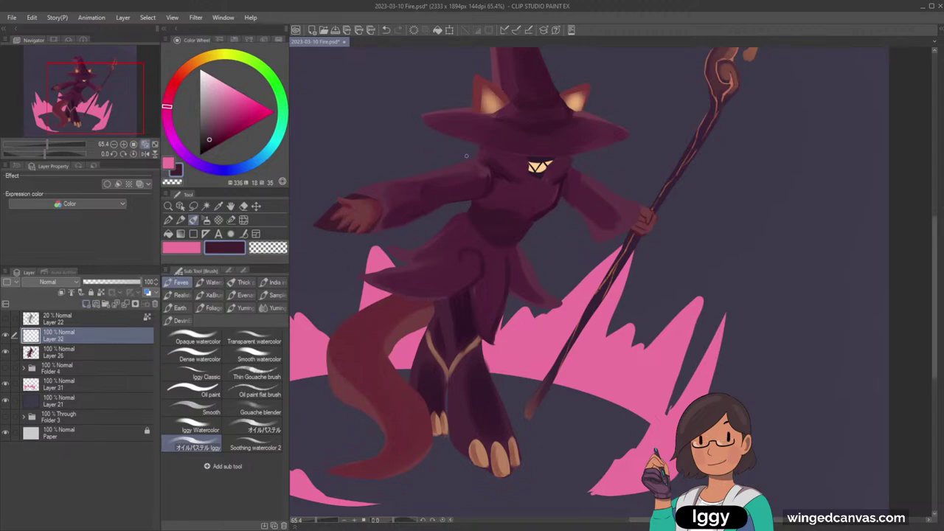
left_click_drag(210, 139, 210, 143)
left_click(167, 115)
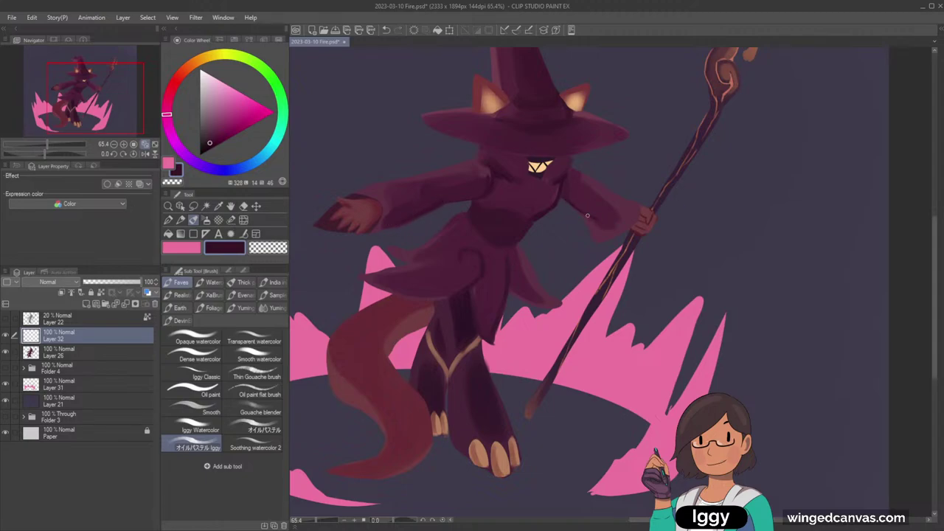
left_click(464, 194, "alt")
left_click(552, 185, "alt")
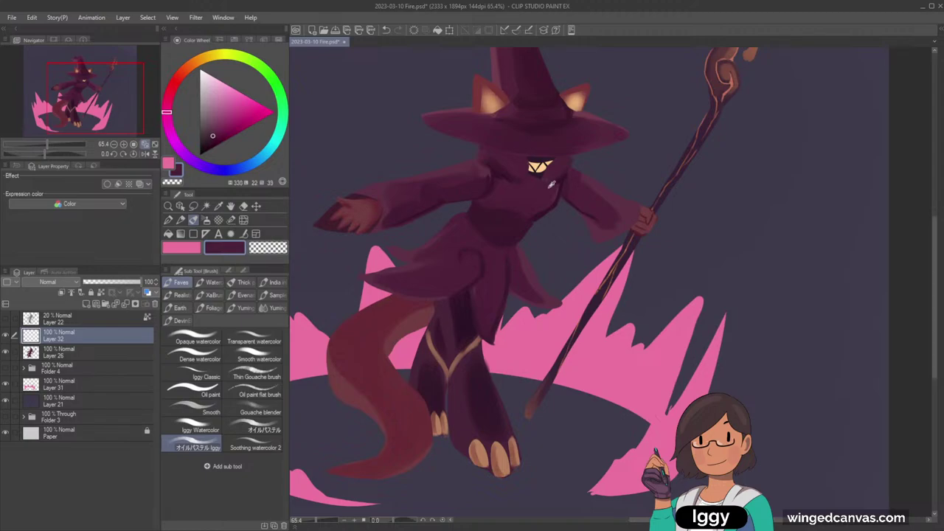
left_click(544, 179, "alt")
left_click(507, 168, "alt")
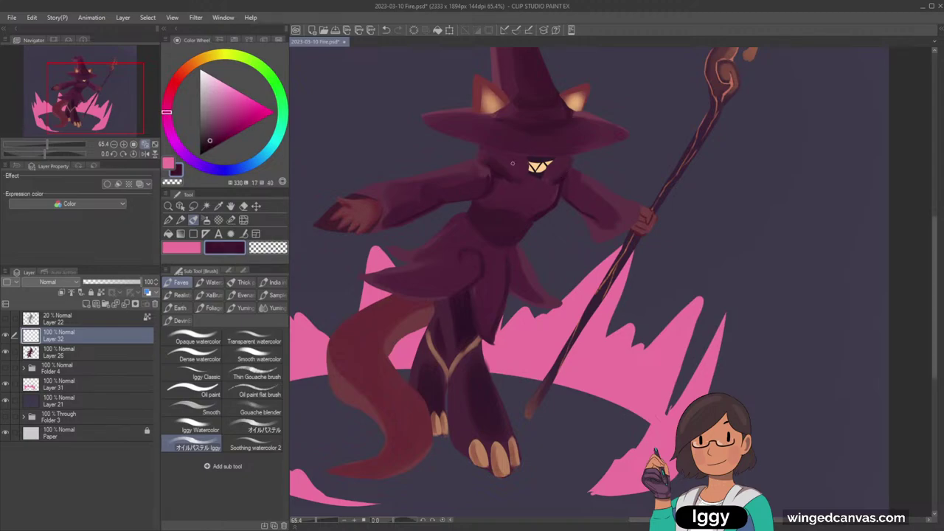
left_click(595, 199, "alt")
mouse_move(581, 202)
left_mouse_down()
mouse_move(607, 178)
mouse_move(590, 197)
left_mouse_up()
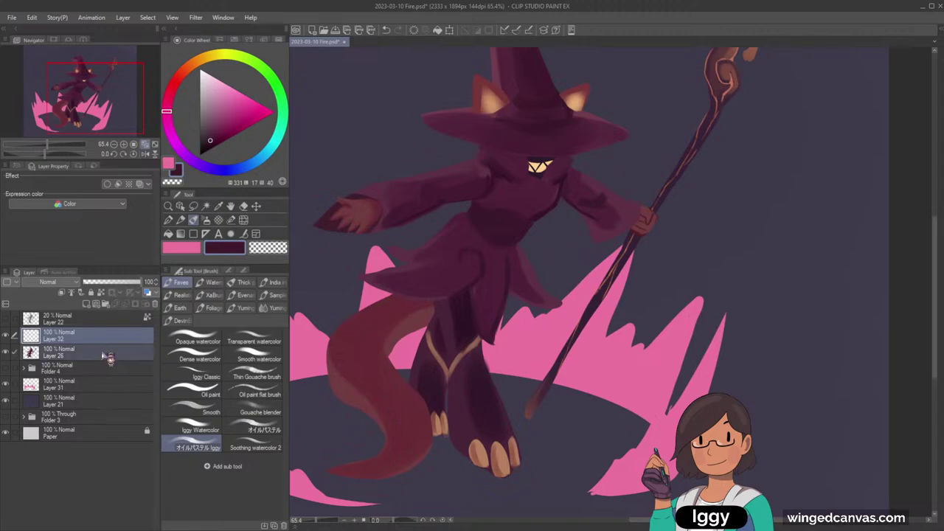
key("ctrl+e")
Step: Soften the fold shadows on the staff arm's sleeve with purples sampled around them
left_click(595, 202, "alt")
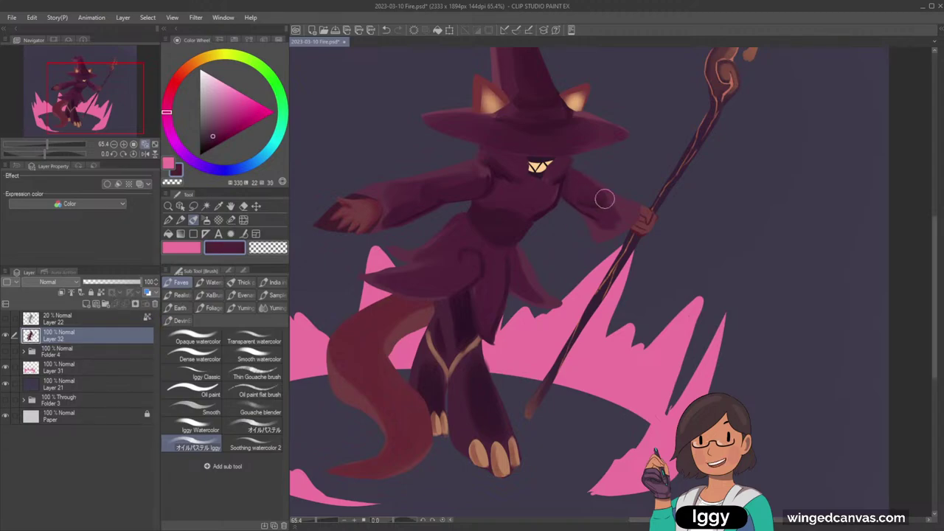
left_click(596, 200, "alt")
left_click(596, 201, "alt")
left_click_drag(607, 220, 607, 213)
Step: Darken the base of the hat and the middle of its brim with a deep purple sampled from the hat
left_click(523, 137, "alt")
left_click(498, 130, "alt")
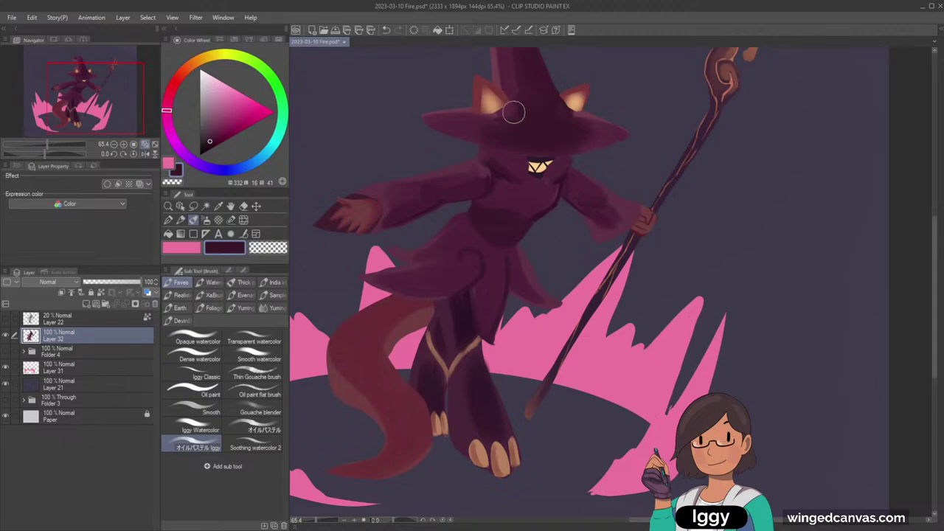
left_click_drag(129, 107, 132, 96)
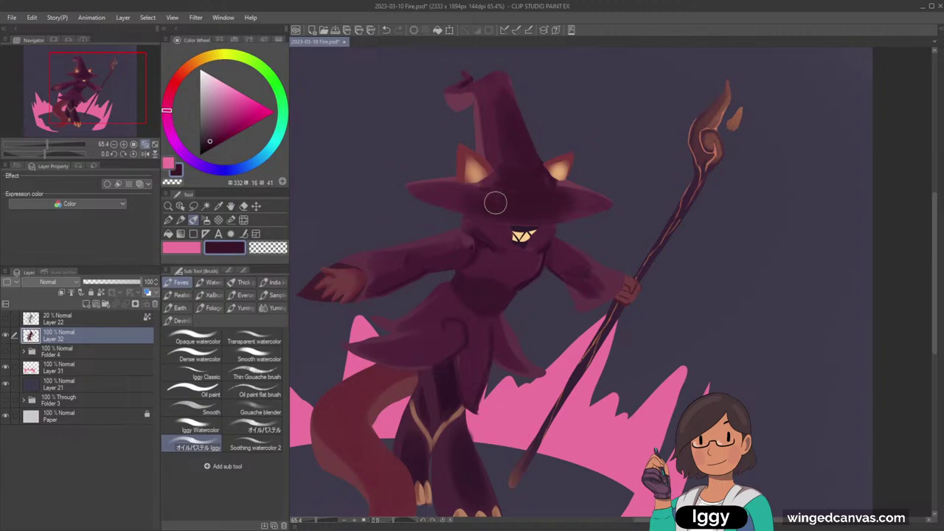
Step: Paint trim around the hood opening on a new layer, using a darkened reddish brown based on the leg trim's colour
left_click(86, 303)
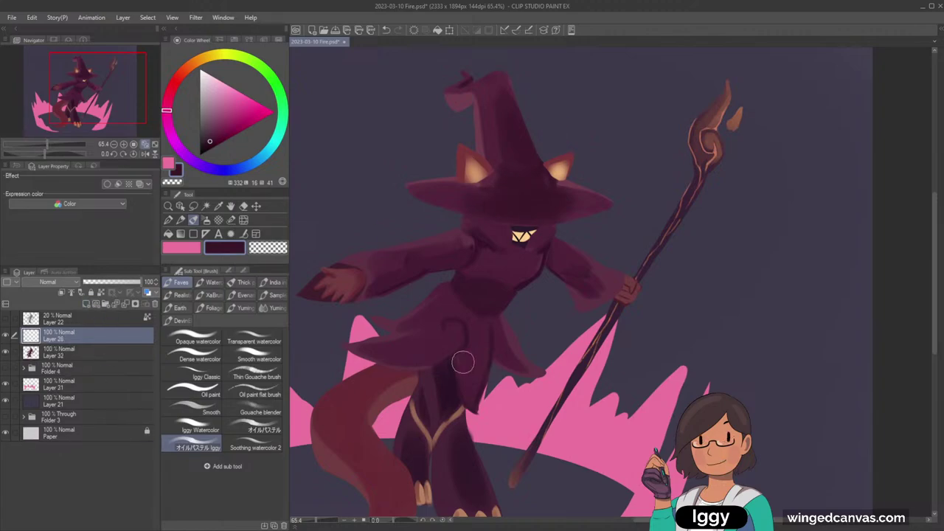
left_click(437, 427, "alt")
left_click(182, 73)
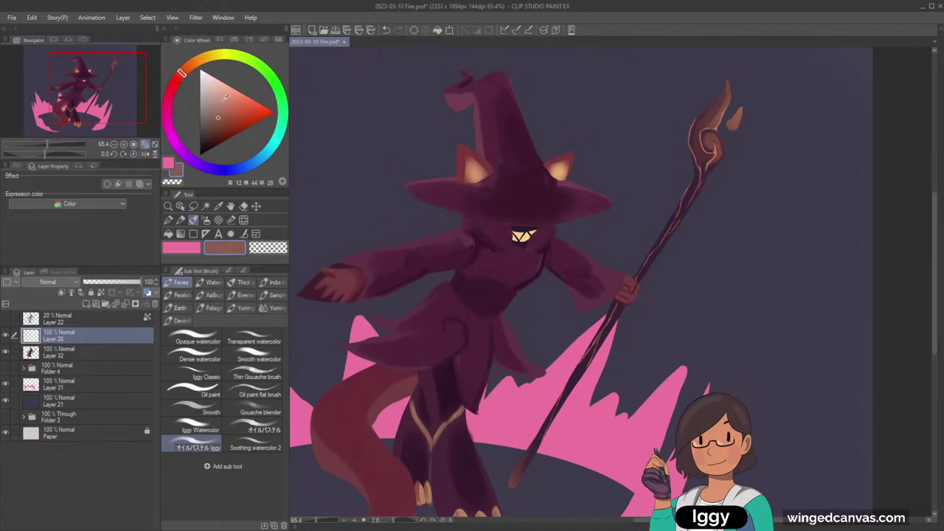
left_click_drag(221, 115, 218, 128)
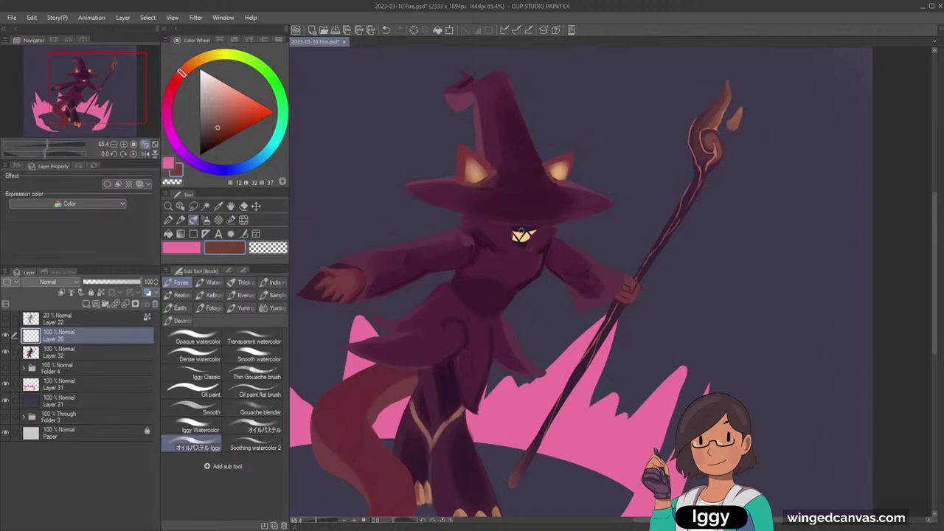
key("ctrl+z")
left_click_drag(216, 130, 212, 138)
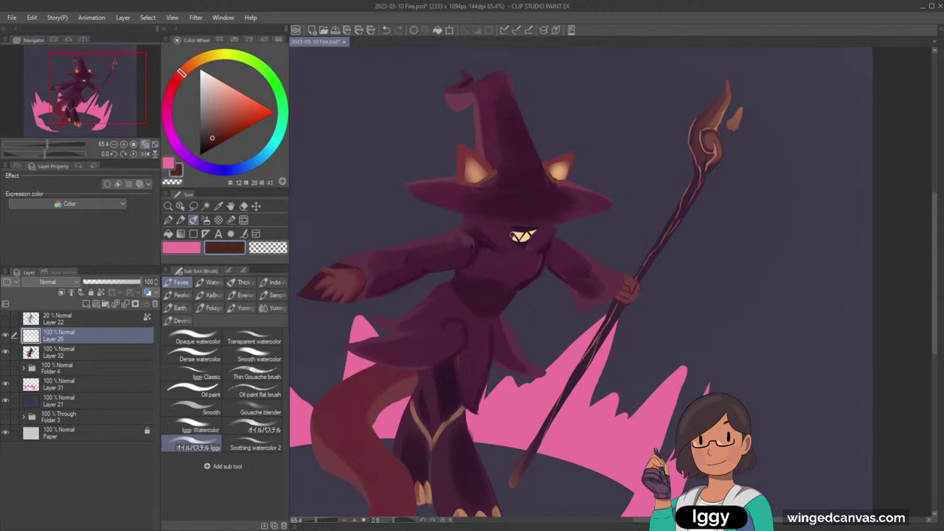
left_click_drag(213, 135, 210, 131)
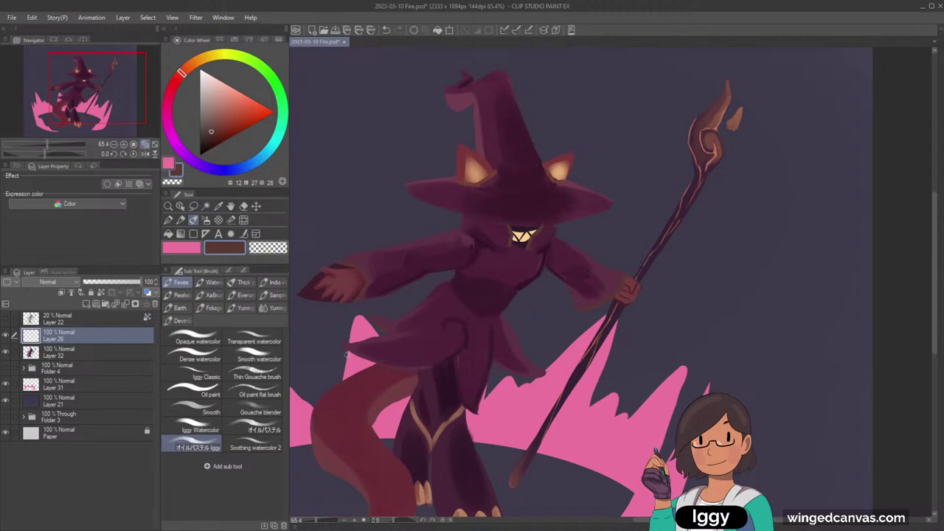
Step: Paint brown trim with curled ends along the edges of the robe's skirt
mouse_move(396, 368)
left_mouse_down()
mouse_move(455, 358)
mouse_move(463, 346)
left_mouse_up()
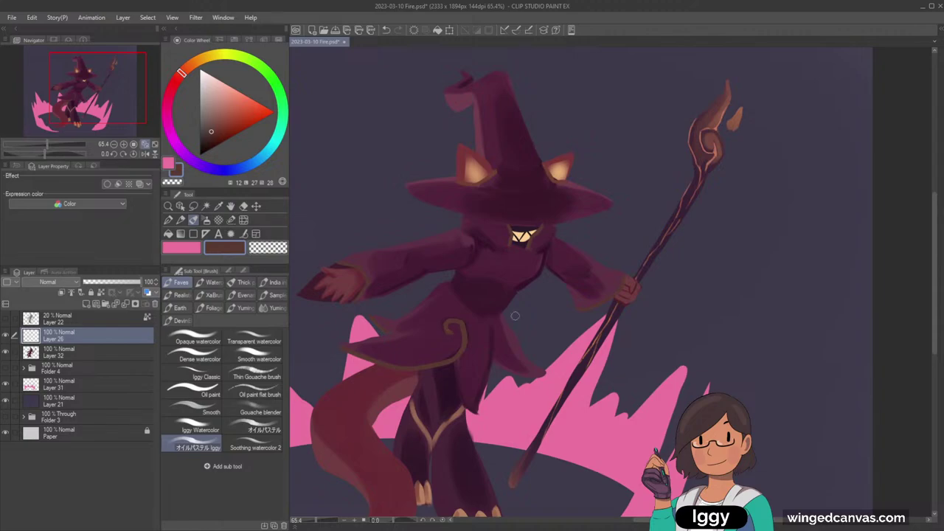
left_click_drag(496, 329, 507, 351)
key("ctrl+z")
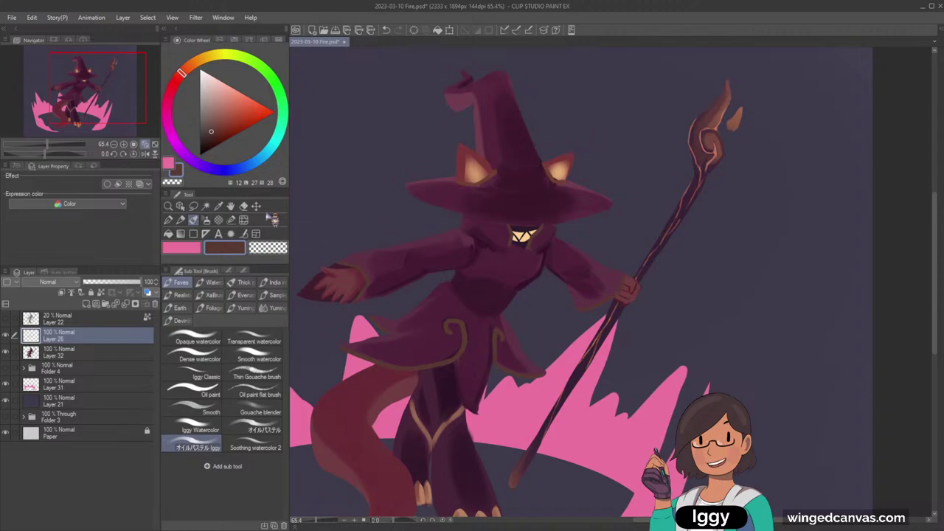
Step: Lock the trim layer's transparent pixels and tint the skirt, cuff and hood trim magenta with the Soft airbrush
left_click(170, 206)
left_click_drag(588, 294, 565, 278)
left_click_drag(590, 343, 607, 304)
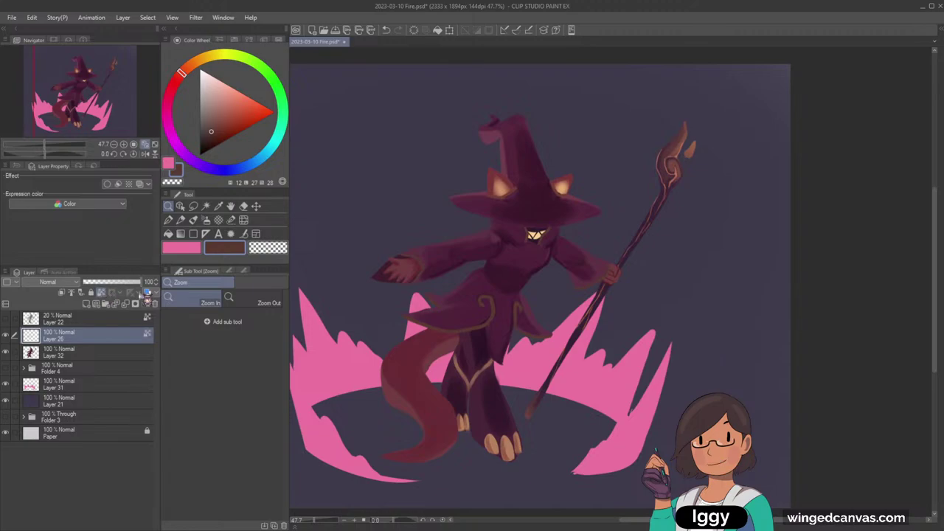
left_click(198, 223)
left_click(206, 221)
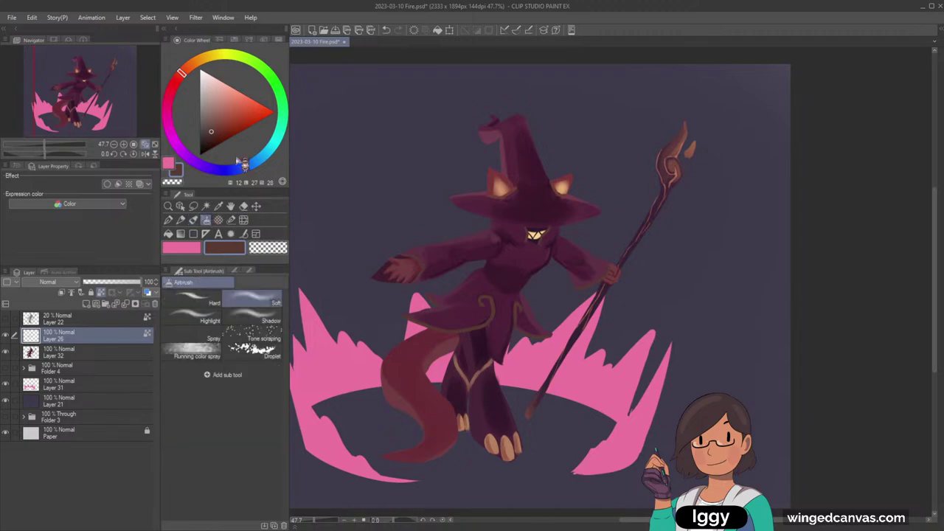
left_click_drag(181, 75, 175, 82)
left_click(186, 69)
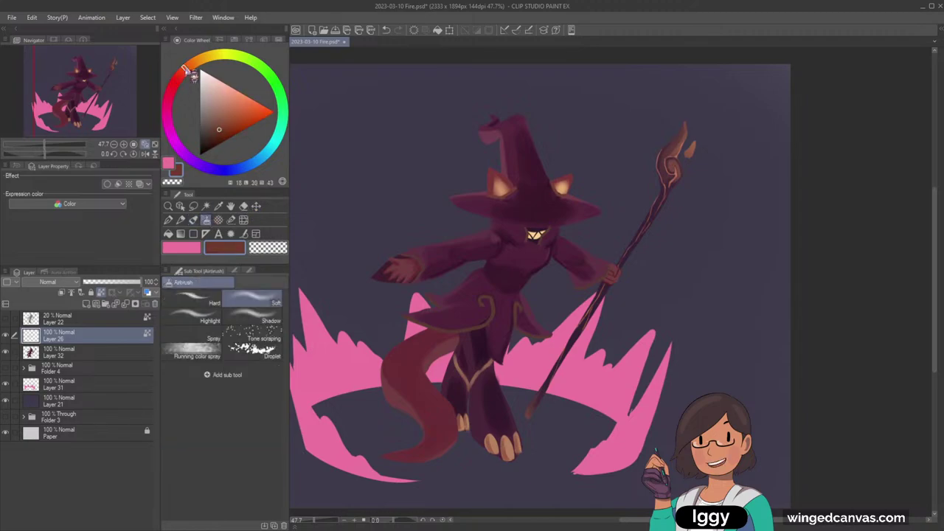
left_click(228, 108)
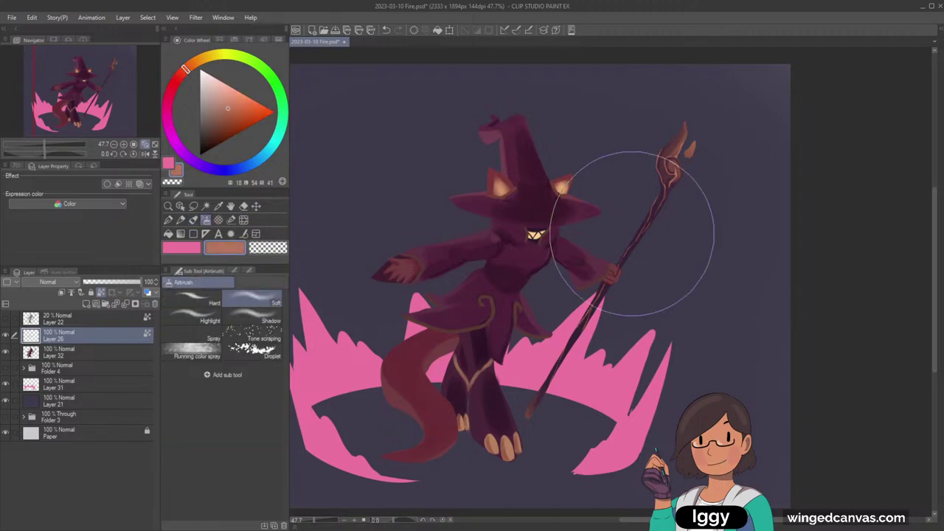
left_click(168, 107)
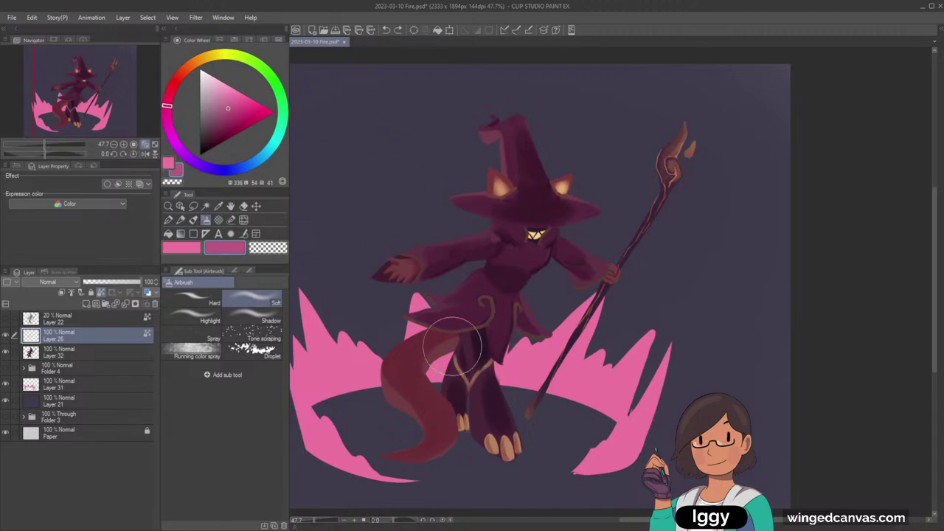
left_click_drag(451, 340, 426, 313)
left_click_drag(405, 256, 395, 264)
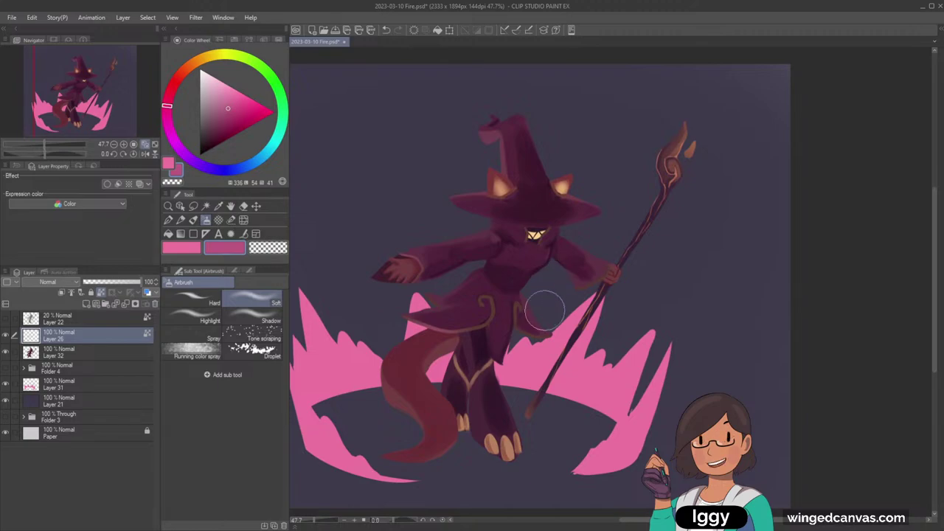
mouse_move(540, 339)
left_mouse_down()
mouse_move(526, 343)
mouse_move(550, 344)
mouse_move(524, 313)
left_mouse_up()
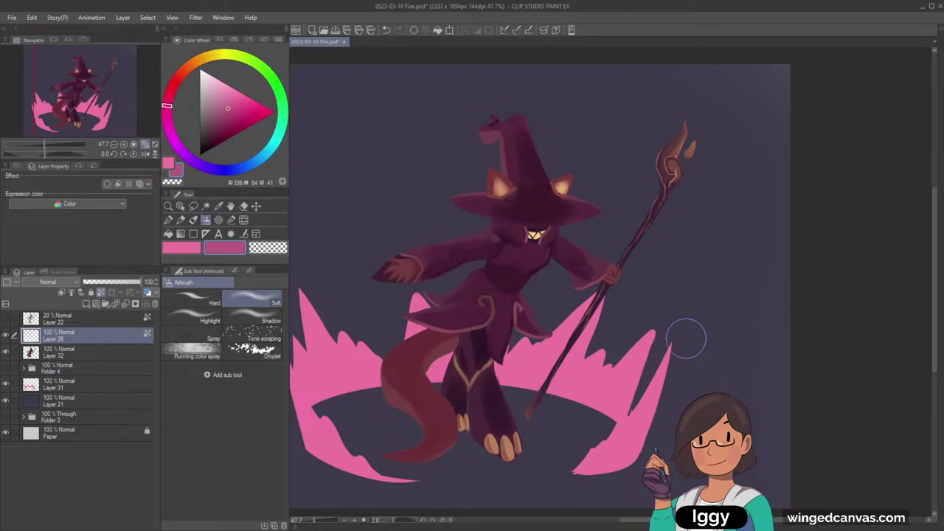
Step: Merge the trim layer with the character layer below it
left_click(154, 144)
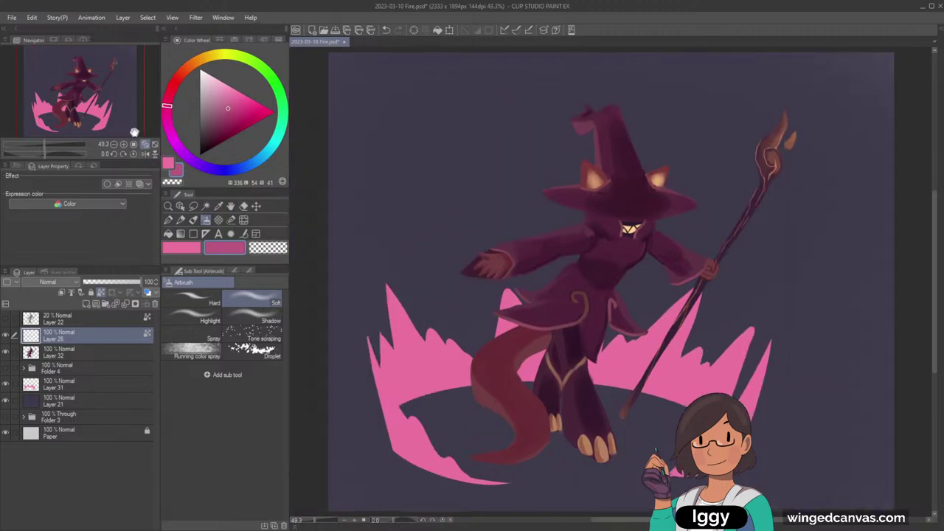
left_click_drag(77, 95, 91, 106)
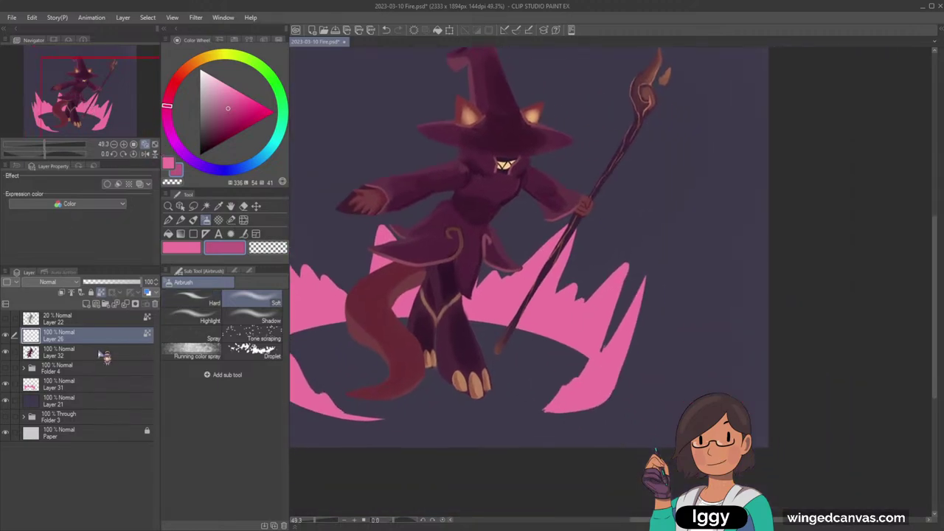
left_click(99, 353, "shift")
key("shift+alt+e")
Step: Shade the tail in dark red with an enlarged oil pastel brush
left_click(193, 220)
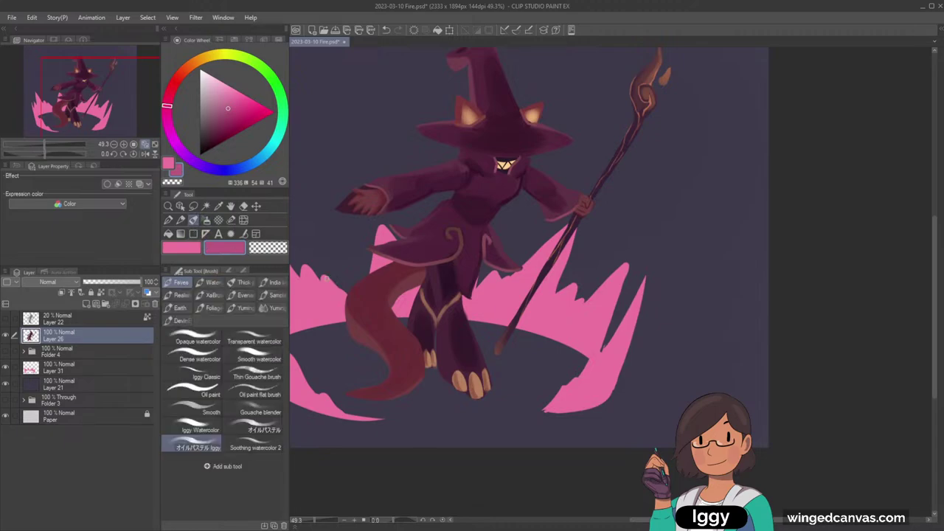
left_click(378, 306, "alt")
left_click(169, 98)
left_click(214, 138)
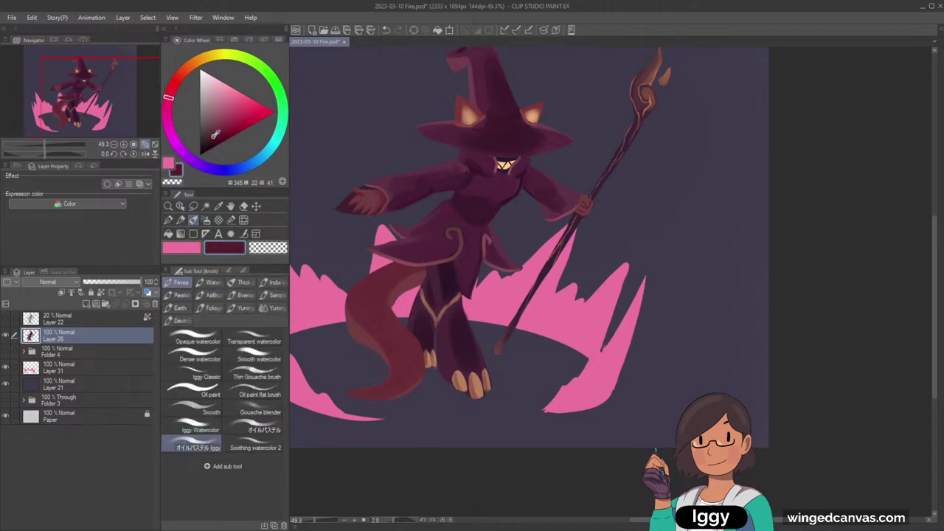
key("bracketright")
key("bracketright")
key("bracketright")
mouse_move(391, 275)
left_mouse_down()
mouse_move(367, 308)
mouse_move(402, 269)
mouse_move(397, 322)
mouse_move(398, 273)
mouse_move(364, 306)
mouse_move(405, 341)
mouse_move(393, 351)
mouse_move(379, 300)
mouse_move(407, 375)
mouse_move(407, 366)
mouse_move(392, 385)
mouse_move(378, 353)
left_mouse_up()
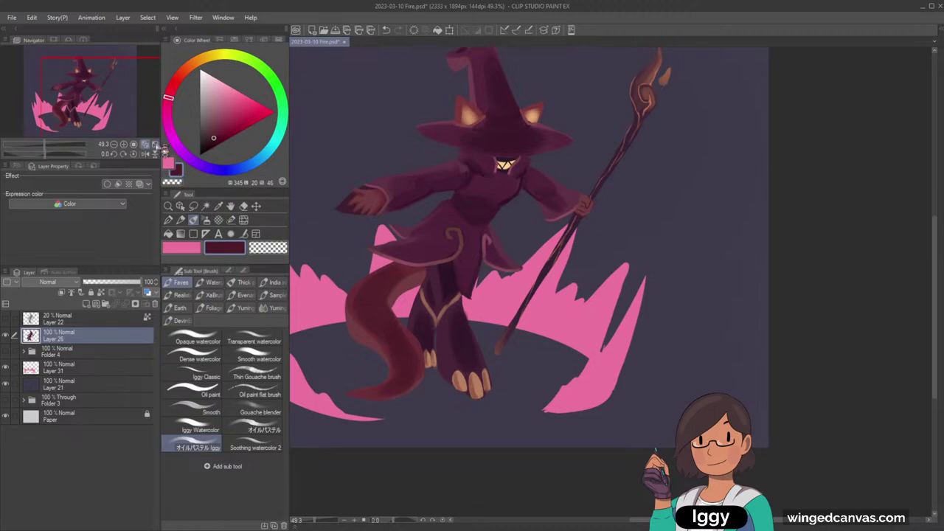
left_click(154, 144)
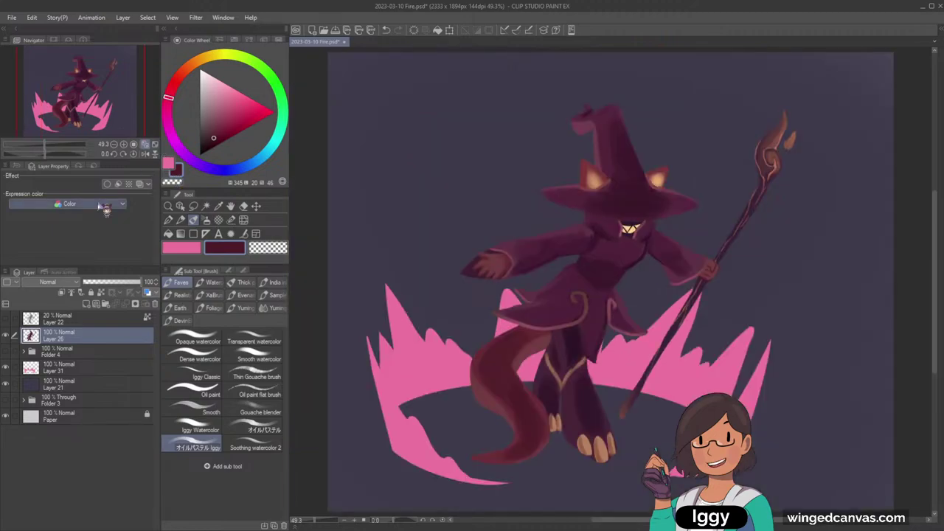
left_click(169, 206)
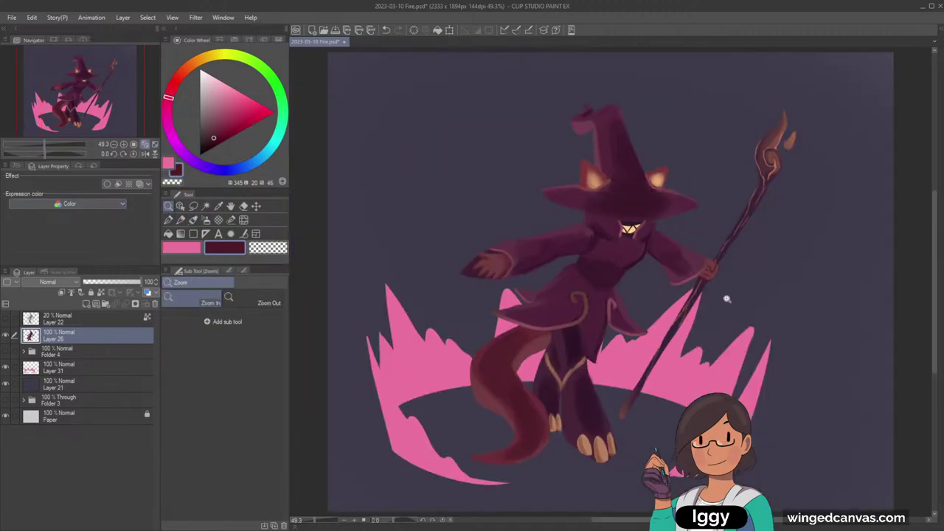
left_click(727, 299)
left_click(483, 293, "alt")
left_click(194, 219)
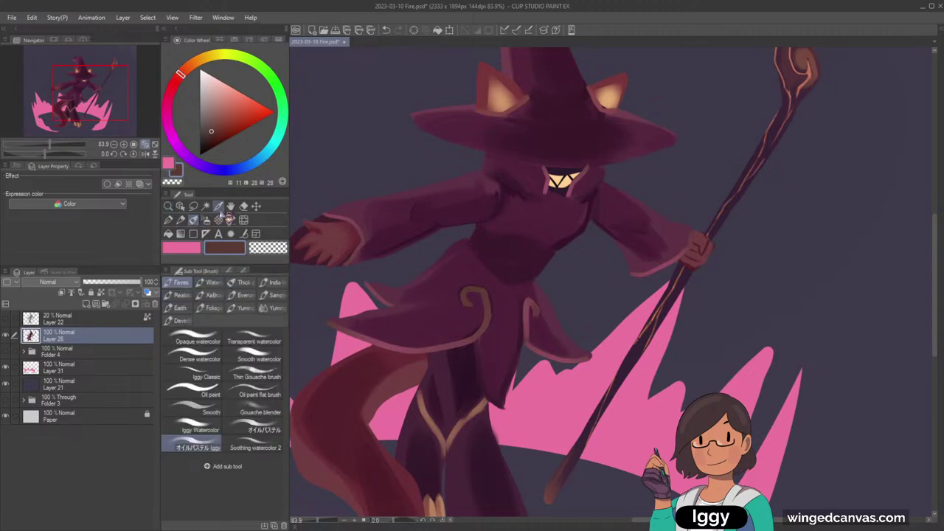
left_click(155, 144)
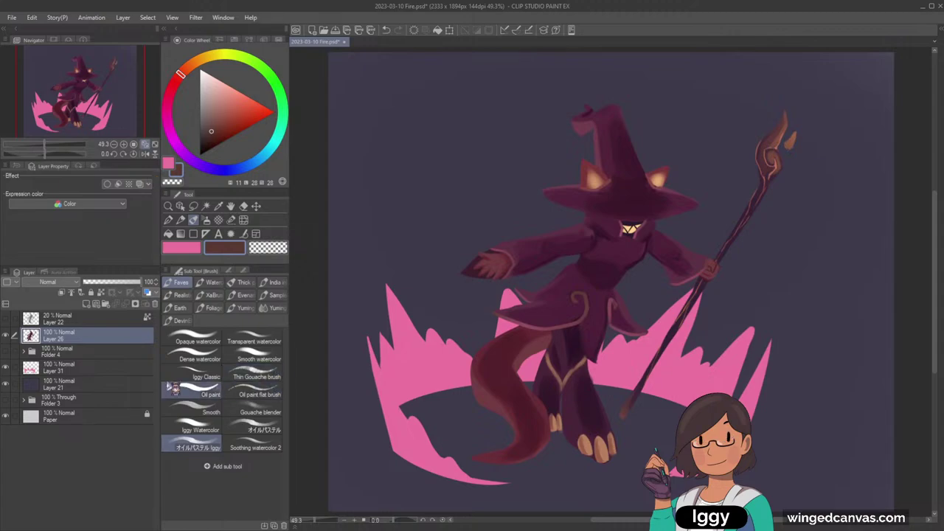
Step: Add a new layer above the pink flames on Layer 31 and set its blending mode to Glow dodge
left_click(122, 368)
left_click(180, 205)
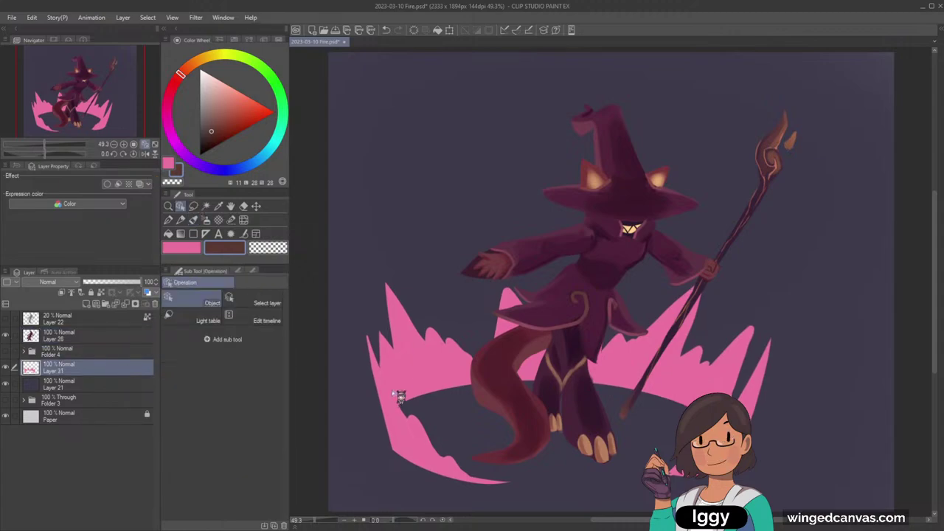
left_click(86, 304)
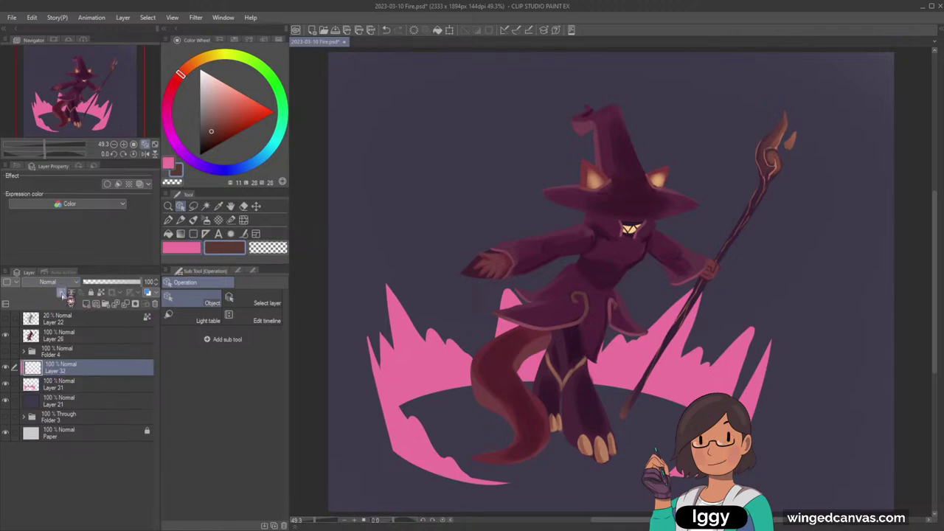
left_click(62, 295)
left_click(61, 282)
left_click(52, 107)
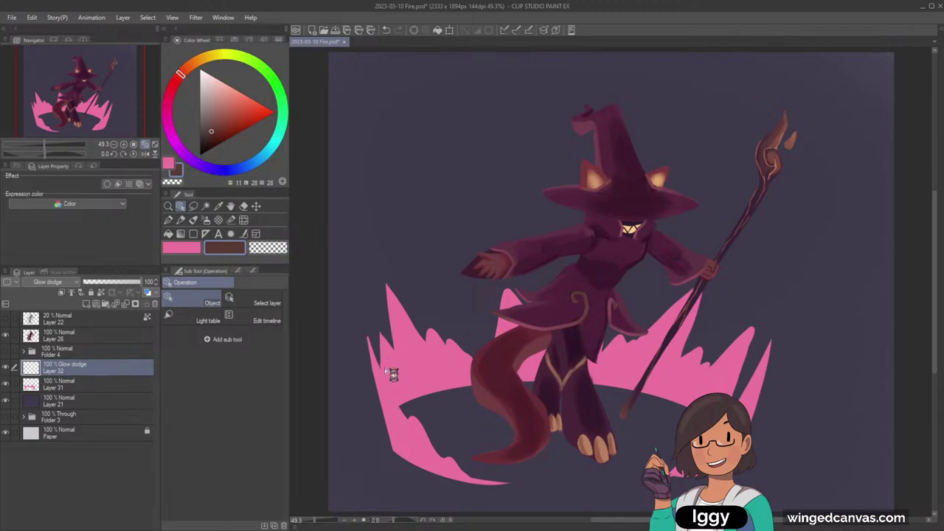
Step: Try airbrushing a soft pink glow over the leftmost flames on the Glow dodge layer with the Soft airbrush
left_click(206, 220)
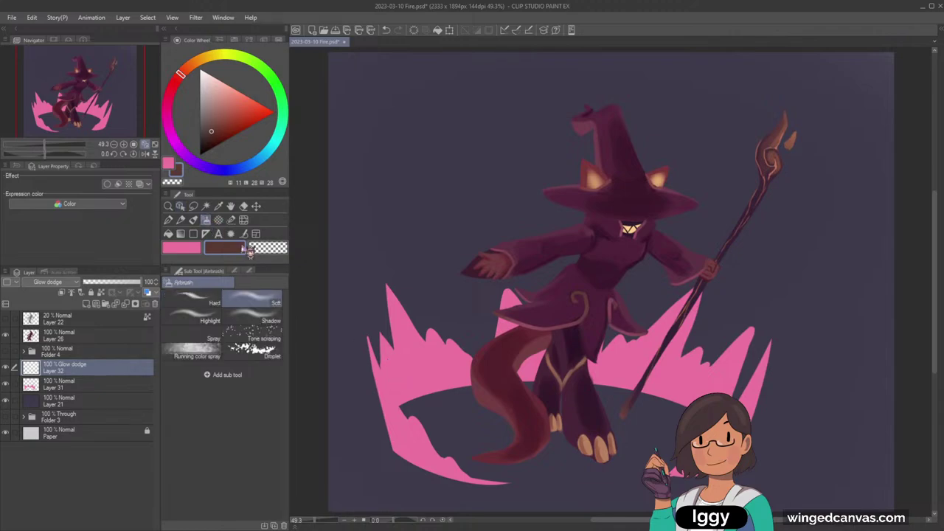
left_click(411, 360, "alt")
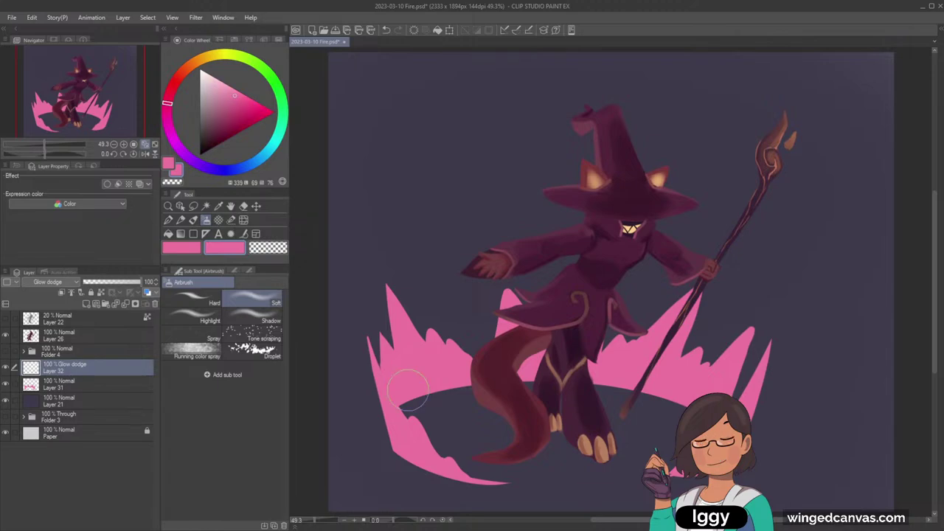
mouse_move(414, 438)
left_mouse_down()
mouse_move(384, 339)
mouse_move(386, 291)
left_mouse_up()
key("ctrl+z")
key("bracketleft")
key("bracketleft")
key("bracketleft")
left_click_drag(417, 435, 369, 318)
key("ctrl+z")
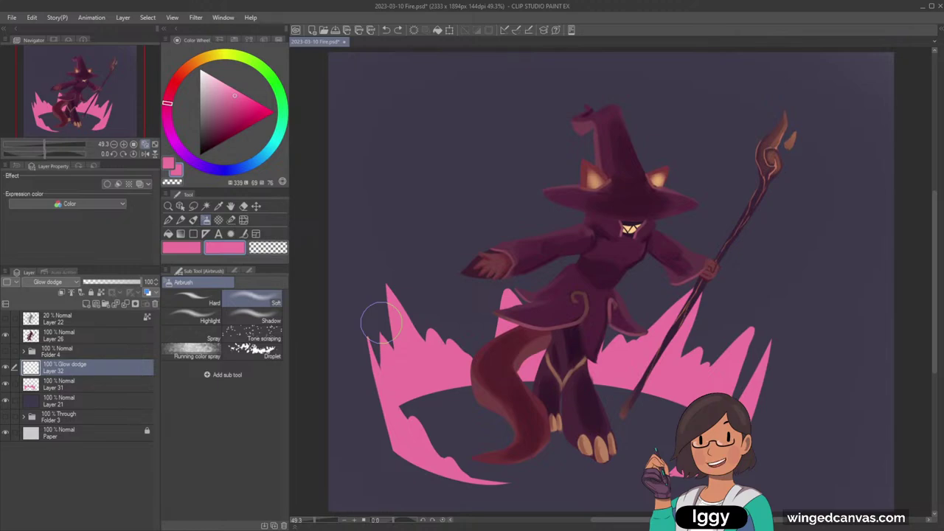
mouse_move(380, 324)
left_mouse_down()
mouse_move(399, 427)
mouse_move(372, 345)
mouse_move(404, 436)
left_mouse_up()
key("ctrl+z")
key("ctrl+z")
Step: Try the Glow dodge blending mode on the flame layer, Layer 31, and airbrush the flames' left edge
left_click(112, 385)
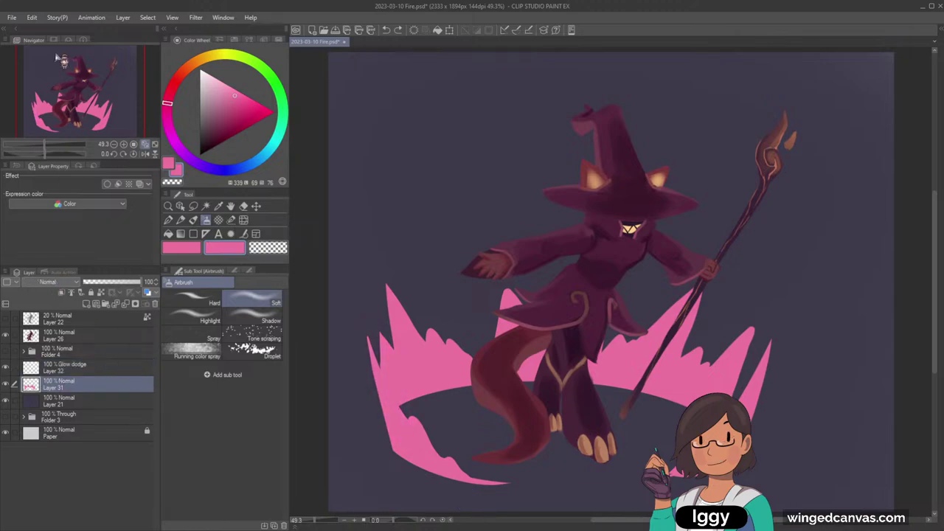
left_click(49, 102)
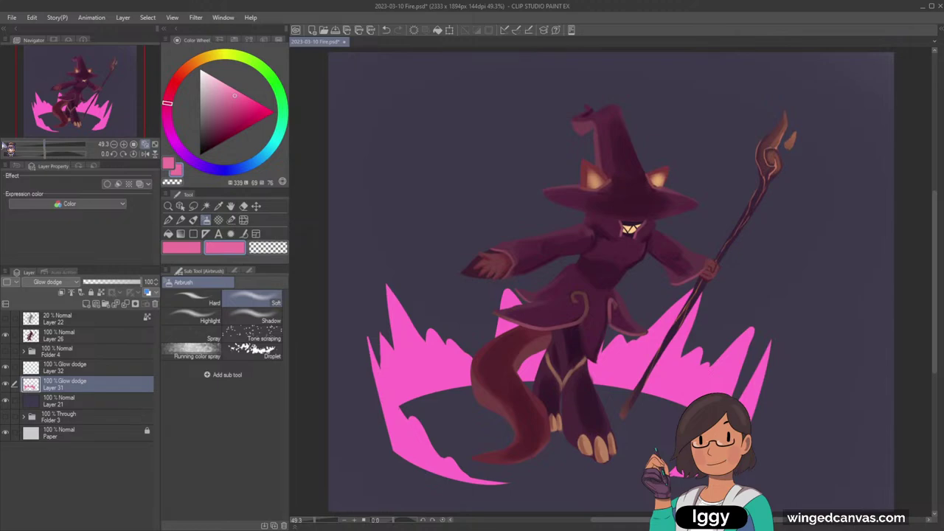
left_click_drag(378, 393, 362, 314)
key("ctrl+z")
left_click(398, 394, "alt")
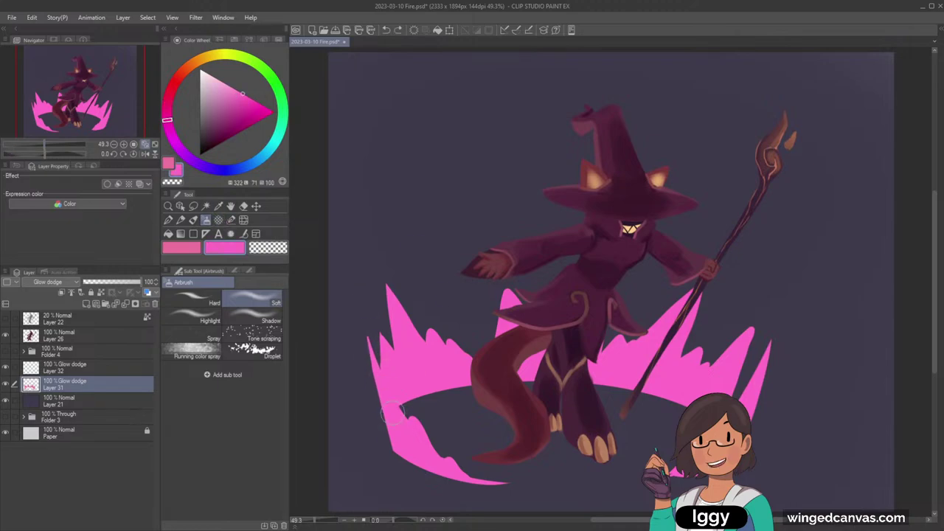
left_click_drag(383, 404, 367, 313)
key("ctrl+z")
left_click(388, 384, "alt")
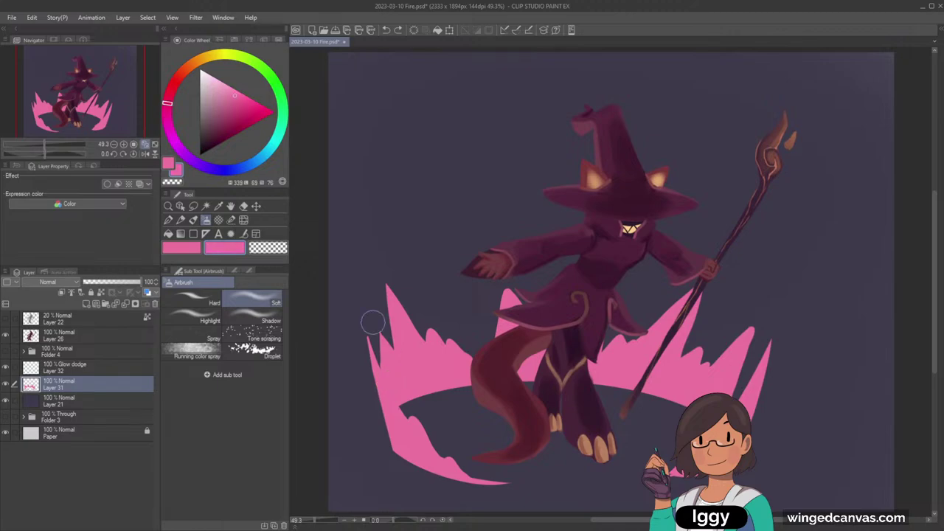
Step: Paint feathery pink tips on the left-hand flames of Layer 31 with the Smooth watercolor brush
left_click(193, 220)
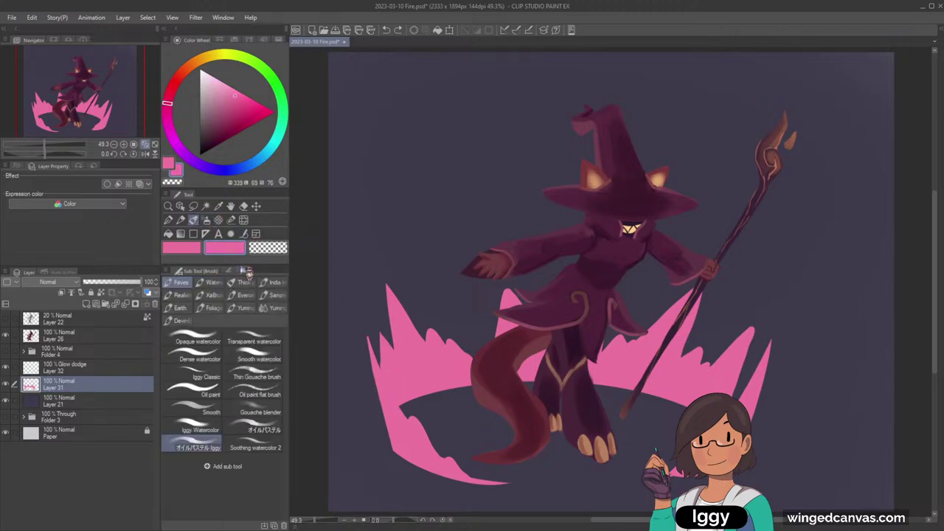
left_click(258, 359)
mouse_move(366, 326)
left_mouse_down()
mouse_move(377, 374)
mouse_move(376, 319)
left_mouse_up()
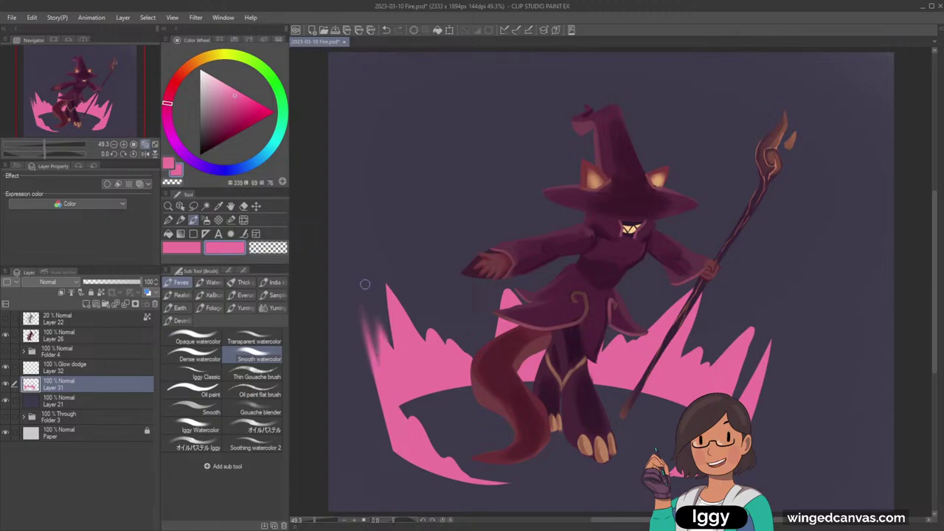
left_click_drag(385, 356, 374, 313)
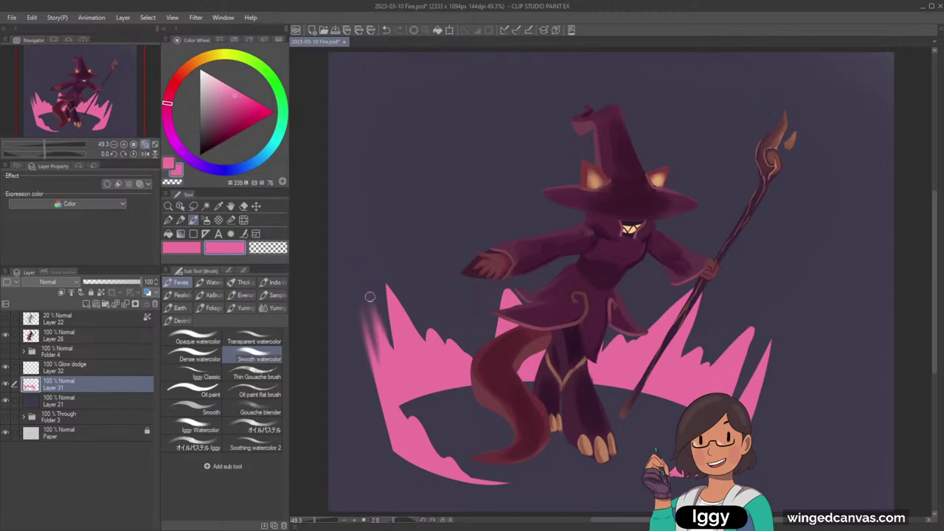
mouse_move(395, 331)
left_mouse_down()
mouse_move(380, 267)
mouse_move(395, 299)
left_mouse_up()
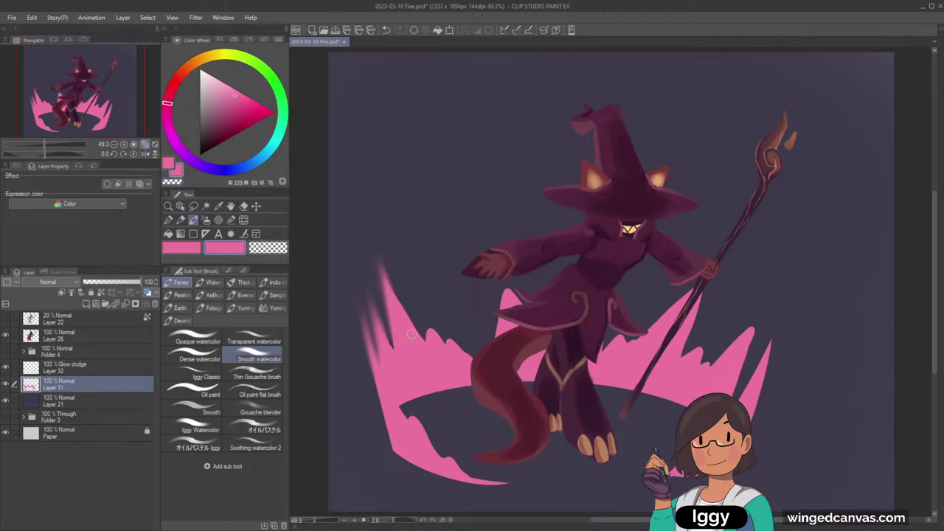
left_click_drag(380, 264, 395, 296)
left_click_drag(435, 342, 419, 301)
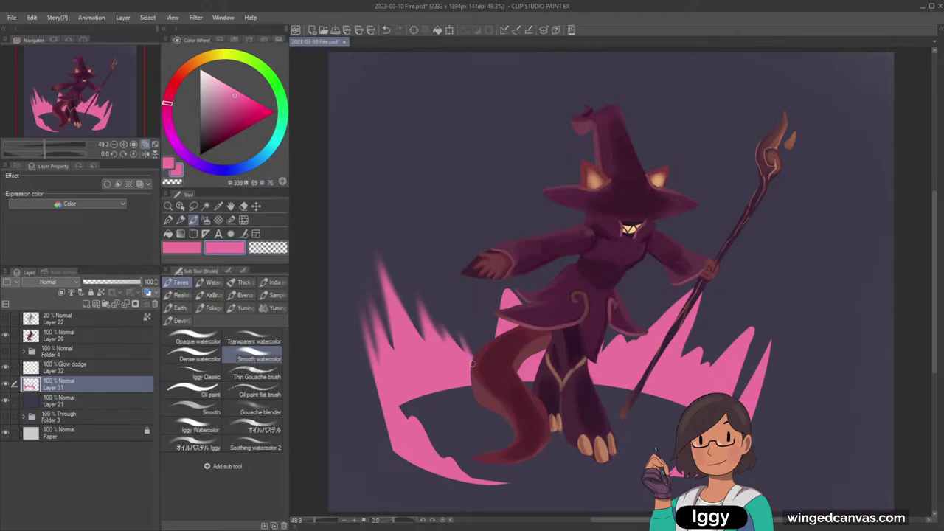
Step: Extend the flames behind the tail and add wispy tips to the lower-left front flames in the same pink
left_click_drag(504, 322, 502, 281)
key("ctrl+z")
left_click_drag(510, 333, 501, 278)
mouse_move(501, 367)
left_mouse_down()
mouse_move(489, 293)
mouse_move(500, 366)
mouse_move(476, 286)
mouse_move(502, 376)
mouse_move(481, 283)
left_mouse_up()
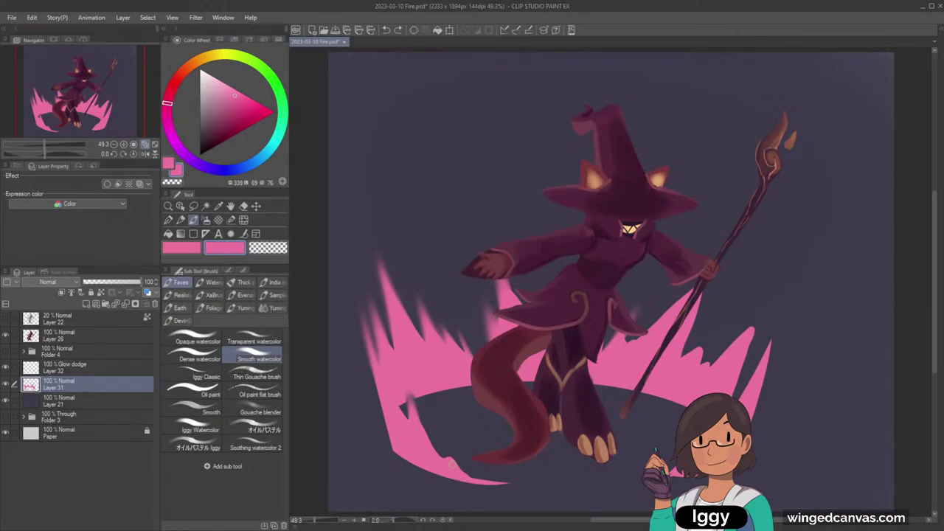
left_click_drag(453, 465, 442, 430)
left_click_drag(445, 462, 436, 438)
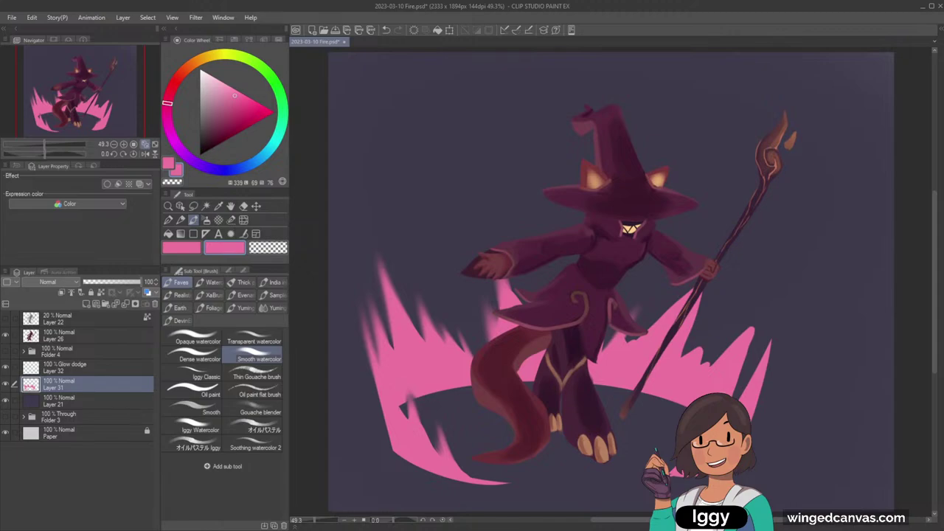
Step: Taper the right-hand flames into wispy pink tips with the Smooth watercolor brush and save the file
left_click_drag(769, 332, 745, 389)
left_click_drag(738, 348, 765, 303)
key("ctrl+z")
left_click_drag(732, 357, 762, 307)
key("ctrl+z")
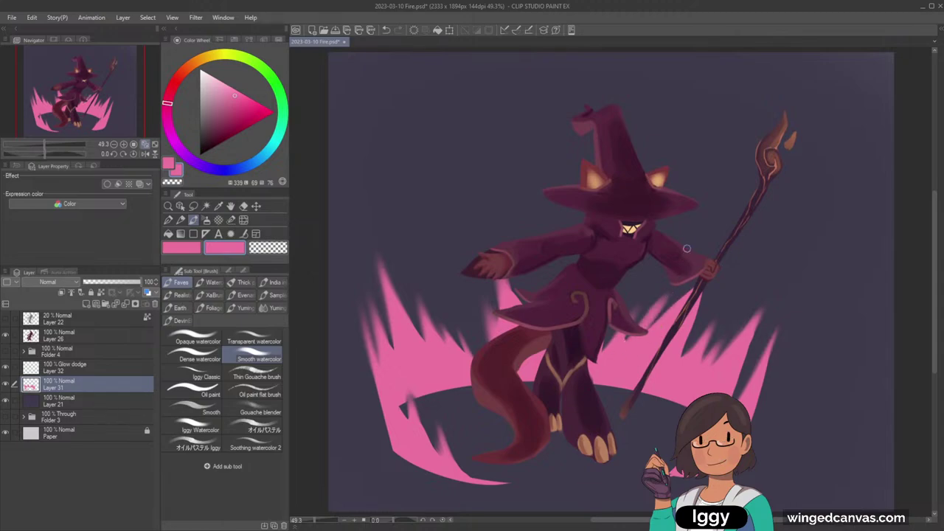
key("ctrl+z")
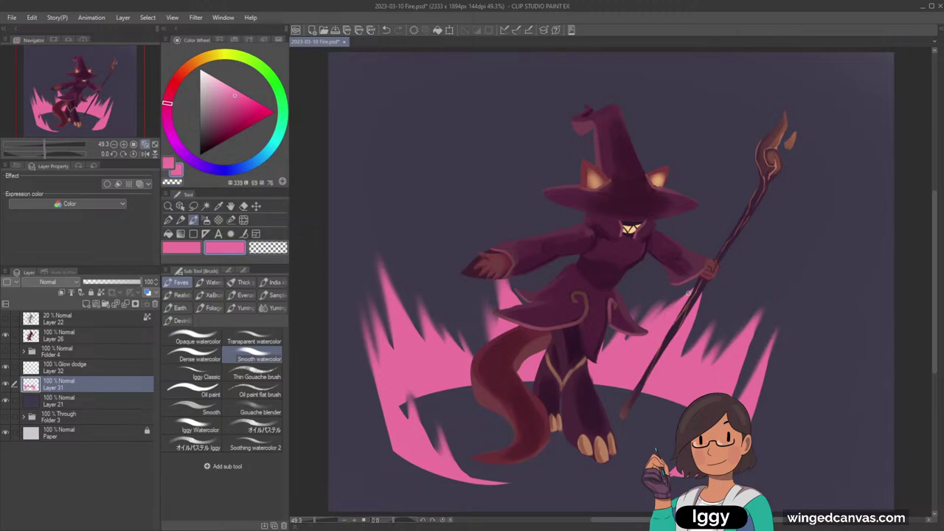
key("ctrl+s")
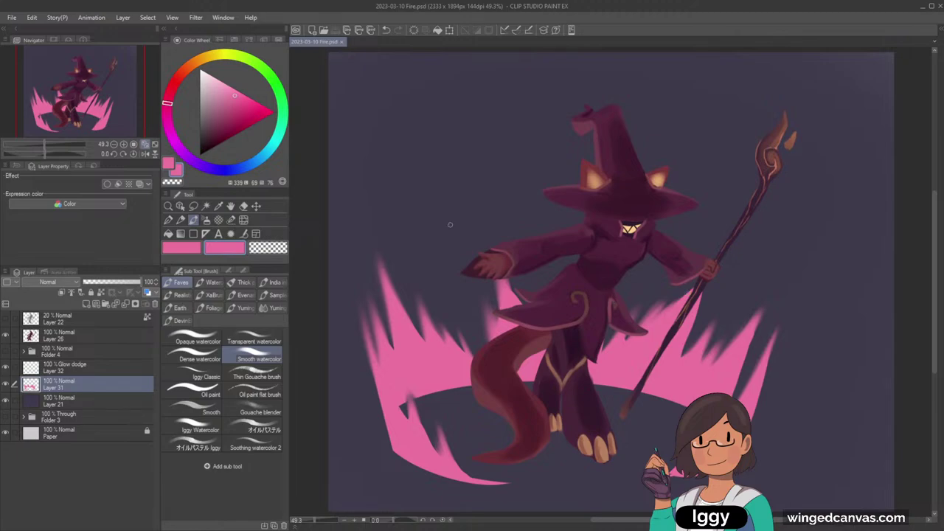
Step: Add a new layer above the flames on Layer 31, set it to Glow dodge, and enlarge the Soft airbrush
left_click(86, 303)
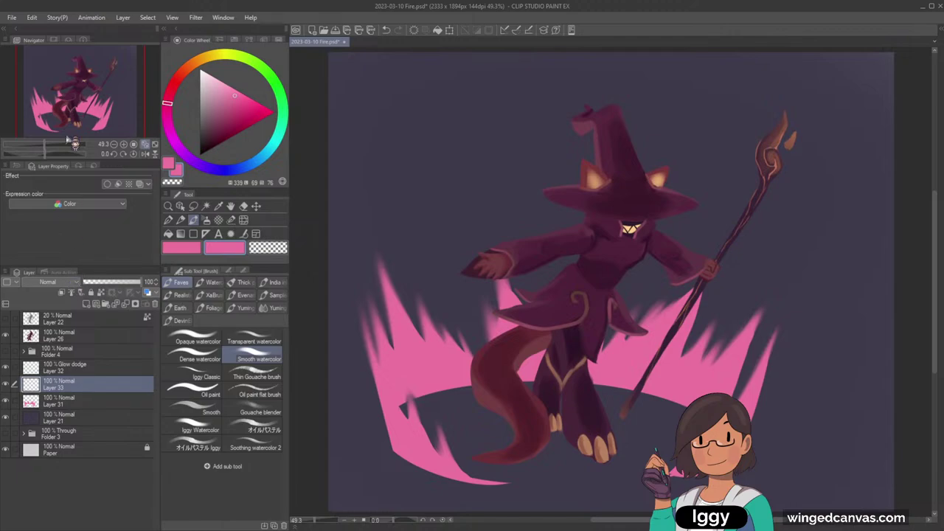
left_click(206, 219)
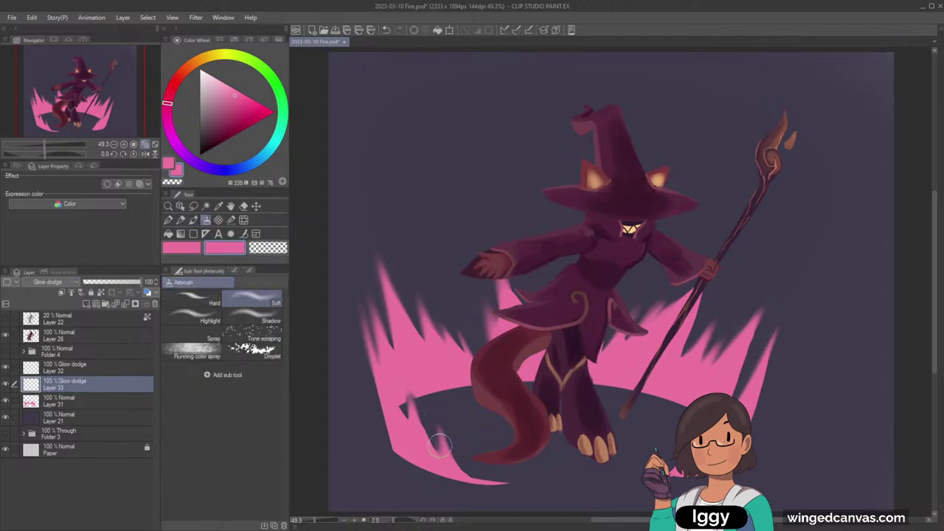
key("bracketright")
key("bracketright")
key("bracketright")
key("bracketright")
key("bracketright")
Step: Try airbrushing a broad pink glow over and beyond all the flames on the new Glow dodge layer
left_click_drag(431, 449, 385, 308)
mouse_move(418, 419)
left_mouse_down()
mouse_move(367, 299)
mouse_move(397, 338)
mouse_move(375, 235)
mouse_move(410, 342)
mouse_move(445, 347)
mouse_move(418, 292)
mouse_move(433, 288)
mouse_move(475, 343)
mouse_move(539, 342)
mouse_move(542, 313)
mouse_move(512, 260)
mouse_move(510, 343)
mouse_move(505, 220)
left_mouse_up()
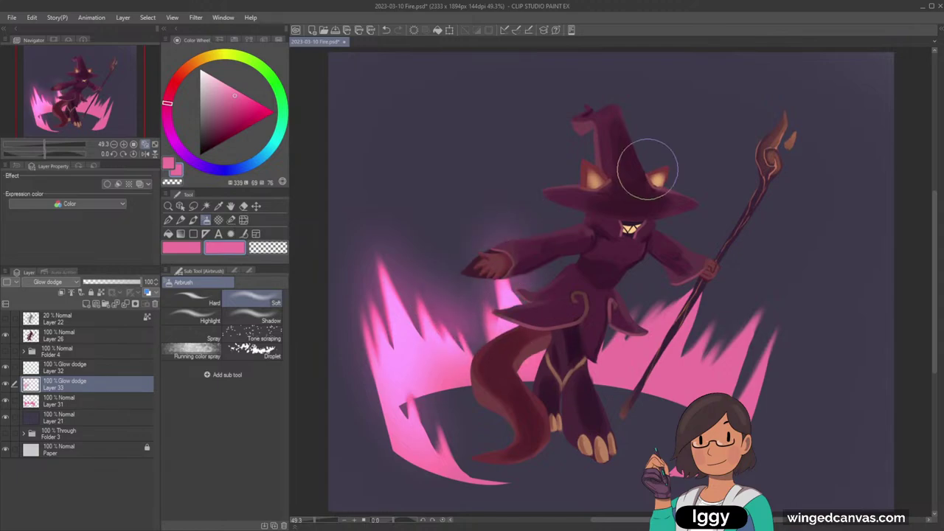
mouse_move(616, 350)
left_mouse_down()
mouse_move(646, 298)
mouse_move(643, 336)
mouse_move(695, 295)
mouse_move(724, 342)
mouse_move(766, 312)
mouse_move(749, 395)
mouse_move(799, 311)
mouse_move(735, 410)
mouse_move(660, 378)
left_mouse_up()
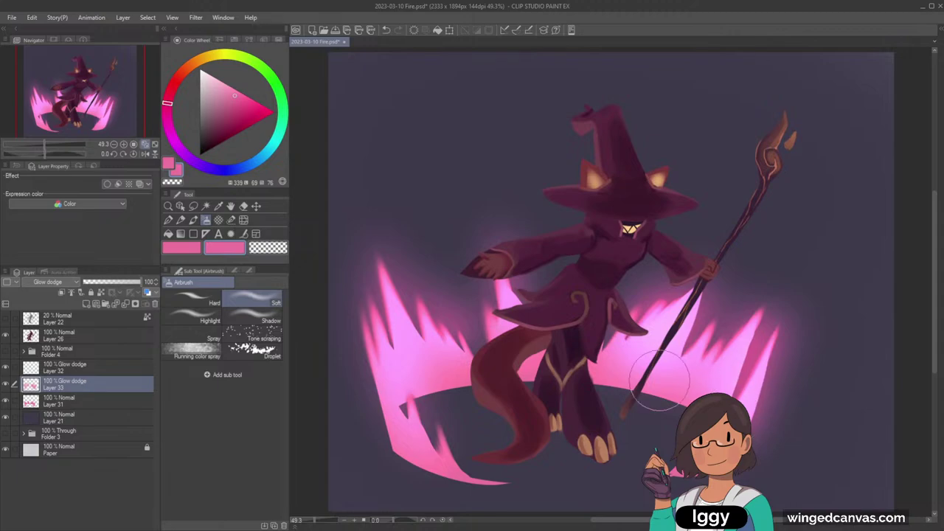
mouse_move(401, 386)
left_mouse_down()
mouse_move(447, 457)
mouse_move(478, 445)
left_mouse_up()
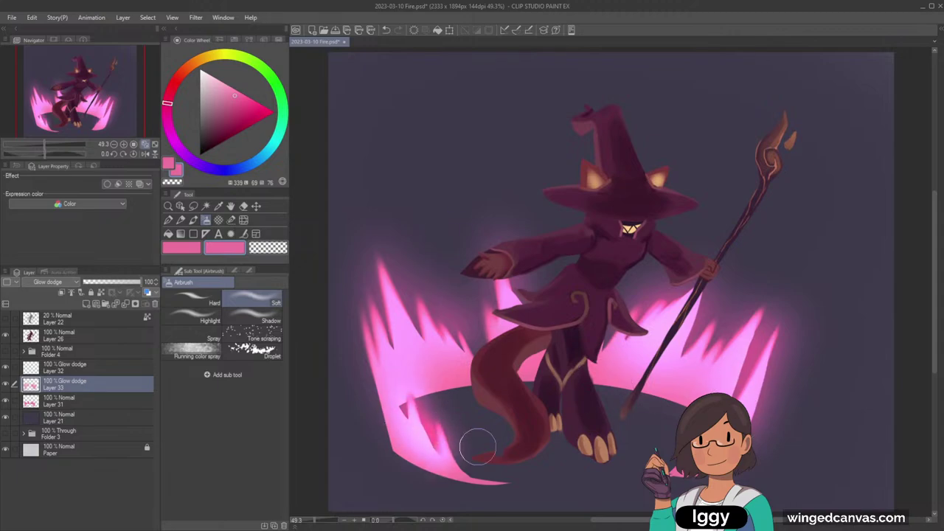
left_click_drag(415, 270, 388, 253)
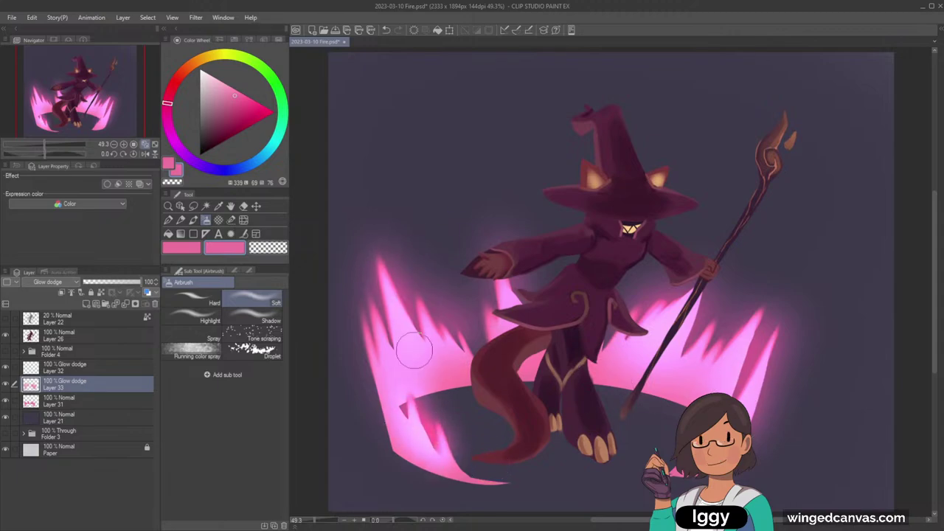
left_click_drag(414, 350, 385, 258)
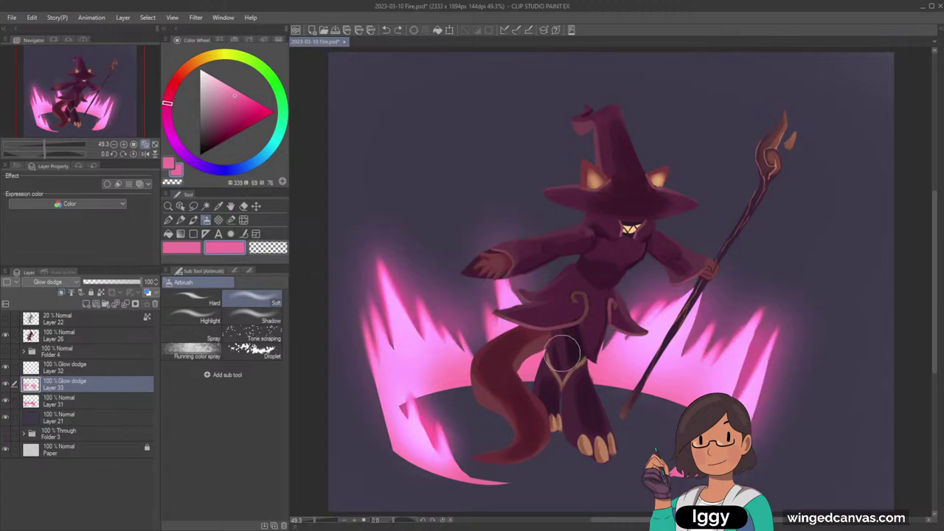
key("ctrl+z")
key("ctrl+z")
key("ctrl+z")
key("ctrl+z")
key("ctrl+z")
key("ctrl+z")
key("ctrl+z")
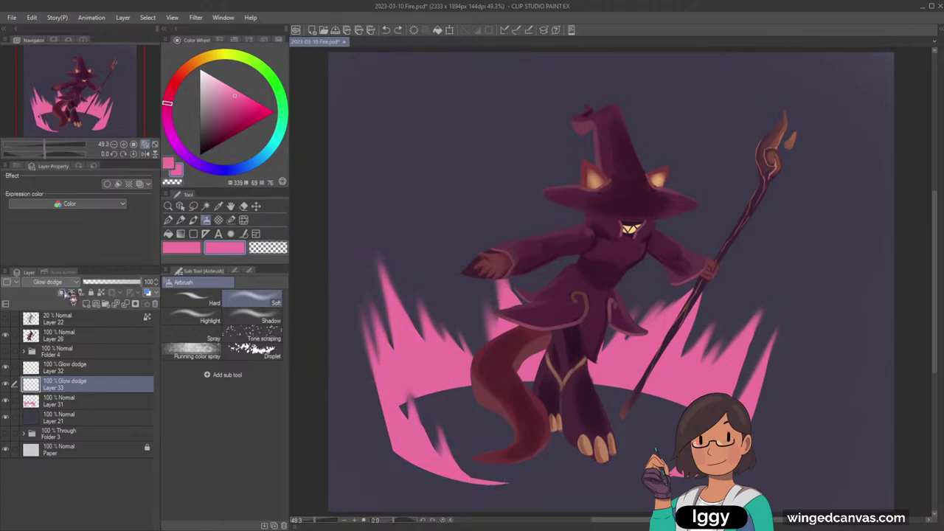
Step: Clip the Glow dodge layer to the flames and airbrush a pink glow along the base of the flame ring
mouse_move(439, 376)
left_mouse_down()
mouse_move(434, 385)
mouse_move(443, 385)
mouse_move(417, 372)
mouse_move(406, 343)
mouse_move(458, 380)
mouse_move(535, 365)
mouse_move(597, 383)
mouse_move(562, 382)
mouse_move(664, 357)
mouse_move(649, 373)
mouse_move(702, 398)
mouse_move(719, 380)
mouse_move(712, 387)
left_mouse_up()
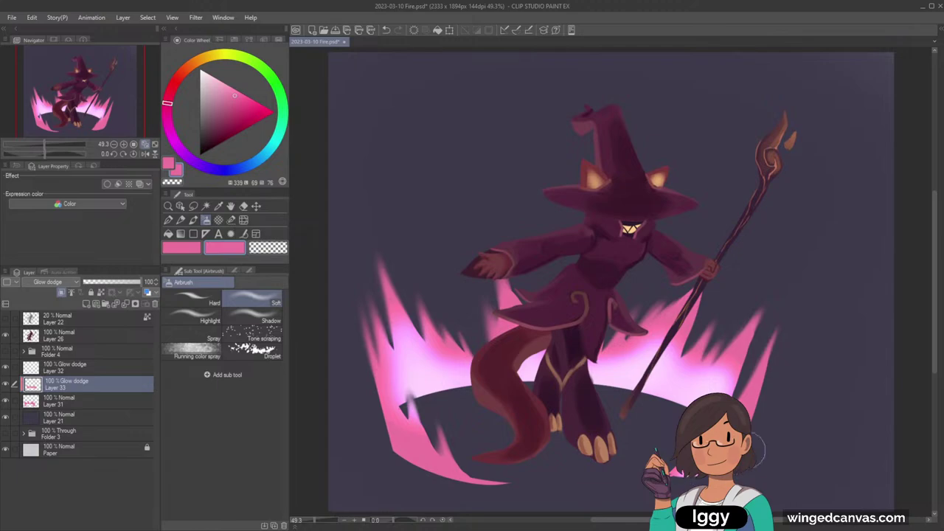
mouse_move(747, 450)
left_mouse_down()
mouse_move(758, 451)
mouse_move(767, 393)
mouse_move(761, 428)
left_mouse_up()
mouse_move(374, 430)
left_mouse_down()
mouse_move(443, 482)
mouse_move(405, 469)
mouse_move(368, 423)
mouse_move(430, 494)
mouse_move(372, 430)
mouse_move(476, 511)
mouse_move(391, 447)
mouse_move(540, 496)
mouse_move(559, 484)
mouse_move(484, 457)
mouse_move(429, 479)
mouse_move(509, 512)
mouse_move(461, 494)
mouse_move(506, 502)
mouse_move(472, 503)
left_mouse_up()
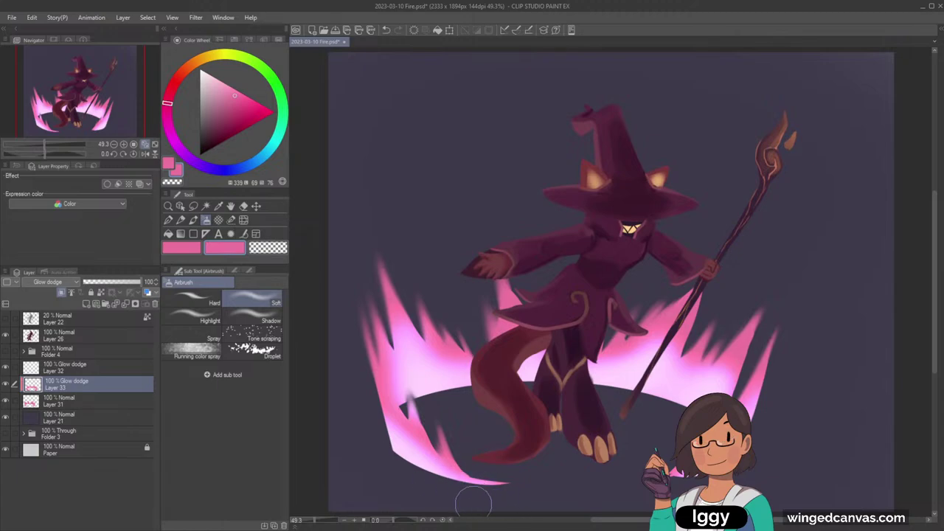
Step: Merge the clipped Glow dodge layer with the flames on Layer 31
left_click(87, 405, "ctrl")
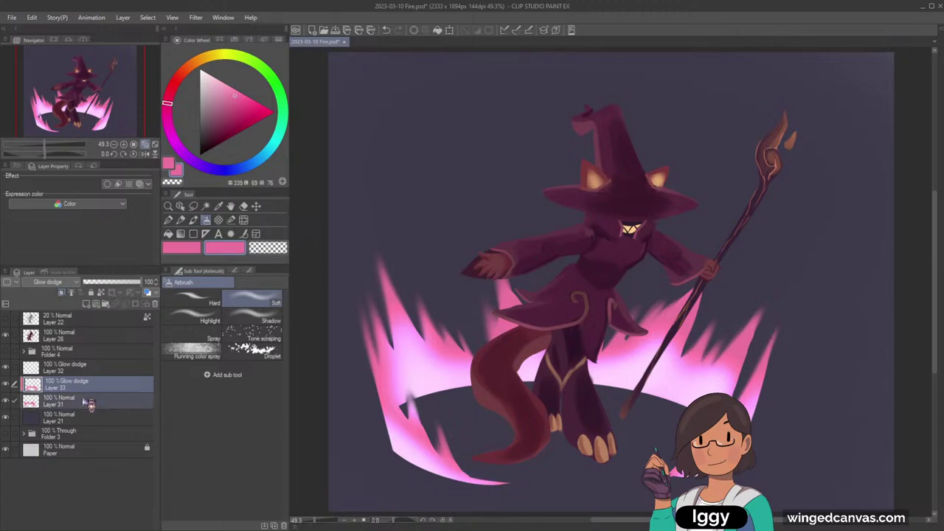
key("shift+alt+e")
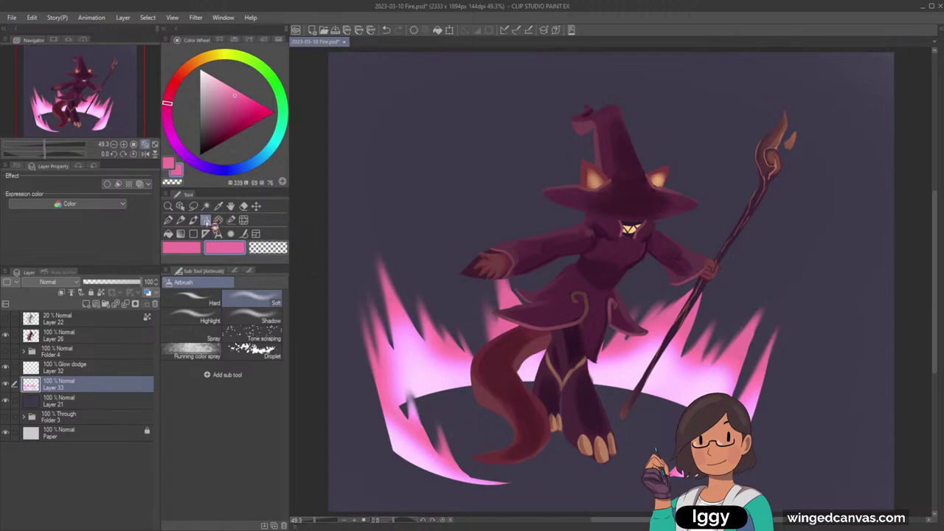
Step: Extend the outer left flame tips in a pink sampled from the flames with the Smooth watercolor brush
left_click(193, 220)
left_click(380, 358, "alt")
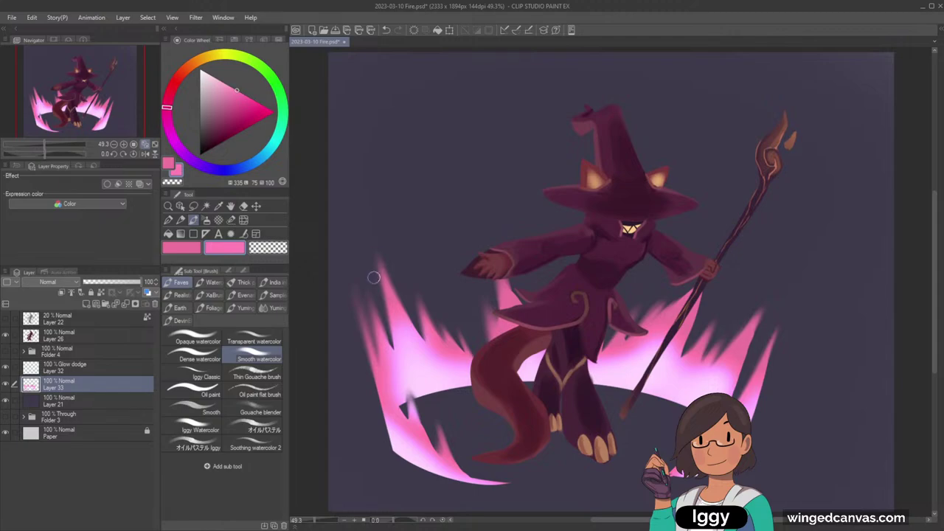
left_click_drag(384, 288, 379, 245)
Step: Streak sampled pink into the glowing inner part of the left flames and sample pale pink from the right-hand flames
left_click(402, 303, "alt")
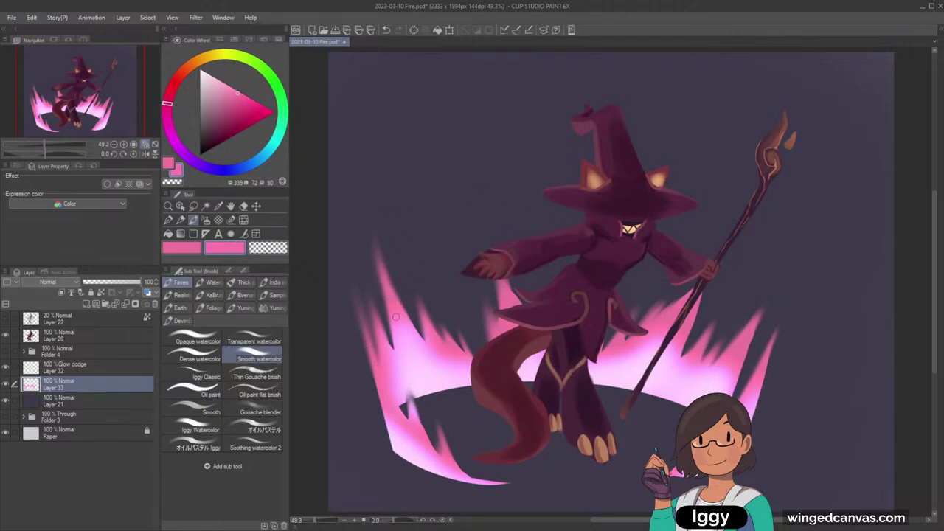
left_click_drag(397, 318, 396, 355)
key("ctrl+z")
left_click_drag(396, 319, 393, 353)
key("ctrl+z")
left_click_drag(397, 318, 399, 349)
mouse_move(401, 303)
left_mouse_down()
mouse_move(425, 356)
mouse_move(452, 365)
left_mouse_up()
left_click_drag(69, 112, 77, 120)
left_click(665, 366, "alt")
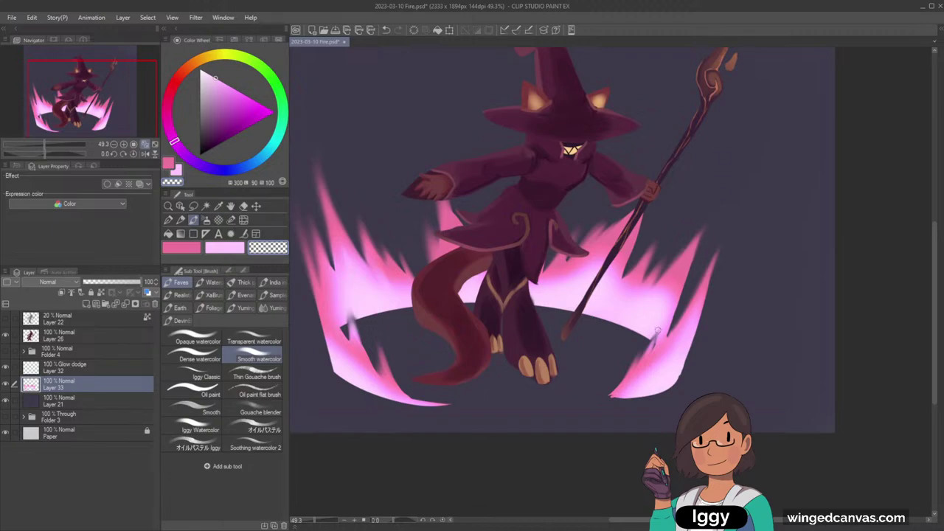
Step: Add a new layer beneath the flame layer and paint upward strokes behind the right-hand flames in a deep pink sampled from them
left_click(87, 303)
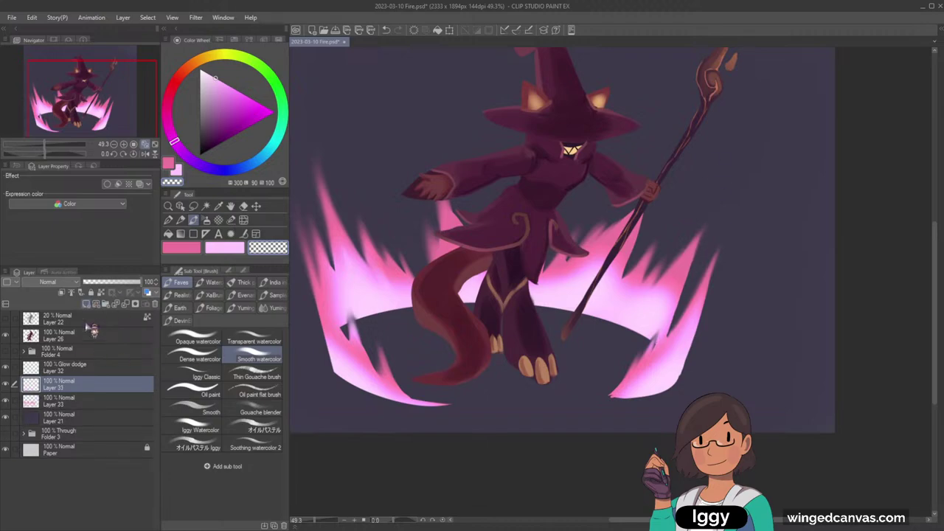
left_click_drag(80, 386, 78, 419)
left_click(681, 269, "alt")
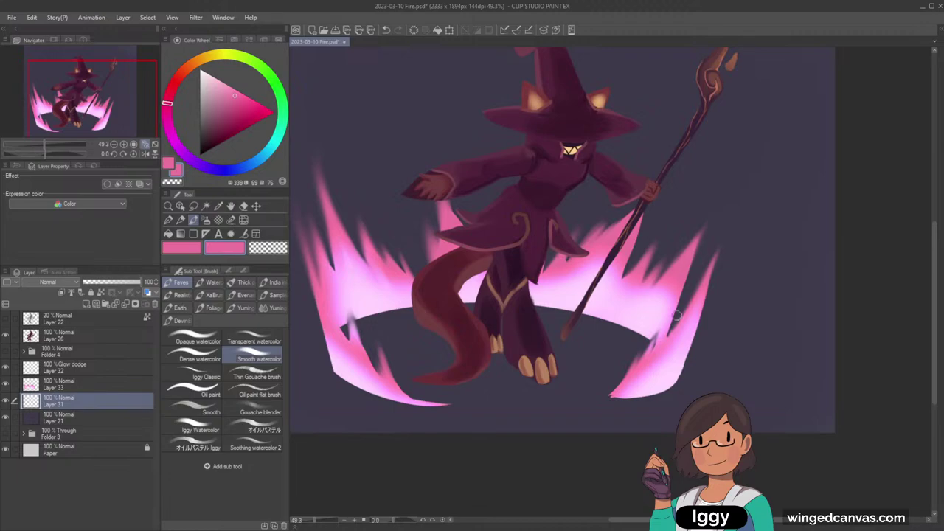
mouse_move(668, 333)
left_mouse_down()
mouse_move(711, 242)
mouse_move(665, 332)
mouse_move(700, 263)
left_mouse_up()
key("ctrl+z")
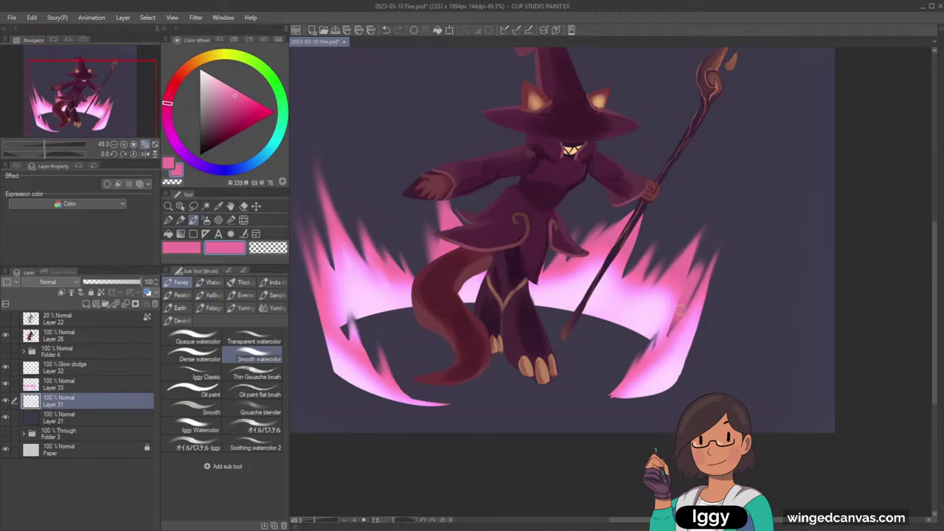
mouse_move(680, 310)
left_mouse_down()
mouse_move(703, 269)
mouse_move(696, 277)
left_mouse_up()
left_click_drag(657, 354, 708, 251)
Step: Streak sampled pale pinks behind the right-hand flames on the new layer and merge the flame layer down into it
left_click(662, 311, "alt")
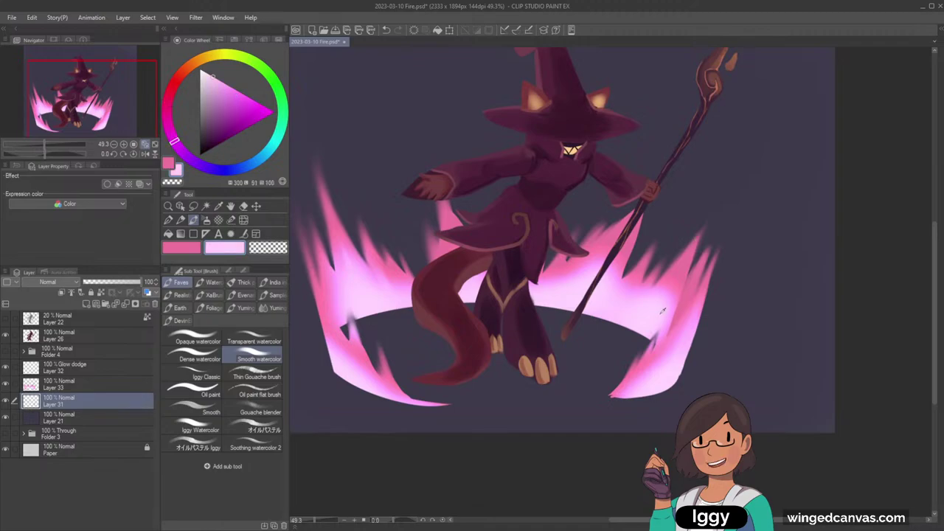
left_click_drag(660, 352, 690, 293)
key("ctrl+z")
left_click(672, 316, "alt")
left_click_drag(666, 337, 686, 298)
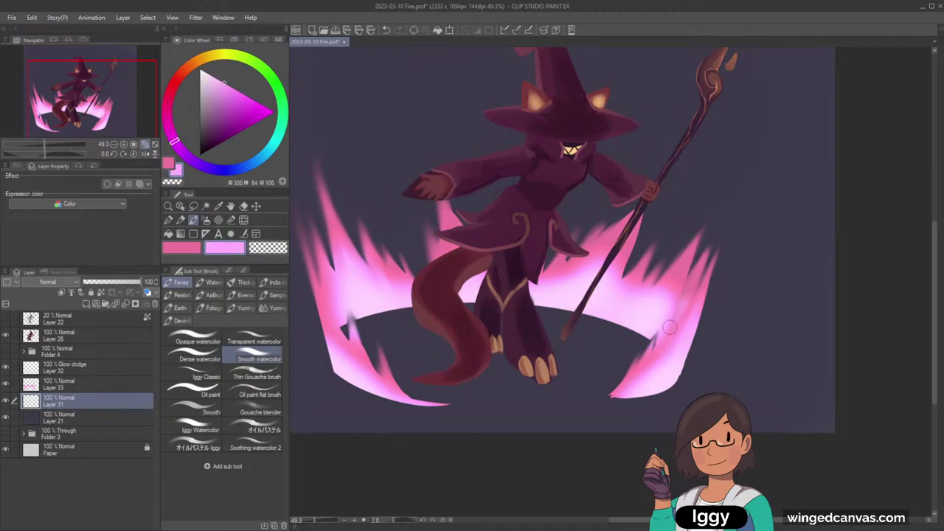
key("ctrl+z")
left_click_drag(659, 355, 685, 315)
left_click(671, 301, "alt")
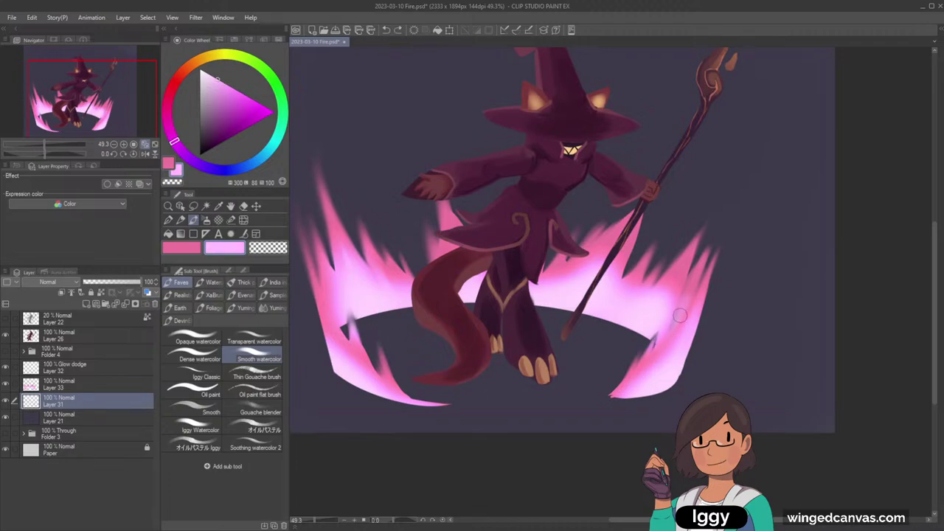
left_click_drag(683, 308, 673, 335)
left_click(89, 391)
key("ctrl+e")
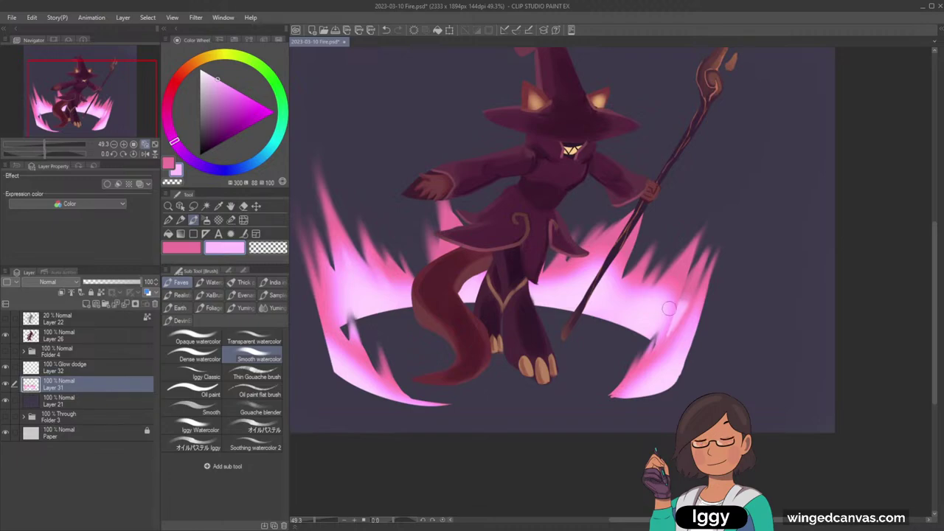
Step: Blend sampled light pinks through the inner part of the right-hand flames with the Smooth watercolor brush
left_click(687, 287, "alt")
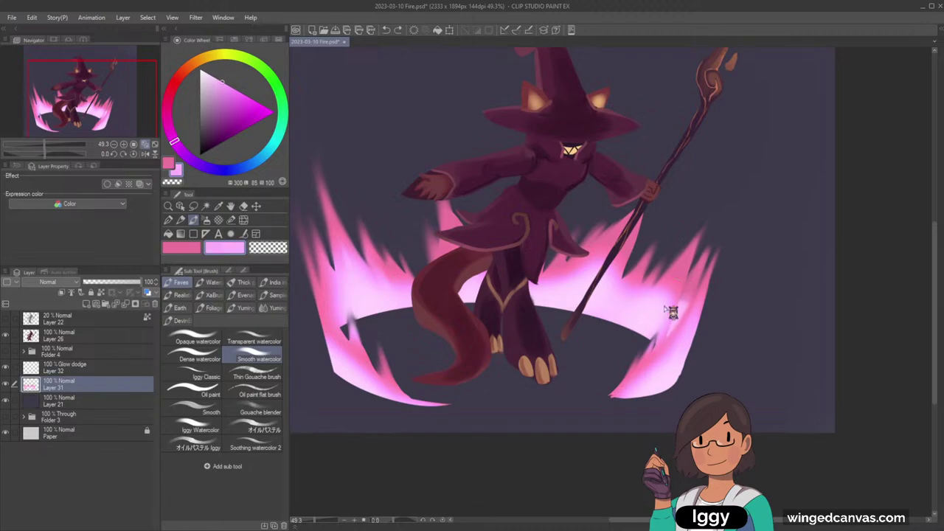
left_click(672, 312, "alt")
left_click_drag(678, 310, 659, 354)
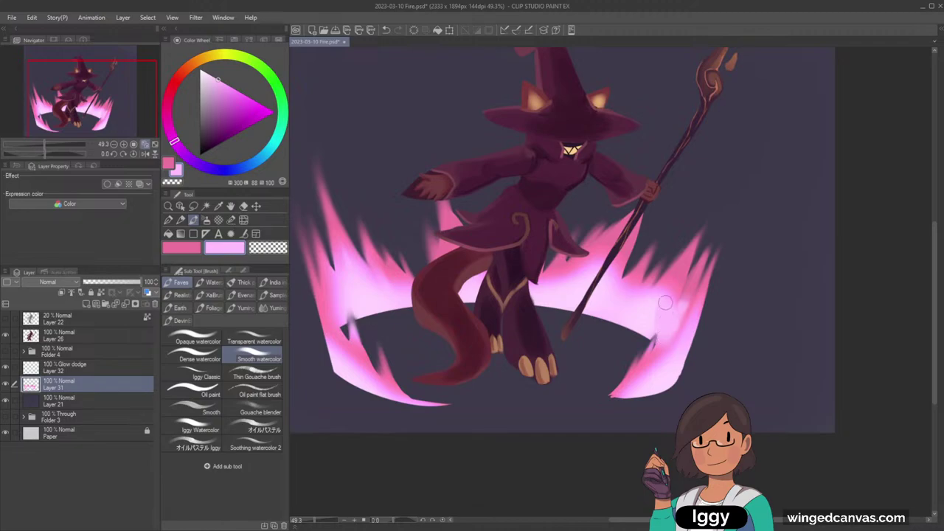
left_click(648, 318, "alt")
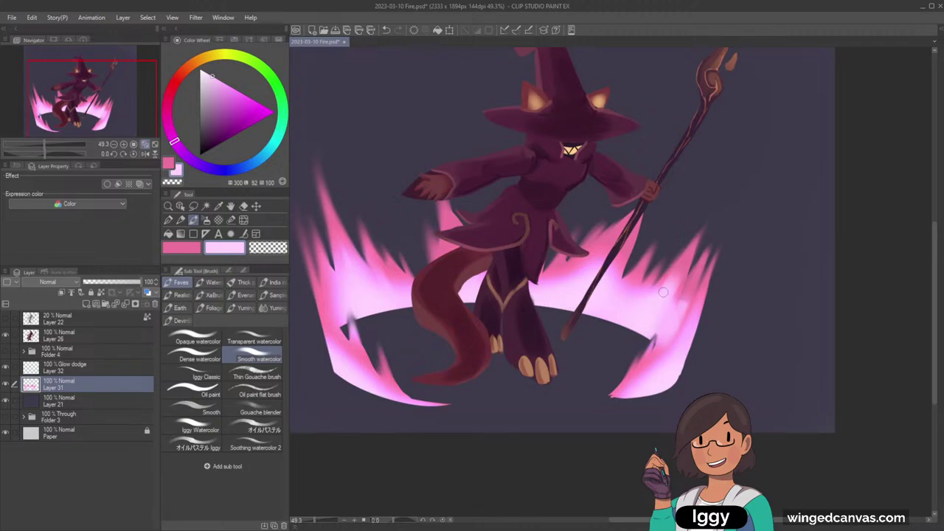
left_click_drag(673, 304, 674, 277)
Step: Refine the right-hand flame tips with deep and pale pinks sampled from the flames, and sample pale pink from the left flames
left_click(662, 310, "alt")
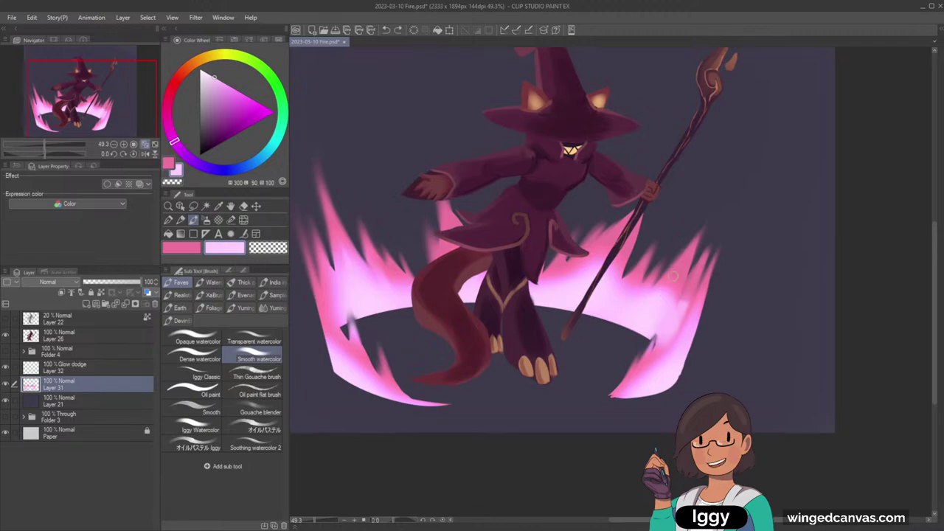
left_click(666, 315, "alt")
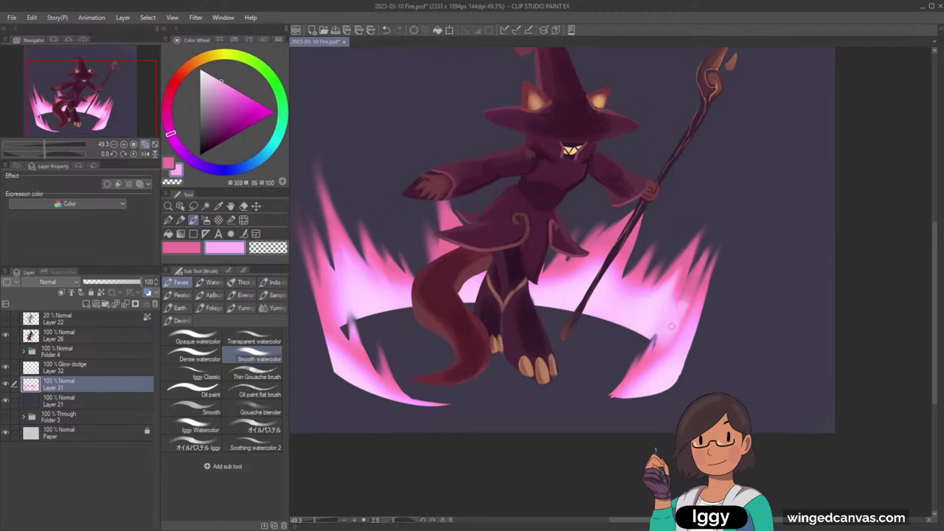
left_click(697, 277, "alt")
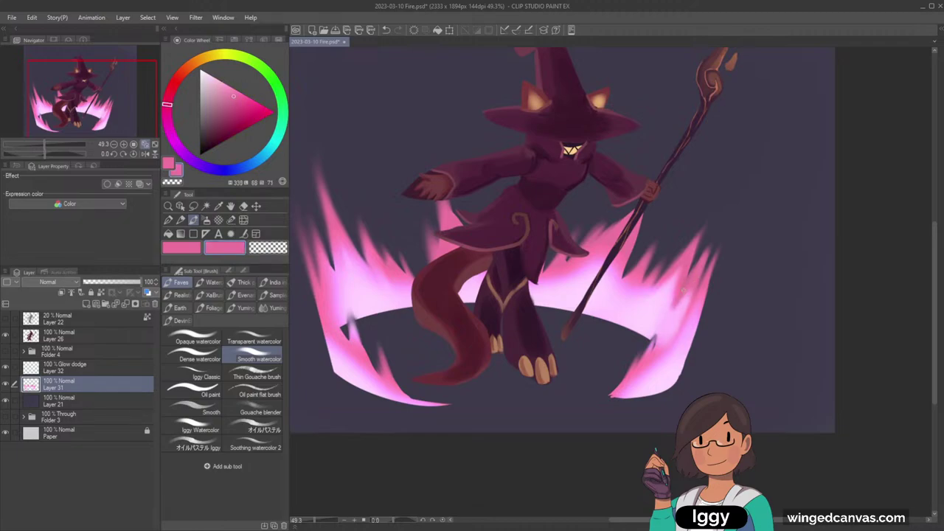
left_click(670, 296, "alt")
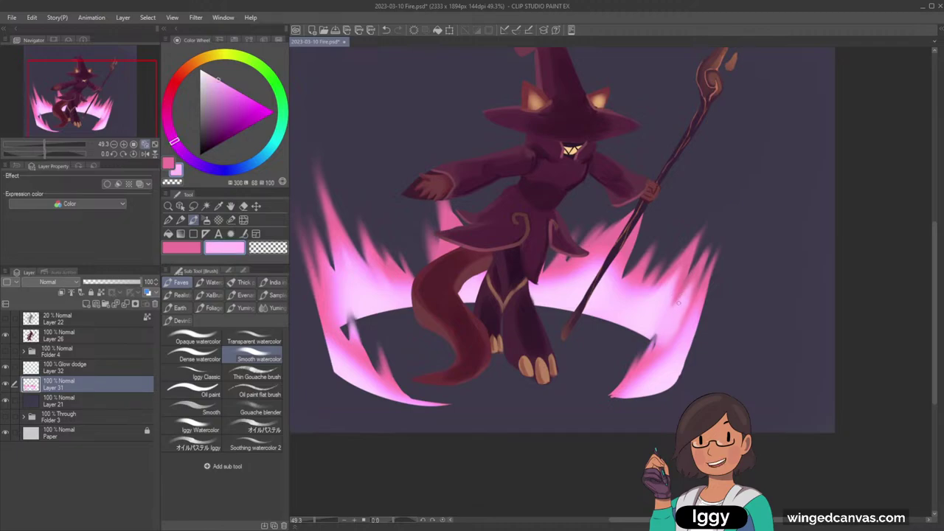
left_click(647, 332, "alt")
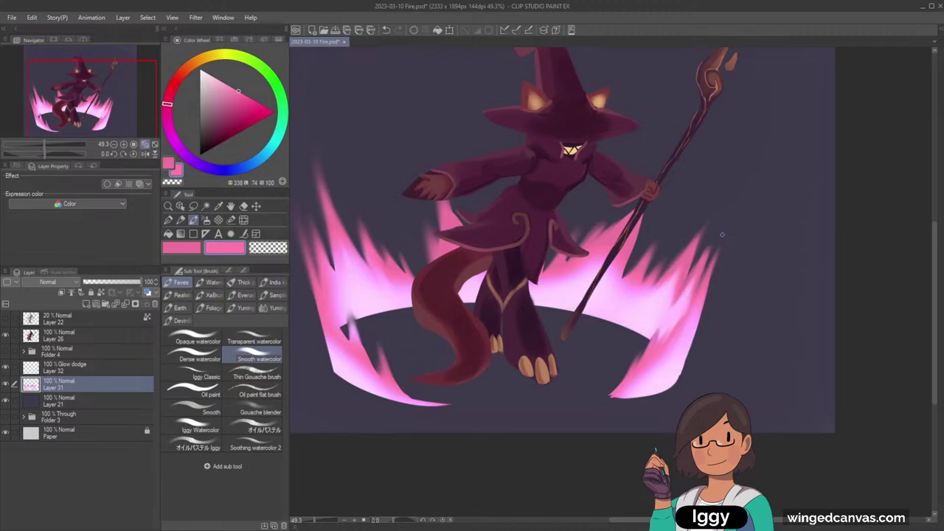
left_click(355, 276, "alt")
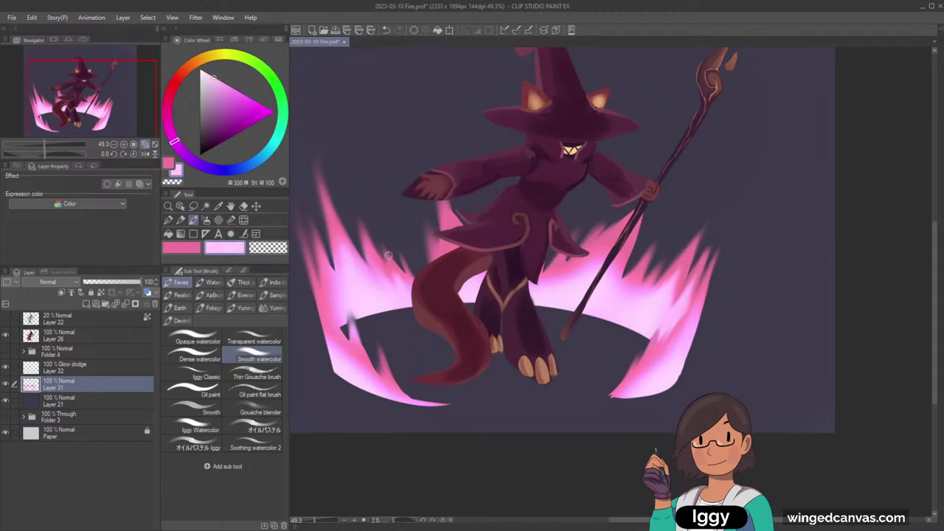
Step: Toggle the flame layer off and on for comparison and shift the flame ring slightly to the right
left_click(7, 385)
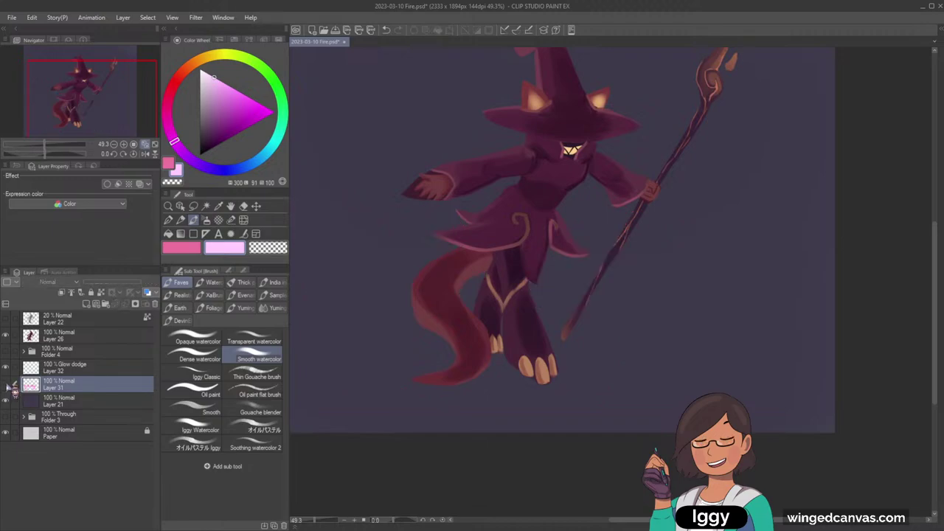
left_click(7, 384)
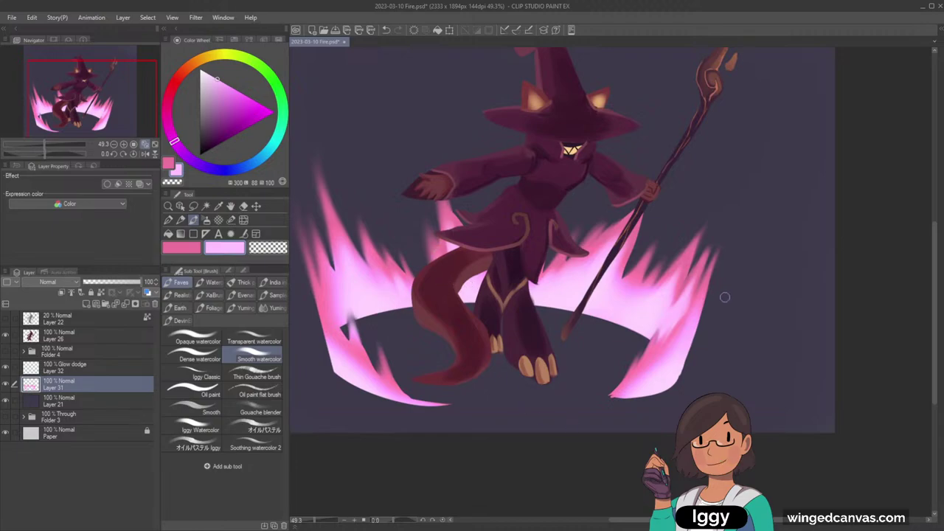
left_click(153, 144)
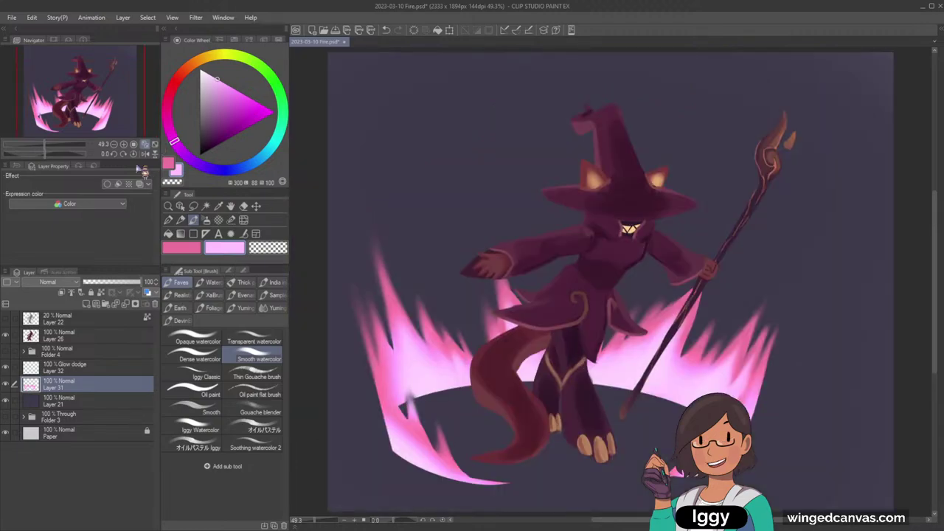
left_click(257, 208)
left_click_drag(754, 397, 759, 399)
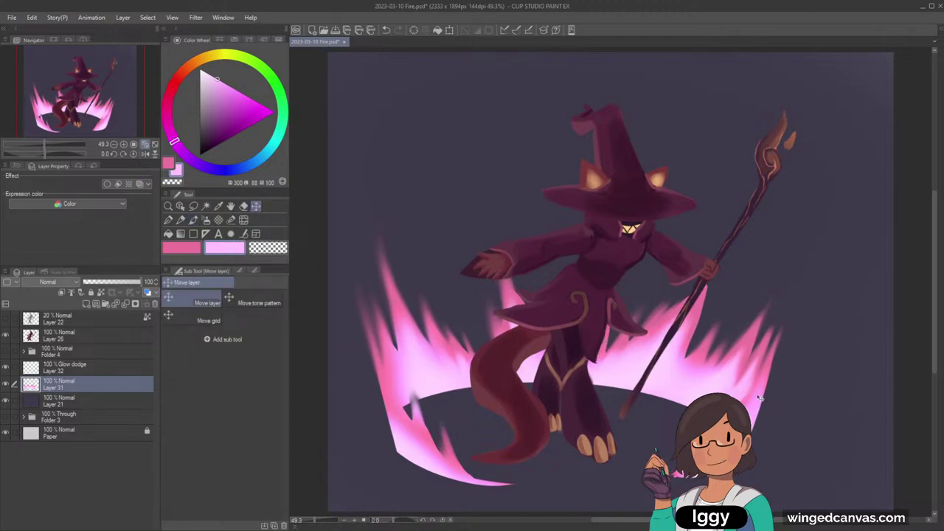
Step: Thin and fade the tallest flame tip on the left by brushing along it with the transparent color
left_click(193, 220)
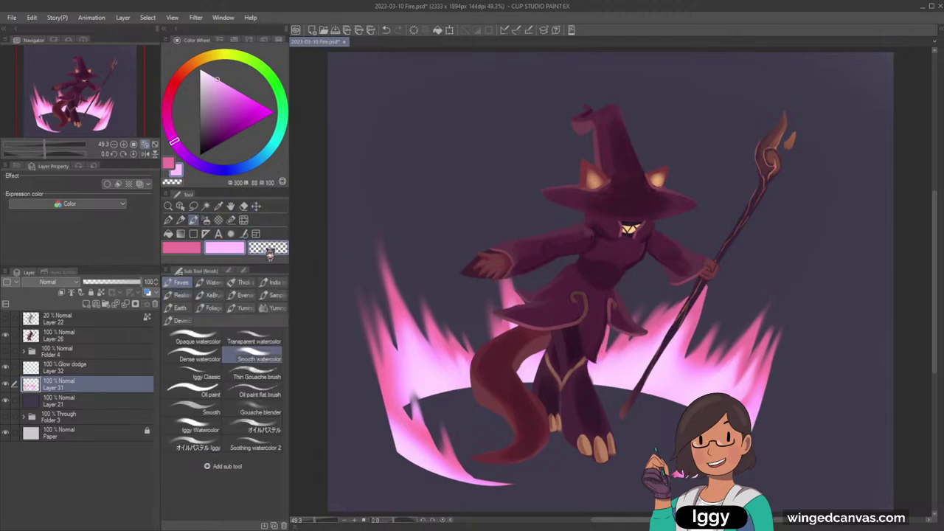
left_click_drag(414, 322, 377, 219)
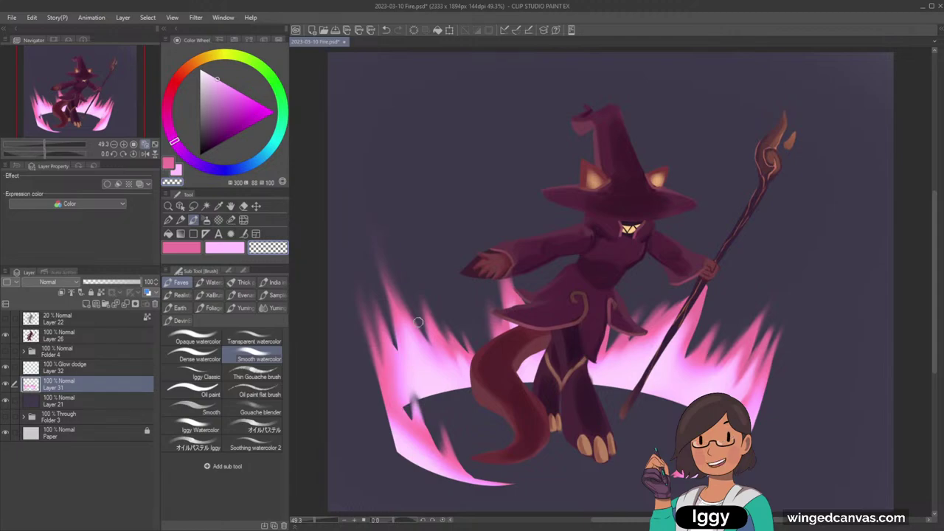
key("ctrl+z")
left_click_drag(422, 331, 368, 218)
left_click_drag(419, 322, 368, 212)
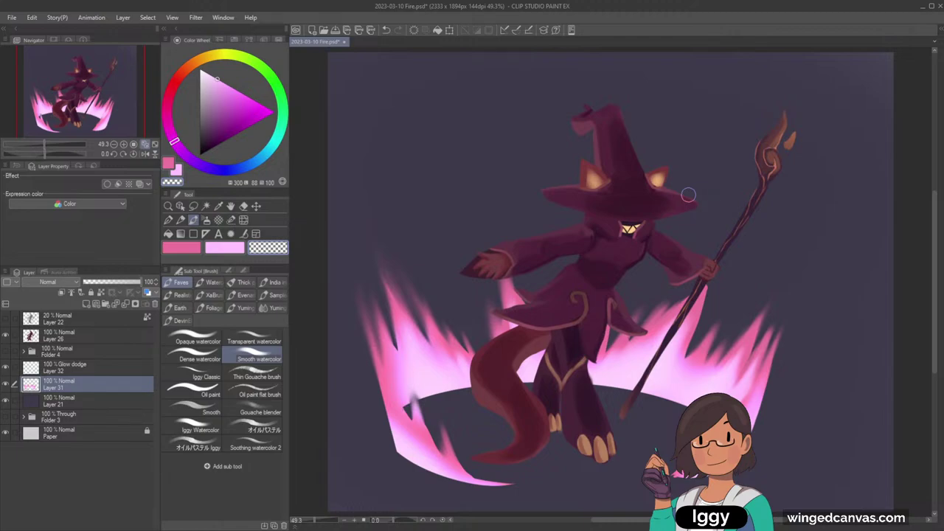
Step: Paint extra streaks into the front-left flames in deep and pale pinks sampled from the flames
left_click(424, 426, "alt")
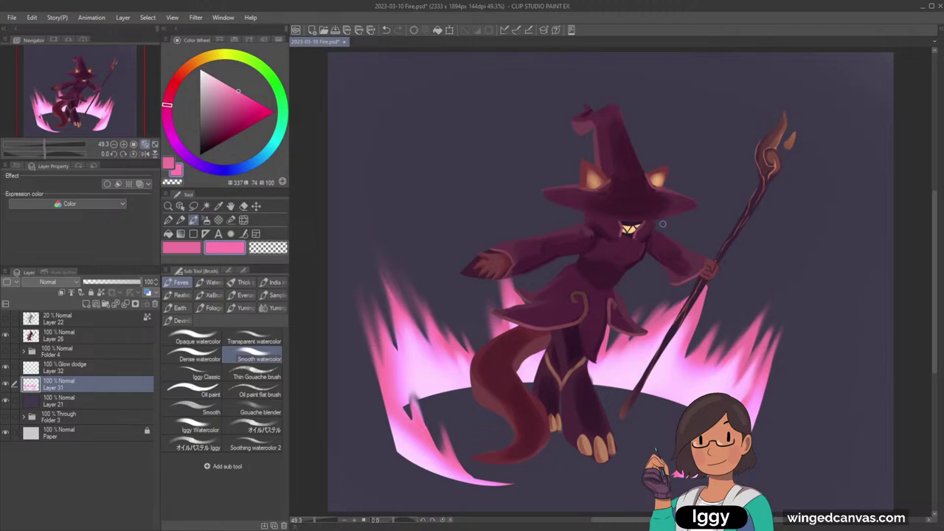
left_click(422, 441, "alt")
left_click_drag(439, 450, 431, 424)
left_click(416, 458, "alt")
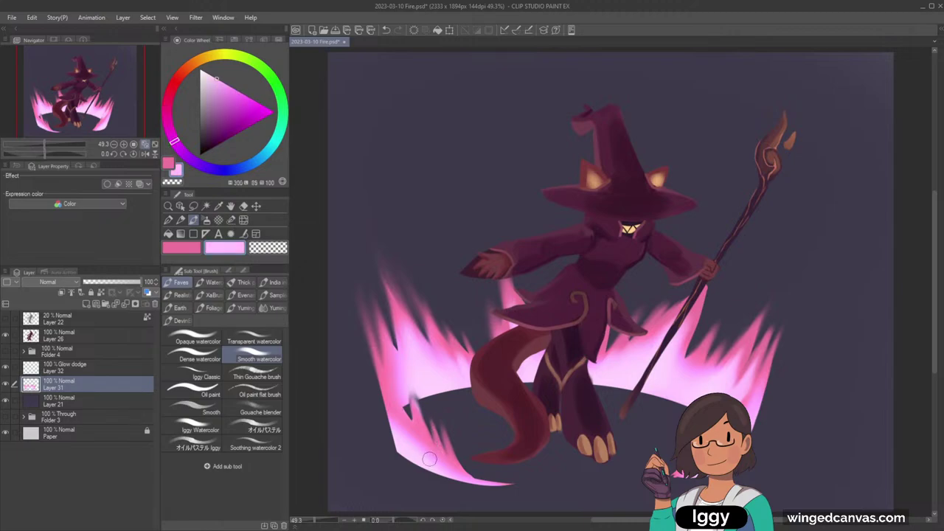
left_click_drag(429, 459, 432, 419)
left_click(442, 464, "alt")
left_click_drag(447, 471, 438, 432)
key("ctrl+z")
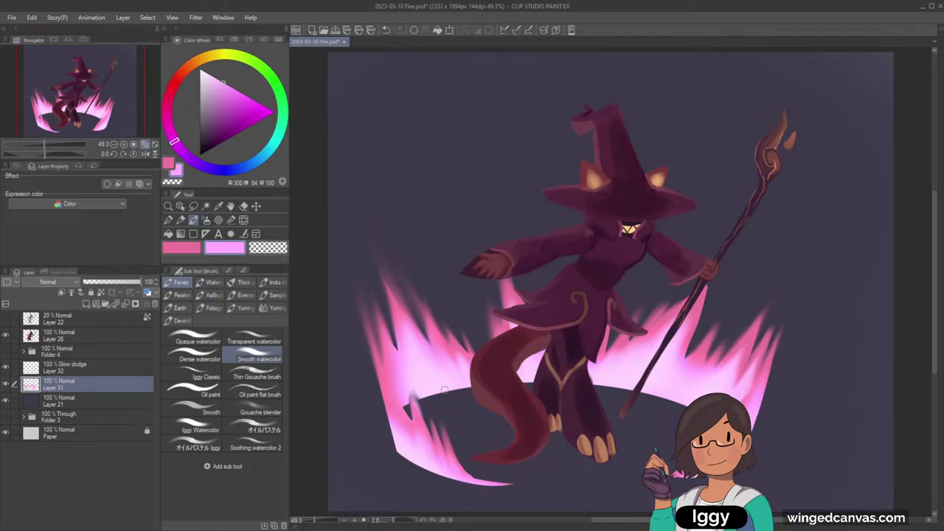
left_click(677, 350, "alt")
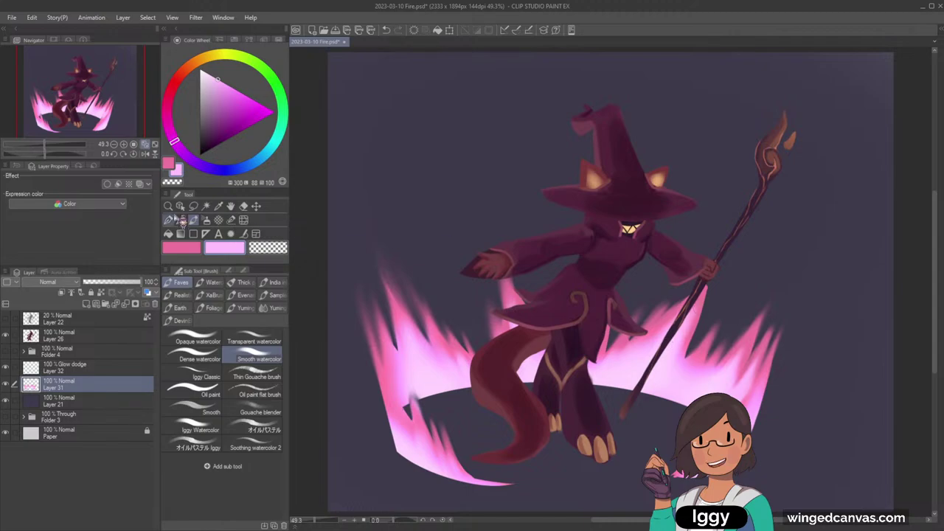
Step: Add a new layer above the character layer, clip it to the character and set its blending mode to Glow dodge
left_click(169, 208)
left_click_drag(395, 285, 362, 287)
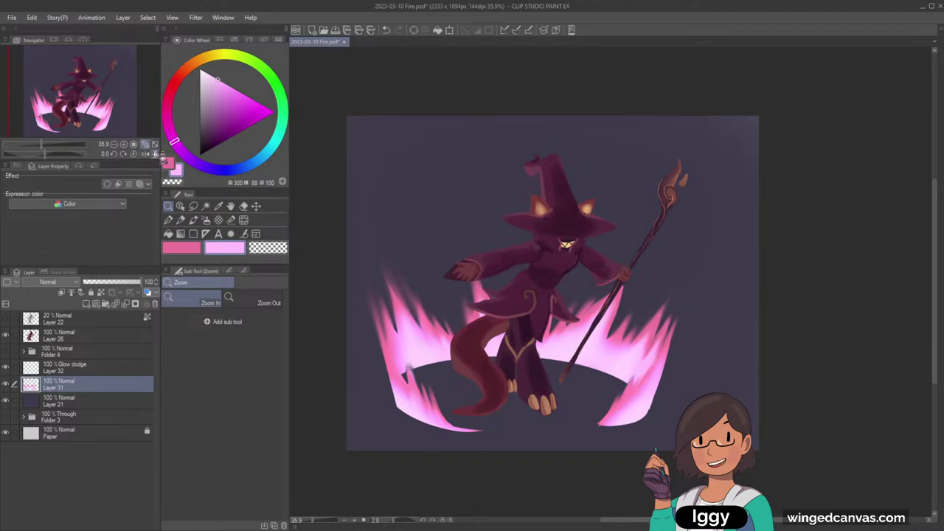
left_click(156, 143)
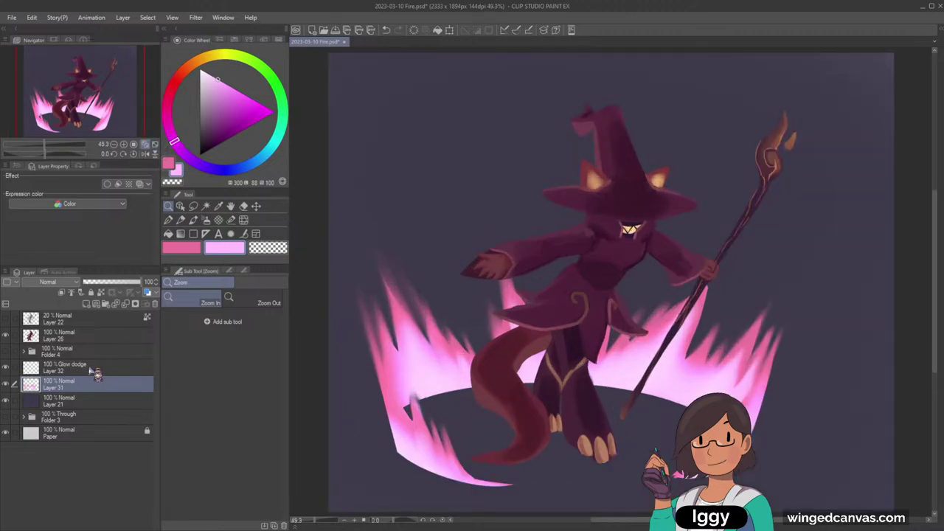
left_click(92, 336)
left_click(66, 295)
left_click(61, 294)
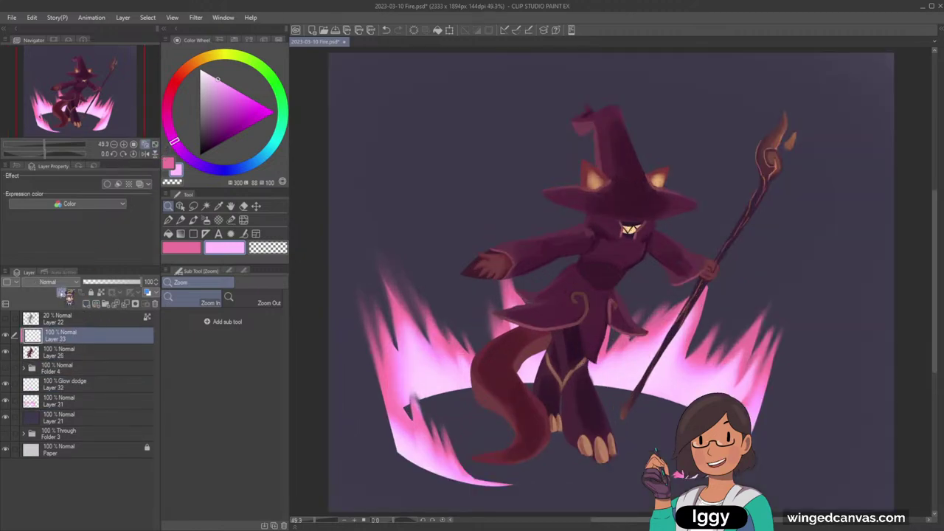
left_click(65, 281)
left_click(55, 105)
Step: Brighten the outer edge of the character's tail with pink using the Soft airbrush
left_click(196, 251)
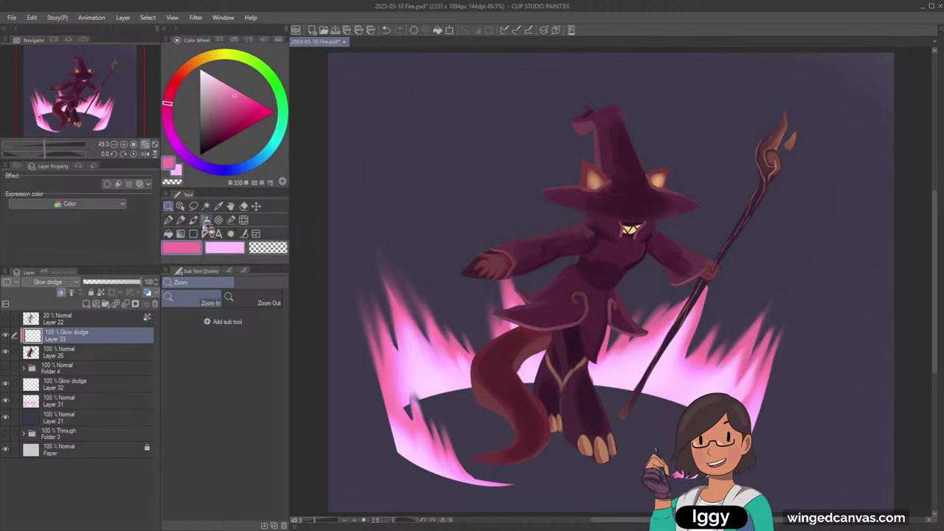
left_click(207, 221)
mouse_move(504, 455)
left_mouse_down()
mouse_move(518, 381)
mouse_move(495, 441)
mouse_move(490, 416)
mouse_move(512, 322)
left_mouse_up()
mouse_move(474, 393)
left_mouse_down()
mouse_move(516, 318)
mouse_move(576, 303)
left_mouse_up()
key("ctrl+z")
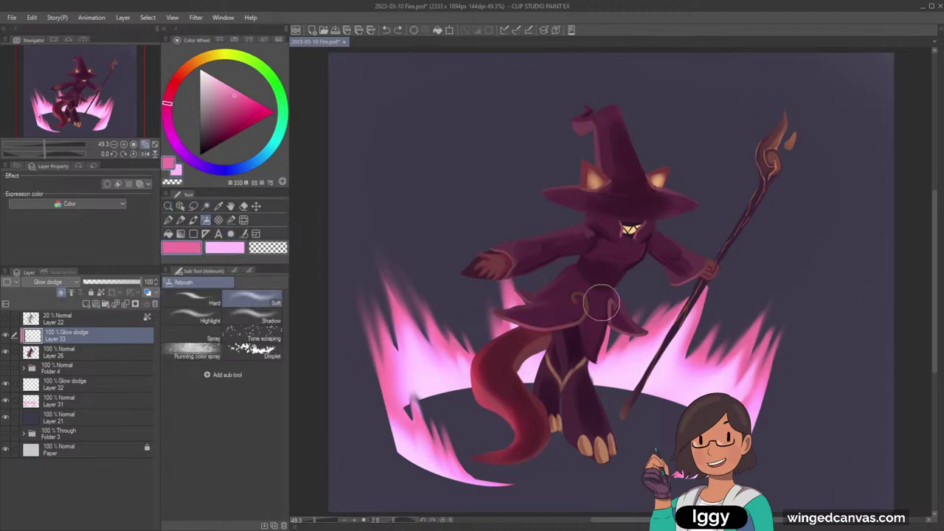
Step: Airbrush a soft pink glow along the character's outstretched sleeve and the sleeve of the staff-holding arm
mouse_move(458, 284)
left_mouse_down()
mouse_move(528, 239)
mouse_move(561, 266)
mouse_move(512, 277)
mouse_move(585, 256)
mouse_move(500, 298)
mouse_move(503, 321)
mouse_move(554, 228)
left_mouse_up()
key("ctrl+z")
left_click_drag(493, 242, 567, 221)
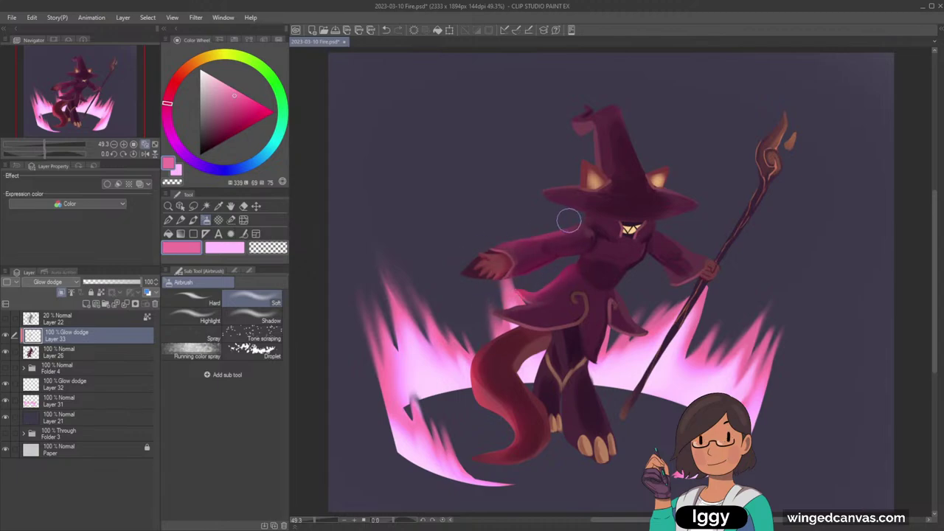
mouse_move(709, 264)
left_mouse_down()
mouse_move(712, 254)
mouse_move(663, 287)
left_mouse_up()
Step: Undo a glow stroke across the legs, reduce the airbrush size and touch up the glow along the outstretched arm
mouse_move(600, 374)
left_mouse_down()
mouse_move(619, 450)
mouse_move(591, 345)
mouse_move(553, 425)
mouse_move(546, 369)
mouse_move(528, 389)
mouse_move(534, 338)
mouse_move(530, 386)
mouse_move(544, 350)
mouse_move(495, 397)
mouse_move(479, 387)
mouse_move(518, 452)
mouse_move(478, 364)
mouse_move(482, 466)
mouse_move(497, 444)
mouse_move(497, 463)
mouse_move(484, 473)
mouse_move(571, 450)
mouse_move(580, 460)
mouse_move(530, 484)
mouse_move(481, 481)
mouse_move(563, 466)
mouse_move(478, 477)
mouse_move(498, 333)
left_mouse_up()
key("ctrl+z")
key("bracketleft")
key("bracketleft")
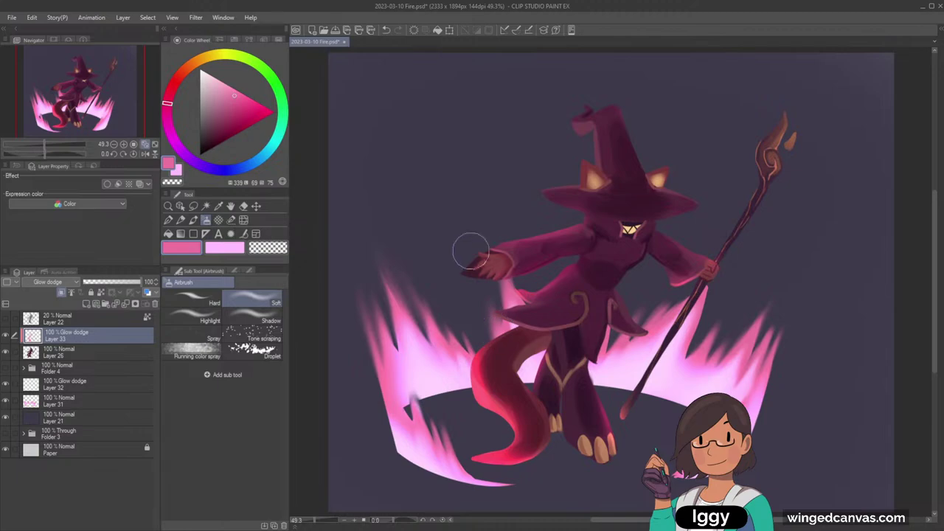
left_click_drag(532, 228, 480, 242)
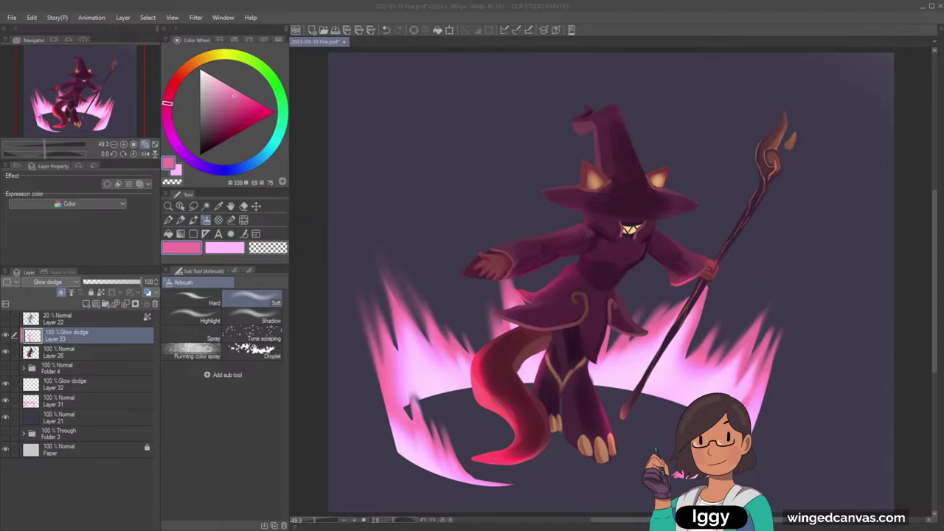
Step: Undo the last glow stroke and add a Multiply layer above the Glow dodge layer, clipped to the character
mouse_move(612, 281)
left_mouse_down()
mouse_move(590, 263)
mouse_move(655, 250)
left_mouse_up()
key("ctrl+z")
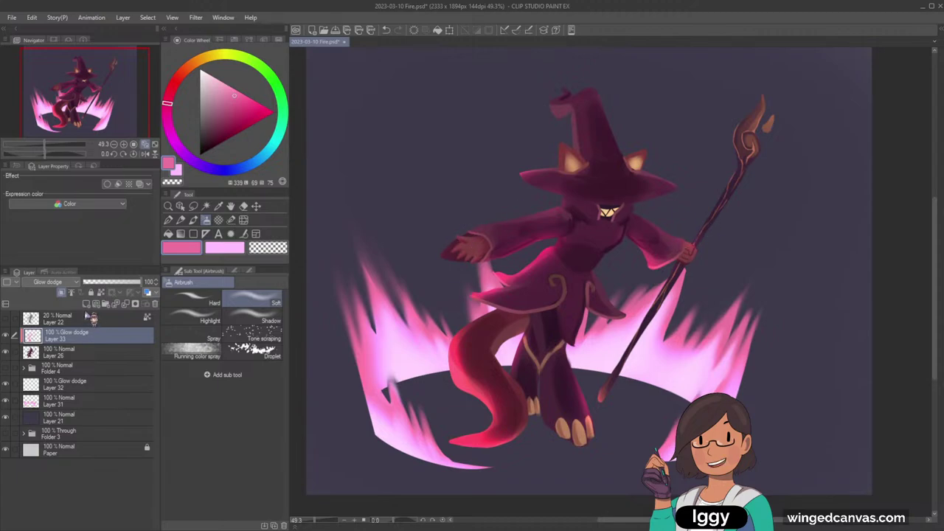
left_click(67, 294)
left_click(62, 293)
left_click(67, 283)
left_click(55, 45)
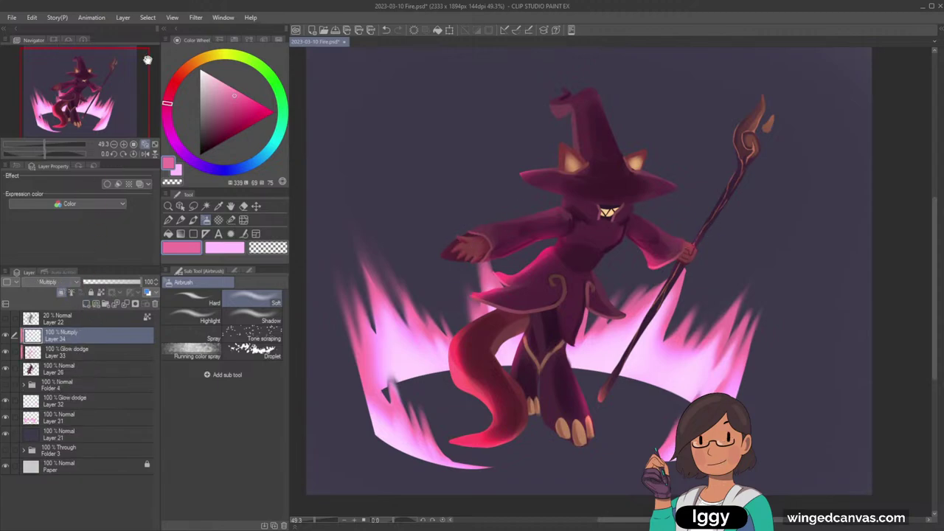
Step: Airbrush a soft shadow in a muted mauve derived from the robe colour over the outstretched sleeve and the hat brim
left_click(227, 251)
left_click(567, 254, "alt")
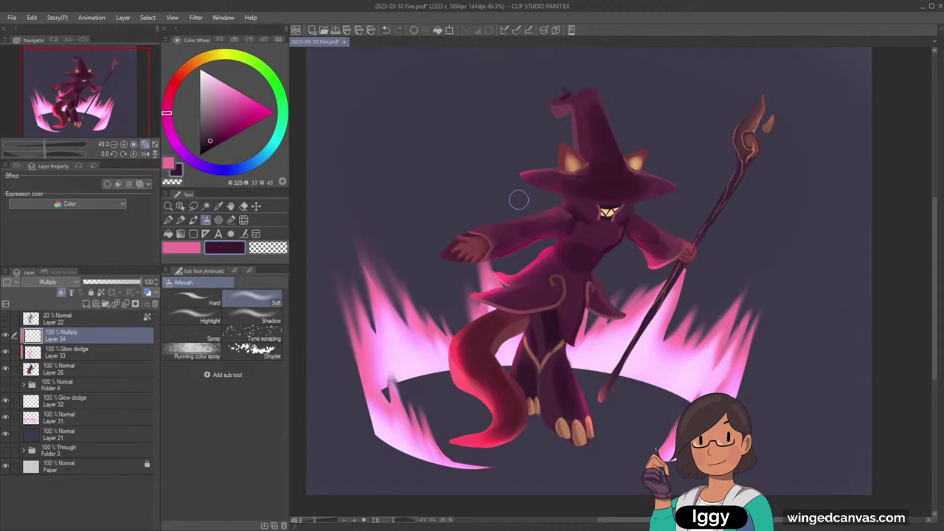
left_click_drag(208, 126, 206, 123)
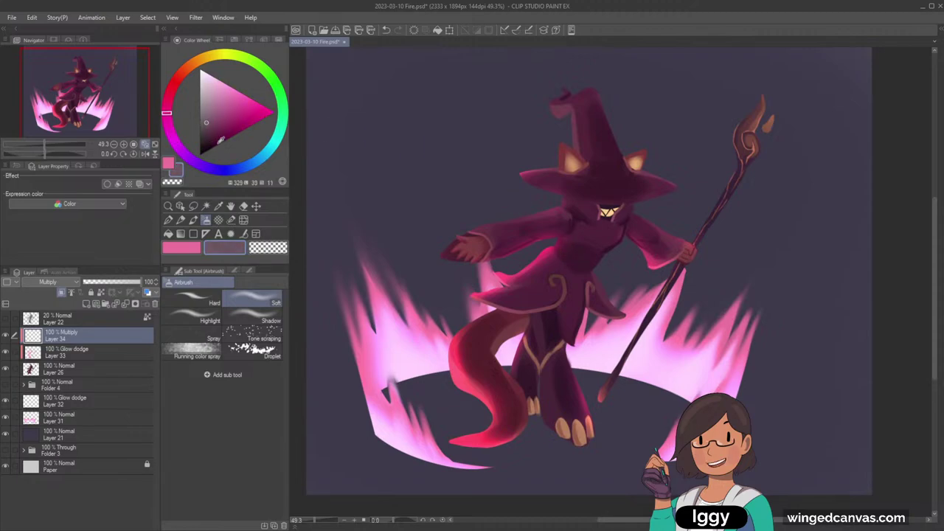
left_click_drag(492, 239, 558, 222)
key("ctrl+z")
key("bracketright")
key("bracketright")
left_click_drag(497, 238, 555, 223)
left_click_drag(585, 172, 632, 169)
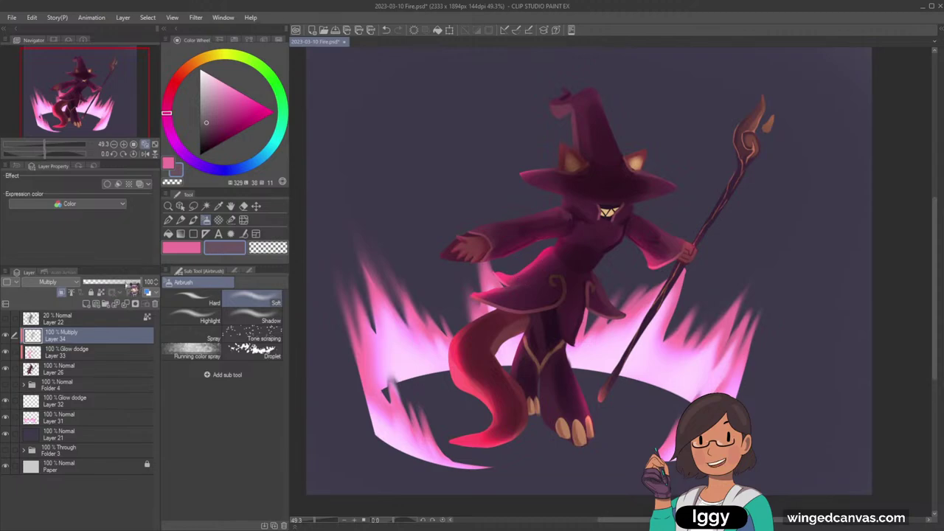
Step: Lower the Multiply shadow layer's opacity to 50%
left_click_drag(138, 282, 126, 284)
left_click(156, 285)
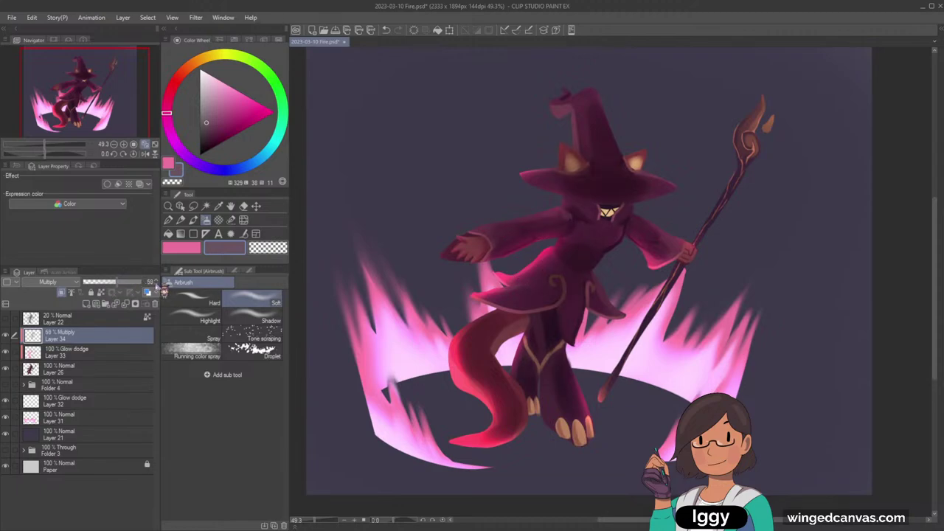
left_click(156, 285)
left_click(156, 285)
left_click(157, 285)
Step: Select the Glow dodge layer and toggle its visibility to compare the character with and without the pink glow
left_click(15, 353)
left_click(6, 352)
left_click(7, 353)
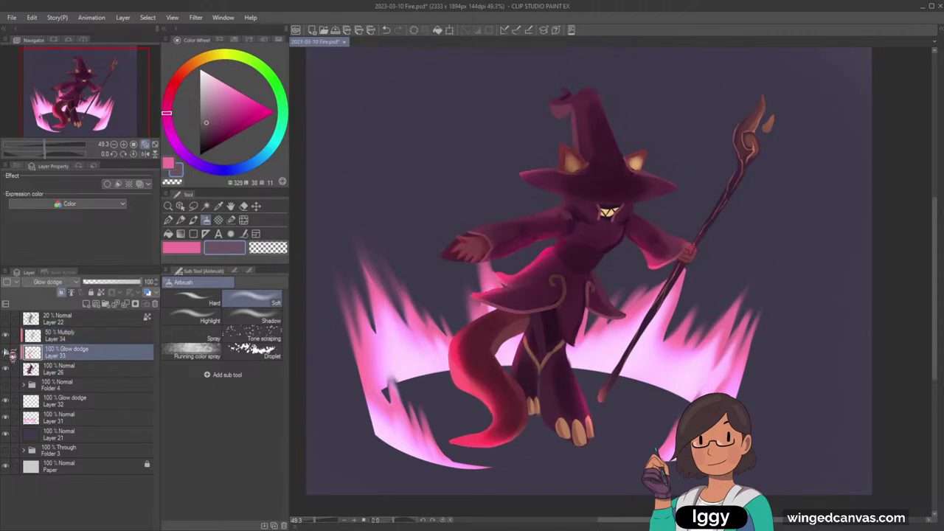
left_click(7, 353)
left_click(8, 354)
left_click(7, 353)
left_click(7, 353)
left_click(7, 353)
left_click(7, 353)
left_click(7, 352)
left_click(7, 352)
Step: Paint a pink rim glow along the edge of the hat brim with a smaller Soft airbrush
key("x")
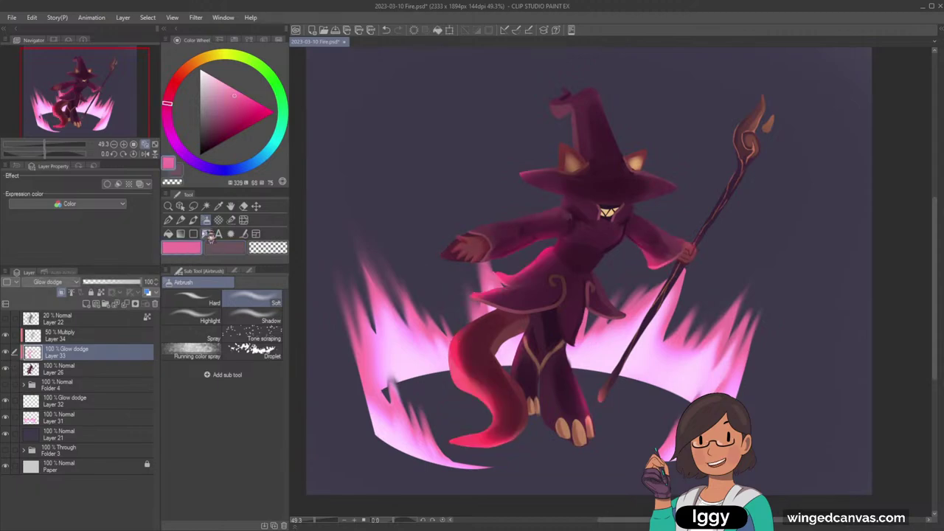
key("b")
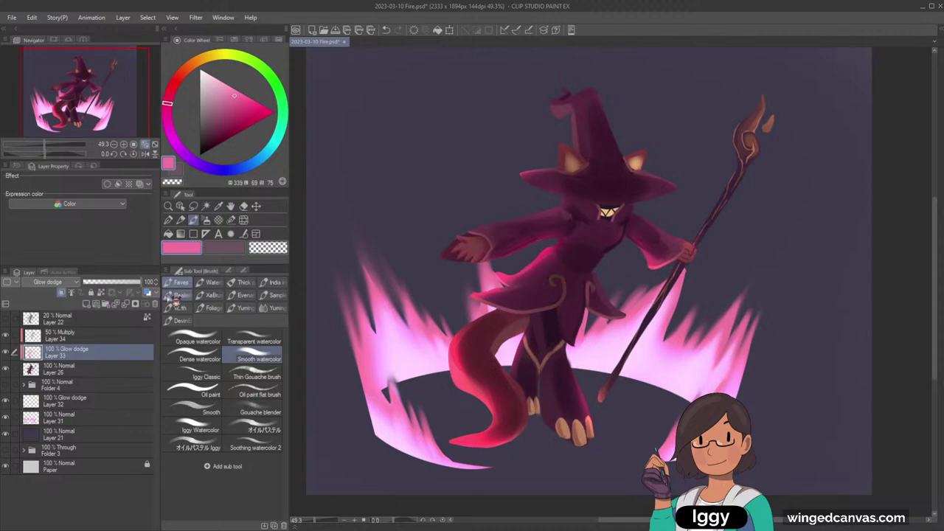
left_click(205, 220)
key("bracketleft")
key("bracketleft")
key("bracketleft")
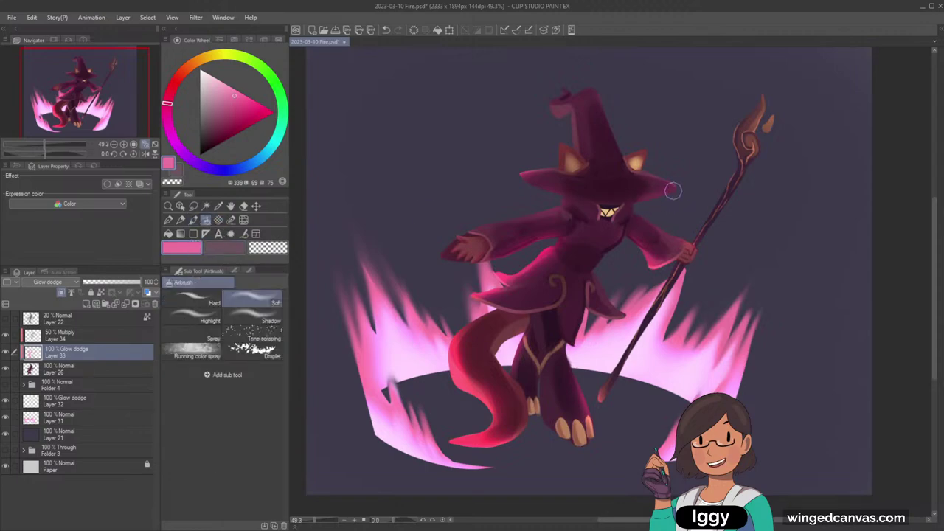
left_click_drag(673, 190, 661, 197)
key("ctrl+z")
left_click_drag(521, 173, 566, 196)
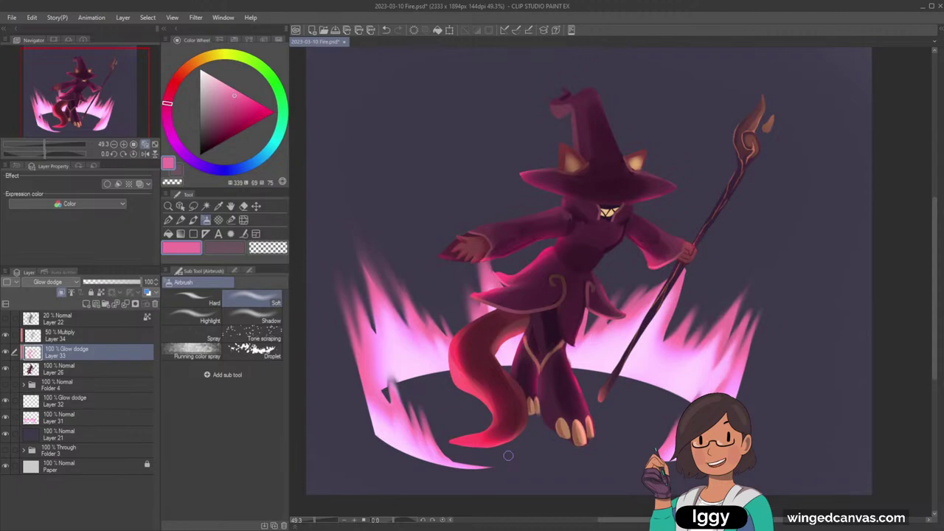
Step: Enlarge the Soft airbrush and soften the glow on the robe using the transparent colour
key("bracketright")
key("bracketright")
key("bracketright")
key("bracketright")
key("bracketright")
key("bracketright")
key("bracketright")
key("bracketright")
left_click(259, 249)
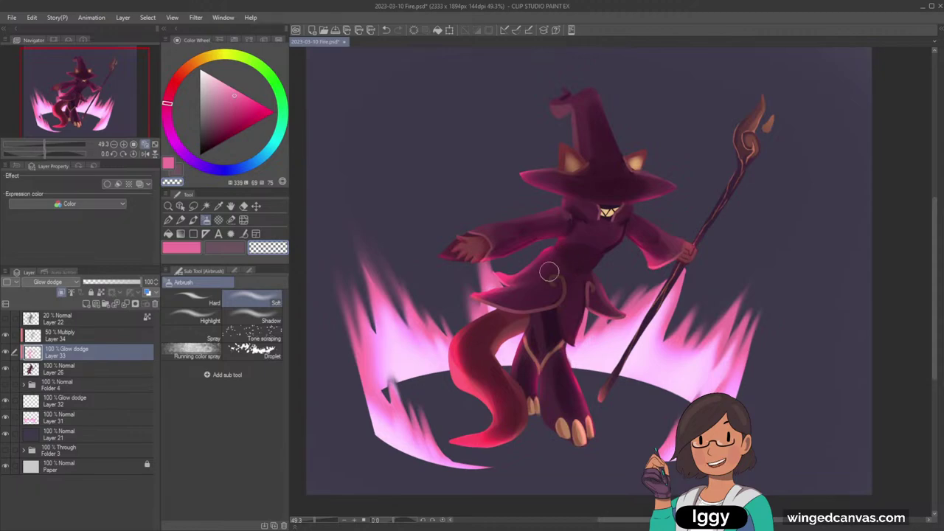
Step: Airbrush pink glow onto the hat's curled tip and the ears, and switch to the transparent colour for cleanup
left_click(186, 249)
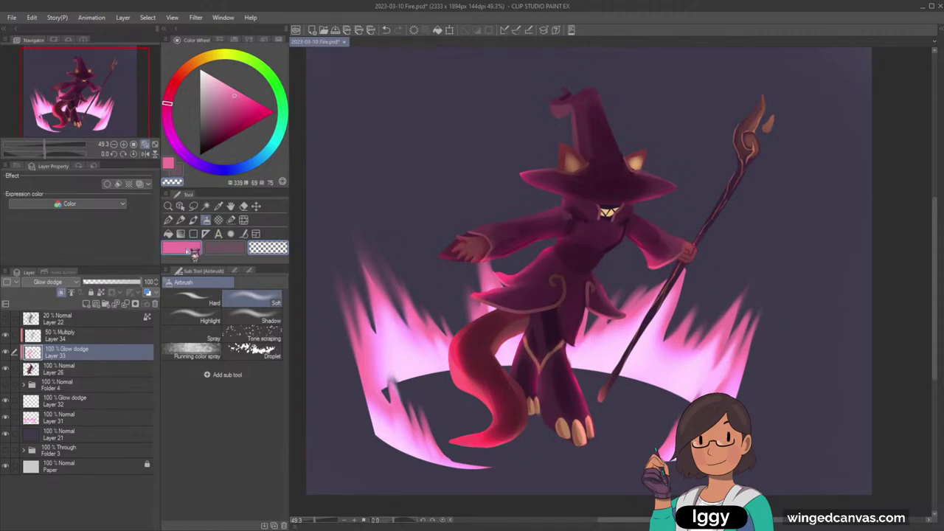
mouse_move(569, 115)
left_mouse_down()
mouse_move(550, 117)
mouse_move(563, 115)
left_mouse_up()
key("ctrl+z")
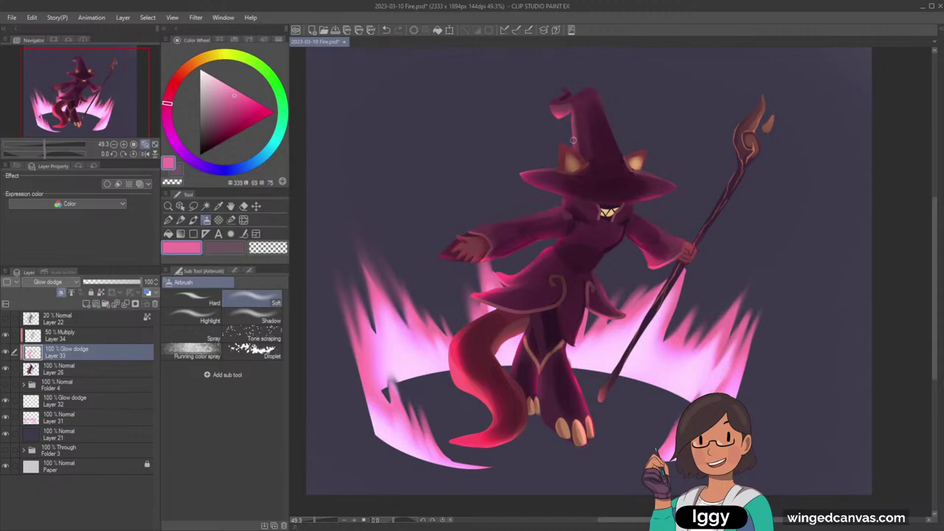
left_click_drag(645, 169, 648, 153)
left_click(271, 249)
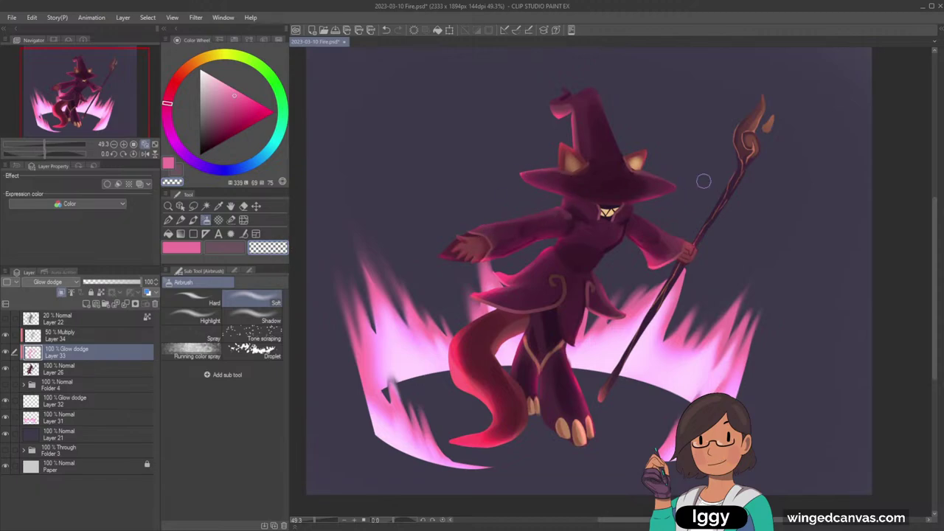
Step: Raise the Multiply layer's opacity to 75%, and merge the Multiply and Glow dodge layers down into the character layer
left_click(157, 144)
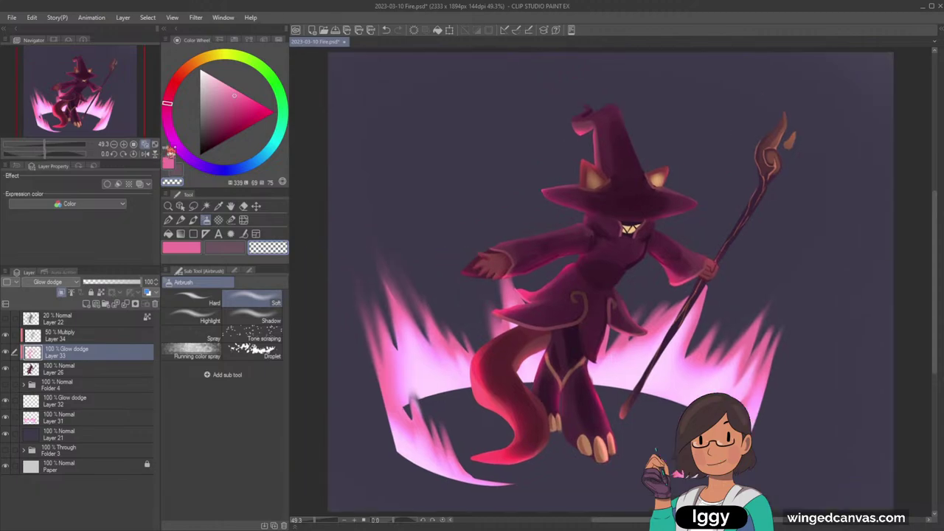
left_click(6, 336)
left_click(6, 336)
left_click(52, 336)
left_click(125, 283)
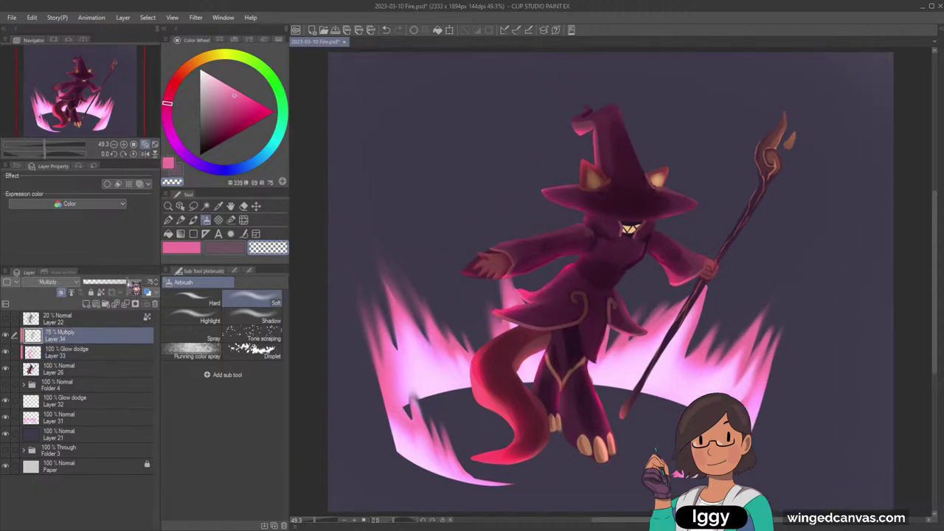
key("ctrl+e")
key("ctrl+e")
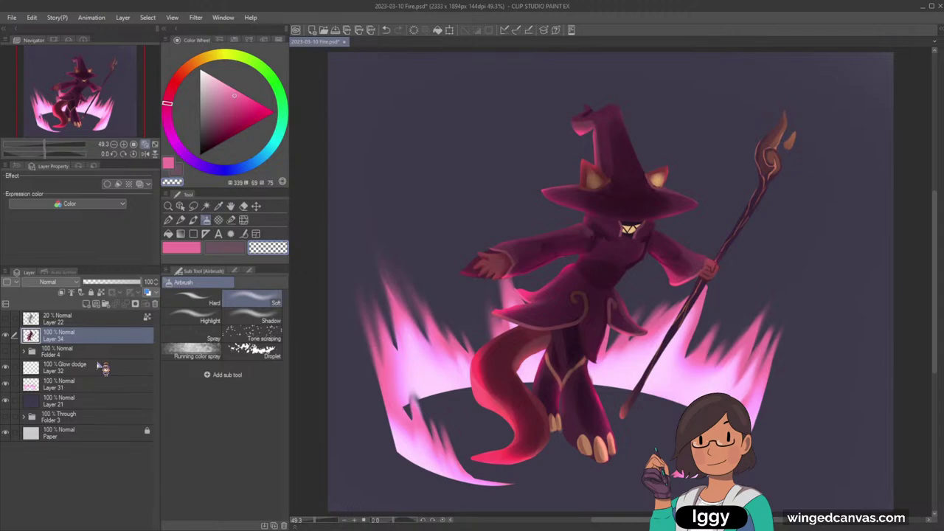
Step: Add a new layer directly above the merged character layer for painting details on the staff's head
left_click_drag(103, 93, 134, 89)
left_click(169, 207)
left_click(603, 141)
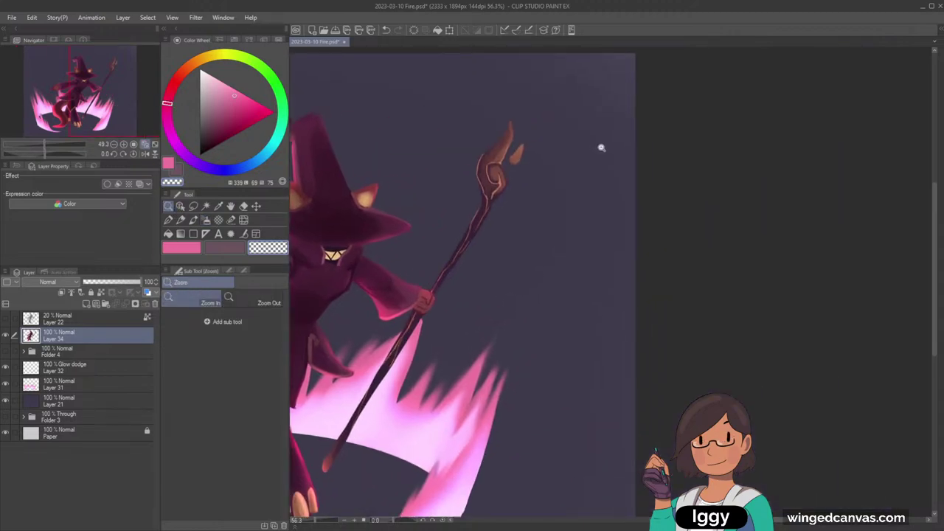
left_click(87, 304)
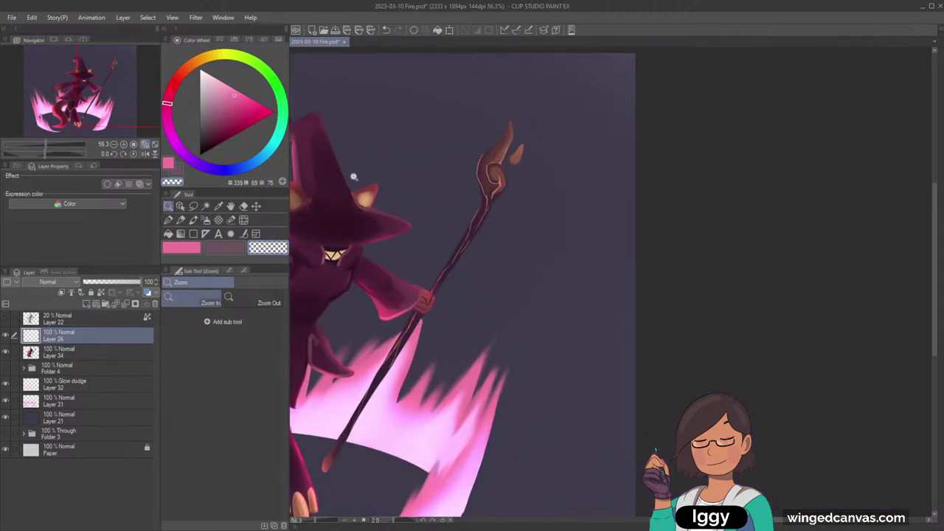
left_click_drag(551, 134, 585, 135)
Step: Paint the floating piece beside the staff tip dark magenta with the SU-Cream Pencil and trim its edges with the transparent colour
right_click(486, 178)
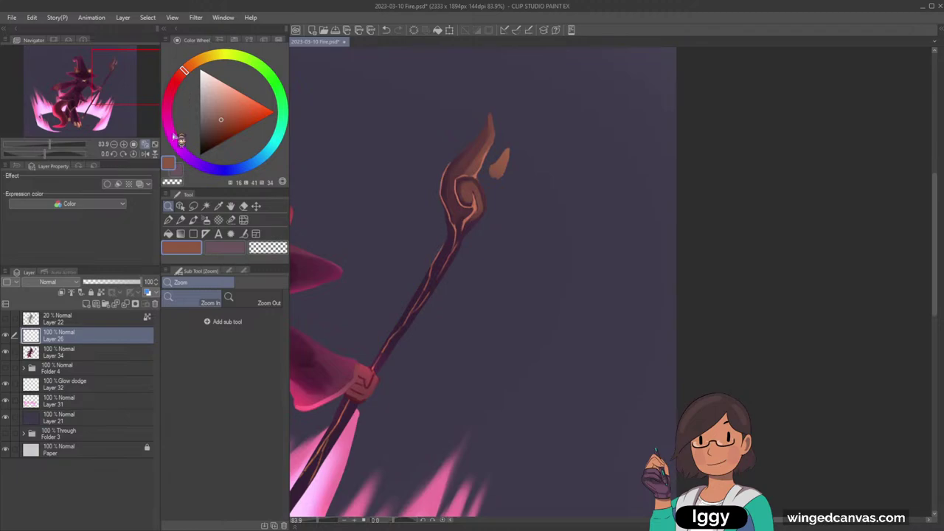
left_click(181, 219)
left_click(194, 389)
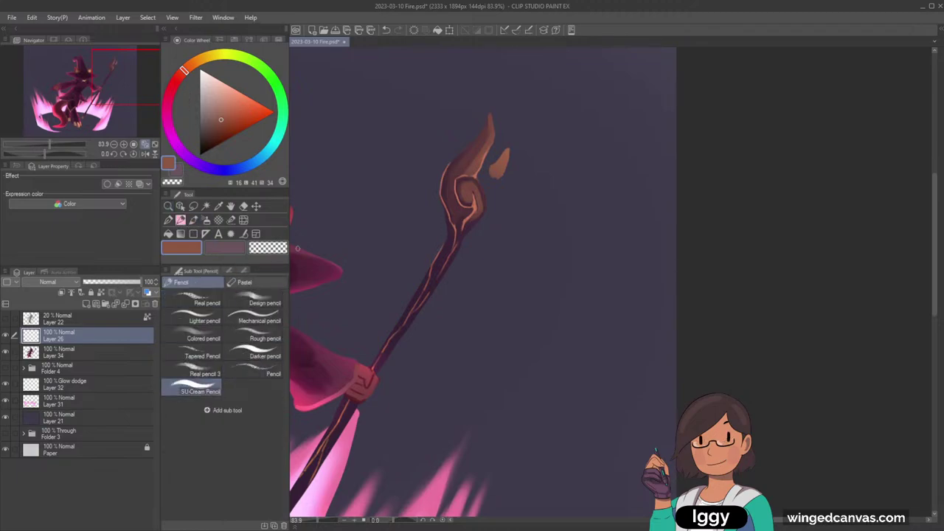
mouse_move(177, 104)
left_mouse_down()
mouse_move(168, 115)
mouse_move(220, 129)
left_mouse_up()
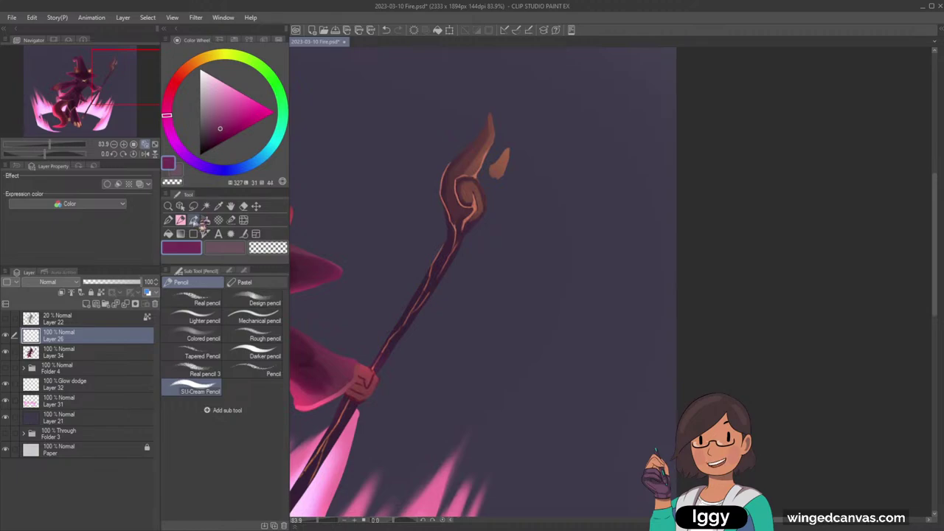
mouse_move(505, 152)
left_mouse_down()
mouse_move(492, 166)
mouse_move(502, 169)
left_mouse_up()
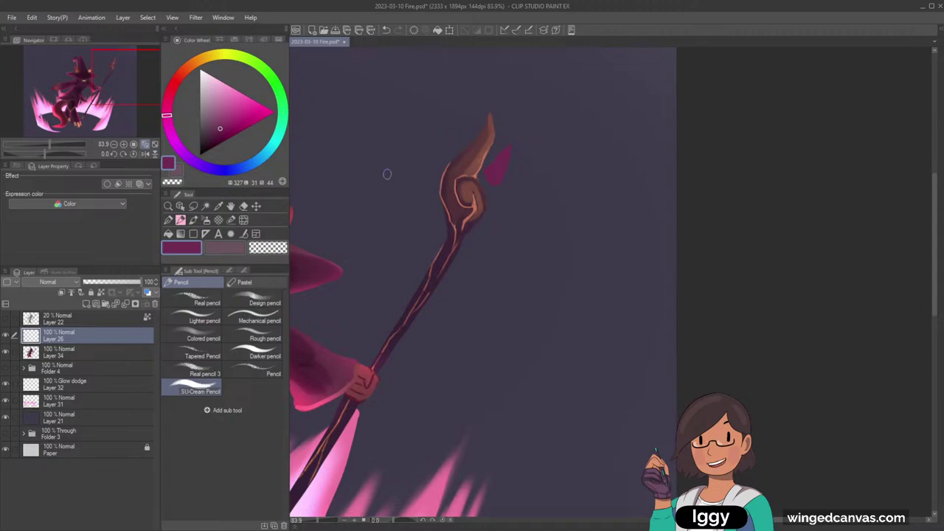
left_click(269, 249)
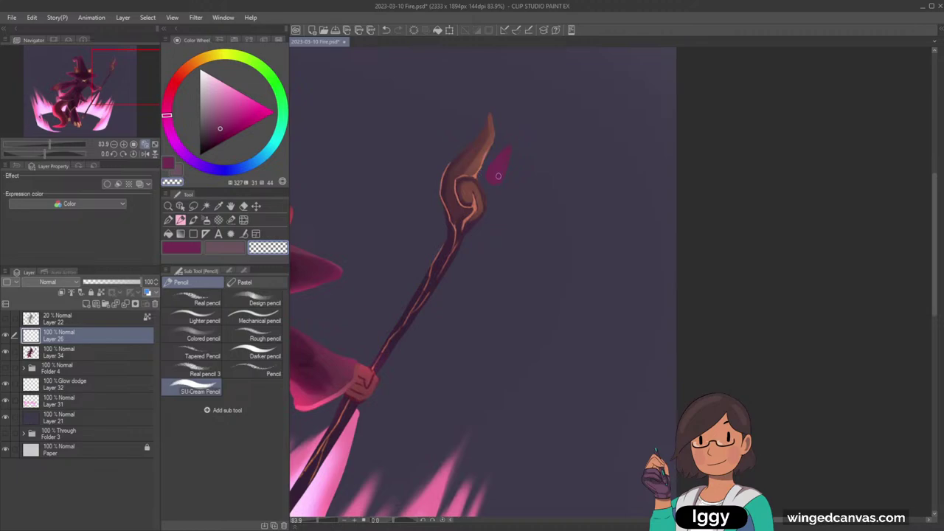
Step: Shade the floating piece with a darker purple and add light pink highlights to its tip and centre
key("c")
left_click(166, 123)
left_click(217, 132)
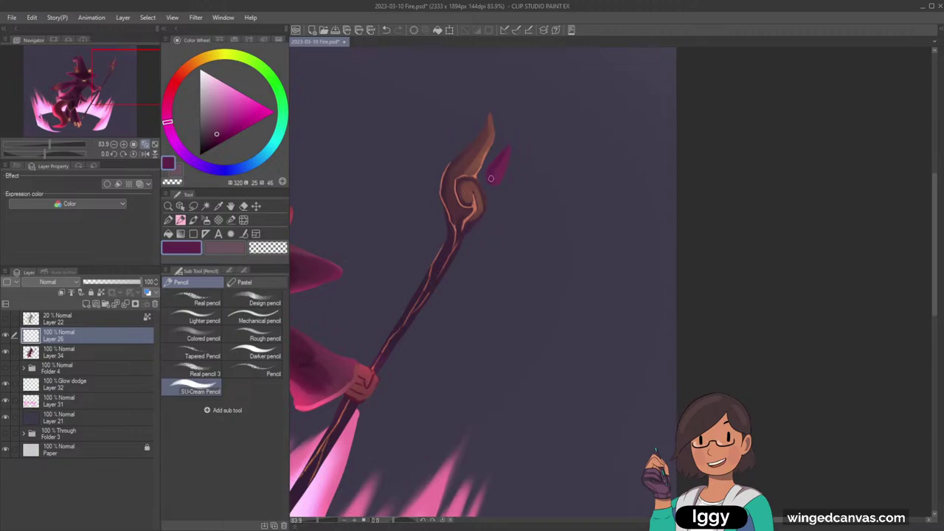
left_click(172, 98)
left_click(217, 92)
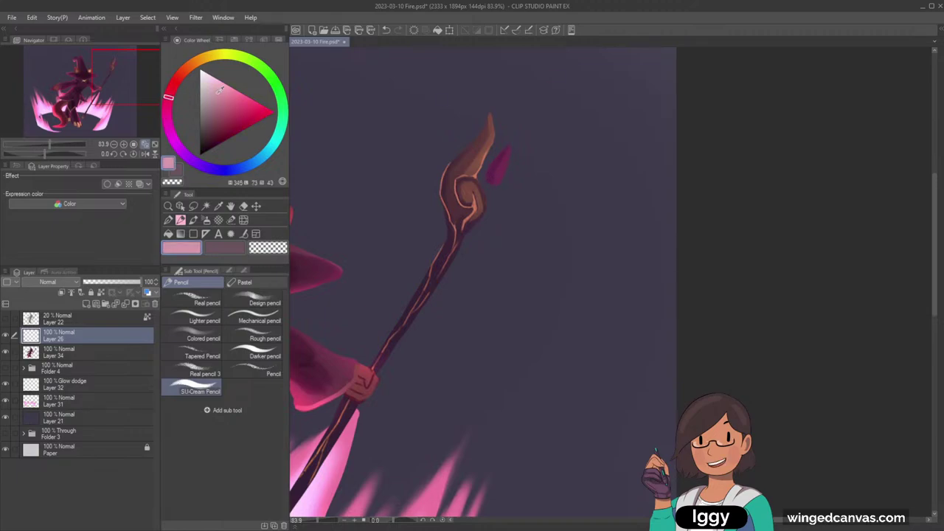
left_click_drag(226, 92, 225, 93)
left_click(496, 178, "alt")
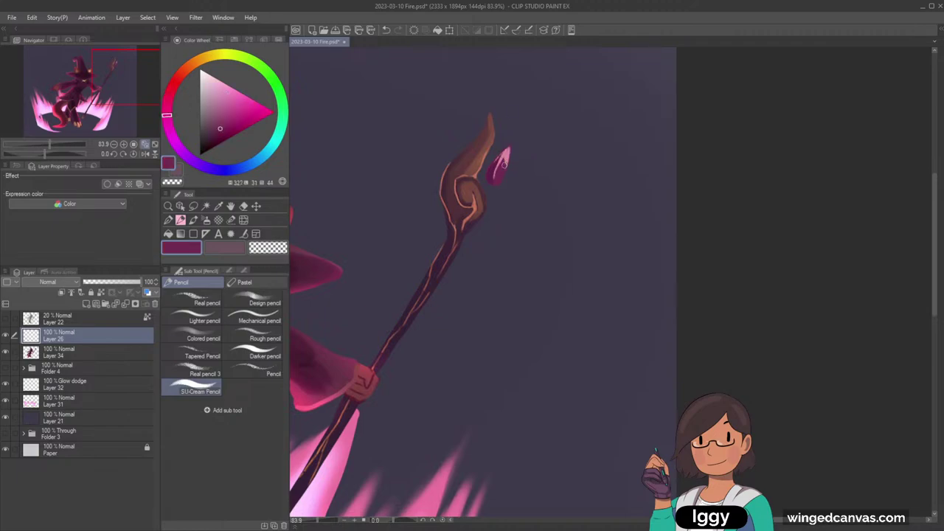
left_click(494, 169, "alt")
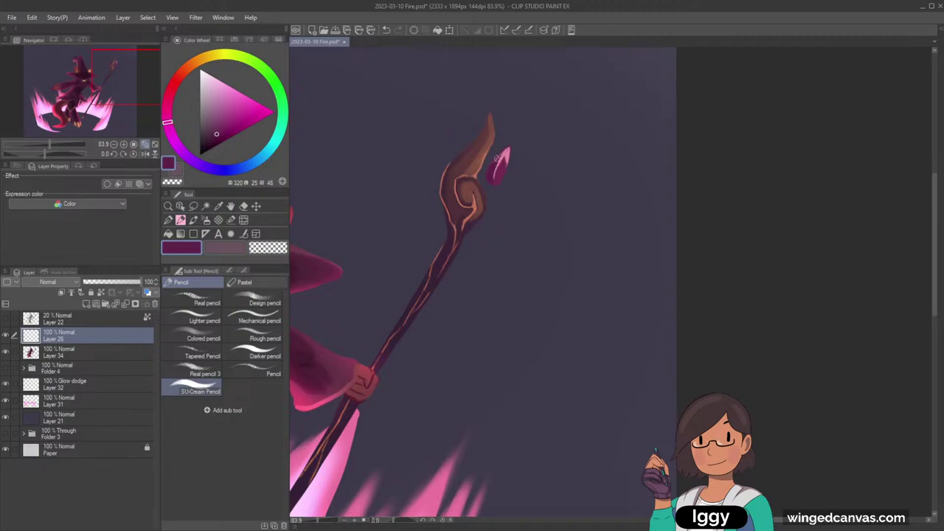
Step: Refine the floating piece's shading with the オイルパステル Iggy brush, using dark purple and magenta sampled from the artwork
left_click(193, 219)
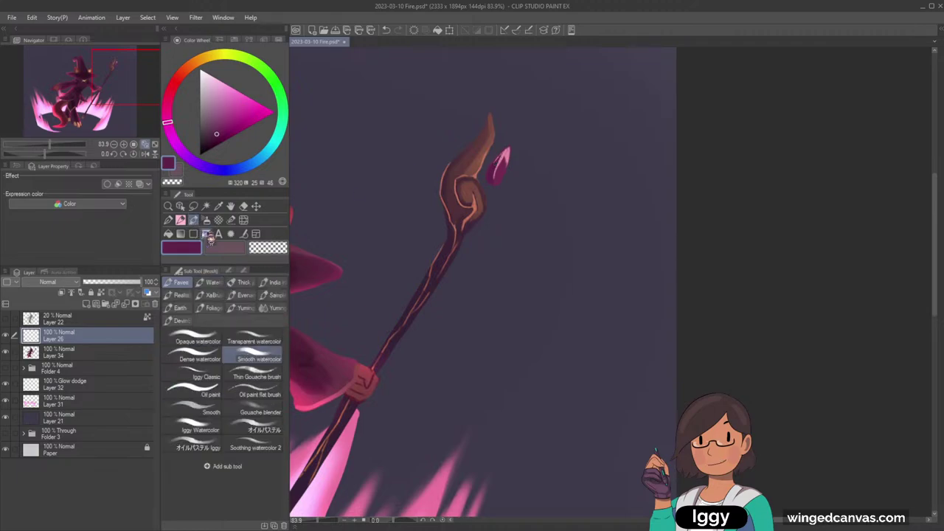
left_click(195, 447)
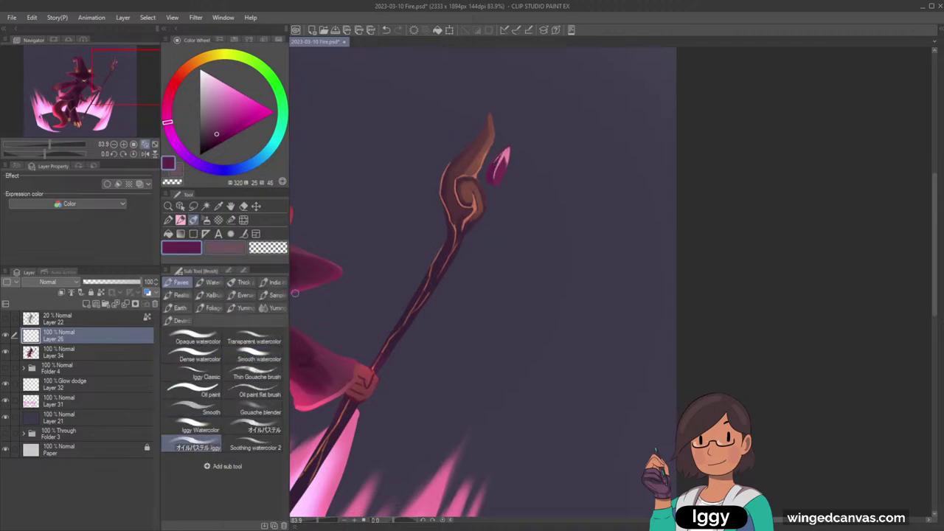
left_click(460, 152, "alt")
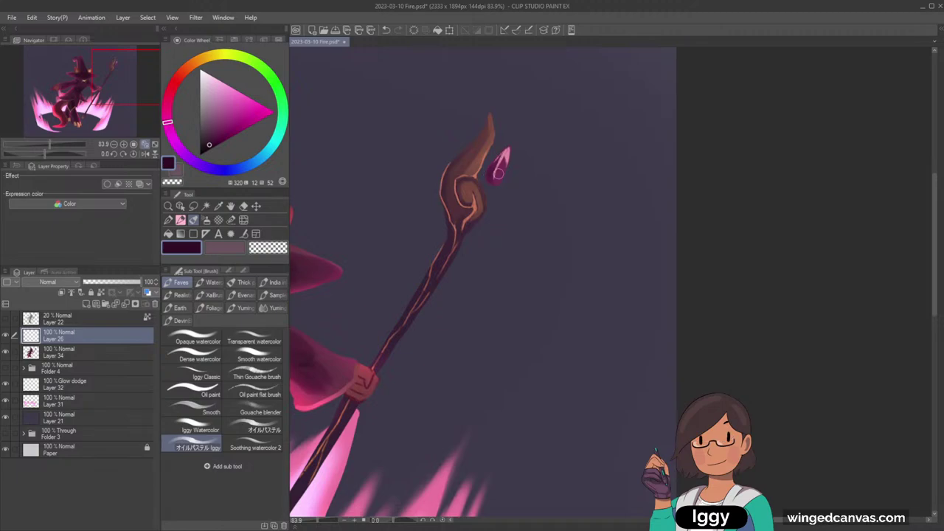
left_click(499, 159, "alt")
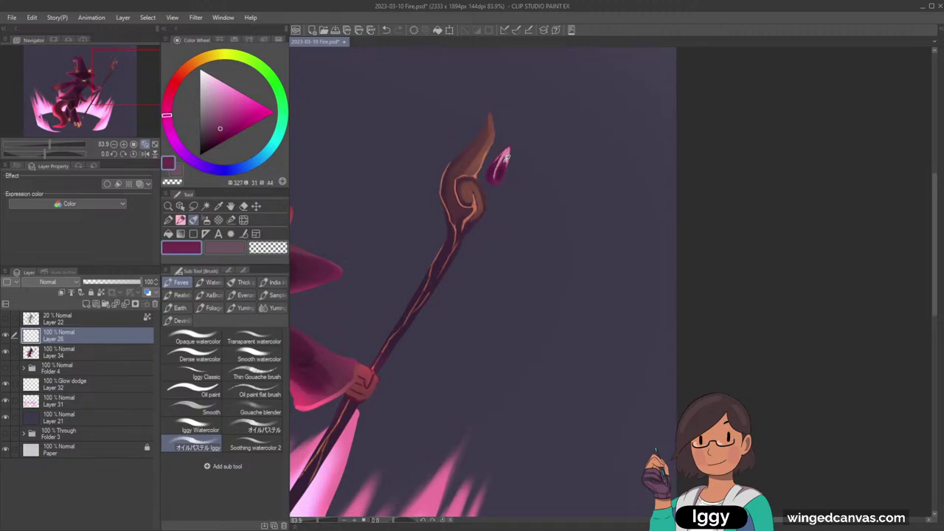
Step: Add a new layer clipped to the merged character layer and set its blending mode to Glow dodge
left_click(154, 144)
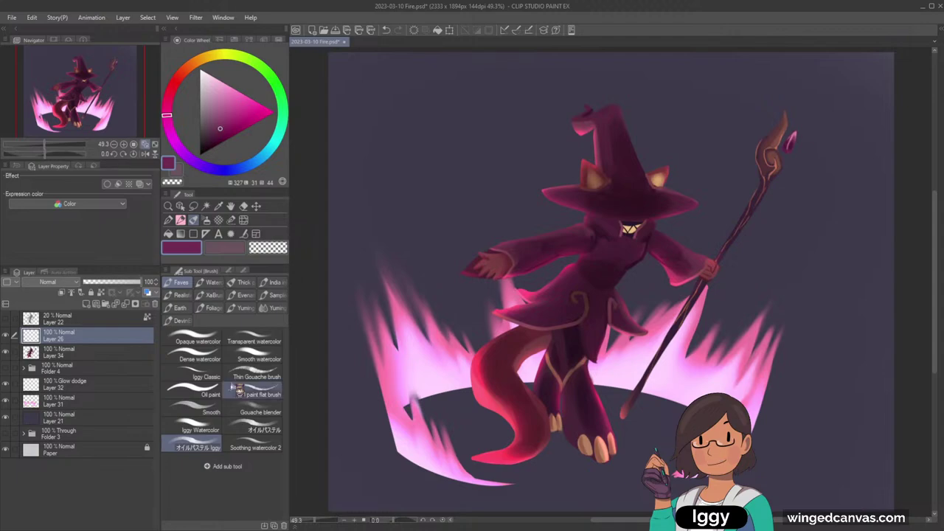
left_click(101, 356)
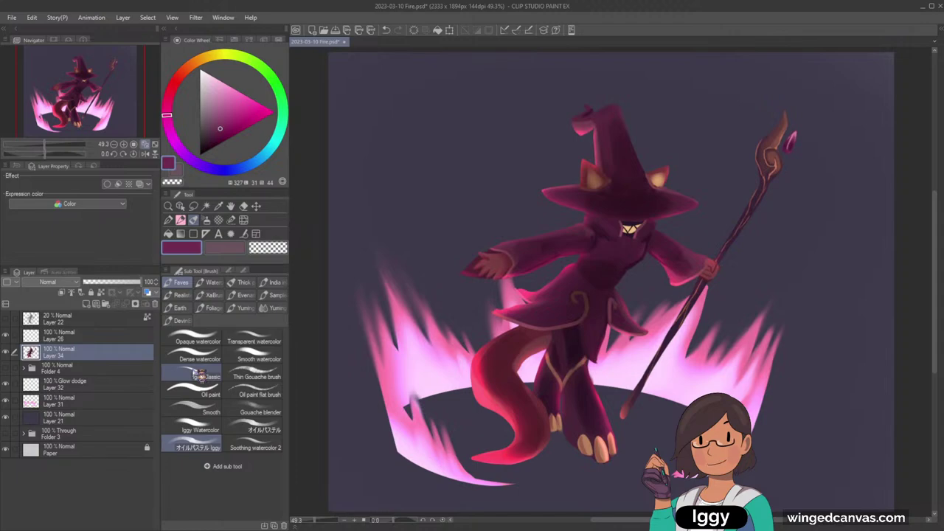
left_click(107, 71)
left_click(169, 206)
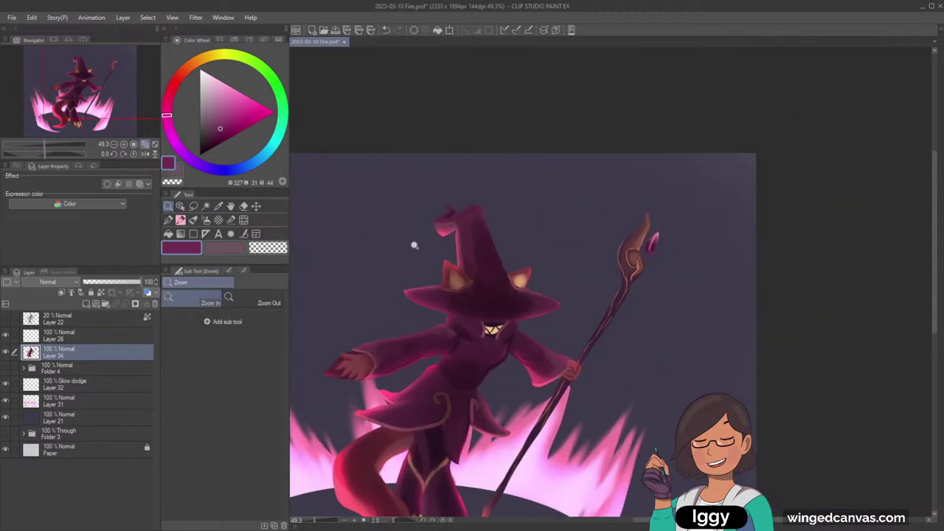
left_click_drag(577, 327, 552, 324)
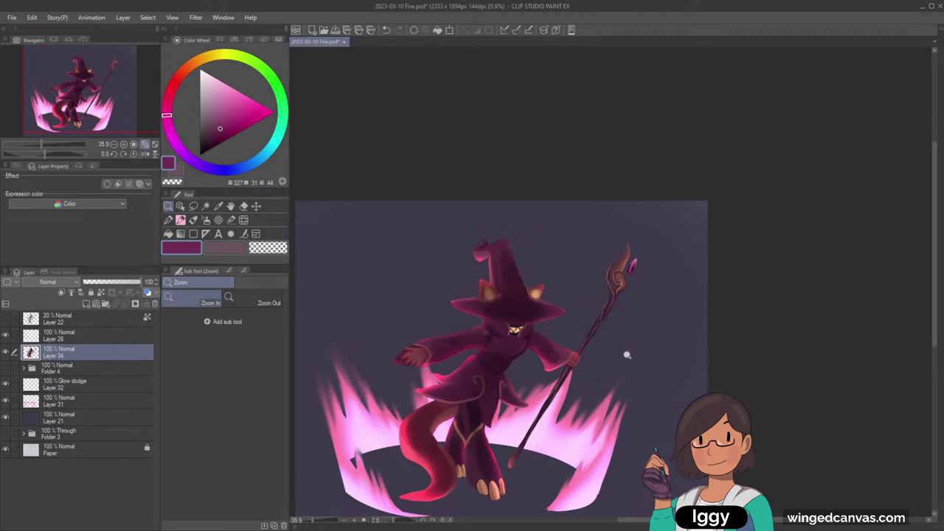
left_click(671, 305)
left_click(693, 272)
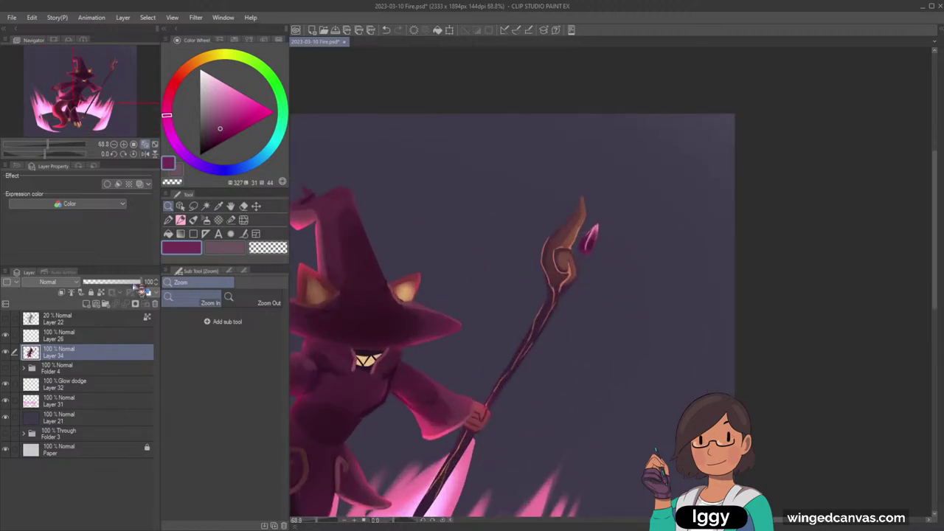
left_click(96, 306)
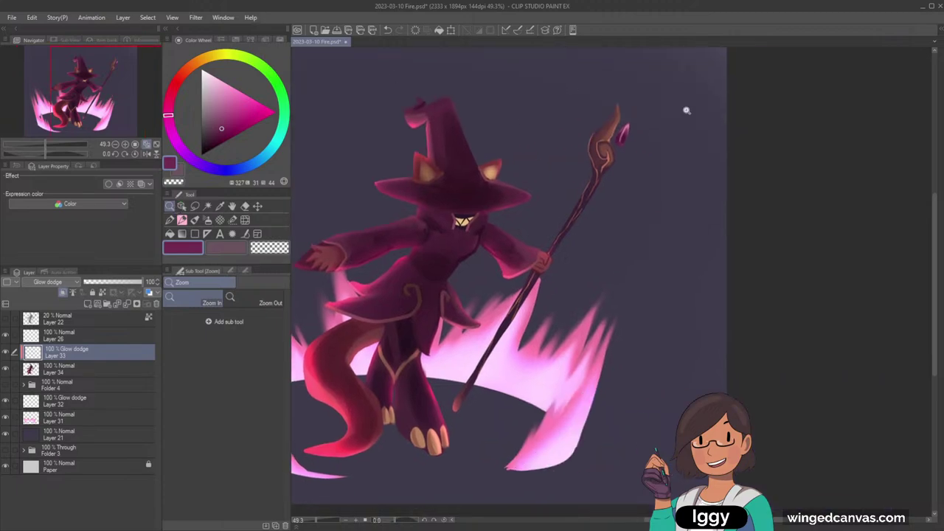
Step: Airbrush a sampled orange glow along the staff's cracks and head with the Soft airbrush, and merge the glow layer into the character layer
left_click_drag(690, 124, 734, 123)
right_click(546, 199)
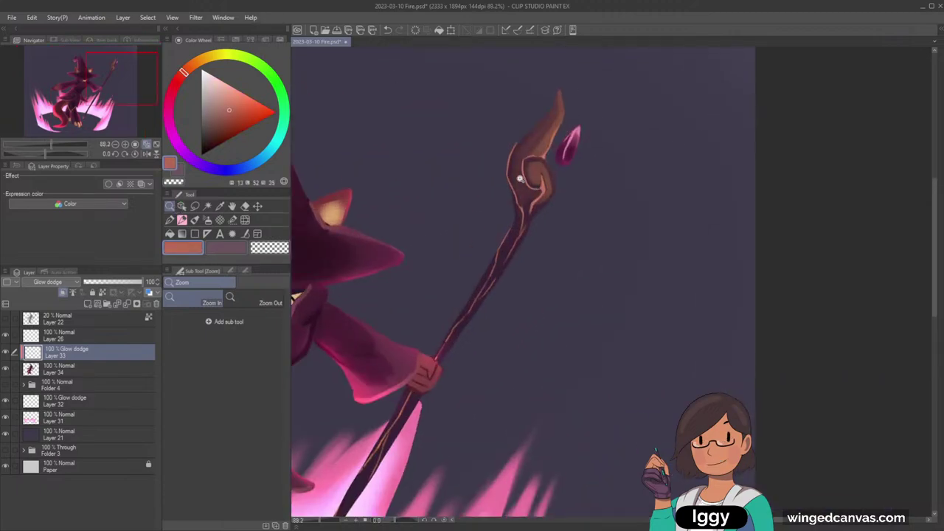
left_click(205, 219)
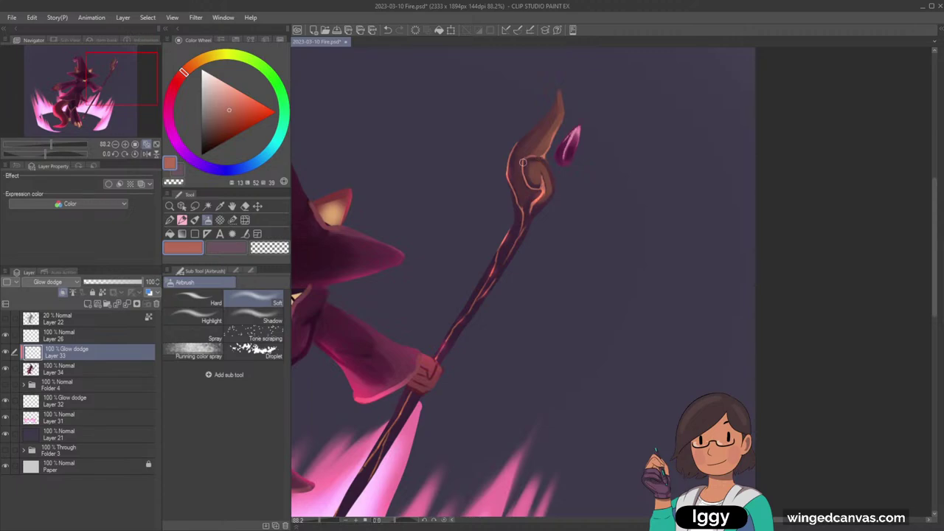
left_click_drag(129, 90, 113, 107)
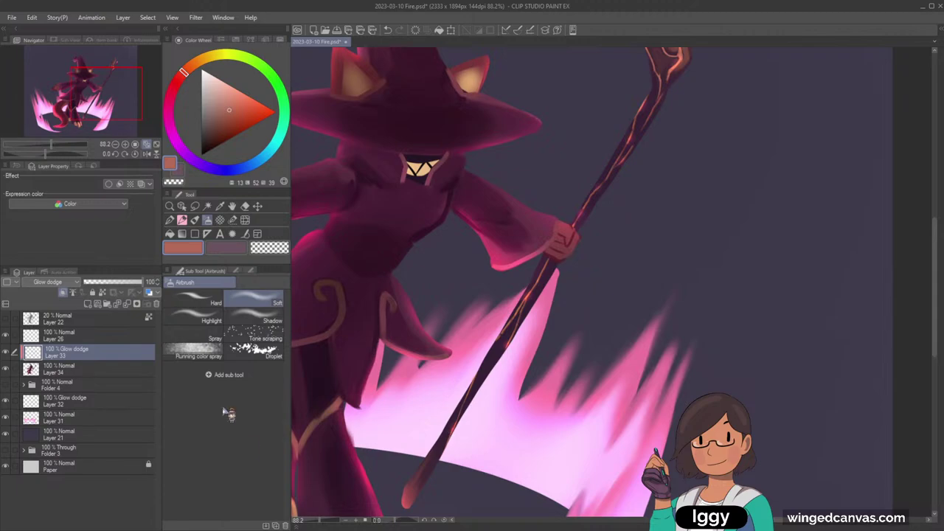
left_click(155, 143)
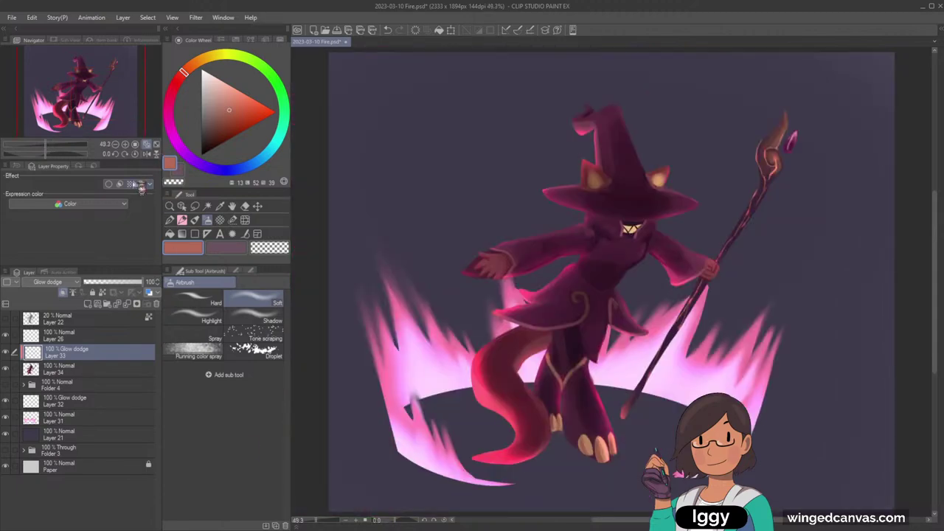
key("ctrl+e")
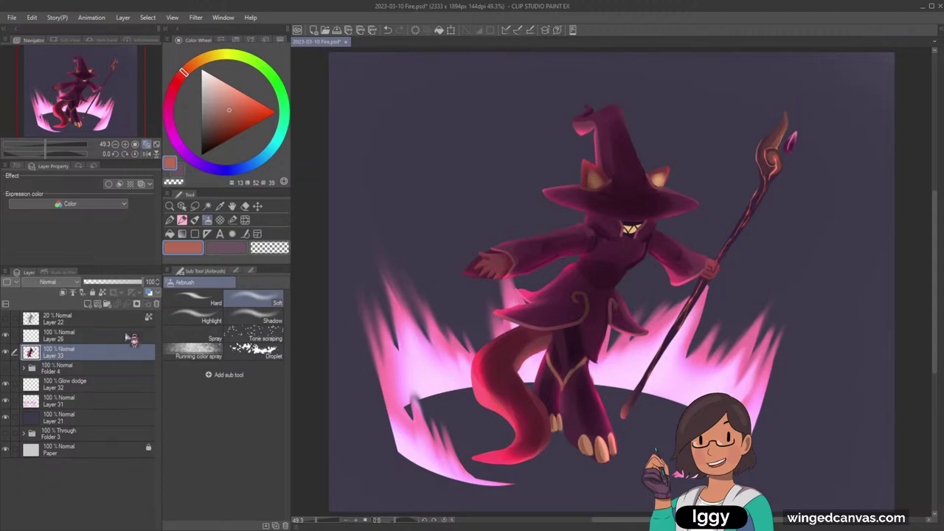
Step: Add a new layer directly below the character layer and set its blending mode to Glow dodge
left_click(88, 304)
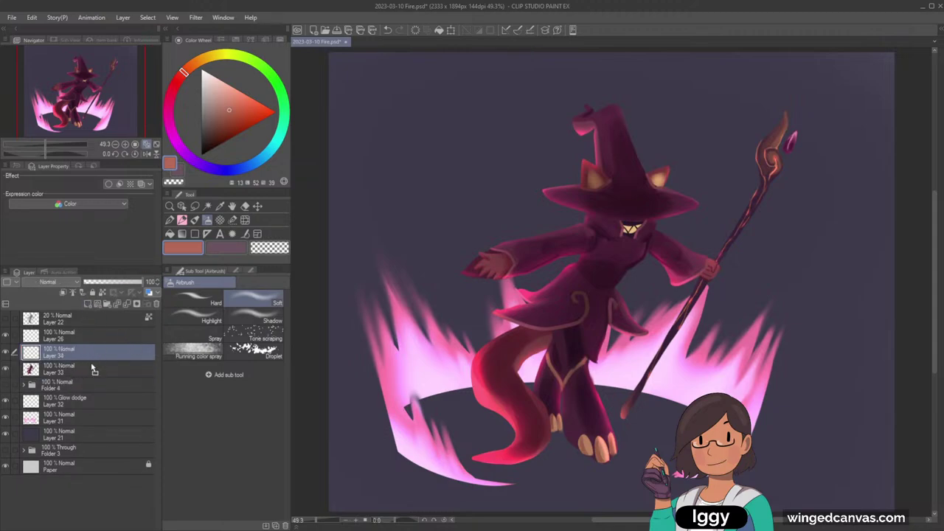
left_click_drag(92, 369, 93, 378)
left_click(183, 144)
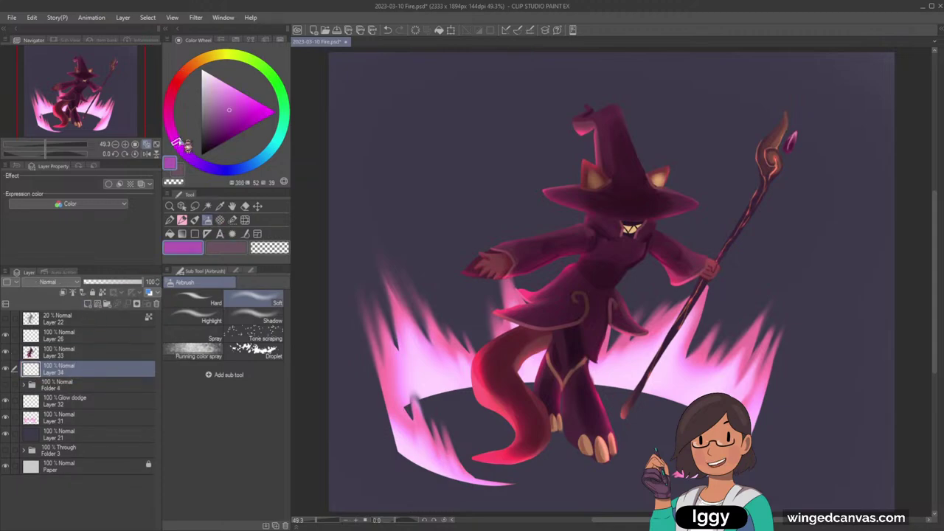
left_click(60, 282)
left_click(78, 111)
Step: Airbrush a soft pink glowing ball with a faint rising tail above the witch's outstretched empty hand
mouse_move(483, 173)
left_mouse_down()
mouse_move(478, 192)
mouse_move(455, 195)
left_mouse_up()
key("ctrl+z")
left_click(433, 361, "alt")
left_click_drag(174, 139, 170, 123)
left_click_drag(228, 87, 233, 98)
mouse_move(472, 194)
left_mouse_down()
mouse_move(461, 174)
mouse_move(453, 186)
mouse_move(464, 186)
mouse_move(465, 104)
left_mouse_up()
key("ctrl+z")
key("ctrl+z")
mouse_move(486, 197)
left_mouse_down()
mouse_move(462, 211)
mouse_move(483, 212)
mouse_move(483, 185)
mouse_move(460, 189)
mouse_move(473, 118)
left_mouse_up()
key("bracketleft")
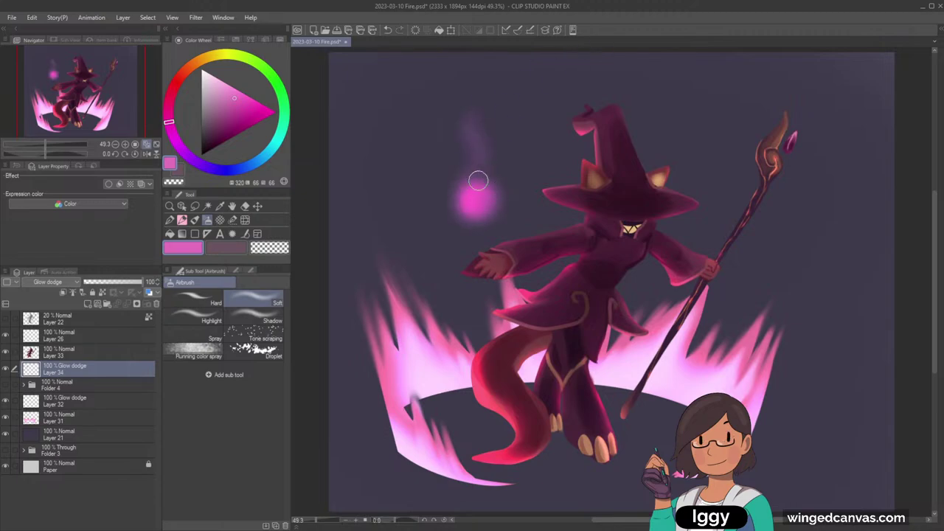
left_click_drag(473, 187, 477, 138)
mouse_move(464, 192)
left_mouse_down()
mouse_move(471, 122)
mouse_move(471, 152)
left_mouse_up()
left_click_drag(465, 201, 492, 196)
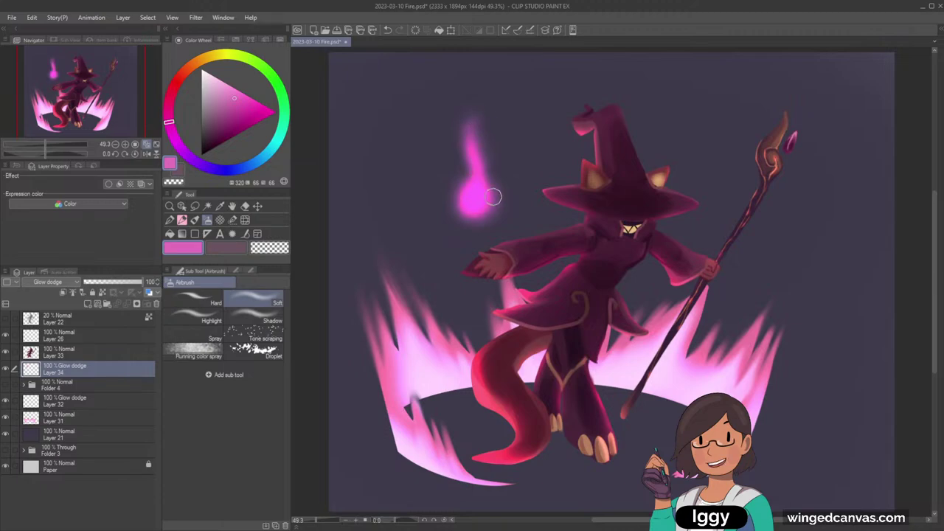
left_click(228, 98)
key("ctrl+z")
key("ctrl+z")
key("ctrl+z")
key("ctrl+z")
key("ctrl+z")
key("ctrl+z")
key("ctrl+z")
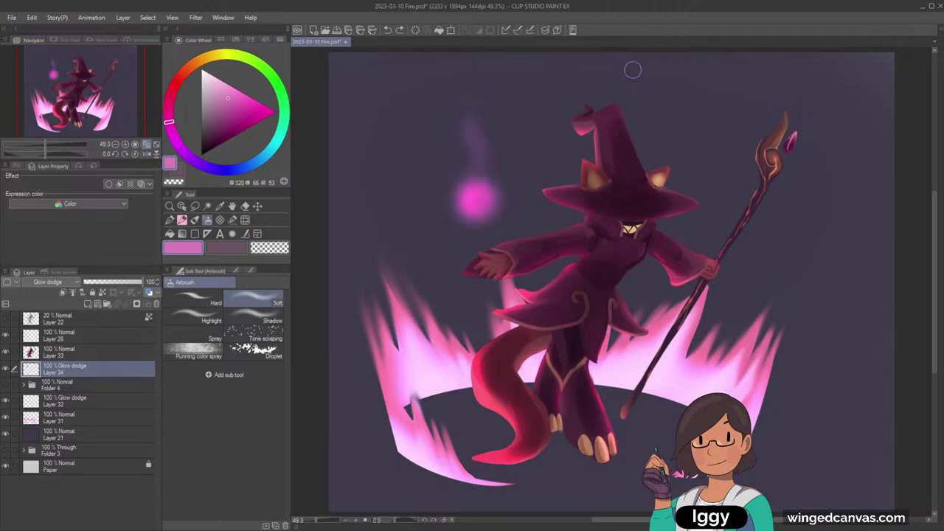
Step: Strengthen the wisp's tail with muted pink airbrush strokes and brighten the ball's centre with a lighter pink
key("ctrl+y")
mouse_move(482, 197)
left_mouse_down()
mouse_move(459, 204)
mouse_move(472, 211)
mouse_move(474, 159)
mouse_move(462, 192)
mouse_move(472, 137)
mouse_move(474, 178)
mouse_move(478, 118)
left_mouse_up()
left_click(231, 86)
left_click_drag(475, 192, 472, 205)
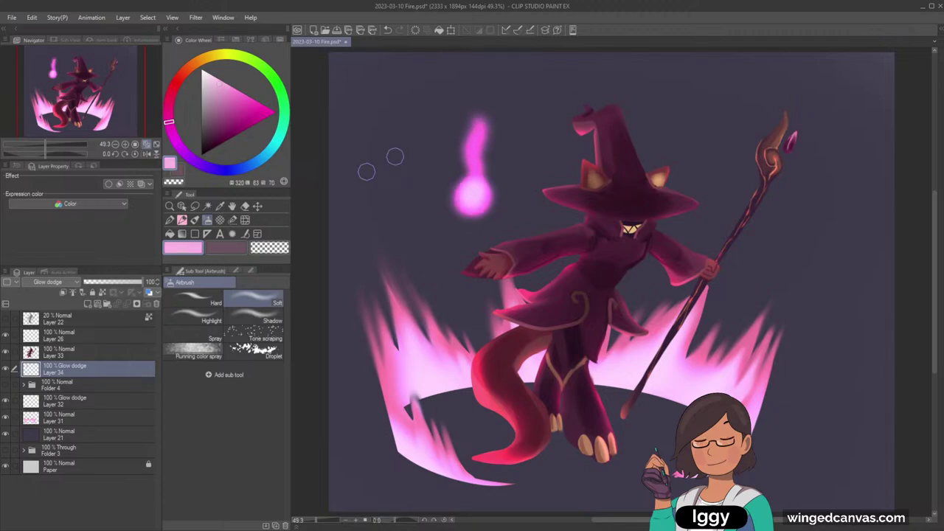
Step: Sample the ball's light pink as the sub colour and try a pink stroke beside the ball with the オイルパステル Iggy brush
left_click(220, 206)
left_click(255, 303)
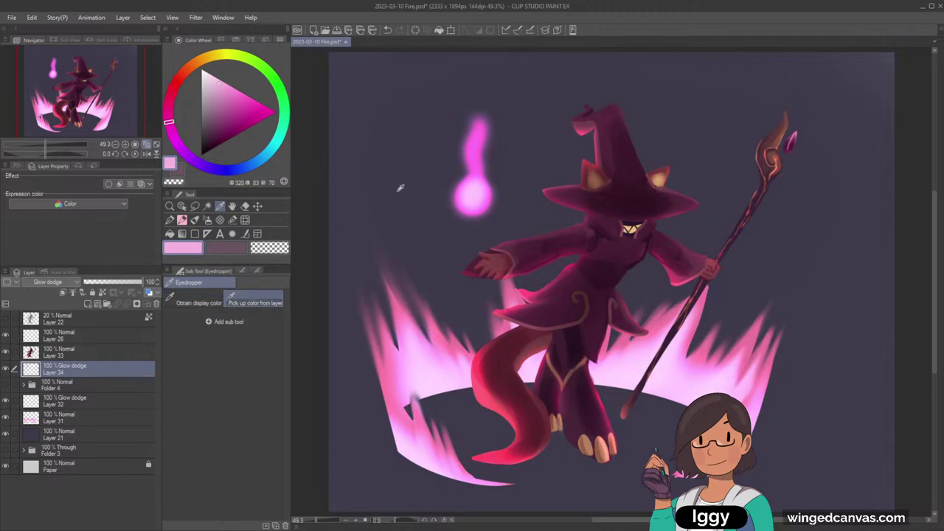
left_click(400, 188)
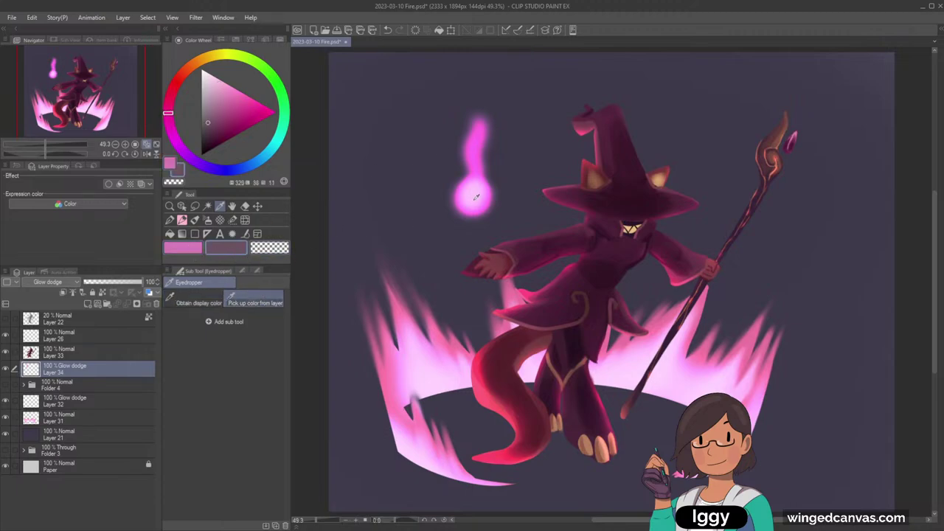
left_click(476, 196)
left_click(194, 219)
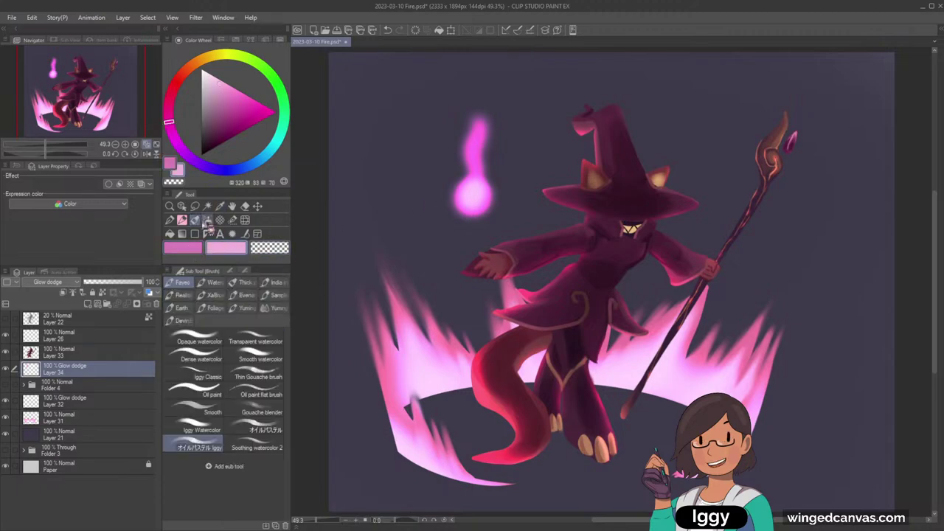
left_click(197, 250)
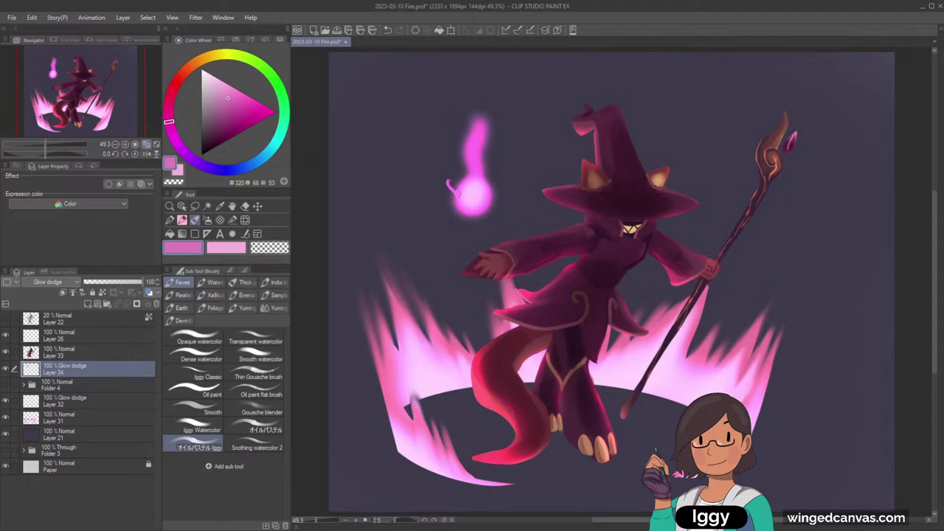
Step: Enlarge and brighten the wisp's ball with the light pink Soft airbrush, adding two small ears on top
left_click(207, 220)
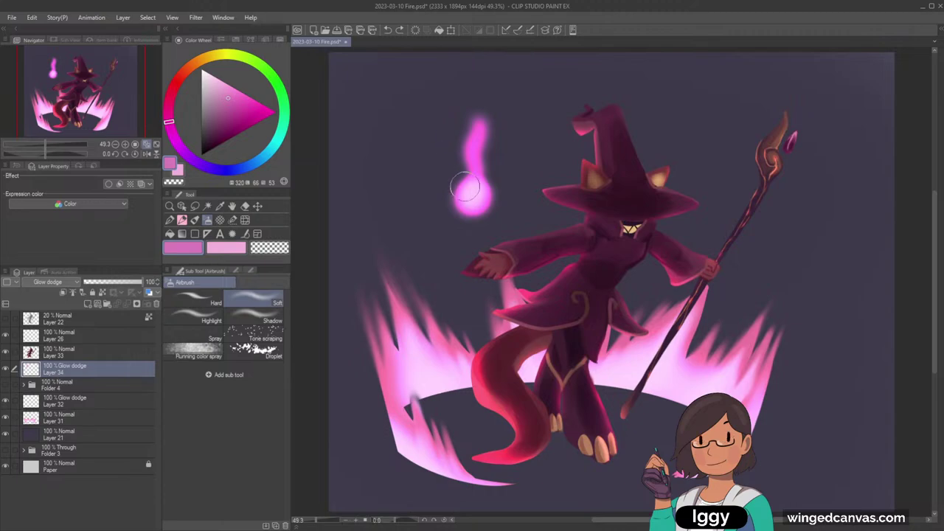
left_click(227, 252)
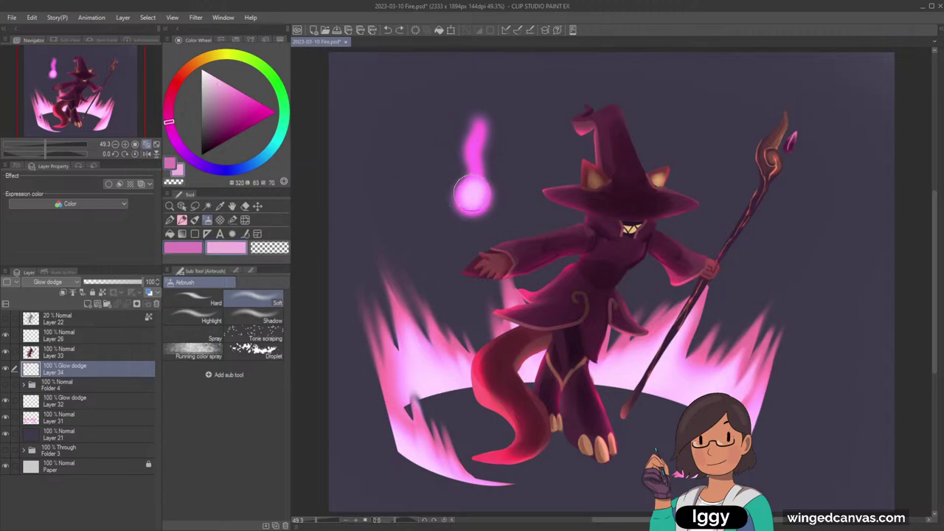
mouse_move(465, 193)
left_mouse_down()
mouse_move(502, 198)
mouse_move(494, 122)
mouse_move(470, 190)
mouse_move(464, 181)
mouse_move(477, 204)
left_mouse_up()
key("ctrl+z")
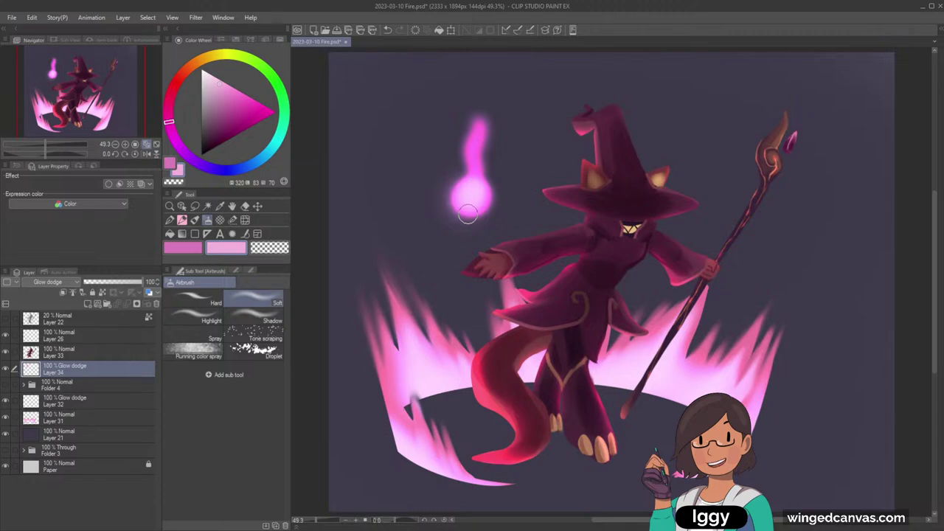
mouse_move(470, 165)
left_mouse_down()
mouse_move(455, 195)
mouse_move(471, 200)
mouse_move(486, 164)
left_mouse_up()
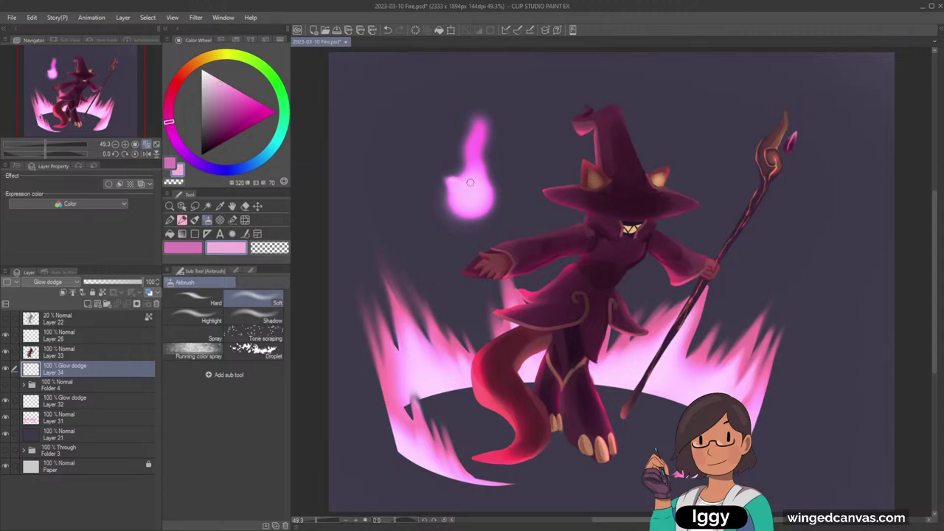
key("ctrl+z")
key("ctrl+z")
left_click_drag(489, 181, 492, 181)
Step: Thin the wisp's tail into a tapering, curved flame by airbrushing its edges with the transparent colour
key("bracketright")
key("bracketright")
key("bracketright")
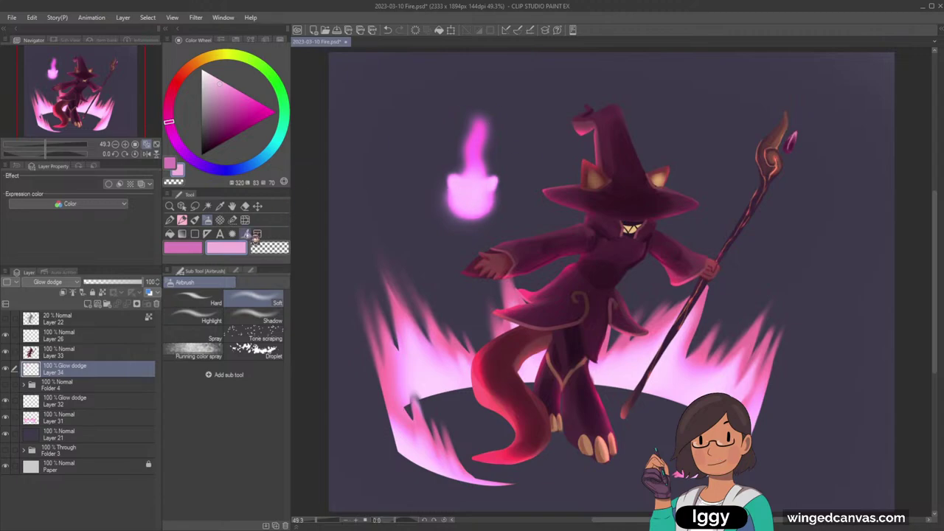
left_click(281, 250)
mouse_move(459, 170)
left_mouse_down()
mouse_move(479, 115)
mouse_move(461, 144)
mouse_move(494, 110)
left_mouse_up()
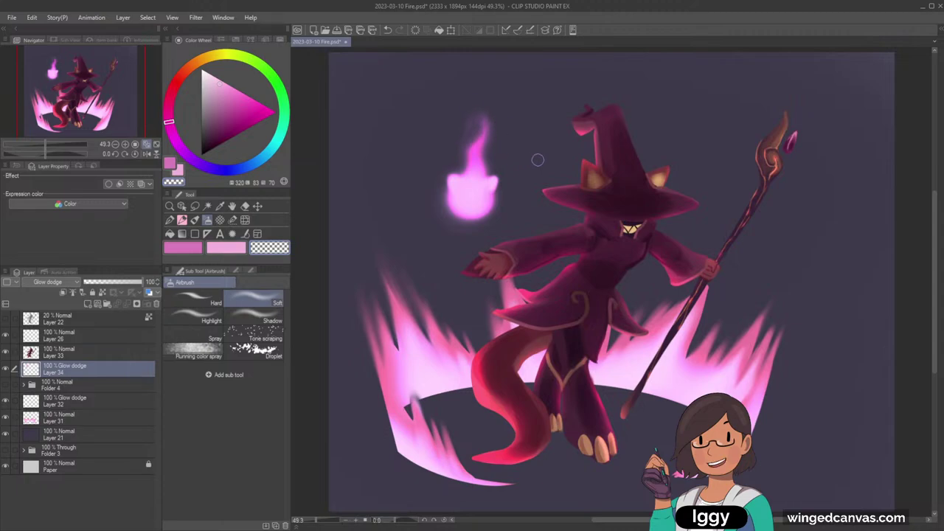
Step: Carve two eyes, a nose and a smiling mouth into the wisp's ball with a small transparent airbrush
left_click_drag(458, 191, 460, 194)
key("ctrl+z")
key("bracketleft")
mouse_move(473, 203)
left_mouse_down()
mouse_move(466, 204)
mouse_move(482, 202)
left_mouse_up()
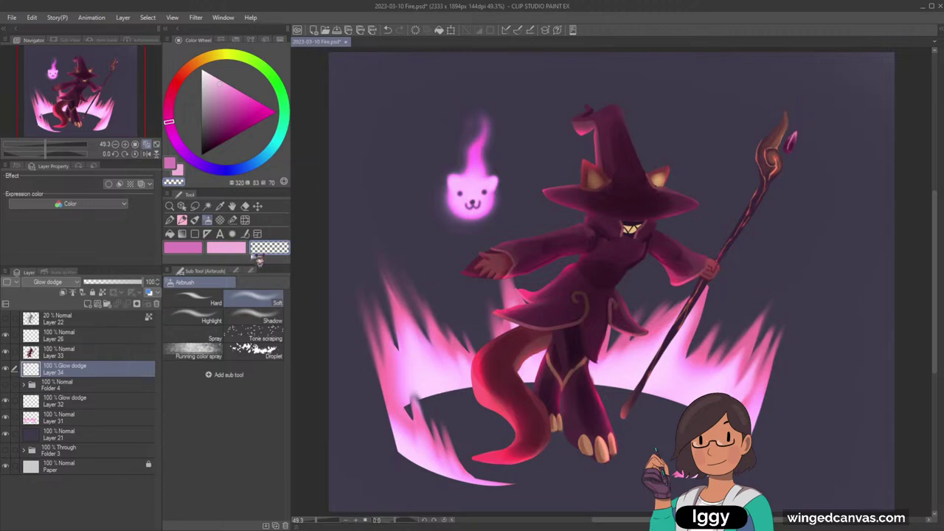
Step: Extend the wisp's ears upward into pointed flames with the light pink Soft airbrush
left_click(199, 250)
left_click(215, 250)
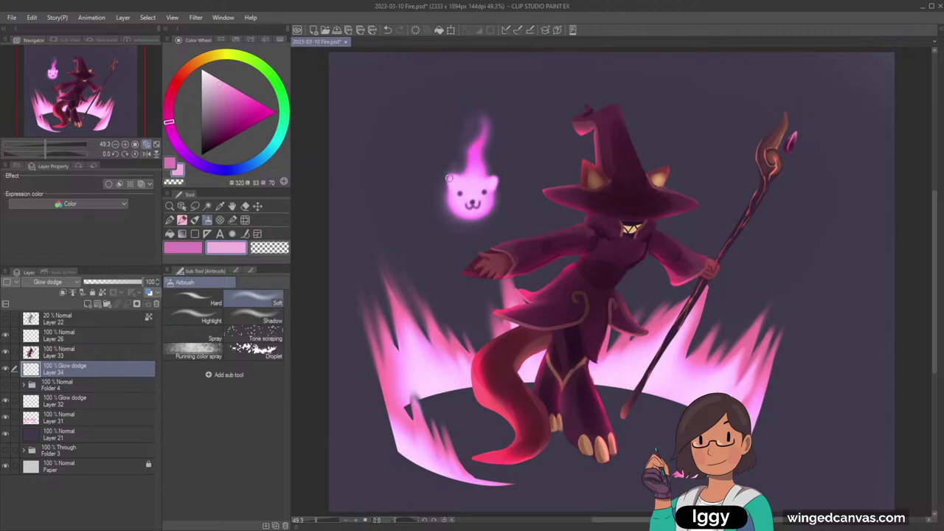
key("x")
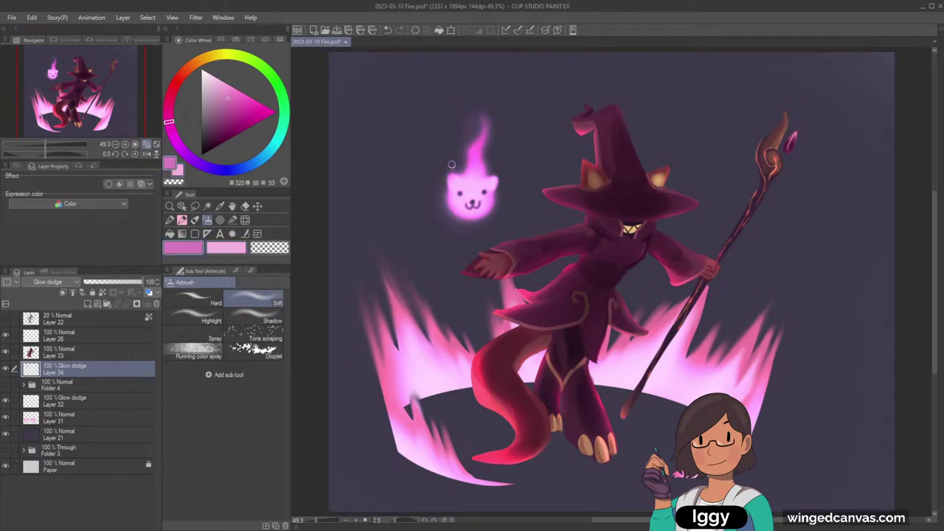
left_click(6, 369)
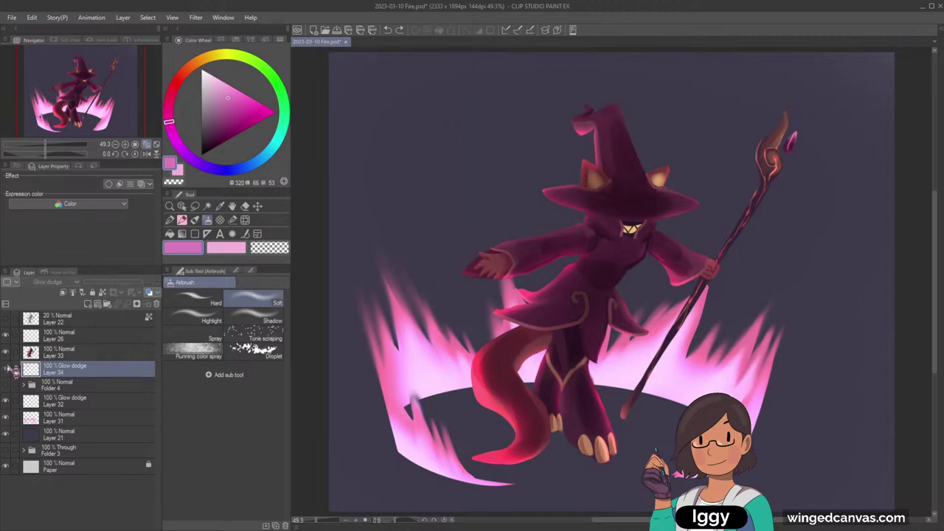
left_click(6, 369)
left_click(227, 249)
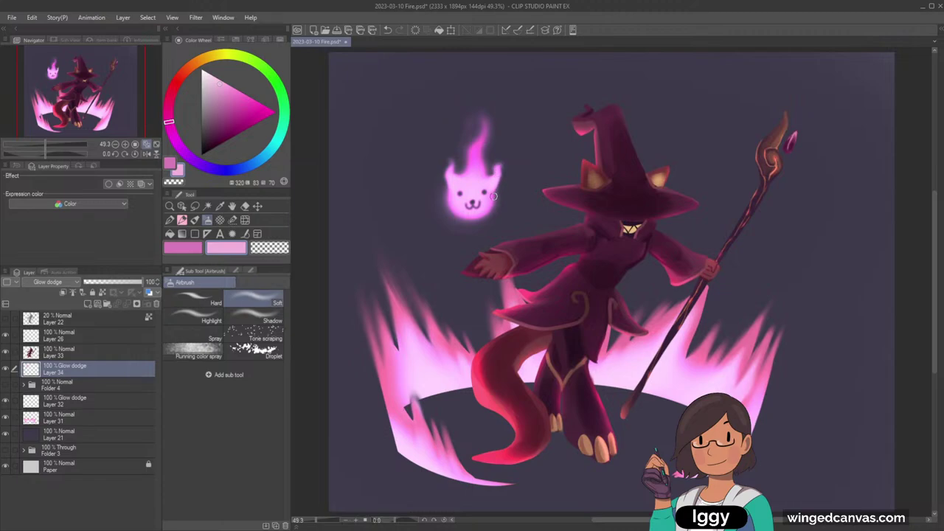
Step: Trim the wisp's outline and sharpen its flame tips with the transparent colour, finishing the edges with the G-pen
key("c")
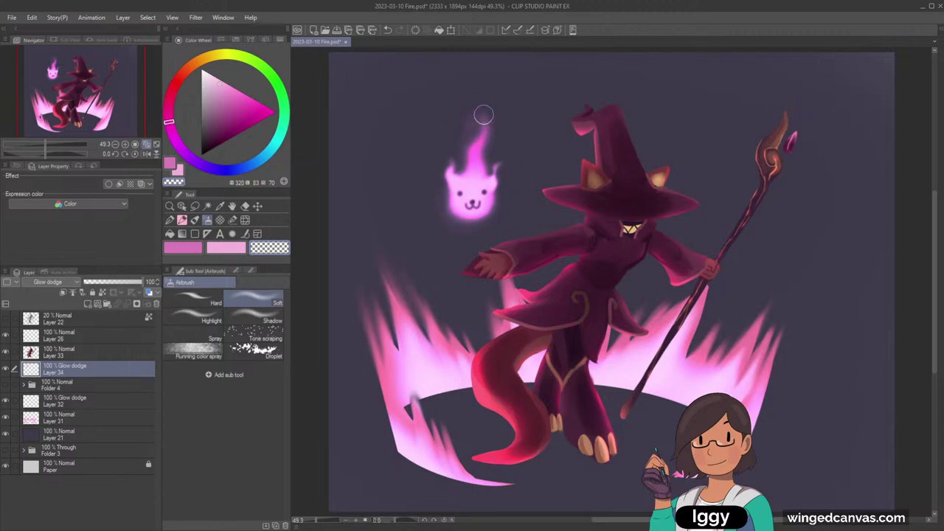
key("p")
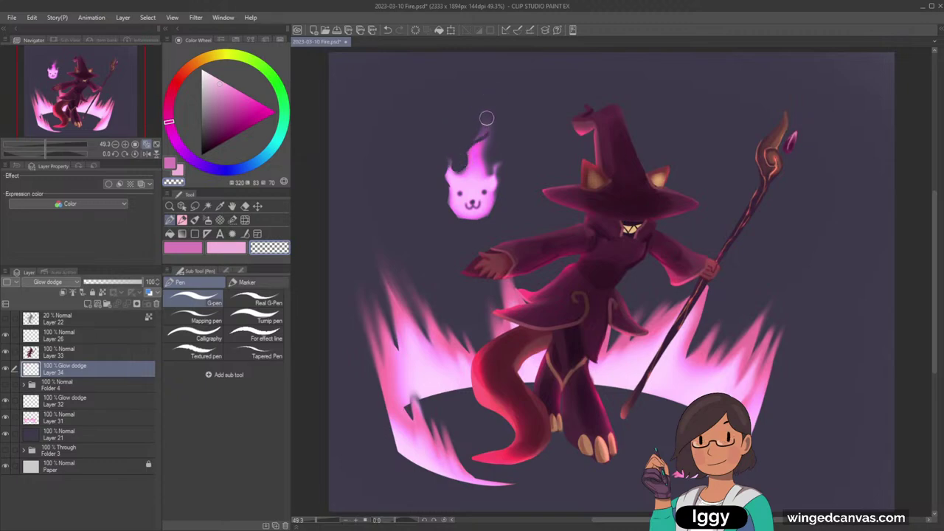
mouse_move(472, 152)
left_mouse_down()
mouse_move(481, 126)
mouse_move(468, 160)
left_mouse_up()
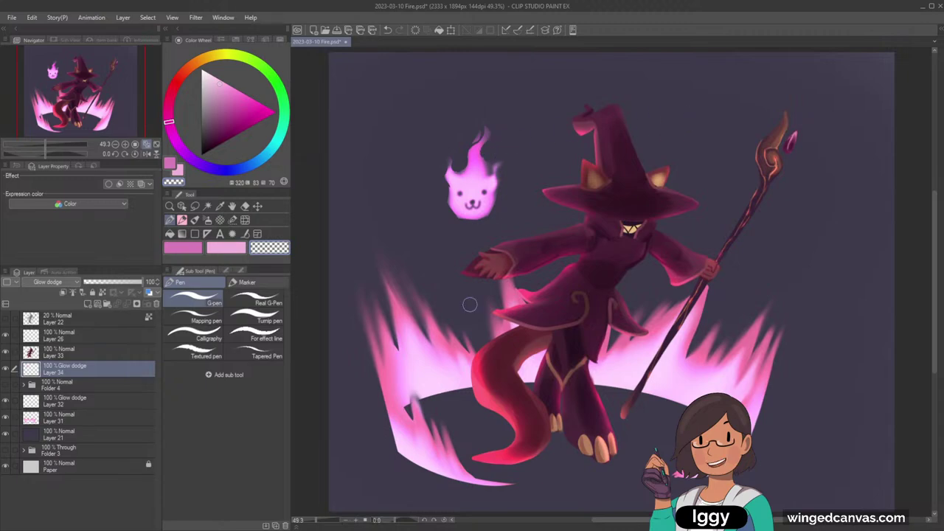
Step: Trim the flame tip of the cat-faced wisp above the hand with the transparent colour and the Smooth watercolor brush
left_click(207, 220)
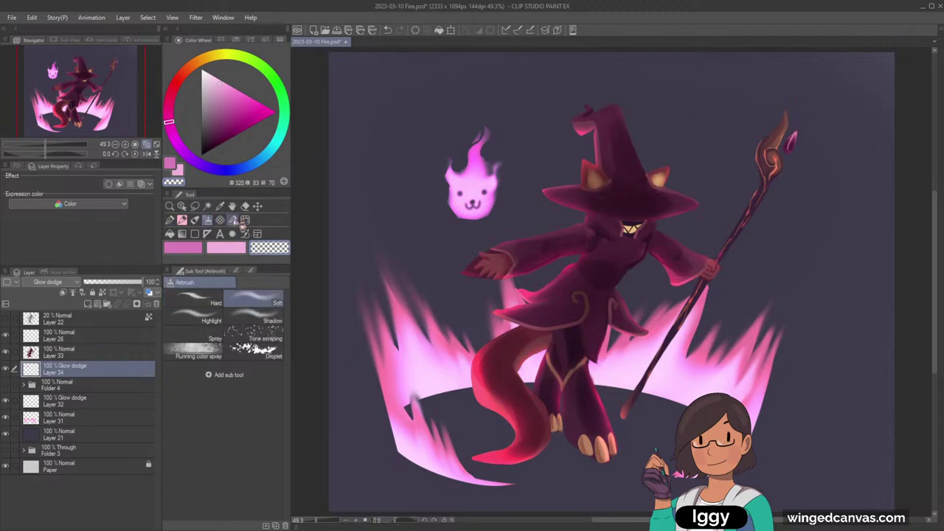
left_click(195, 220)
left_click(258, 360)
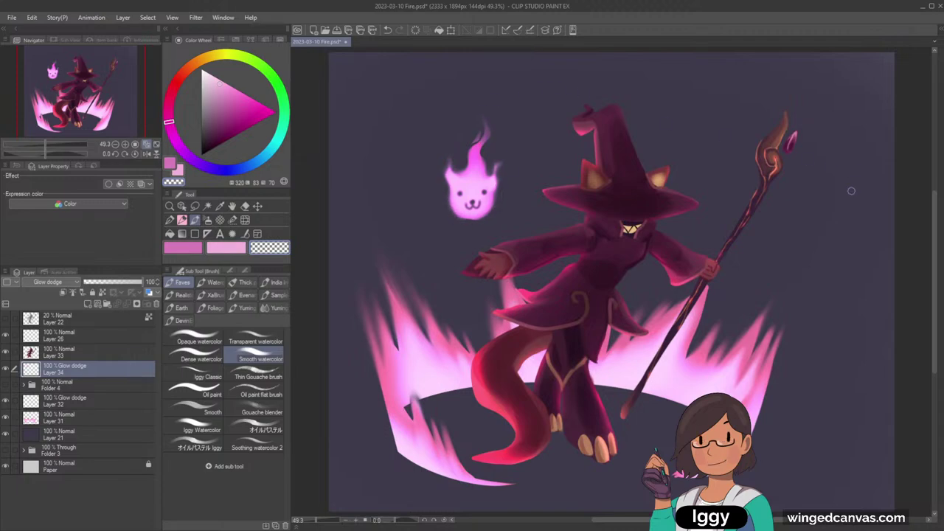
Step: Paint a second round wisp with a curved tail between the hat and staff using the light pink Soft airbrush
left_click(207, 219)
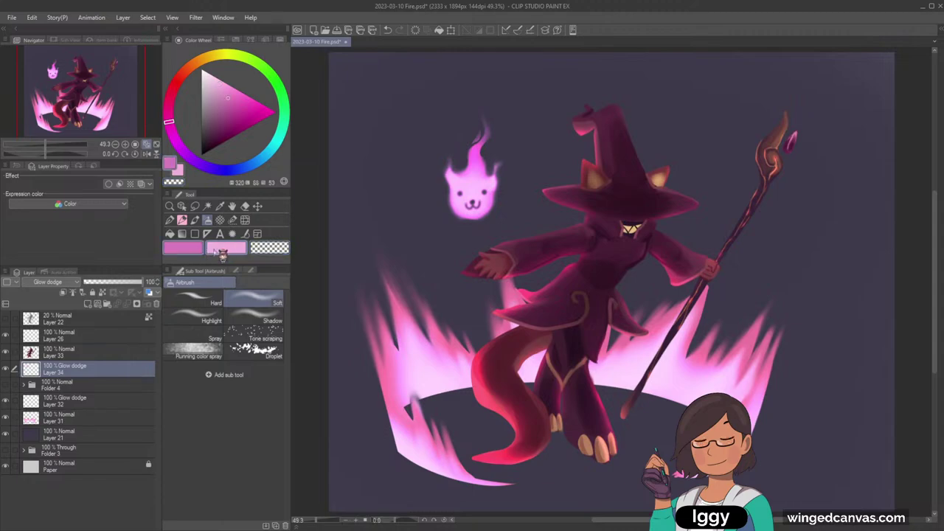
left_click_drag(105, 109, 118, 86)
mouse_move(538, 198)
left_mouse_down()
mouse_move(526, 177)
mouse_move(536, 197)
left_mouse_up()
key("ctrl+z")
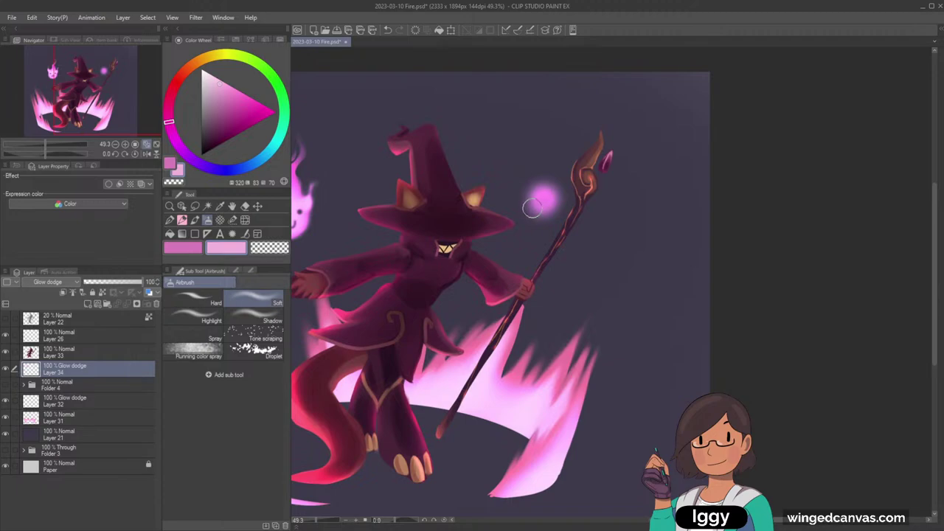
key("ctrl+z")
mouse_move(543, 205)
left_mouse_down()
mouse_move(529, 152)
mouse_move(539, 139)
mouse_move(540, 211)
mouse_move(545, 160)
mouse_move(538, 188)
mouse_move(560, 139)
mouse_move(550, 139)
mouse_move(552, 176)
mouse_move(547, 153)
mouse_move(521, 208)
mouse_move(523, 192)
mouse_move(531, 206)
mouse_move(540, 183)
mouse_move(545, 219)
left_mouse_up()
key("ctrl+z")
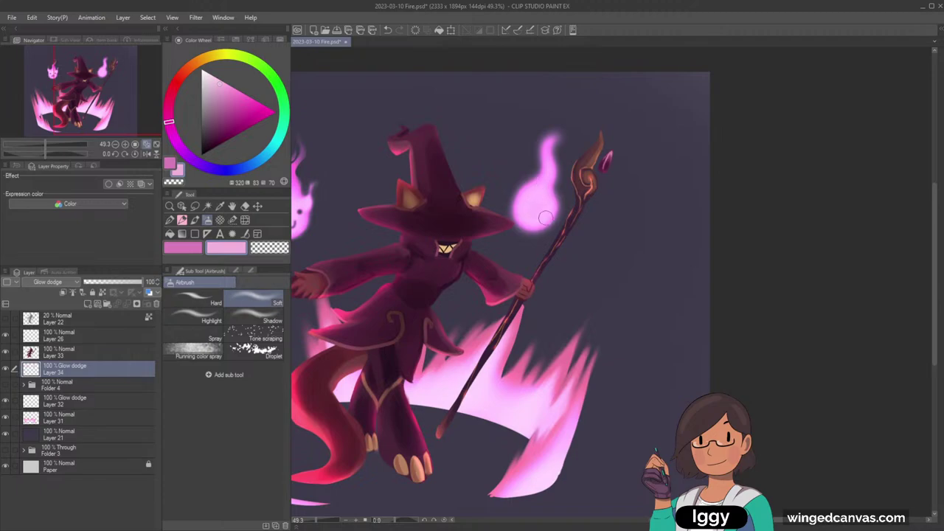
Step: Lasso the second wisp, scale it down, tilt it slightly and place it against the hat brim's tip
key("ctrl+t")
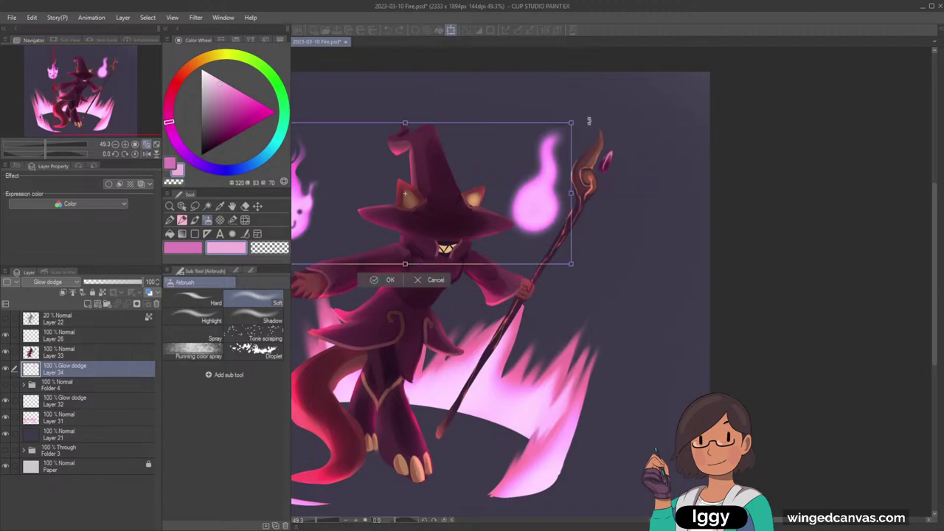
left_click(435, 275)
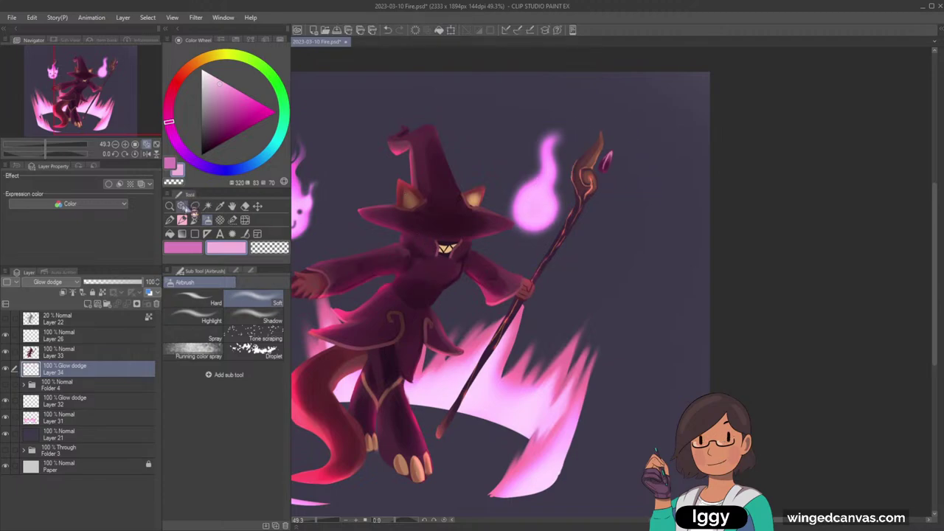
left_click(195, 206)
mouse_move(566, 95)
left_mouse_down()
mouse_move(494, 271)
mouse_move(603, 141)
left_mouse_up()
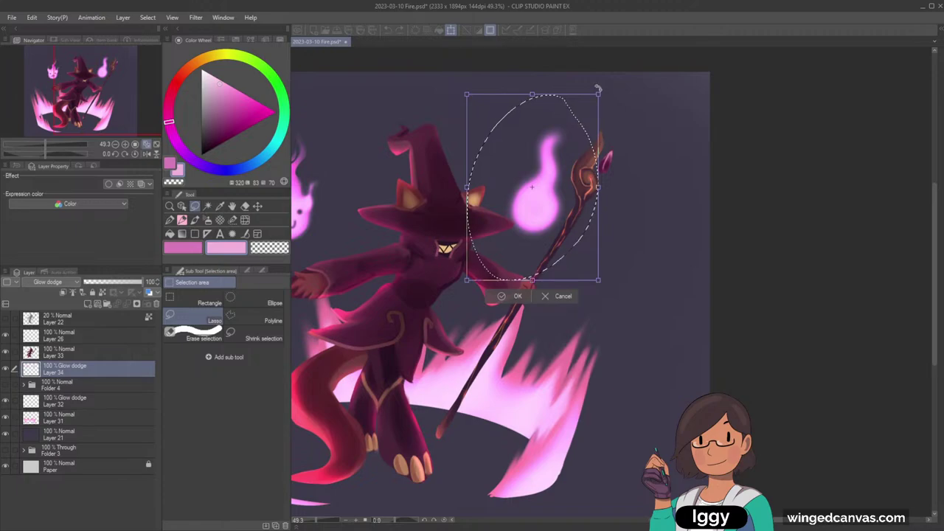
left_click_drag(598, 88, 575, 132)
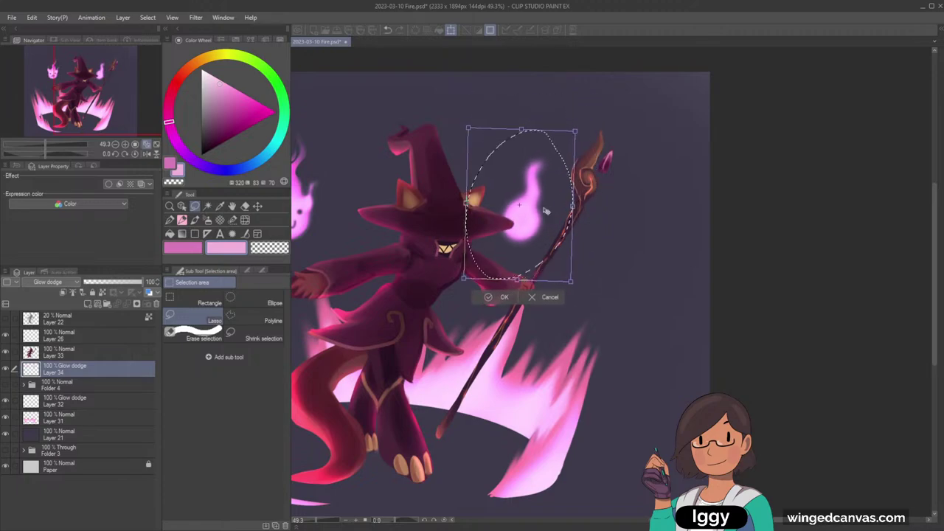
mouse_move(549, 209)
left_mouse_down()
mouse_move(551, 186)
mouse_move(558, 239)
mouse_move(541, 219)
left_mouse_up()
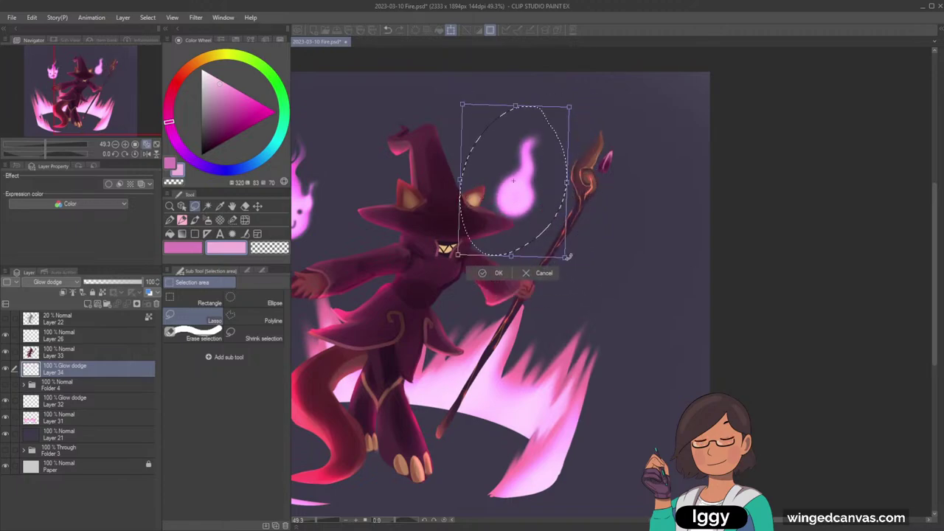
left_click_drag(568, 256, 577, 271)
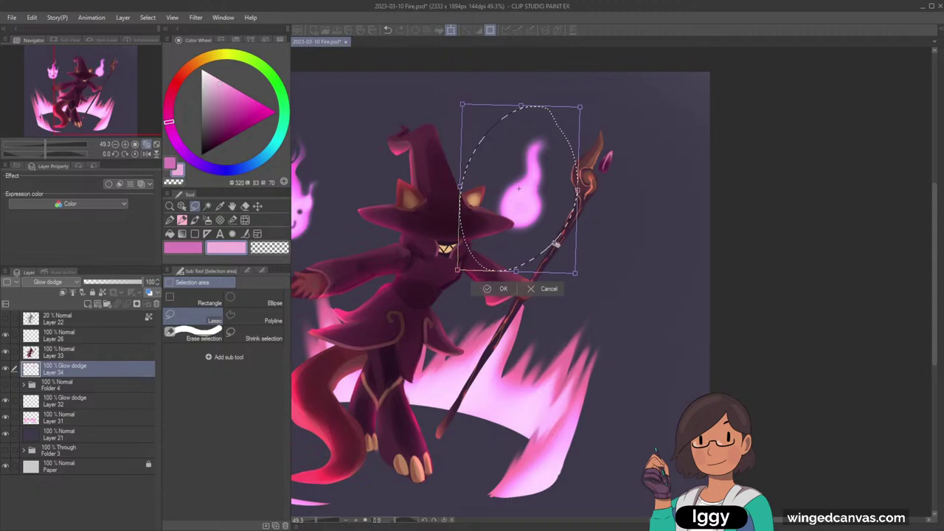
mouse_move(556, 237)
left_mouse_down()
mouse_move(547, 233)
mouse_move(557, 238)
left_mouse_up()
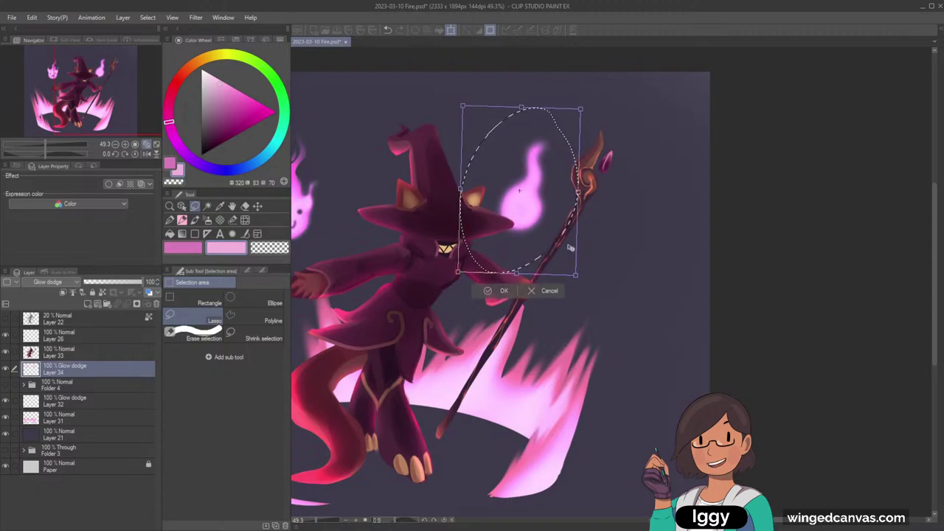
left_click(487, 292)
left_click(435, 290)
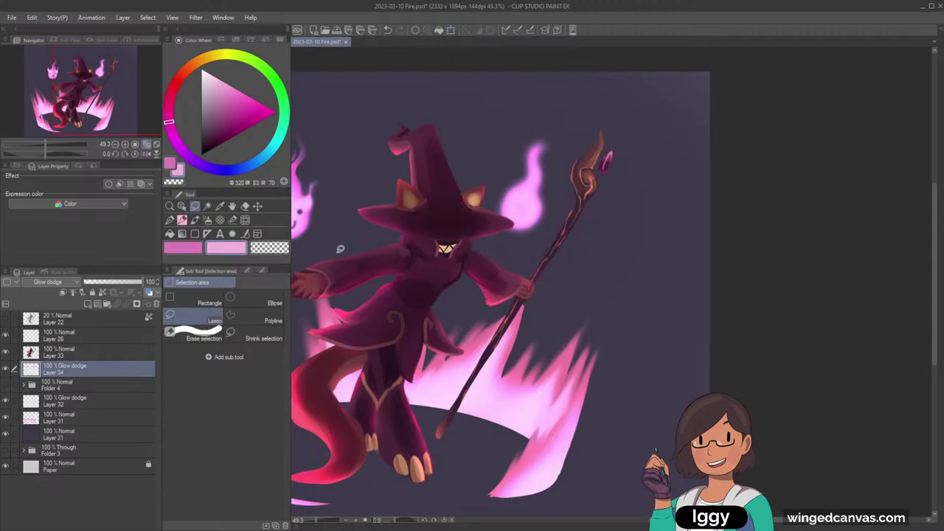
Step: Give the second wisp pointed cat ears in light pink and carve its eyes, nose and mouth with the transparent Soft airbrush
left_click(207, 220)
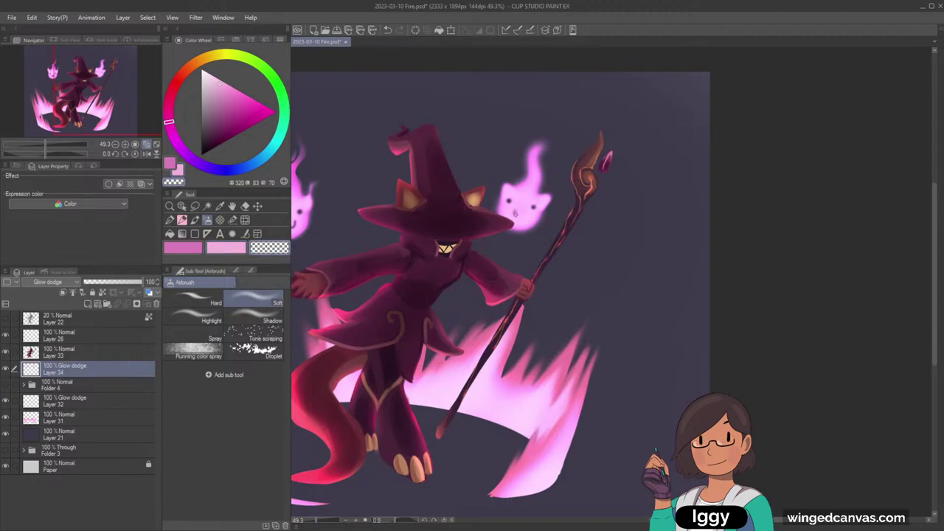
left_click_drag(522, 225, 509, 212)
left_click_drag(93, 123, 77, 121)
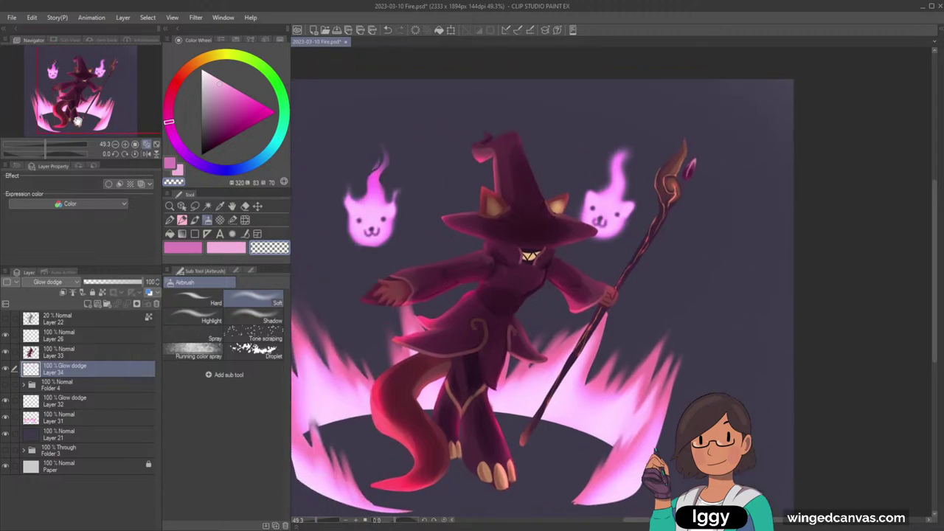
left_click(226, 248)
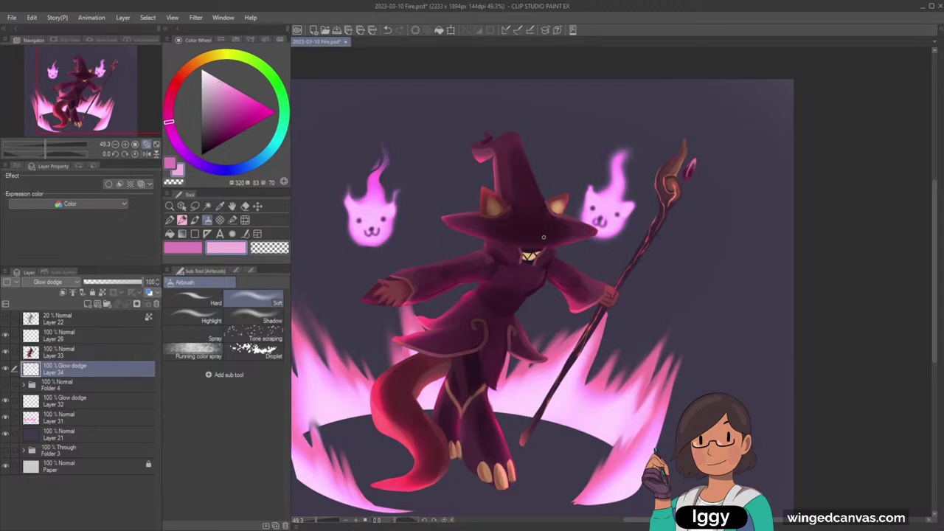
left_click(269, 247)
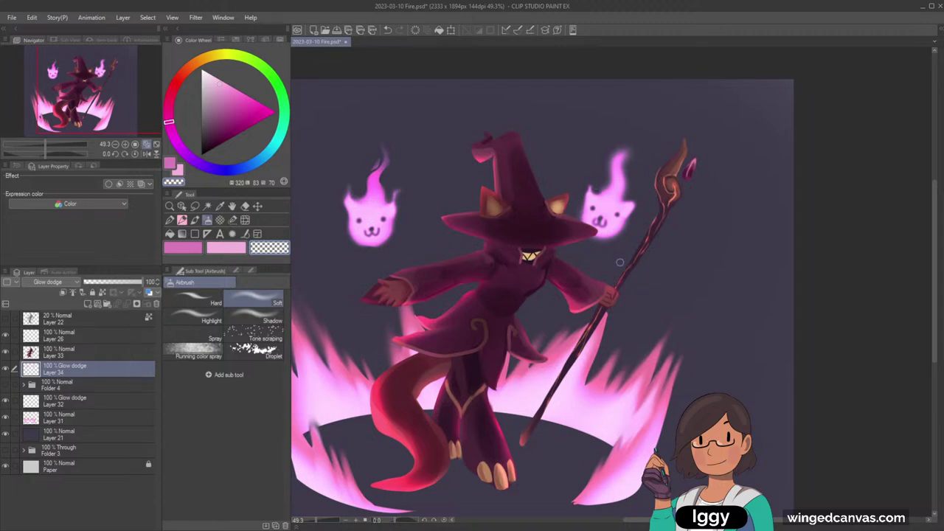
Step: Trim the second wisp's tail into thin, split flame tips with the transparent G-pen and Smooth watercolor brush
key("p")
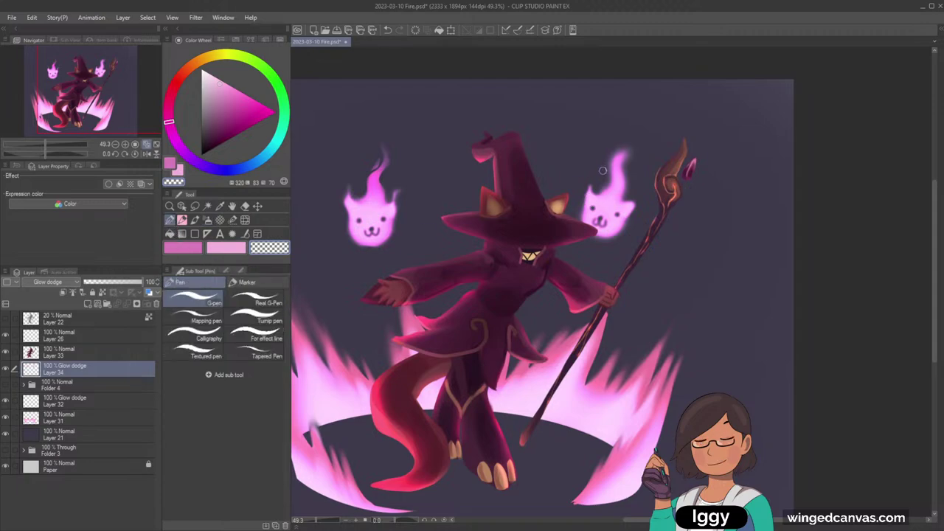
key("ctrl+z")
left_click_drag(612, 160, 604, 188)
key("ctrl+z")
left_click_drag(622, 151, 616, 171)
key("ctrl+z")
left_click(195, 219)
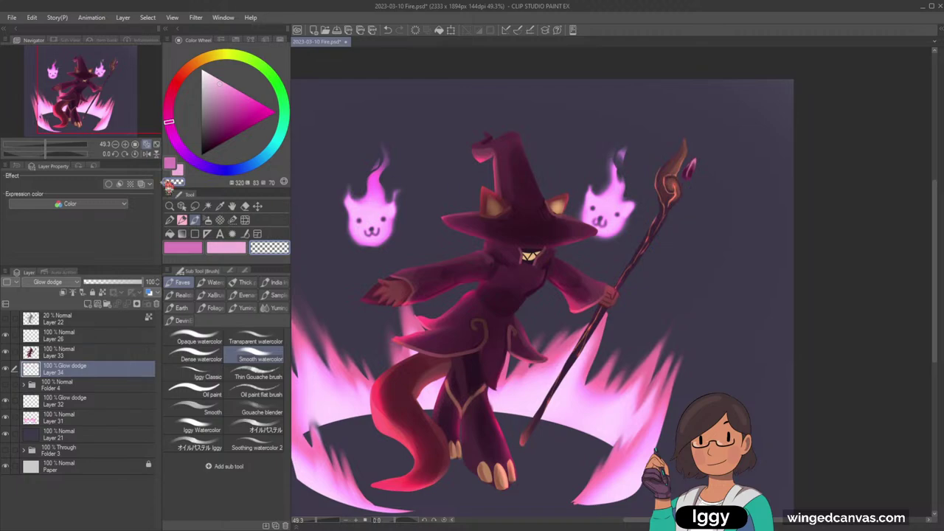
left_click(155, 145)
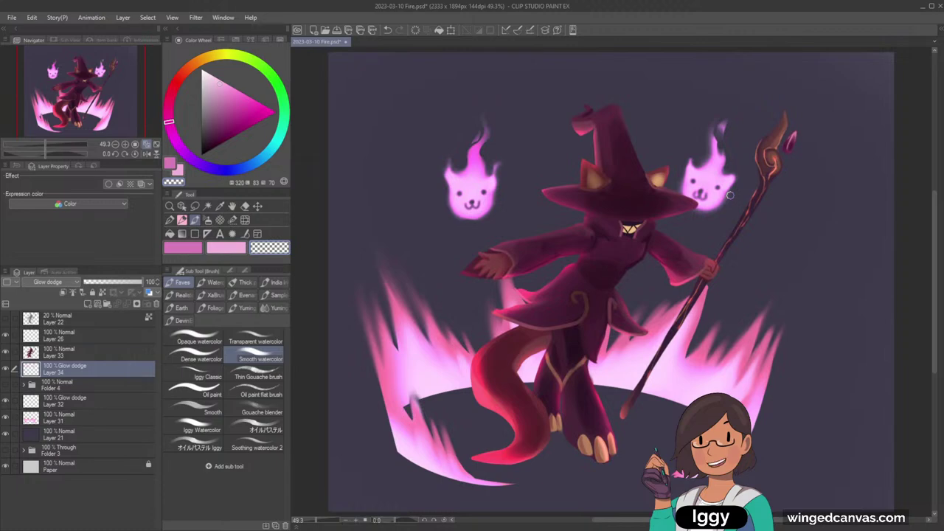
Step: Lasso the second wisp on Layer 34, rotate it slightly counterclockwise to stand upright and shift it towards the staff
left_click(103, 351)
left_click(169, 206)
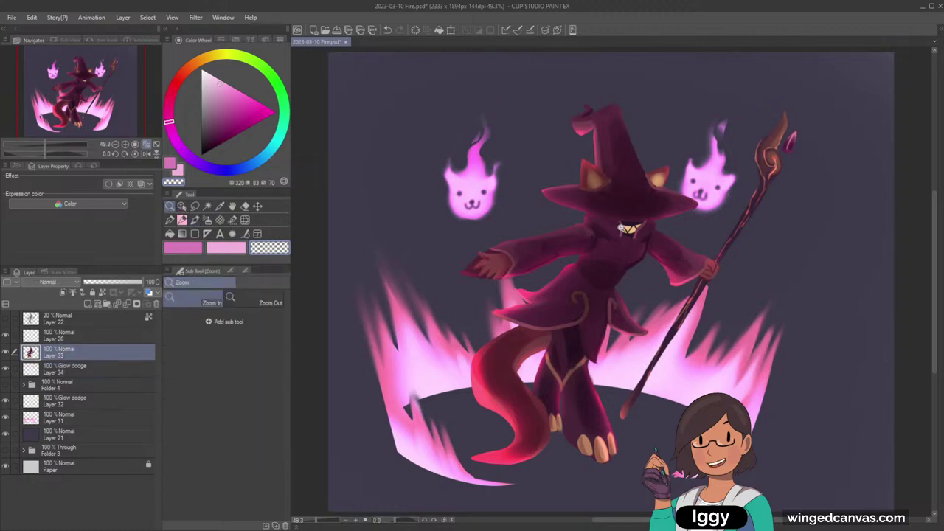
left_click(631, 215)
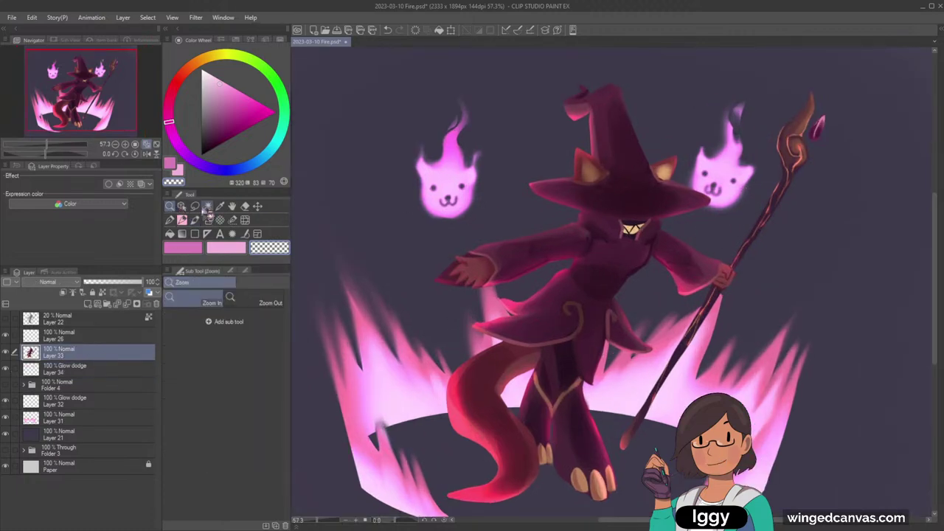
left_click(182, 205)
left_click(732, 188)
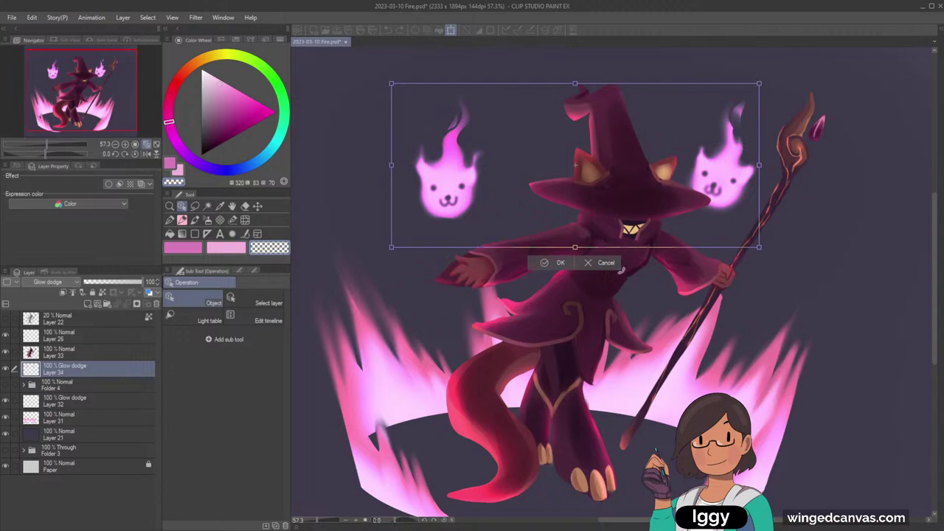
left_click(605, 264)
left_click(195, 205)
mouse_move(739, 75)
left_mouse_down()
mouse_move(764, 82)
mouse_move(739, 77)
left_mouse_up()
key("ctrl+t")
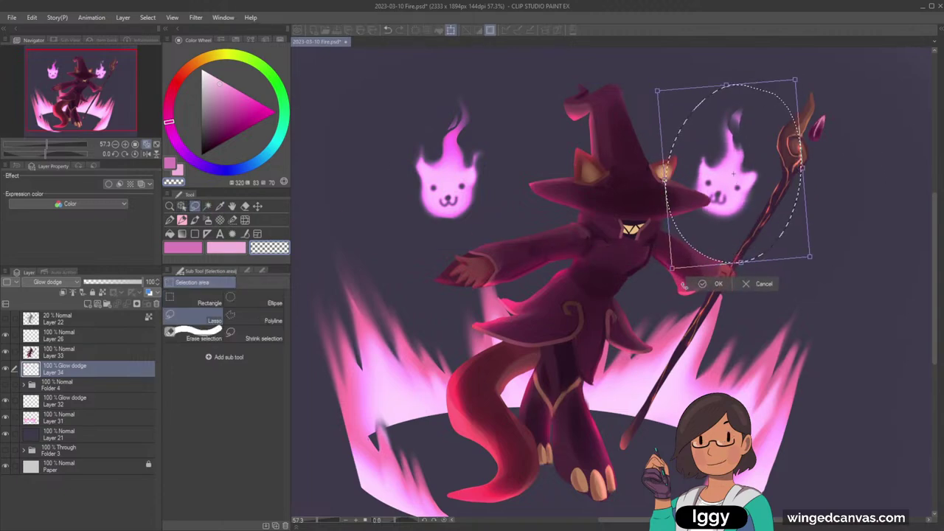
left_click(703, 284)
left_click(648, 279)
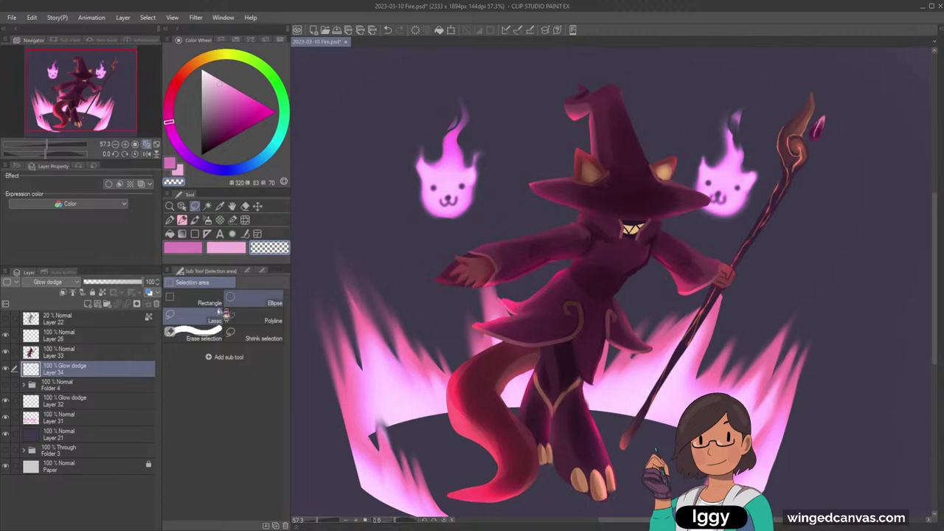
Step: Add a new Glow dodge layer directly above the character's Layer 33 and clip it to that layer
left_click(23, 385)
left_click(23, 385)
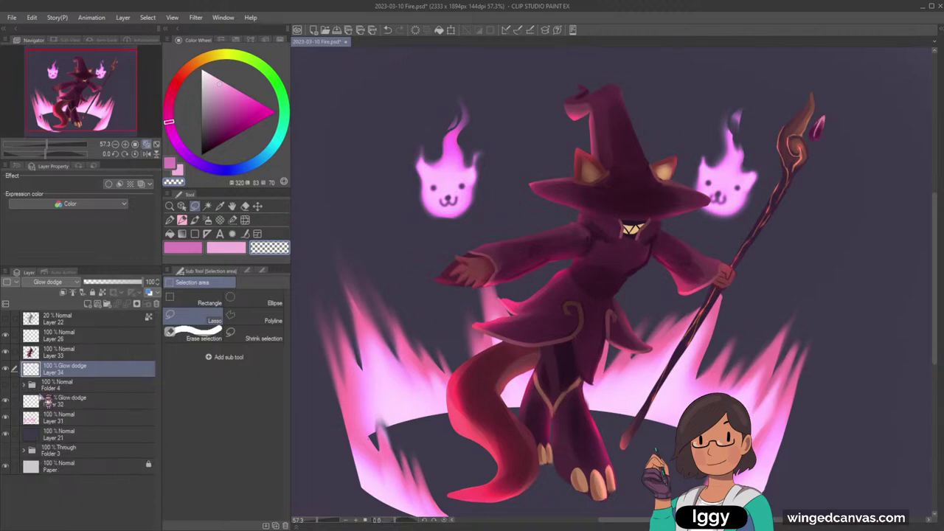
left_click(74, 353)
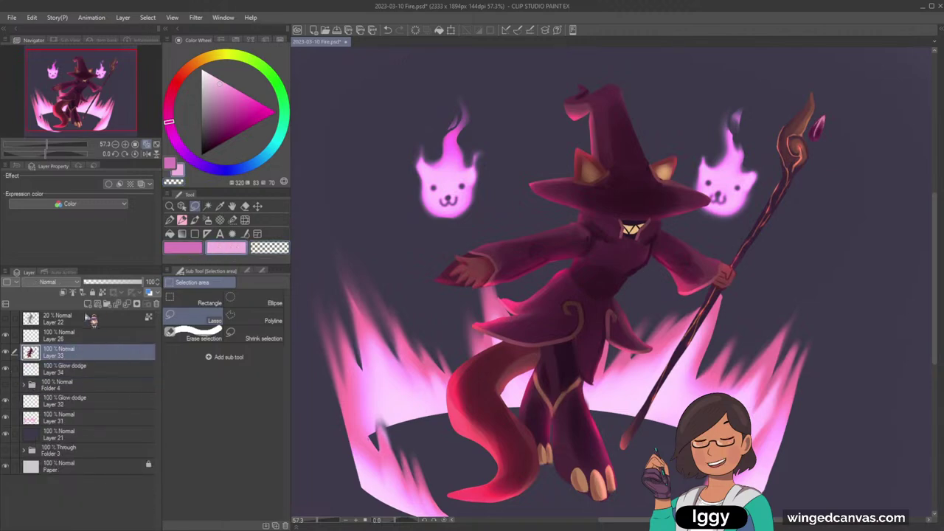
left_click(87, 302)
left_click(75, 283)
left_click(63, 107)
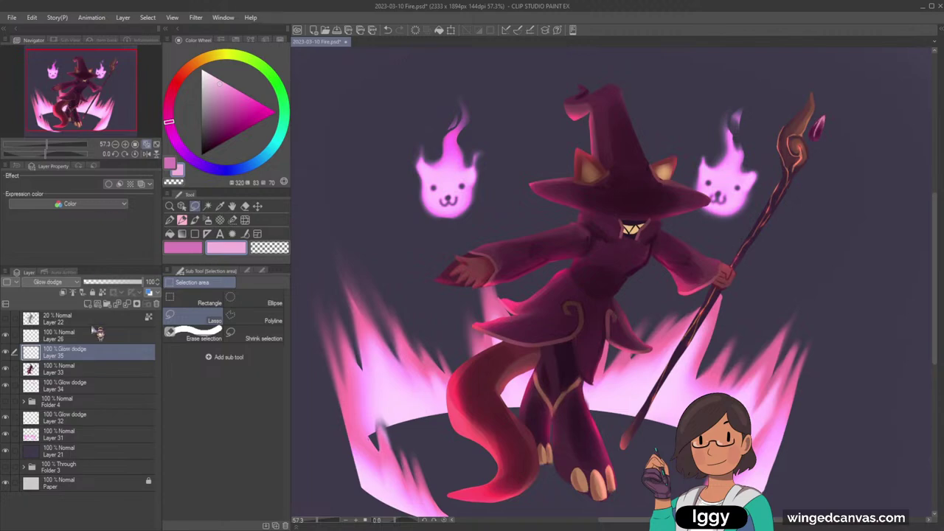
left_click(63, 293)
Step: Airbrush a soft light pink glow onto the hat brim's tip beside the second wisp on the clipped layer
left_click(183, 251)
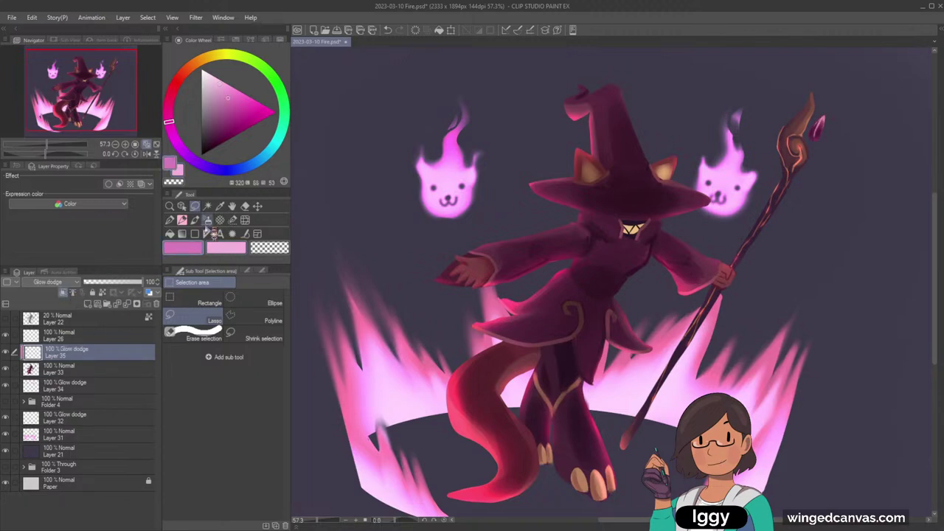
key("c")
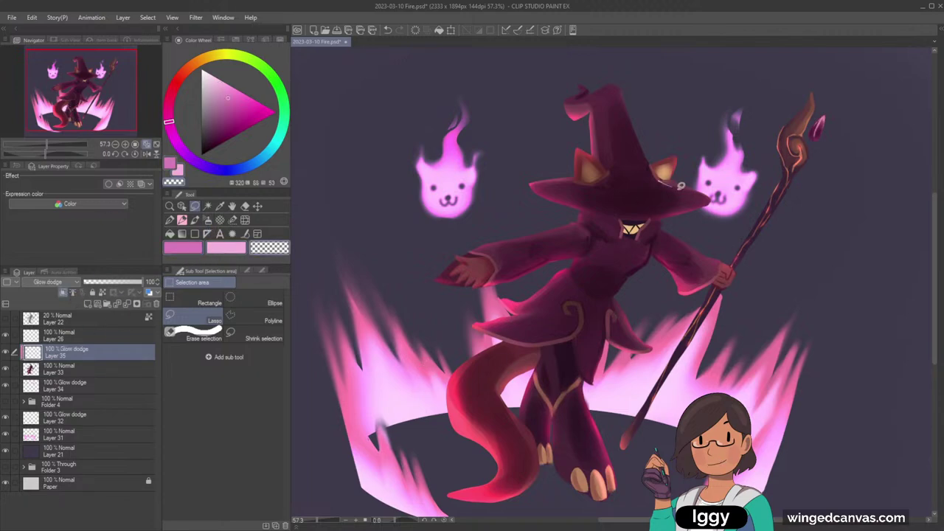
key("b")
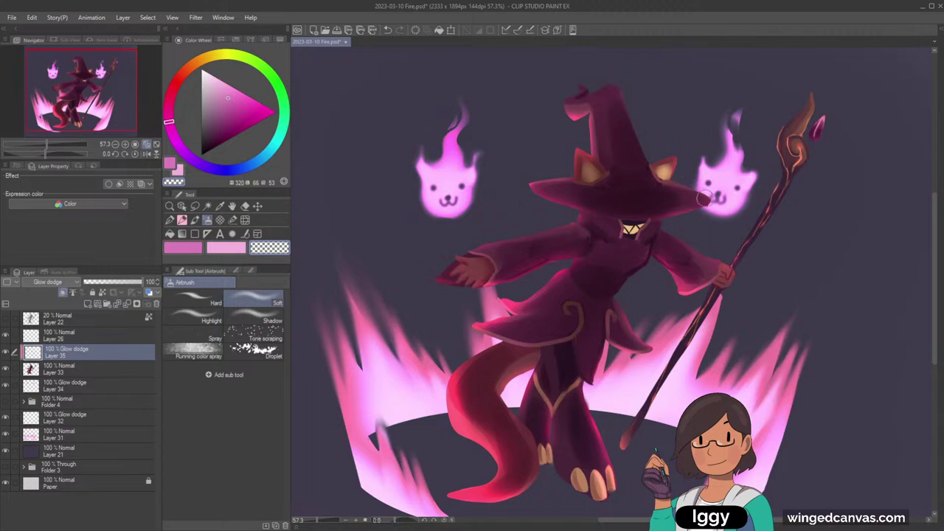
left_click(232, 250)
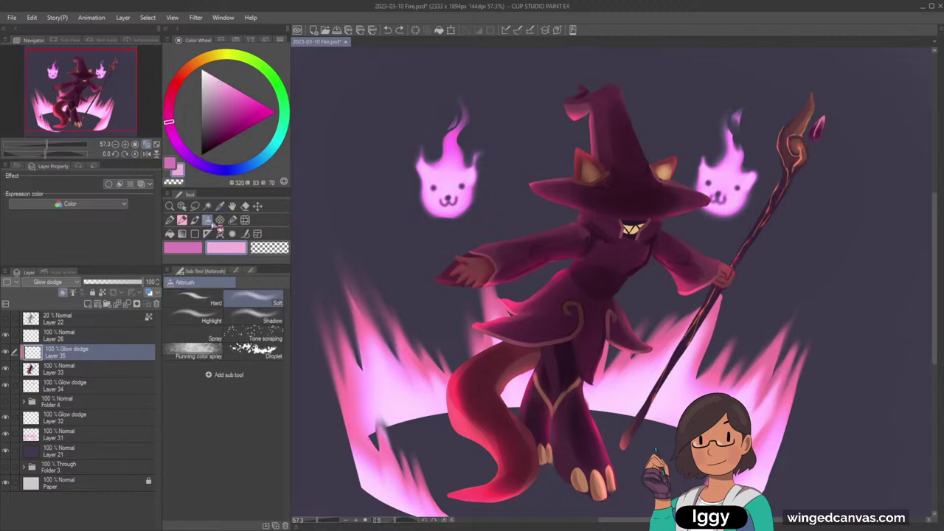
left_click_drag(679, 183, 711, 198)
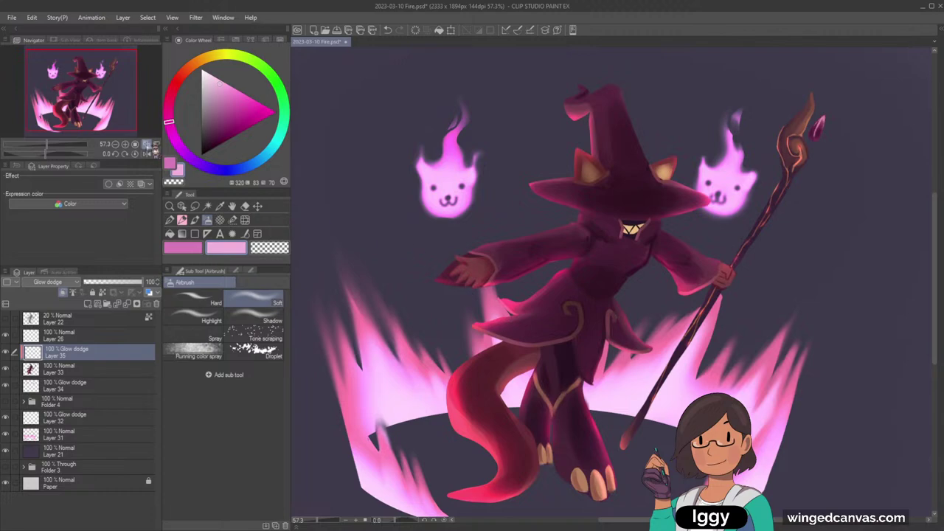
left_click(146, 143)
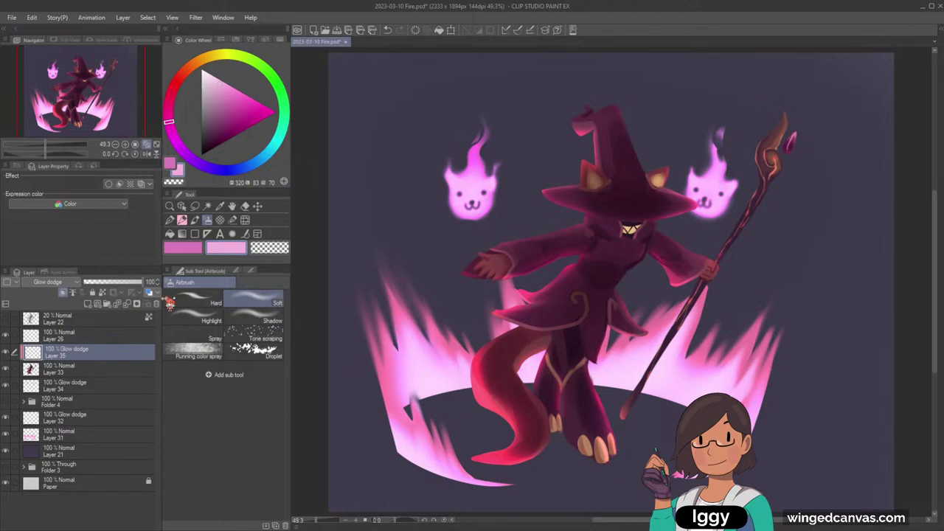
left_click(170, 206)
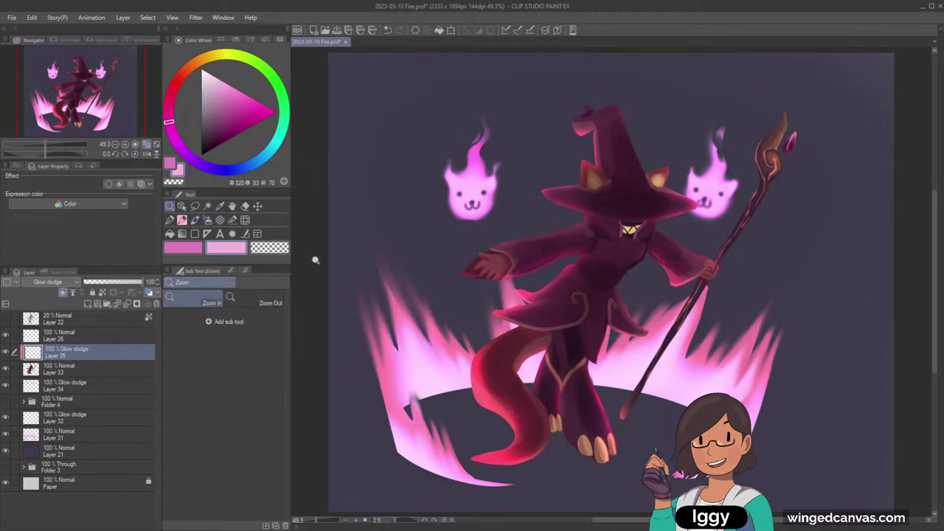
Step: Merge the clipped Glow dodge Layer 35 with the character's Layer 33
left_click(447, 321, "alt")
left_click(717, 184)
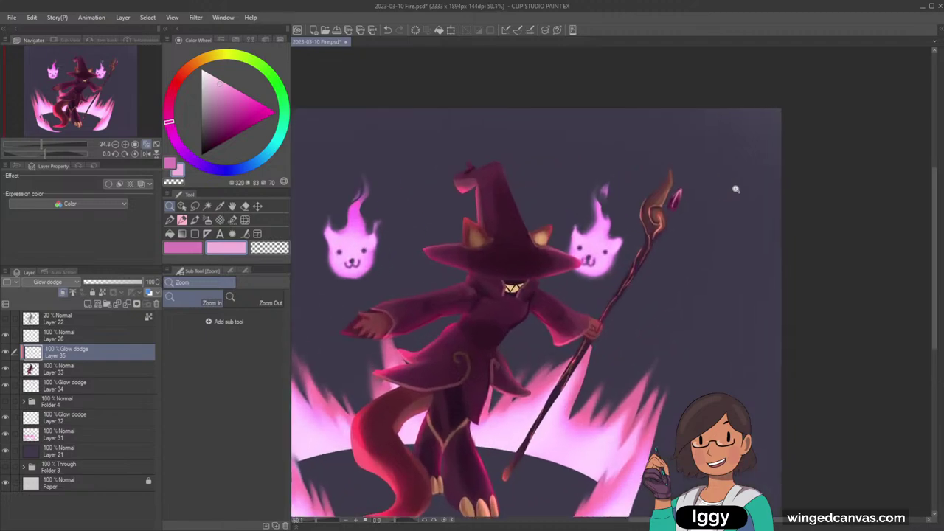
left_click(586, 229)
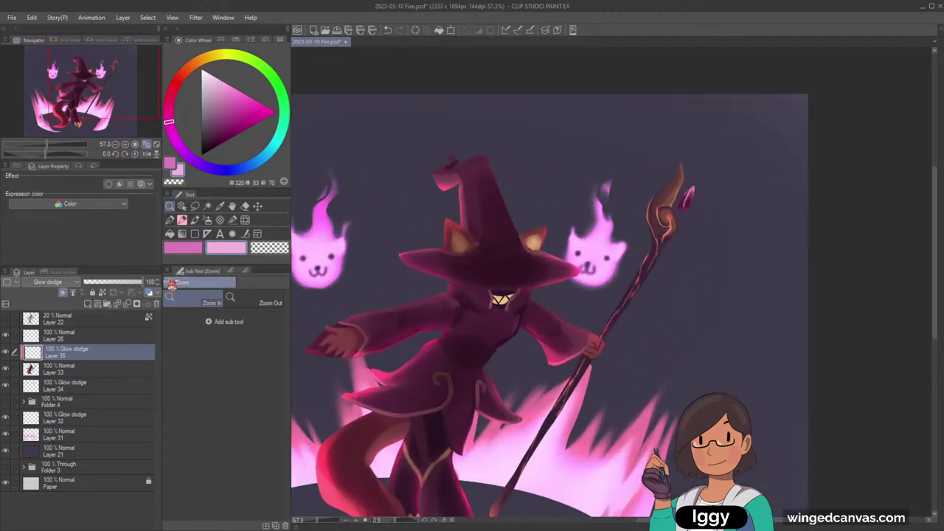
left_click(207, 220)
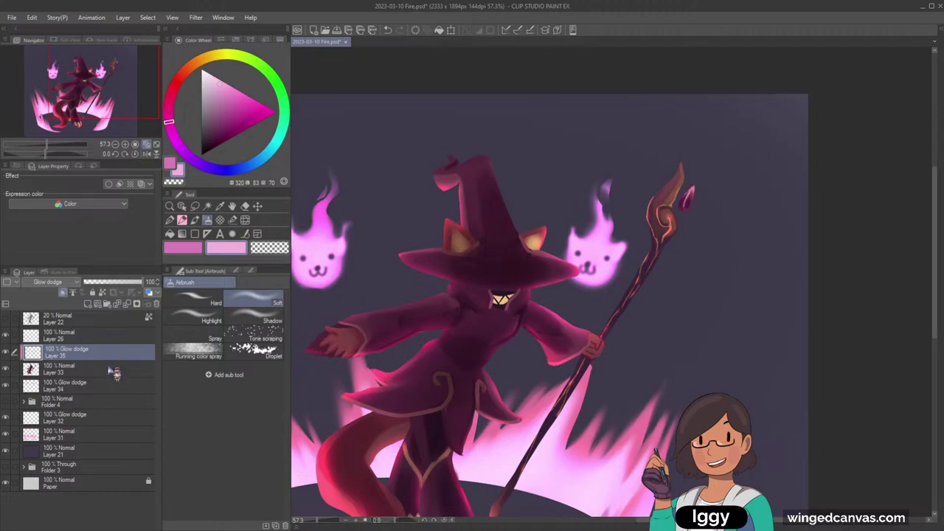
left_click(114, 372, "ctrl")
key("shift+alt+e")
key("ctrl+space")
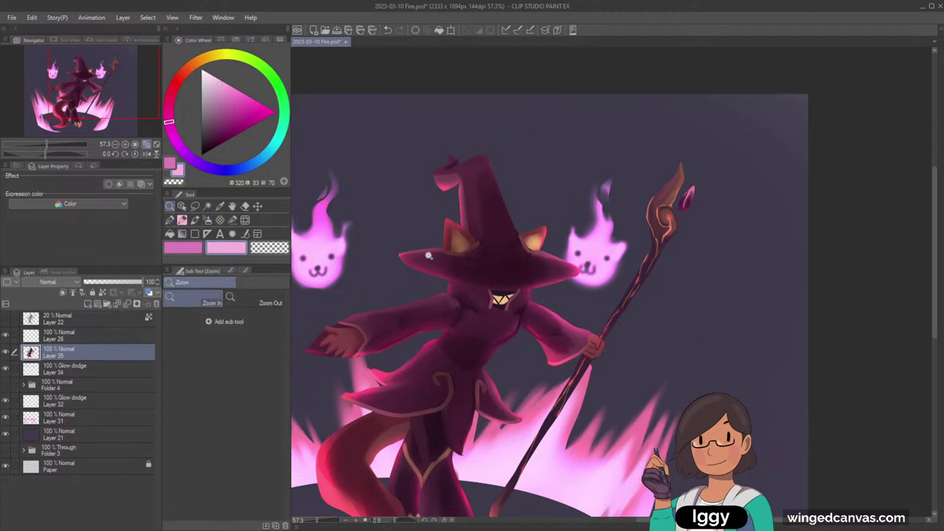
Step: Blend the shading on the witch hat's cone with sampled dark magenta tones using the Smooth watercolor brush
left_click_drag(508, 295, 483, 295)
left_click_drag(554, 283, 567, 291)
left_click(498, 204)
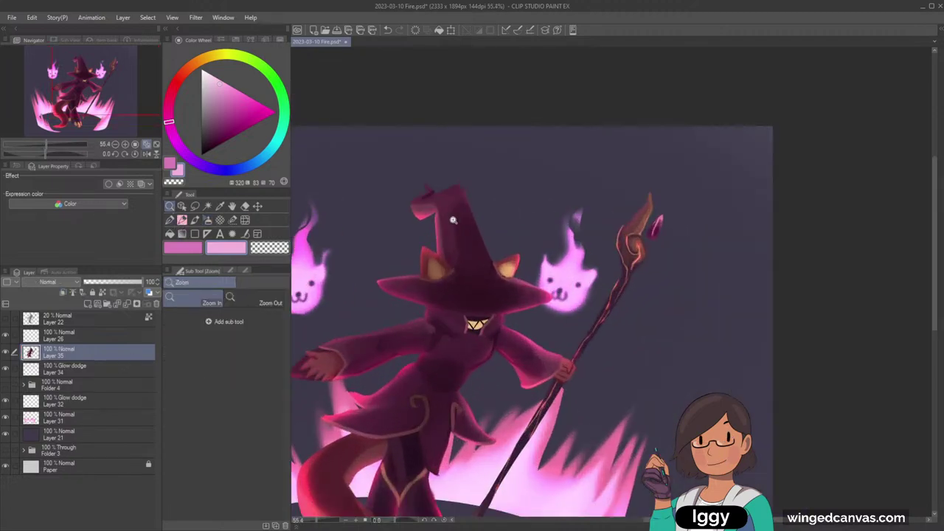
left_click(453, 221, "alt")
left_click(451, 226)
key("b")
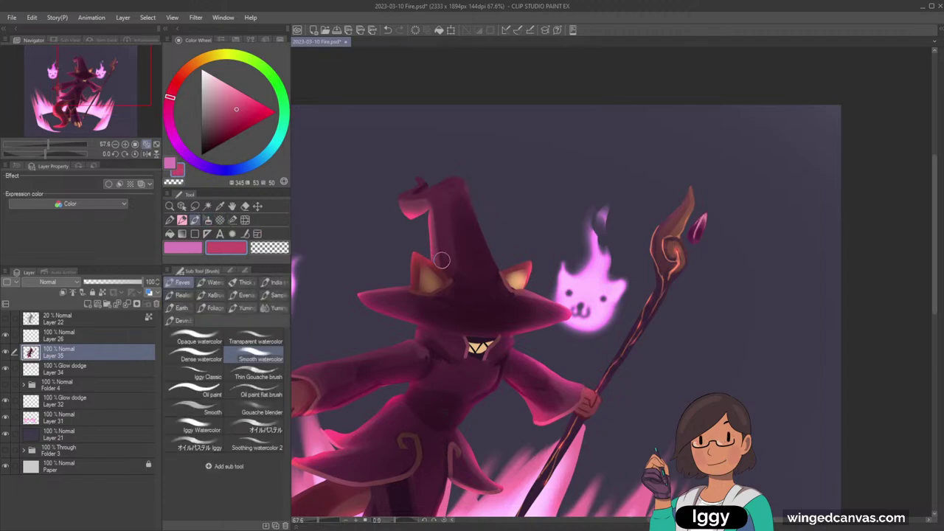
left_click(446, 220, "alt")
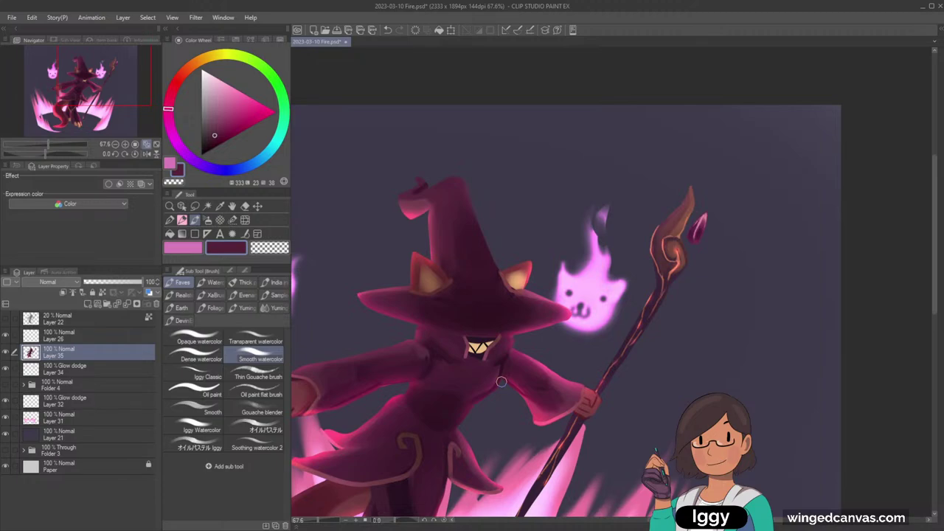
left_click(461, 246, "alt")
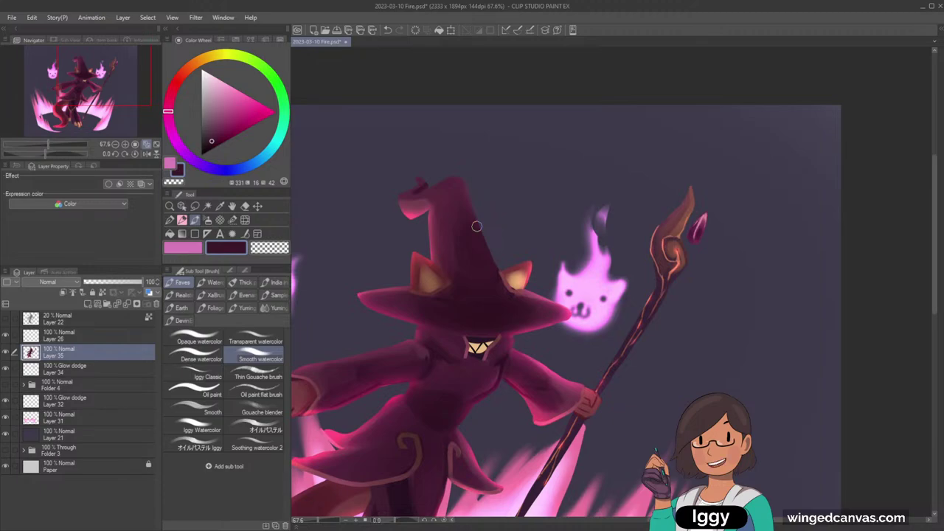
left_click(469, 267, "alt")
Step: Smooth the shading on the outstretched sleeve and upper skirt with sampled dark purples using the Smooth watercolor brush
left_click_drag(104, 72, 97, 87)
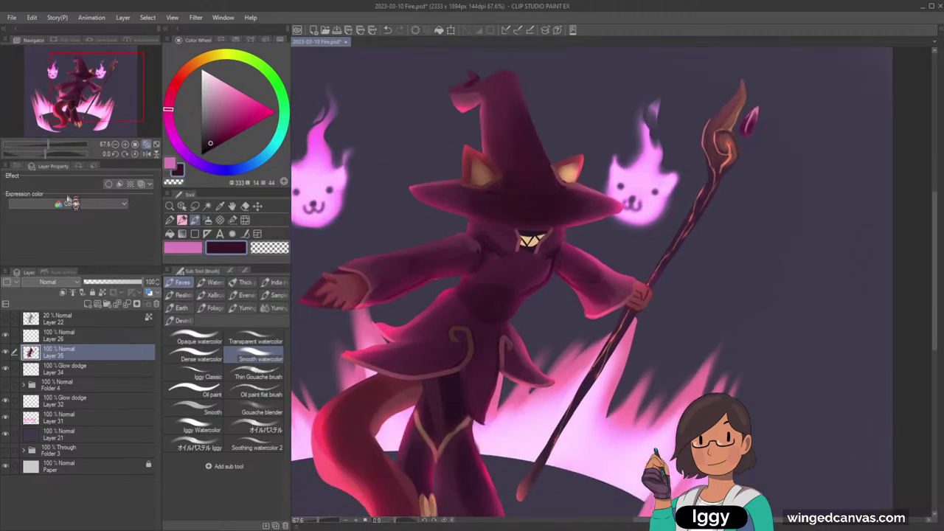
left_click(393, 290, "alt")
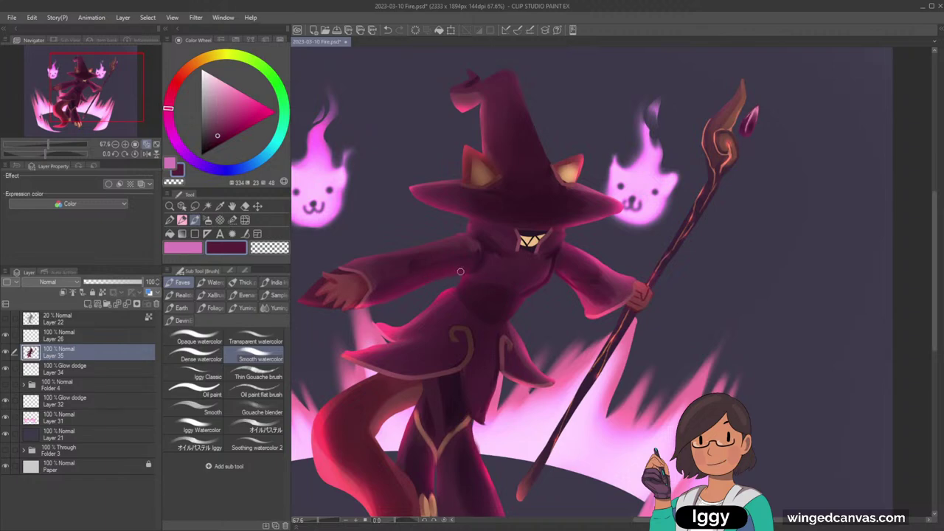
left_click(422, 258, "alt")
left_click(426, 267, "alt")
left_click(443, 316, "alt")
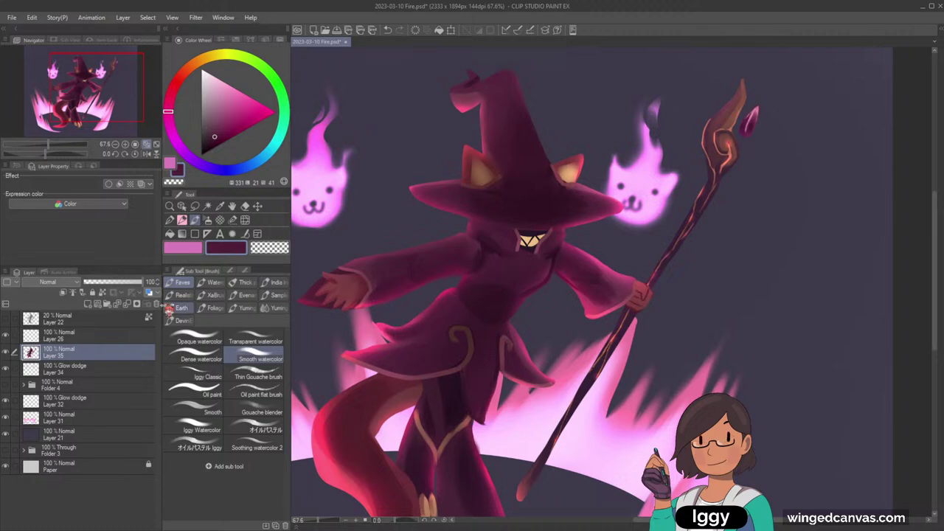
Step: Add a new layer above the character and paint a light salmon-pink rim along the skirt's edge with the オイルパステル Iggy brush
left_click(89, 303)
left_click(222, 448)
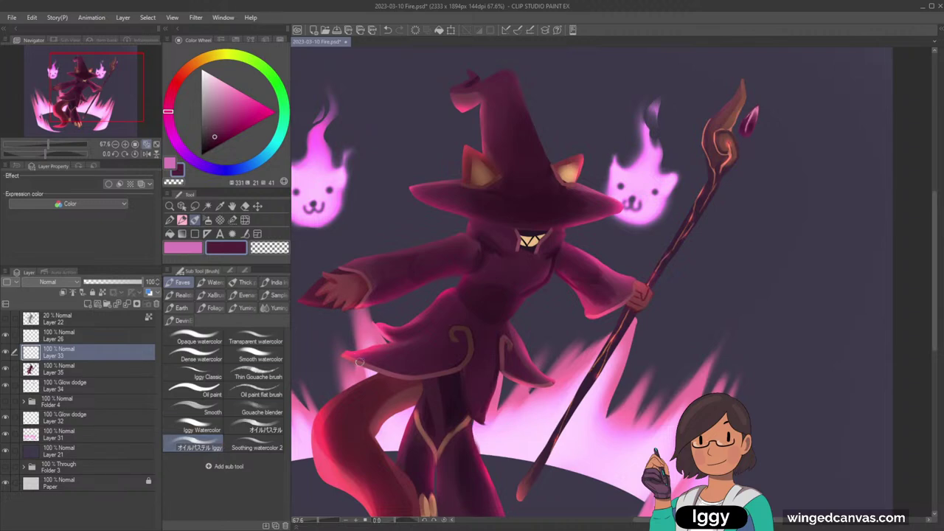
left_click(233, 109)
left_click(172, 91)
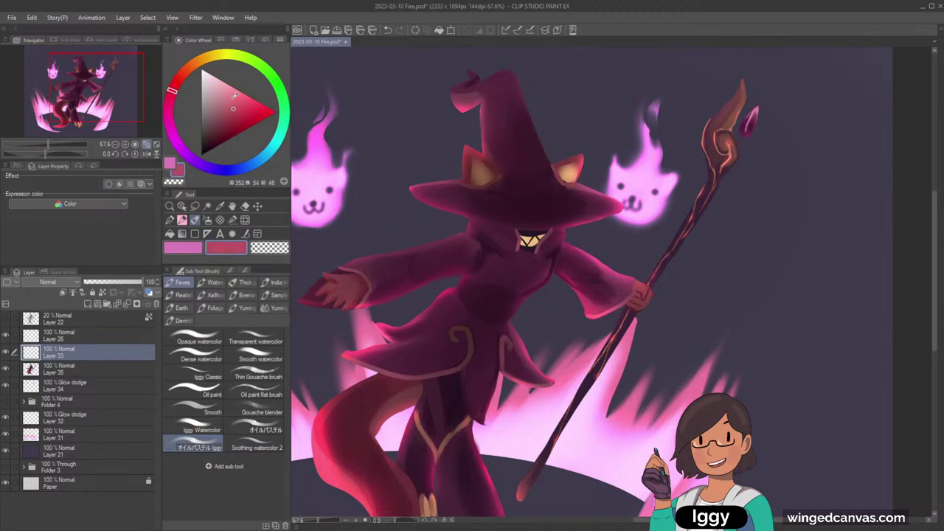
left_click(227, 88)
left_click(174, 87)
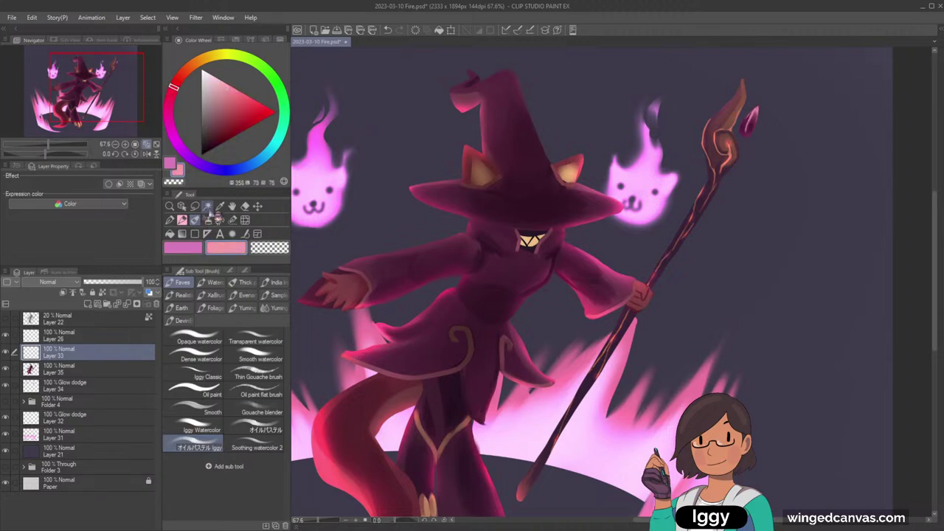
left_click_drag(343, 356, 361, 364)
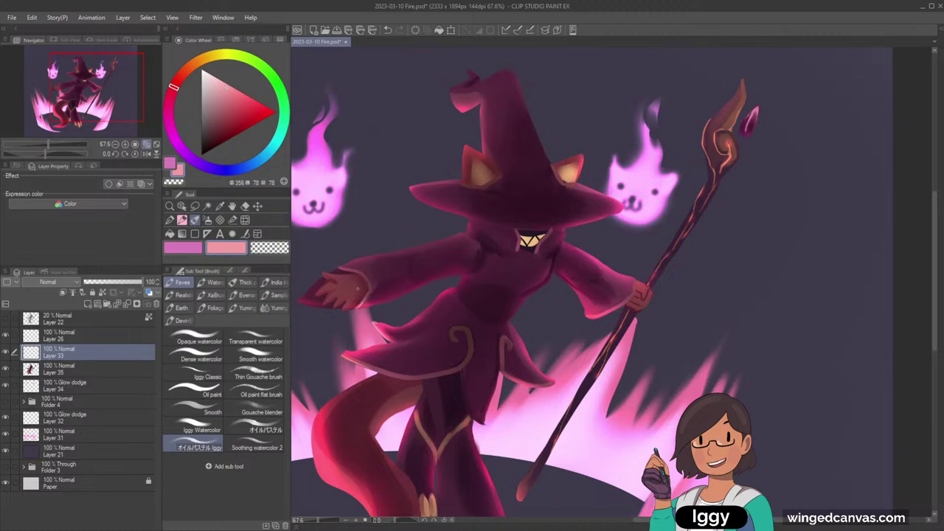
Step: Define the outstretched hand and its cuff trim with sampled reds and pinks, undoing one stray stroke
left_click(358, 288, "alt")
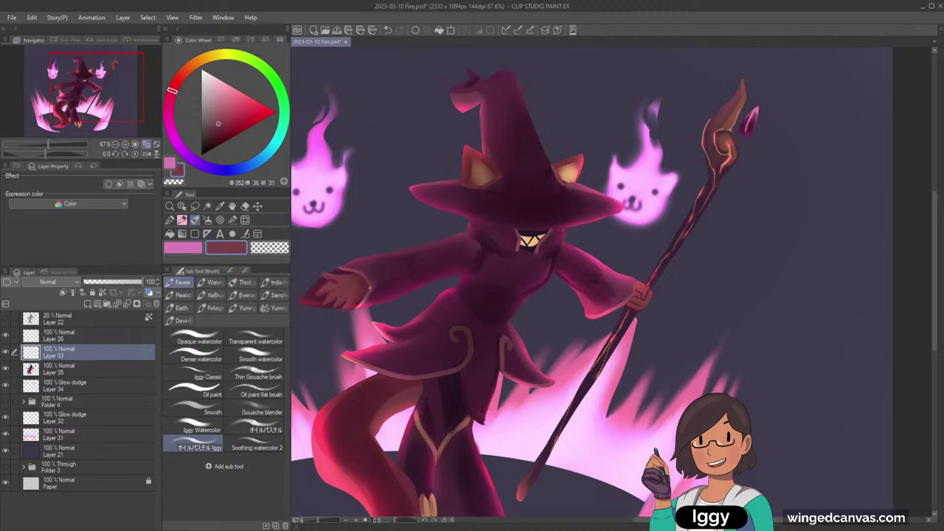
left_click(370, 289, "alt")
left_click(366, 291, "alt")
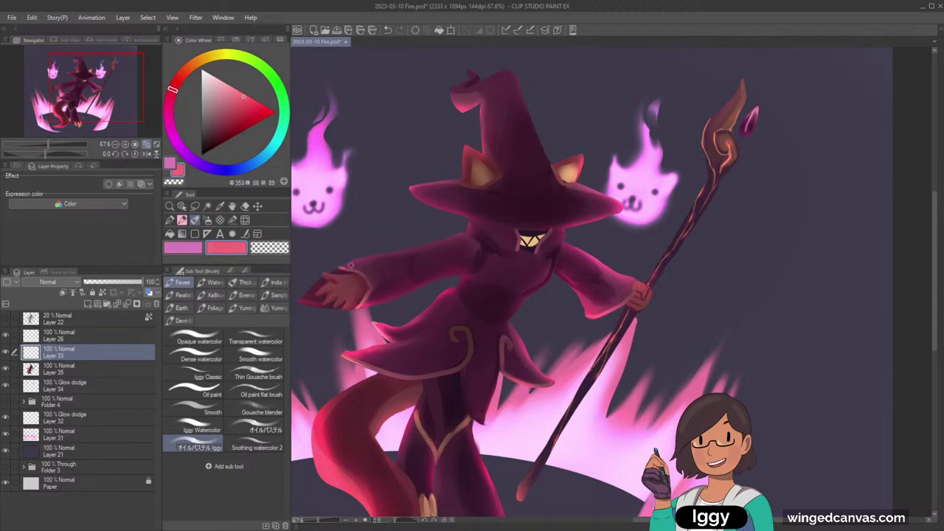
key("ctrl+z")
left_click(358, 275, "alt")
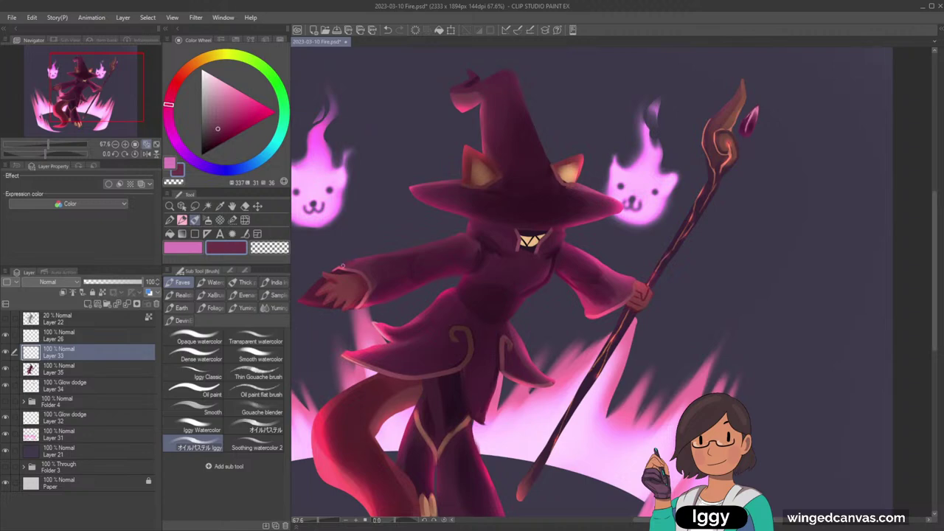
Step: Repaint the outstretched sleeve's edge and shading around the cuff with sampled dark magenta tones
left_click(367, 260, "alt")
left_click(367, 260, "alt")
left_click(354, 262, "alt")
left_click(367, 253, "alt")
left_click(365, 265, "alt")
left_click(386, 269, "alt")
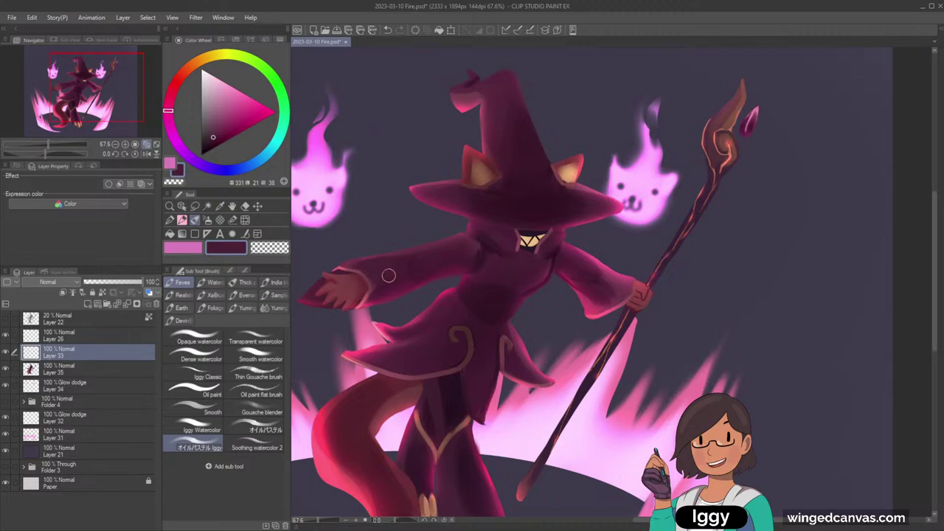
left_click(375, 291, "alt")
Step: Paint over the shoulder and chest of the robe with sampled dark purples using the オイルパステル Iggy brush to define the shoulder
left_click(99, 93)
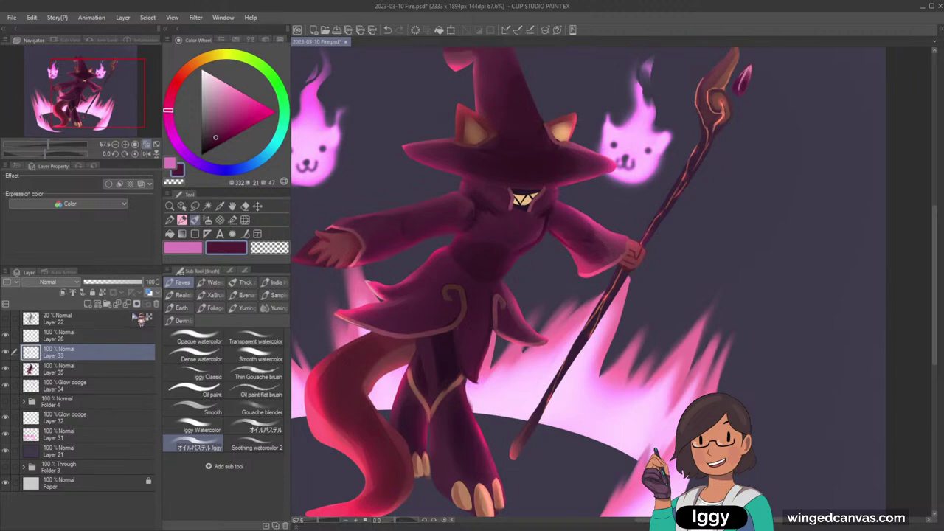
left_click(170, 206)
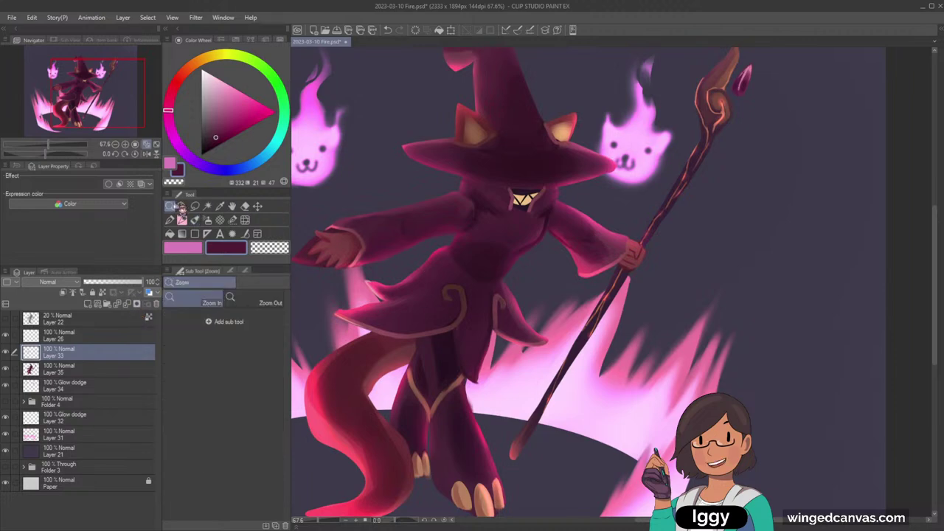
scroll(393, 242, "down", 3)
scroll(409, 295, "up", 3)
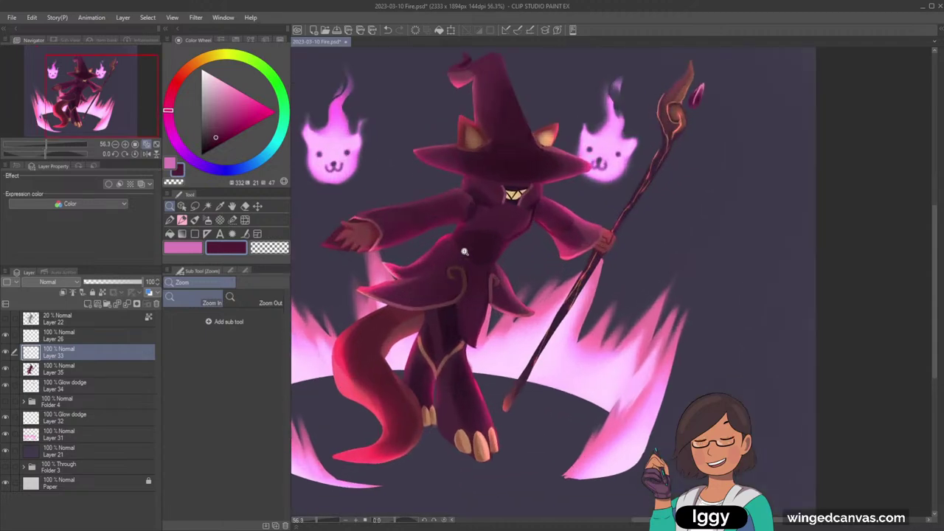
left_click(476, 196, "alt")
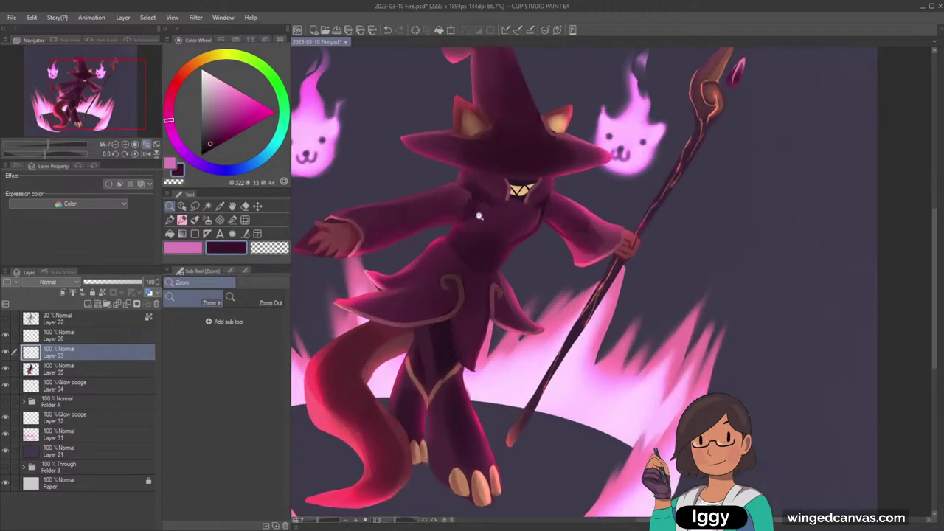
left_click_drag(486, 220, 384, 217)
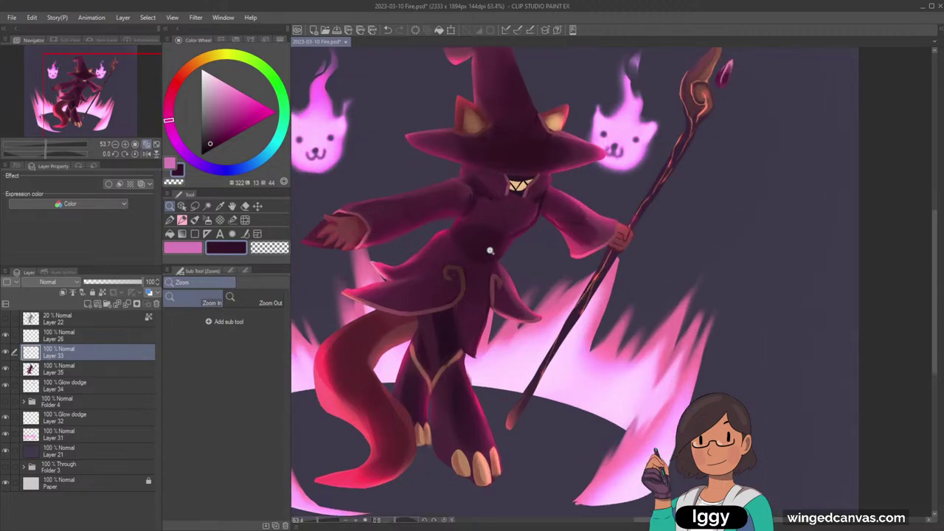
left_click(195, 221)
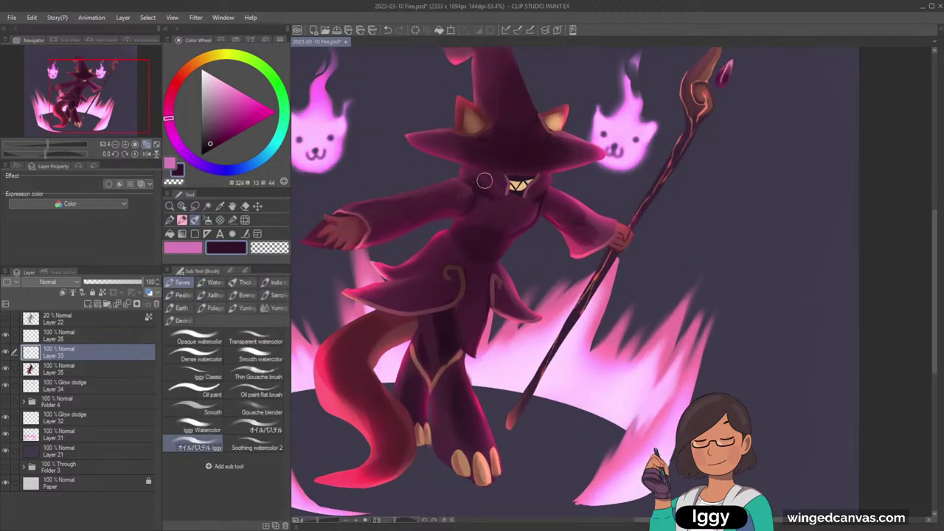
left_click(465, 199, "alt")
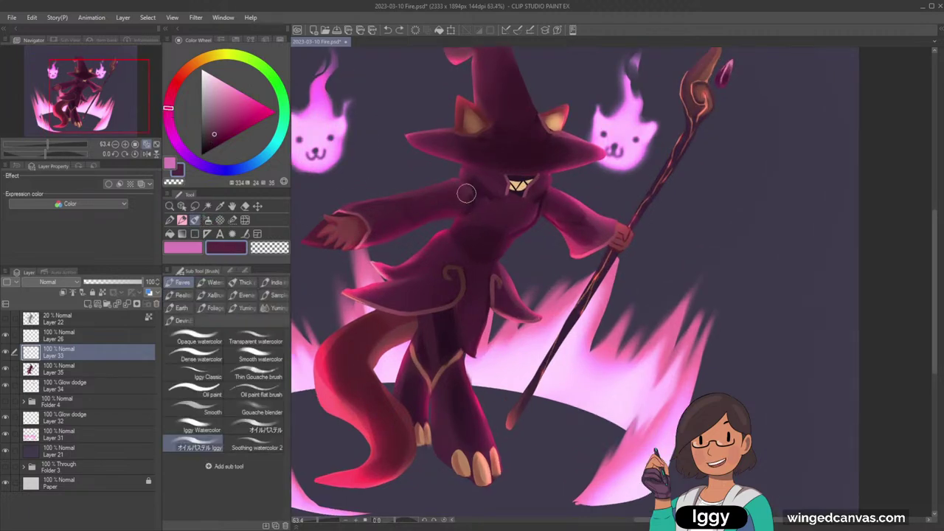
left_click(488, 197, "alt")
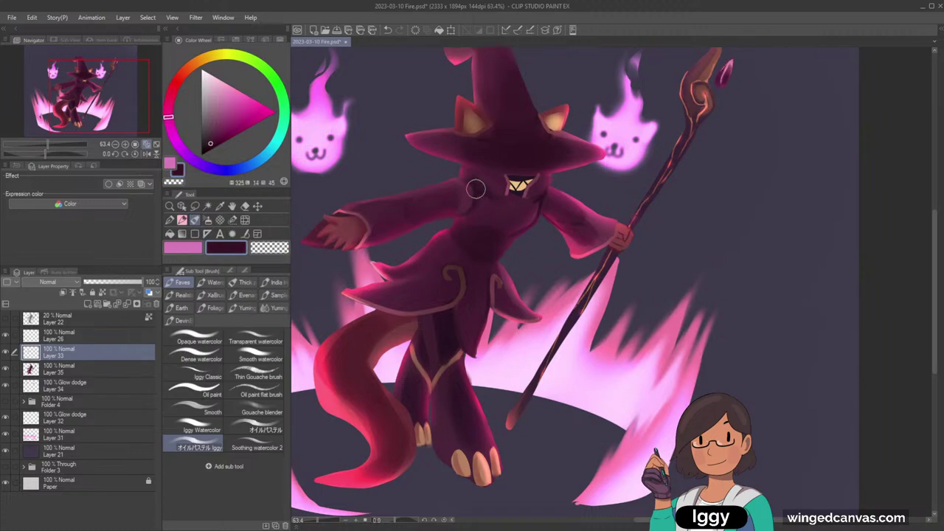
left_click(479, 209, "alt")
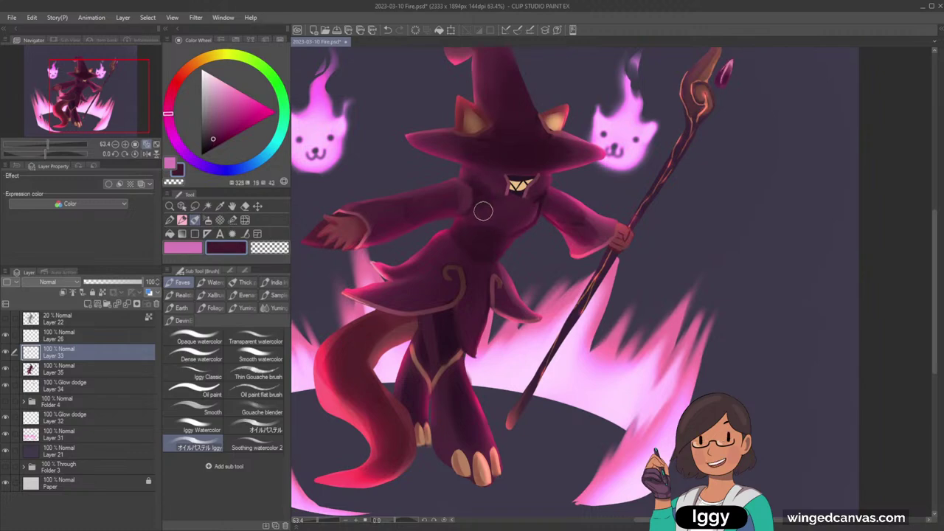
Step: Refine the robe's torso and shoulder edges with sampled dark tones and transparent color, and merge the detail layer with the character's Layer 35
left_click(523, 218, "alt")
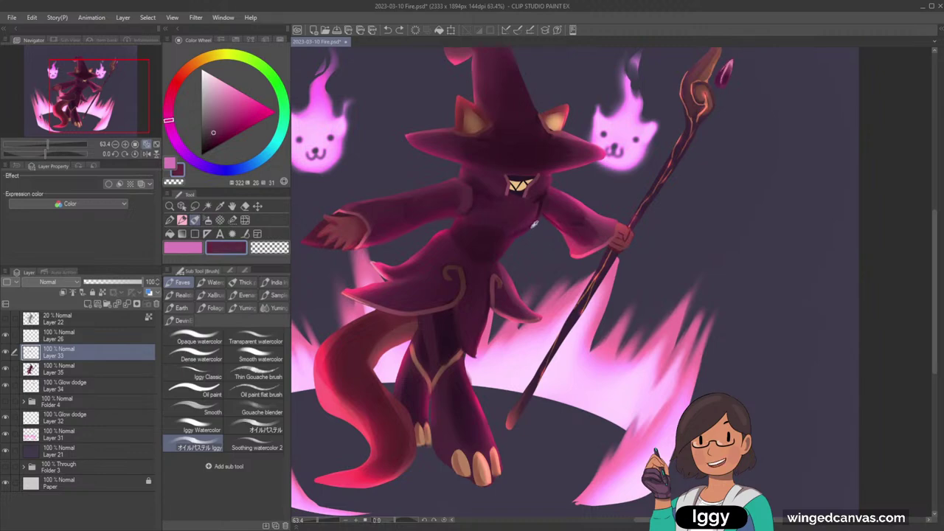
left_click(539, 218, "alt")
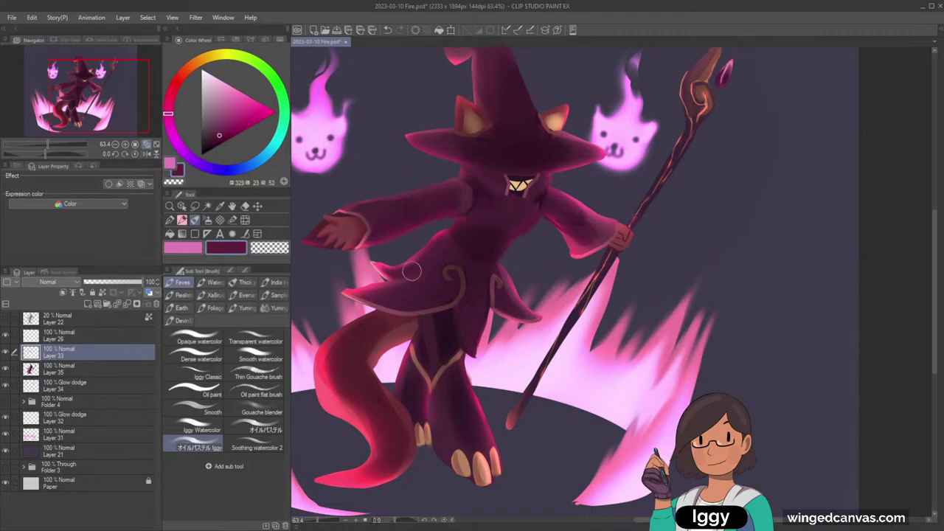
left_click(273, 249)
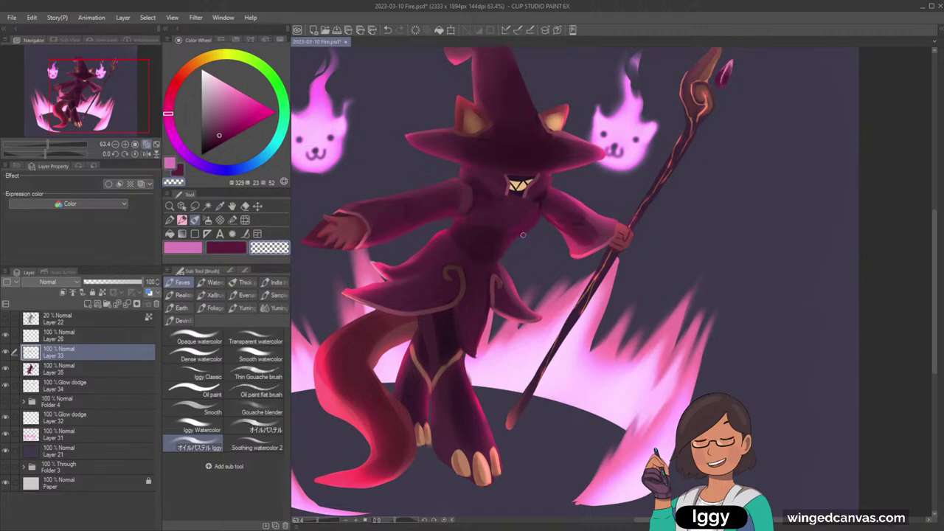
key("c")
left_click(543, 199, "alt")
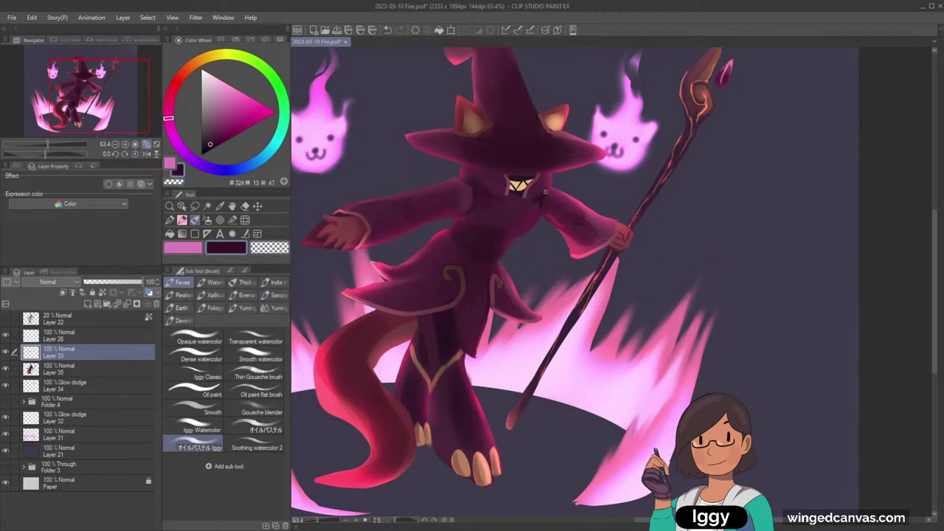
key("c")
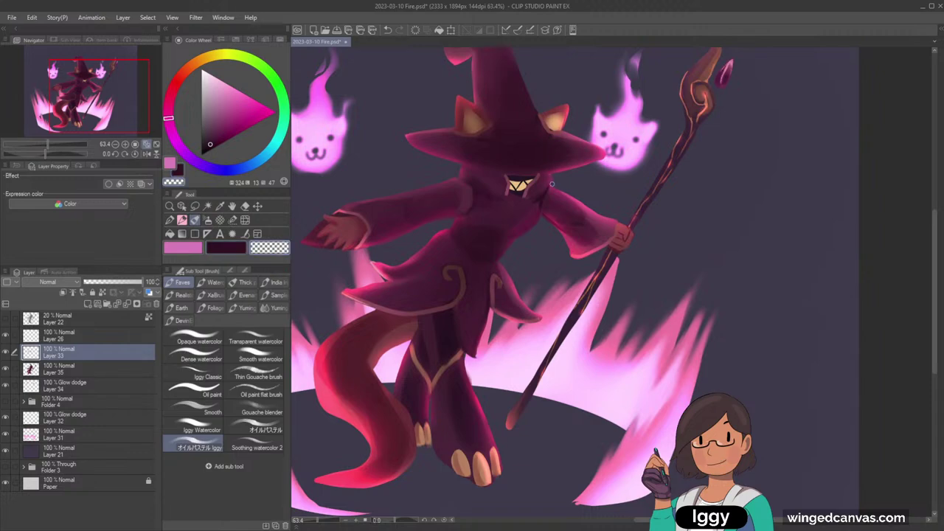
left_click(85, 373, "ctrl")
key("shift+alt+e")
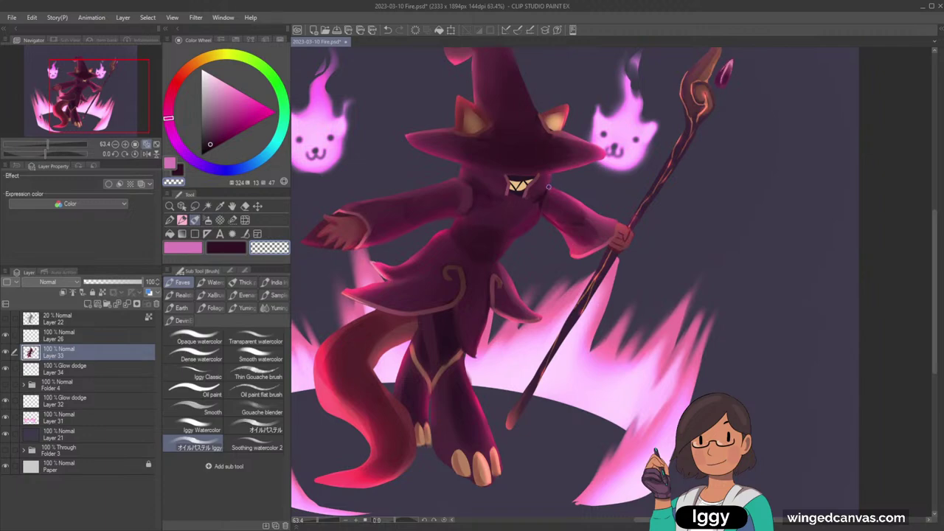
Step: Repaint the hat brim's edge and shading beside the wisp with sampled magenta and dark purple tones, undoing one stroke
left_click(156, 144)
left_click_drag(97, 96, 102, 99)
left_click(577, 168, "alt")
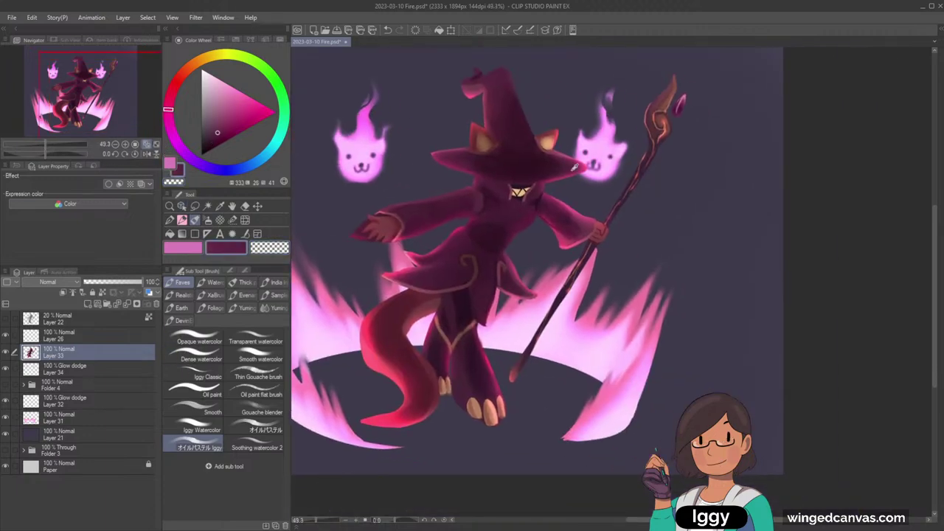
left_click(571, 171, "alt")
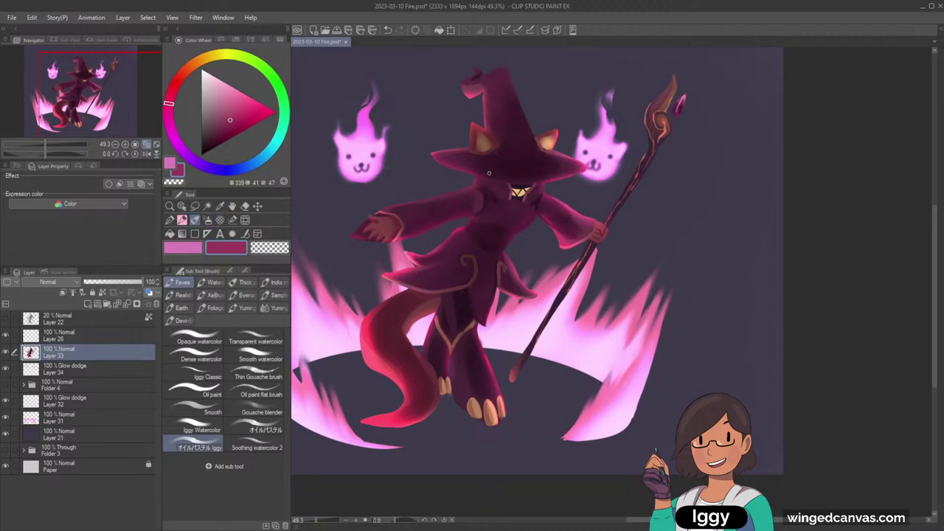
key("ctrl+z")
left_click(565, 158, "alt")
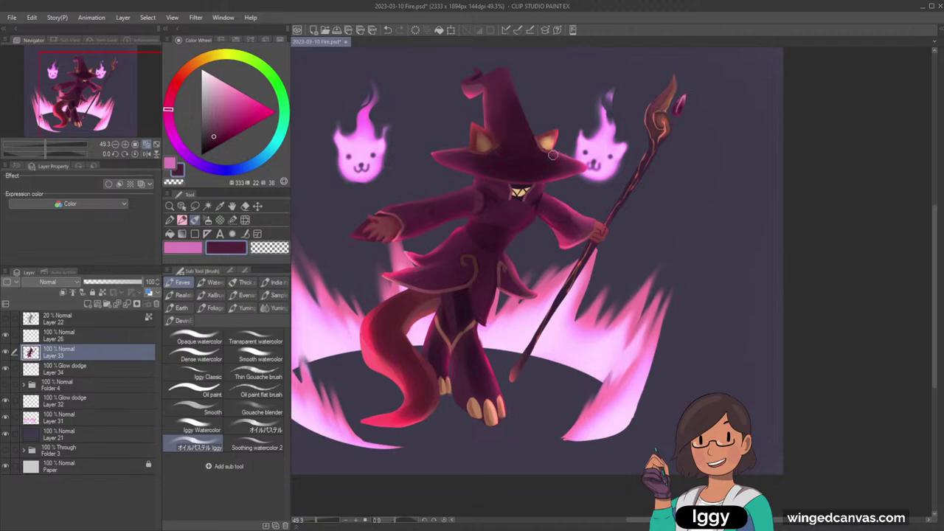
left_click(568, 159, "alt")
Step: Draw the belt outline and front seam on the robe's torso in a near-black purple, undoing one stroke
left_click(541, 198, "alt")
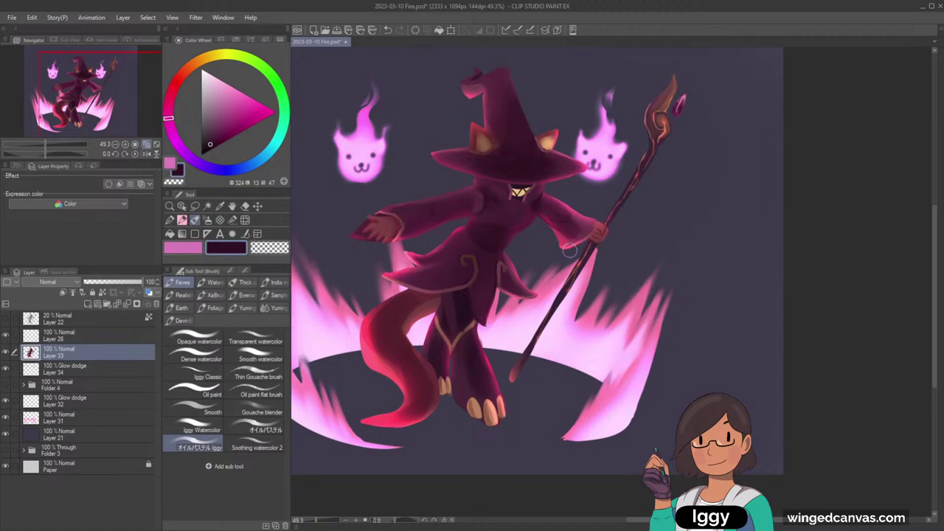
left_click(484, 231, "alt")
left_click(169, 123)
left_click(208, 148)
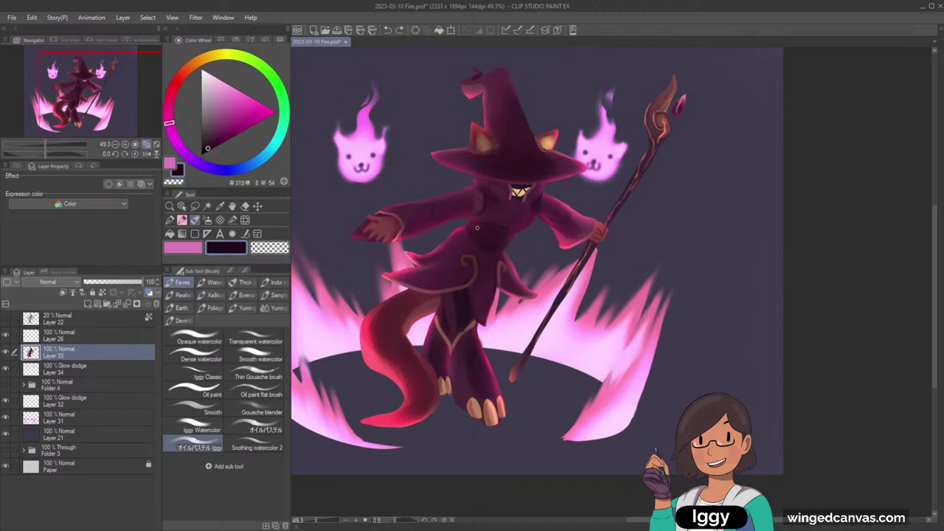
left_click_drag(487, 225, 480, 233)
key("ctrl+z")
left_click_drag(212, 147, 207, 152)
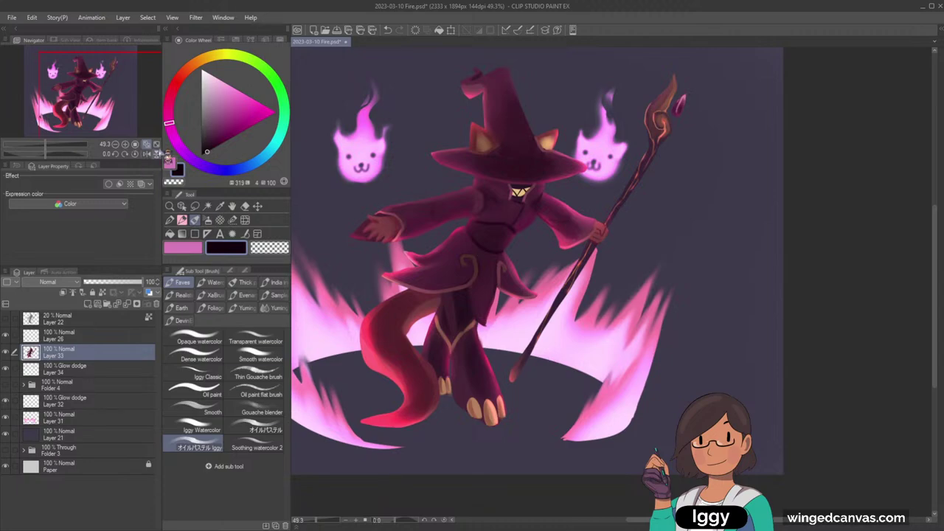
Step: Merge Layer 26 with the character's Layer 33 and lock the merged layer's transparent pixels
left_click(154, 148)
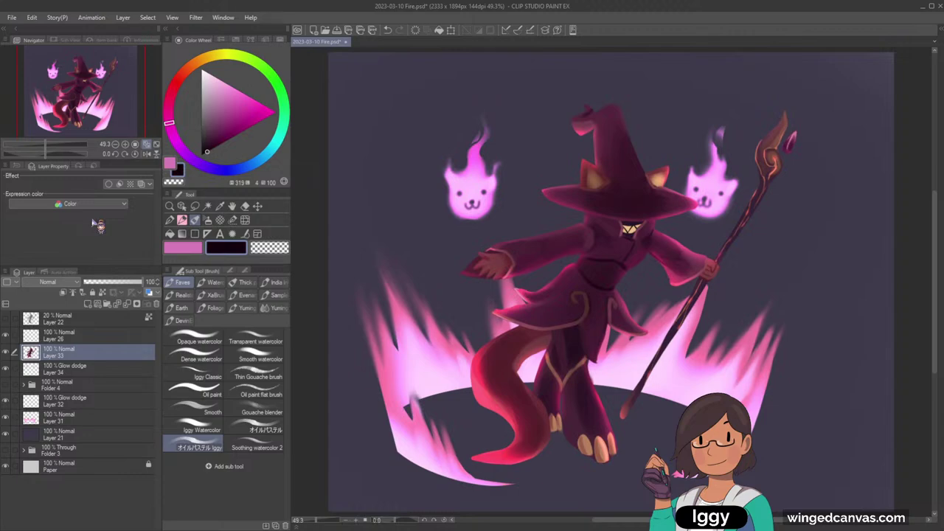
left_click(117, 340, "ctrl")
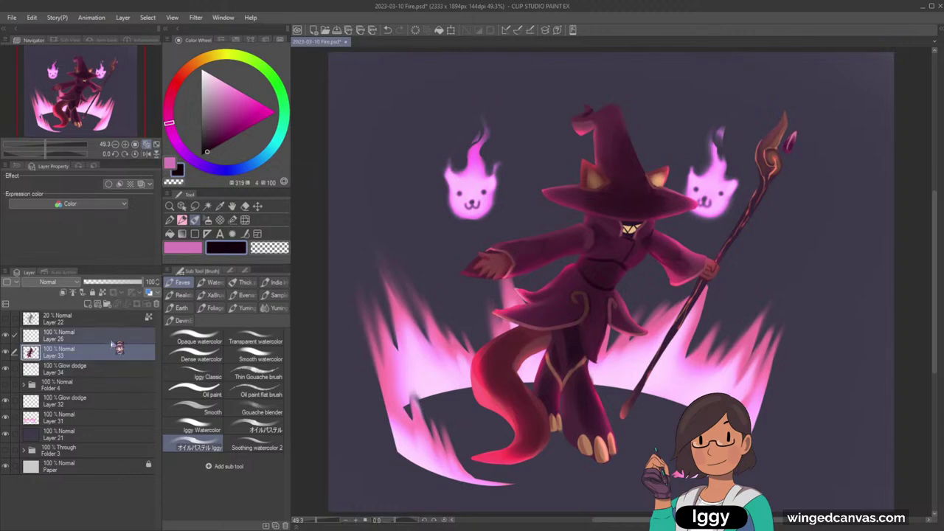
key("shift+alt+e")
left_click(583, 256, "alt")
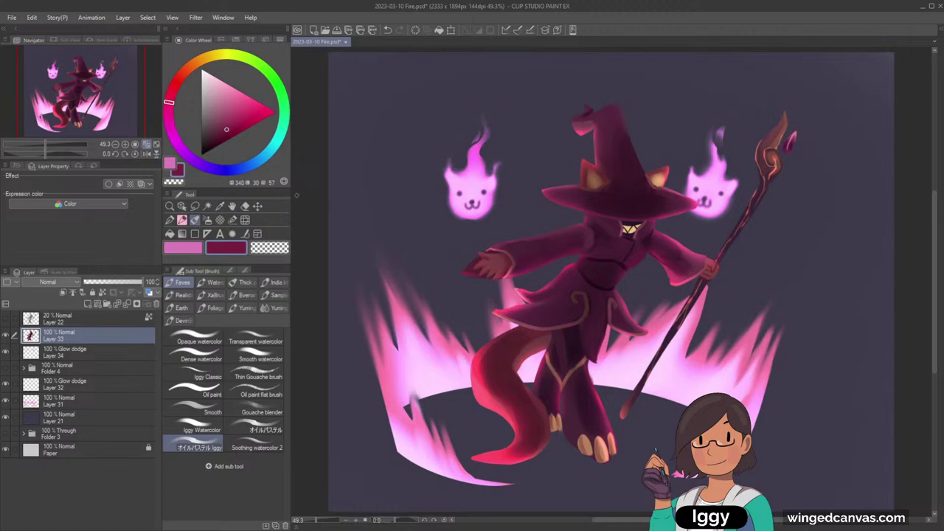
left_click(208, 220)
left_click(195, 220)
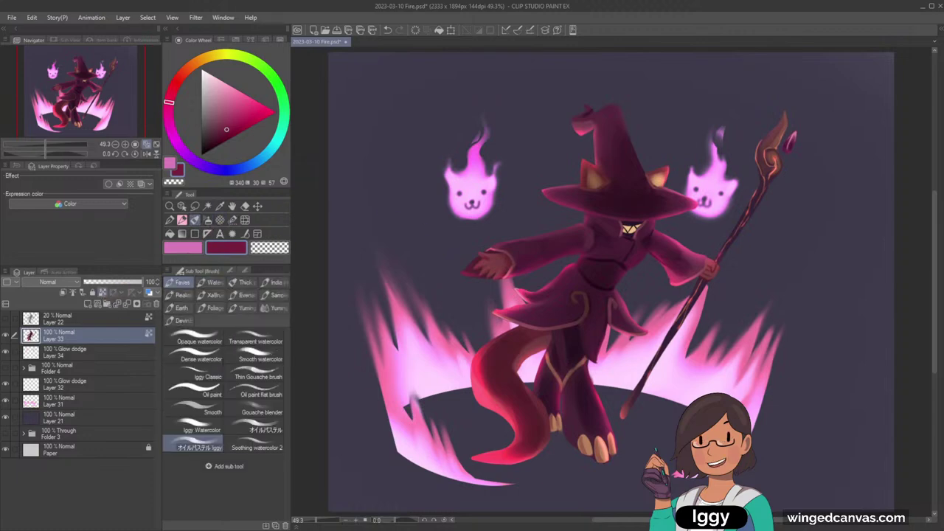
Step: Blend the robe's waist and torso with sampled dark magenta tones using a larger brush, undoing one stroke
left_click(579, 260, "alt")
key("]")
key("]")
left_click_drag(582, 263, 587, 270)
left_click(593, 272, "alt")
left_click(608, 255, "alt")
left_click(587, 254, "alt")
key("ctrl+z")
Step: Shade the outstretched sleeve with sampled dark magentas and brighten the undersides of both sleeves with a pinkish red
left_click(565, 250, "alt")
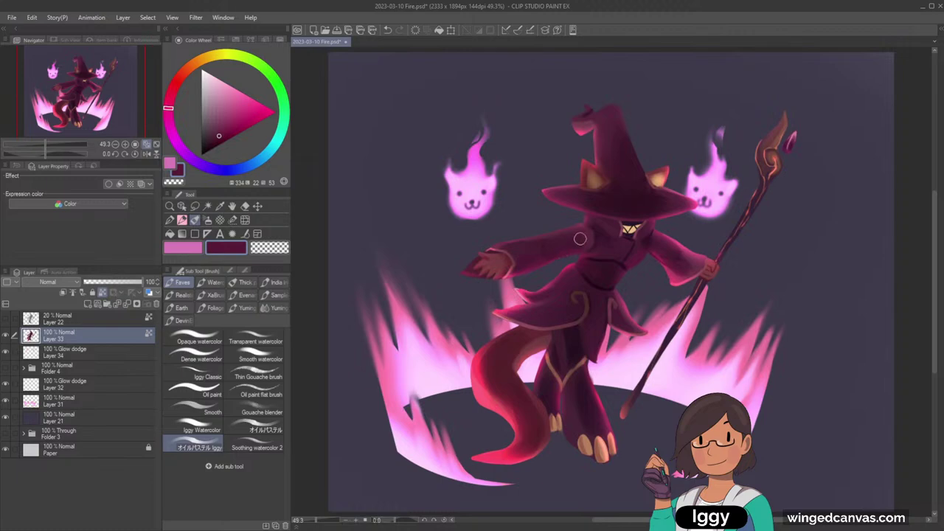
left_click(578, 239, "alt")
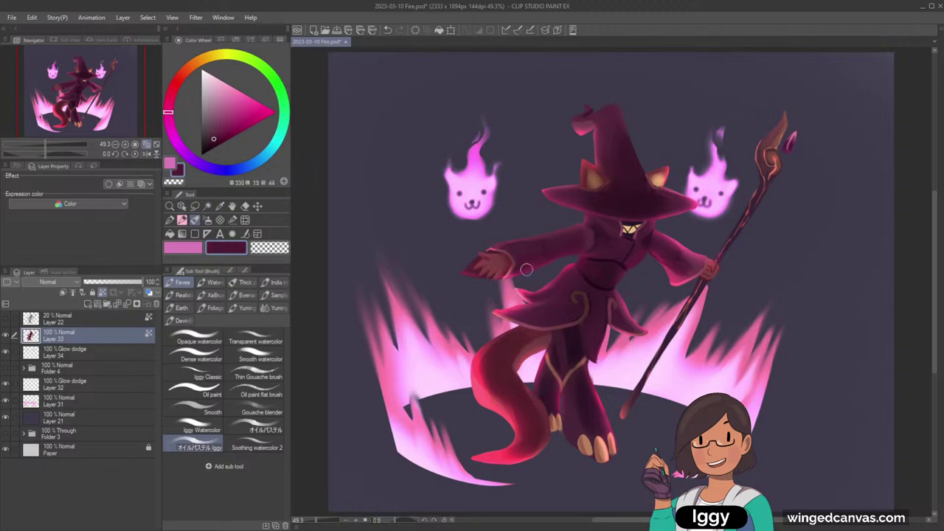
left_click(551, 261, "alt")
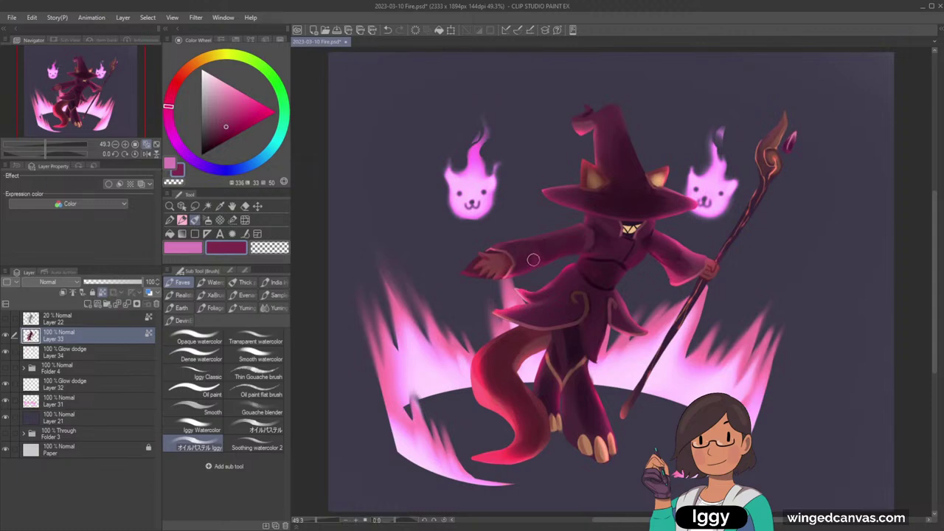
left_click(674, 275, "alt")
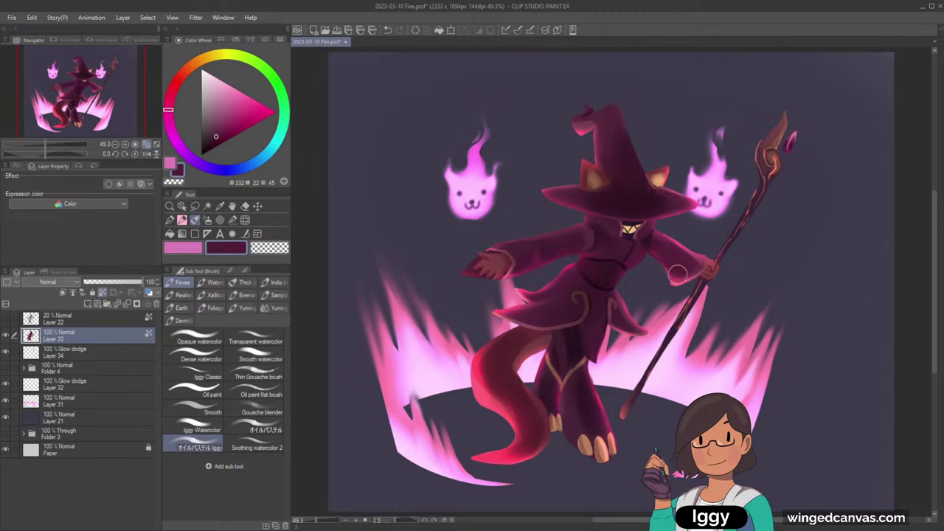
left_click(170, 98)
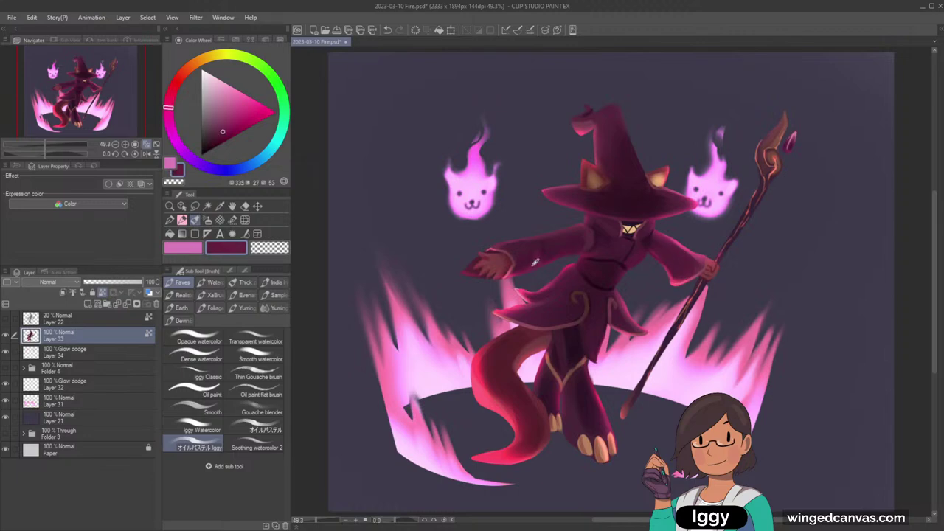
left_click_drag(227, 125, 241, 112)
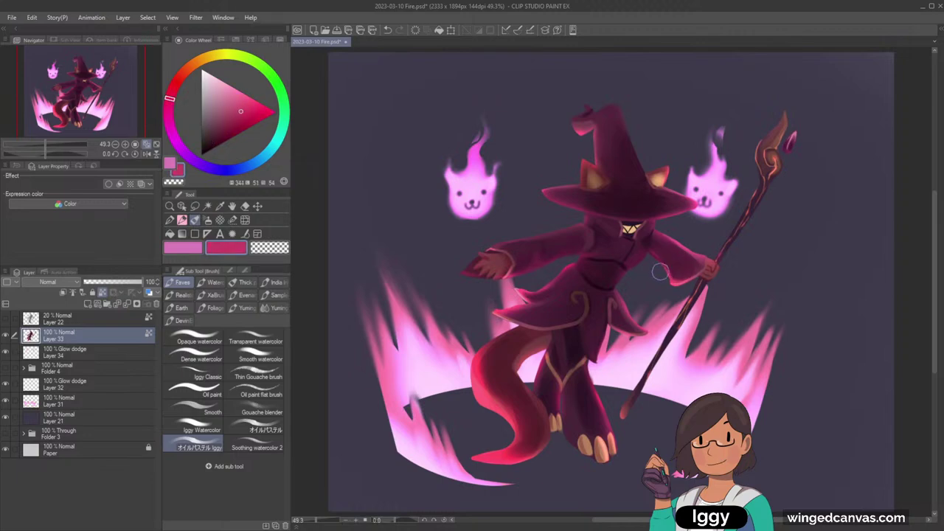
Step: Paint crimson edge light and dark plum shading along the side of the waist and the upper skirt
left_click(557, 275, "alt")
left_click(532, 301, "alt")
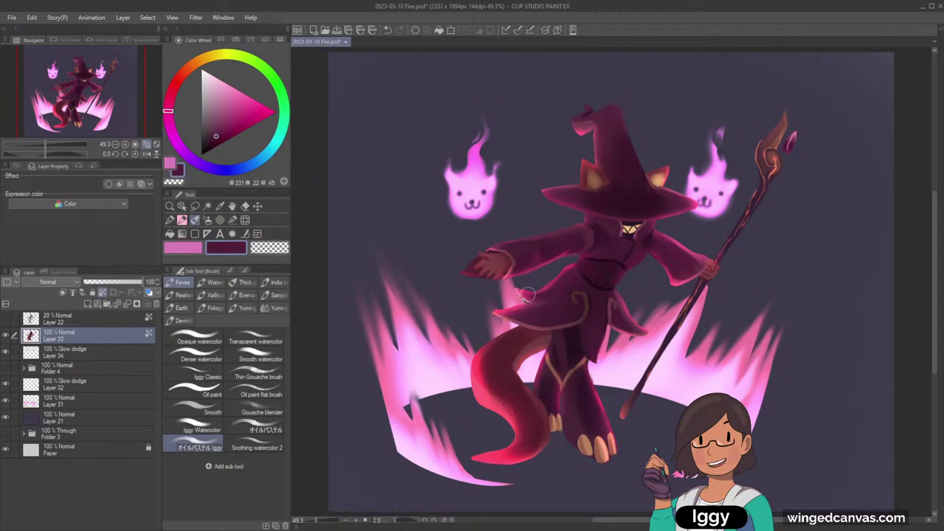
left_click(572, 262, "alt")
left_click(573, 262, "alt")
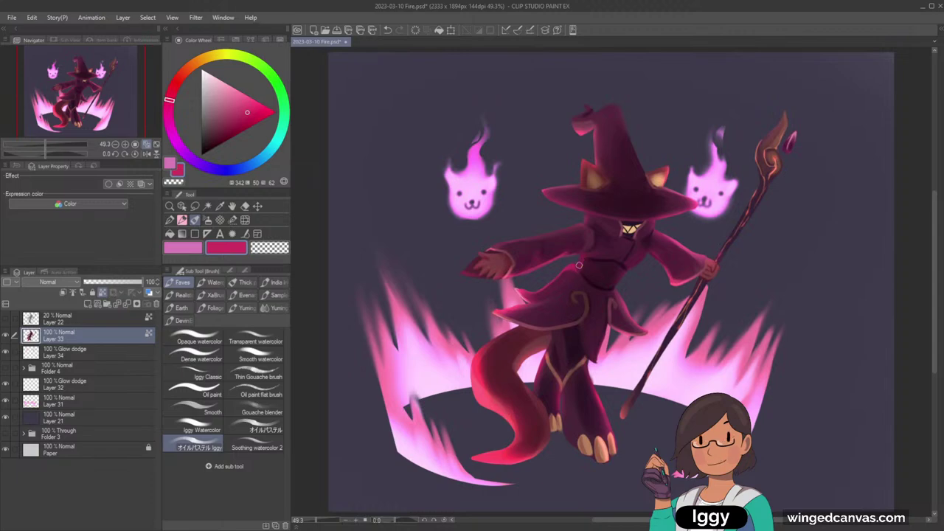
left_click(598, 249, "alt")
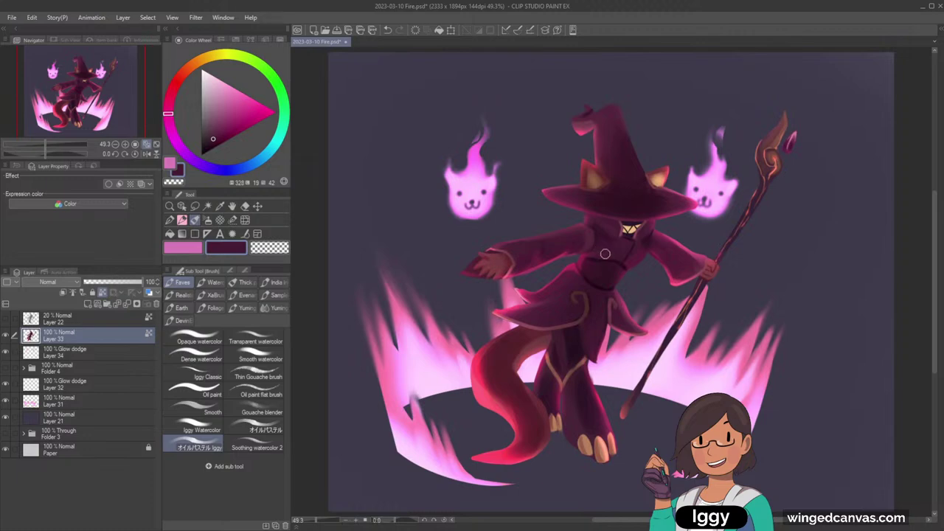
left_click(582, 269, "alt")
Step: Refine the skirt's back flap with sampled crimson edge light and dark plum shading
left_click(528, 294, "alt")
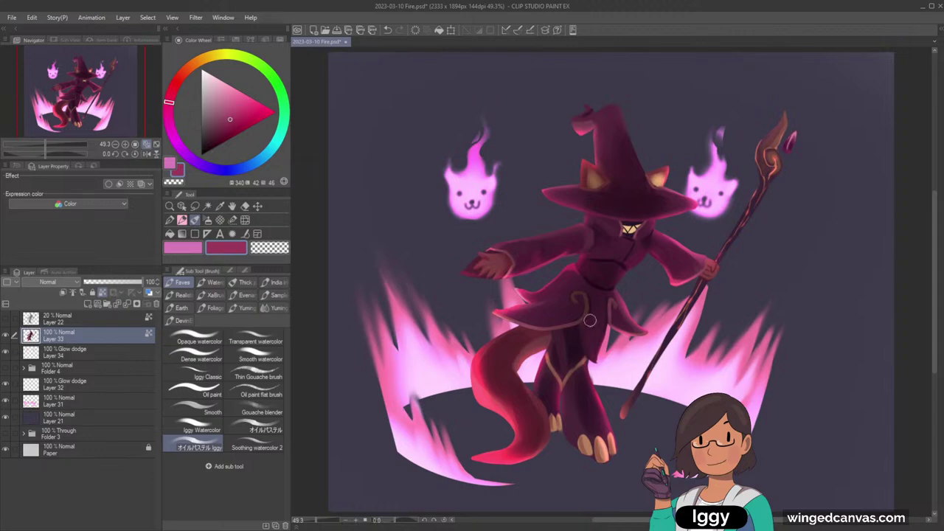
left_click(521, 301, "alt")
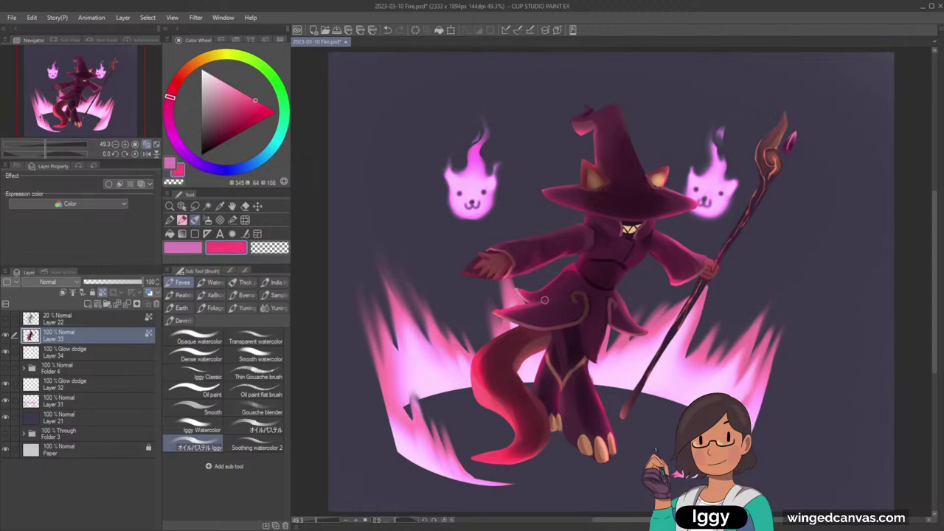
left_click(548, 299, "alt")
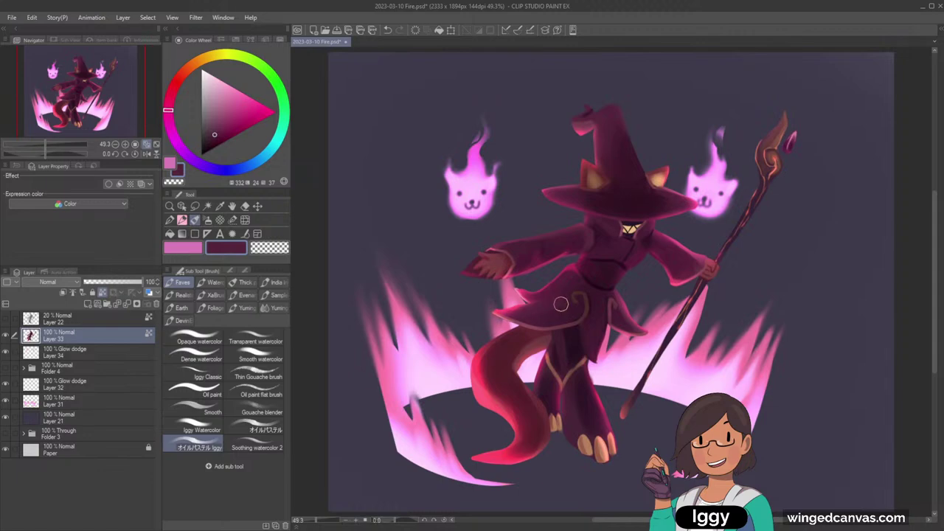
Step: Brighten the skirt's hem trim with a light pinkish red and deepen the shading around it with dark maroon, undoing one stroke
left_click(495, 326, "alt")
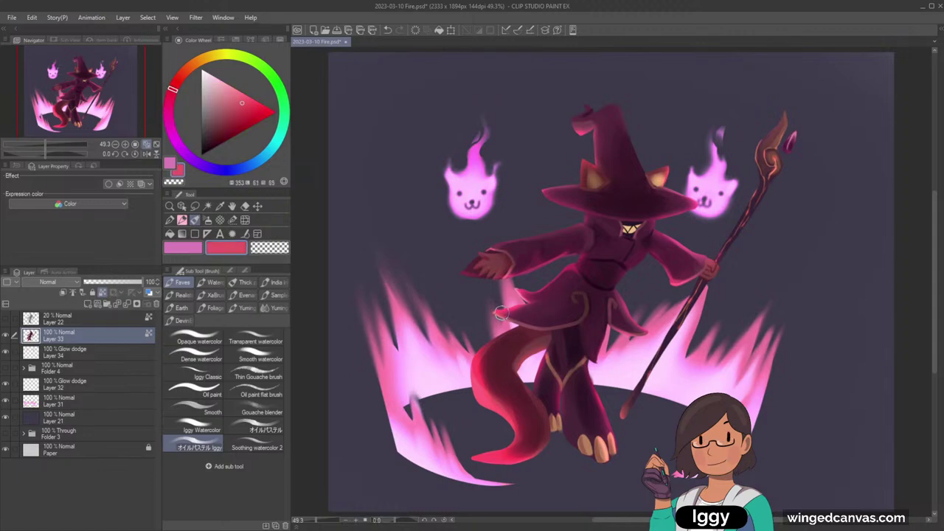
left_click(239, 94)
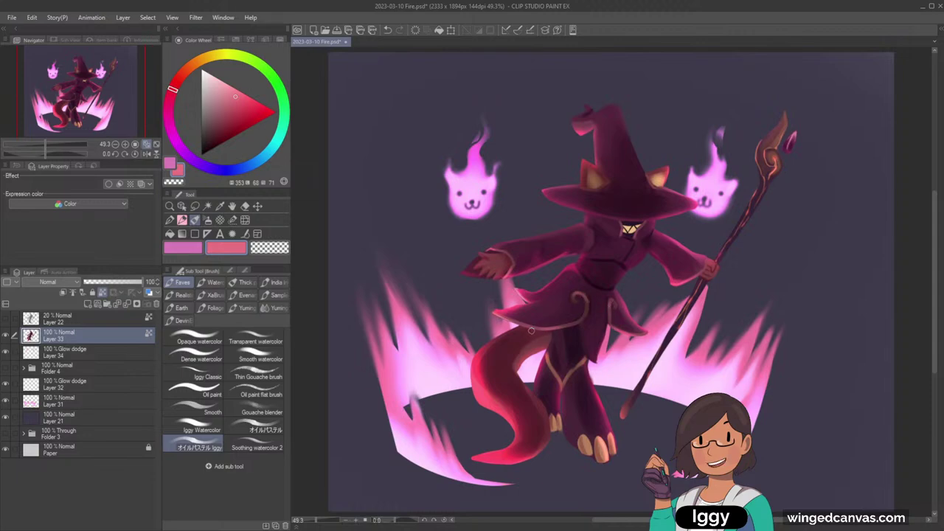
left_click(178, 108)
left_click(239, 116)
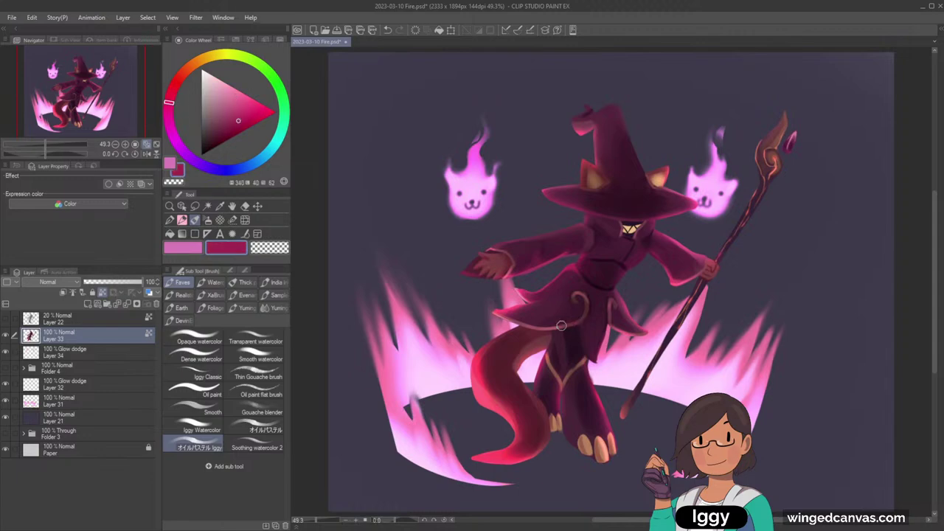
key("ctrl+z")
left_click(225, 140)
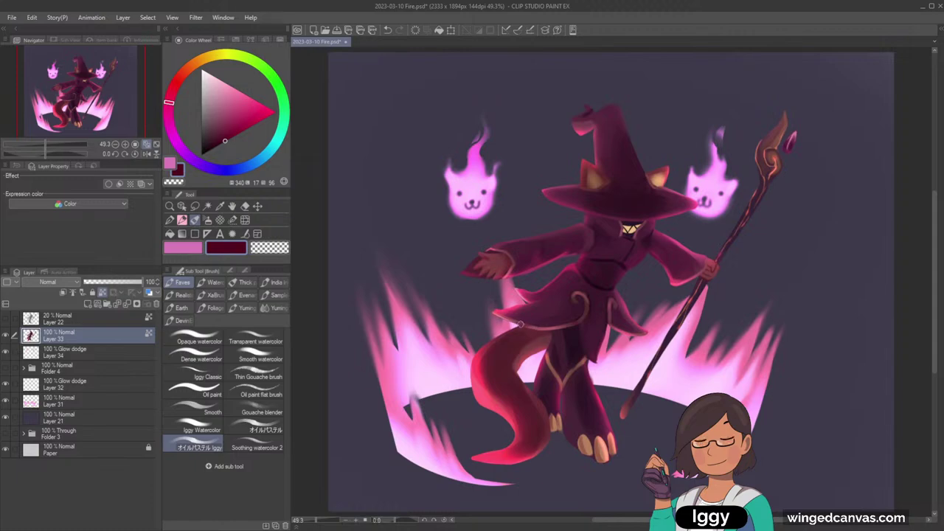
left_click(213, 146)
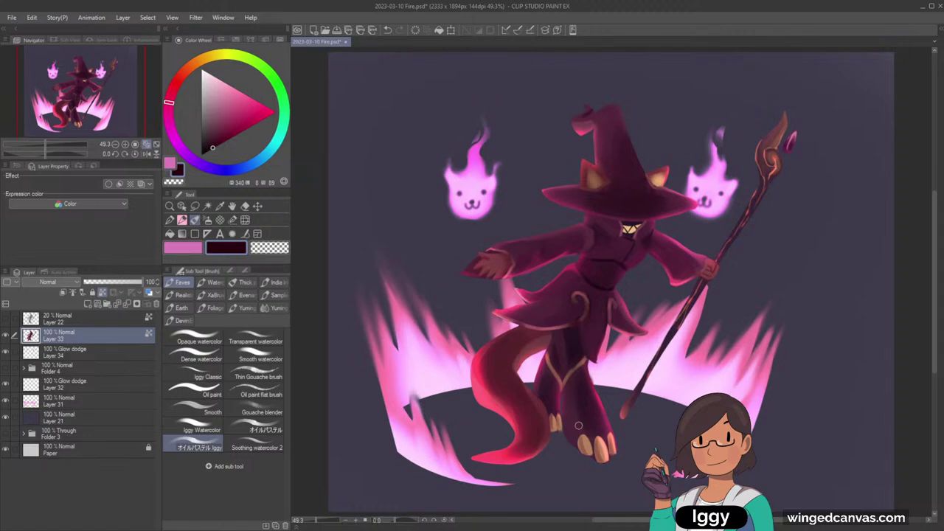
Step: Repaint the cuff around the staff-holding hand with sampled dark red and plum tones
left_click(704, 264, "alt")
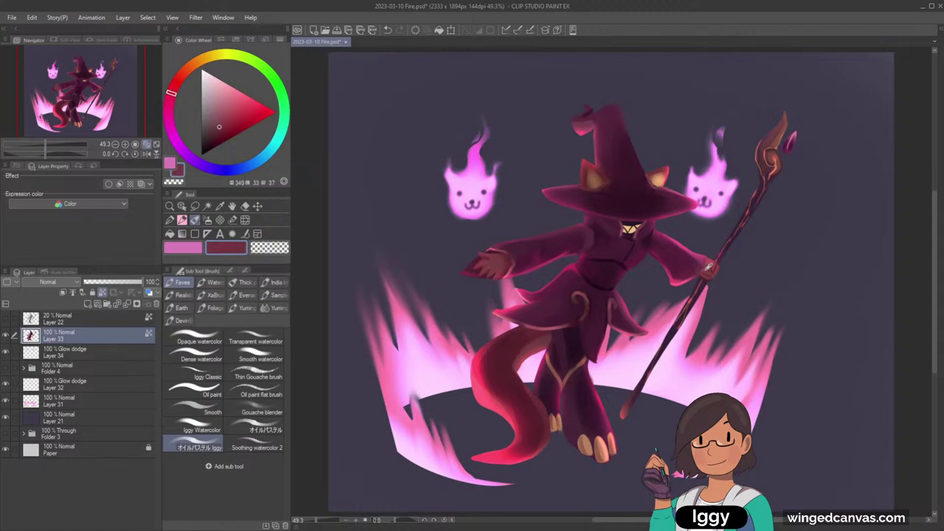
left_click(694, 267, "alt")
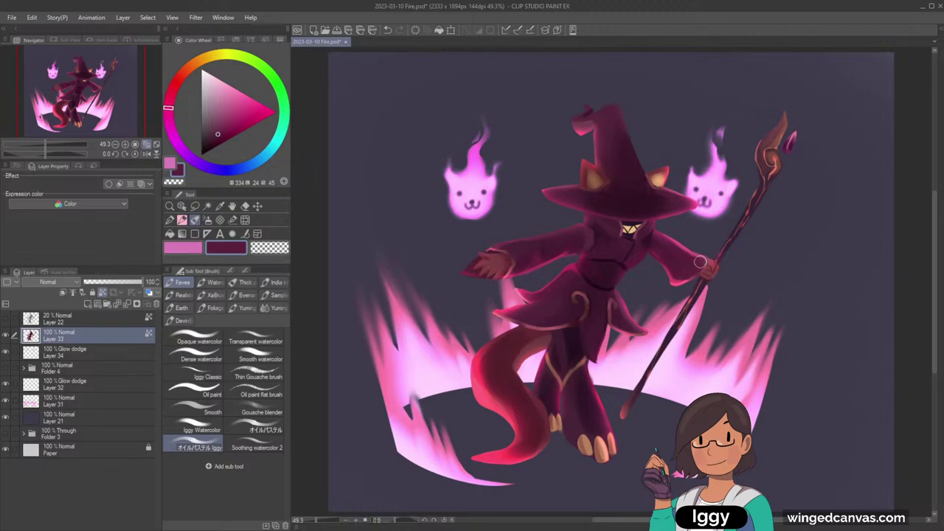
Step: Paint a muted reddish trim line down the robe's chest on a new layer and merge it with Layer 33
left_click(579, 295, "alt")
left_click(578, 295, "alt")
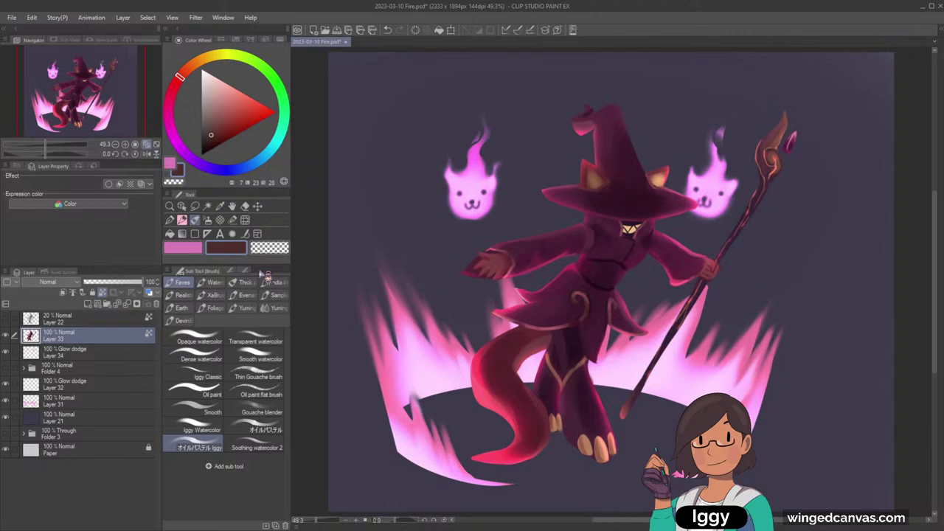
left_click(89, 304)
left_click(628, 228, "alt")
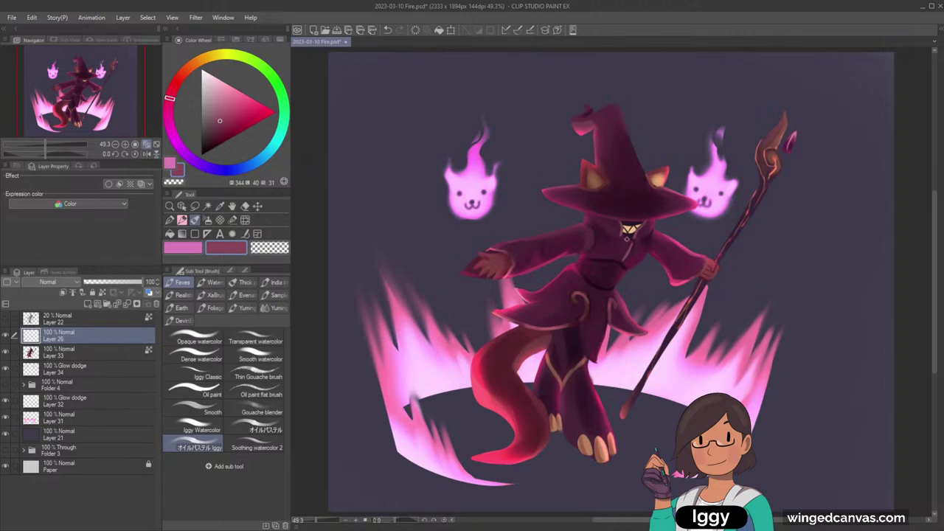
left_click(534, 268, "alt")
left_click(595, 198, "alt")
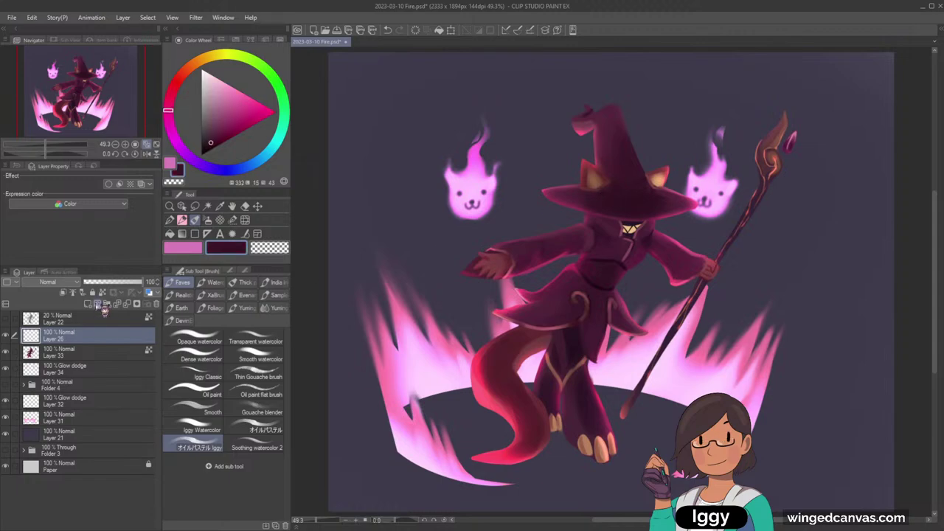
left_click(96, 349, "shift")
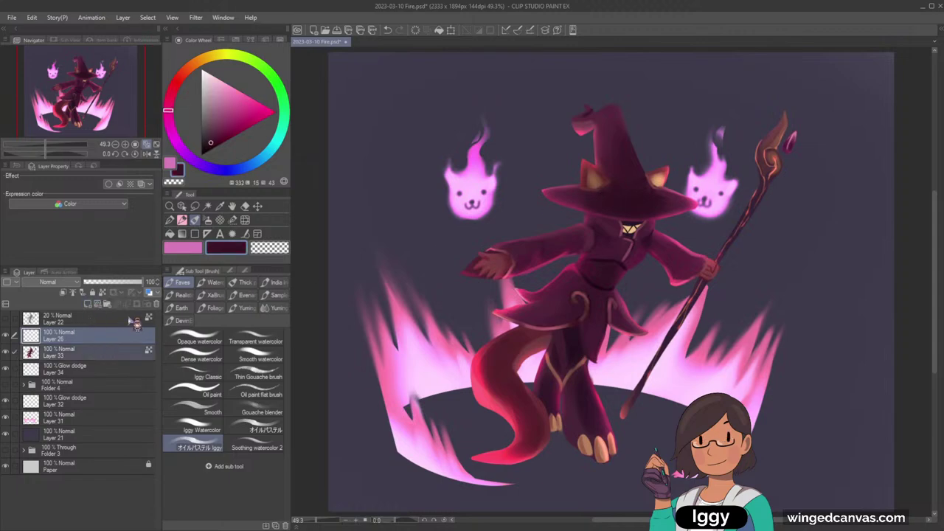
left_click(128, 305)
Step: Refine the hat brim's shading with sampled dark plum tones and touch up the adjacent ear edge with sampled dark red
left_click(581, 204, "alt")
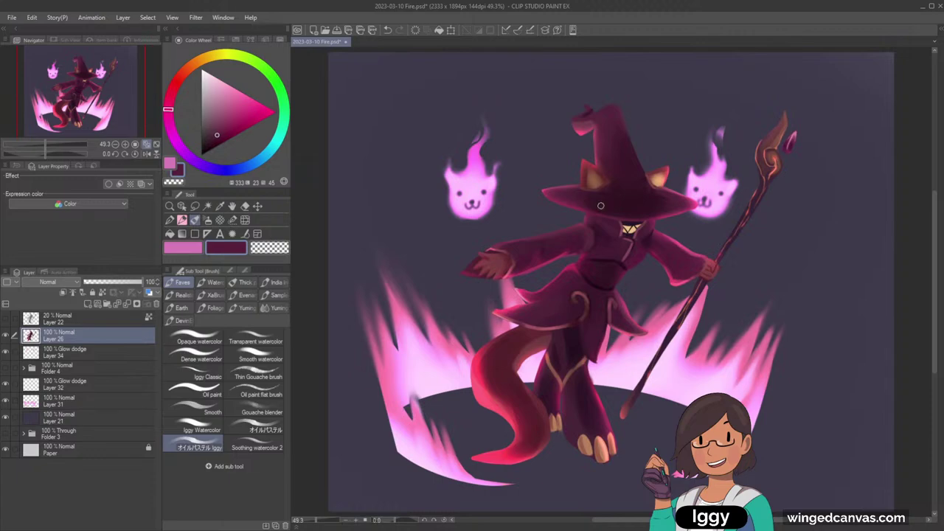
left_click(578, 203, "alt")
left_click(664, 210, "alt")
left_click(629, 208, "alt")
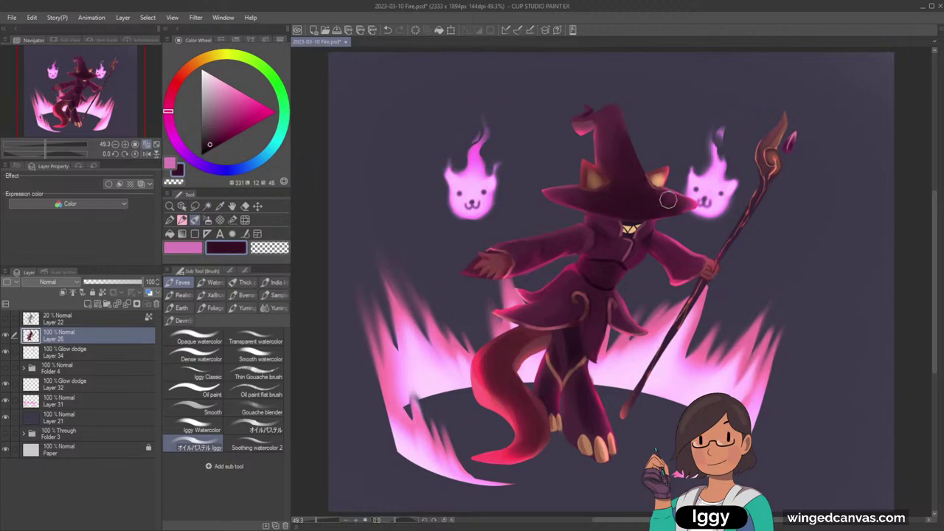
left_click(577, 197, "alt")
left_click(559, 194, "alt")
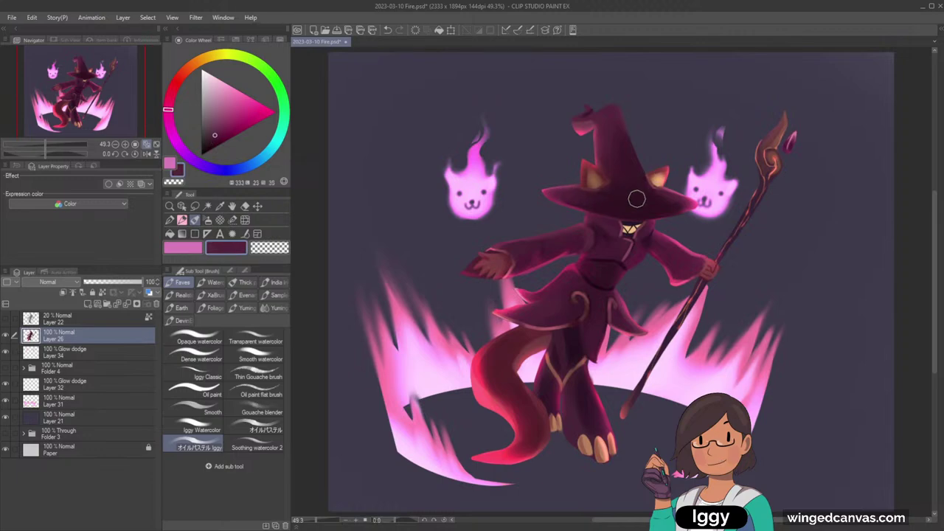
left_click(581, 181, "alt")
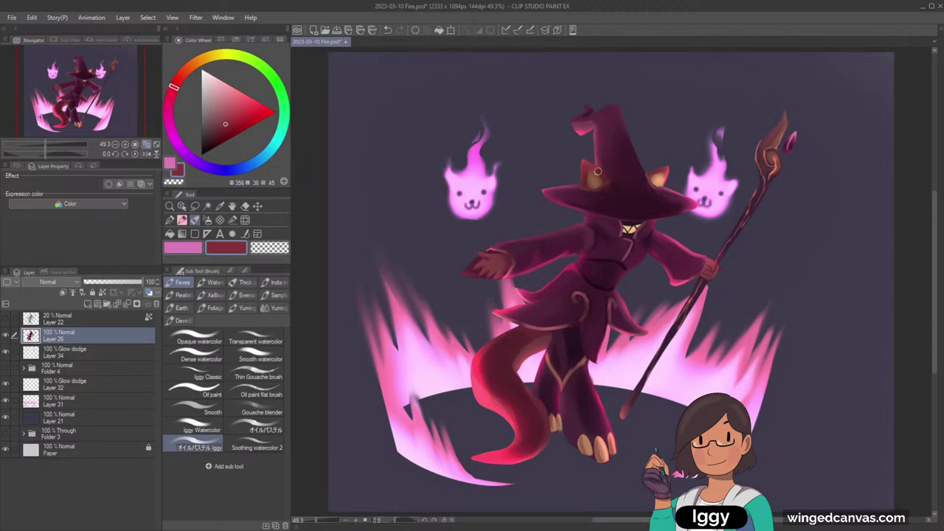
Step: Repaint the staff arm's sleeve with sampled crimson edge light and dark plum shading, undoing the last stroke
key("ctrl+space")
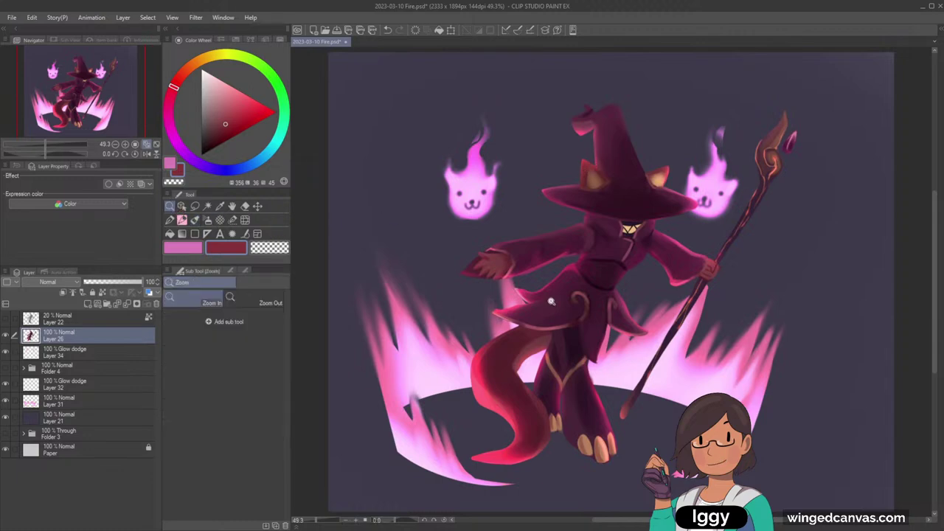
scroll(601, 336, "down", 1)
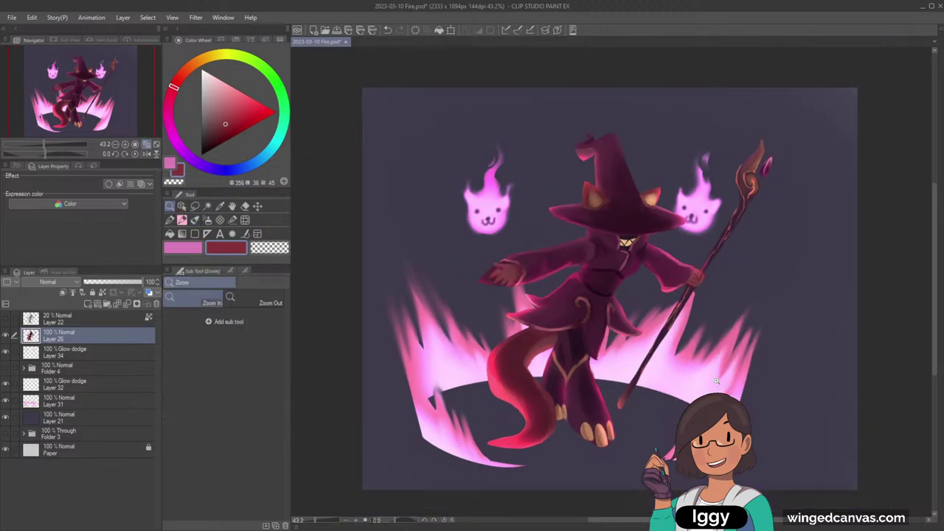
left_click(784, 400)
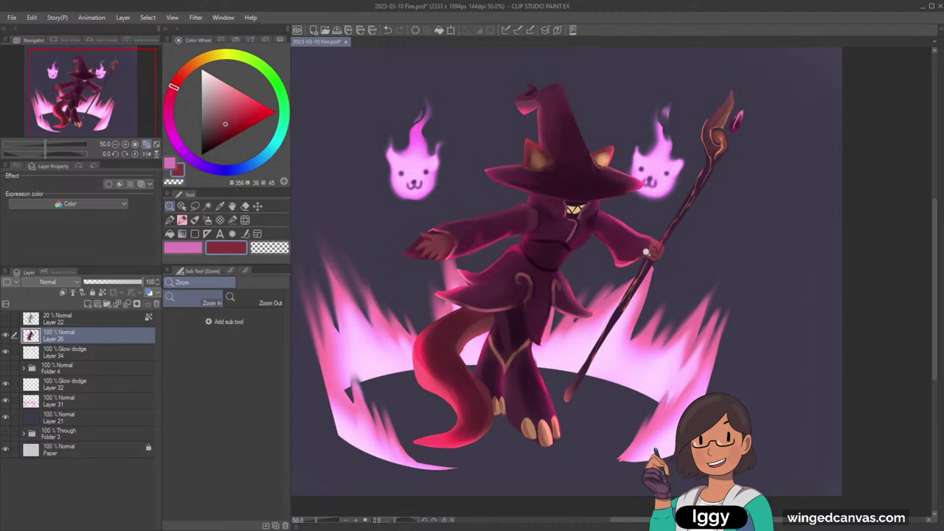
right_click(614, 252)
right_click(617, 255)
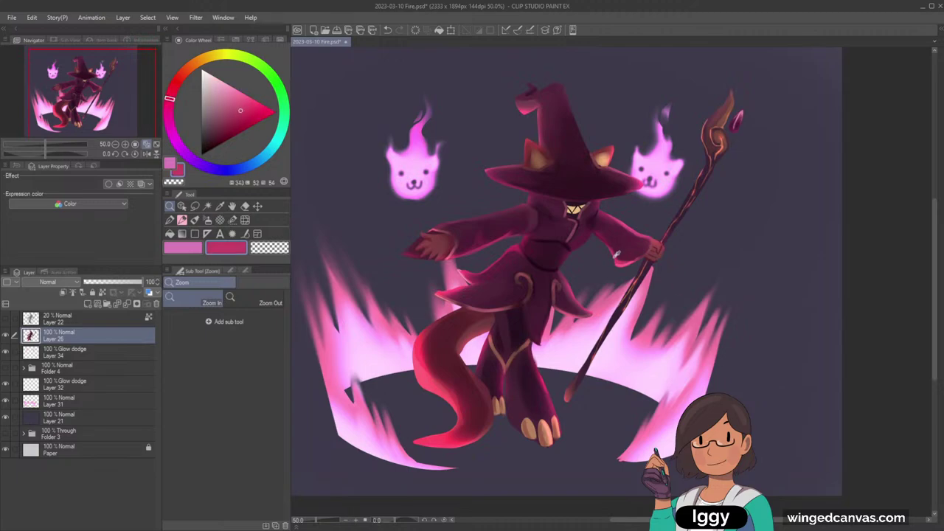
left_click(194, 220)
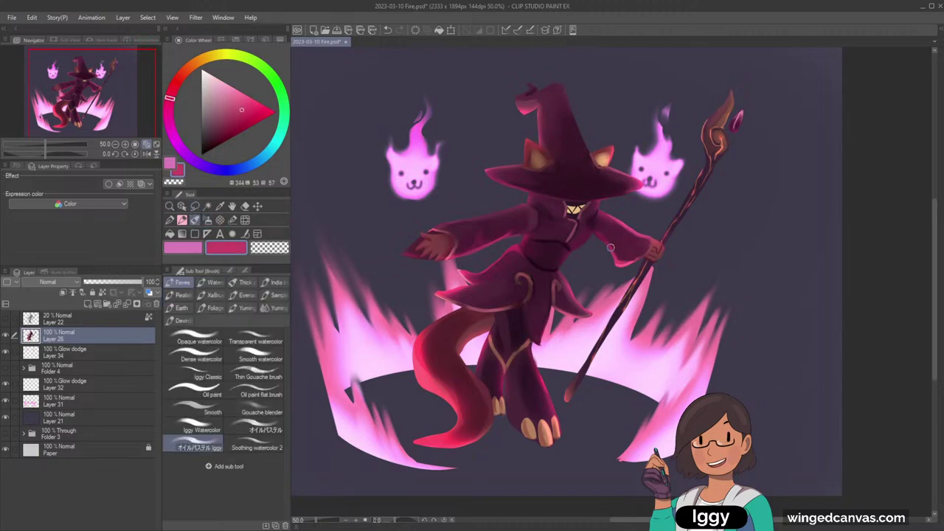
left_click(620, 242, "alt")
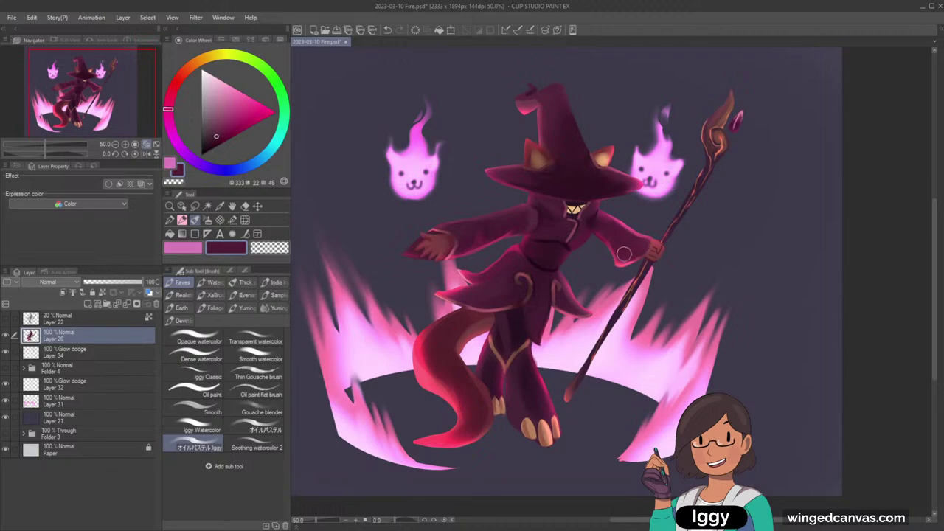
left_click(623, 259, "alt")
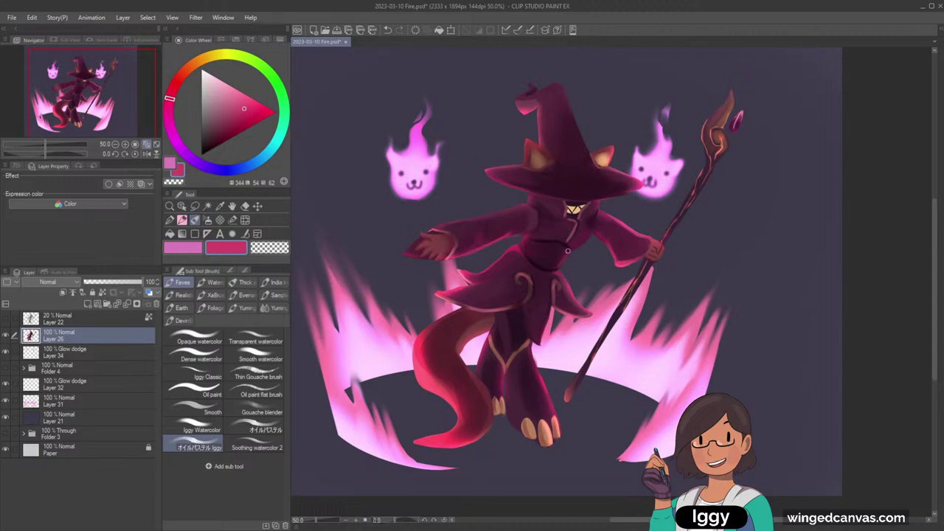
key("ctrl+z")
Step: Touch up the front leg, its claws and the skirt using sampled dark plum and salmon tones
left_click(528, 364, "alt")
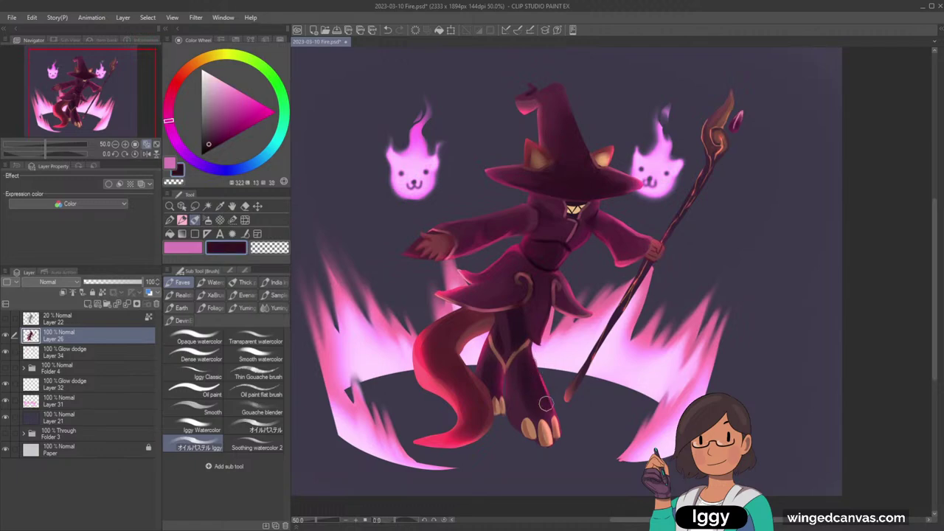
left_click(545, 428, "alt")
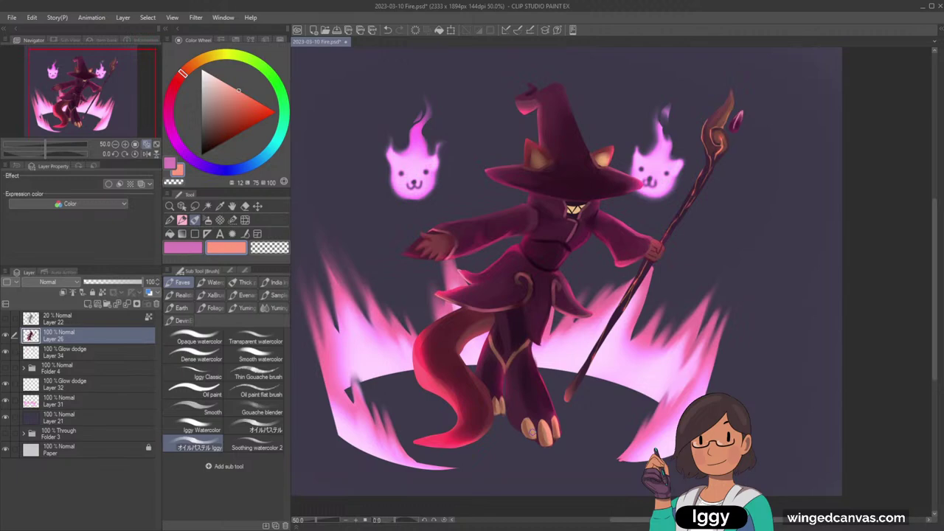
left_click(483, 281, "alt")
left_click(495, 280, "alt")
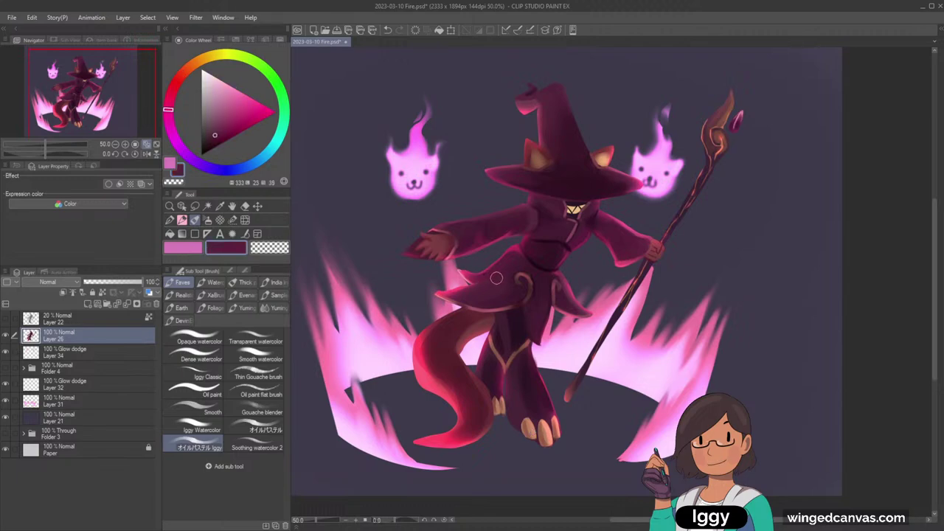
Step: Deepen the shading along the tail's inner curve down toward its tip with sampled dark maroon tones
left_click(156, 146)
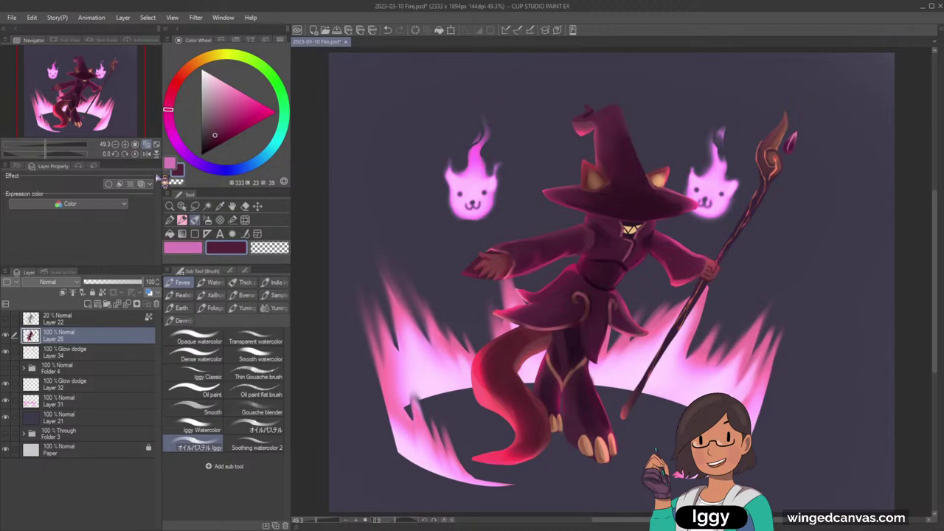
left_click(502, 369, "alt")
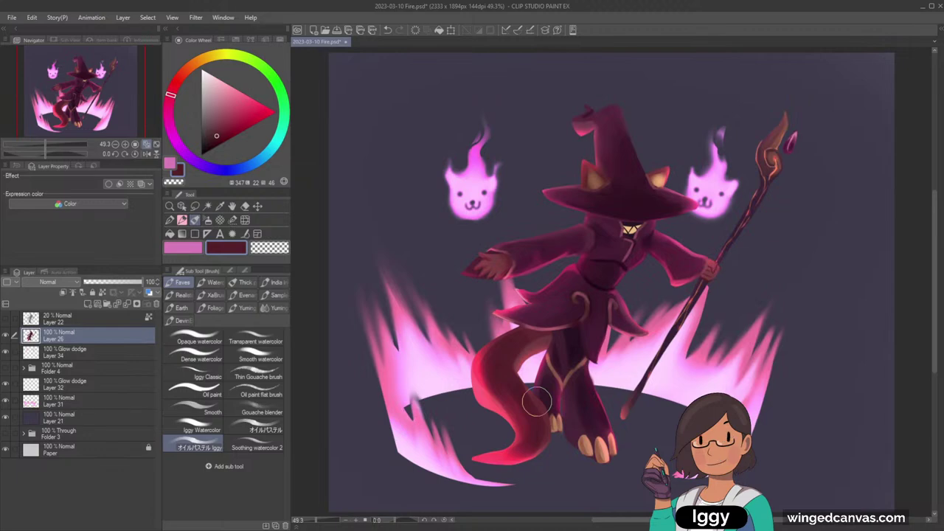
left_click(534, 407, "alt")
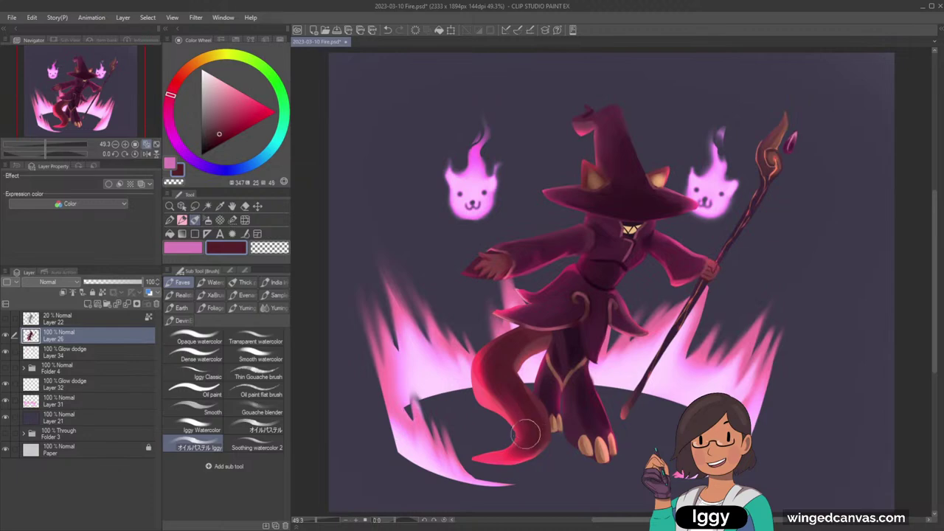
left_click_drag(519, 385, 519, 447)
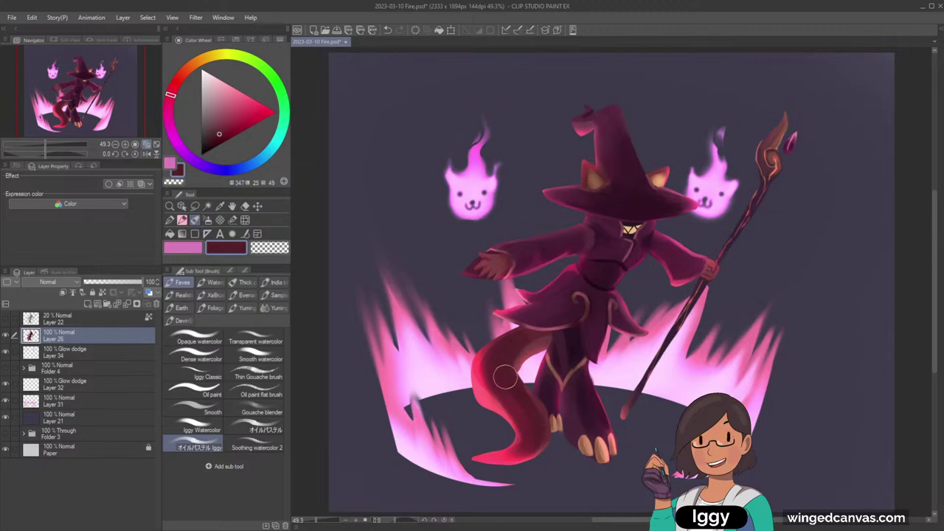
left_click(533, 463, "alt")
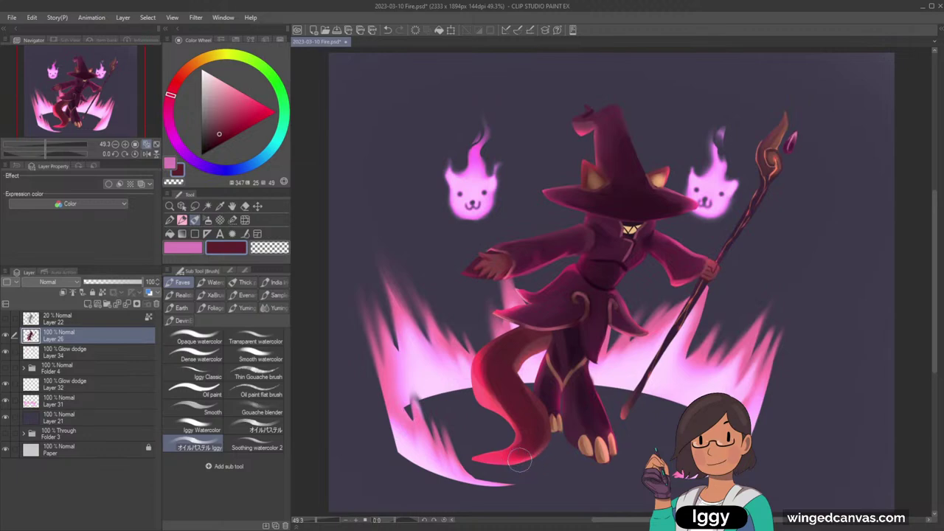